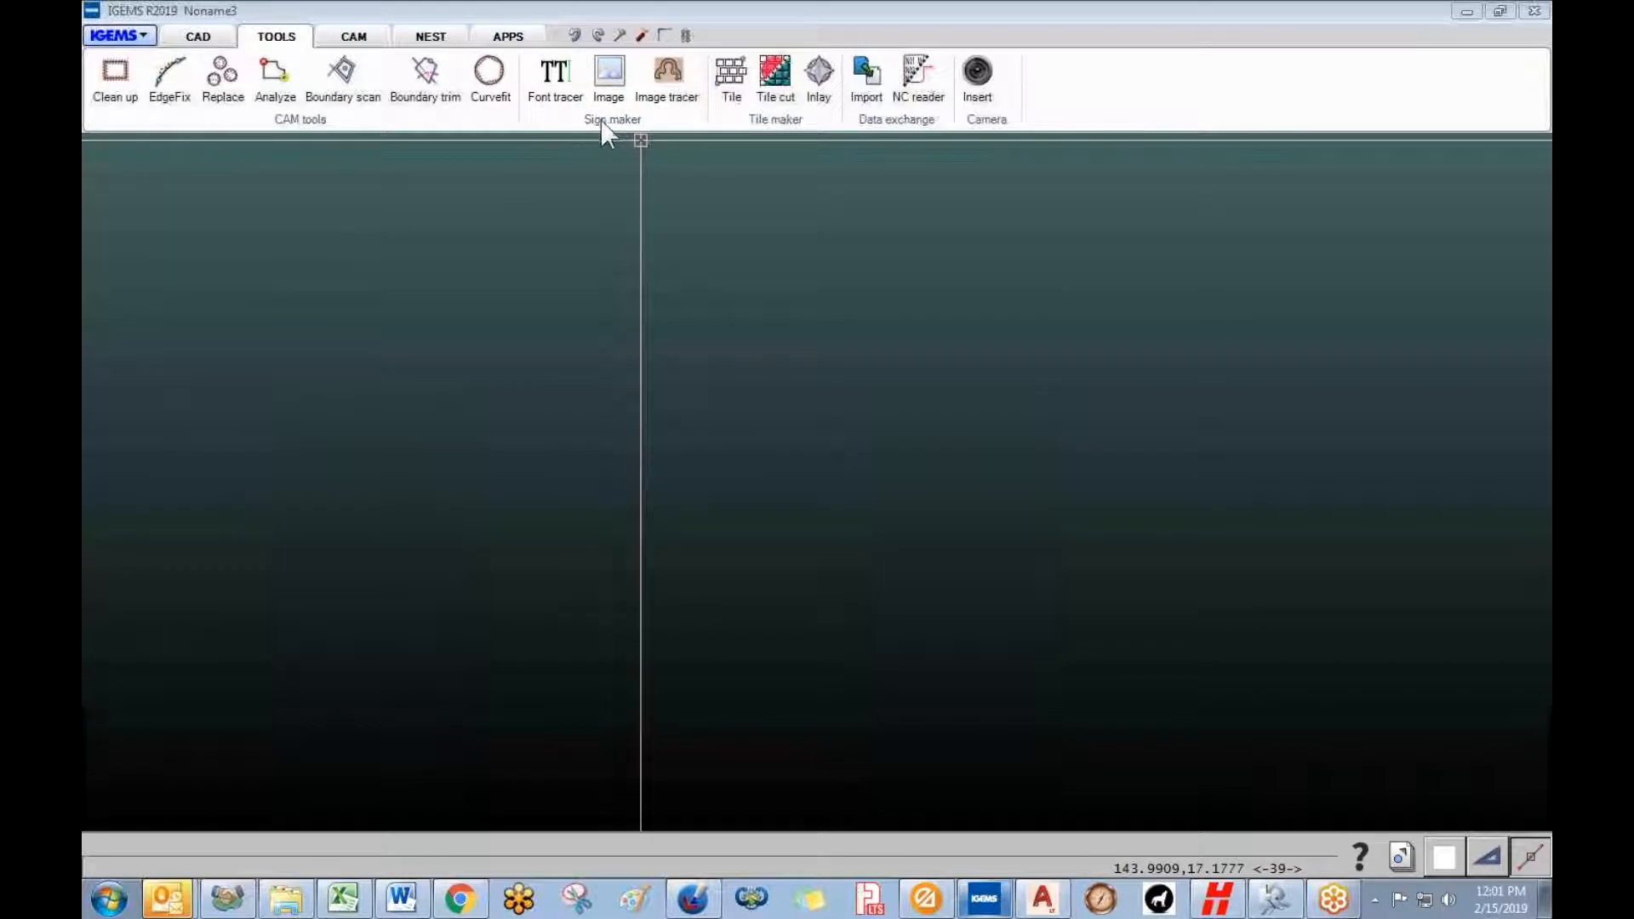
# - Start the Font Tracer with the Arial Black font and place a linear text cursor near the middle of the drawing
pyautogui.click(558, 86)
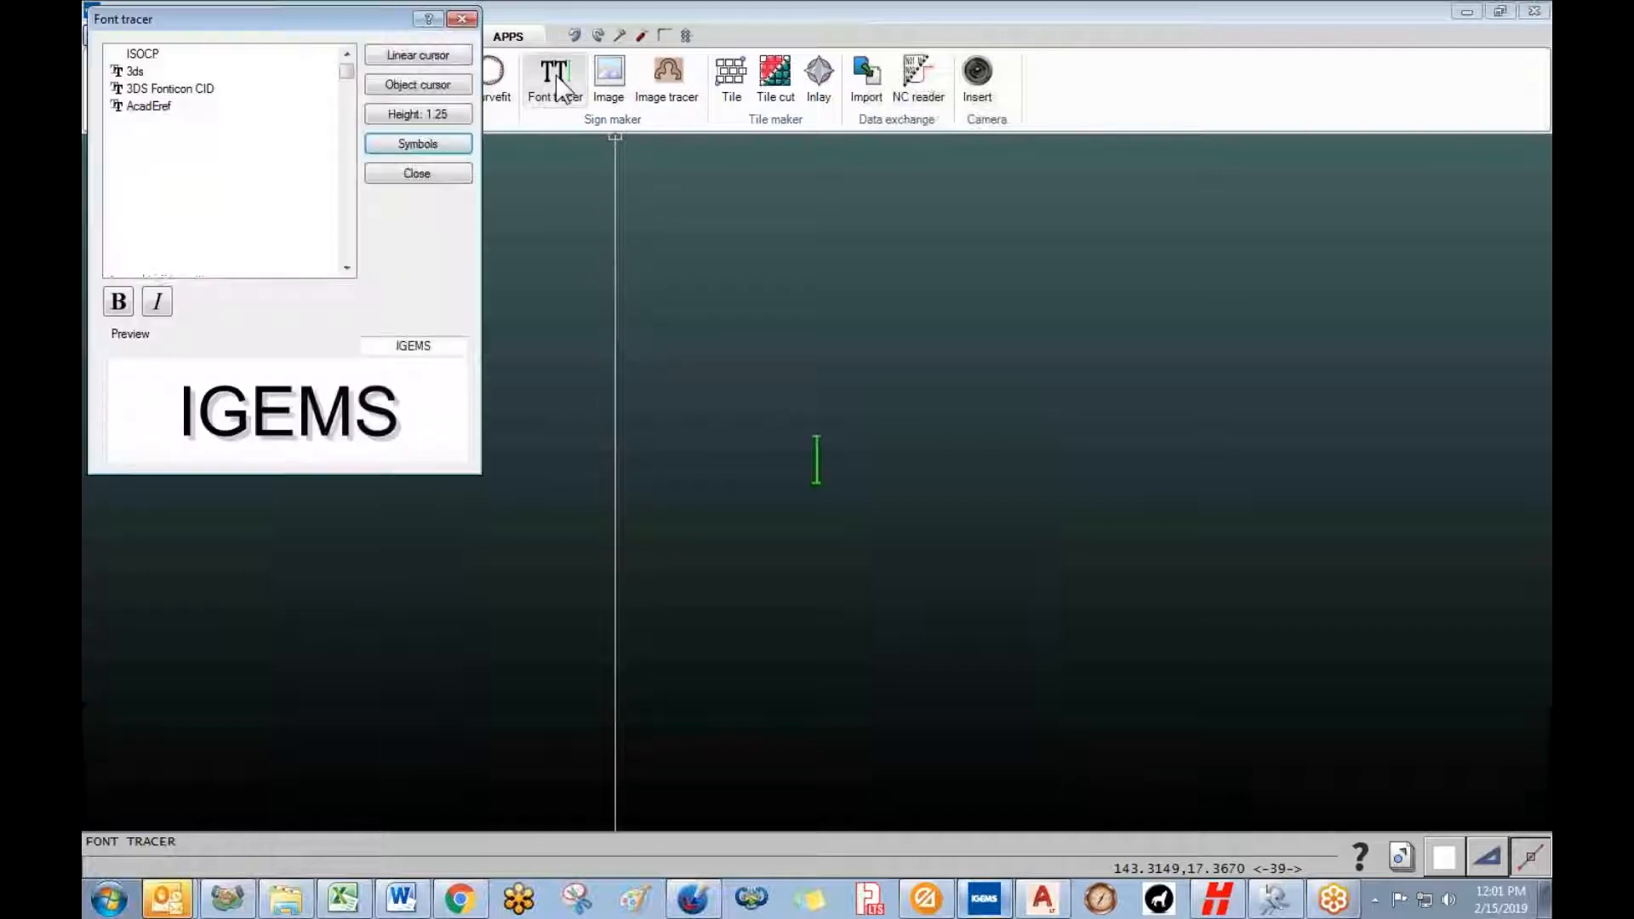
pyautogui.moveTo(339, 22); pyautogui.dragTo(381, 282)
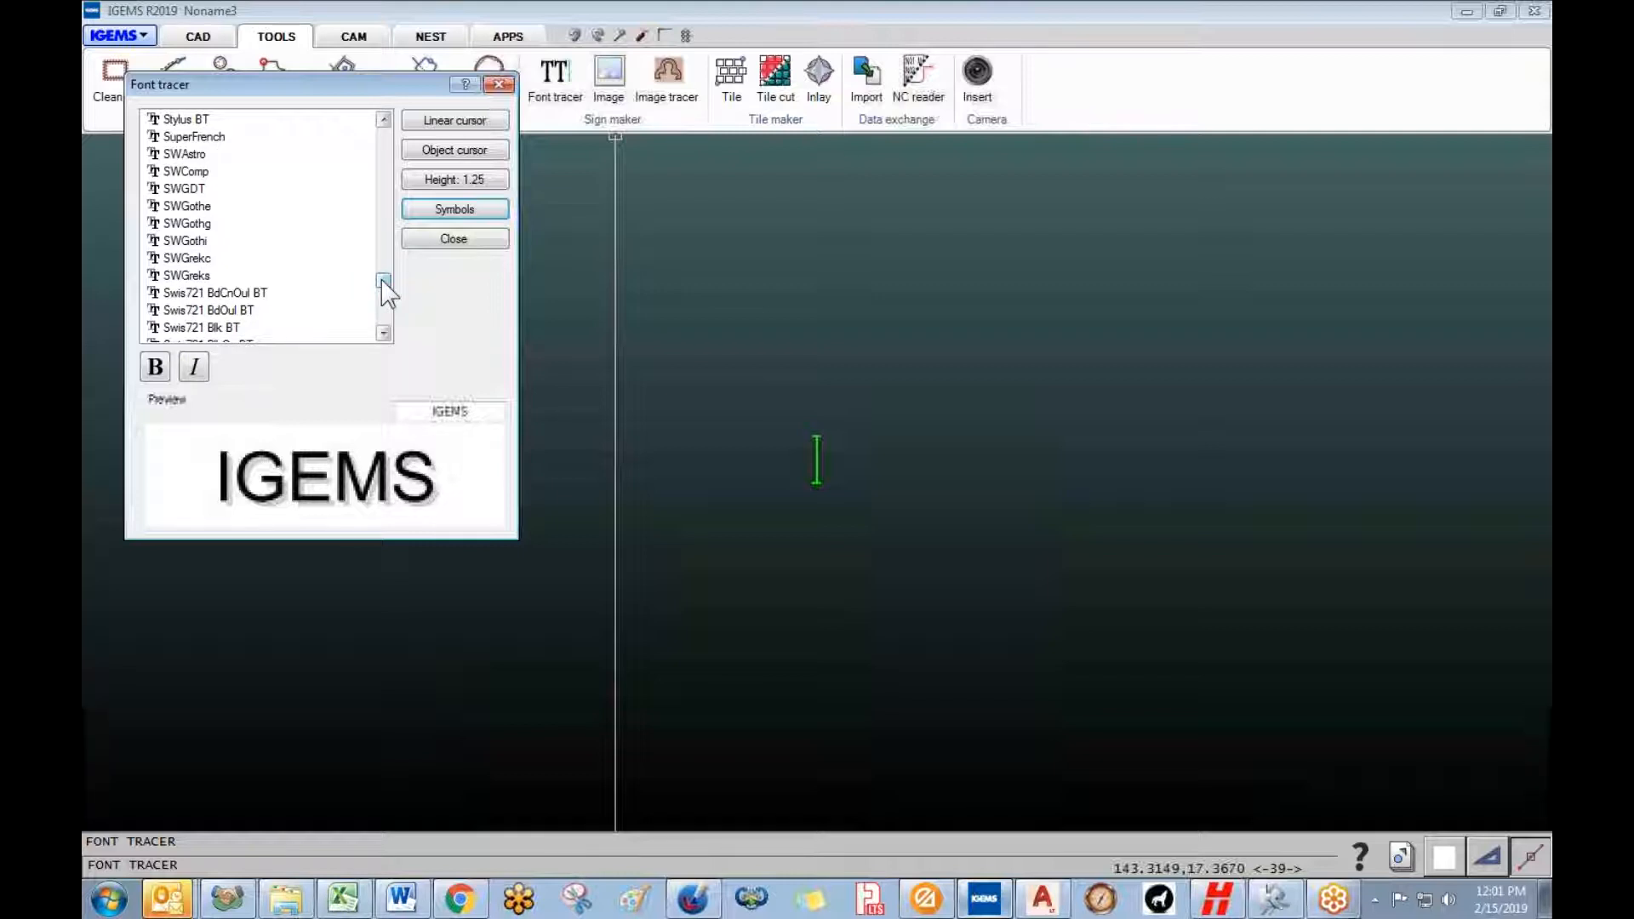
pyautogui.moveTo(383, 281); pyautogui.dragTo(390, 152)
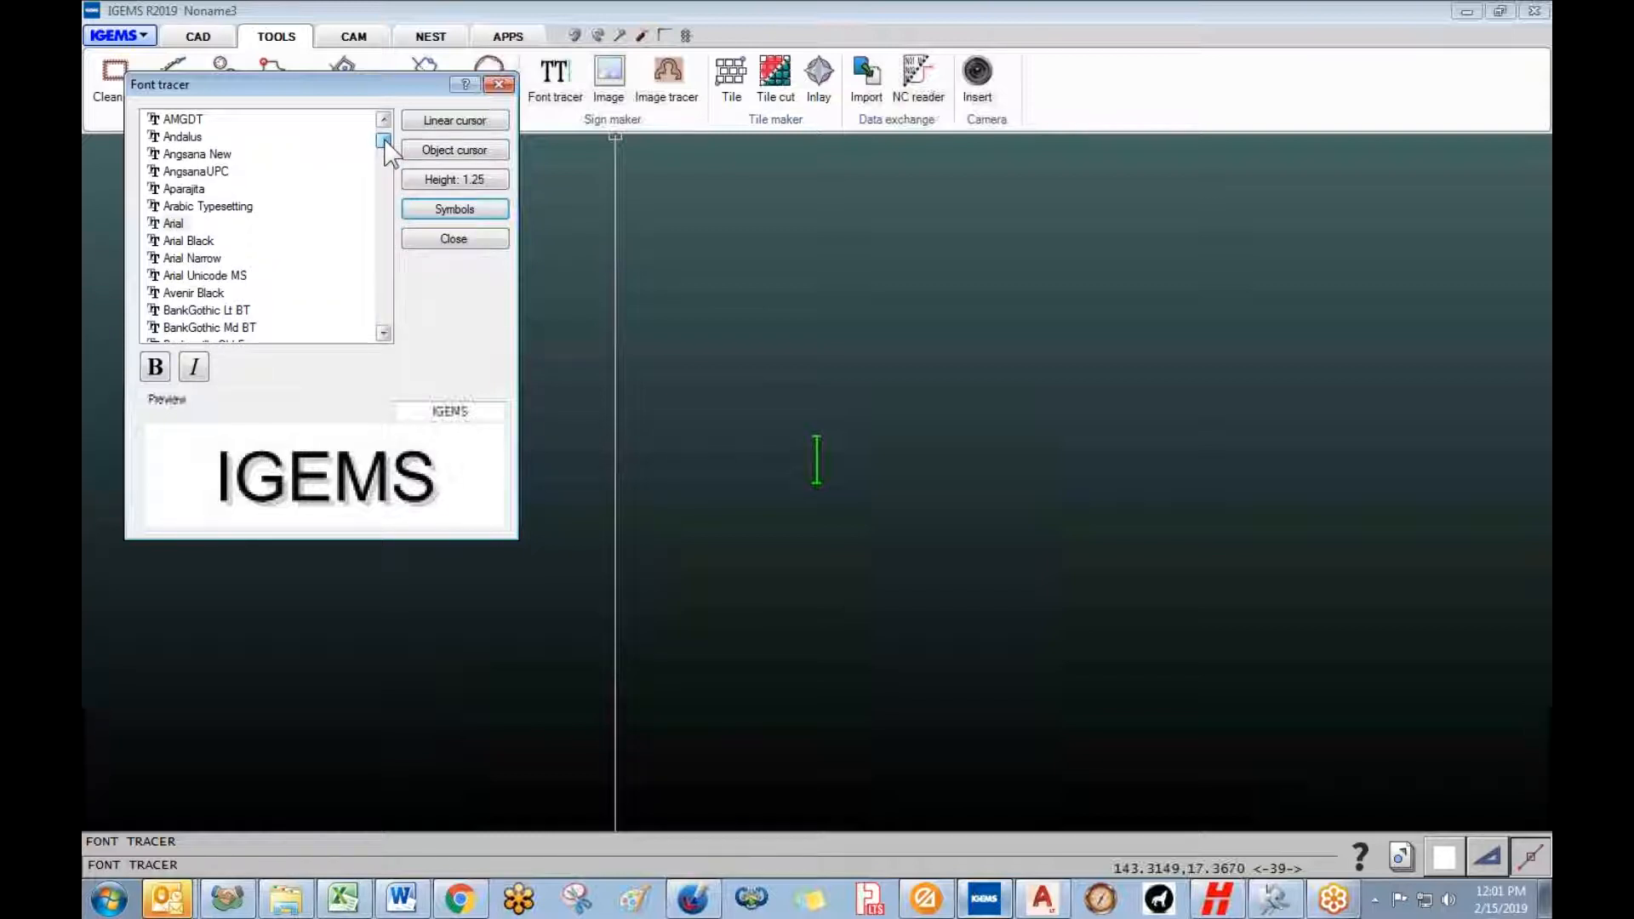
pyautogui.click(189, 242)
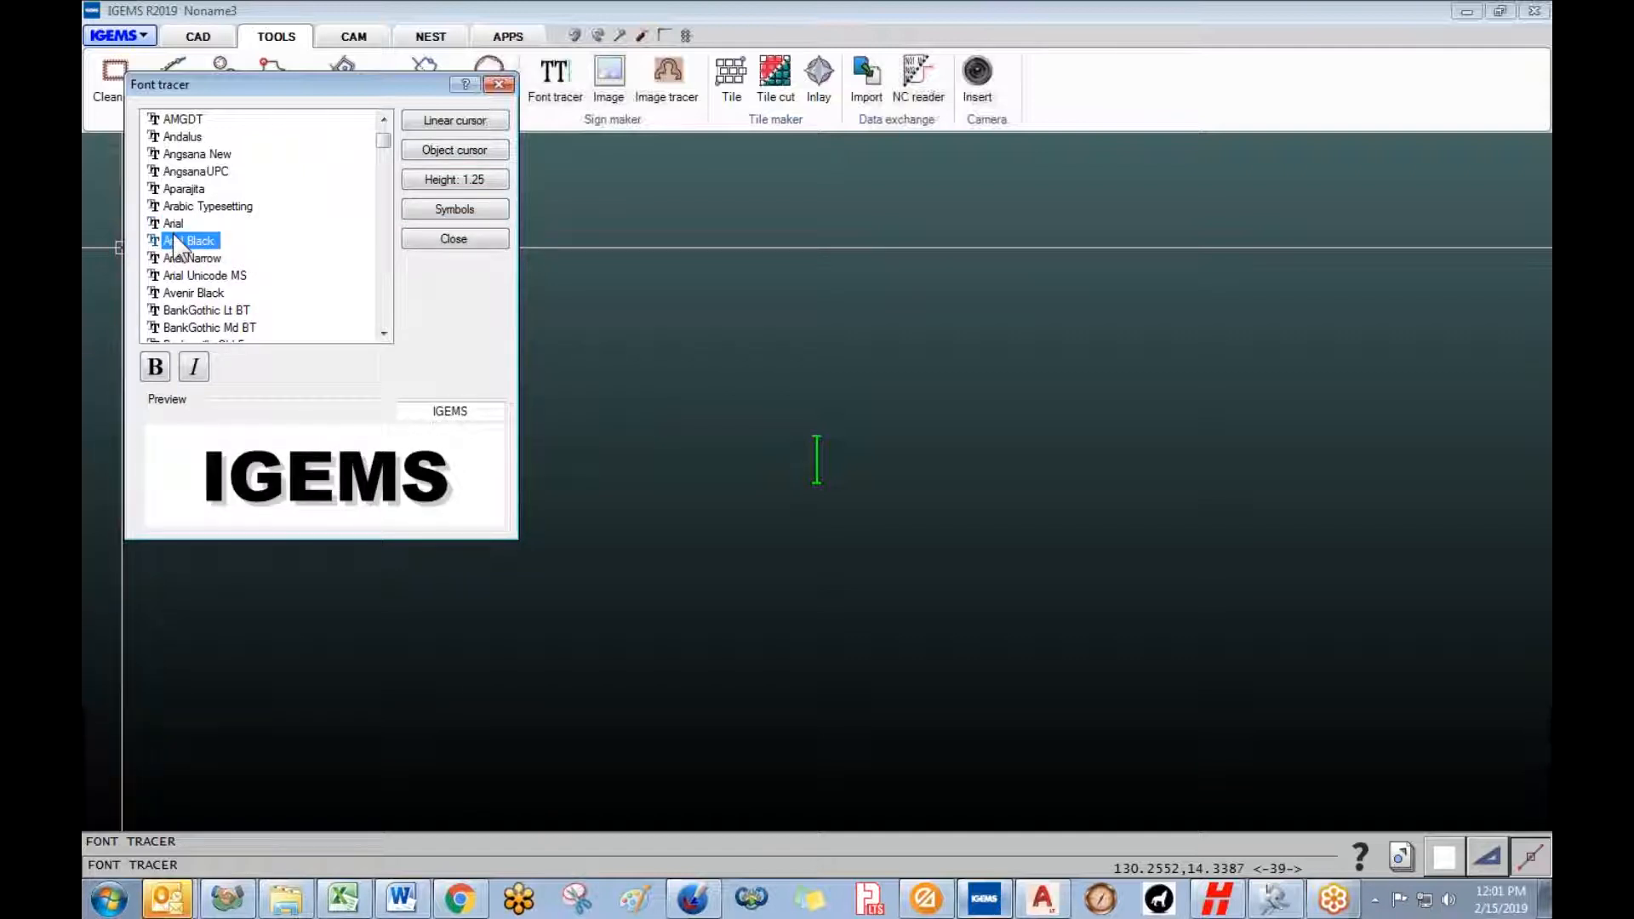
pyautogui.click(456, 122)
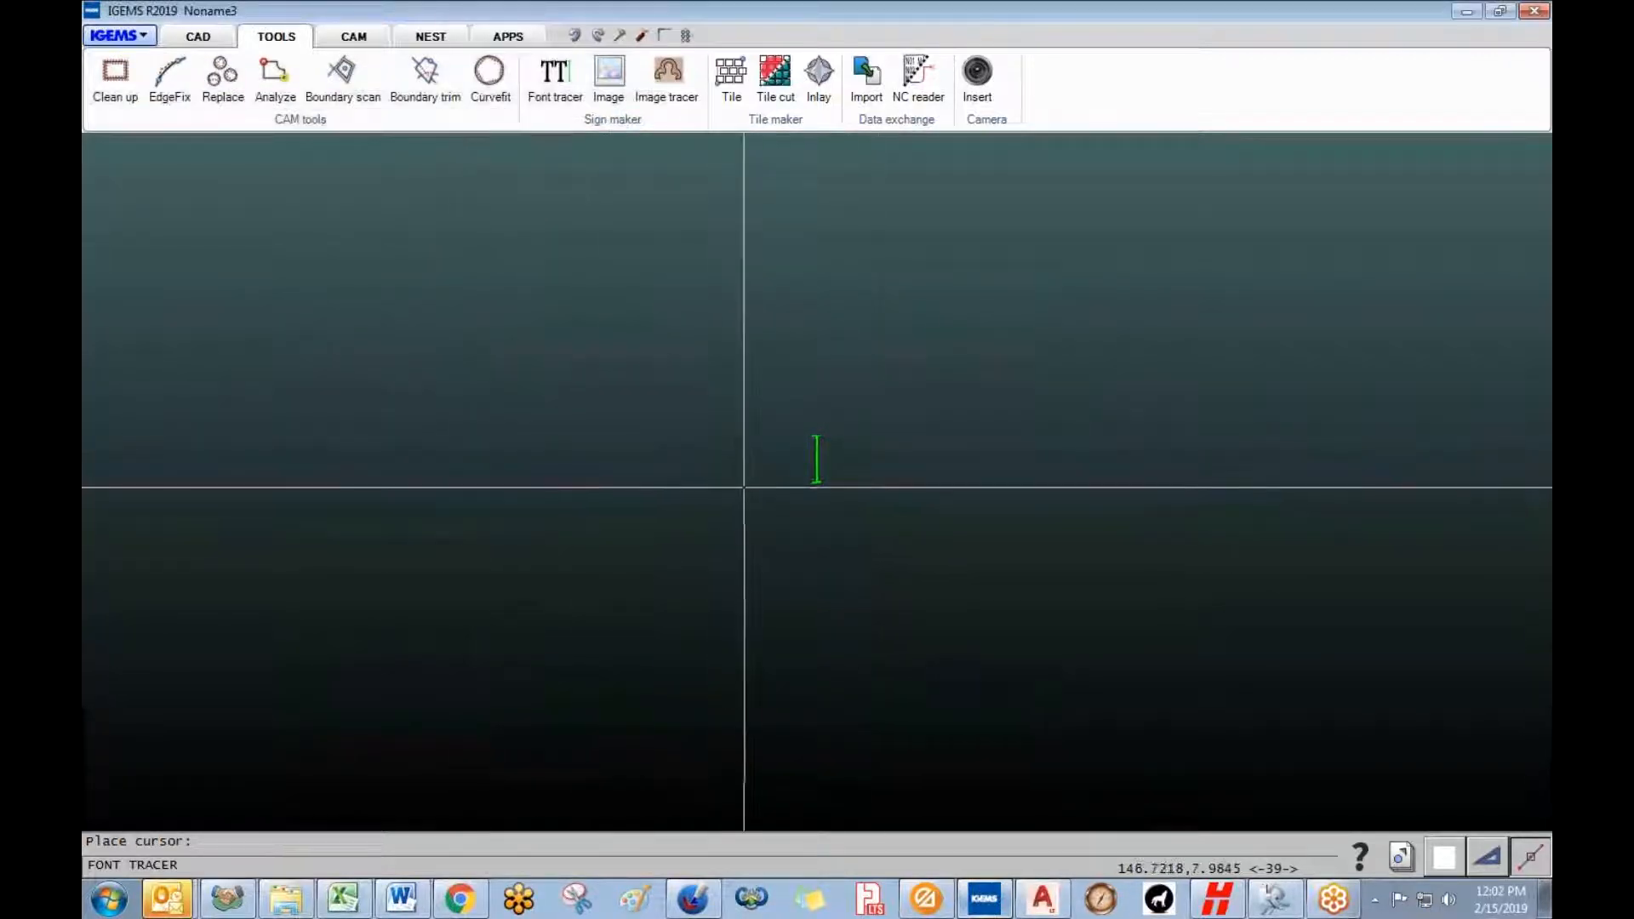
pyautogui.click(743, 488)
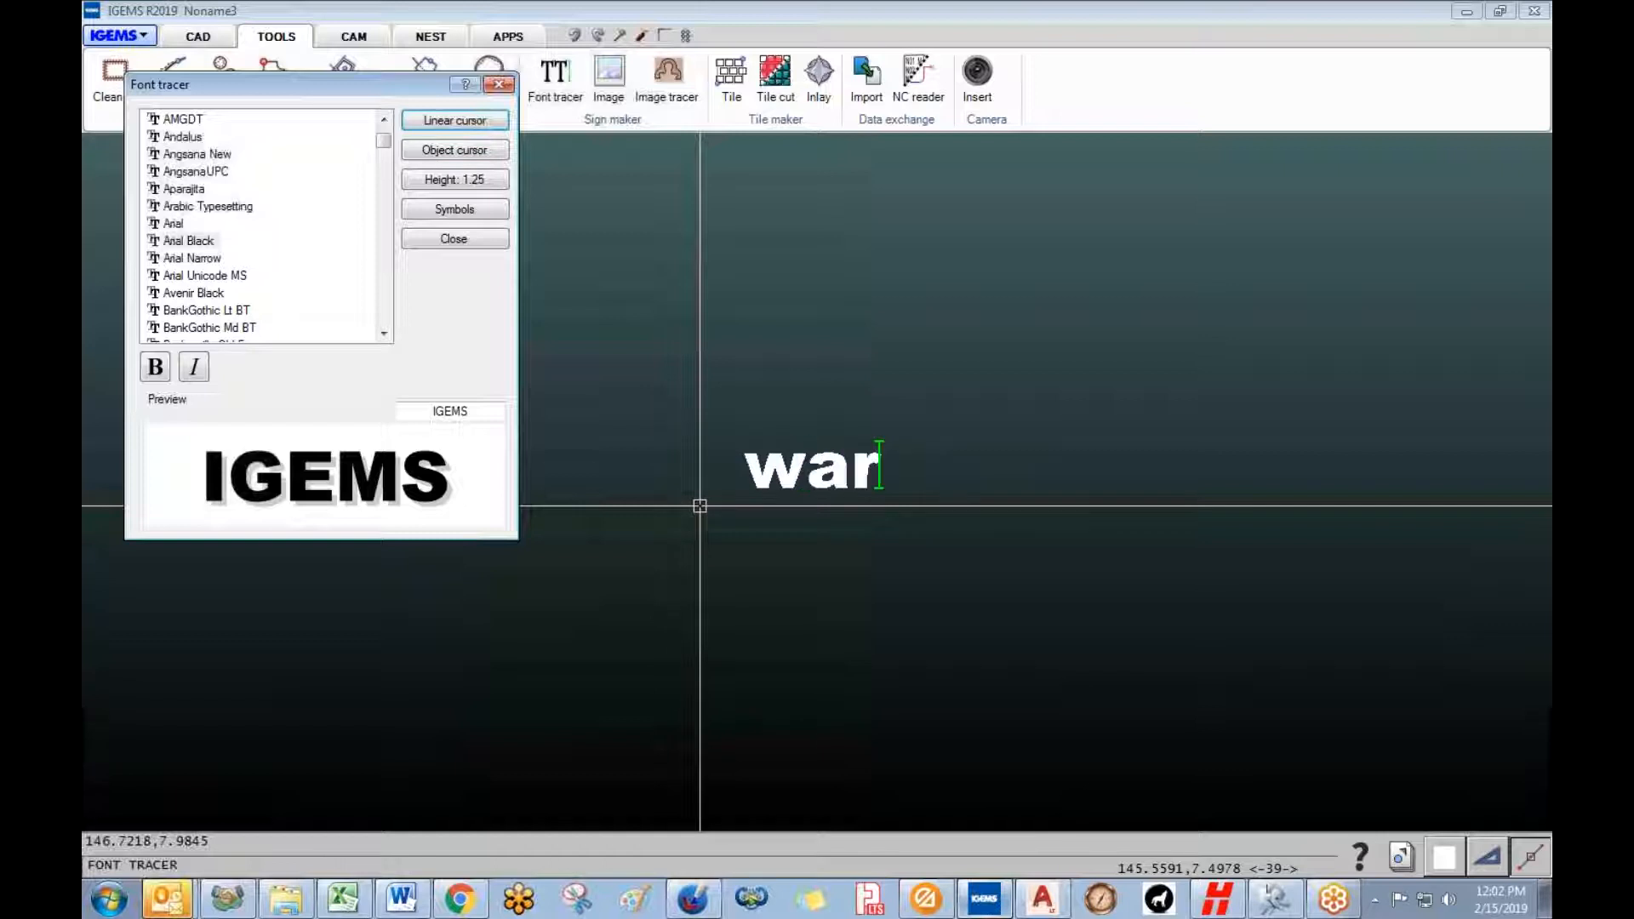
# - Enter the text WARDJET in capital letters at the text cursor and finish the Font Tracer
pyautogui.press('BackSpace')
pyautogui.press('BackSpace')
pyautogui.press('BackSpace')
pyautogui.write('WARDJET')
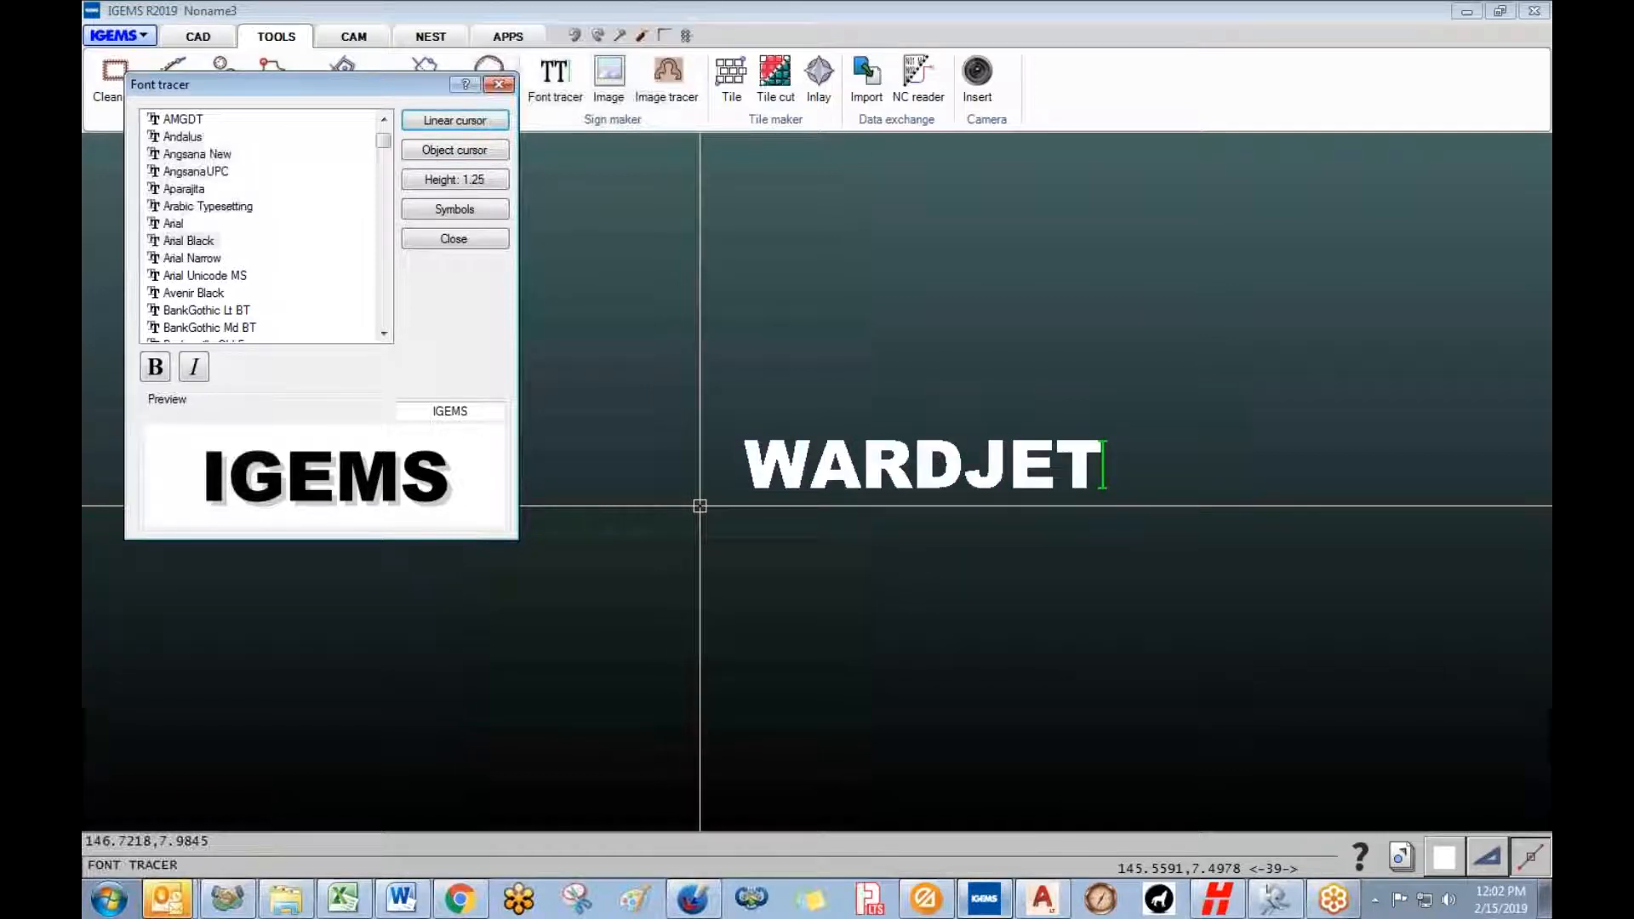
pyautogui.press('Return')
pyautogui.press('Return')
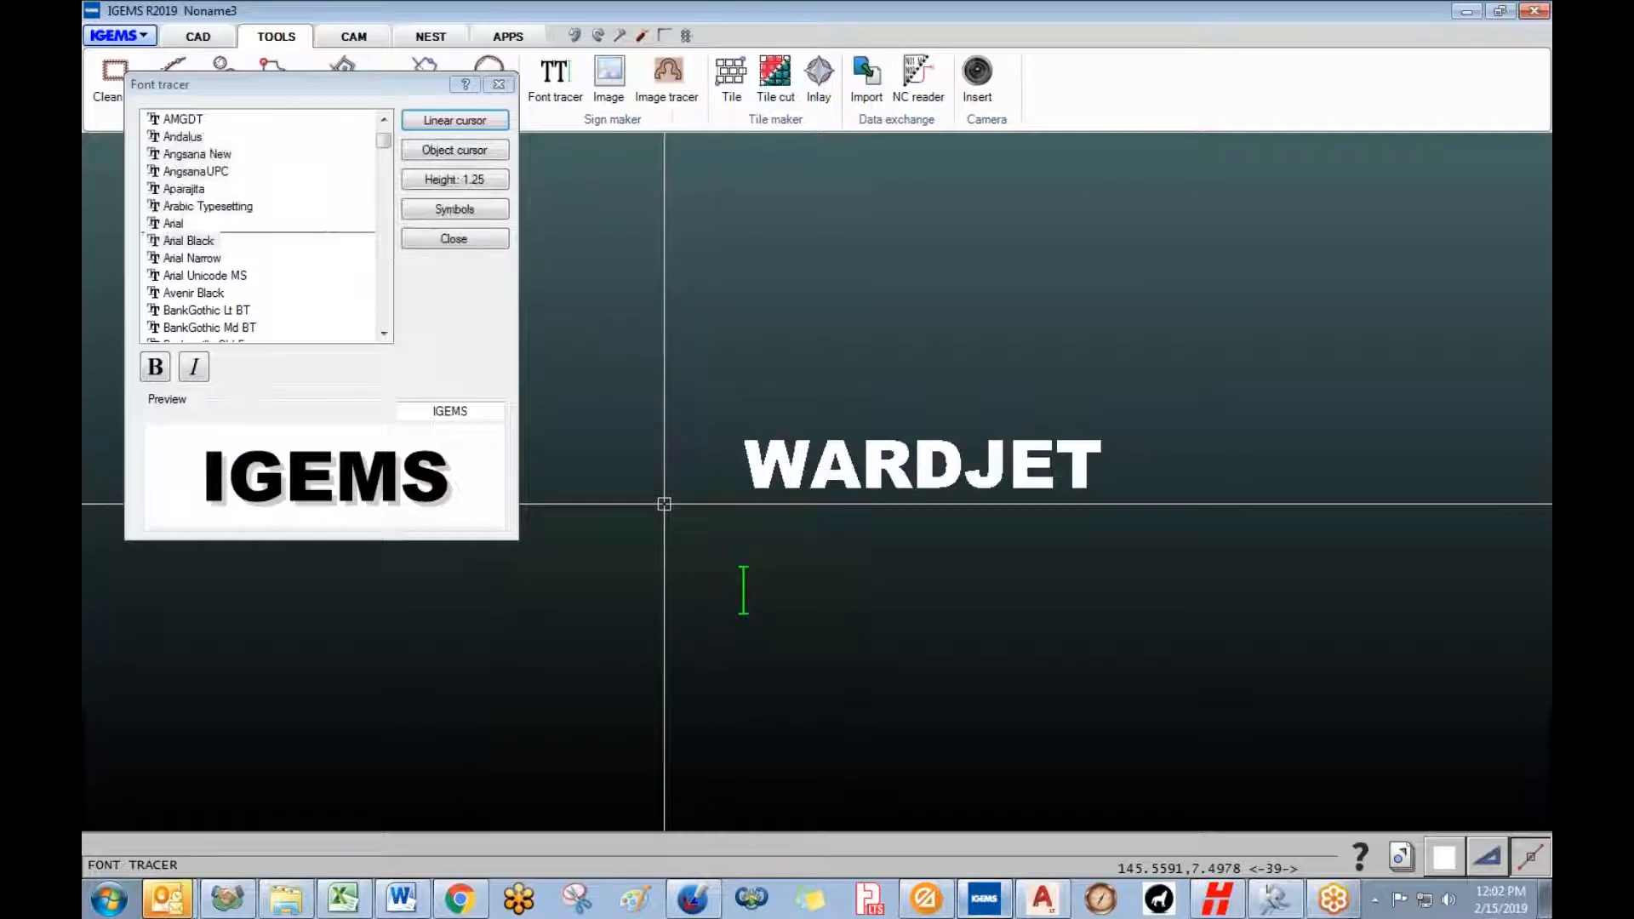
pyautogui.click(470, 241)
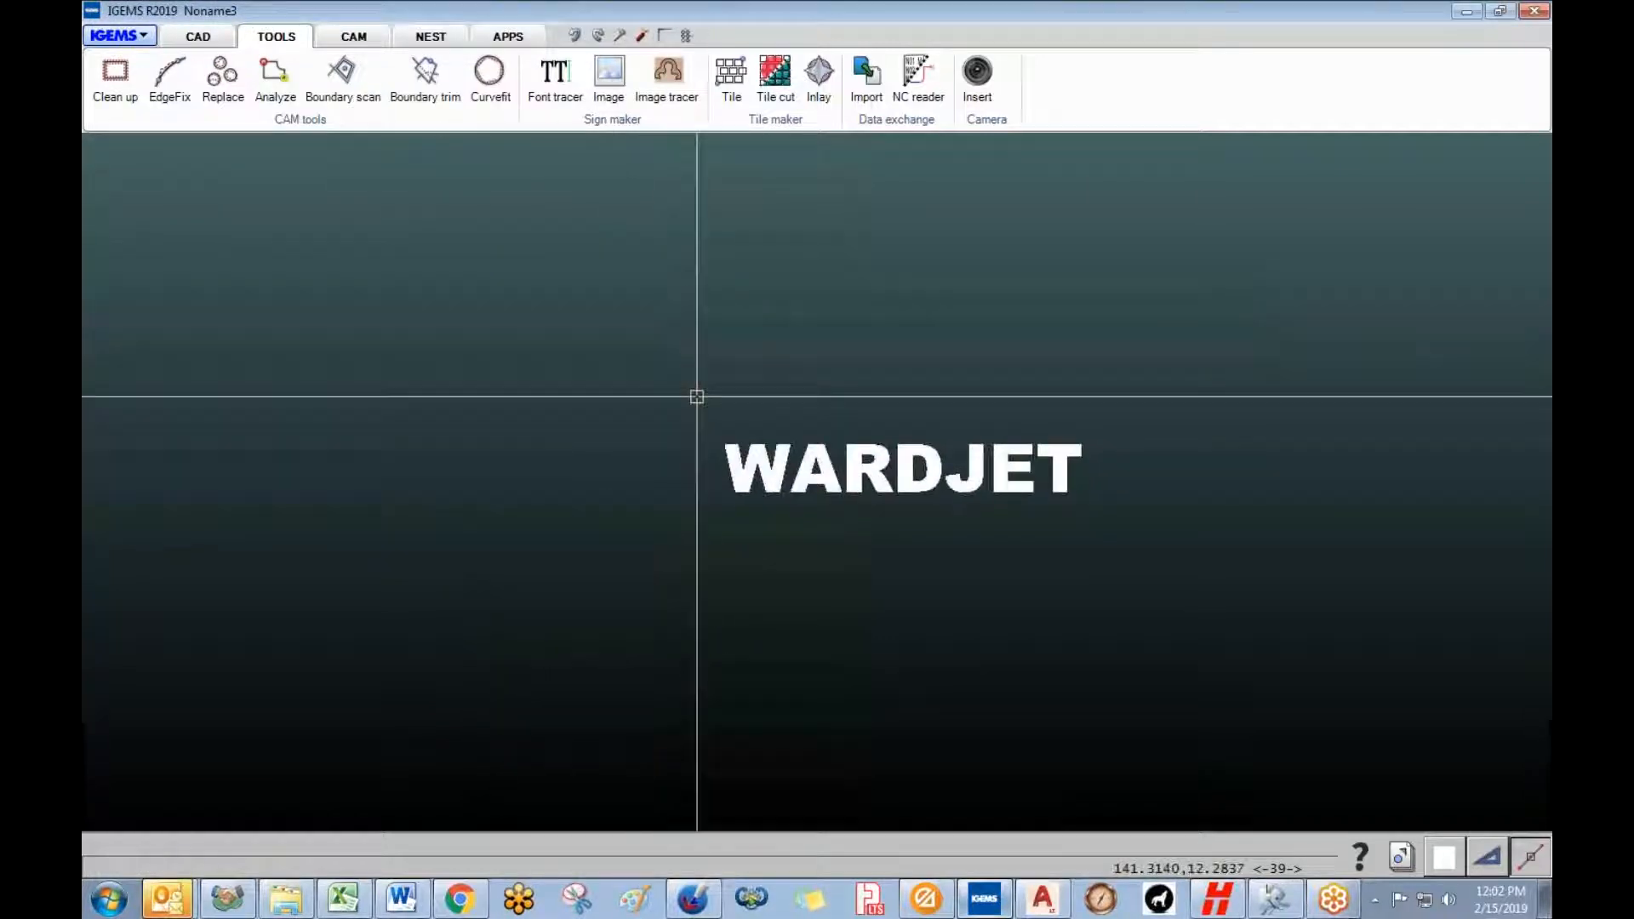
# - Set the CAM setup to Steel / Standard [0.063 in] / AWJ WARDJET 2D and try to create a part from the solid text
pyautogui.scroll(3, 681, 442)
pyautogui.scroll(-3, 656, 496)
pyautogui.scroll(3, 804, 509)
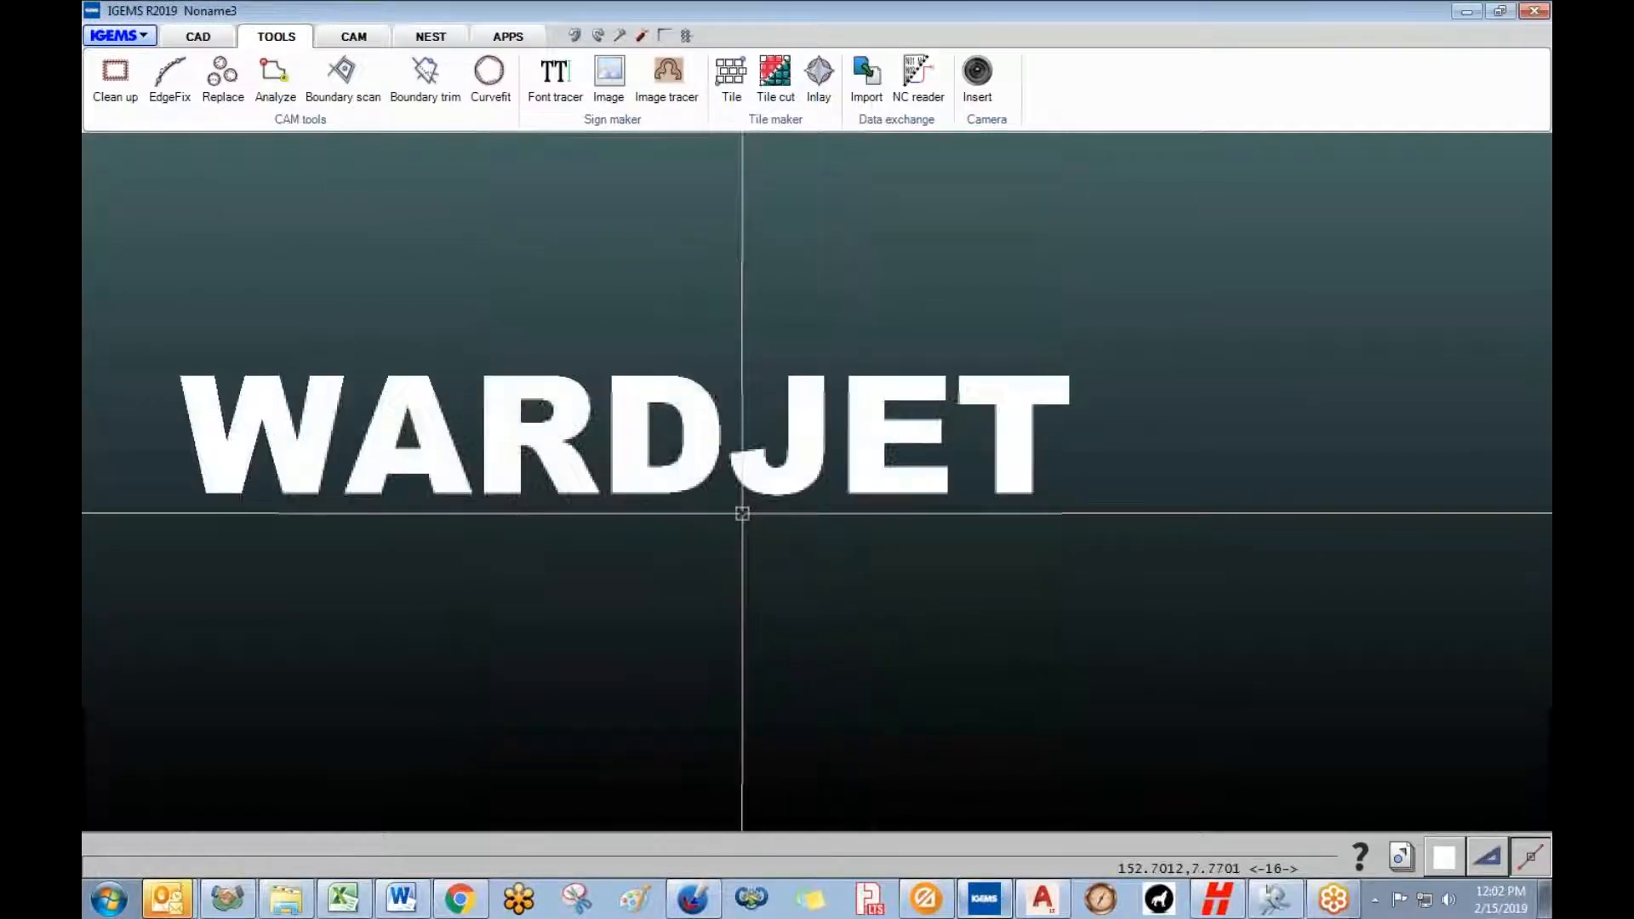
pyautogui.click(547, 378)
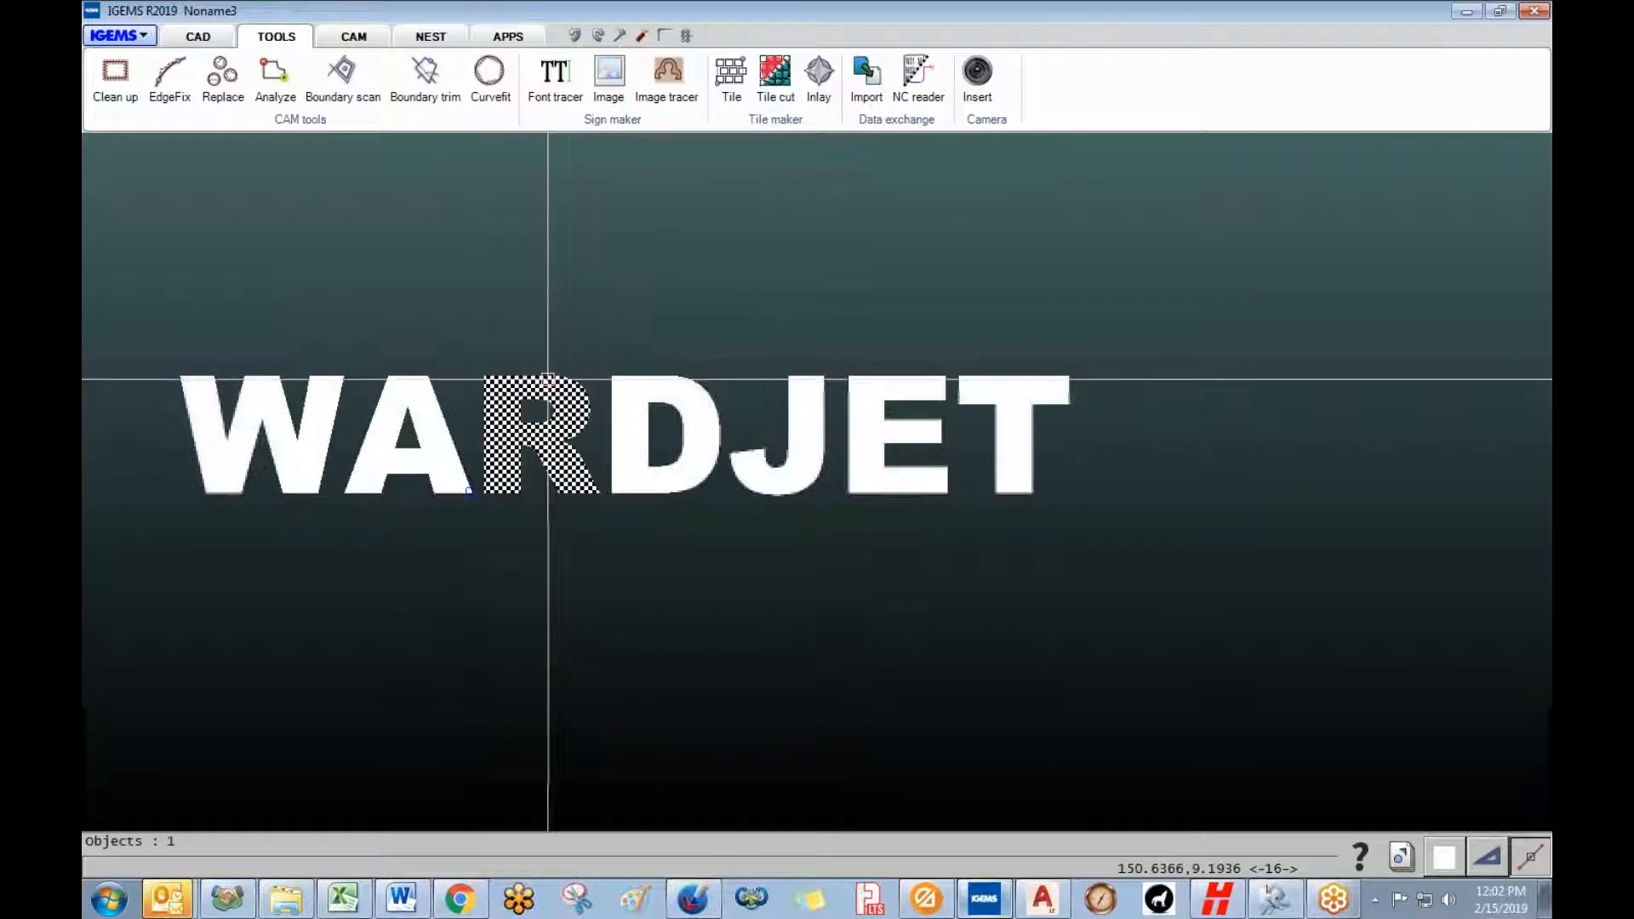
pyautogui.click(353, 38)
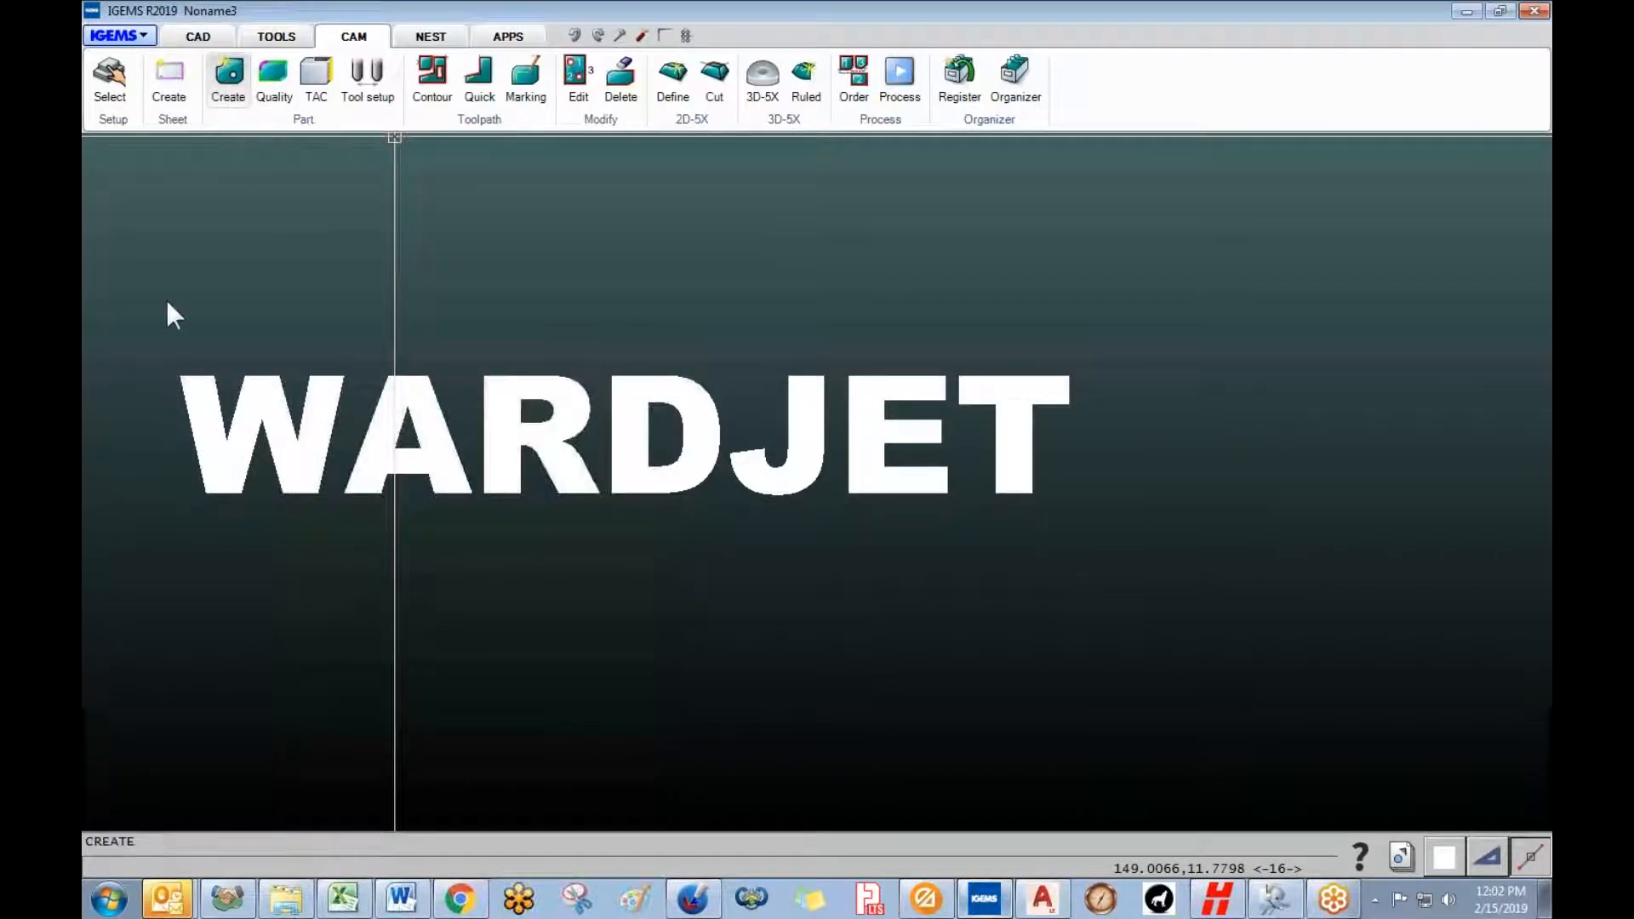
pyautogui.click(760, 543)
pyautogui.click(139, 299)
pyautogui.click(1152, 573)
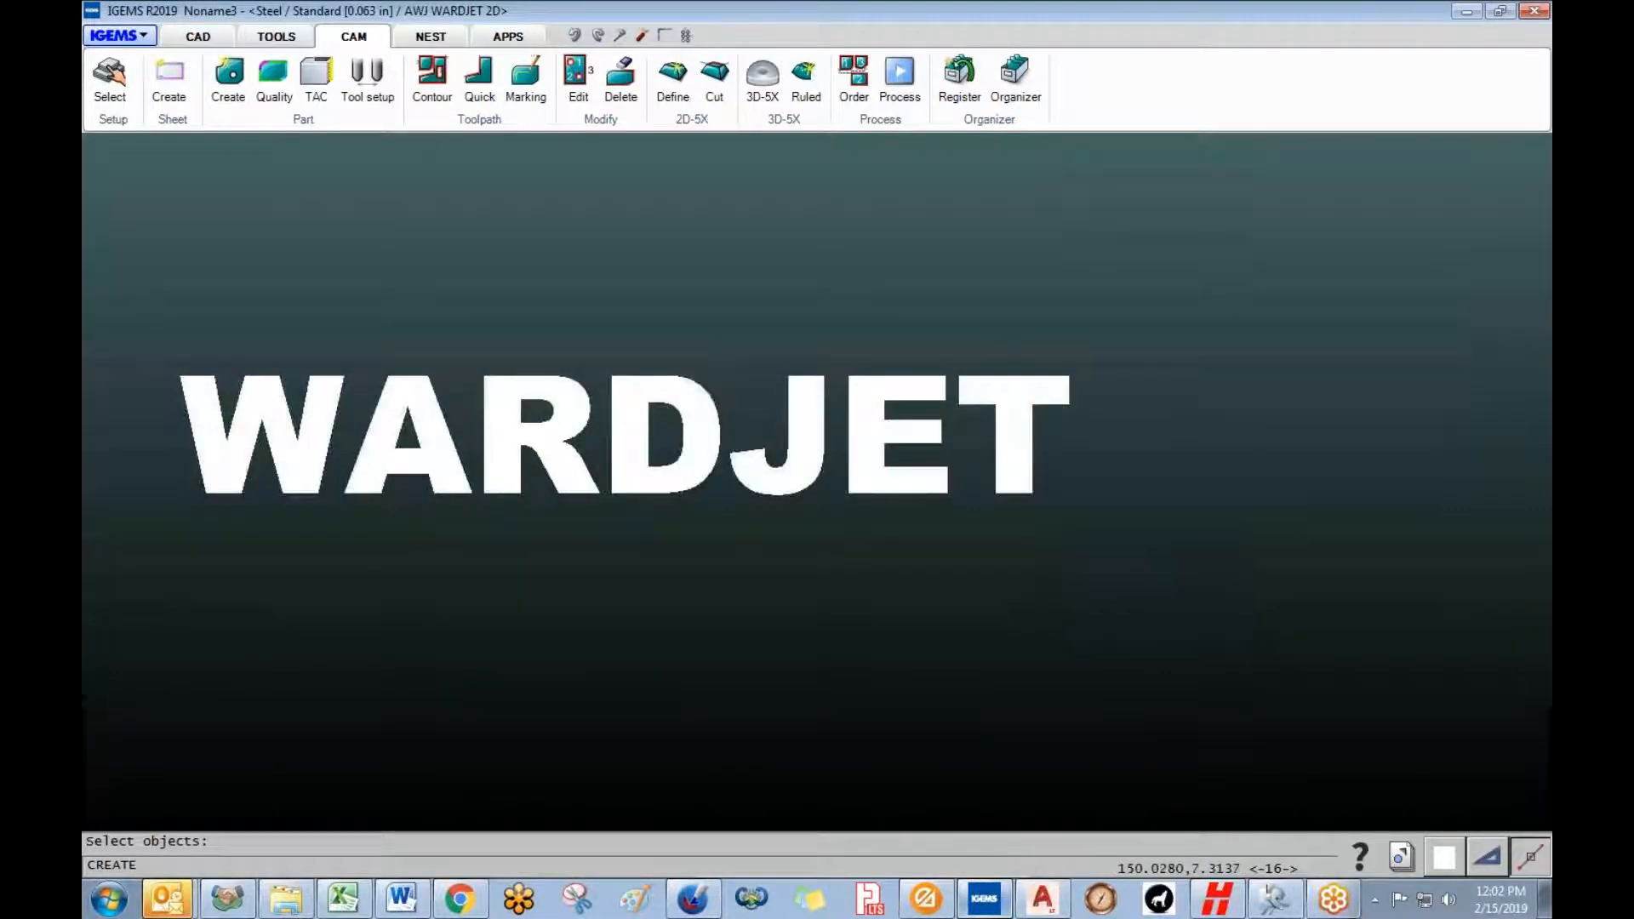
pyautogui.rightClick(491, 556)
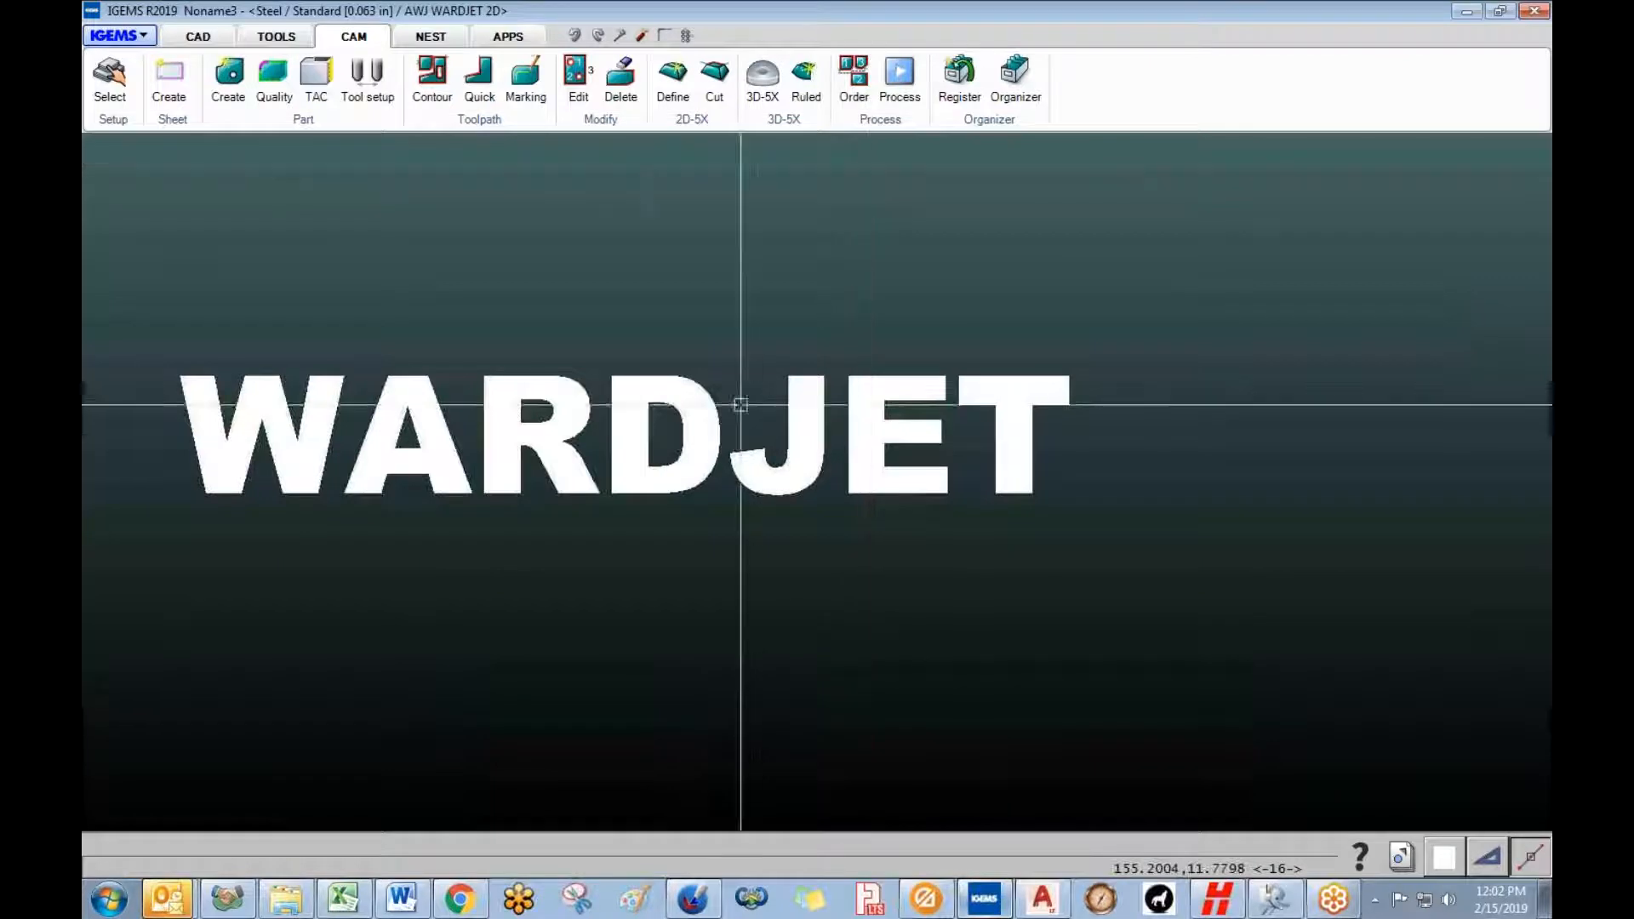
# - Explode the whole solid WARDJET text into letter outlines
pyautogui.moveTo(635, 241); pyautogui.dragTo(760, 295, button='middle')
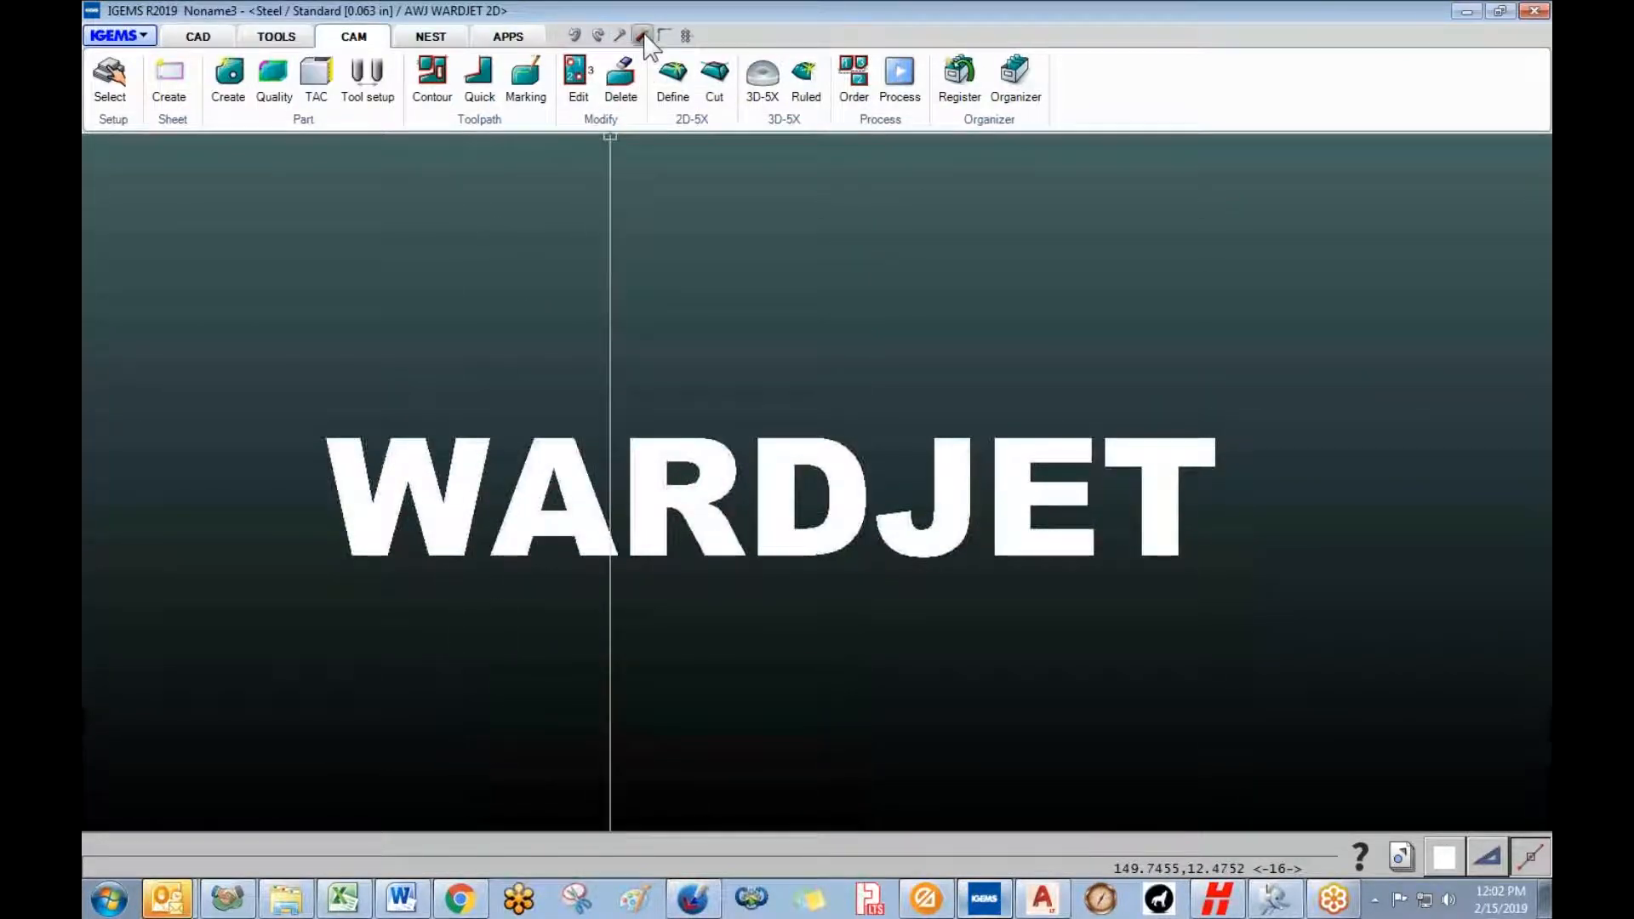
pyautogui.click(201, 38)
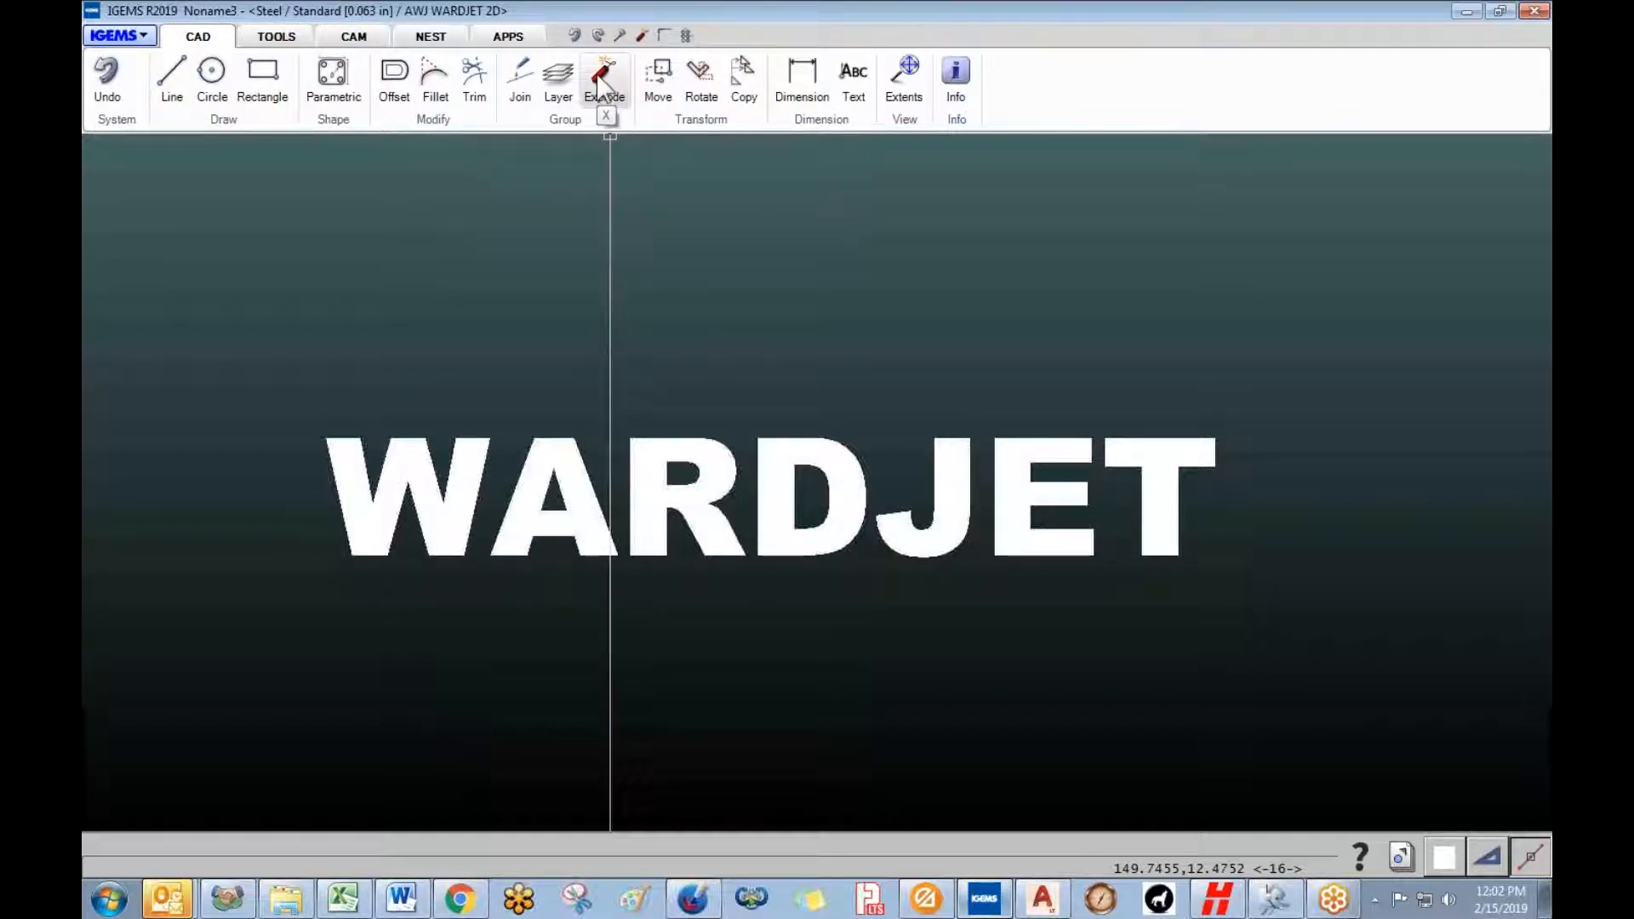
pyautogui.click(600, 85)
pyautogui.moveTo(252, 346); pyautogui.dragTo(1289, 683)
pyautogui.press('Return')
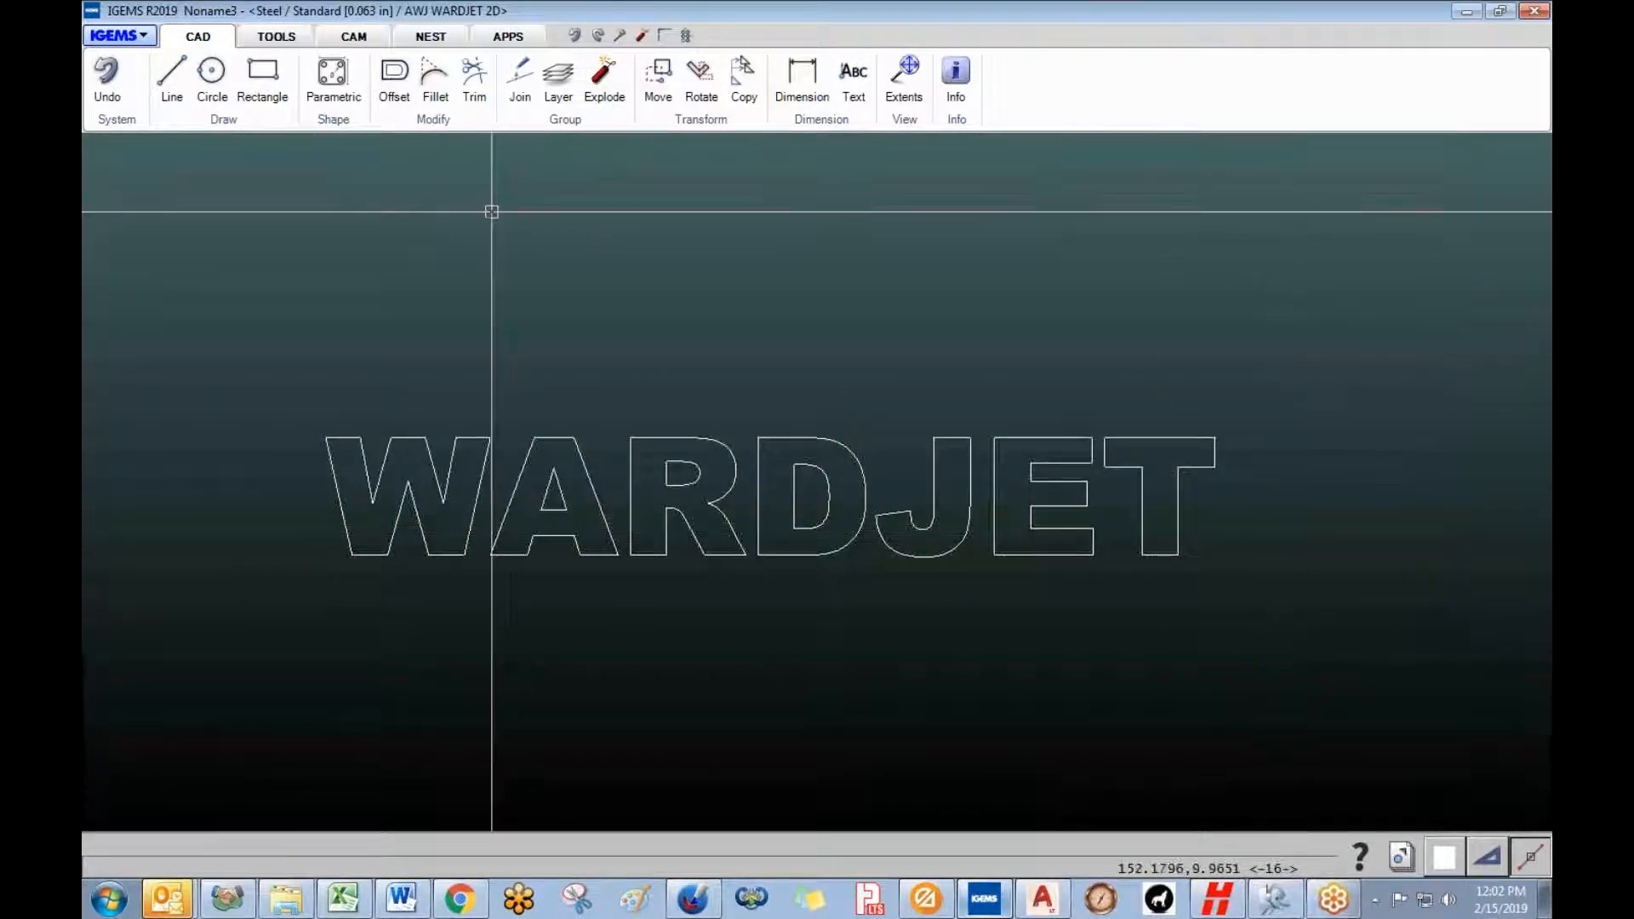
# - Draw a rectangle enclosing all the WARDJET letter outlines with a margin on every side
pyautogui.click(354, 36)
pyautogui.click(198, 35)
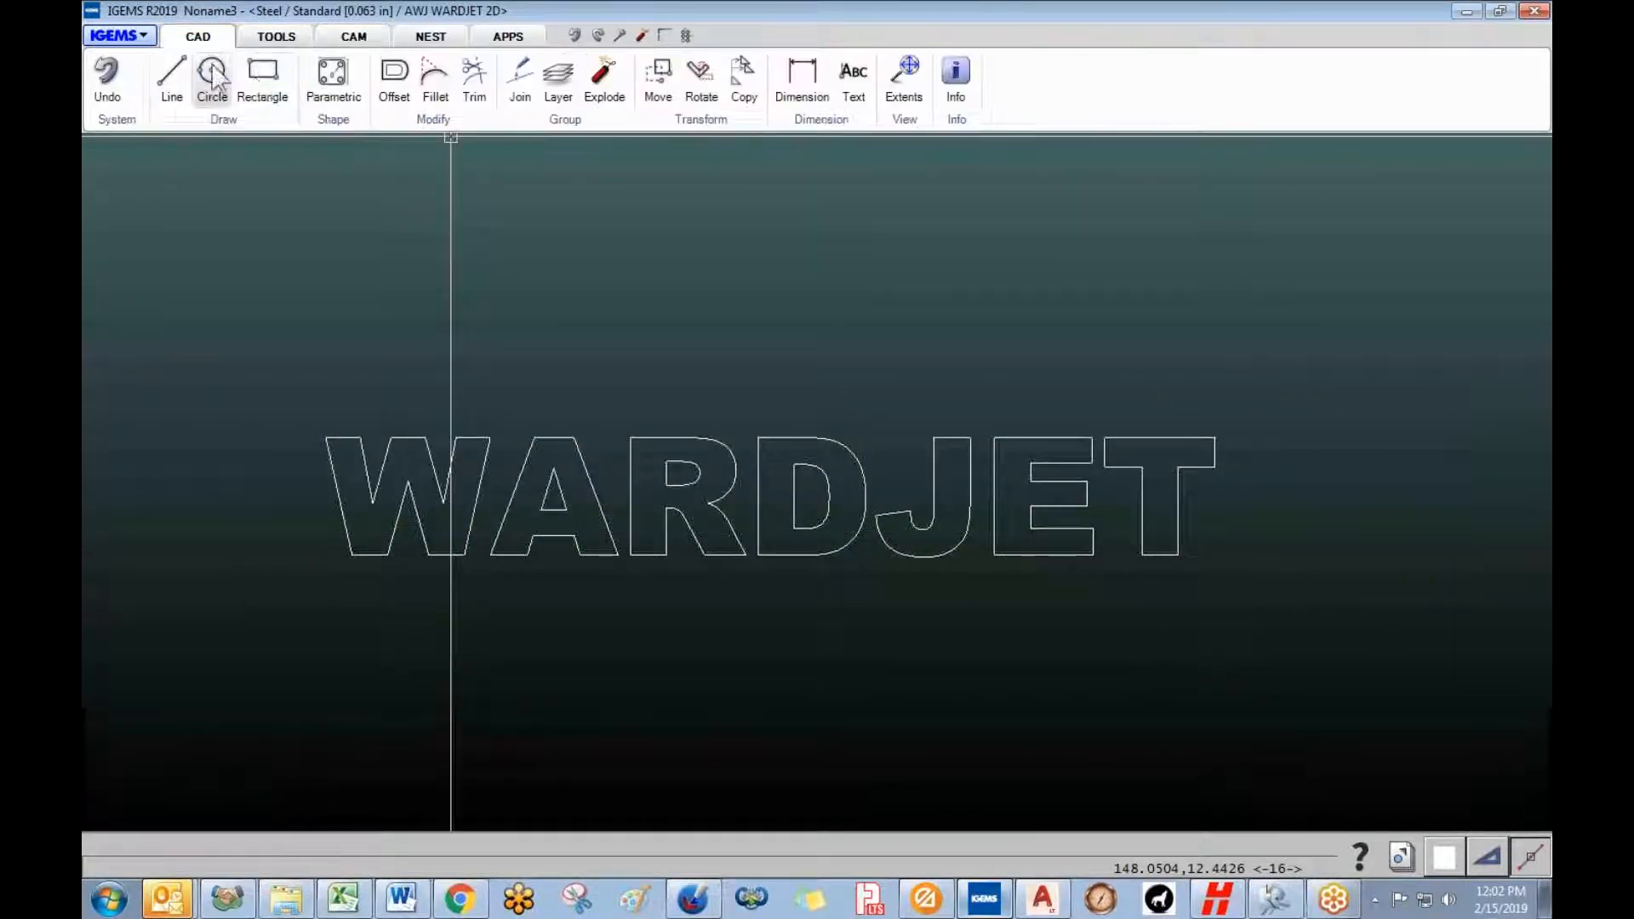
pyautogui.click(262, 72)
pyautogui.click(290, 323)
pyautogui.click(1238, 659)
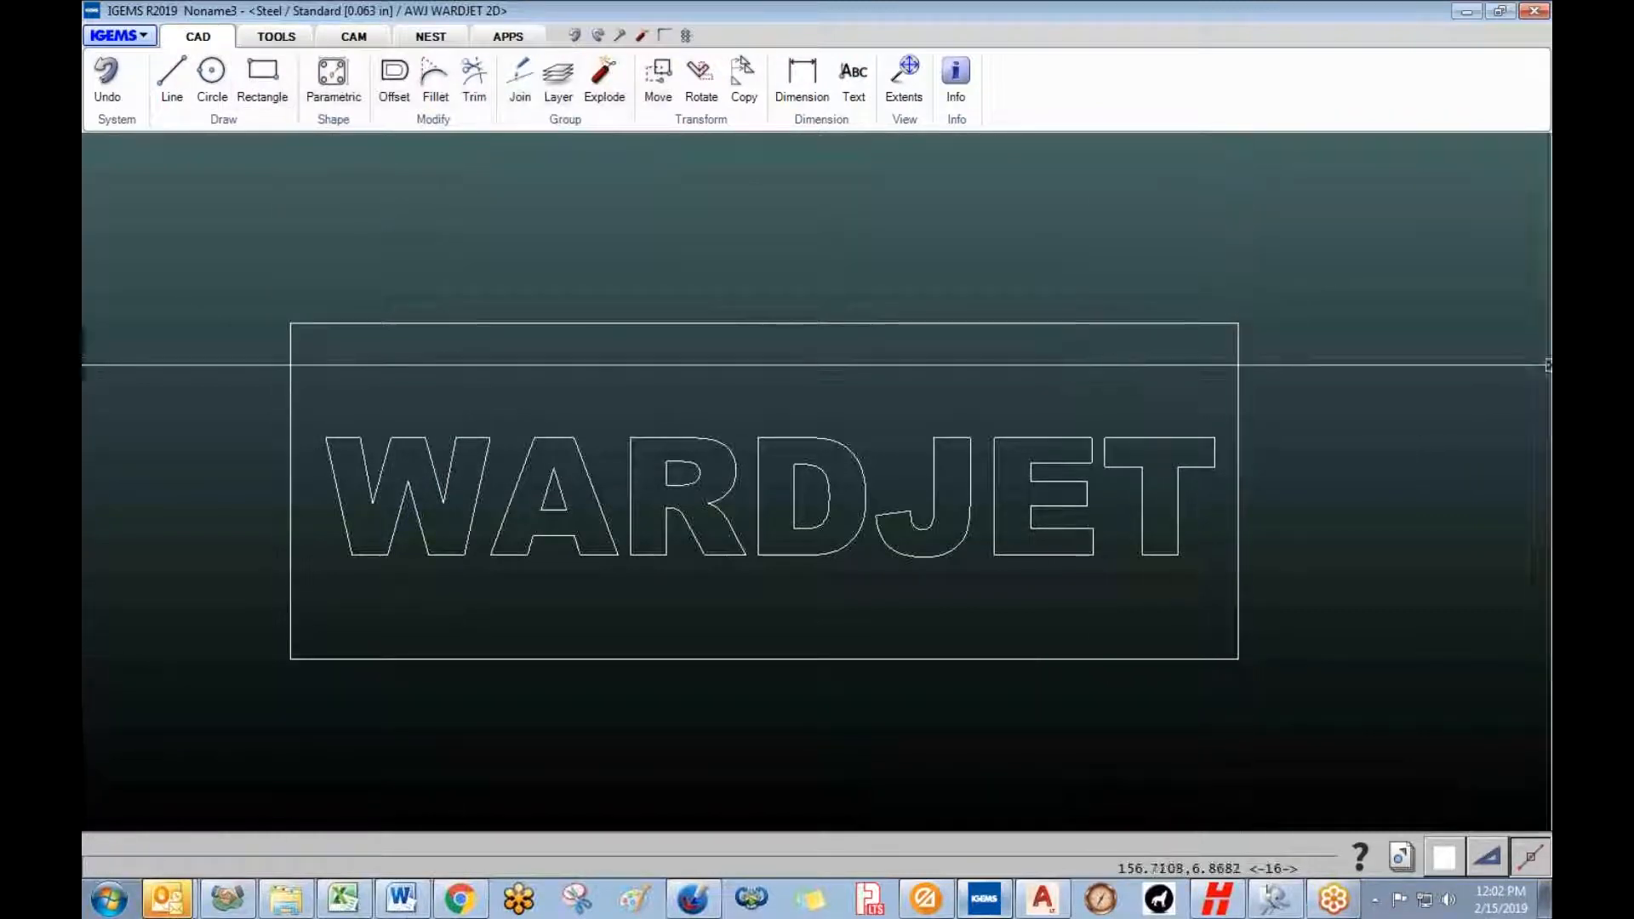
# - Create a part with toolpath from the rectangle and the letter outlines, using geometry optimization, curvefit and Medium quality
pyautogui.click(348, 37)
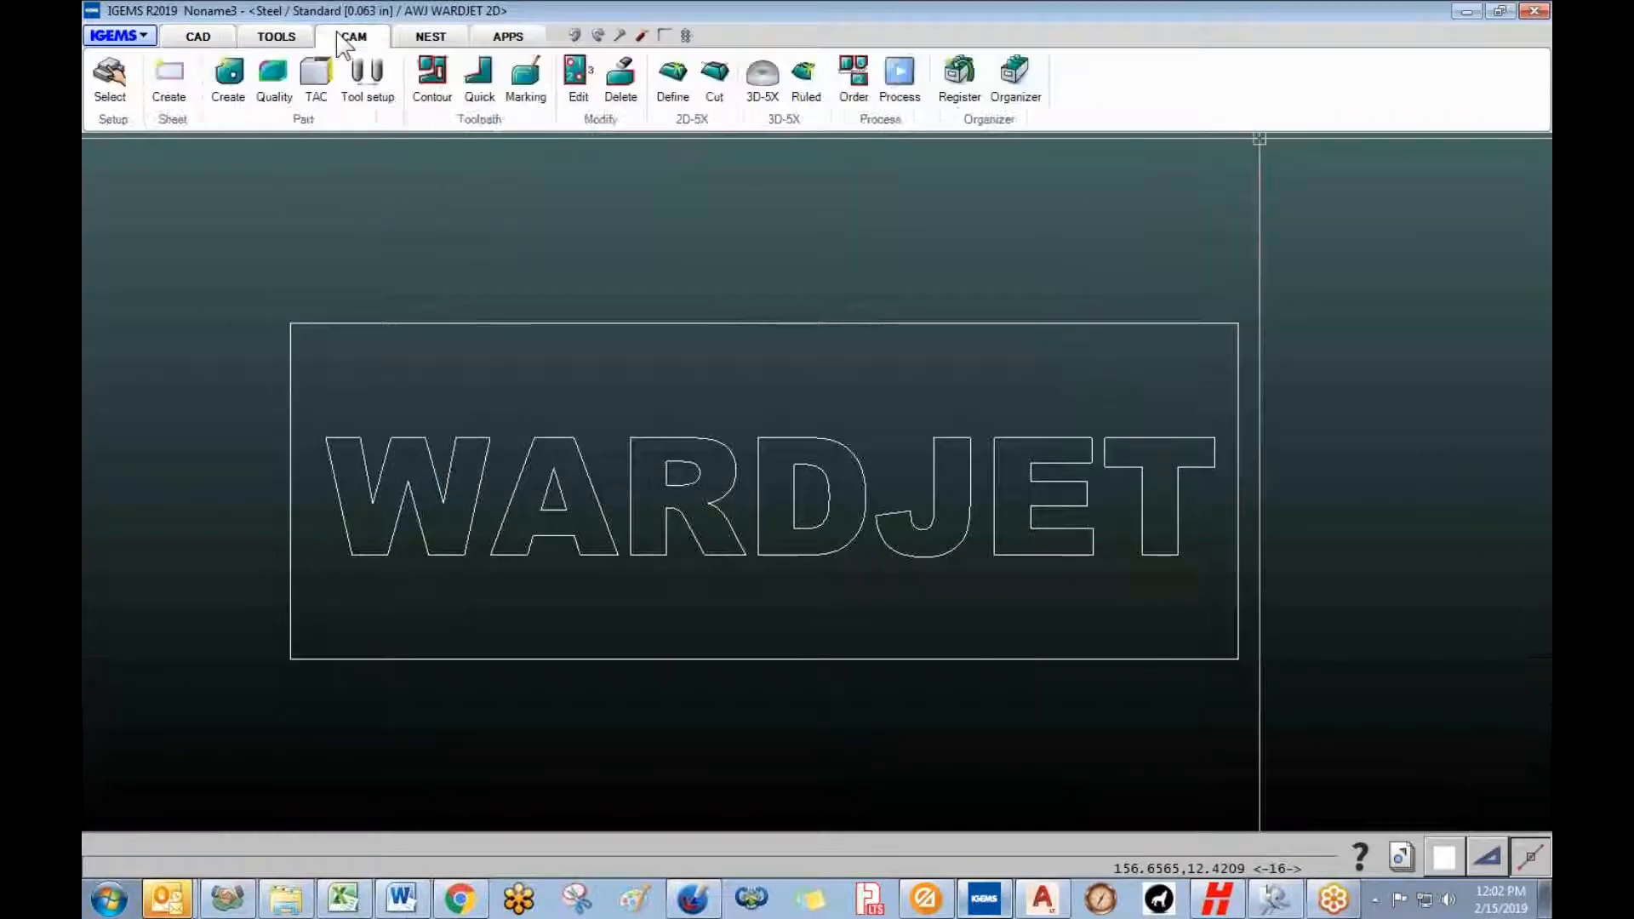
pyautogui.click(230, 77)
pyautogui.moveTo(185, 236); pyautogui.dragTo(1329, 732)
pyautogui.rightClick(1320, 722)
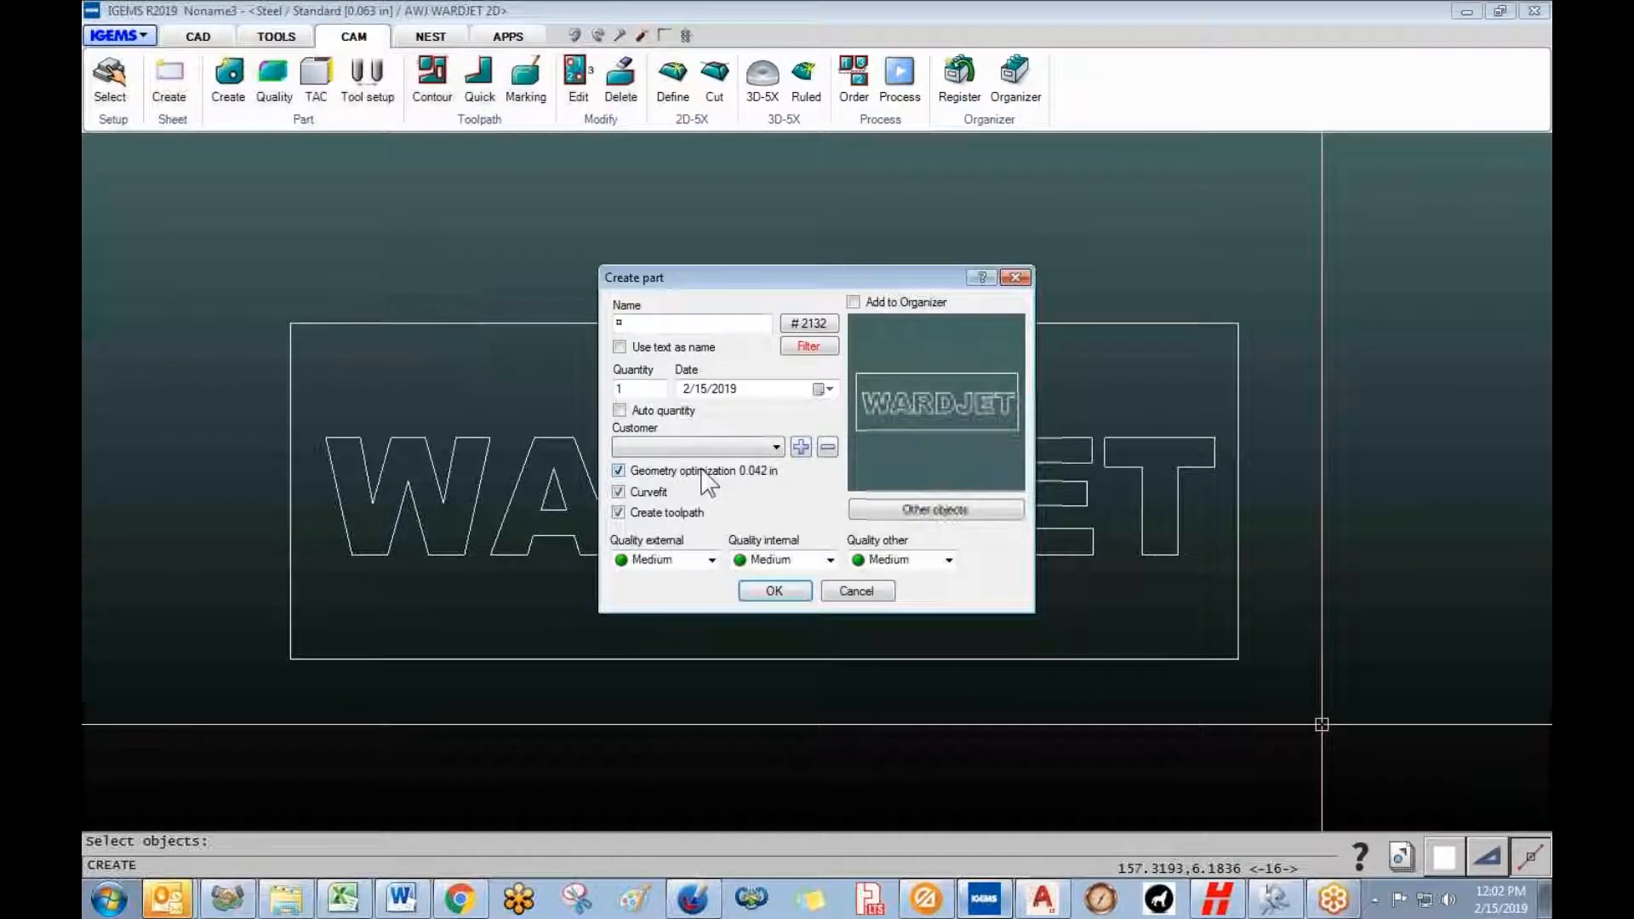
pyautogui.click(774, 591)
# - Examine the toolpath around the inner contours of the letters, and undo the part creation
pyautogui.scroll(5, 691, 499)
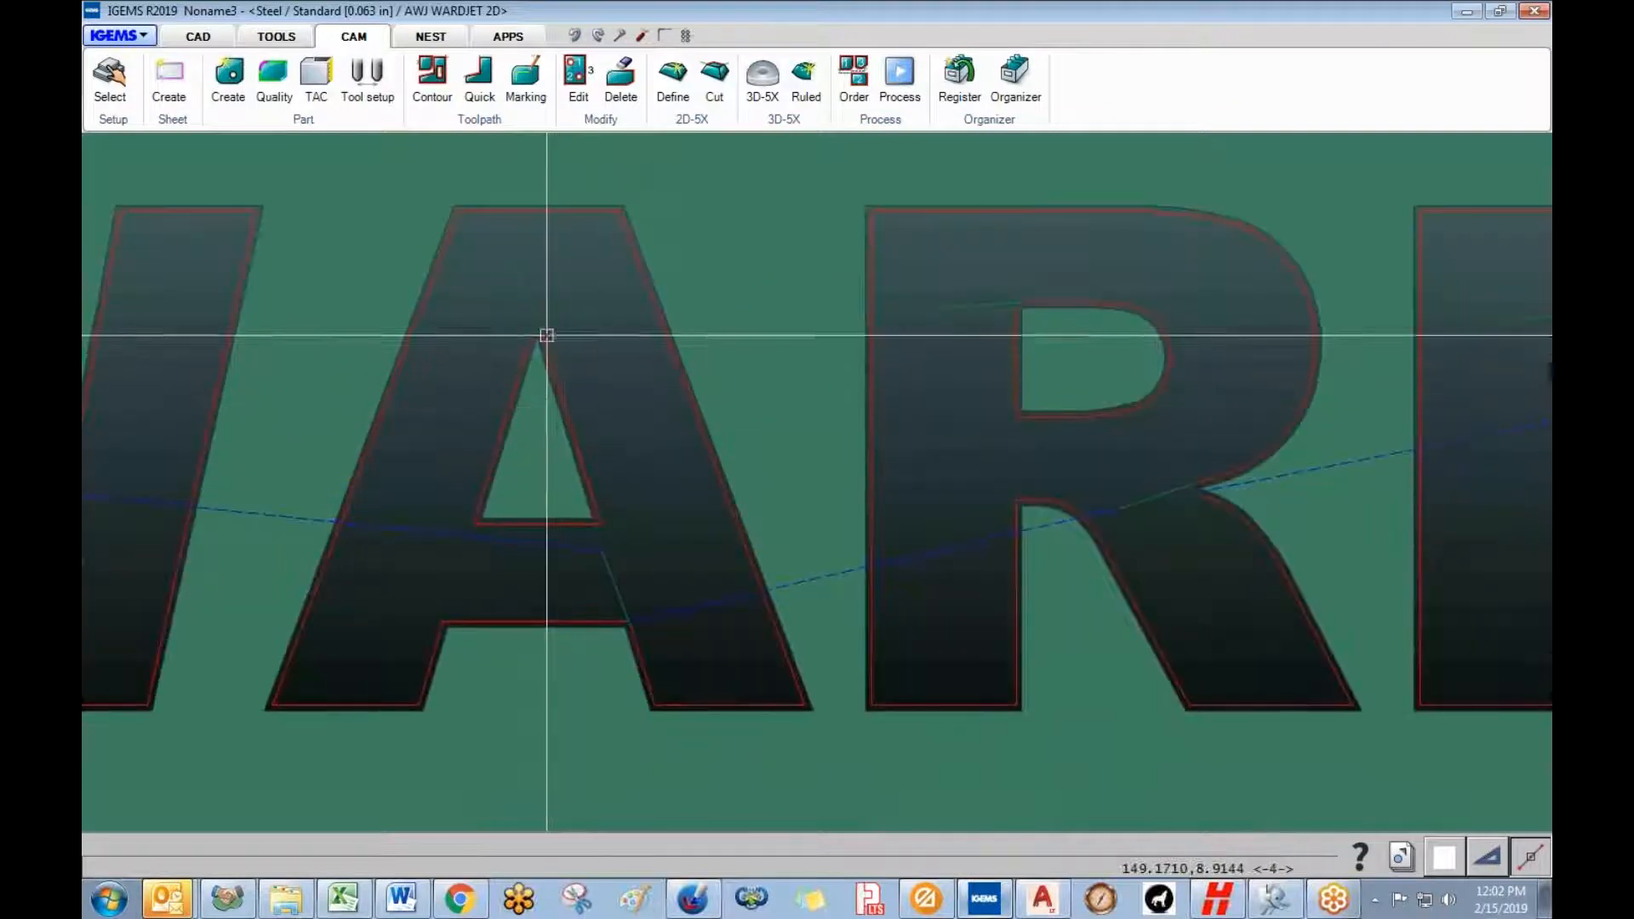
pyautogui.scroll(-3, 547, 335)
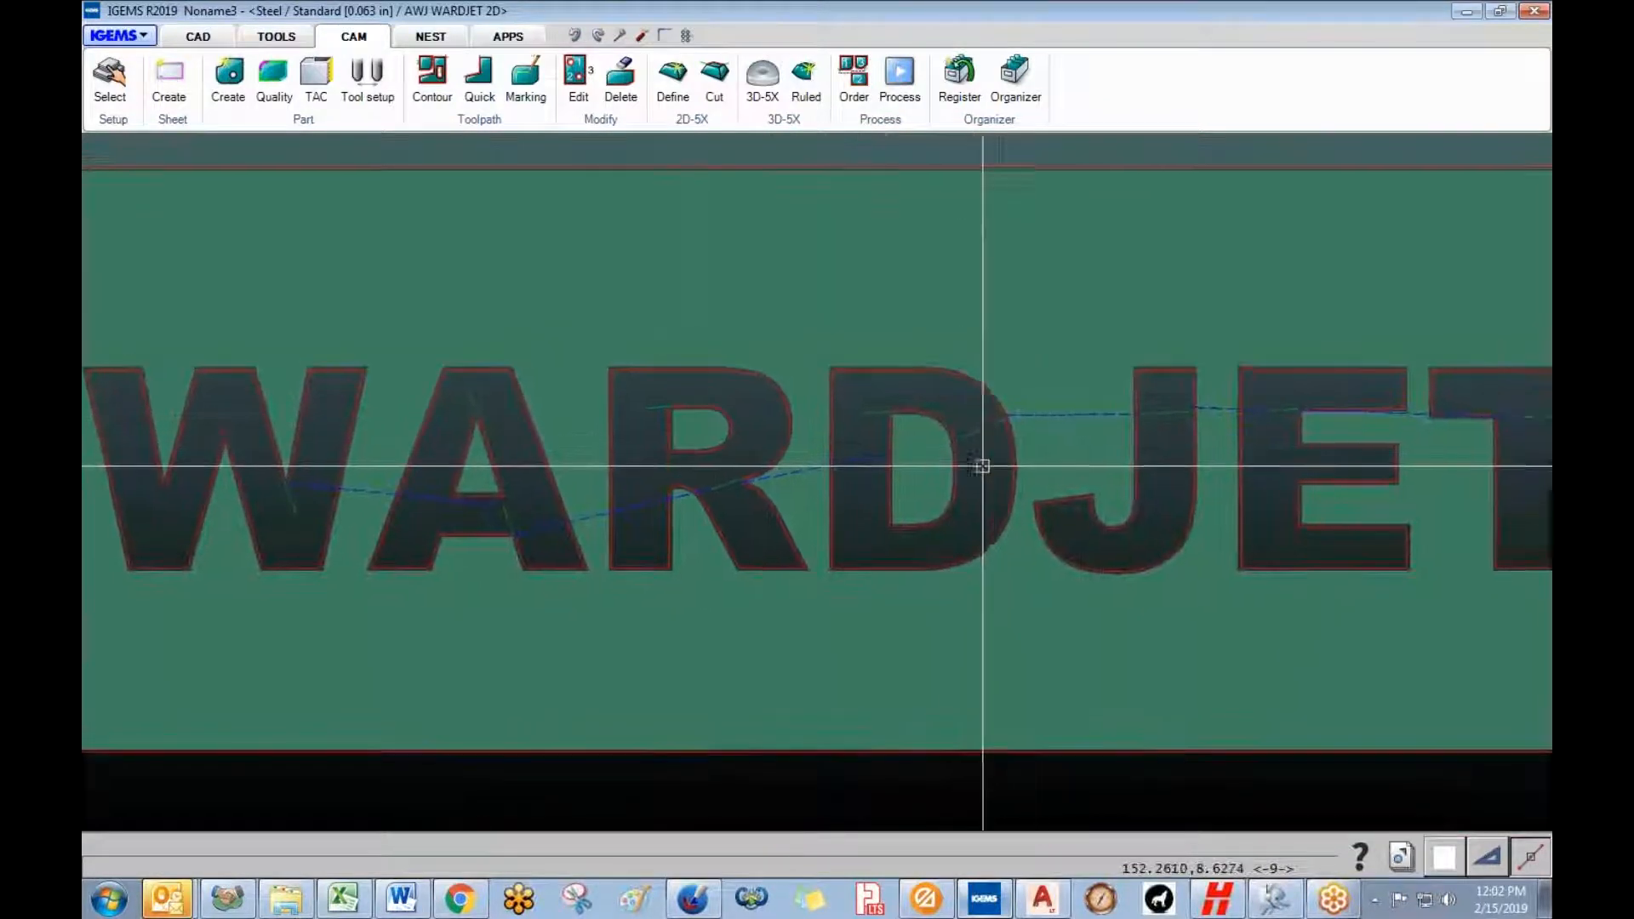
pyautogui.scroll(-3, 897, 452)
pyautogui.scroll(1, 790, 412)
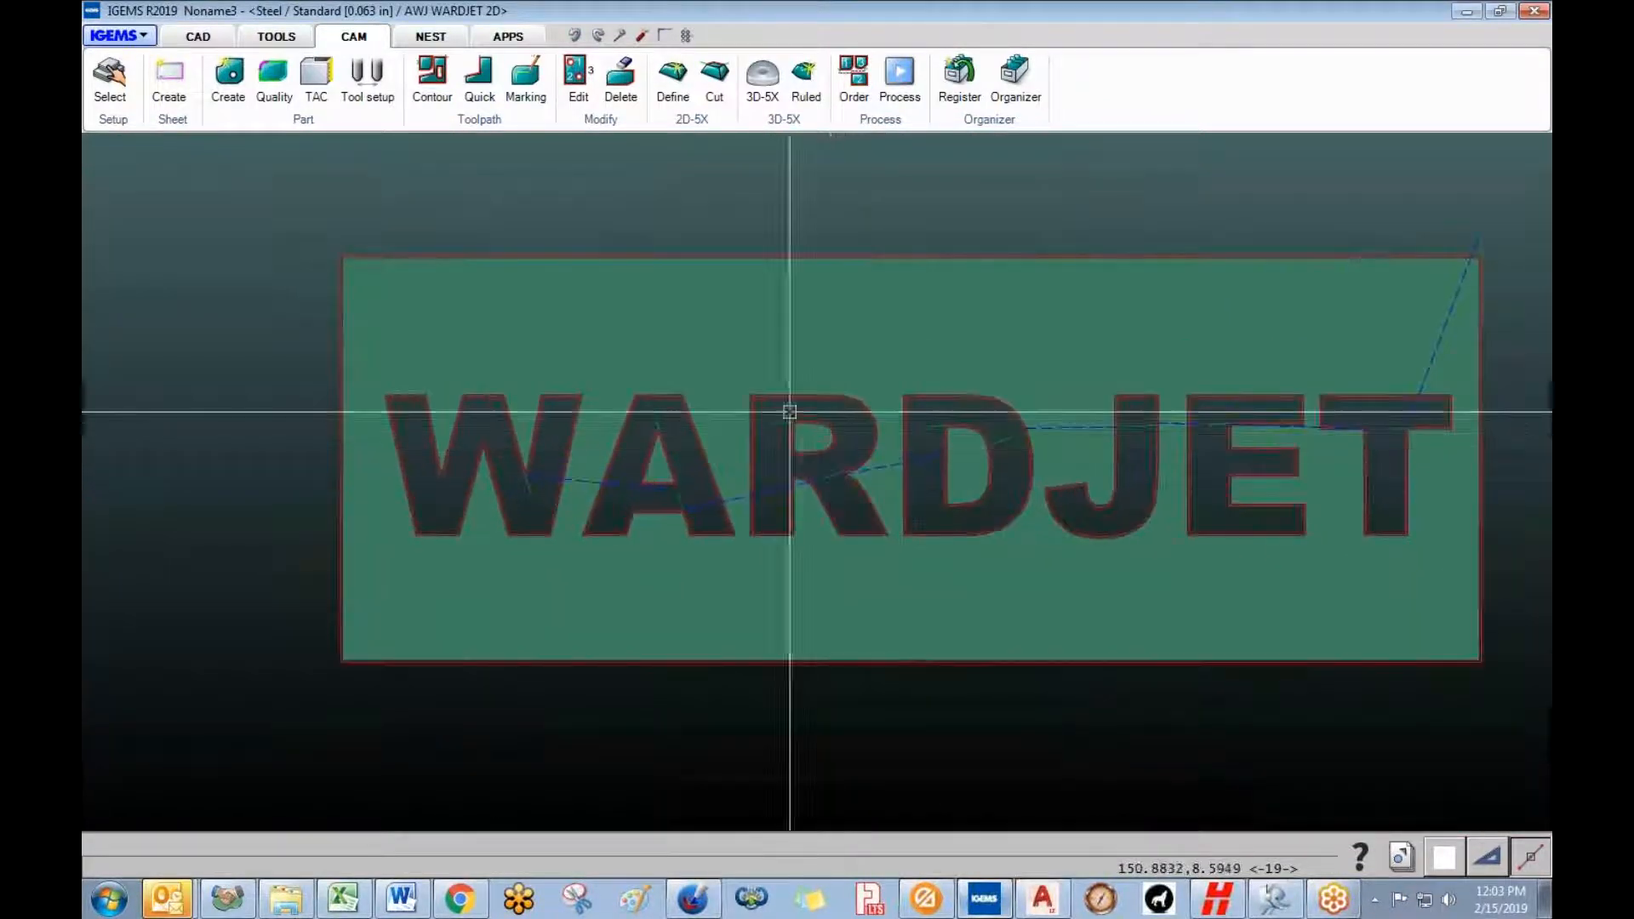
pyautogui.click(574, 35)
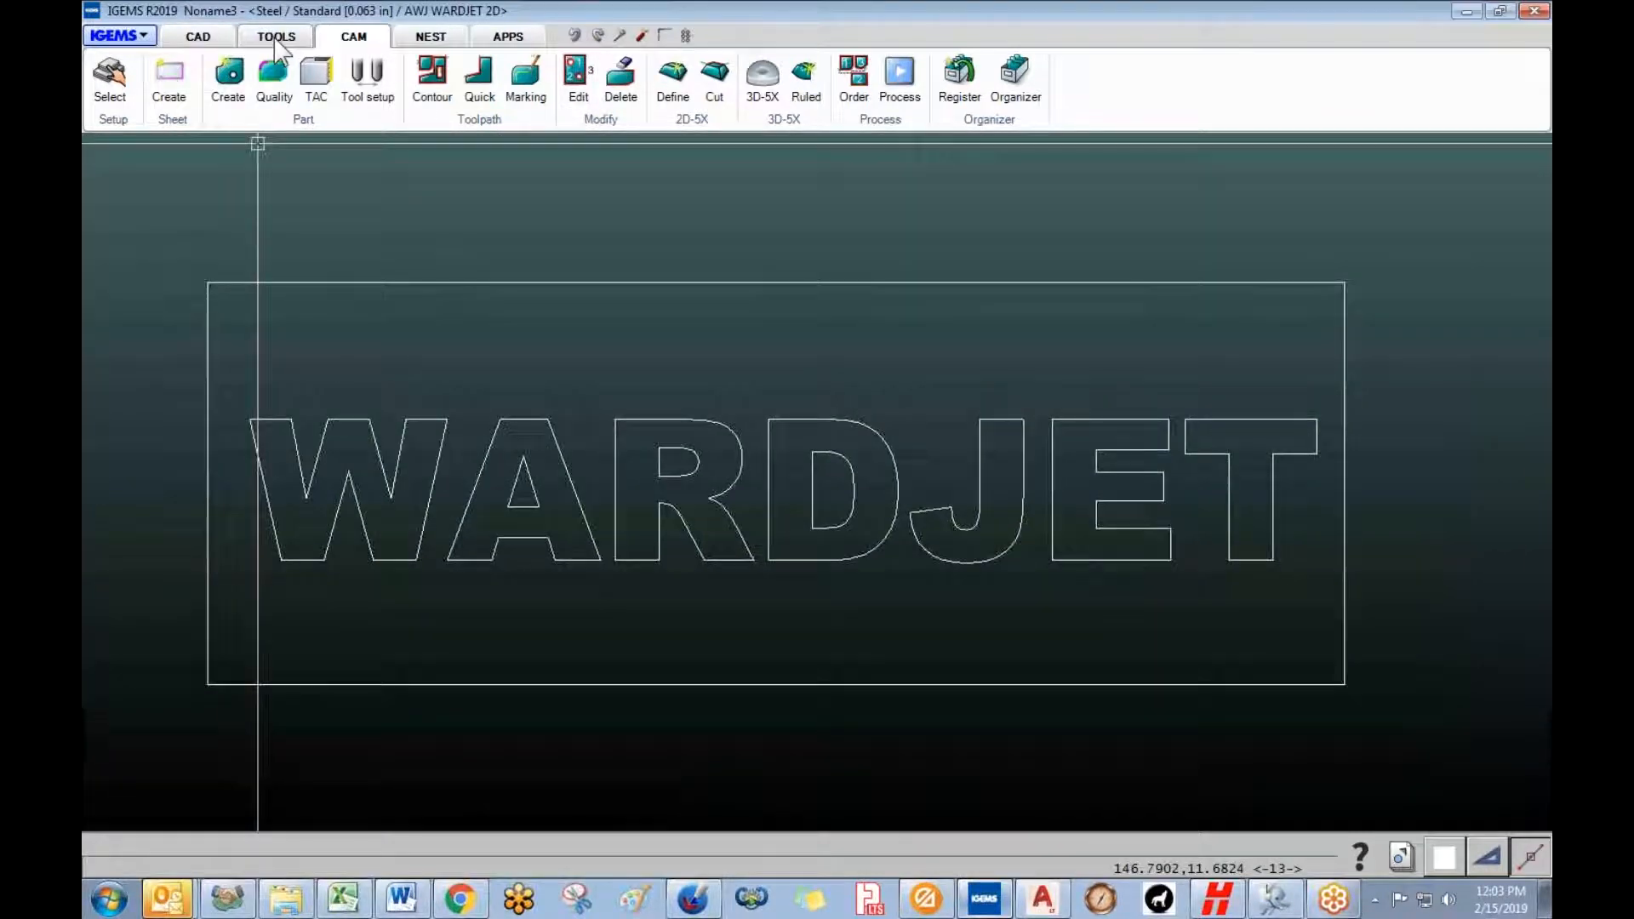
# - Add a straight vertical poly joint connecting the inner triangle of the A to the opening below it, using ortho mode
pyautogui.click(276, 37)
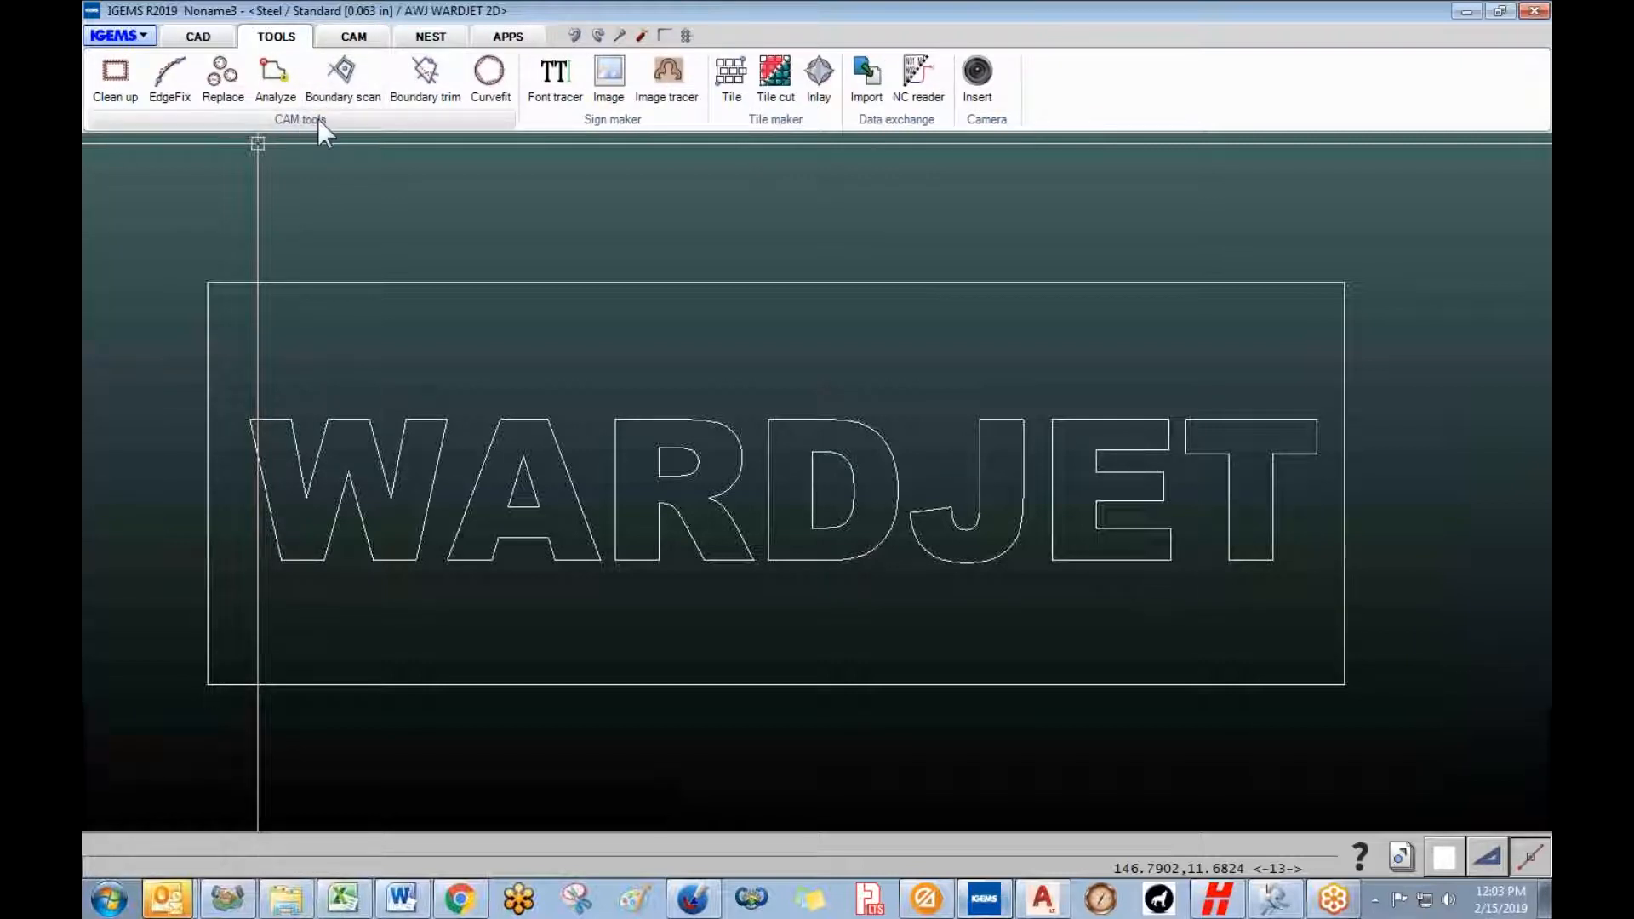
pyautogui.click(338, 118)
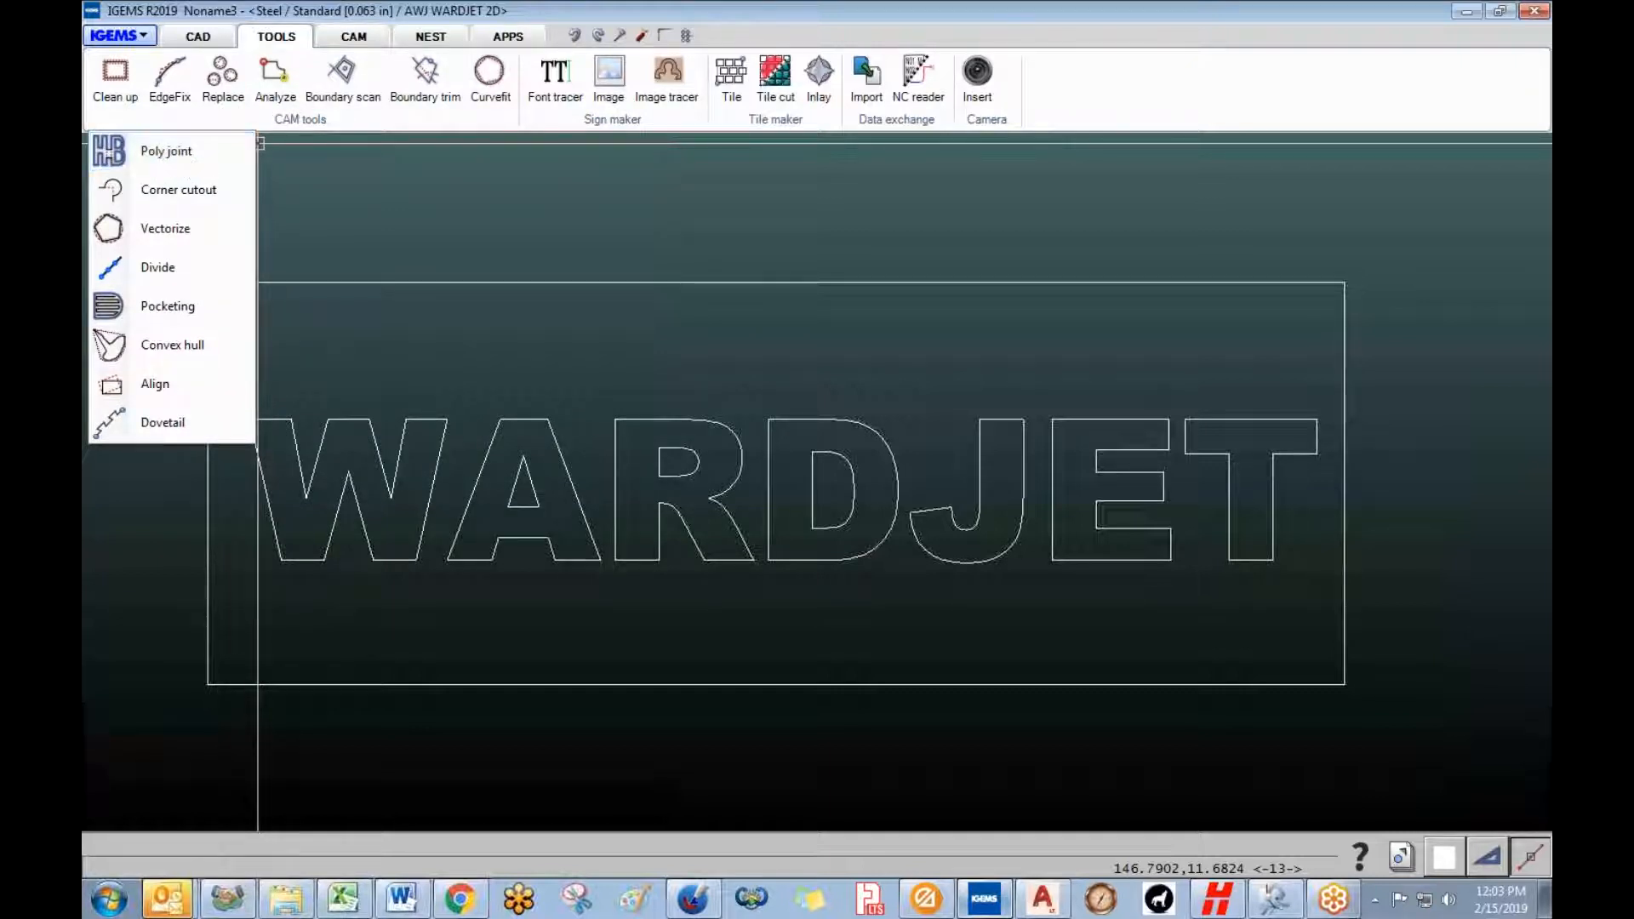
pyautogui.click(174, 153)
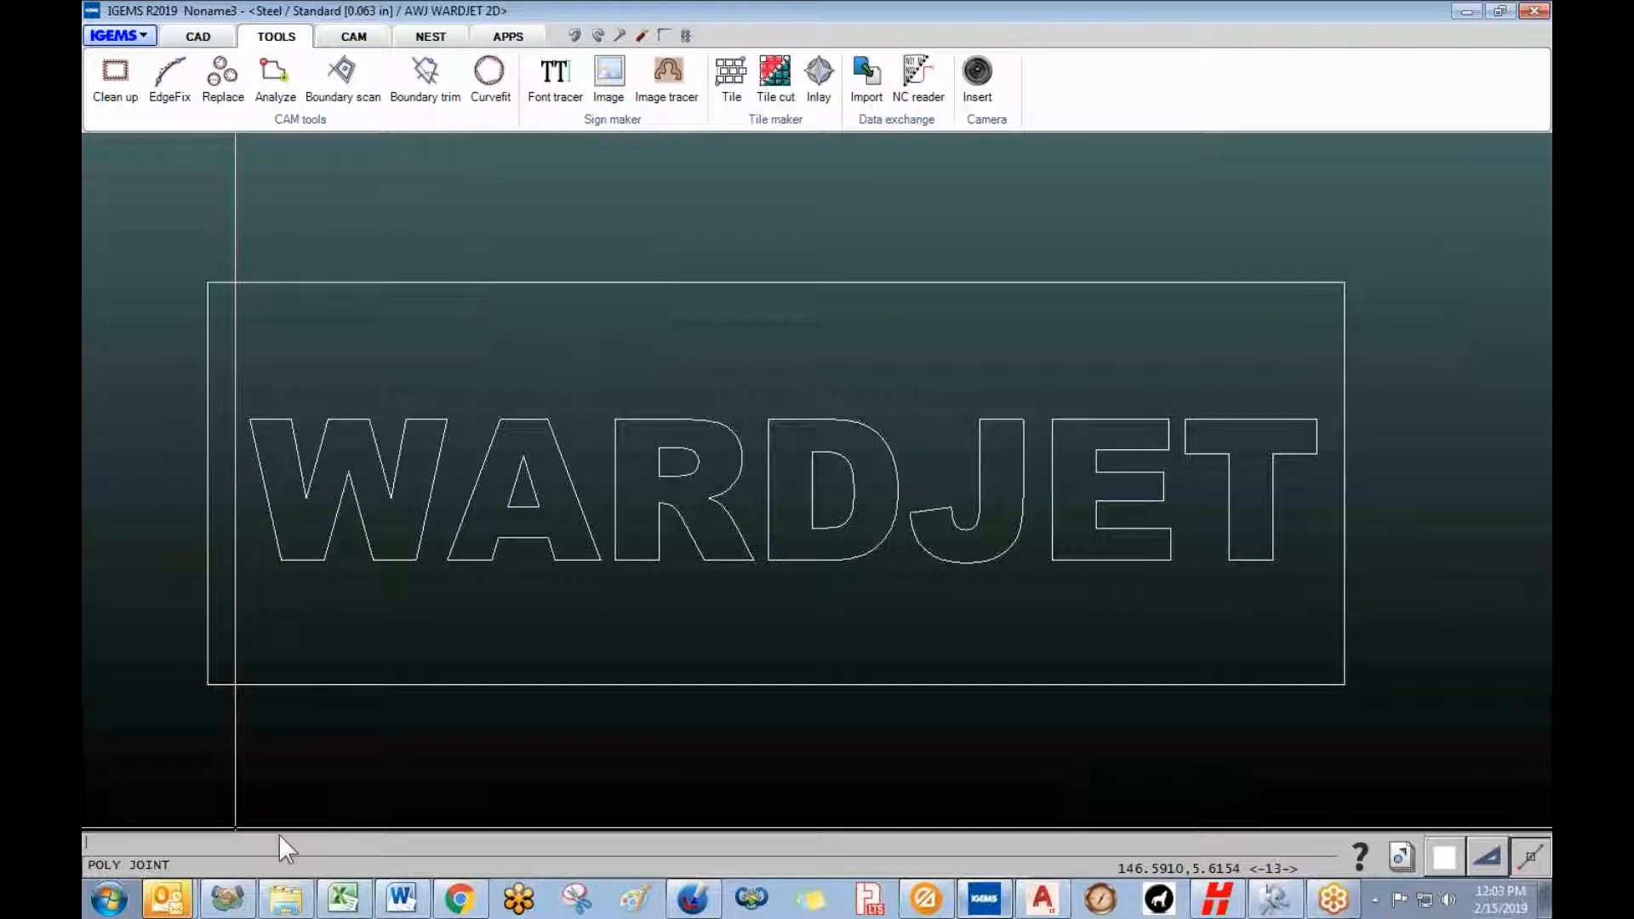
pyautogui.scroll(2, 193, 842)
pyautogui.scroll(-4, 390, 705)
pyautogui.scroll(2, 449, 607)
pyautogui.scroll(3, 449, 607)
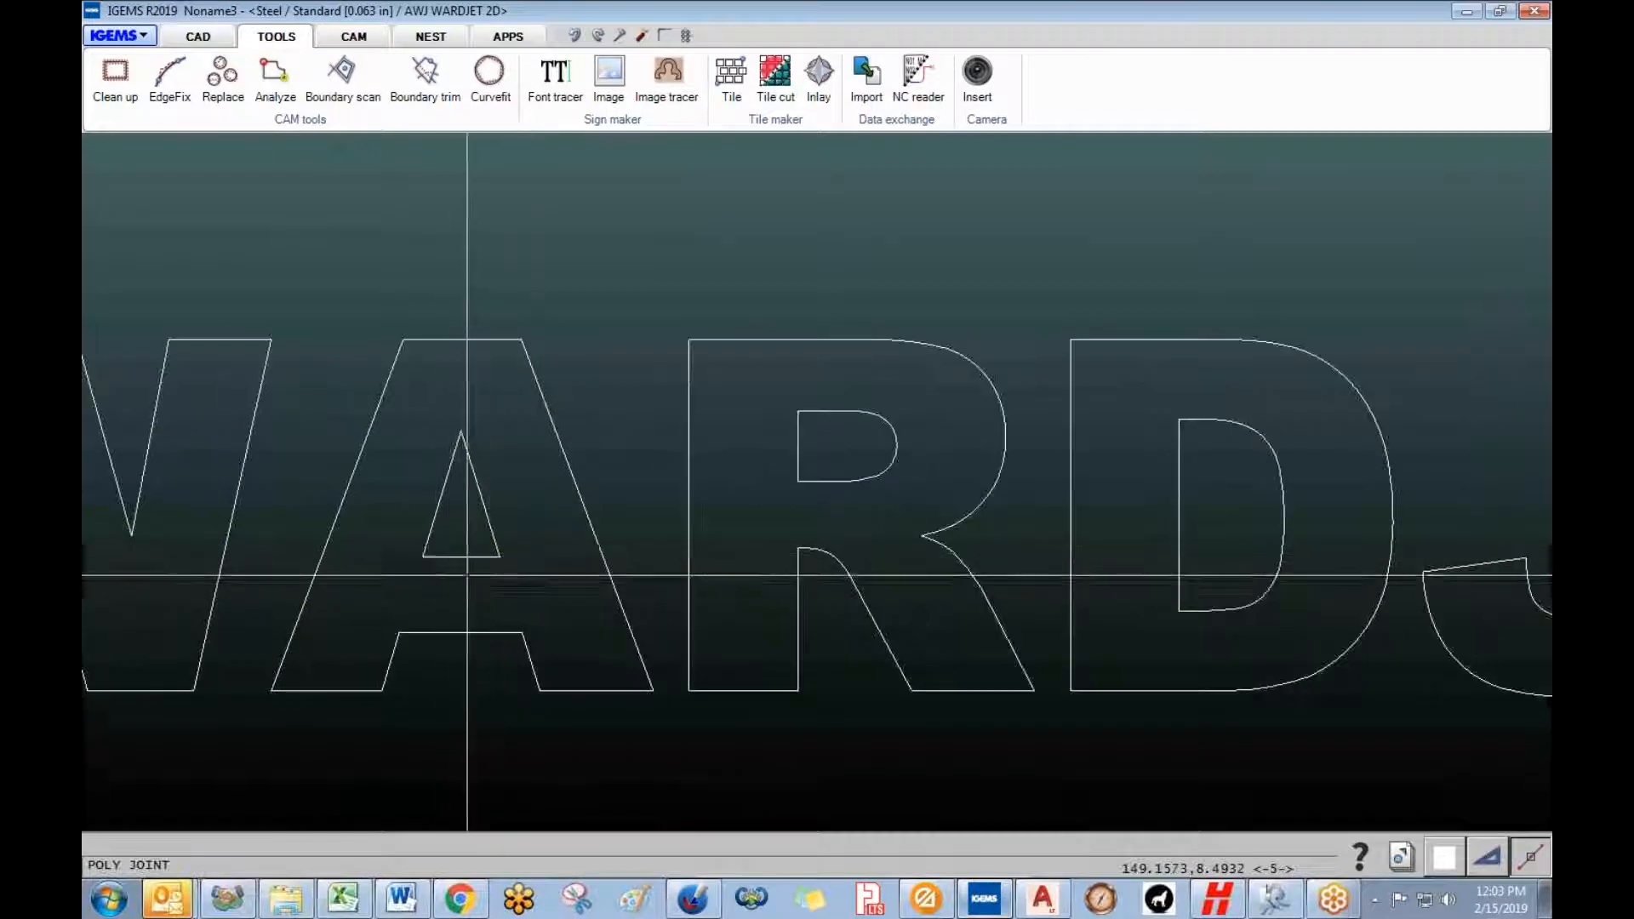
pyautogui.scroll(3, 475, 550)
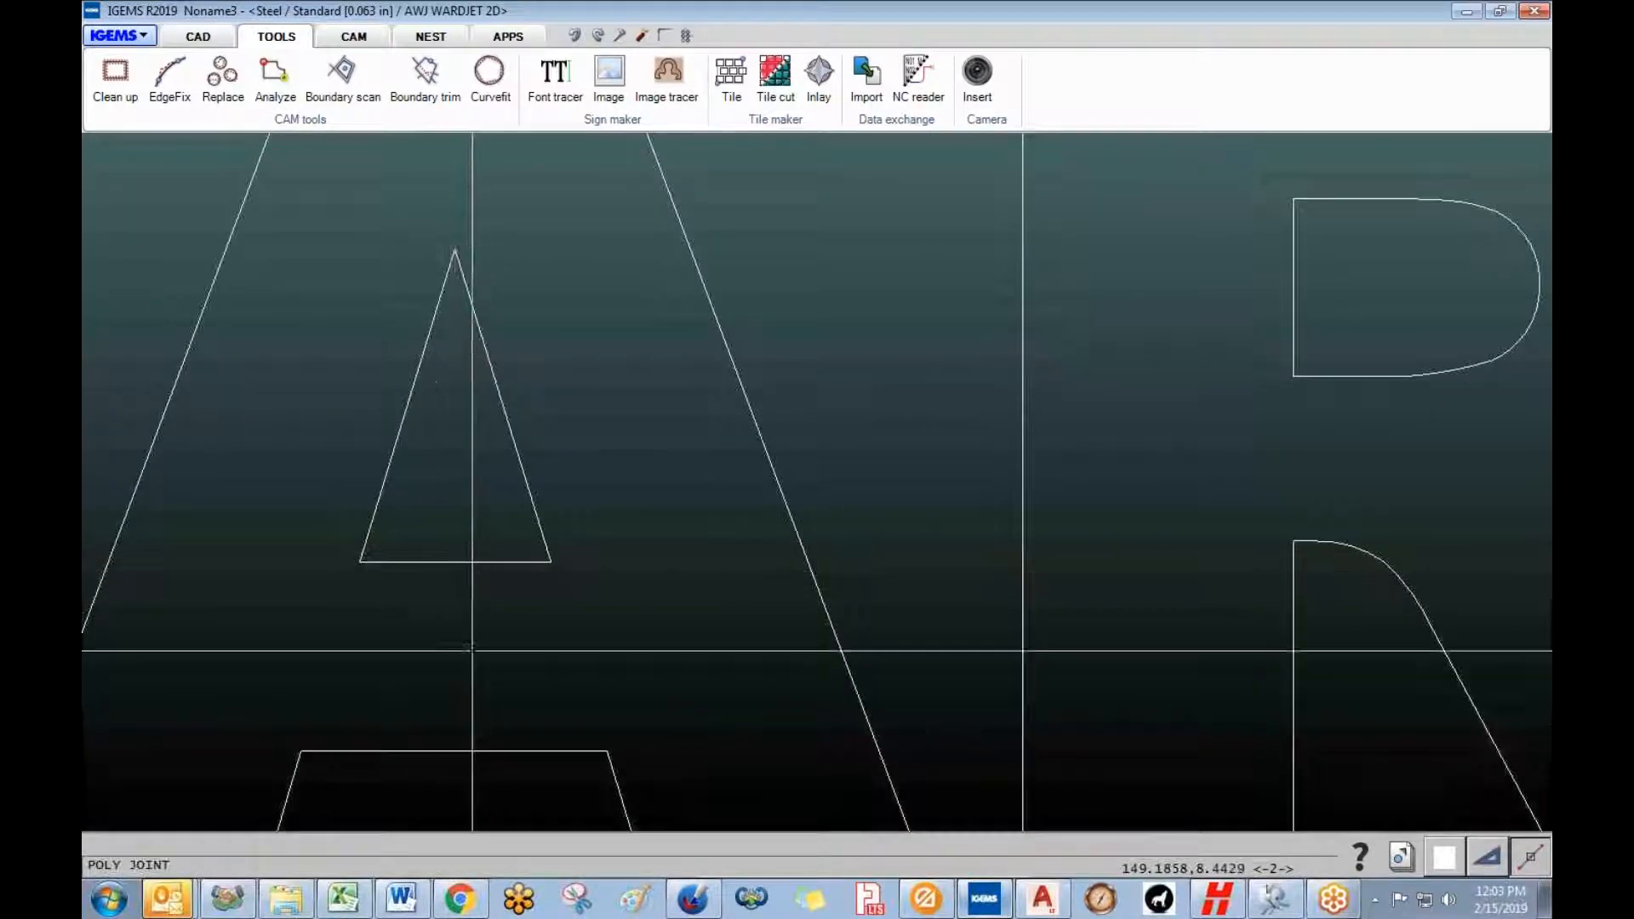
pyautogui.click(459, 518)
pyautogui.press('Return')
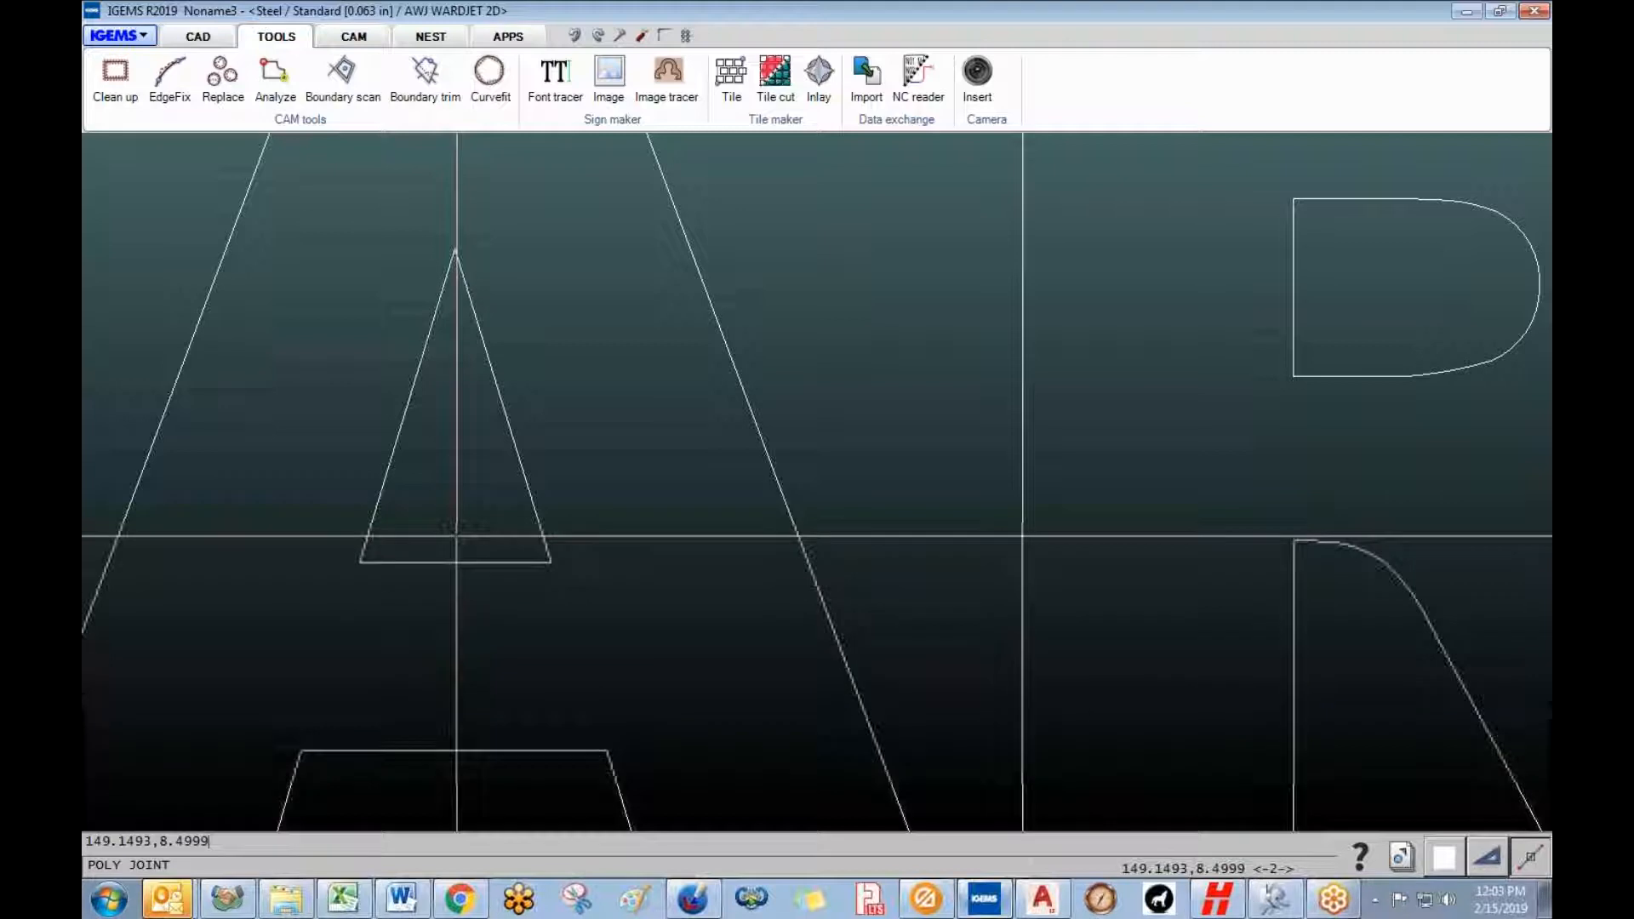
pyautogui.click(457, 537)
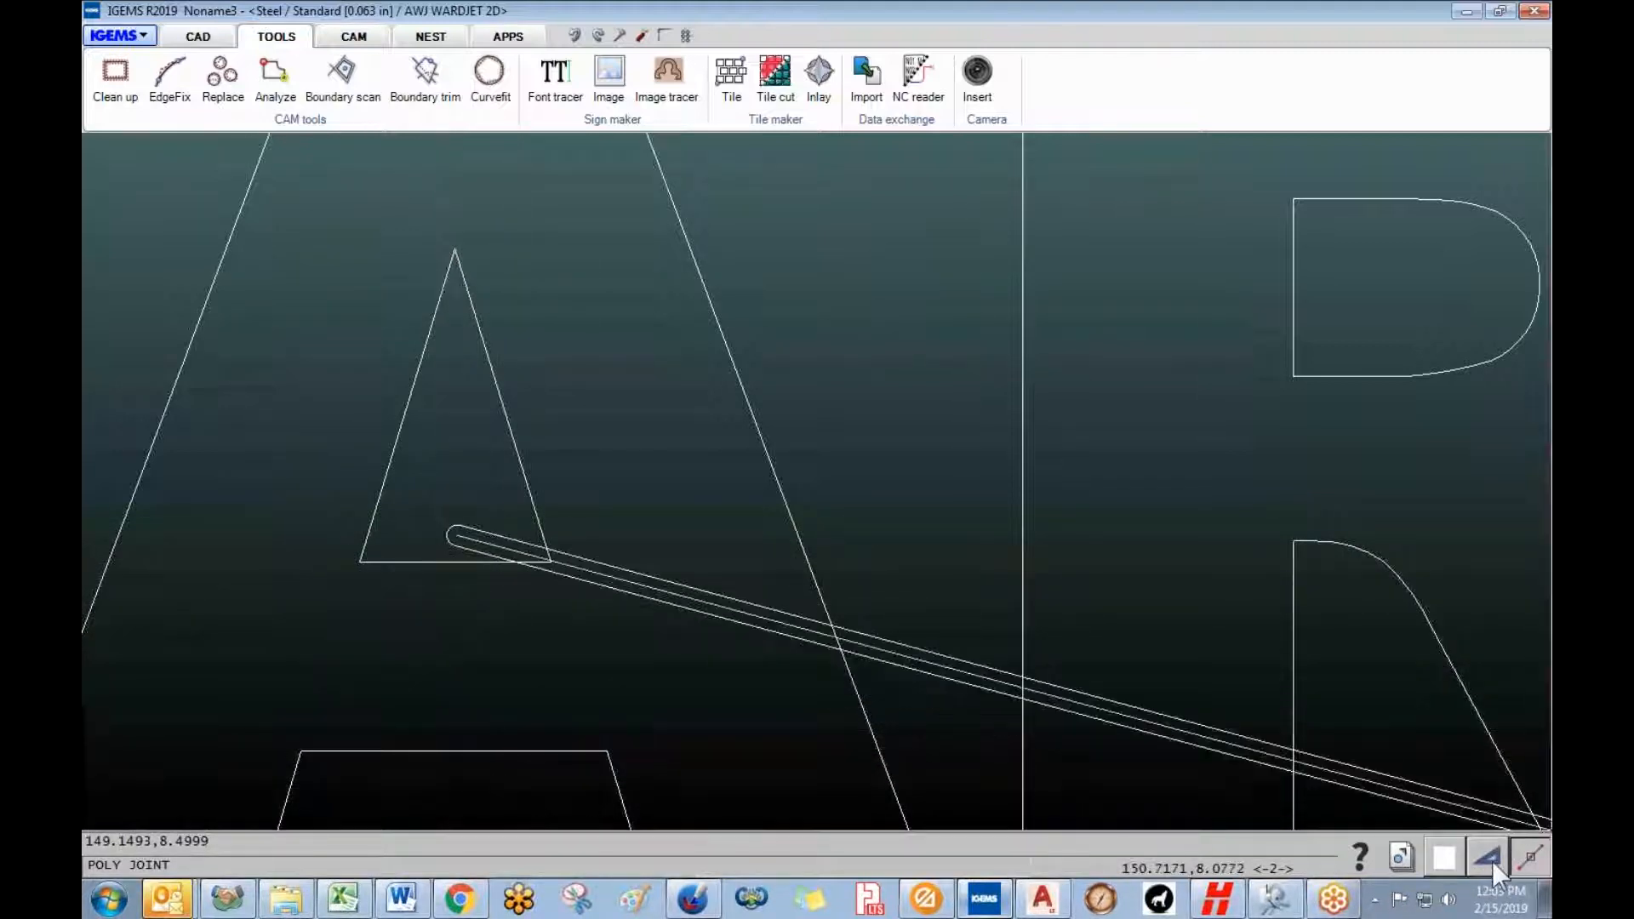
pyautogui.click(477, 780)
pyautogui.scroll(-3, 477, 780)
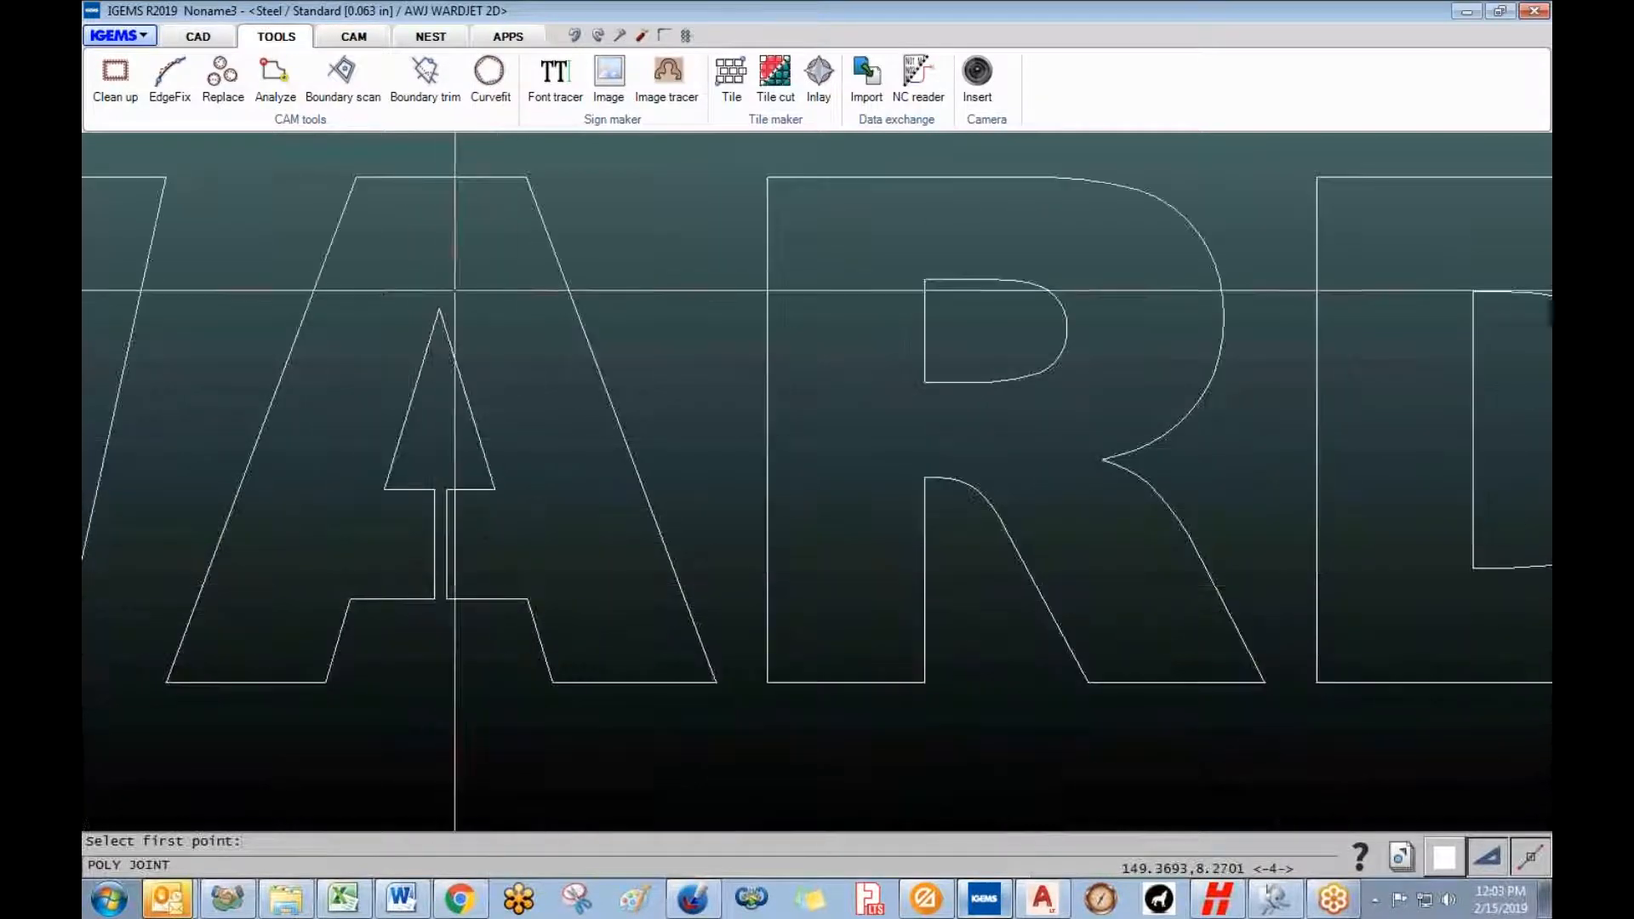
# - Add vertical poly joints from the R's inner contour to its leg opening and through the full height of the D
pyautogui.click(949, 368)
pyautogui.click(936, 485)
pyautogui.moveTo(934, 508); pyautogui.dragTo(438, 544, button='middle')
pyautogui.click(1006, 202)
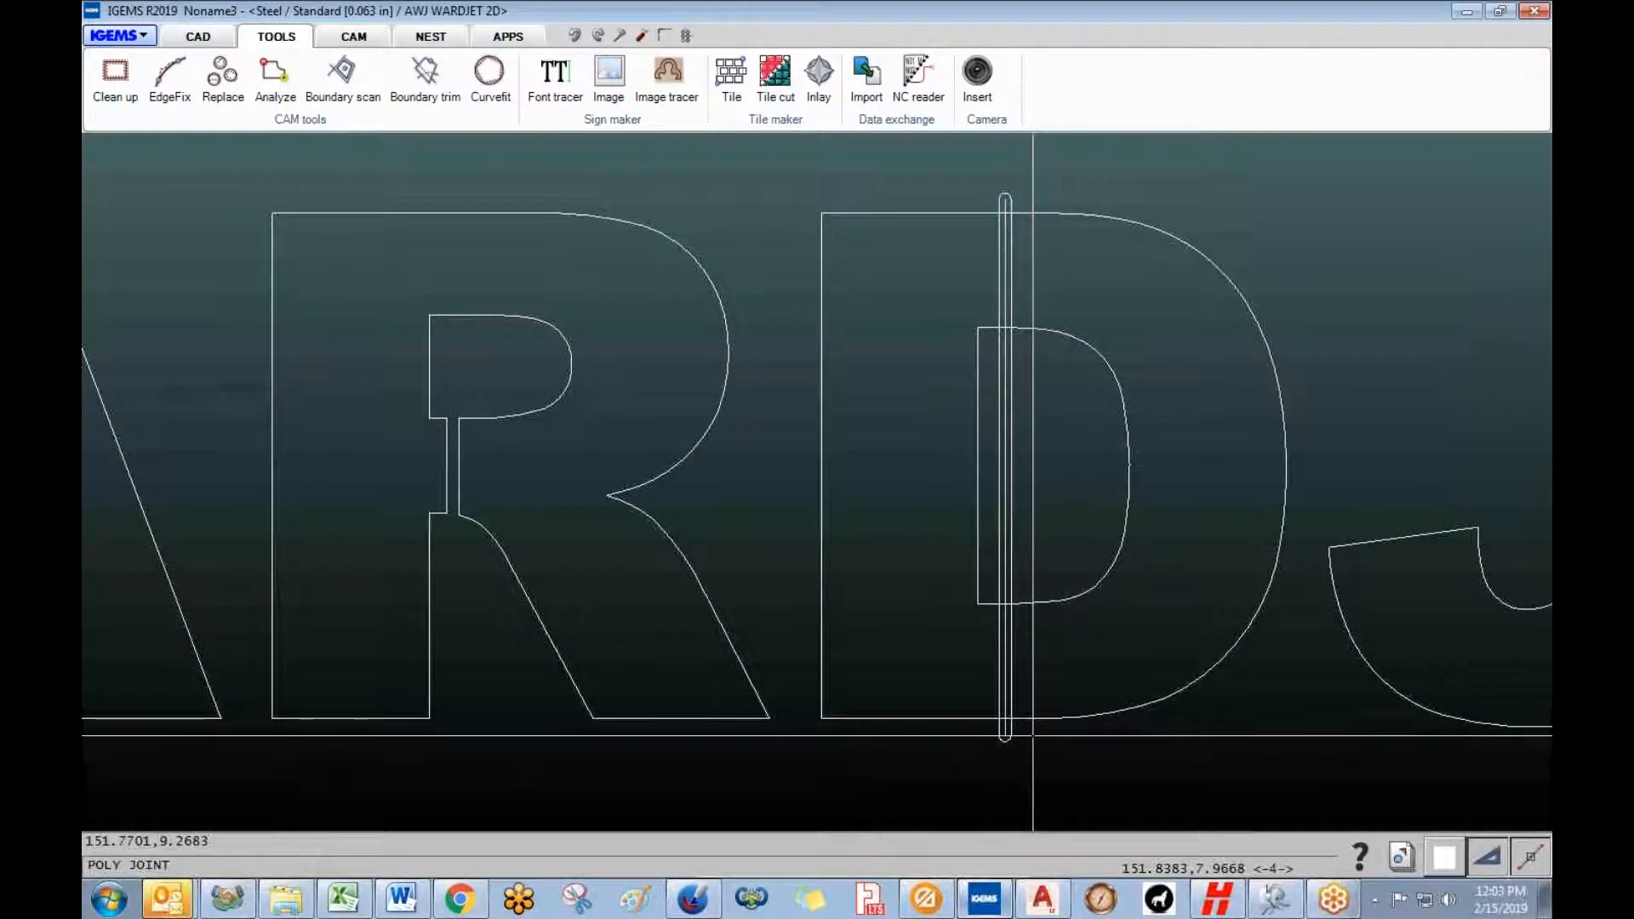
pyautogui.click(1033, 748)
pyautogui.scroll(-5, 1029, 741)
pyautogui.moveTo(1028, 740); pyautogui.dragTo(912, 573, button='middle')
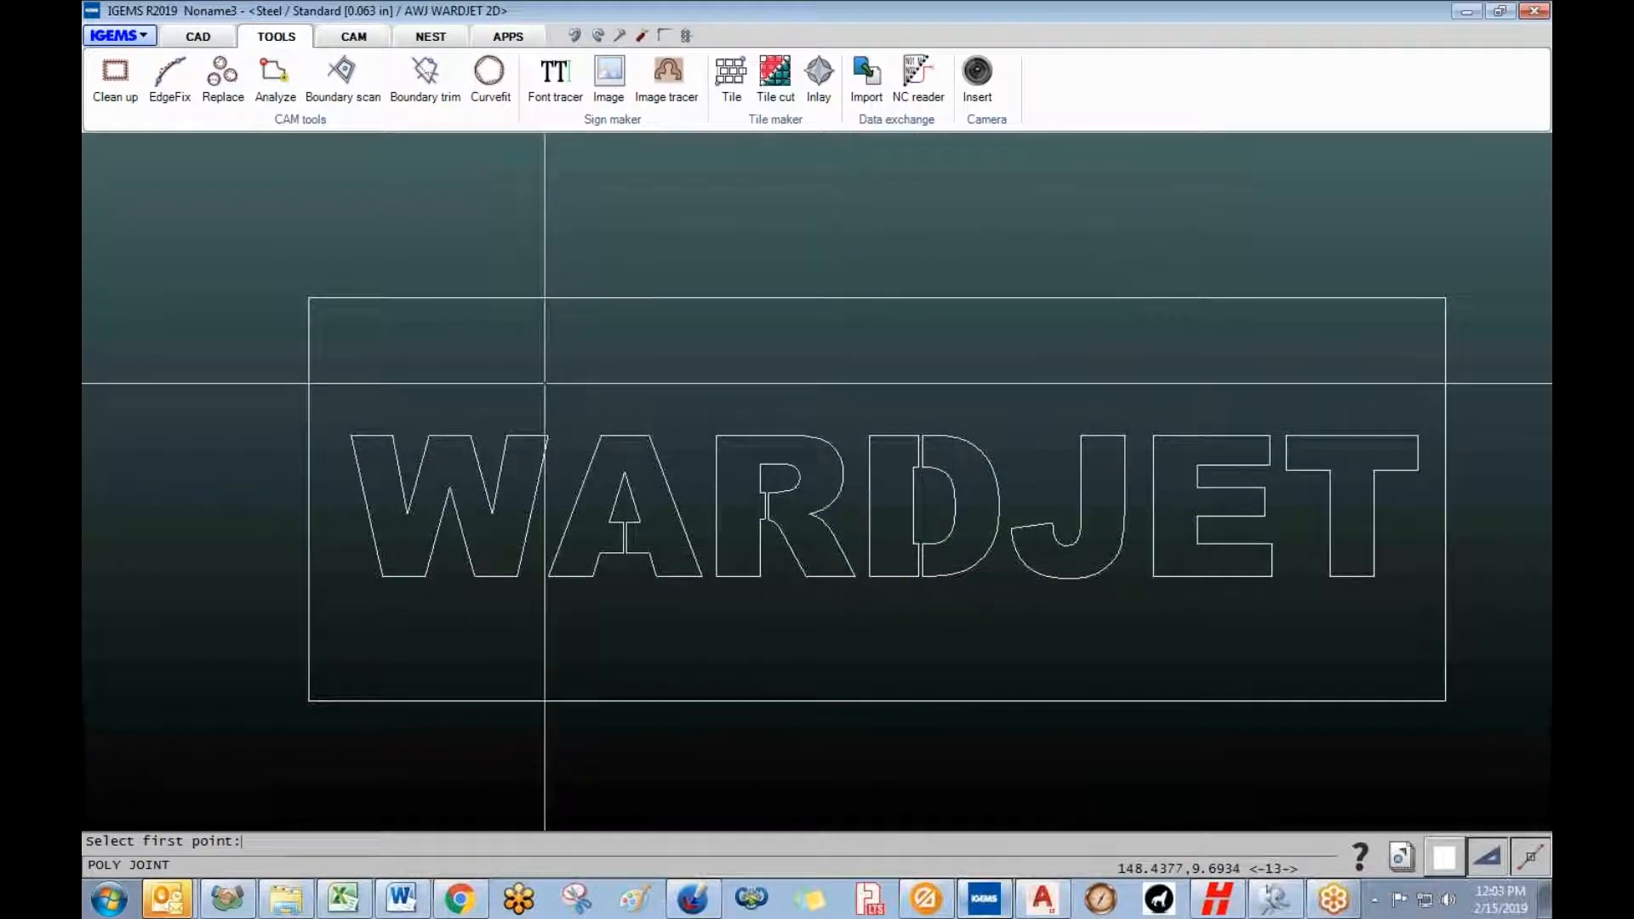
# - Create a part with toolpath from the rectangle and bridged letter outlines, using geometry optimization, curvefit and Medium quality
pyautogui.press('Escape')
pyautogui.scroll(-1, 651, 378)
pyautogui.moveTo(646, 380); pyautogui.dragTo(420, 361, button='middle')
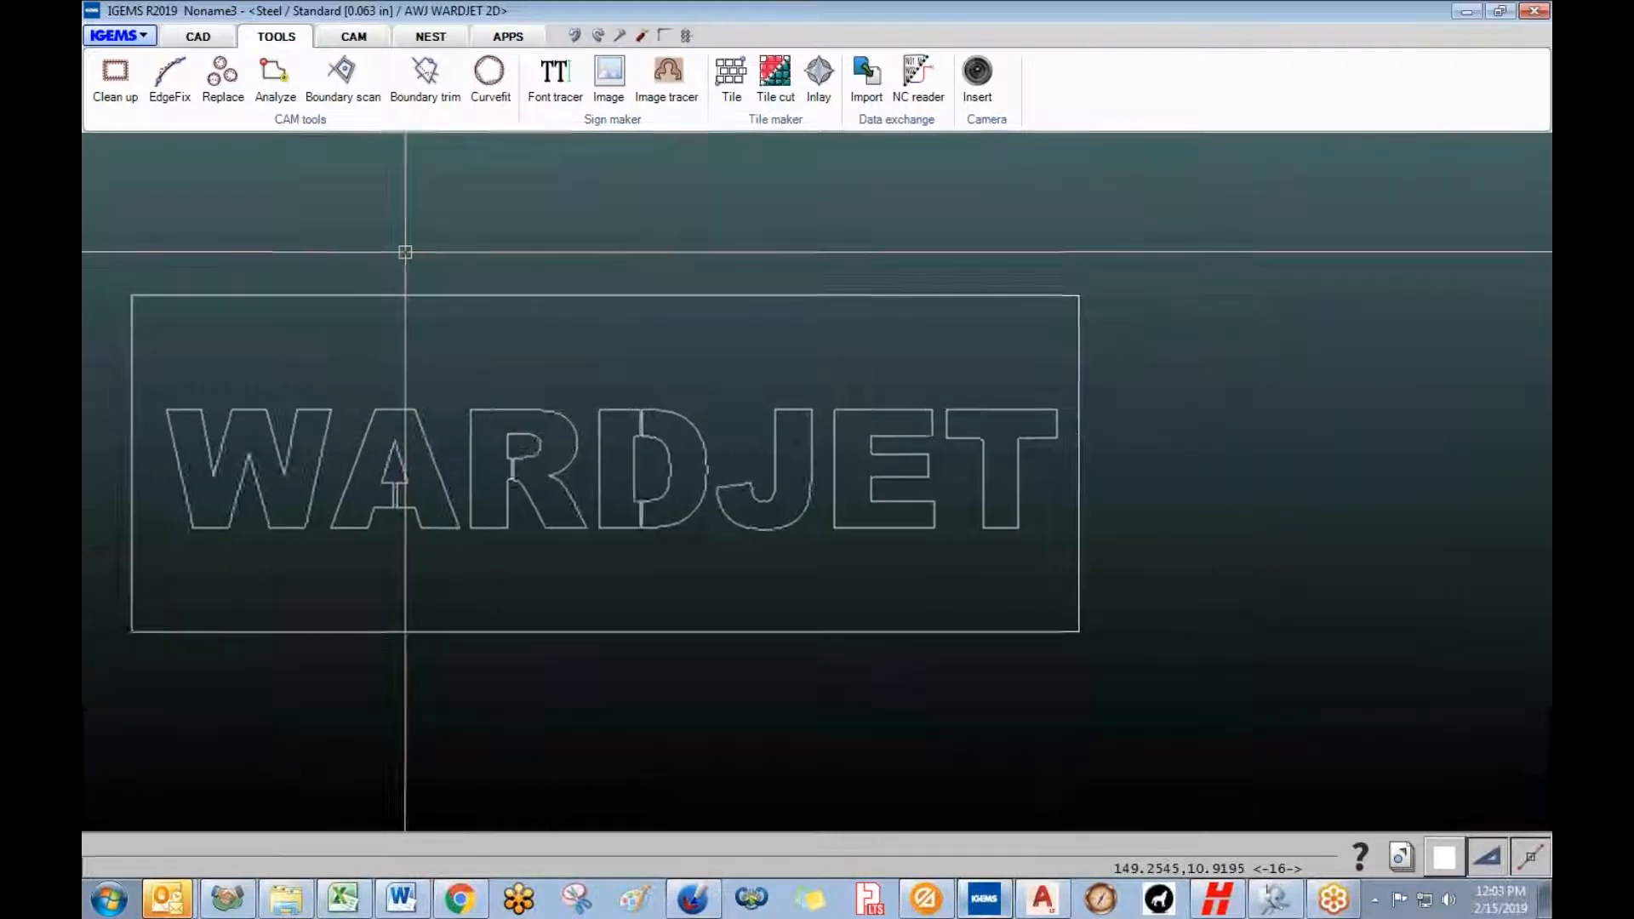
pyautogui.click(353, 36)
pyautogui.click(228, 75)
pyautogui.moveTo(104, 247); pyautogui.dragTo(1171, 700)
pyautogui.rightClick(1171, 700)
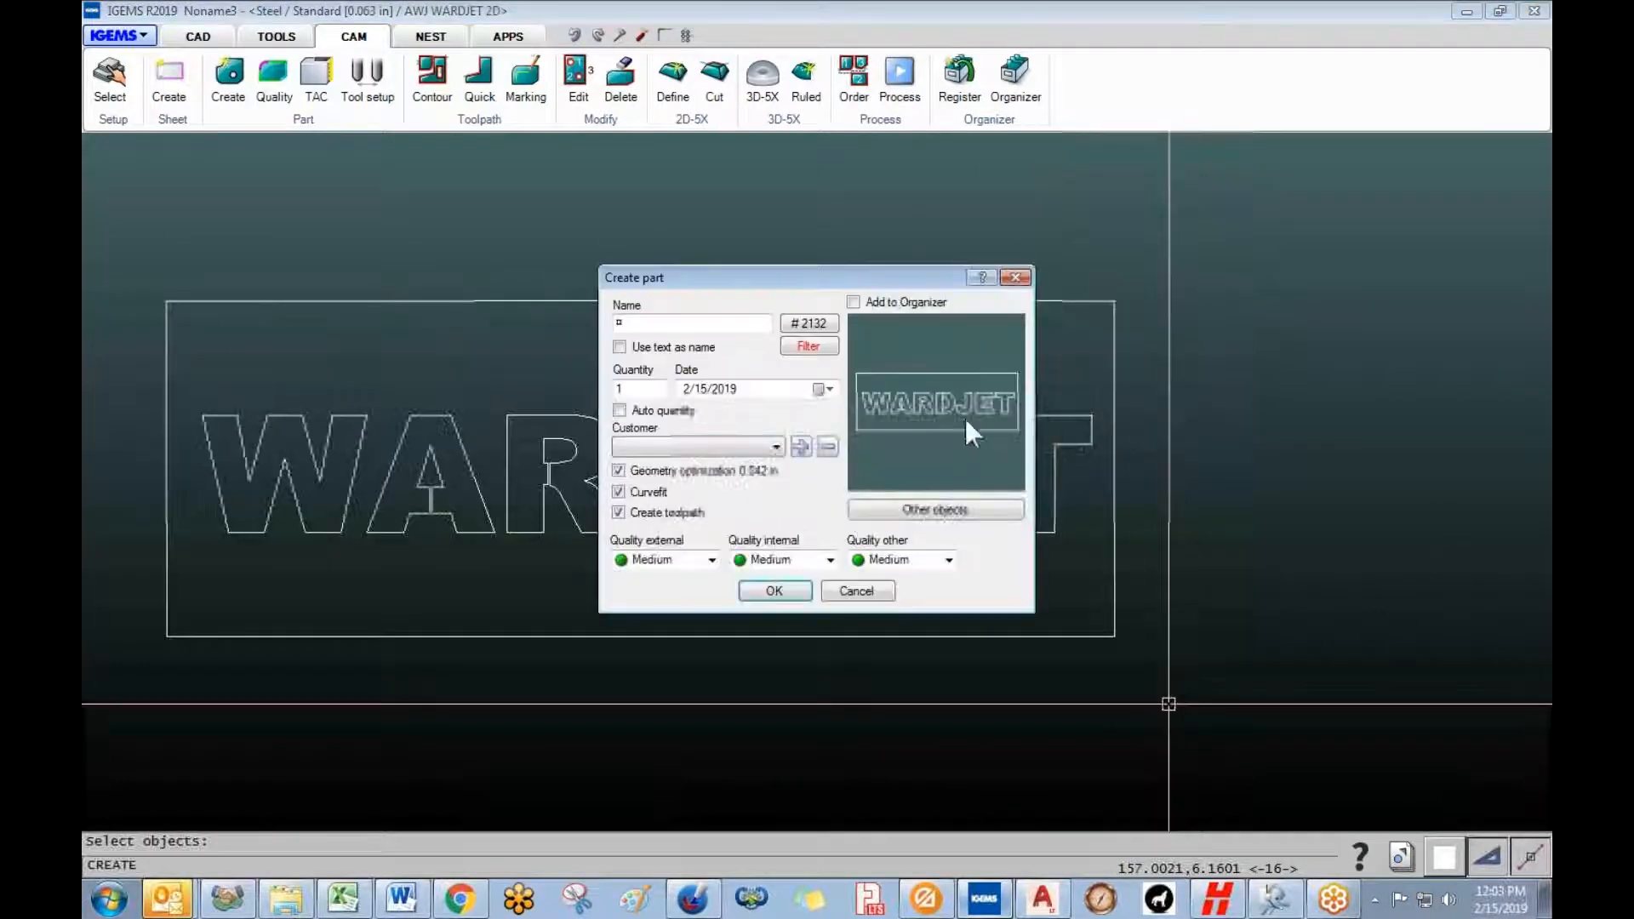
pyautogui.click(775, 592)
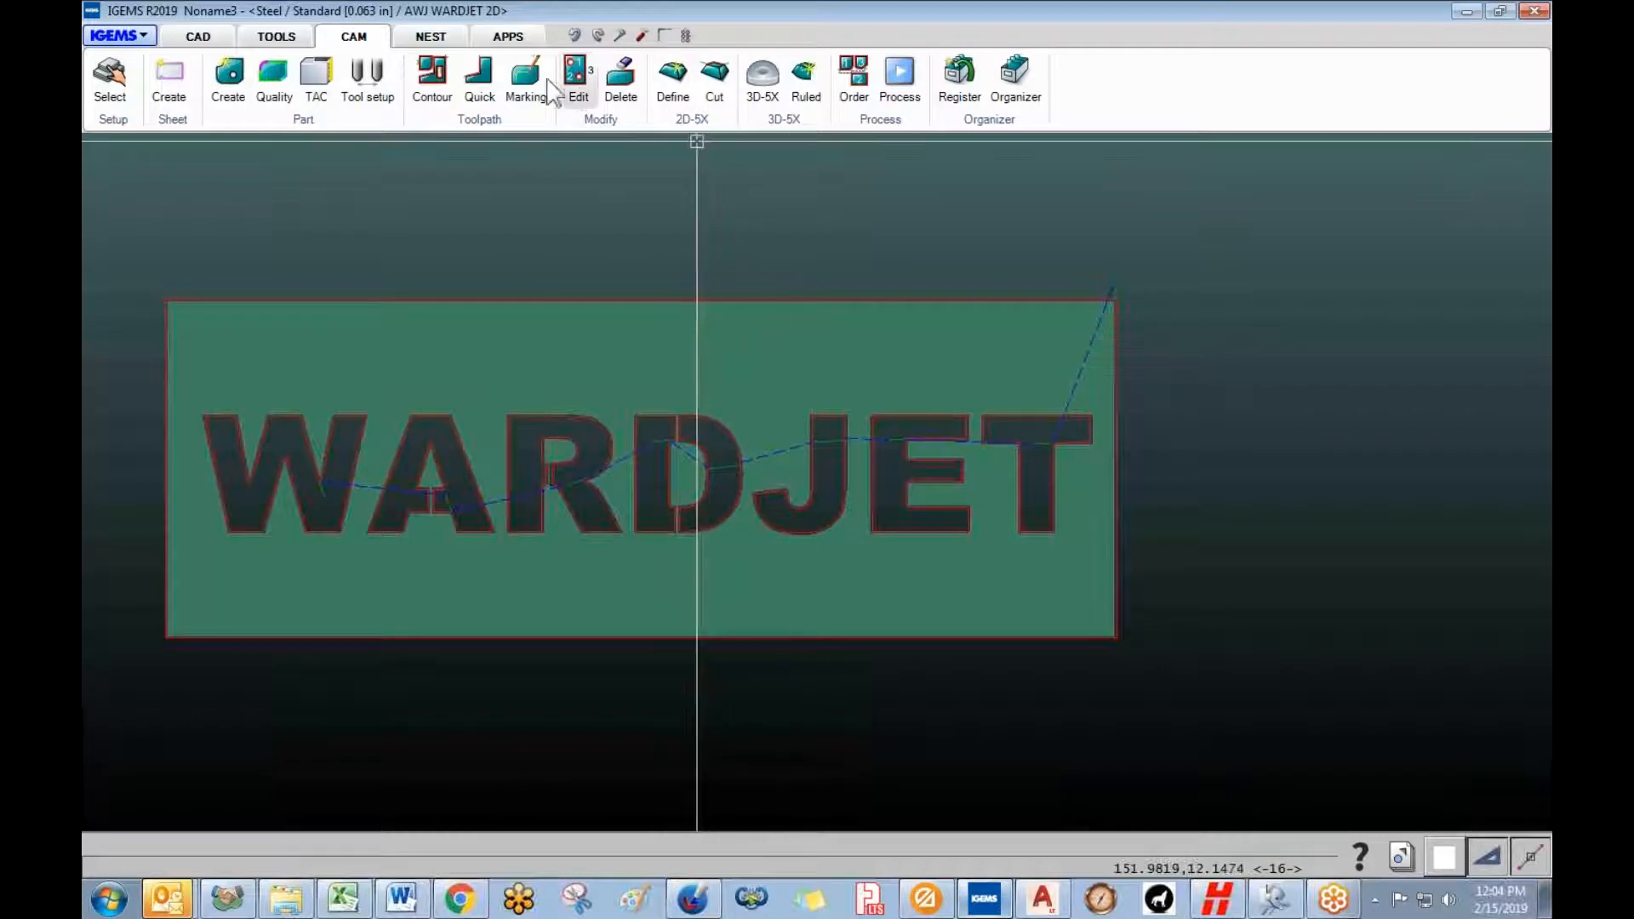
# - Draw a circle in the empty area to the left of the finished WARDJET part
pyautogui.scroll(-3, 620, 338)
pyautogui.moveTo(621, 339); pyautogui.dragTo(1007, 343, button='middle')
pyautogui.scroll(-1, 1007, 342)
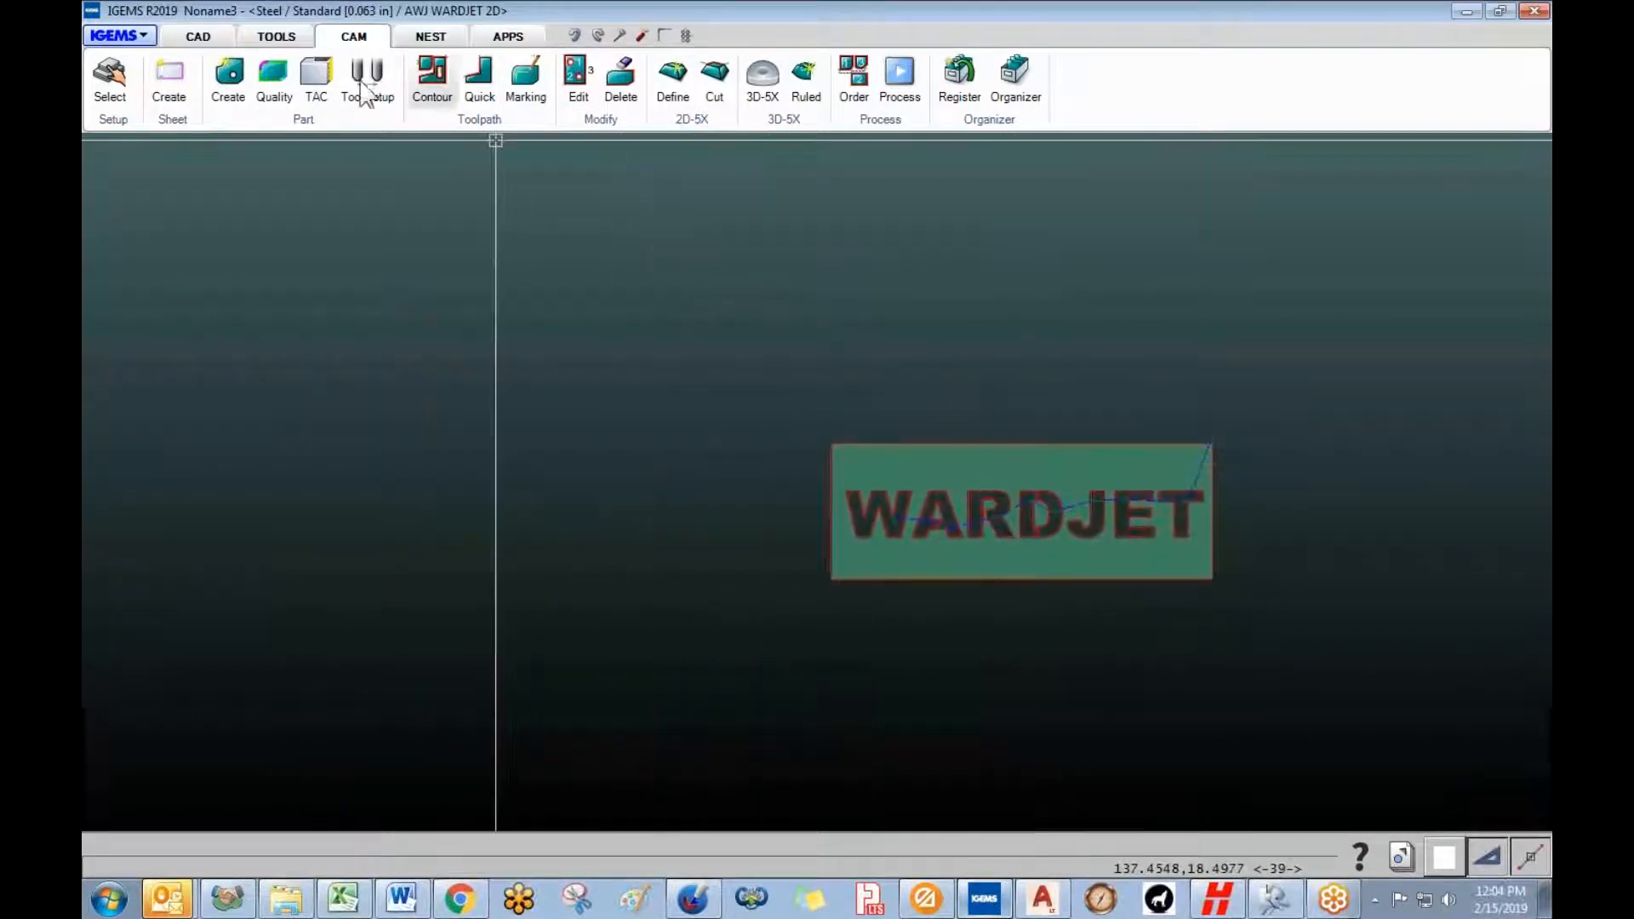
pyautogui.click(281, 38)
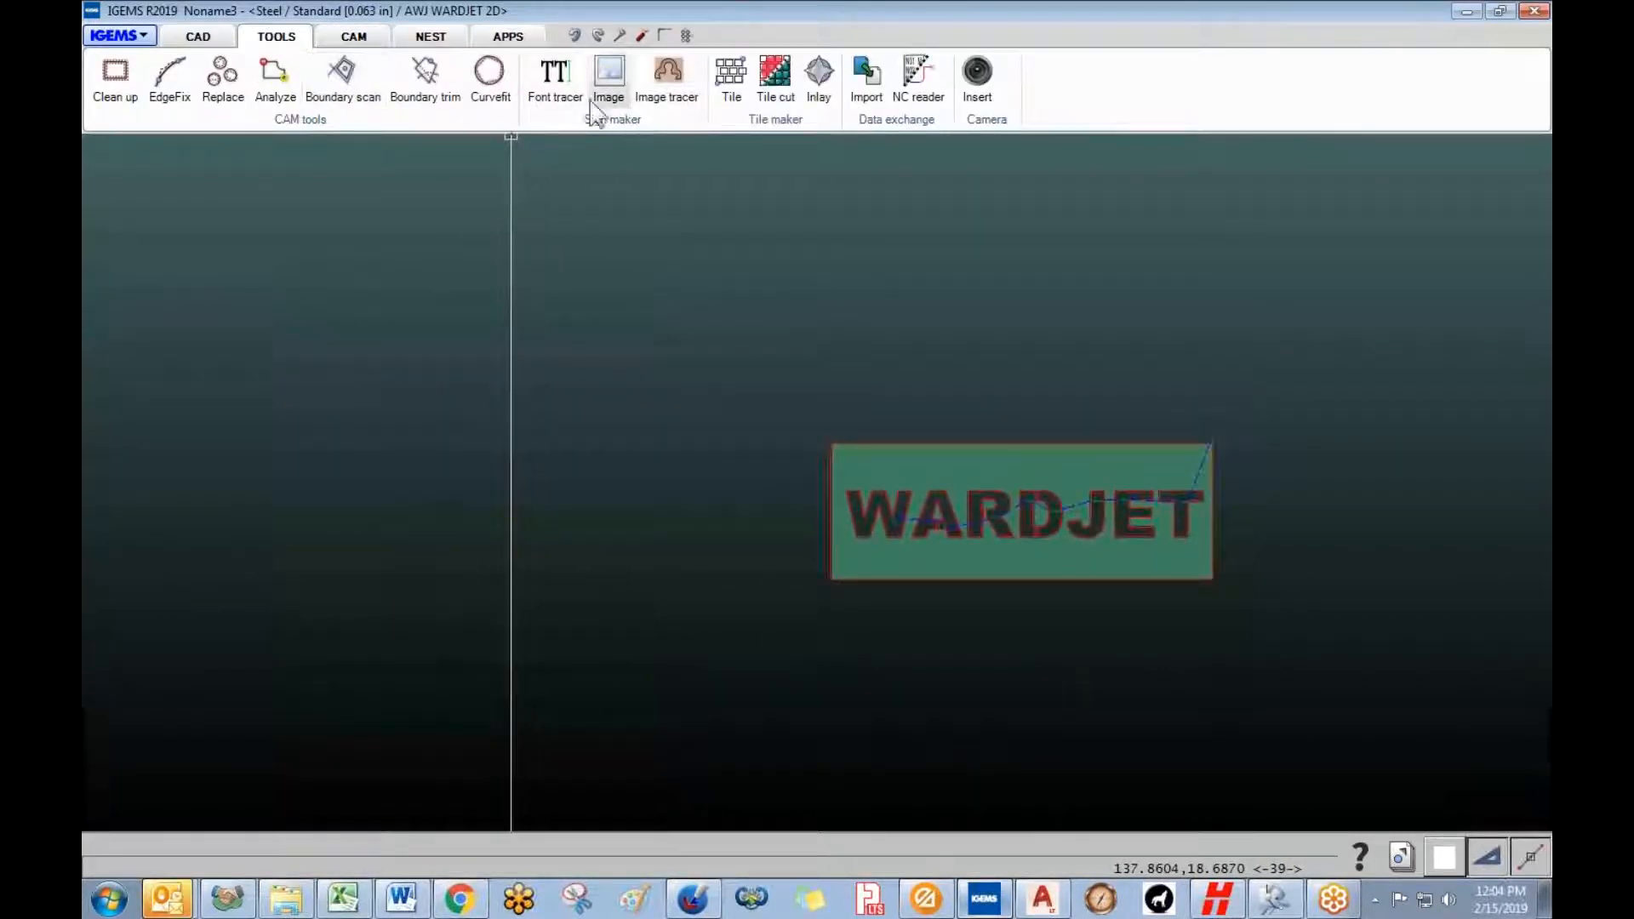
pyautogui.click(198, 37)
pyautogui.click(210, 75)
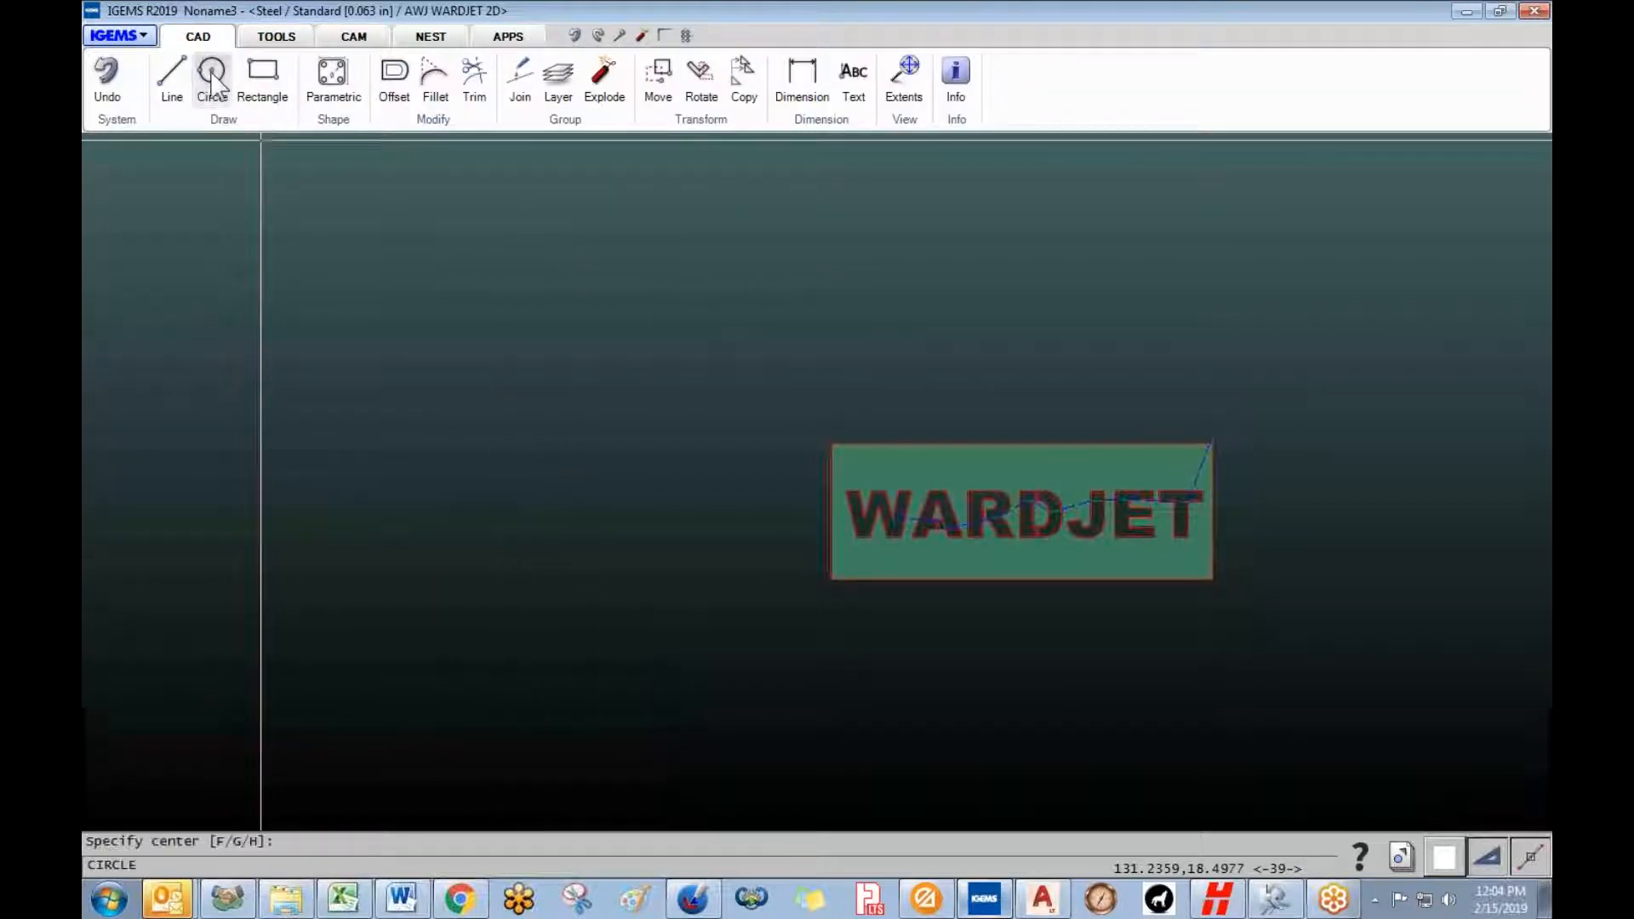
pyautogui.click(374, 428)
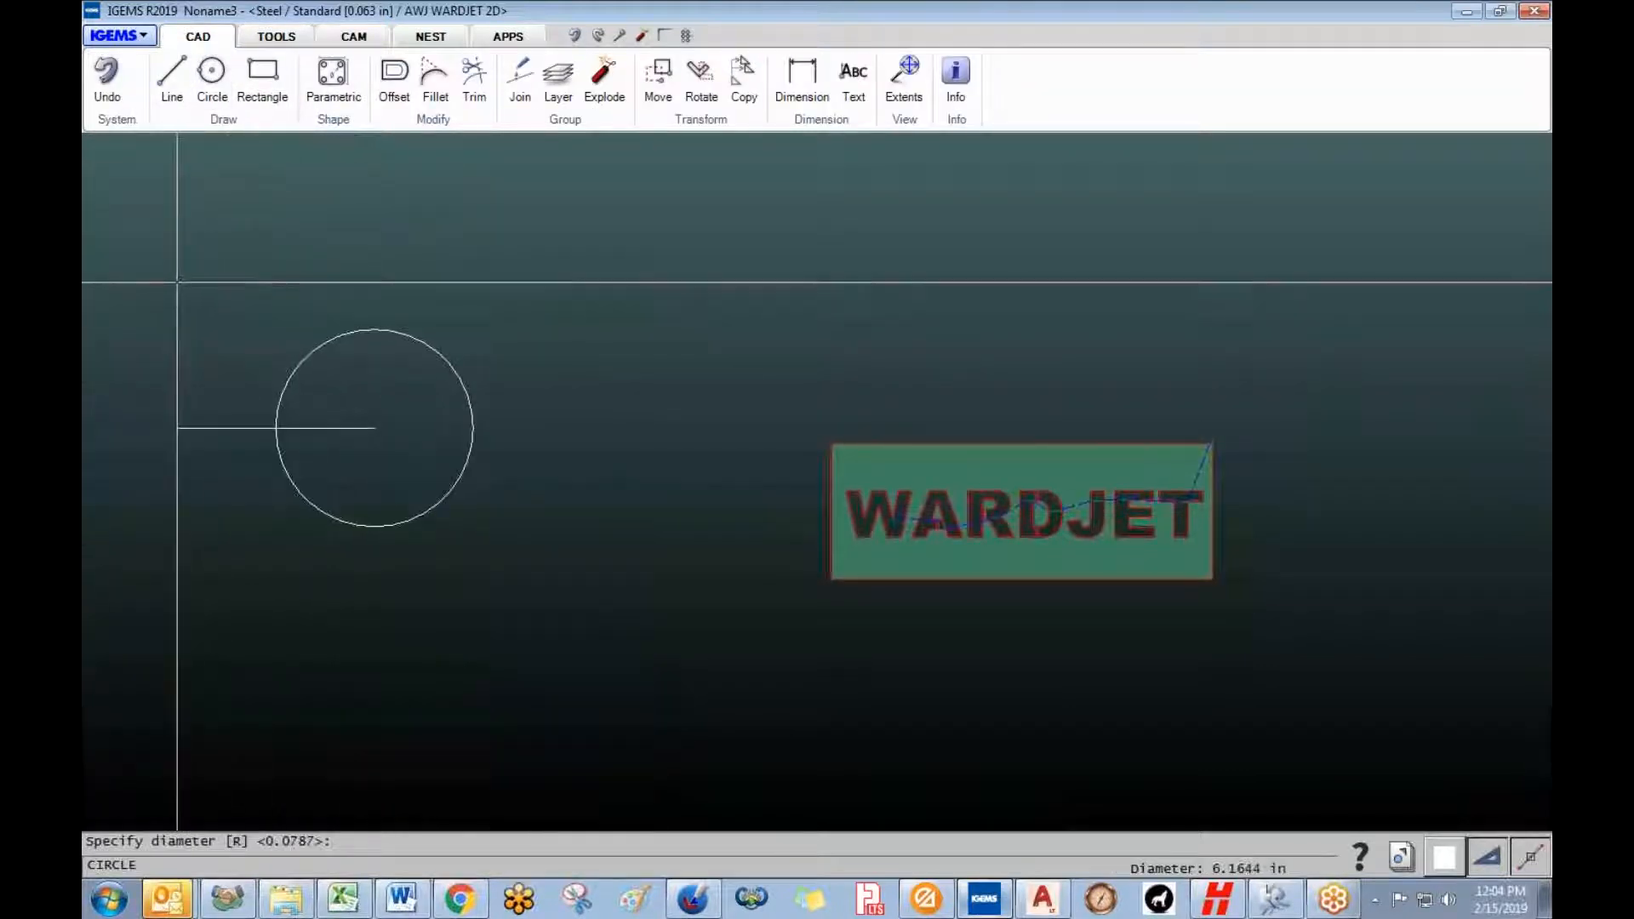
pyautogui.scroll(3, 182, 298)
pyautogui.scroll(-5, 221, 353)
pyautogui.moveTo(231, 360); pyautogui.dragTo(492, 421, button='middle')
pyautogui.click(336, 348)
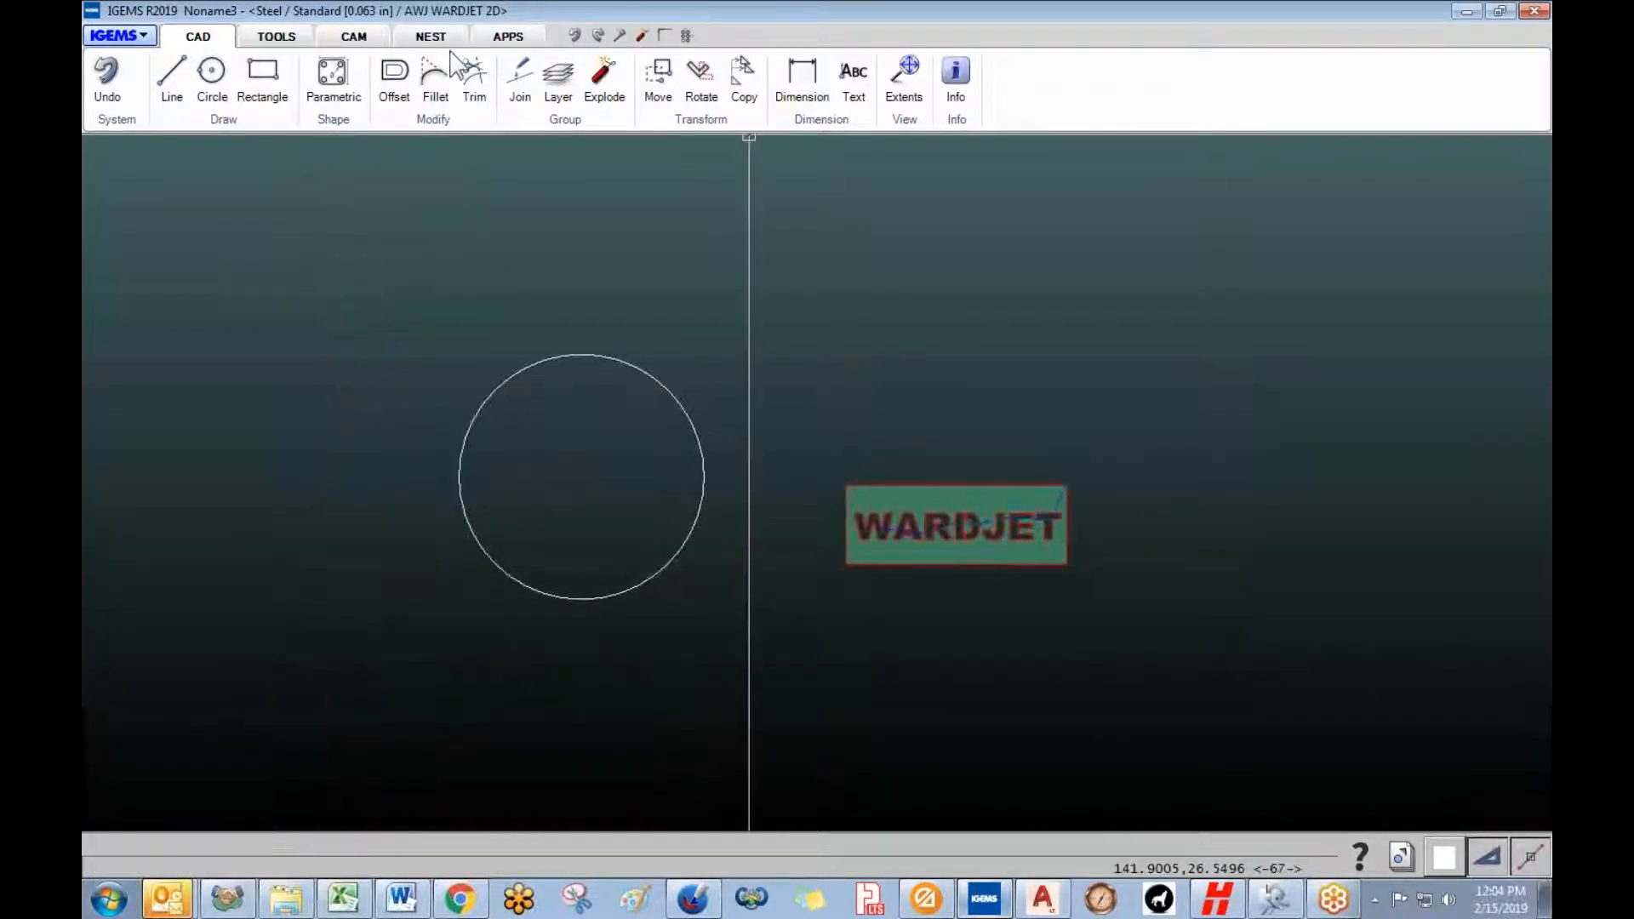
# - Add the text WARDJET along the outside of the circle's upper-left arc with Font tracer's object cursor
pyautogui.click(294, 39)
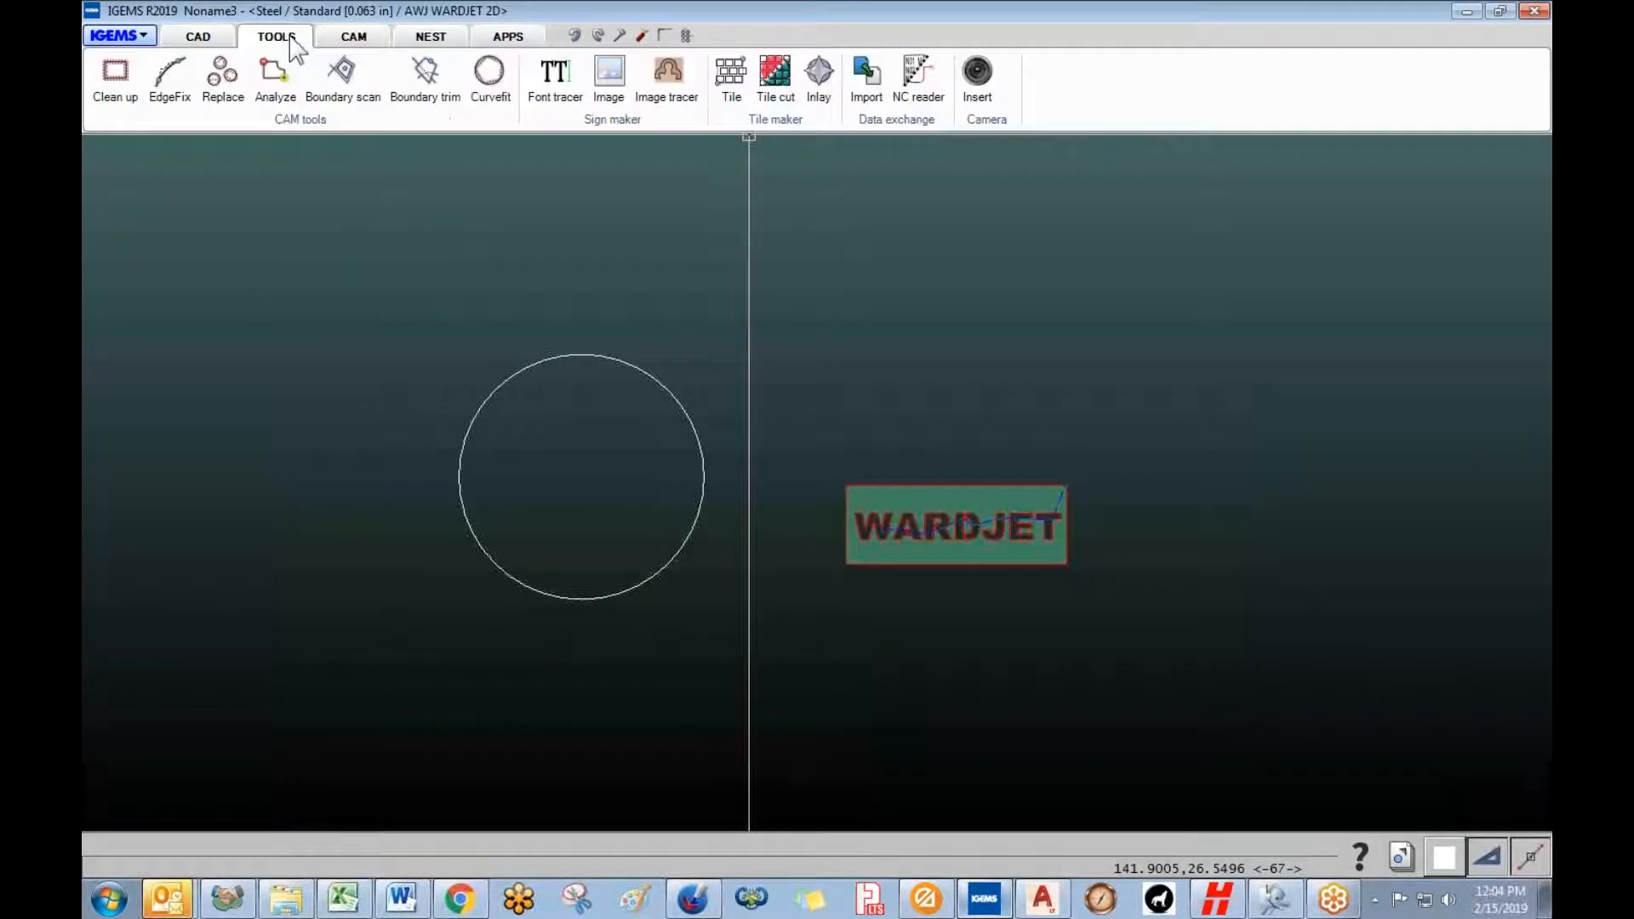
pyautogui.click(554, 85)
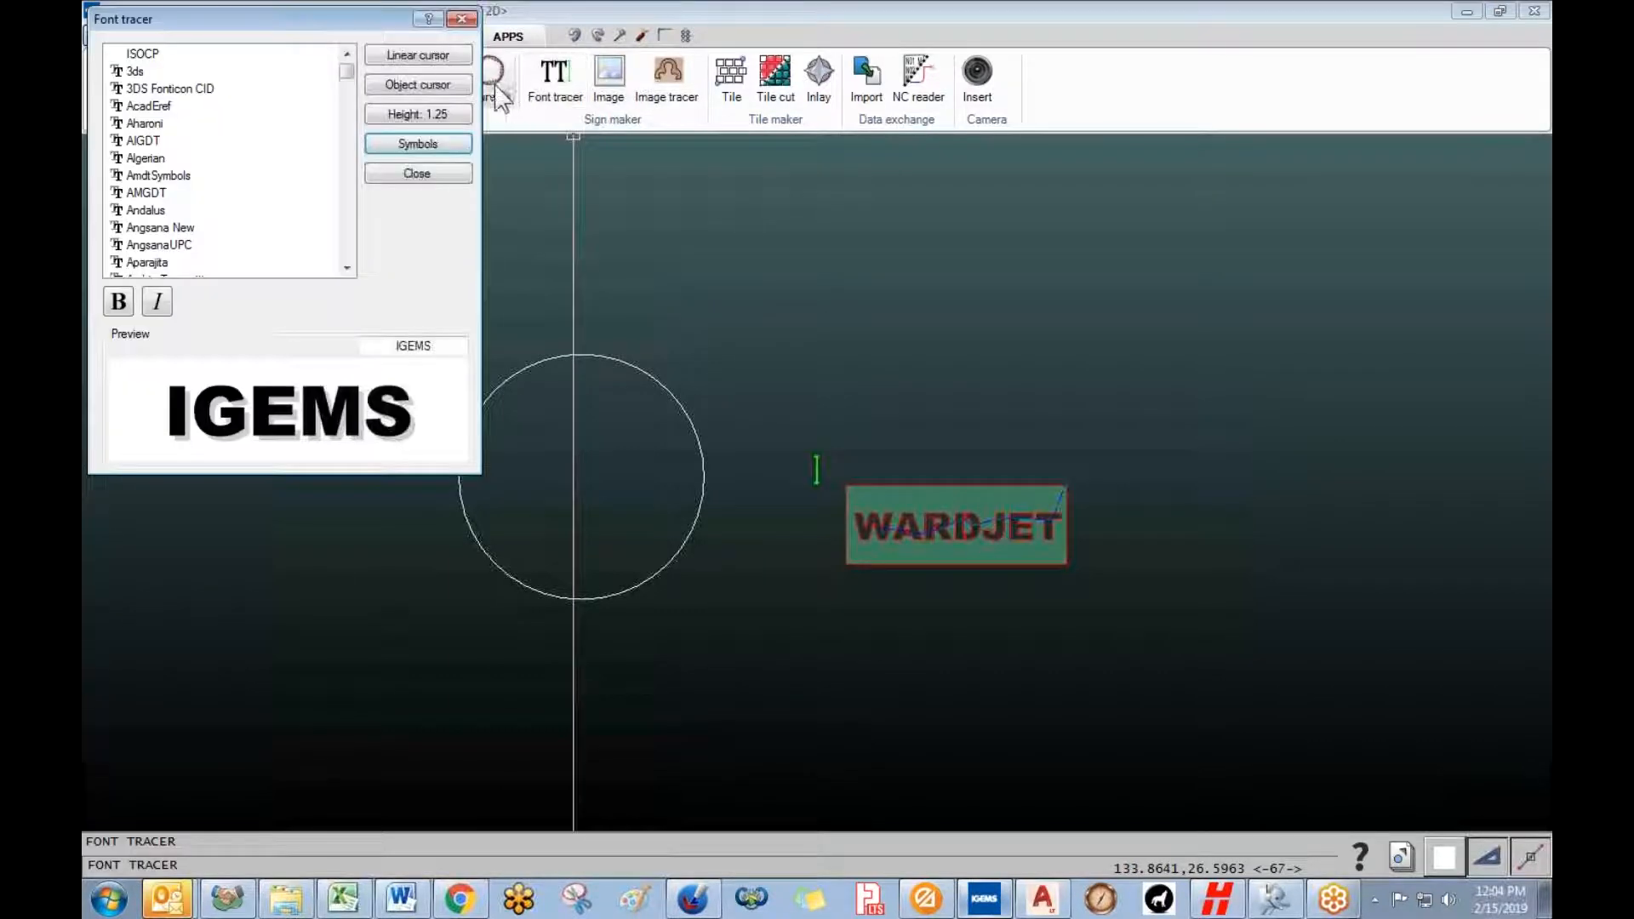
pyautogui.click(432, 85)
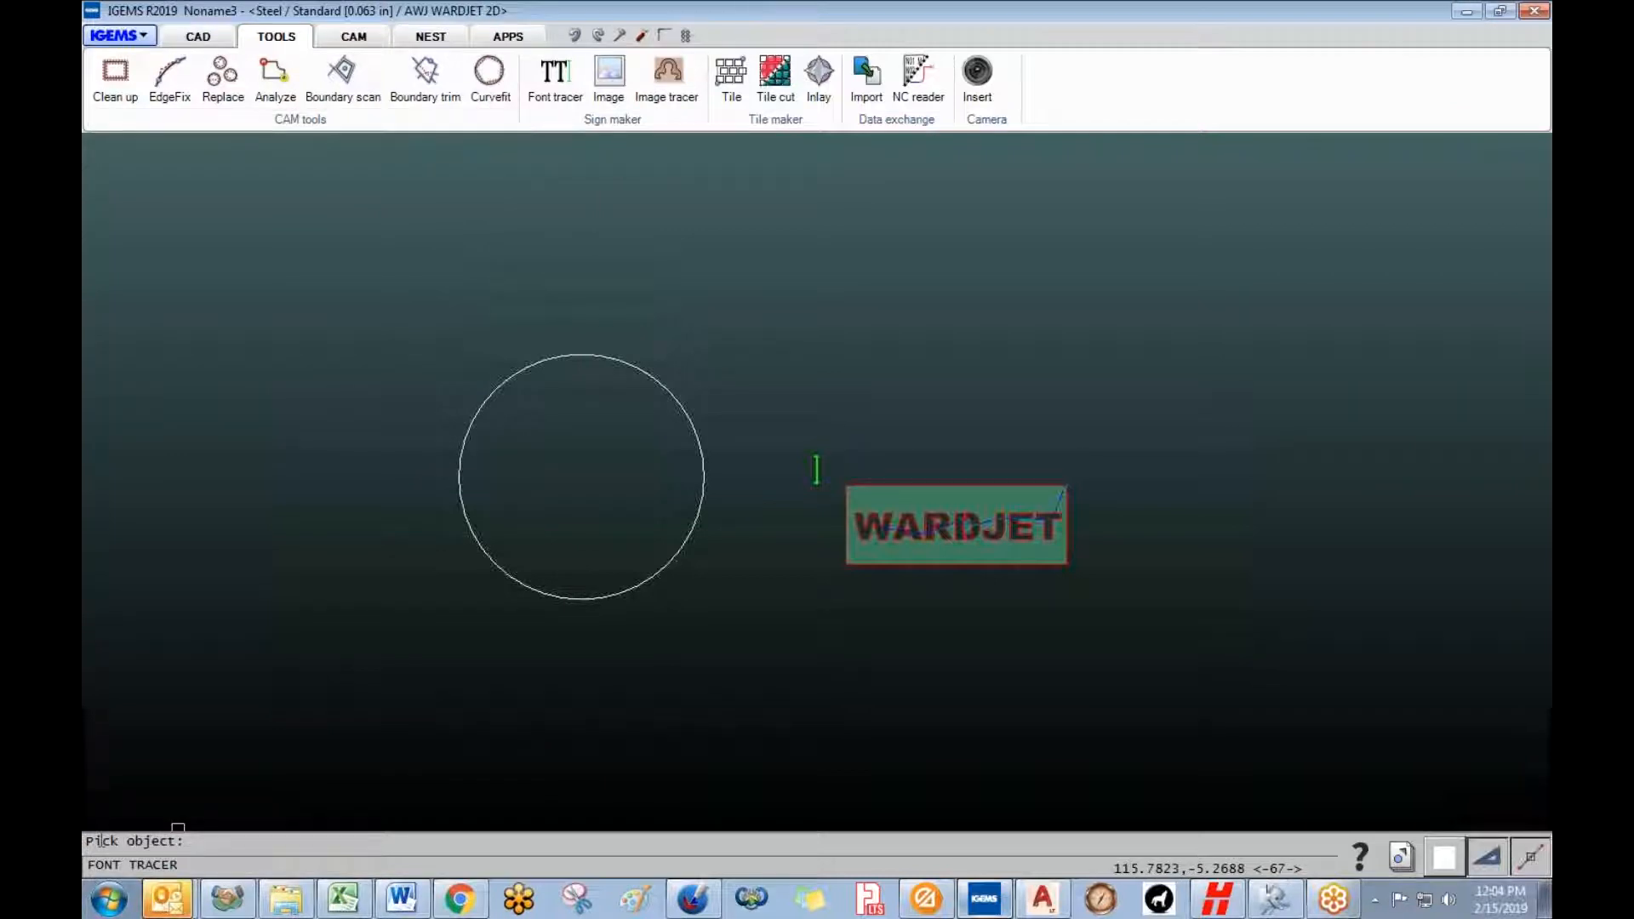
pyautogui.click(460, 466)
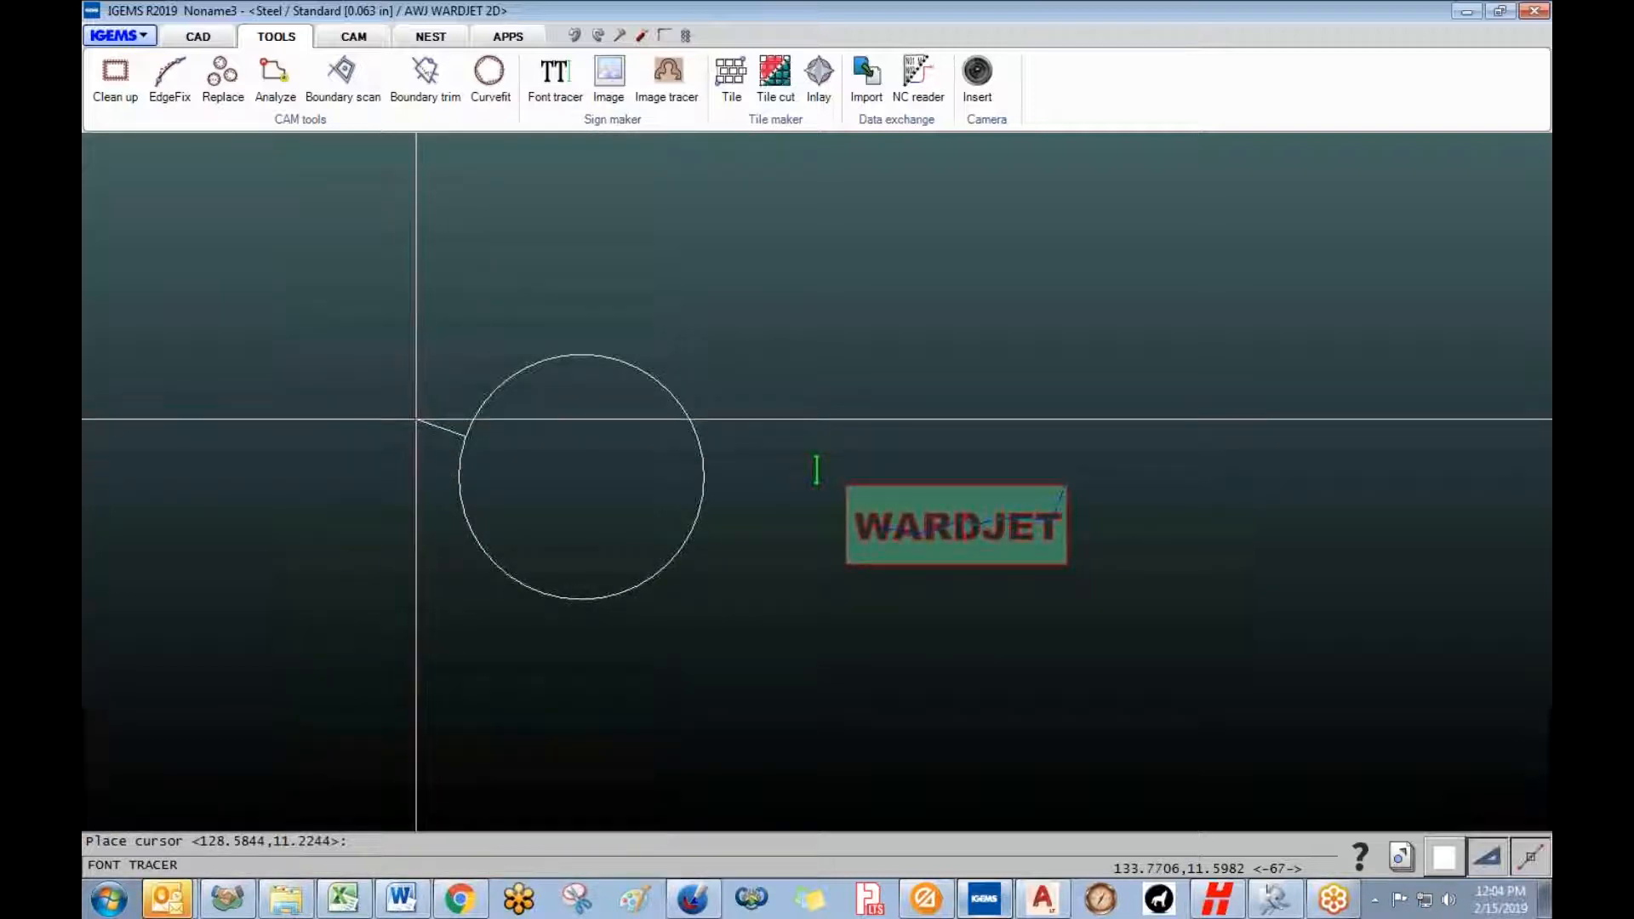
pyautogui.click(524, 455)
pyautogui.click(419, 172)
pyautogui.scroll(-1, 182, 318)
# - Draw a wavy five-point spline above and to the right of the WARDJET part, accepting the default end tangents
pyautogui.click(199, 36)
pyautogui.click(211, 120)
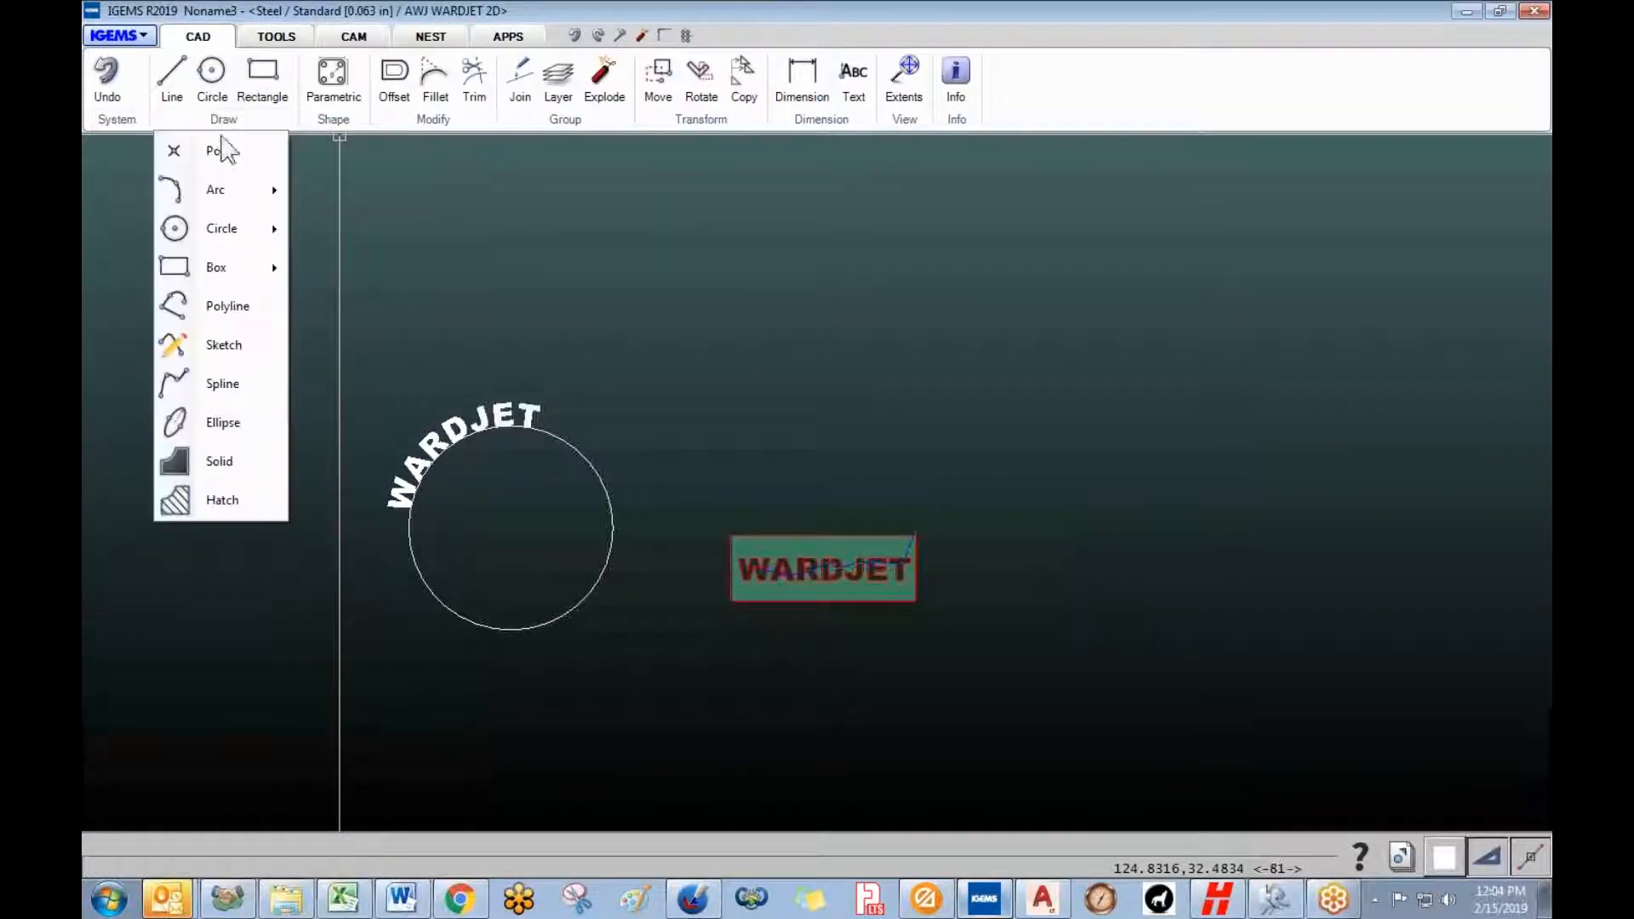
pyautogui.click(222, 385)
pyautogui.click(734, 388)
pyautogui.click(909, 282)
pyautogui.click(1106, 381)
pyautogui.click(1353, 339)
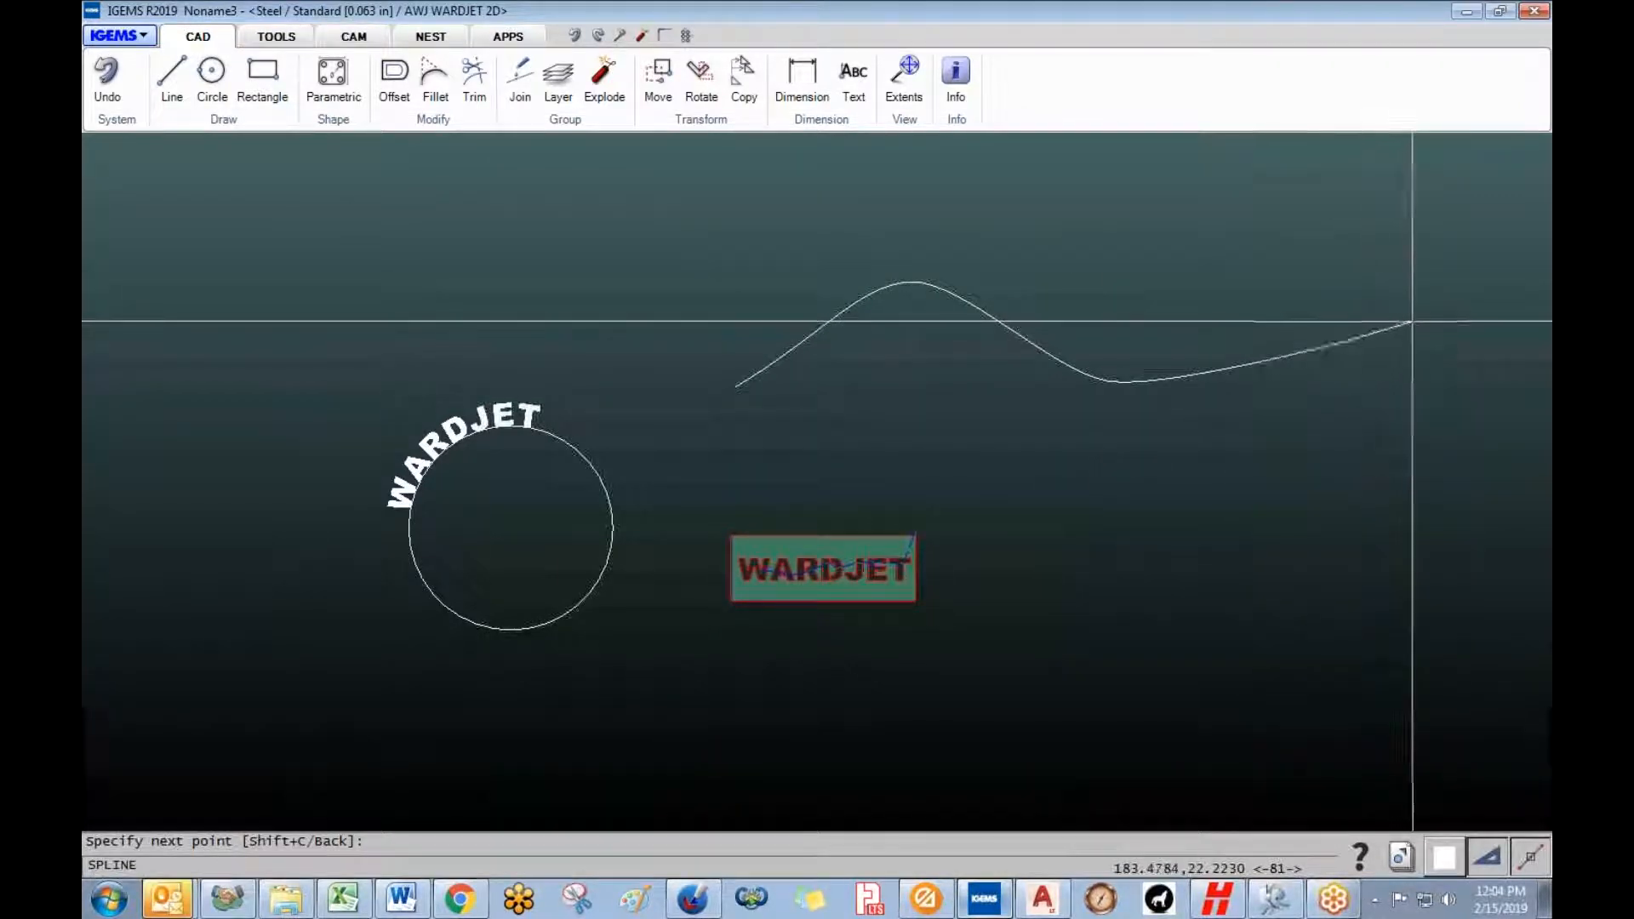
pyautogui.click(1454, 386)
pyautogui.press('Return')
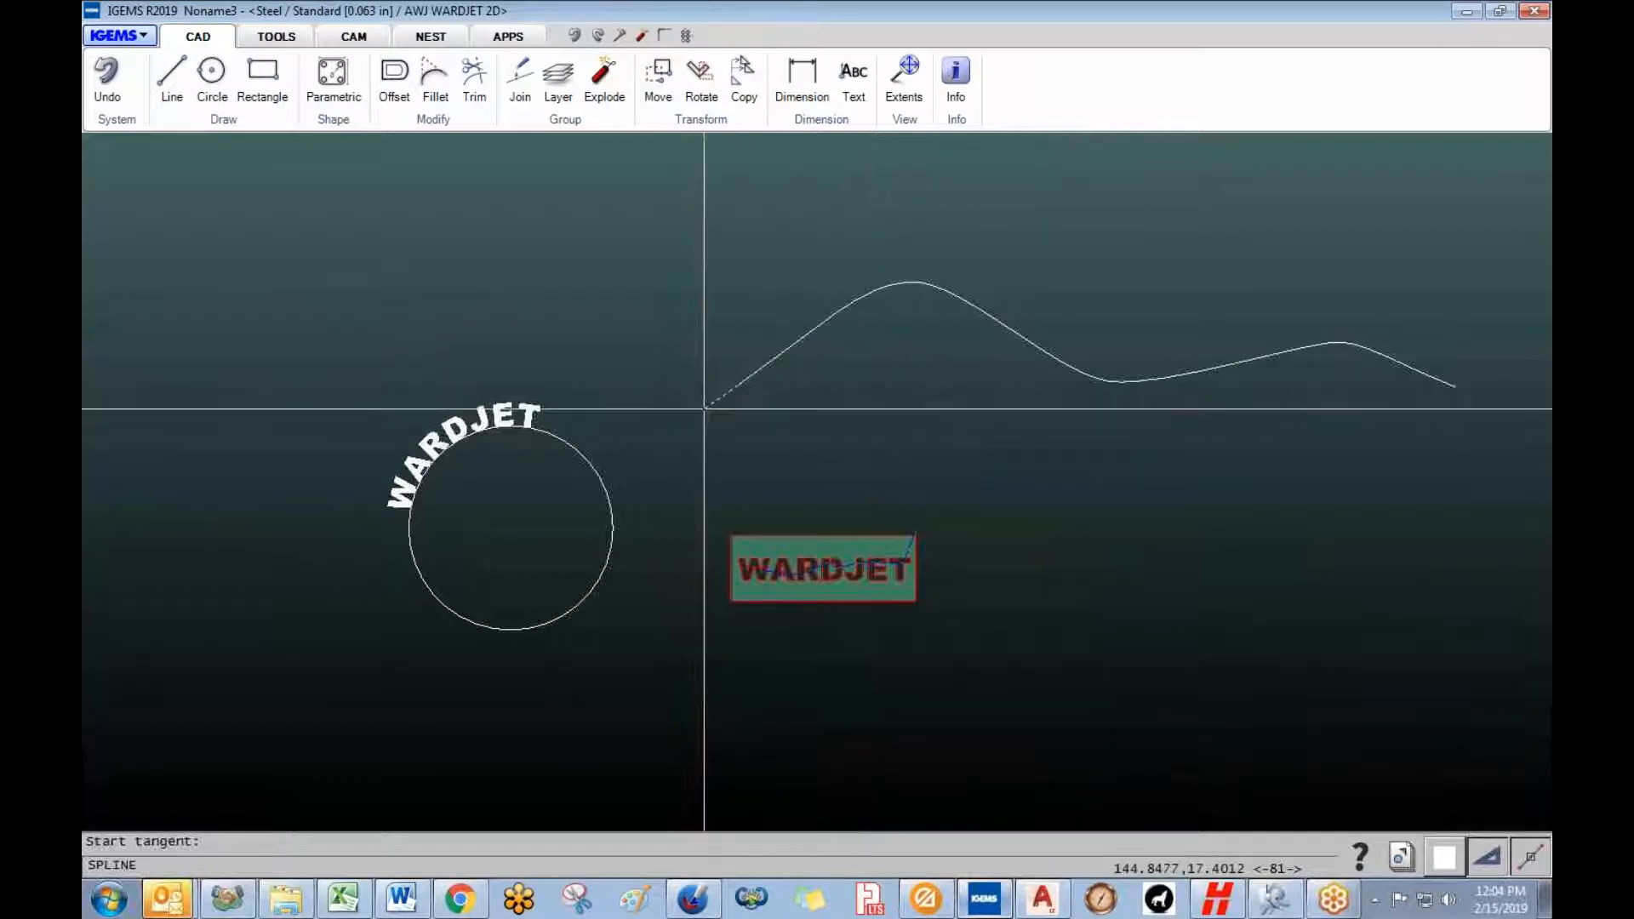
pyautogui.press('Return')
pyautogui.press('Return')
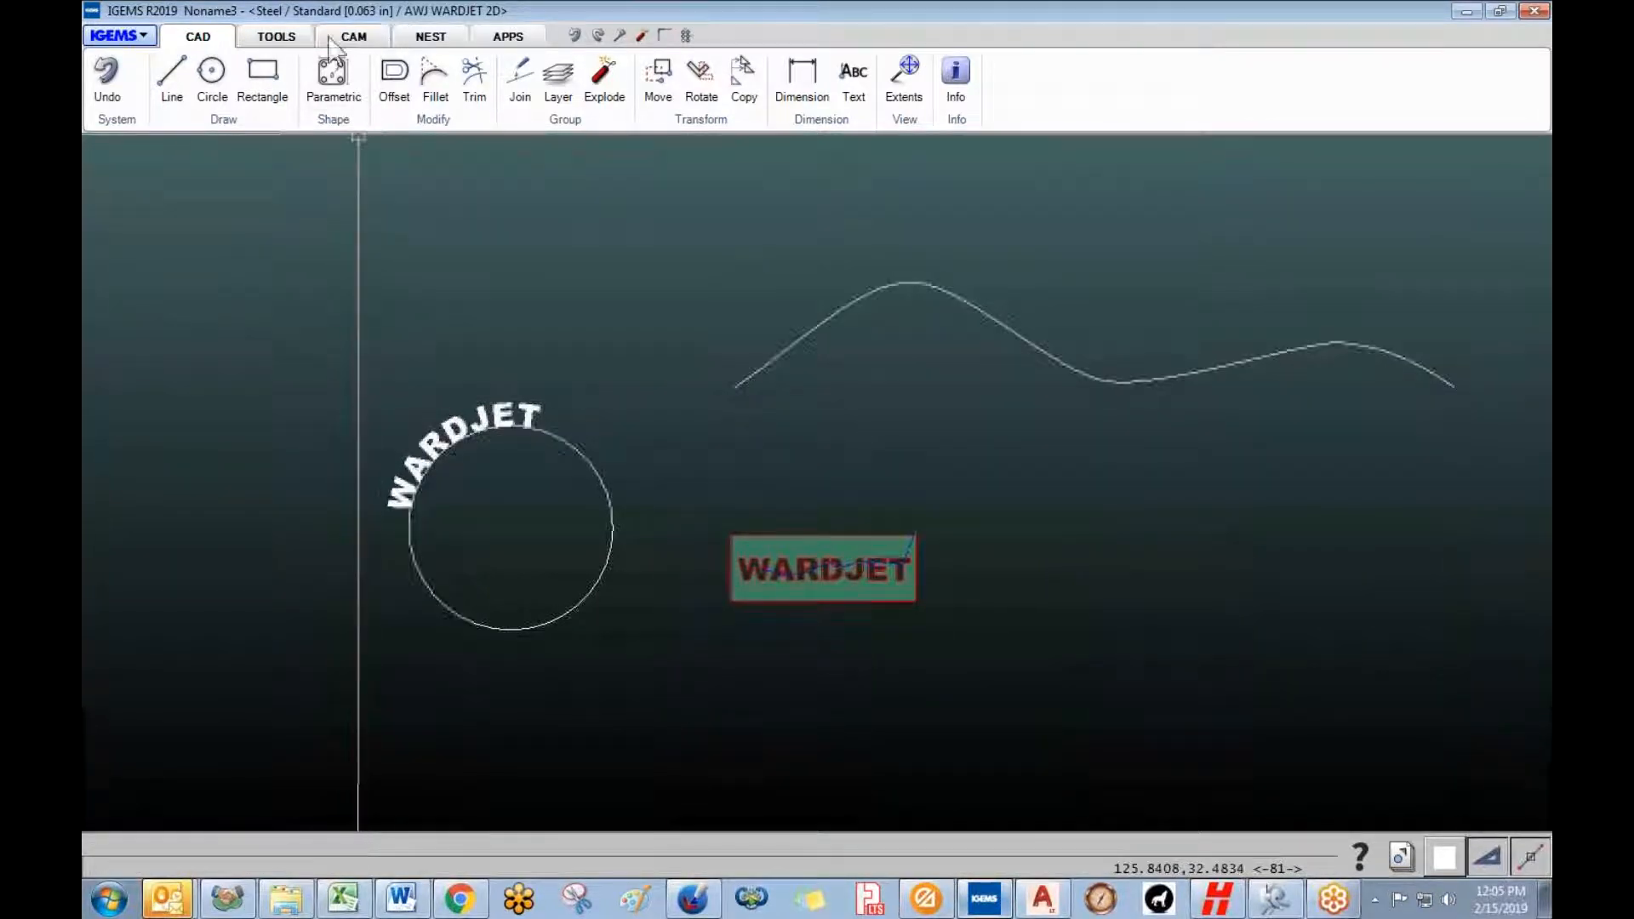
# - Add the text WARDJET THE QUICK BROWN FOX along the upper side of the spline, starting near its left end
pyautogui.click(382, 42)
pyautogui.click(554, 77)
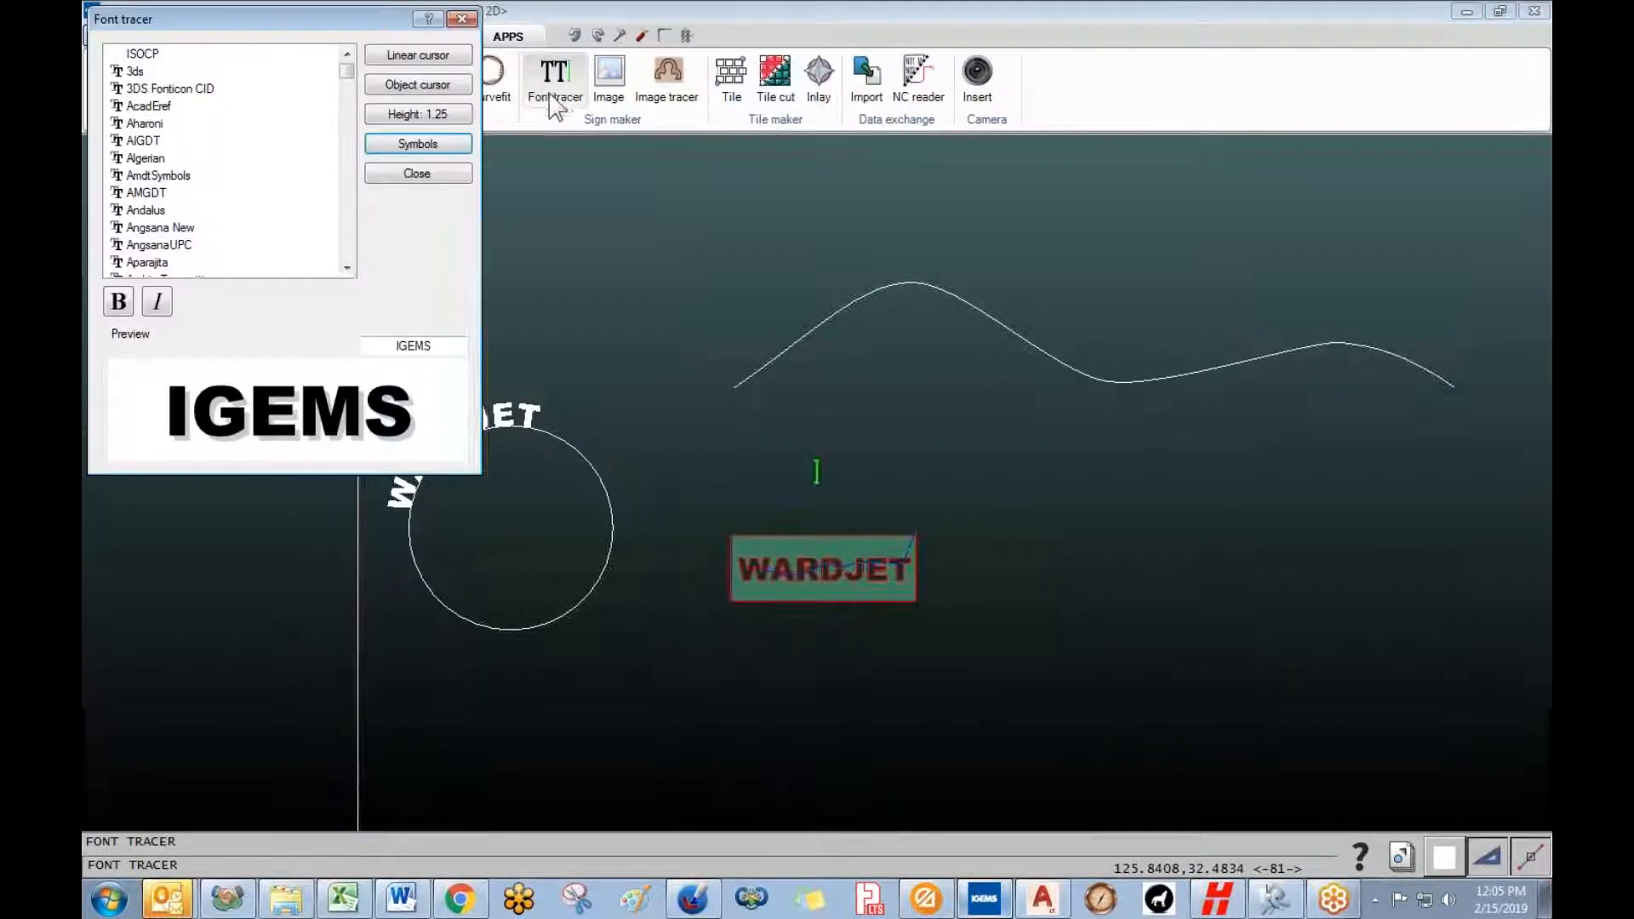
pyautogui.click(396, 85)
pyautogui.click(751, 367)
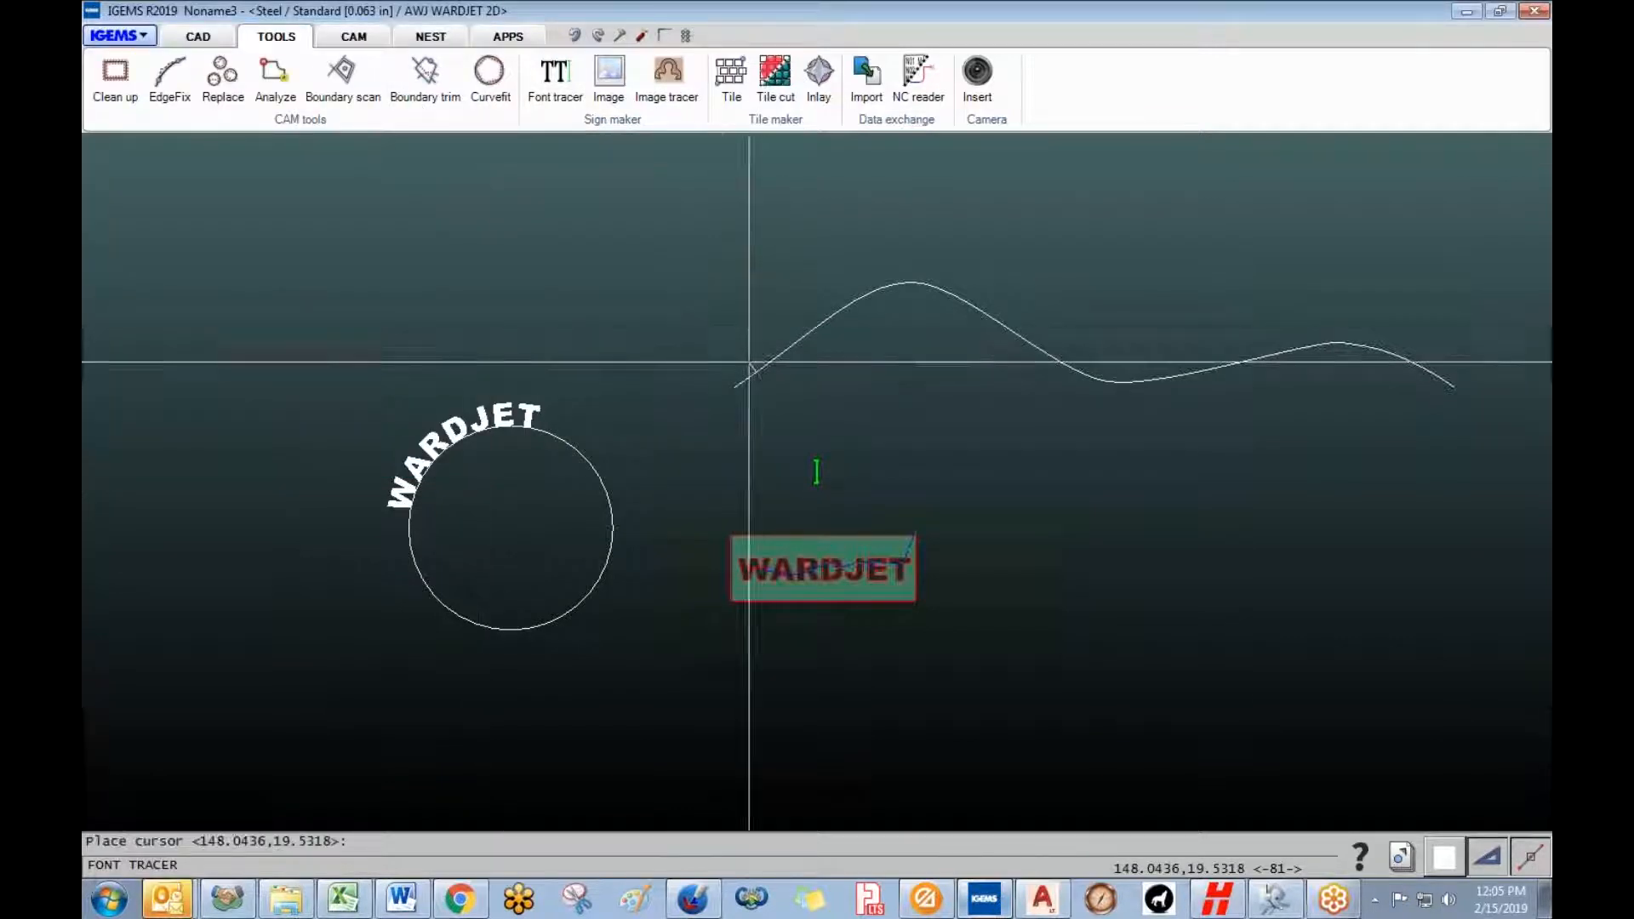
pyautogui.click(729, 337)
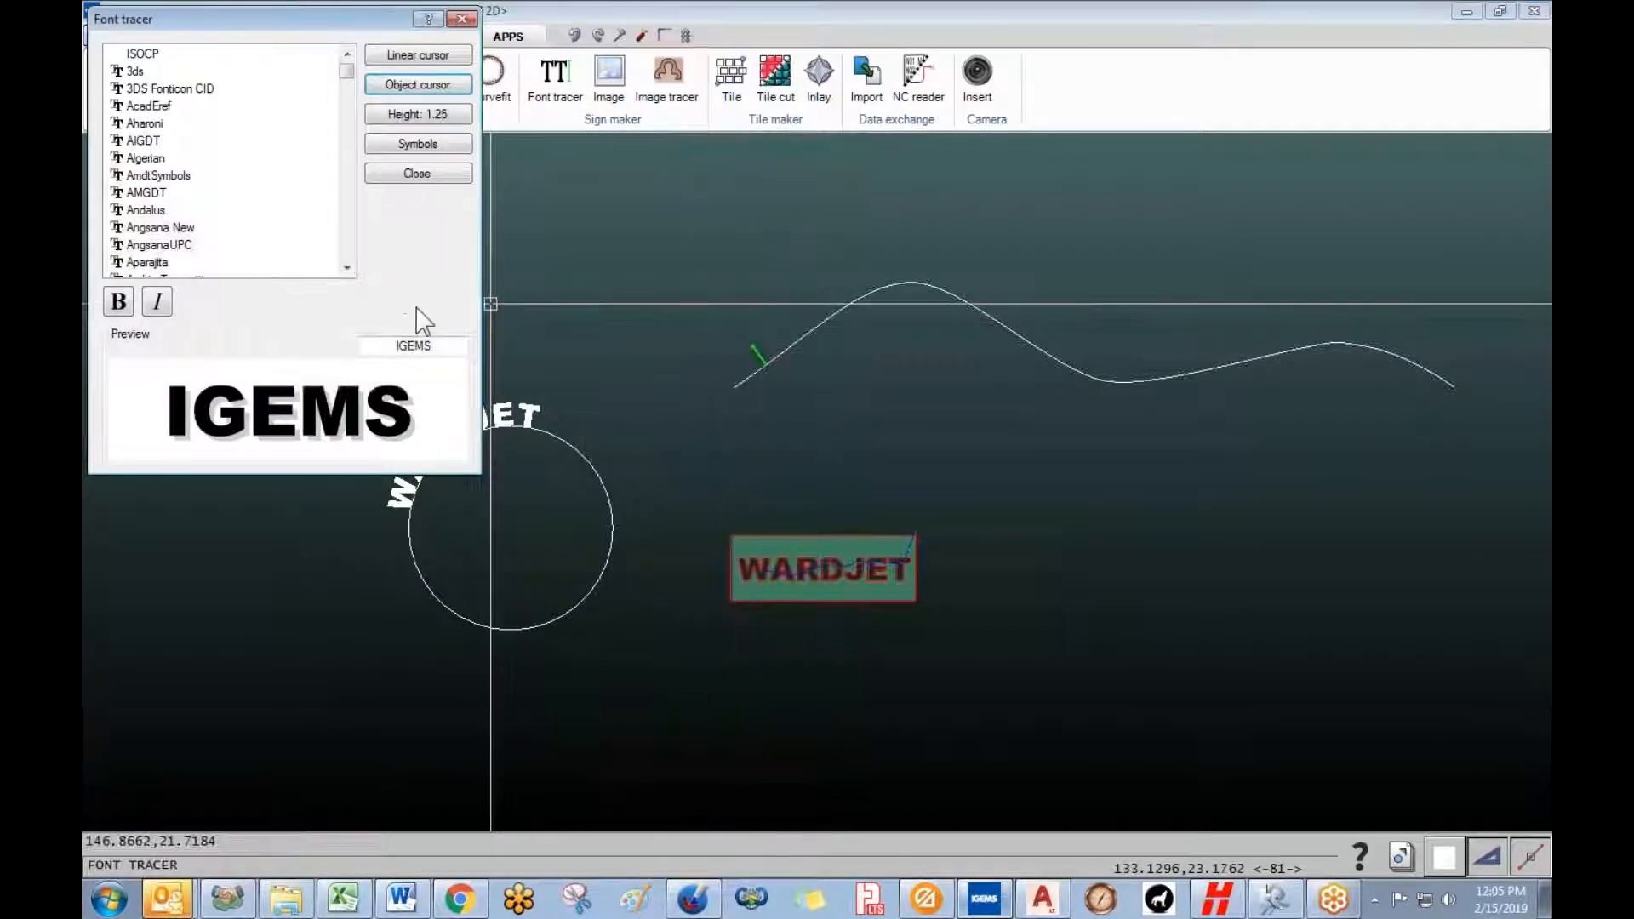
pyautogui.write('WARDJET')
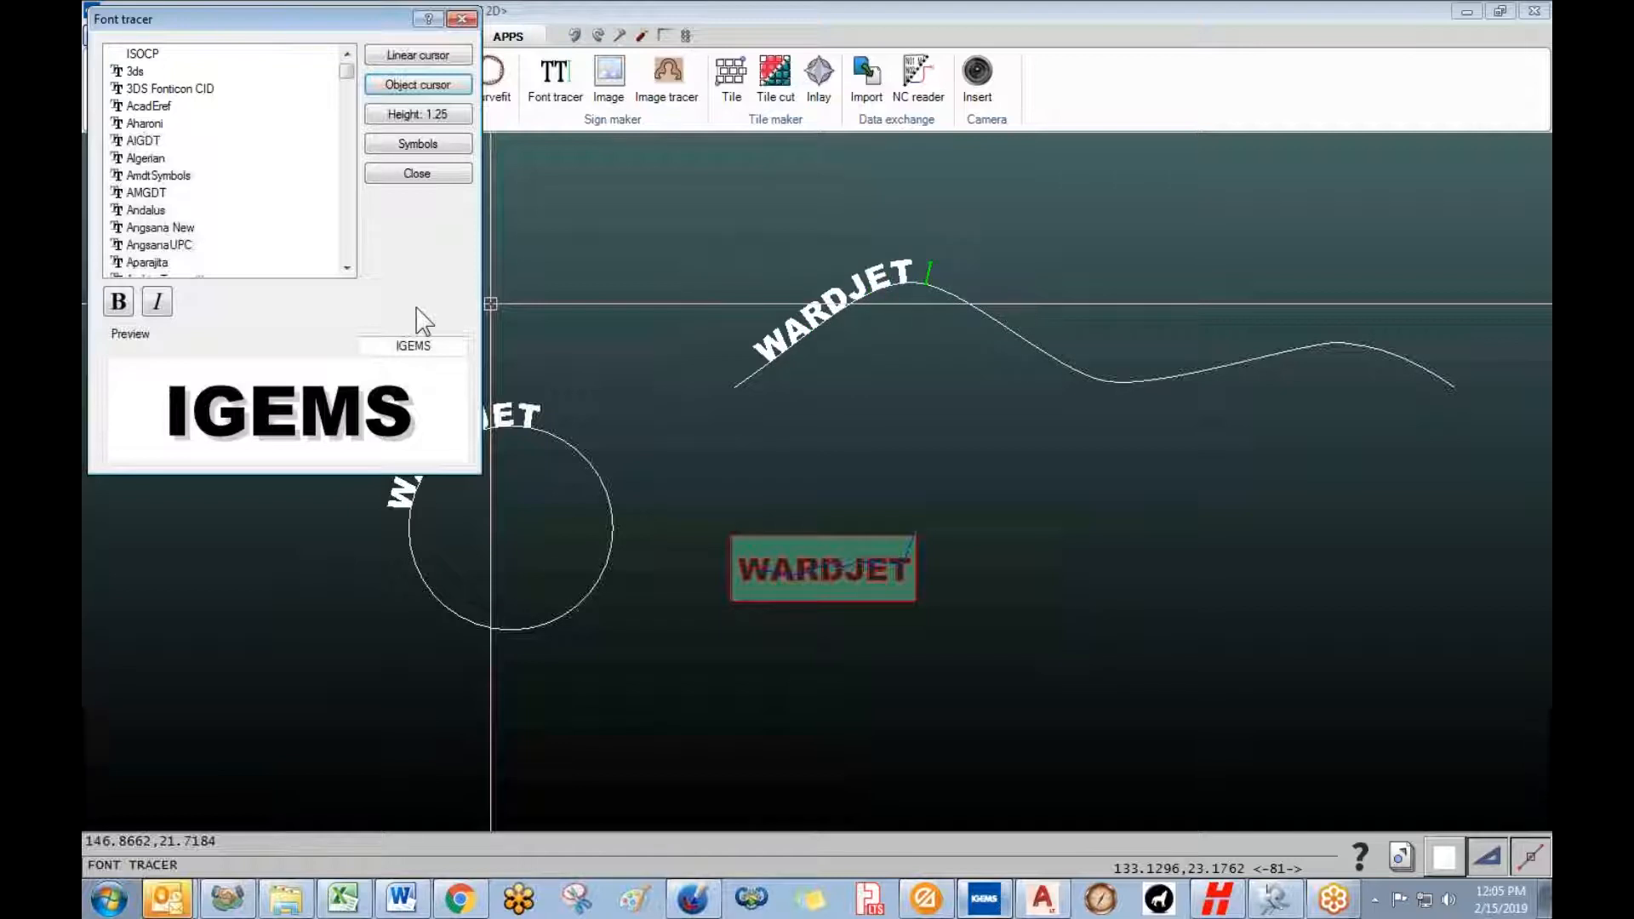
pyautogui.write(' THE QU')
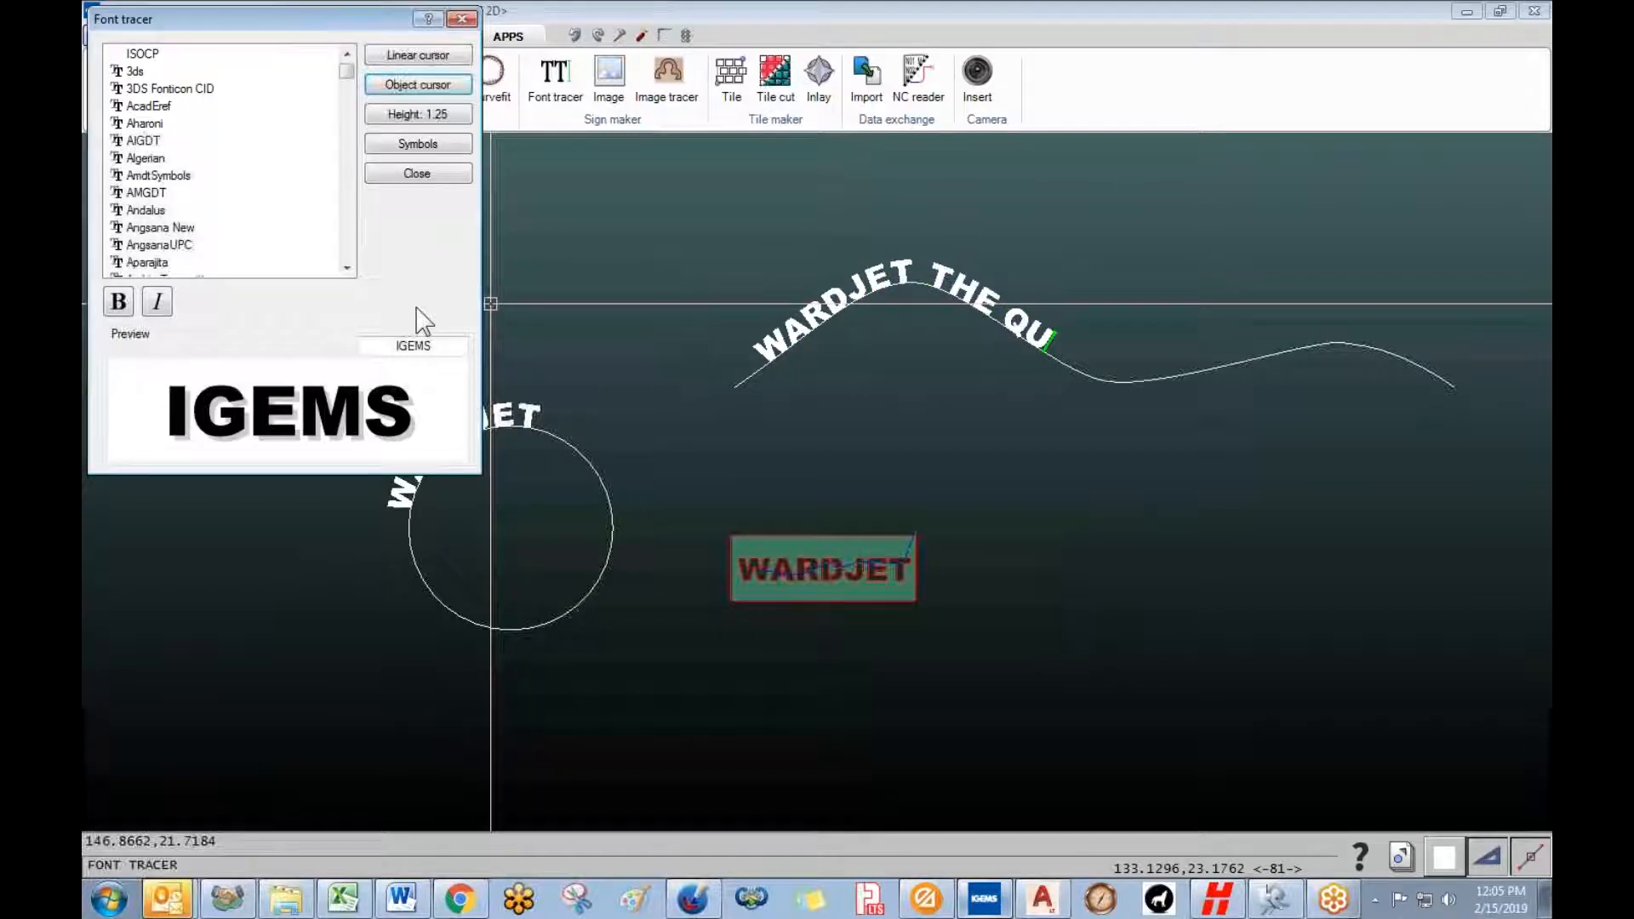
pyautogui.write('ICK BROWN FOR')
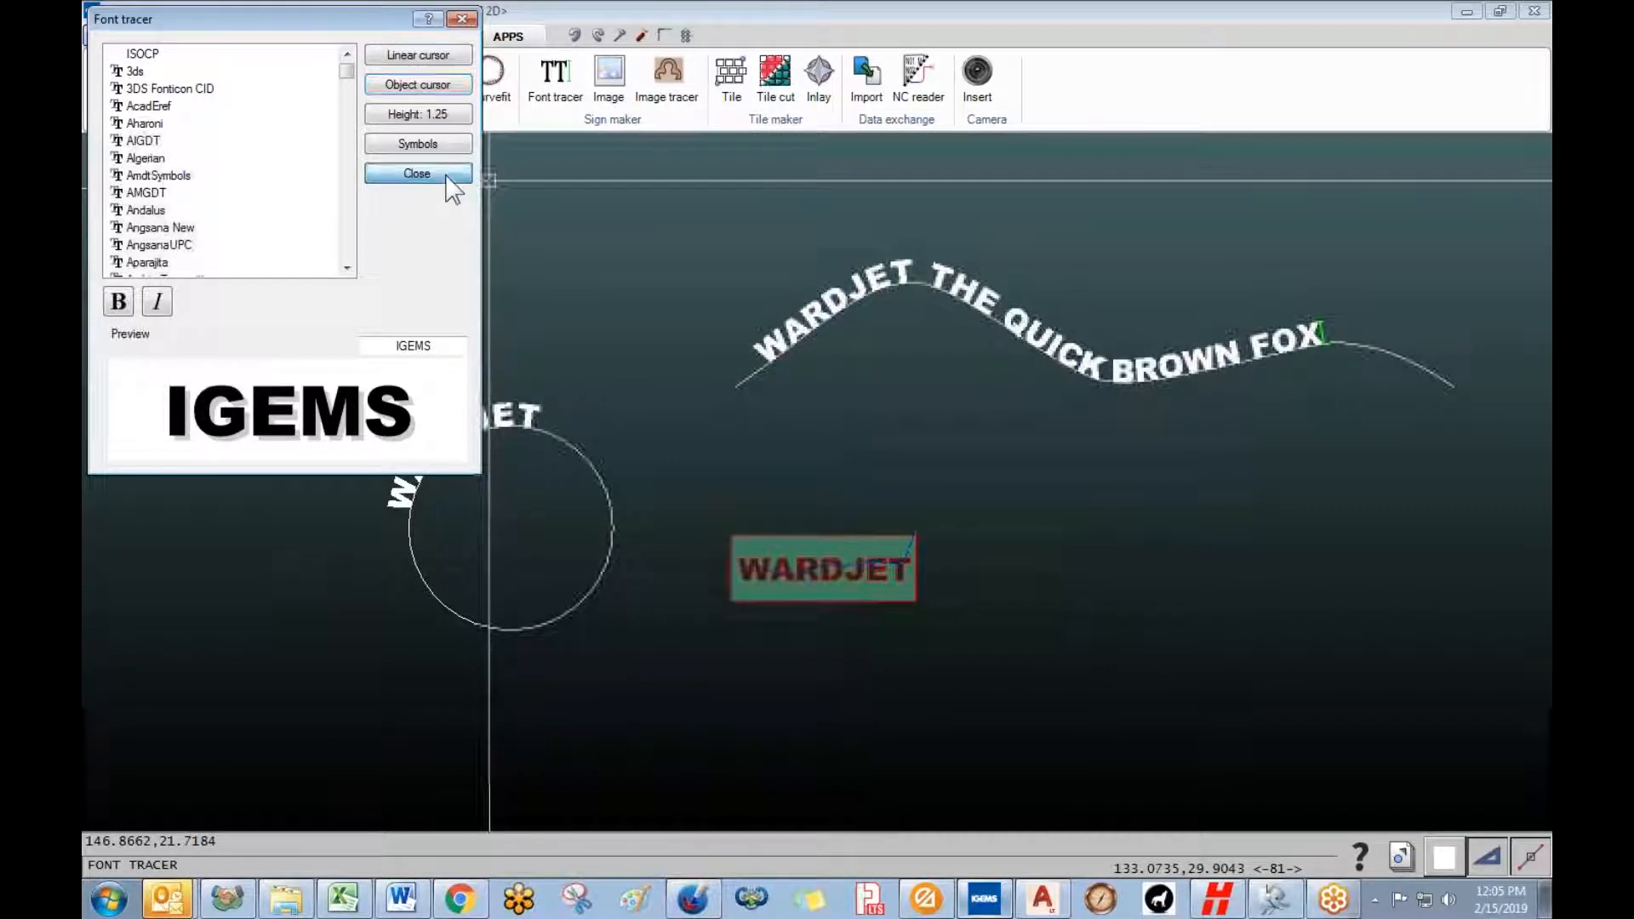
pyautogui.click(417, 174)
# - Explode the text on the spline into letter outlines
pyautogui.scroll(3, 810, 299)
pyautogui.scroll(-3, 602, 298)
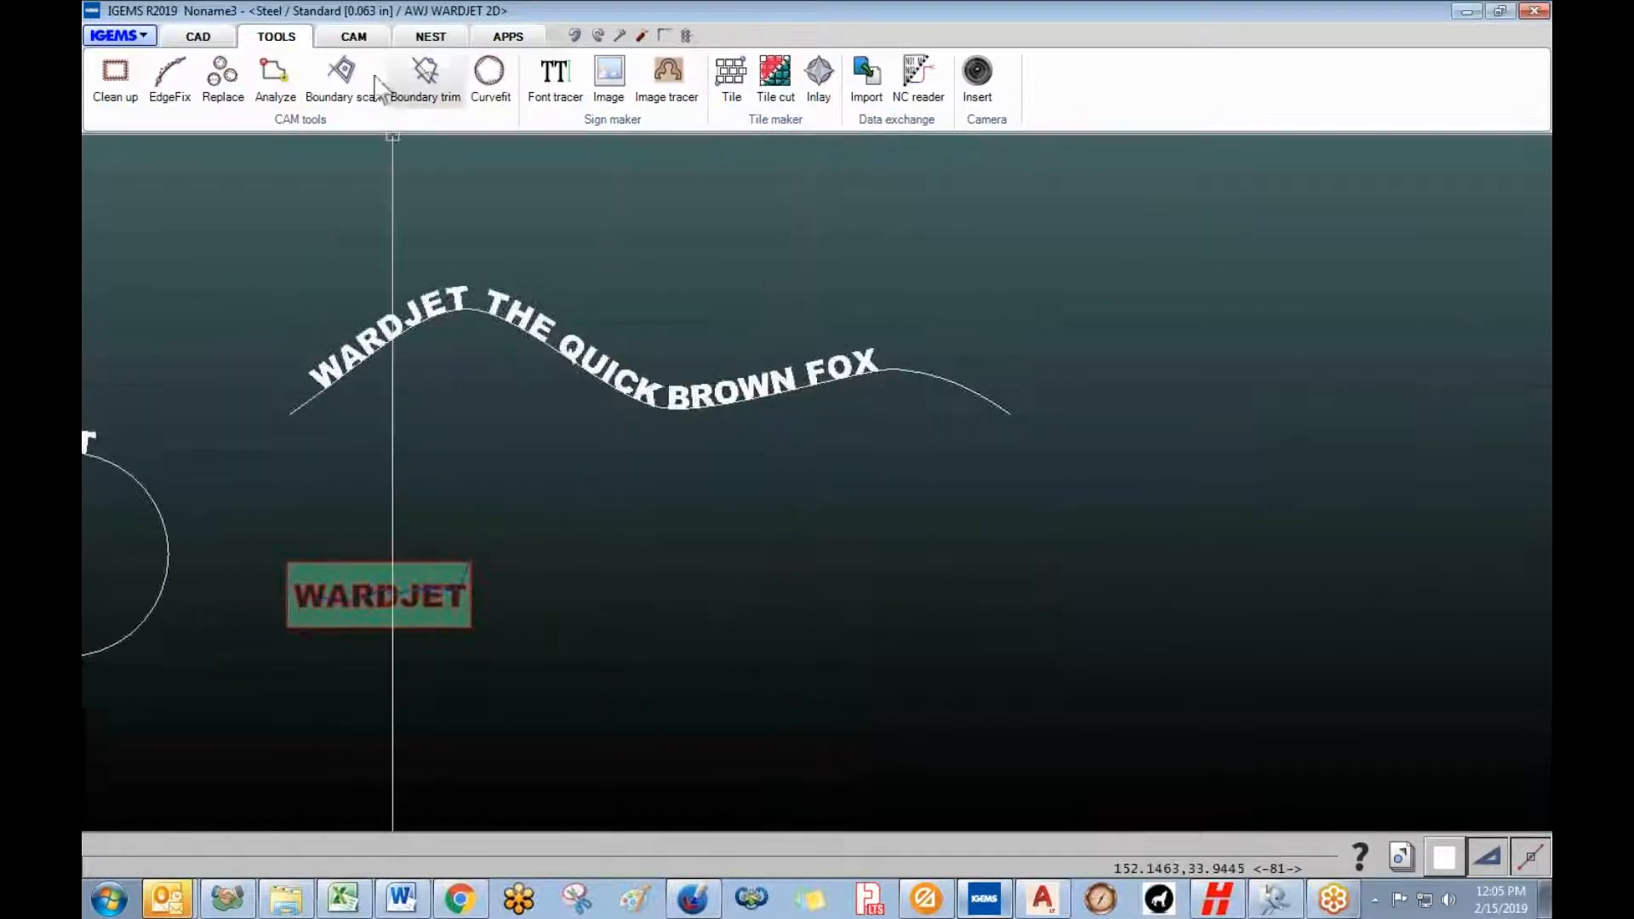
pyautogui.click(356, 37)
pyautogui.click(201, 41)
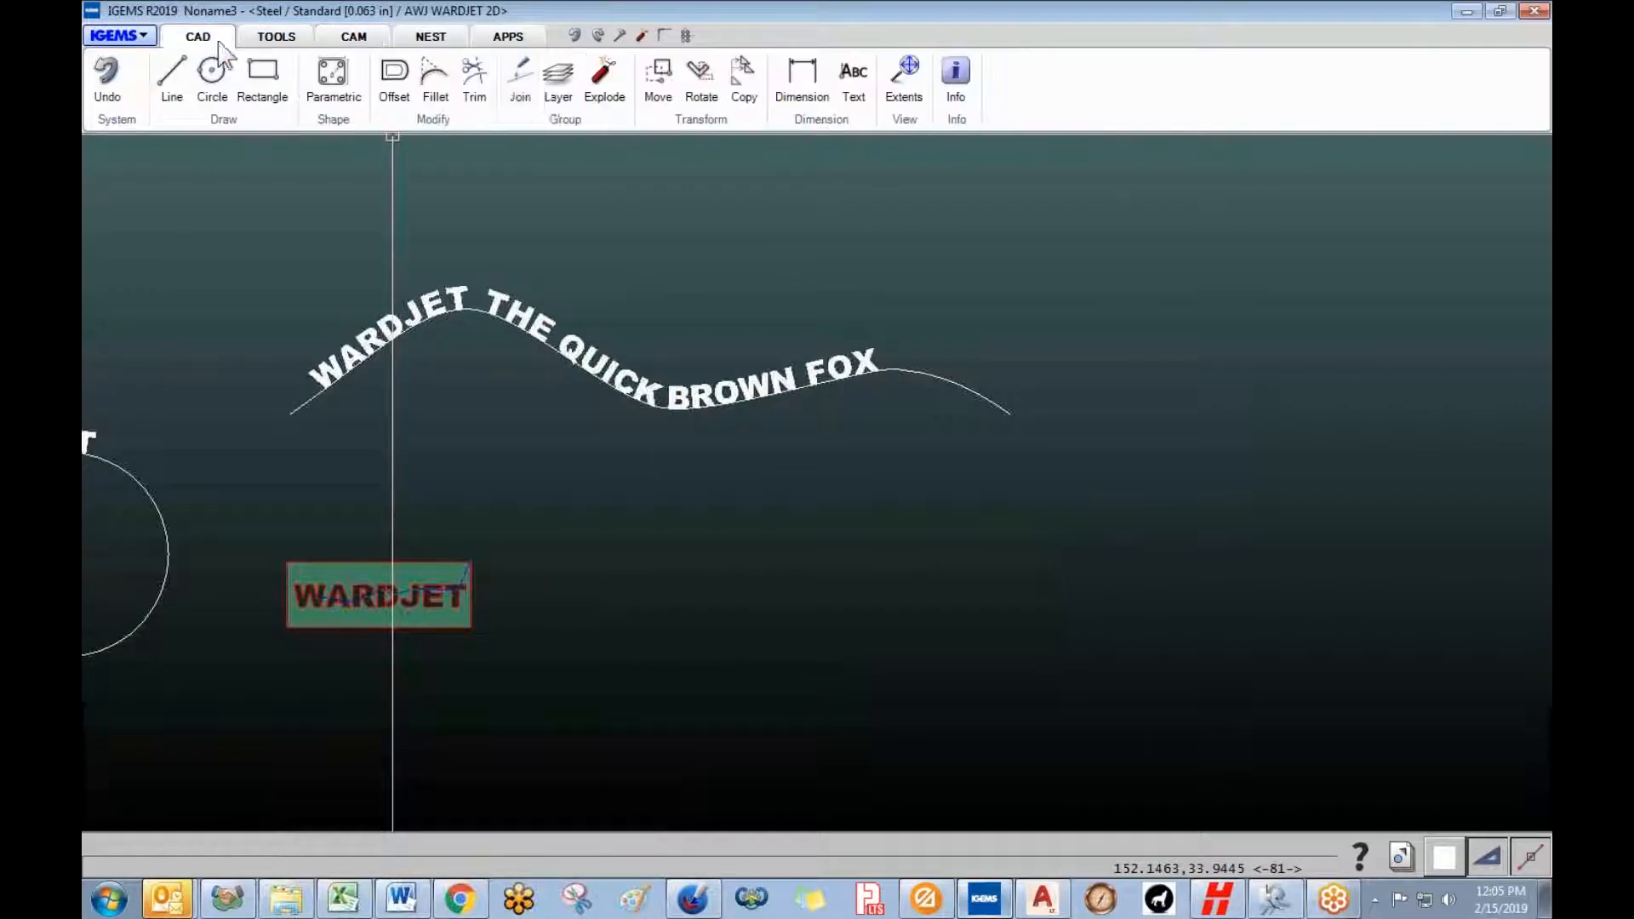
pyautogui.click(604, 75)
pyautogui.moveTo(215, 227); pyautogui.dragTo(881, 478)
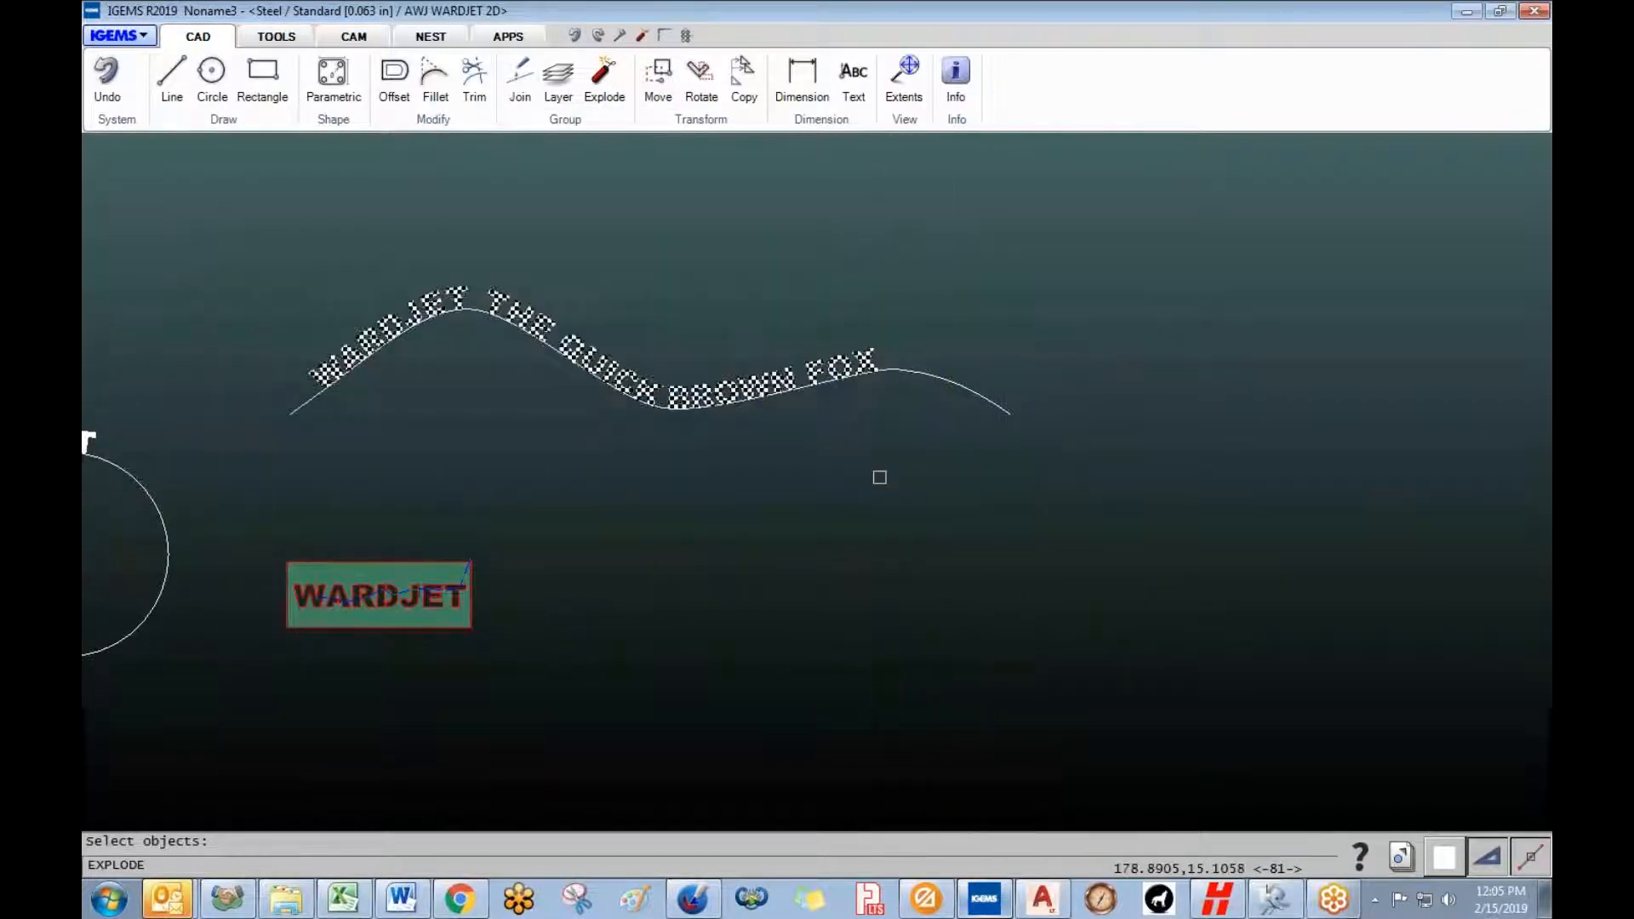
pyautogui.rightClick(880, 478)
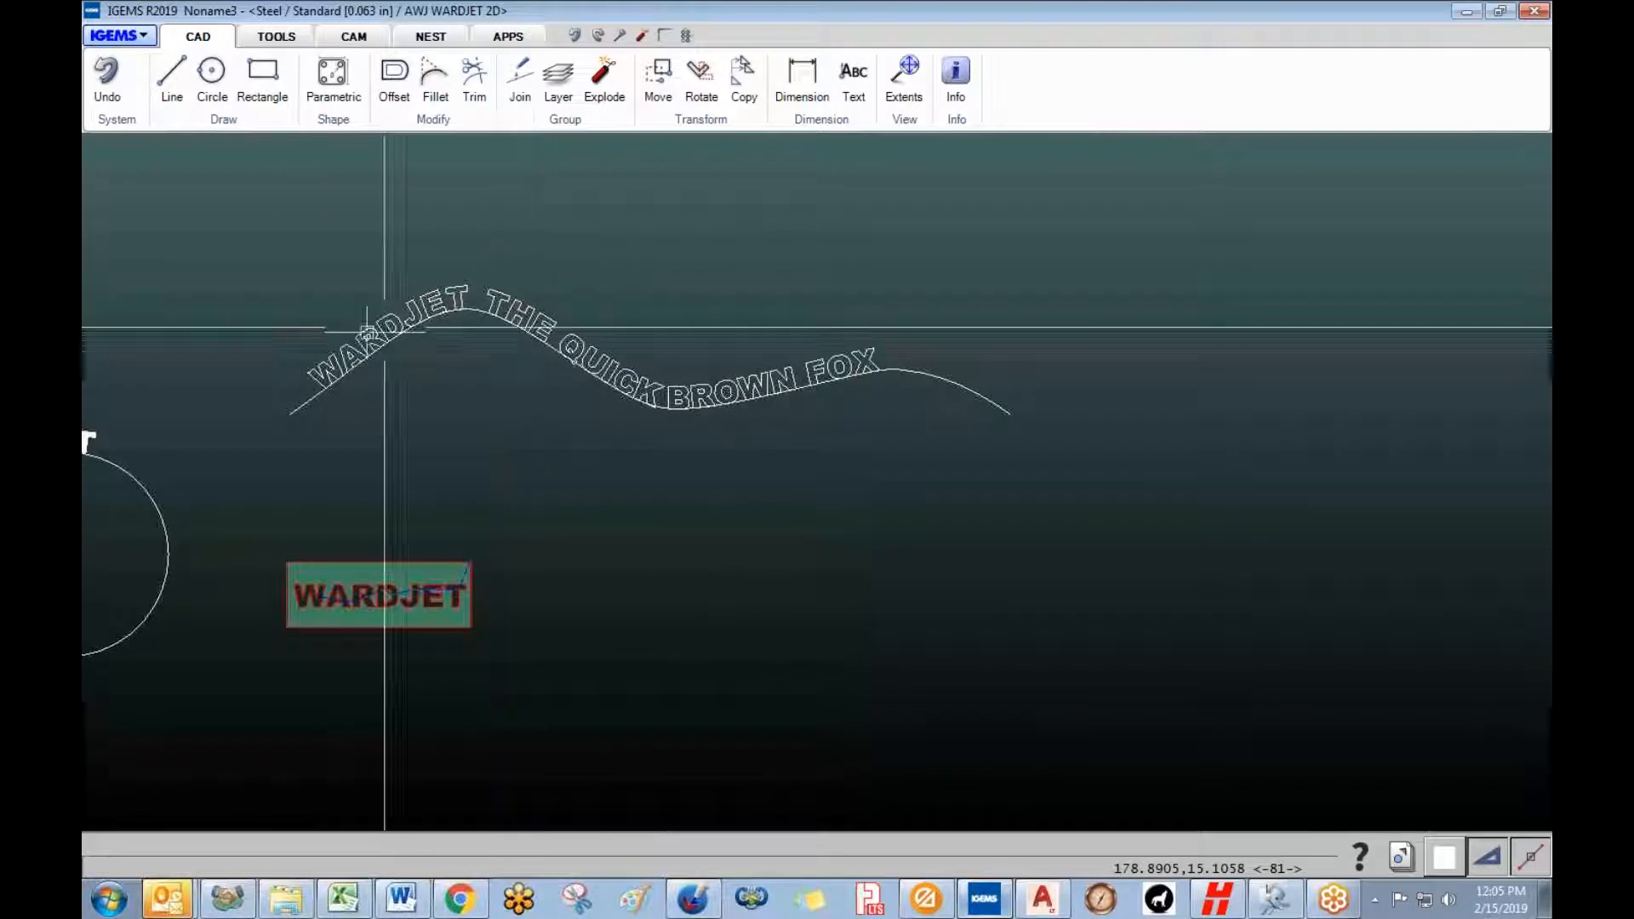
# - Show the symbol table in Font tracer, browse the characters, and choose the Stencil font
pyautogui.scroll(-4, 401, 401)
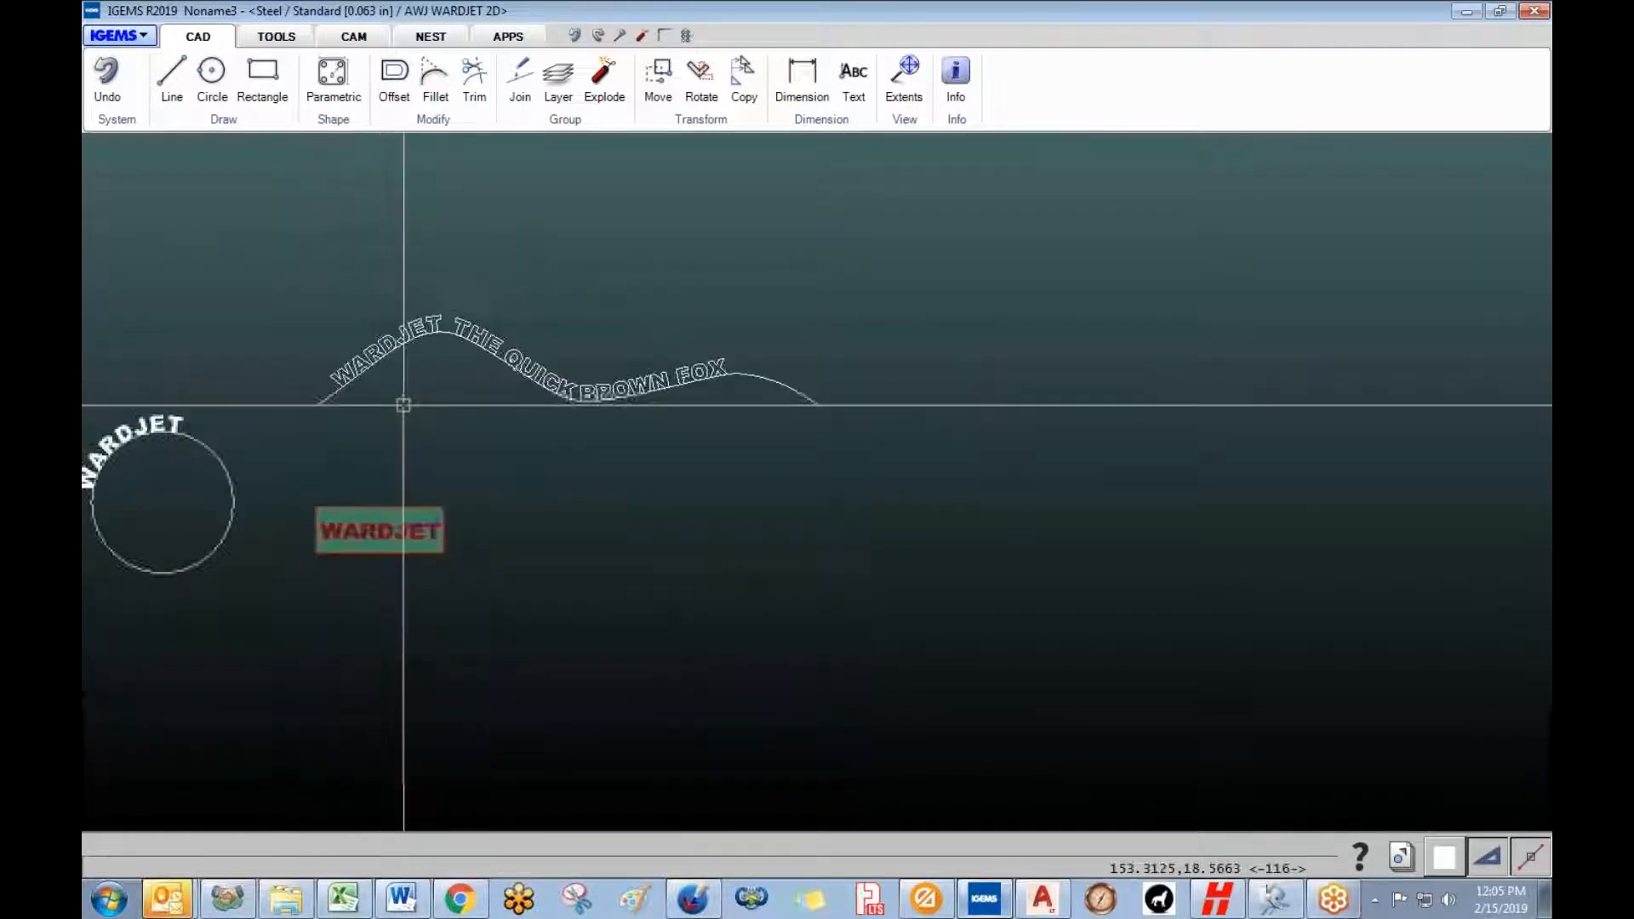
pyautogui.click(277, 36)
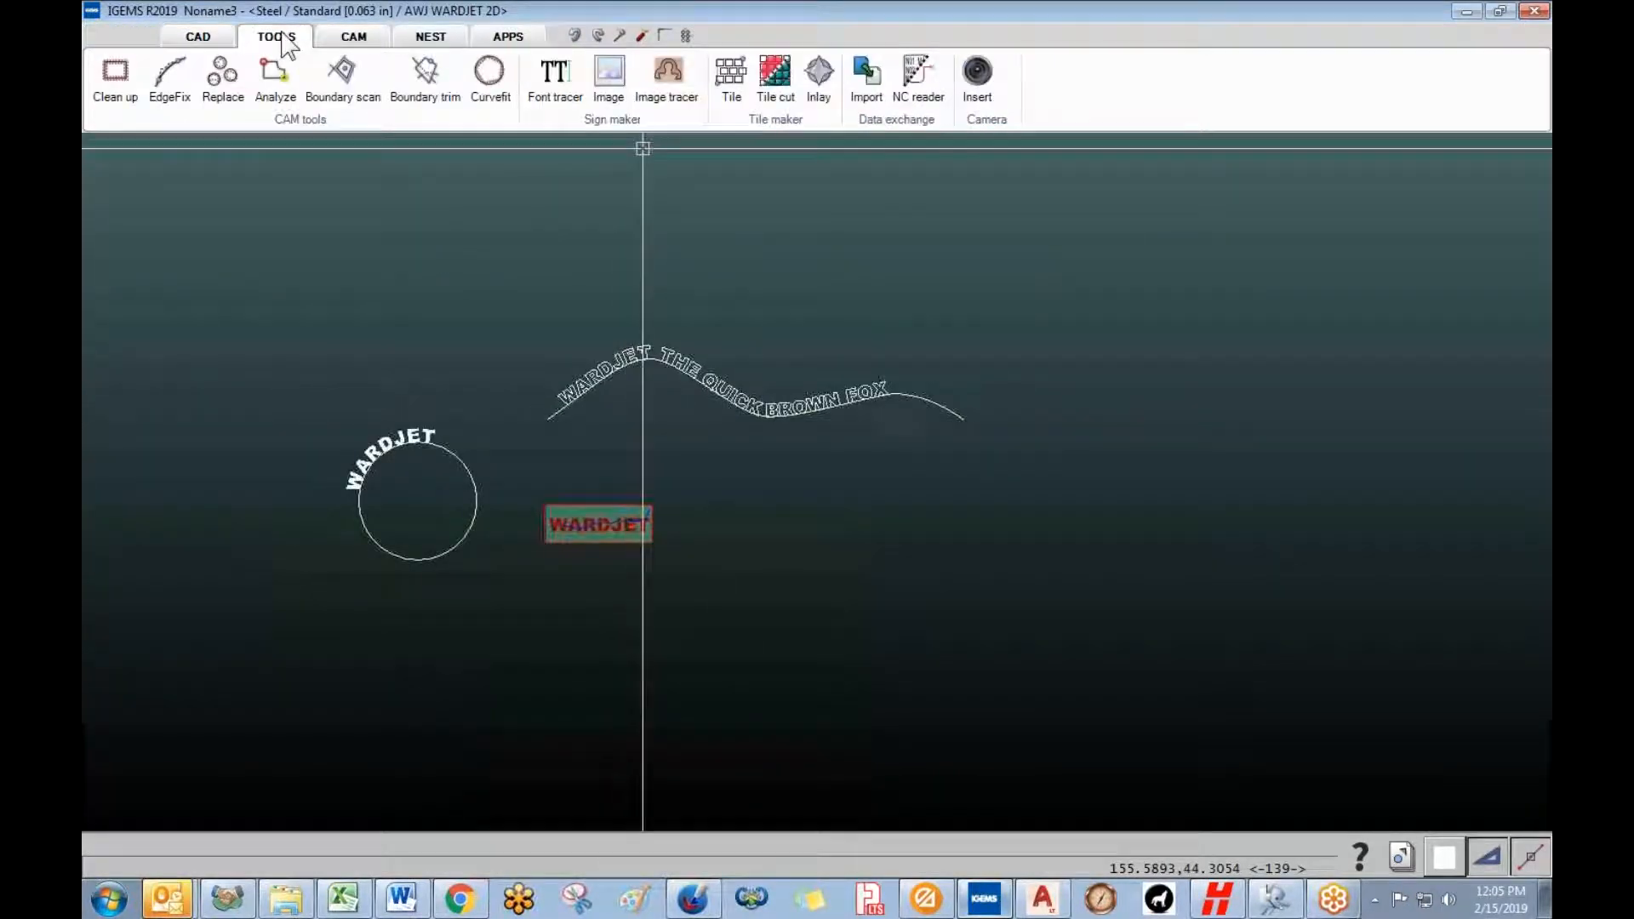
pyautogui.click(557, 81)
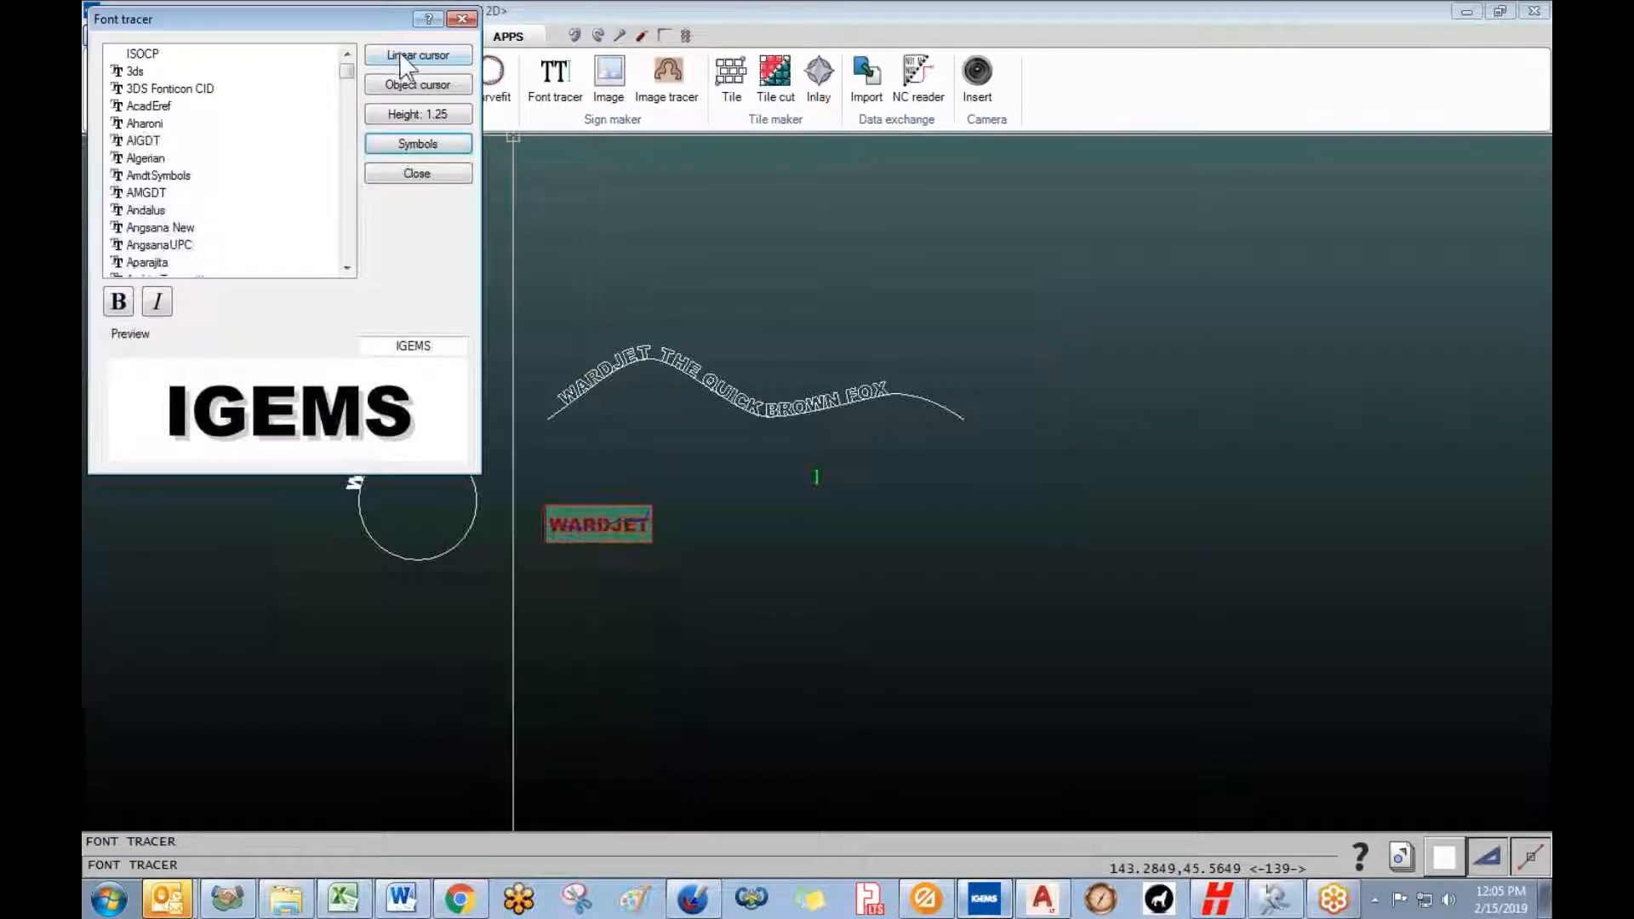
pyautogui.click(403, 145)
pyautogui.moveTo(901, 61); pyautogui.dragTo(903, 442)
pyautogui.moveTo(347, 75); pyautogui.dragTo(345, 213)
pyautogui.click(151, 195)
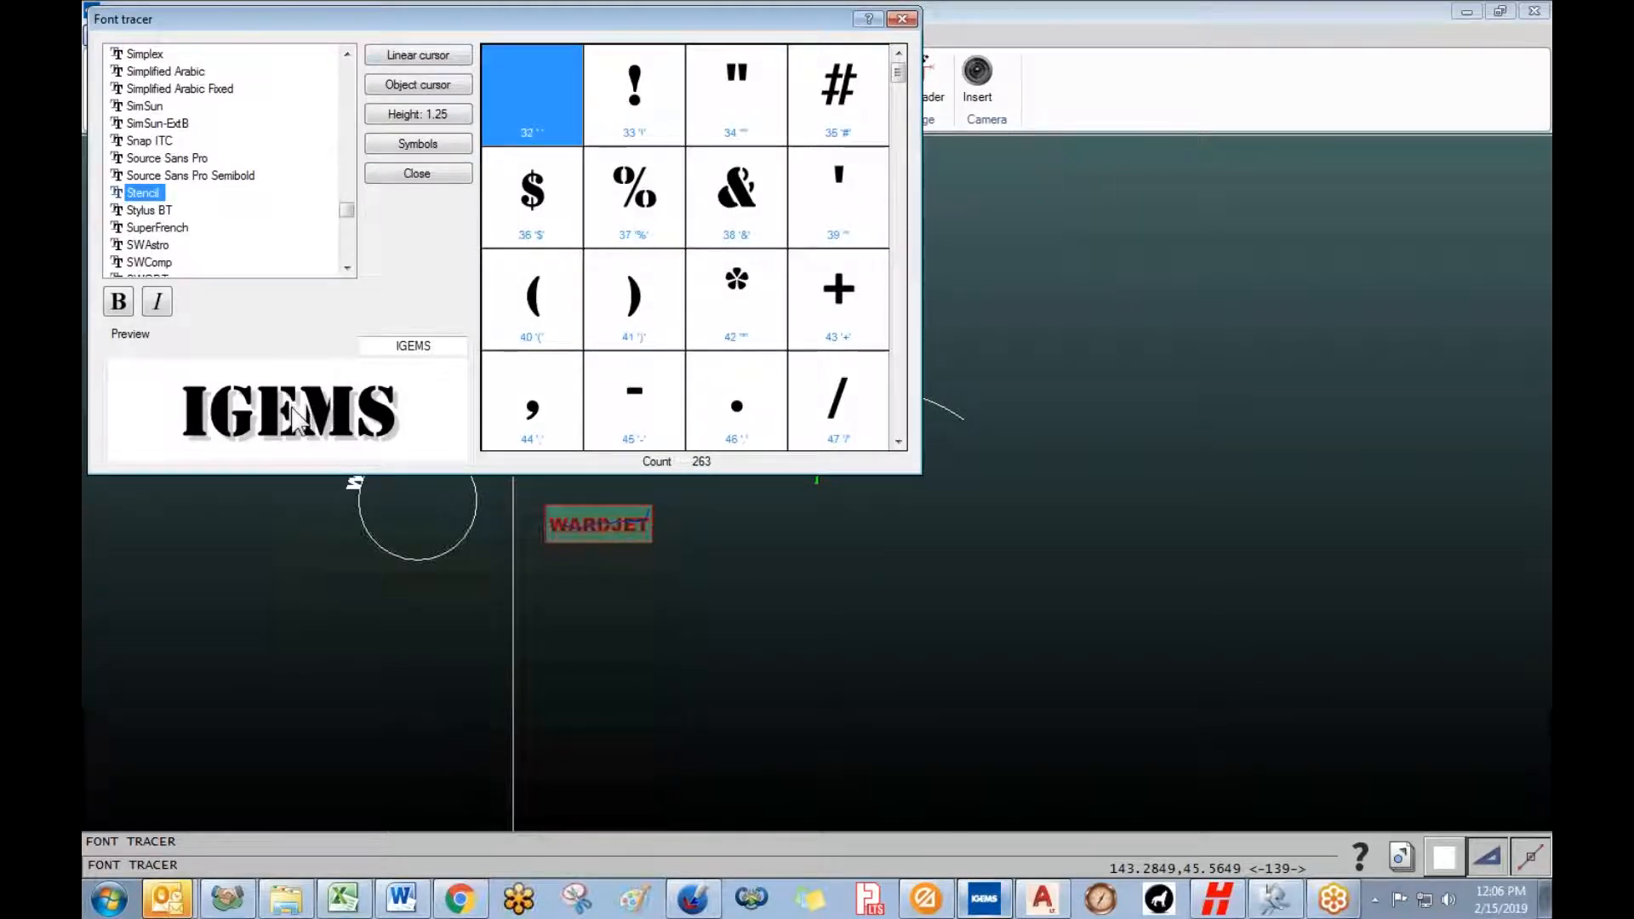
# - Place a linear text cursor above the right part of the spline and add the straight text WARDJET in Stencil
pyautogui.click(436, 85)
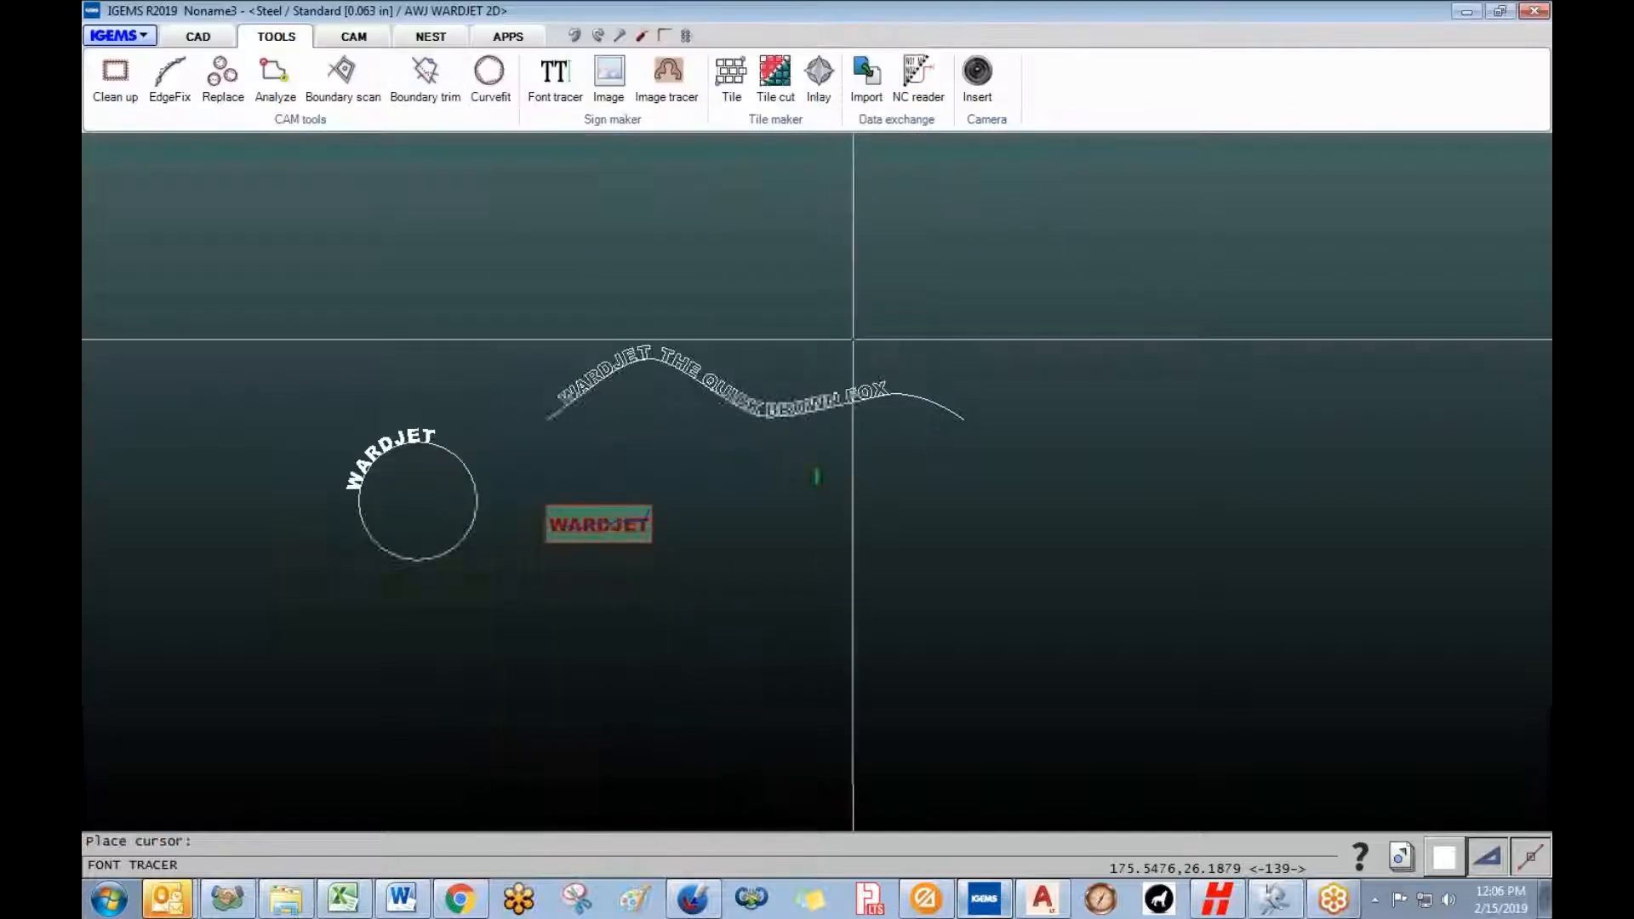
pyautogui.click(852, 342)
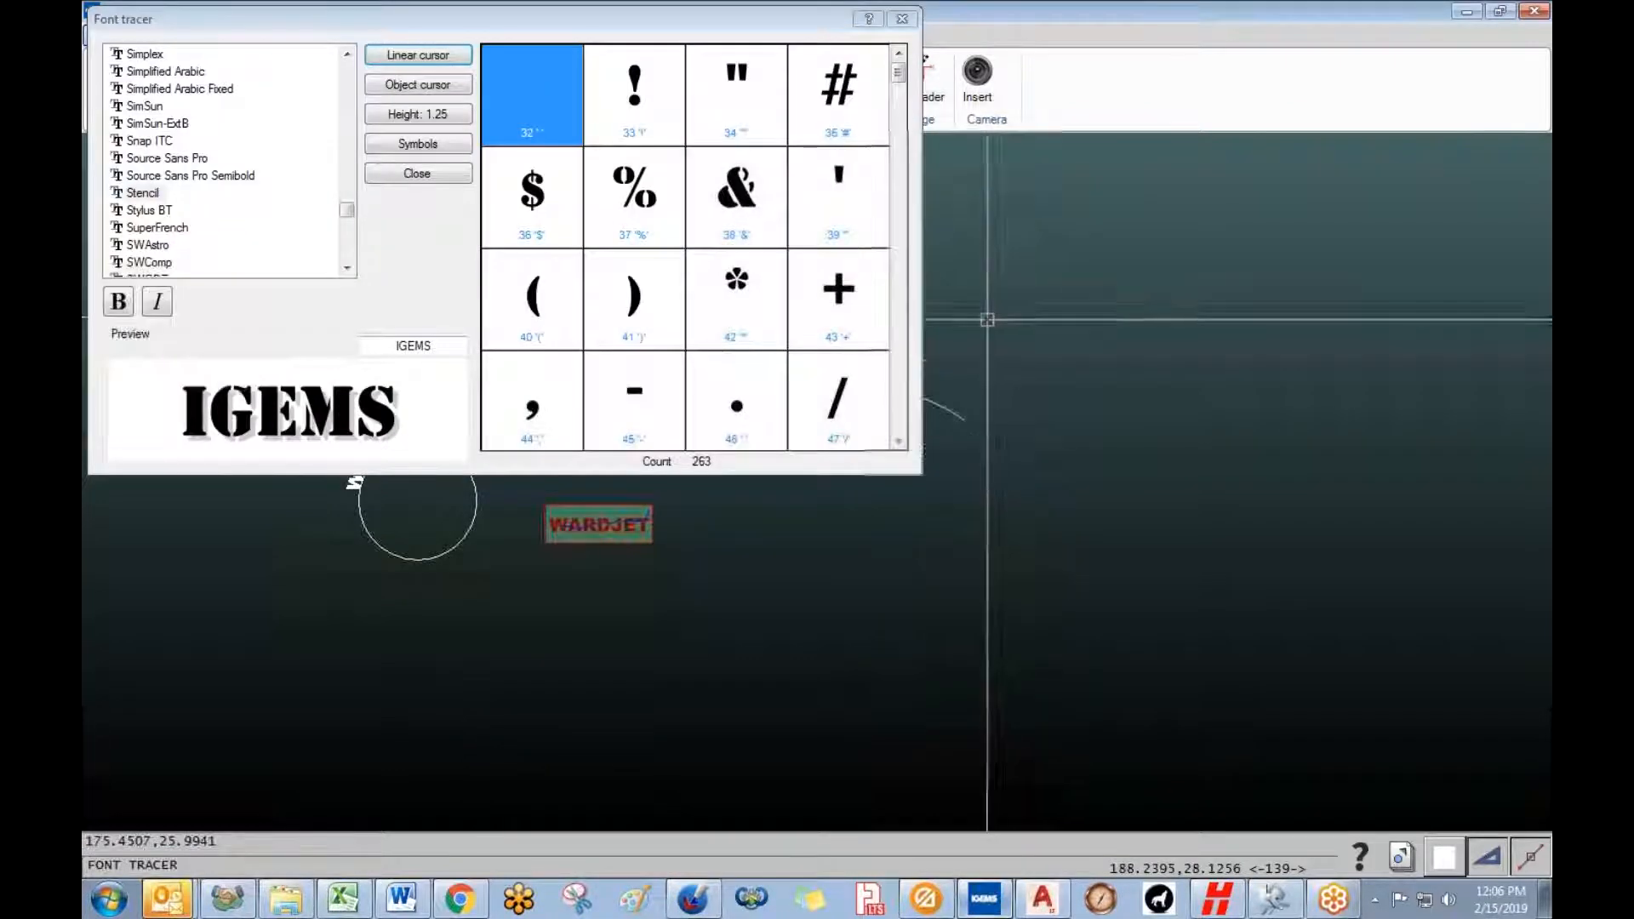
pyautogui.scroll(4, 1257, 465)
pyautogui.moveTo(1257, 464); pyautogui.dragTo(1000, 623, button='middle')
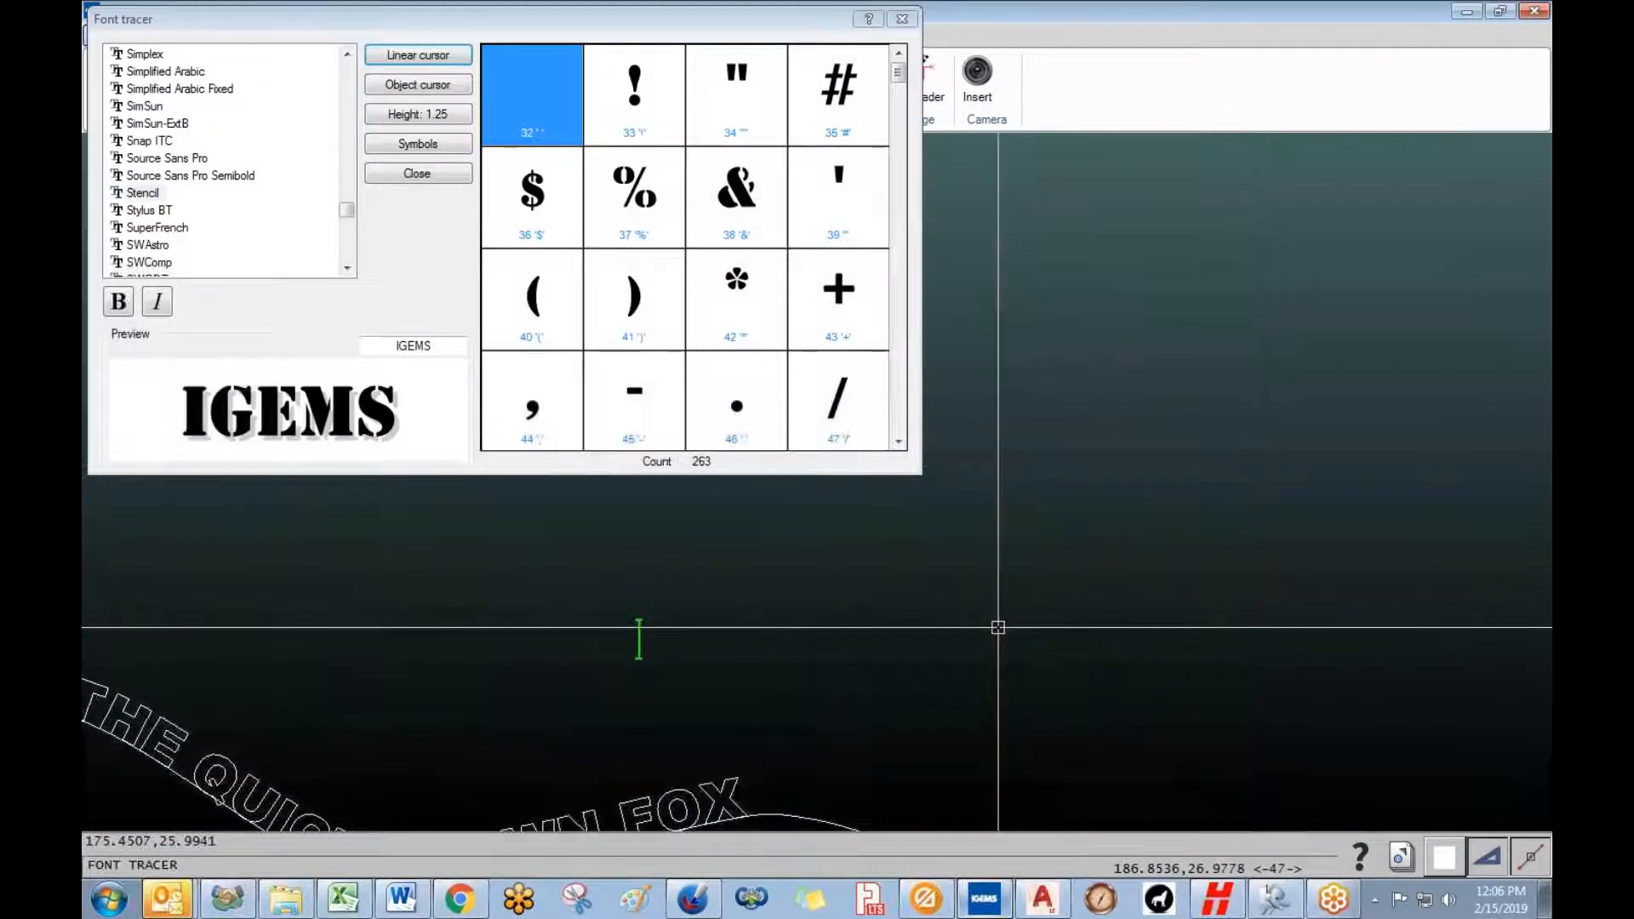
pyautogui.write('WARDJET')
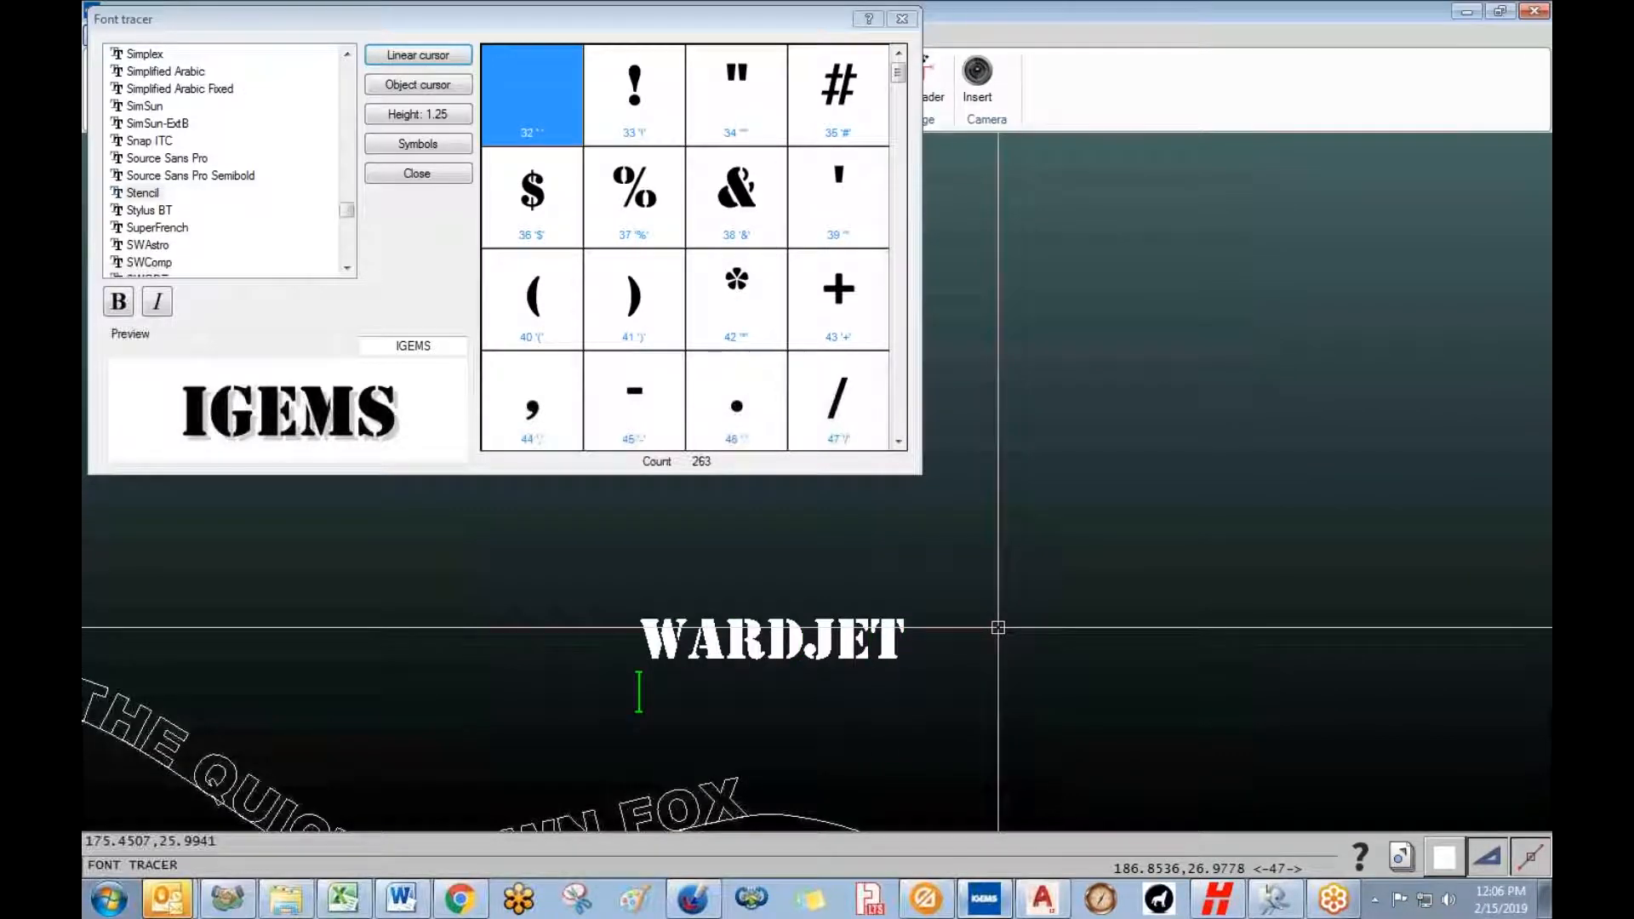
pyautogui.click(380, 175)
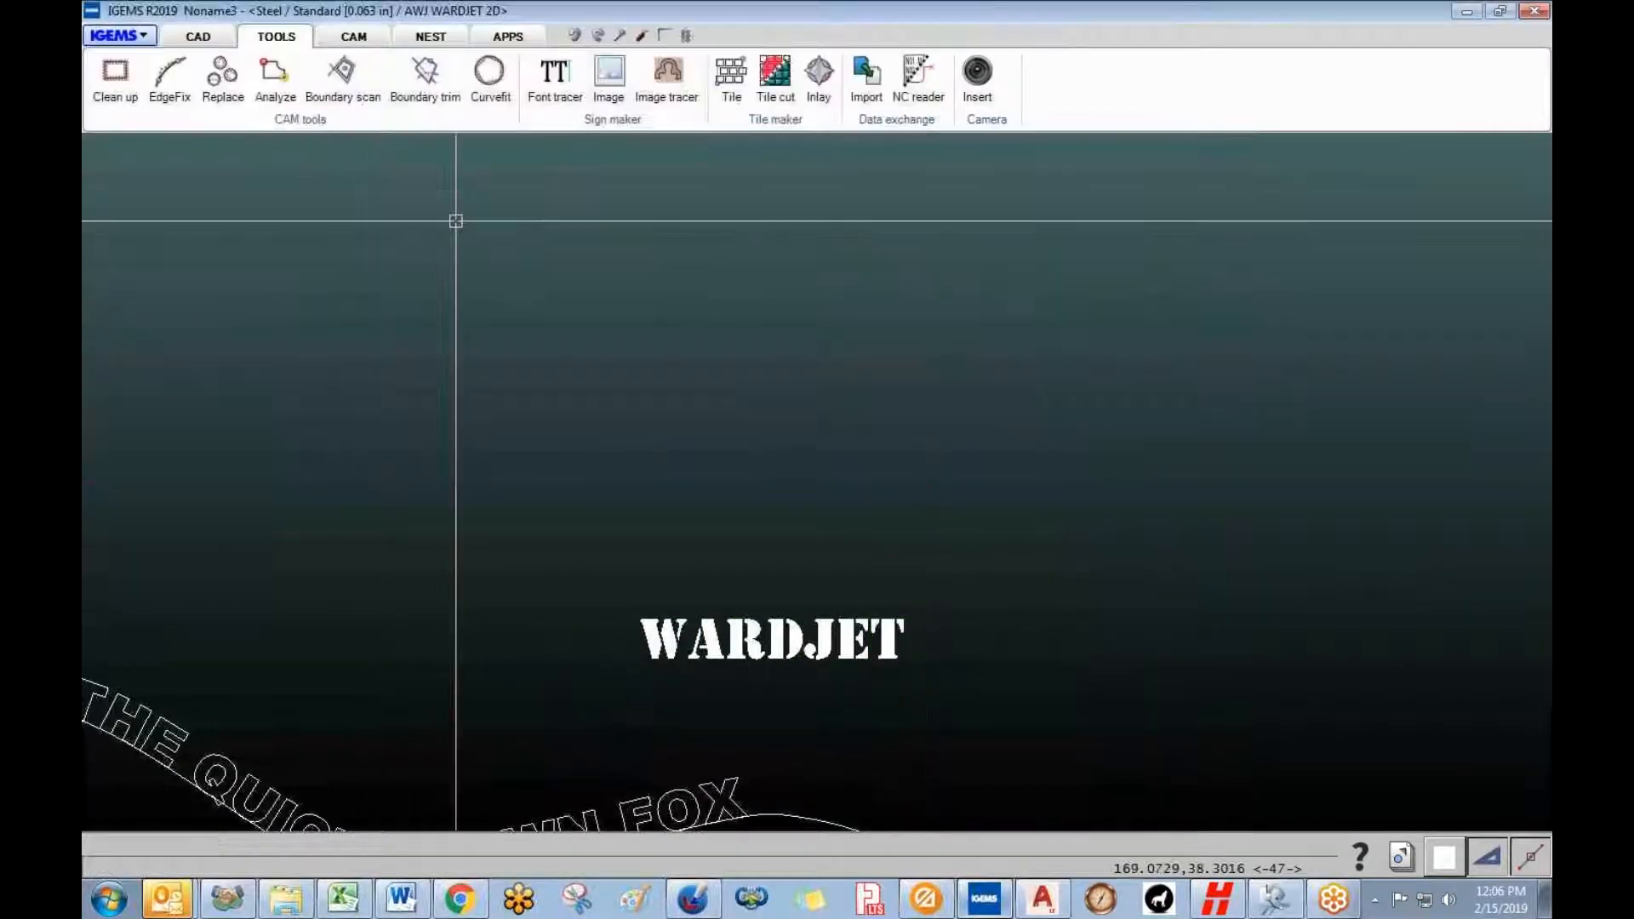
# - Start Image tracer beside the WARDJET text, browse for an image to open, and check which image file types are supported
pyautogui.scroll(-2, 661, 477)
pyautogui.scroll(5, 664, 510)
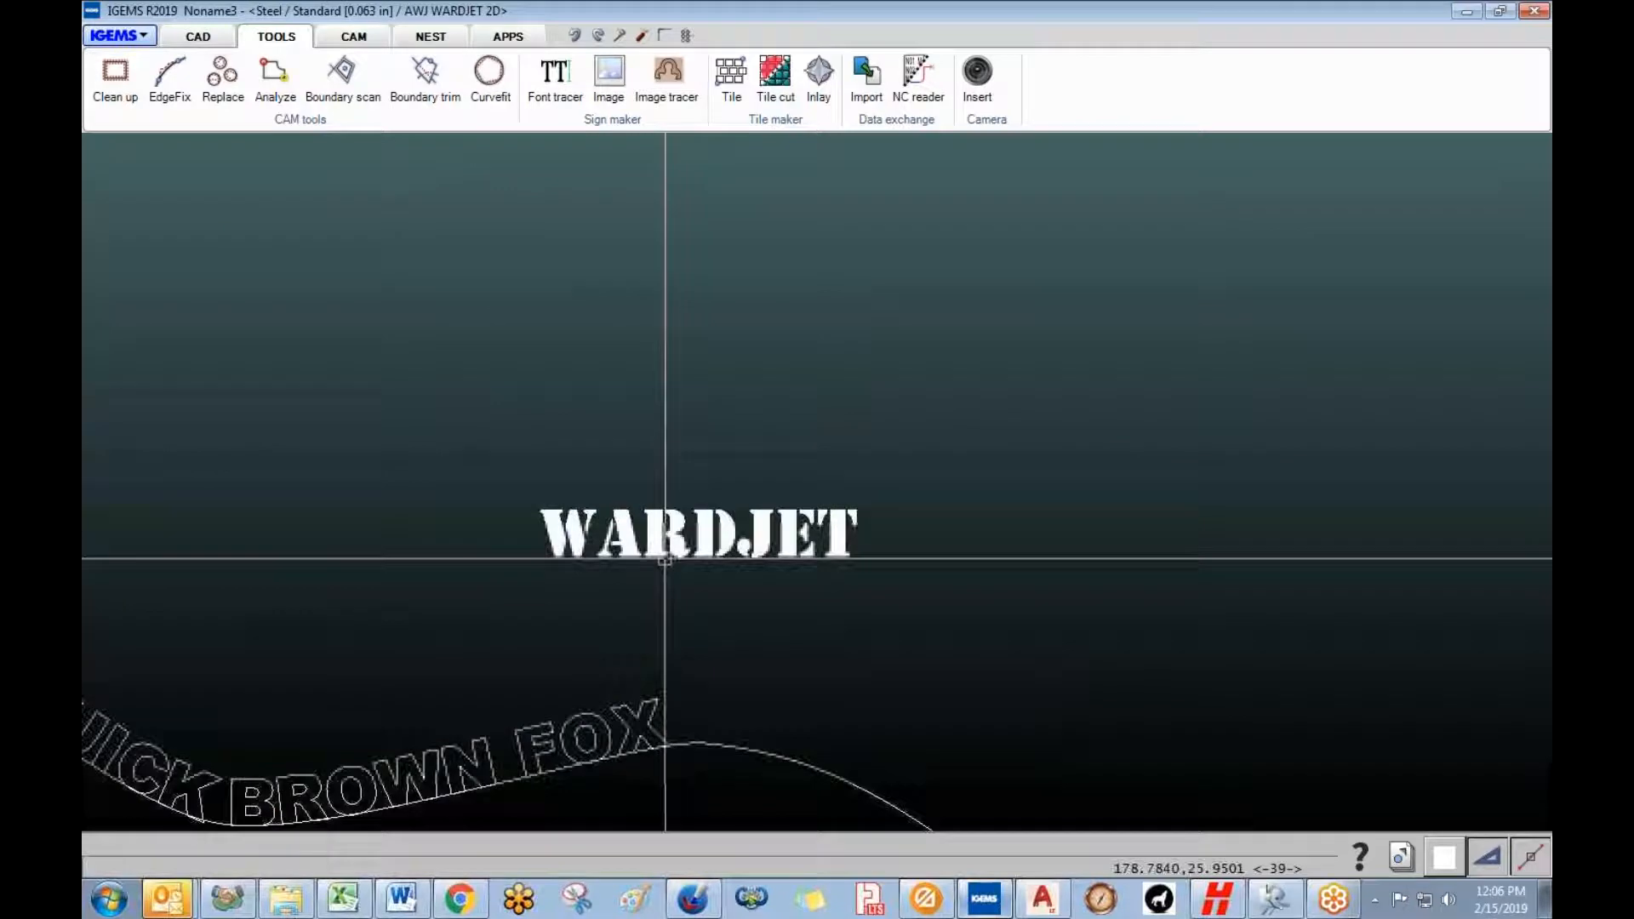
pyautogui.scroll(-4, 692, 615)
pyautogui.moveTo(692, 616); pyautogui.dragTo(672, 408, button='middle')
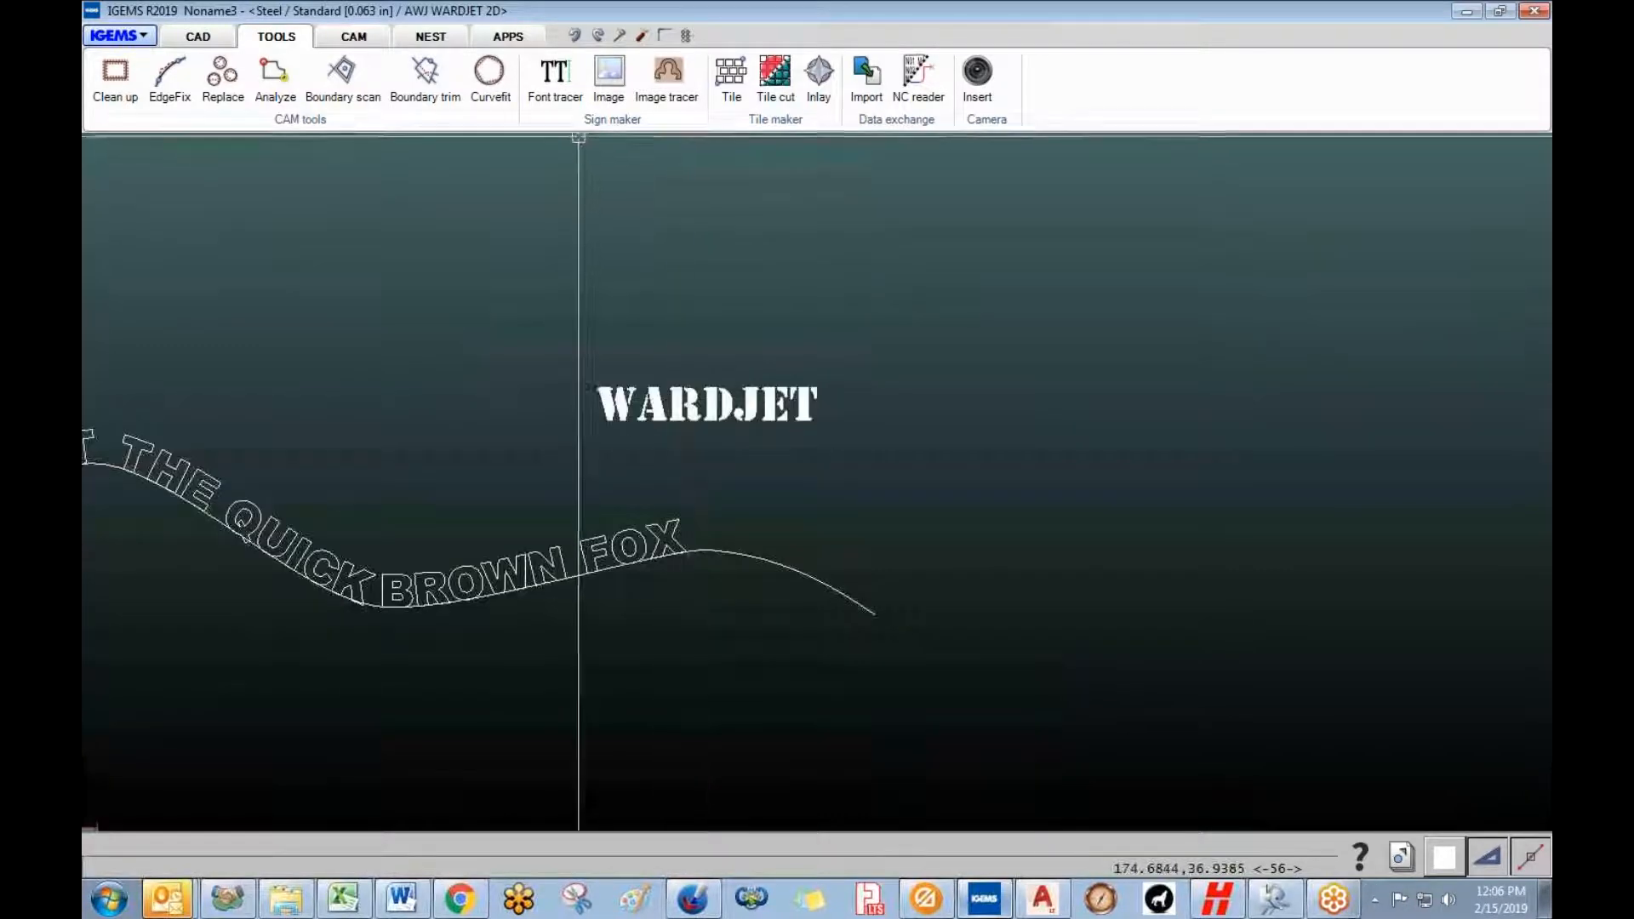
pyautogui.scroll(-2, 629, 335)
pyautogui.moveTo(629, 336)
pyautogui.mouseDown(button='middle')
pyautogui.moveTo(547, 281)
pyautogui.moveTo(358, 335)
pyautogui.mouseUp(button='middle')
pyautogui.scroll(-1, 562, 280)
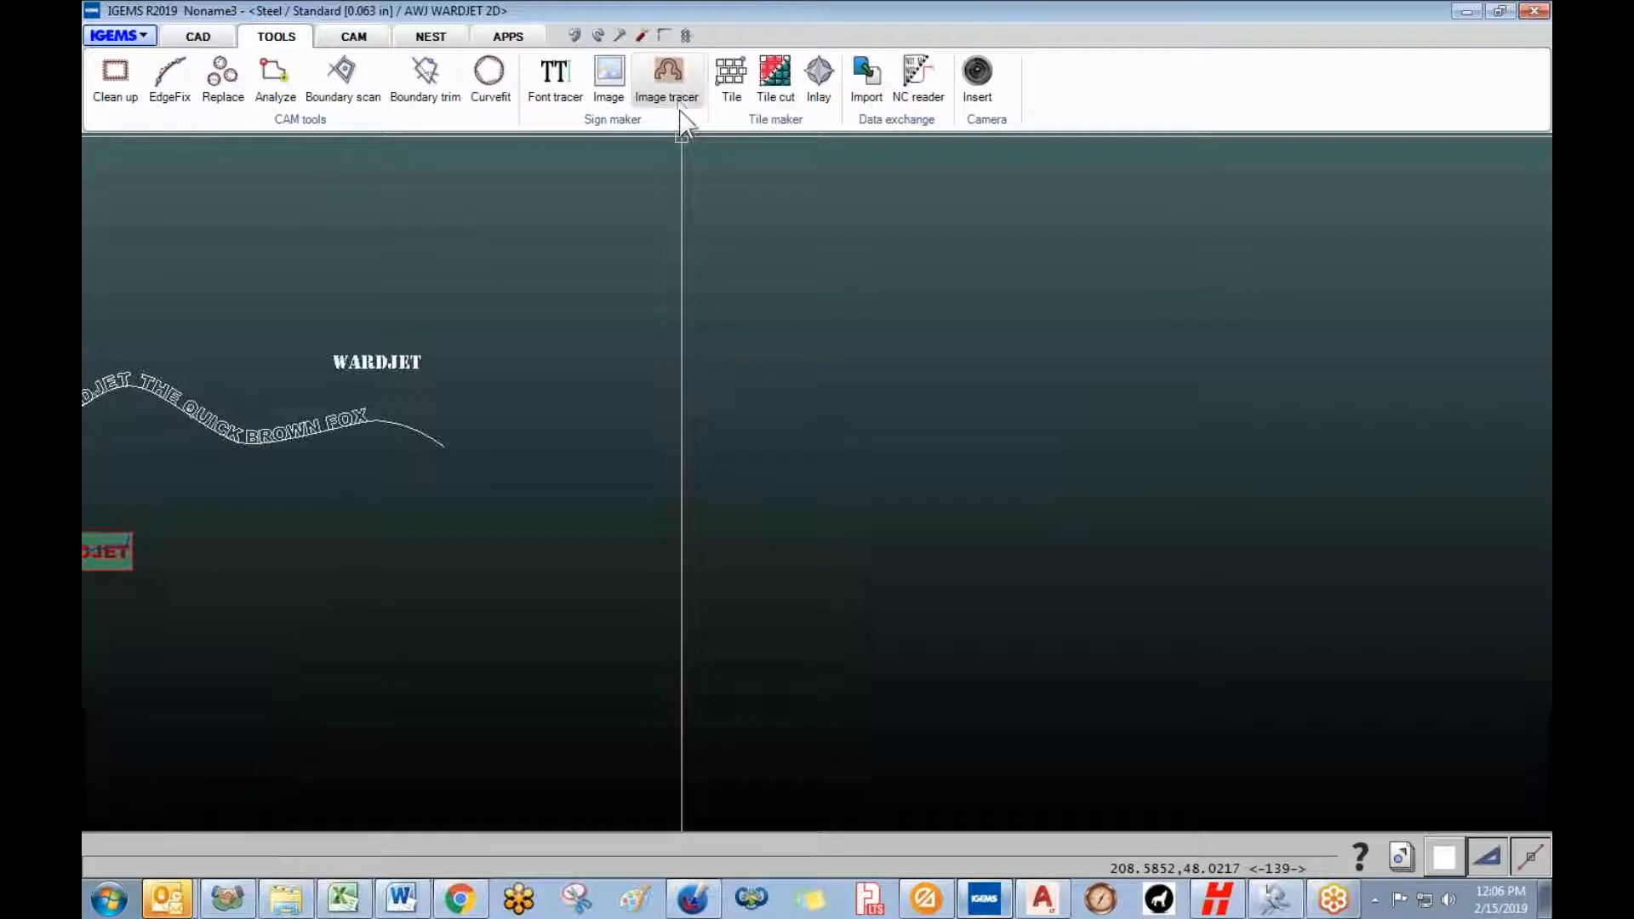
pyautogui.click(672, 81)
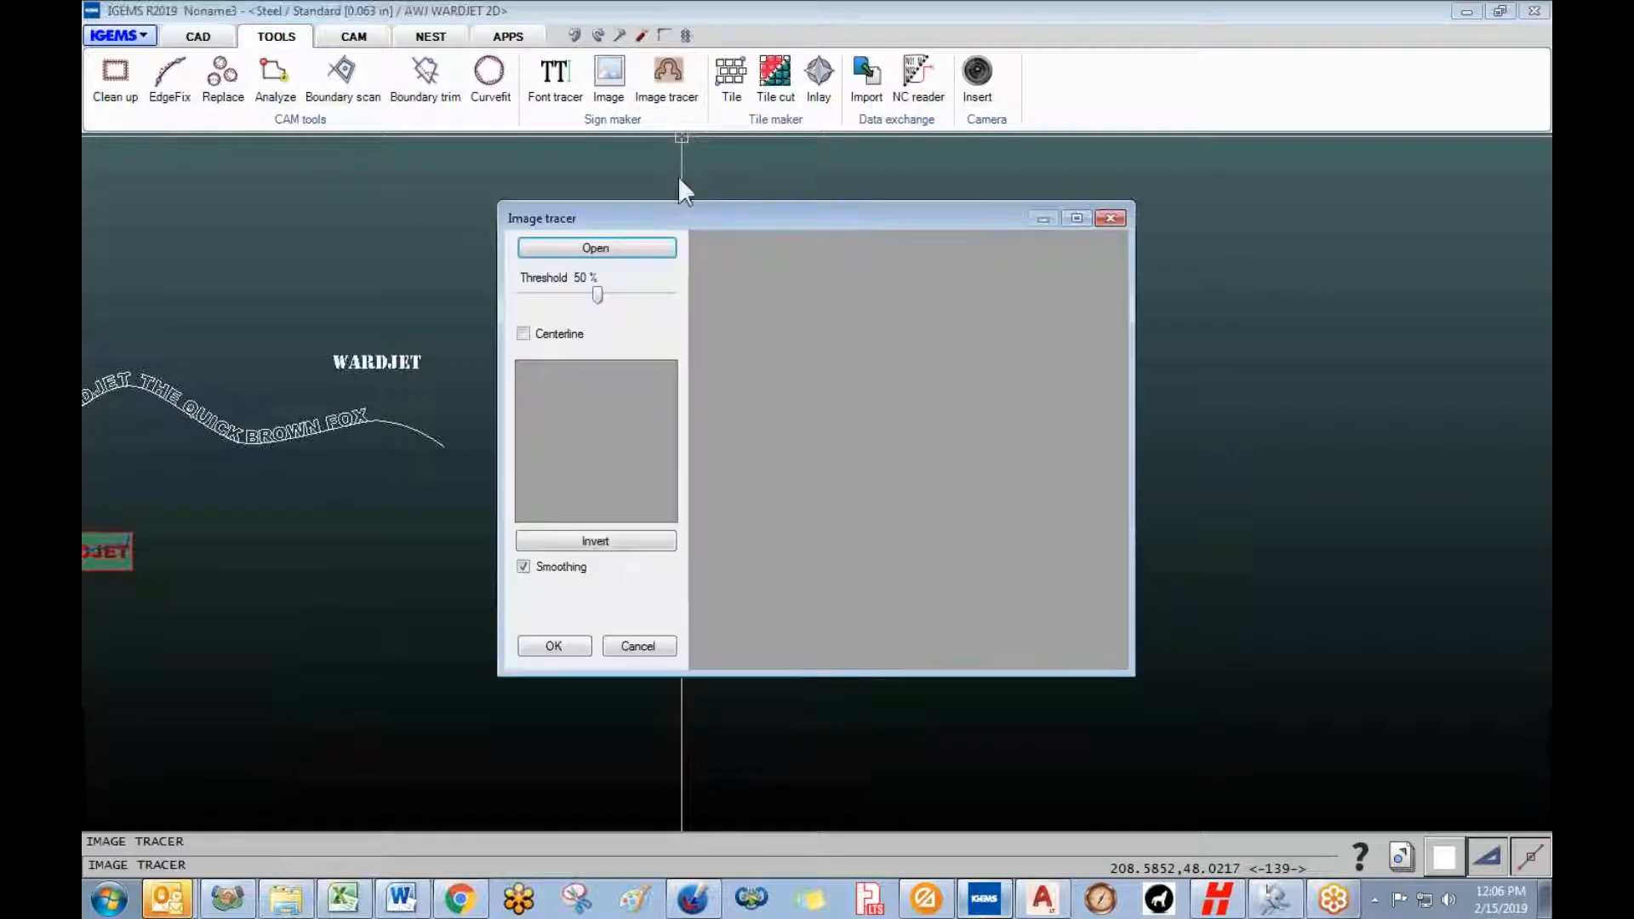
pyautogui.moveTo(697, 214); pyautogui.dragTo(661, 191)
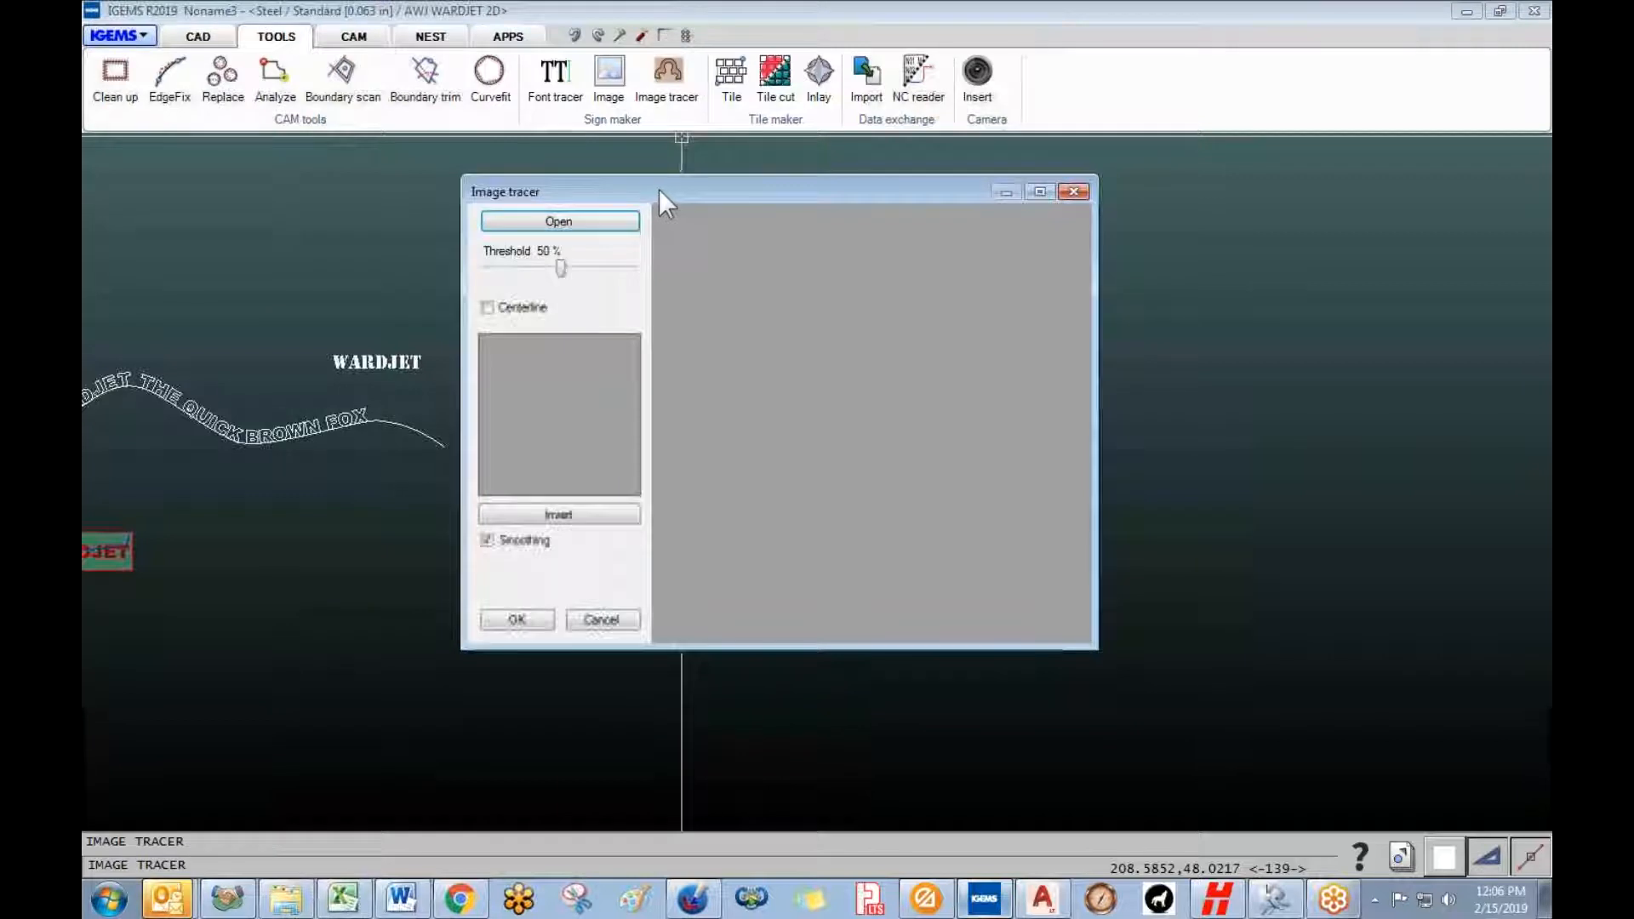
pyautogui.click(591, 222)
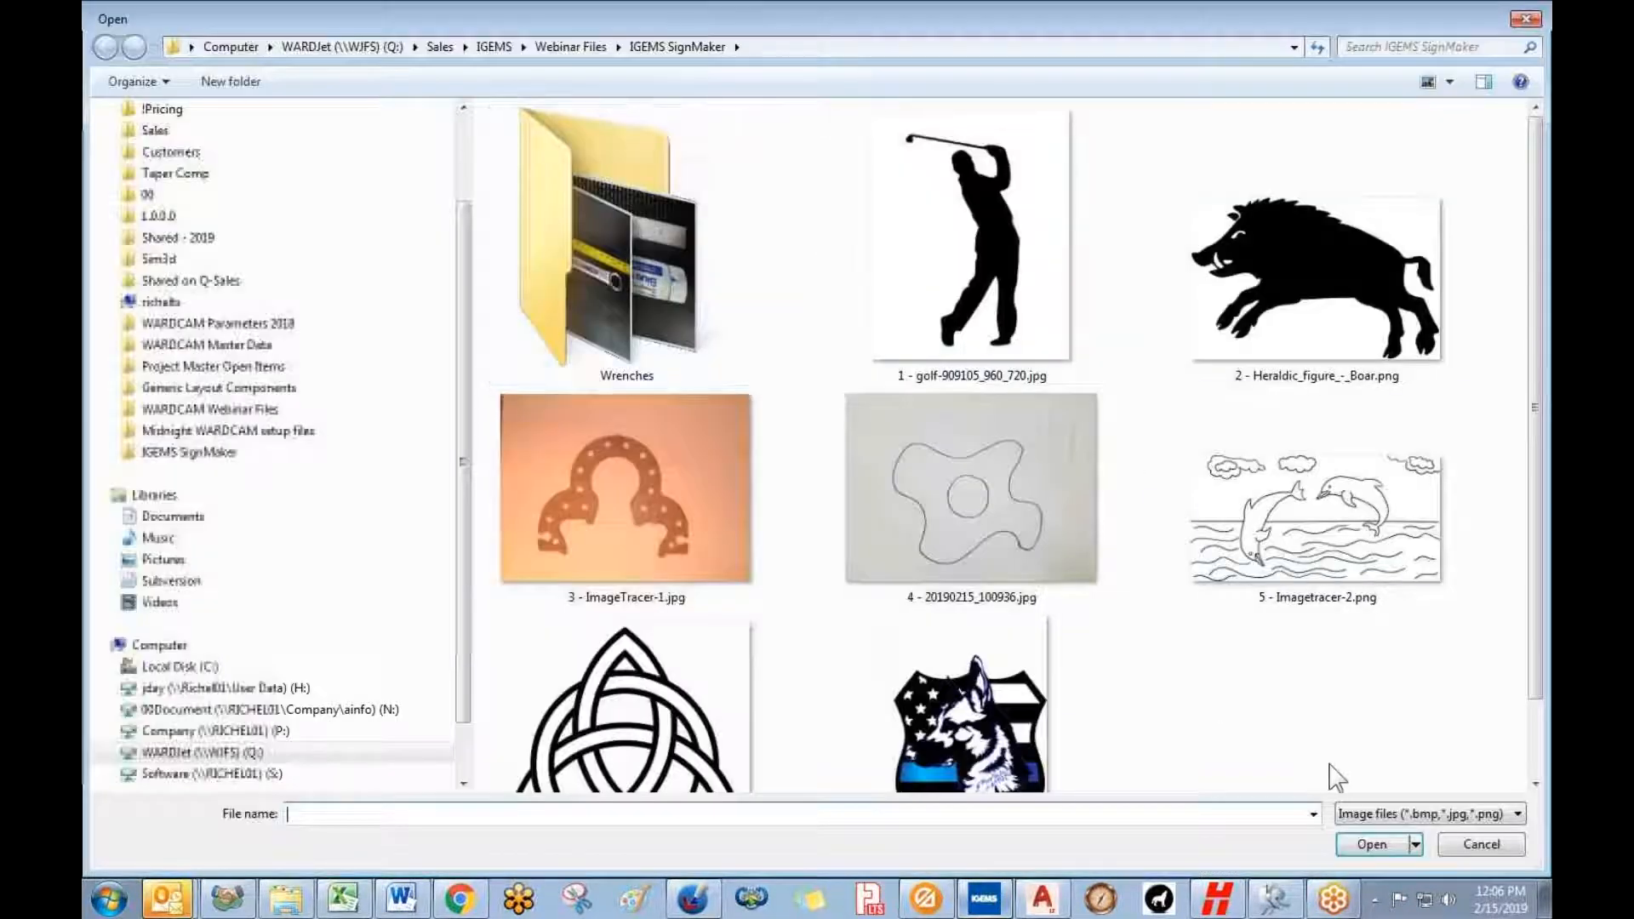
pyautogui.click(1518, 815)
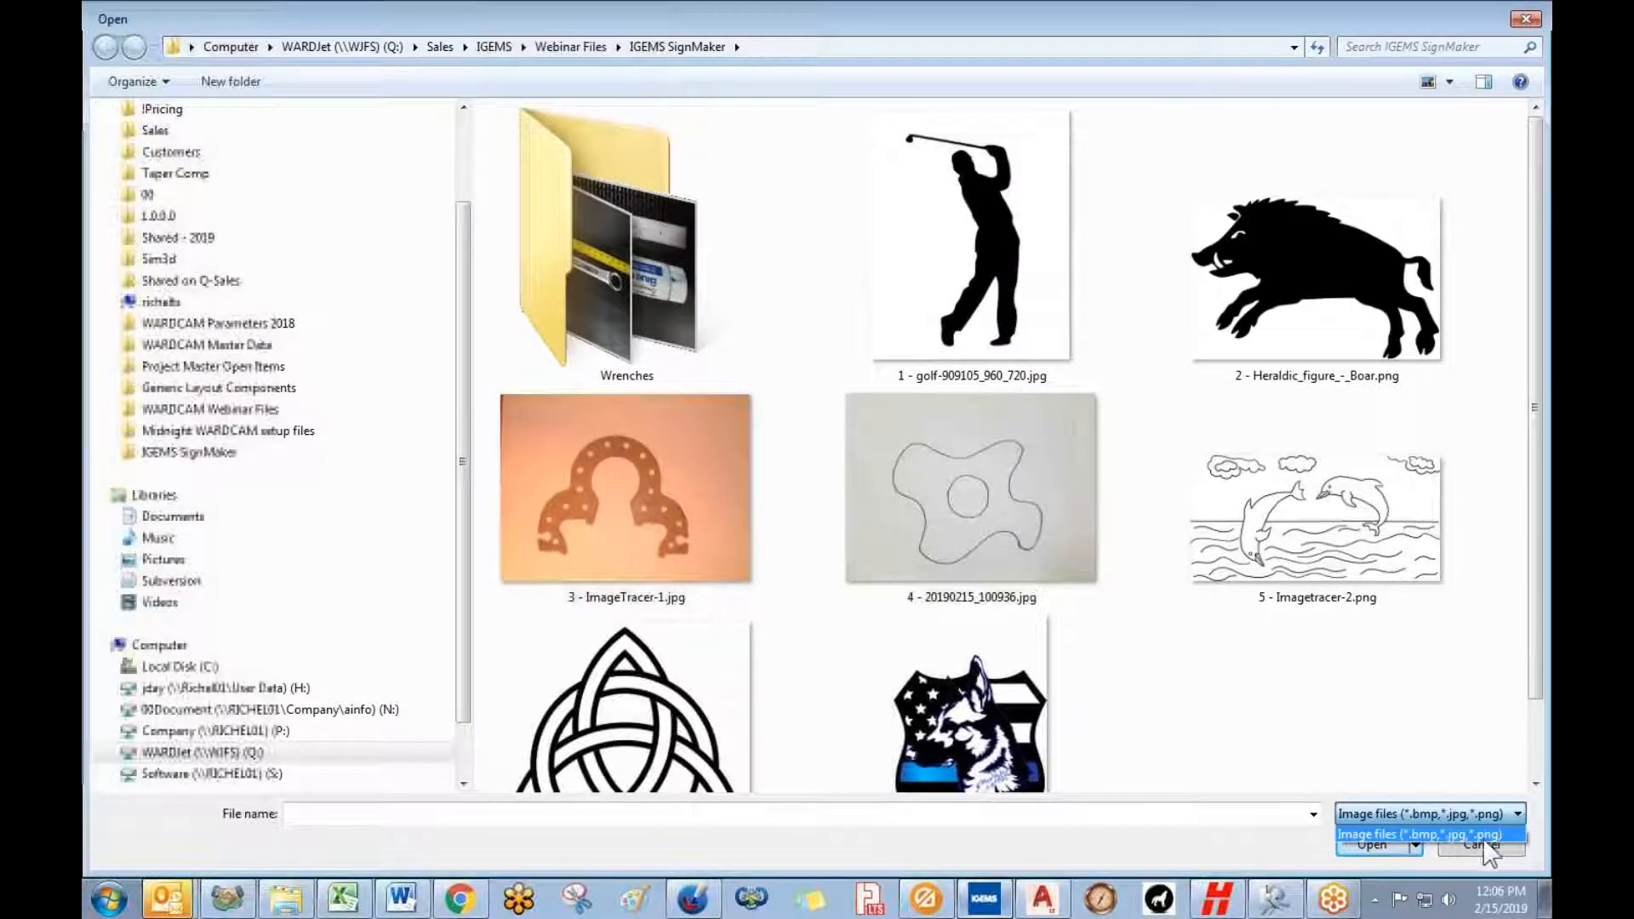
pyautogui.click(1542, 691)
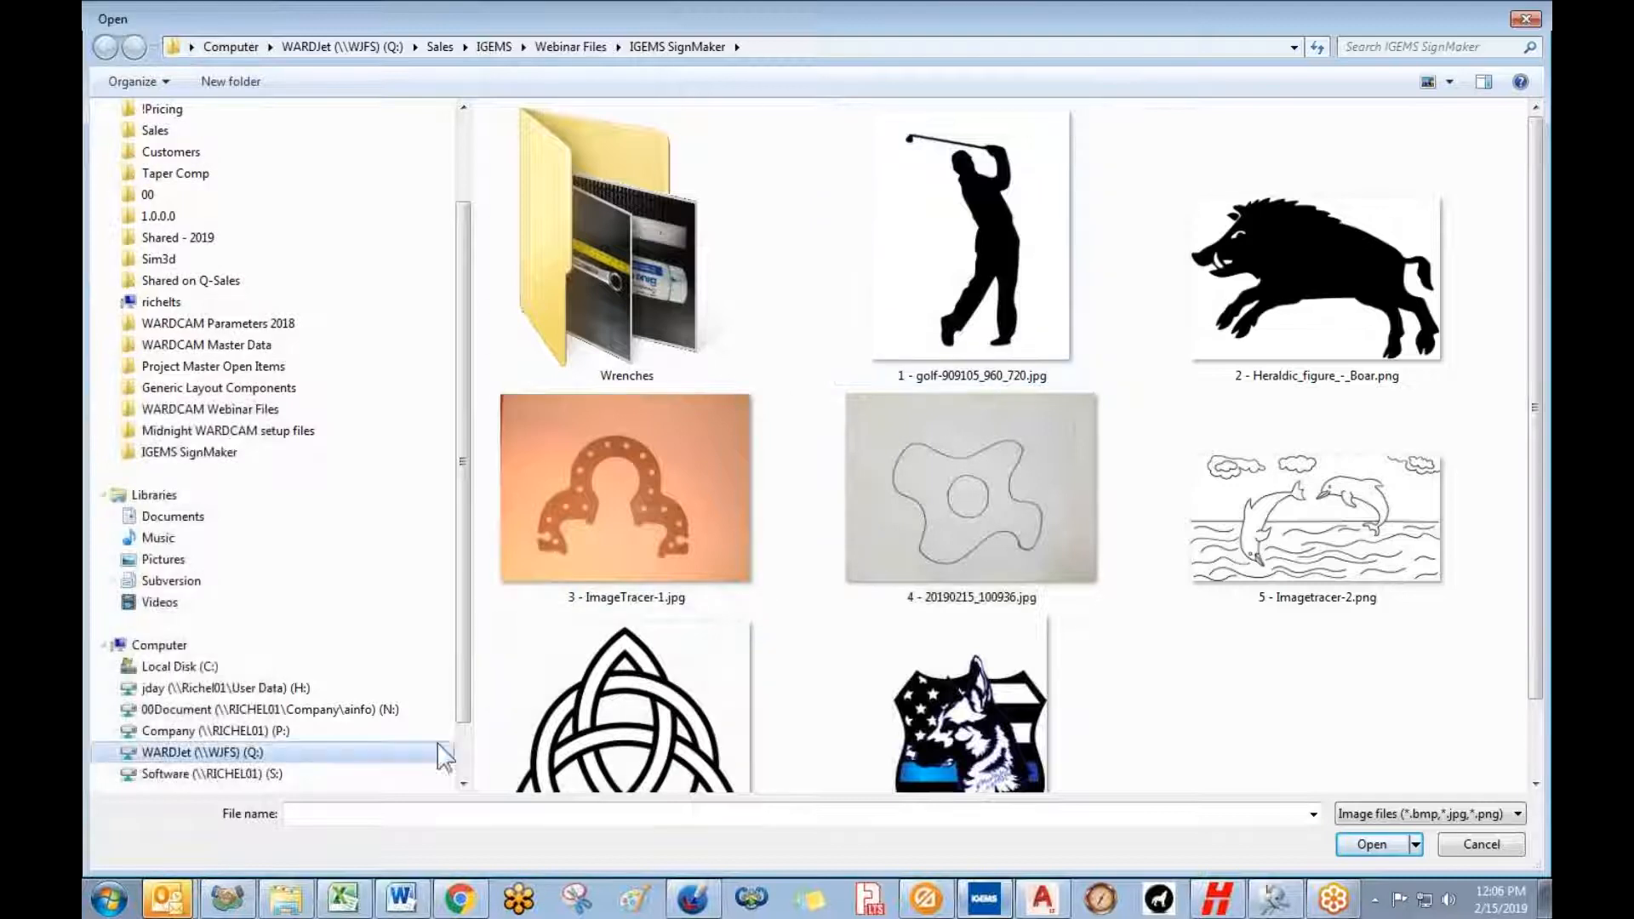
# - Switch to Chrome and review the color and size filters and the silhouettes in the image search for leprechaun png free
pyautogui.click(460, 902)
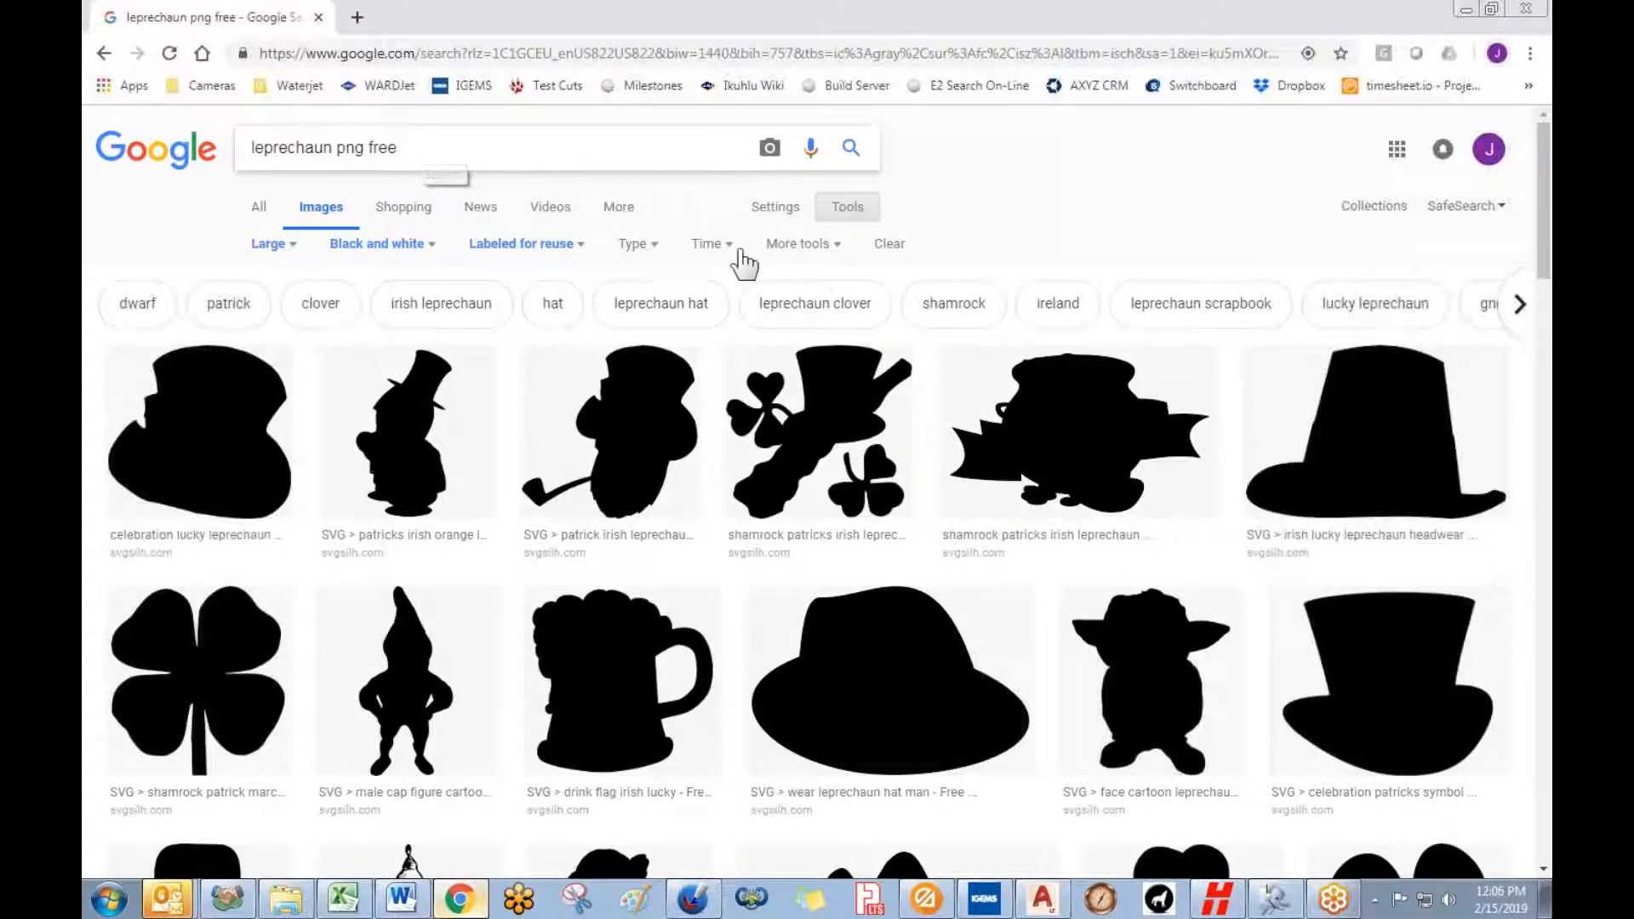
pyautogui.click(831, 249)
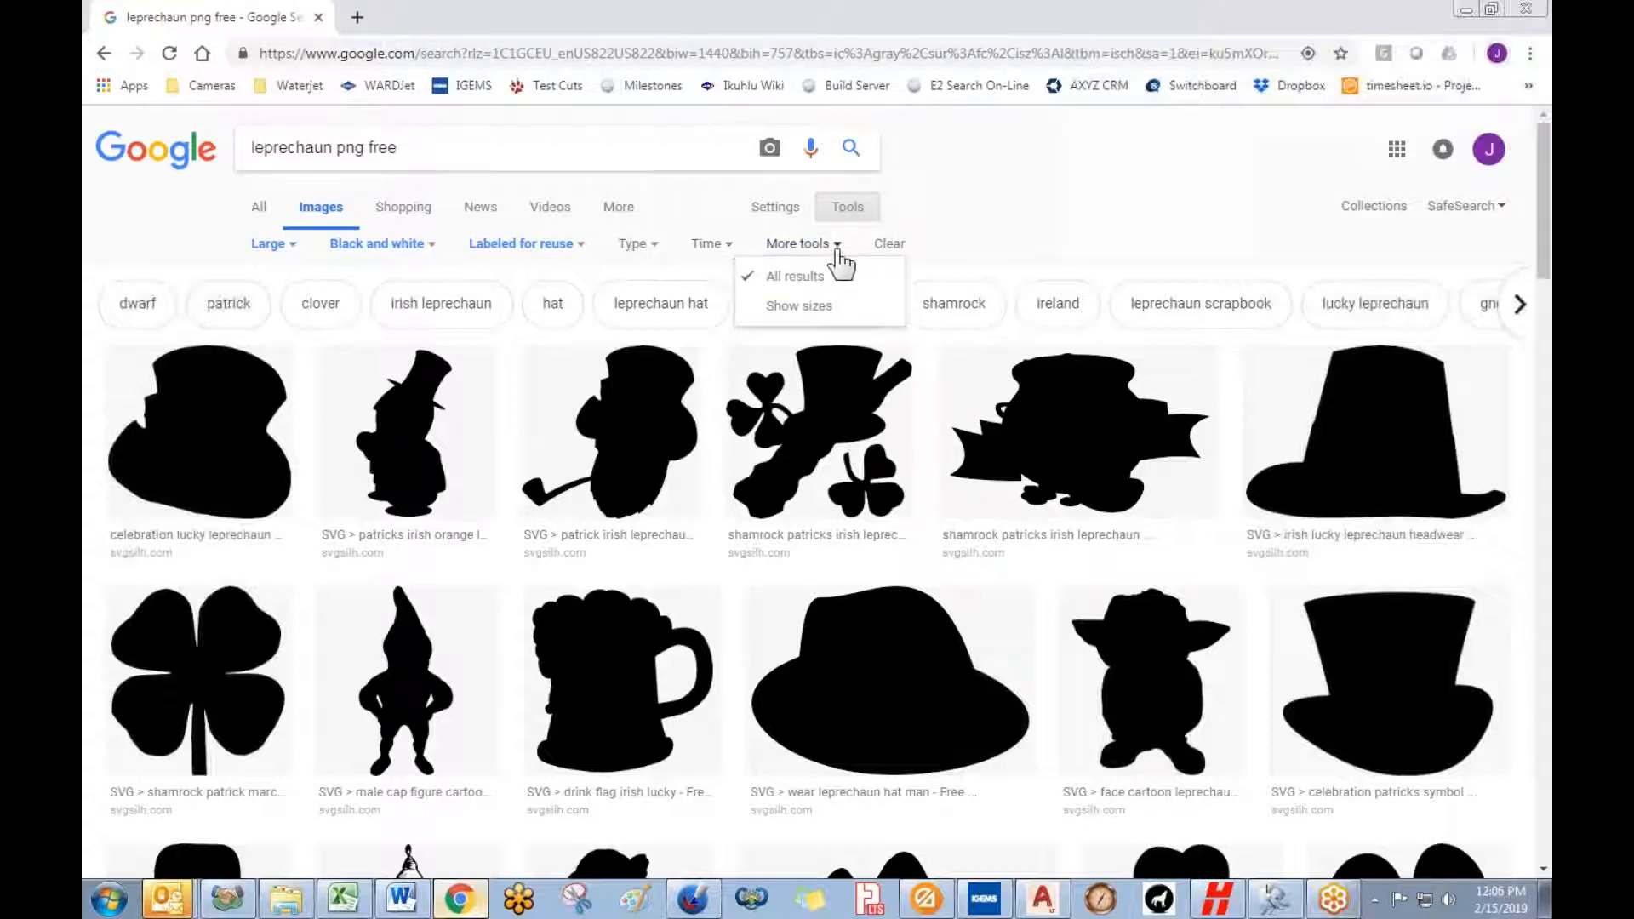
pyautogui.click(838, 249)
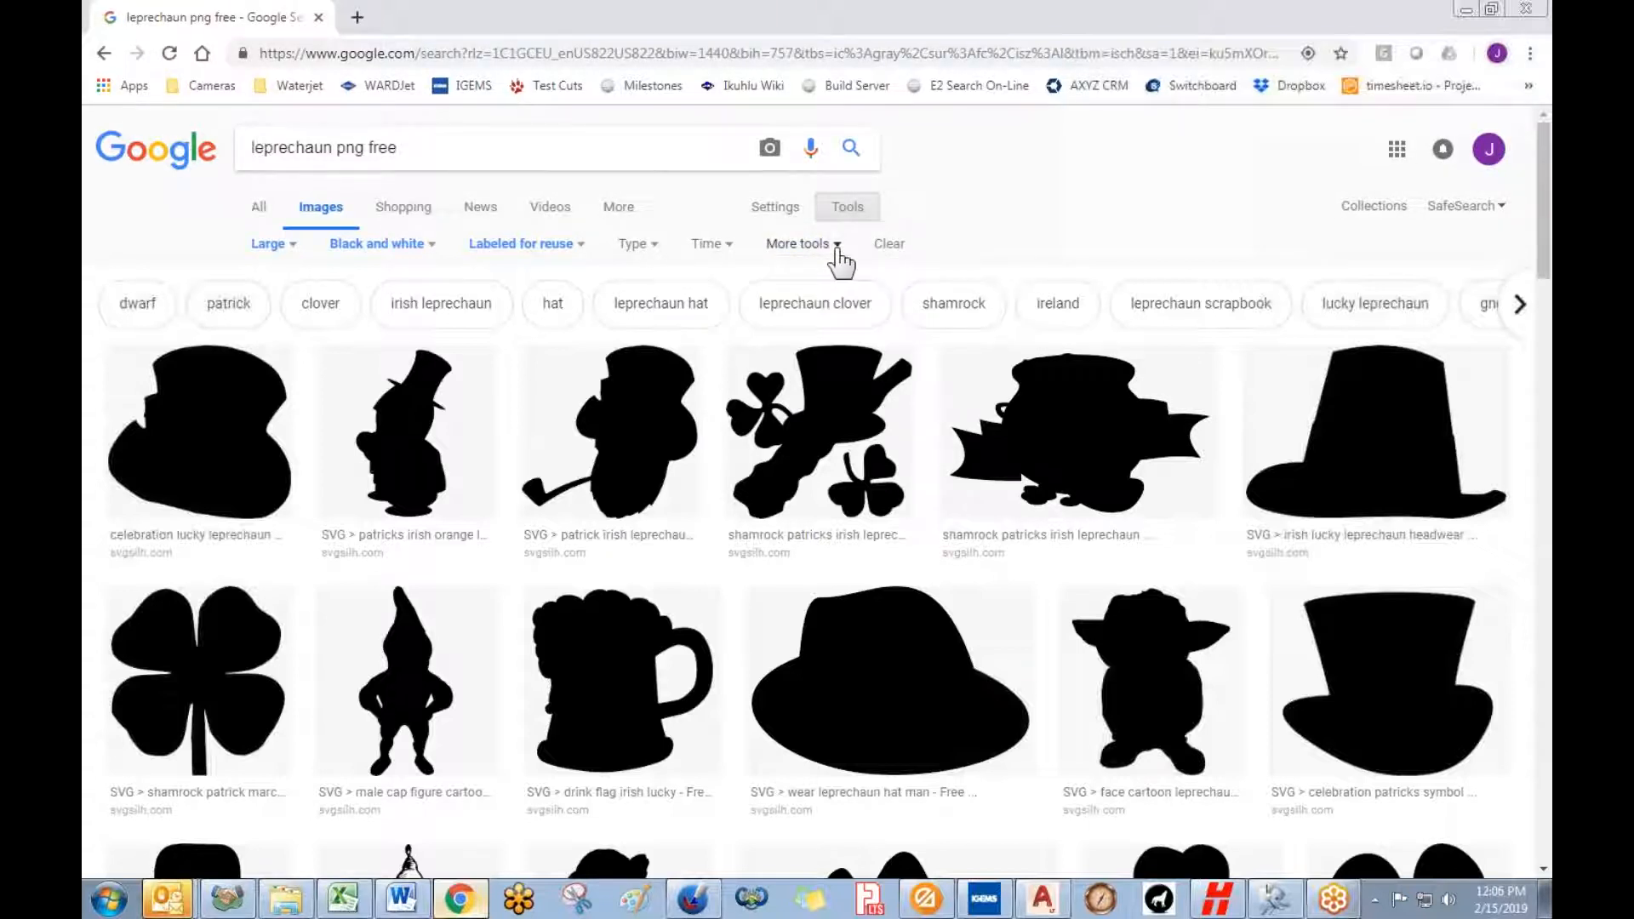
pyautogui.click(433, 248)
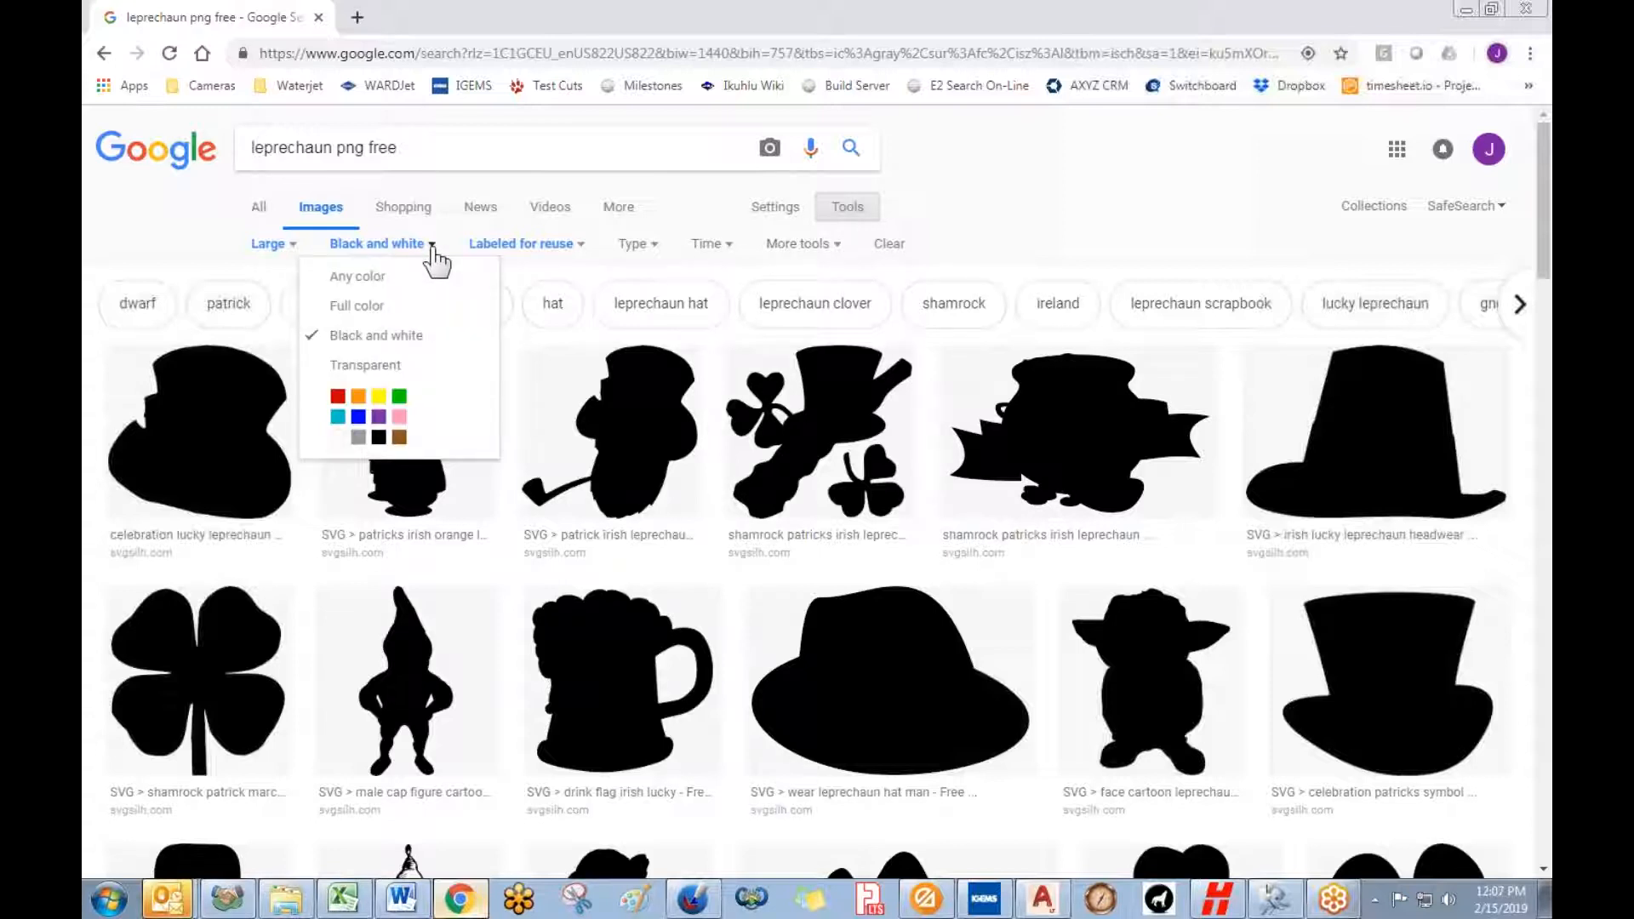
pyautogui.click(293, 247)
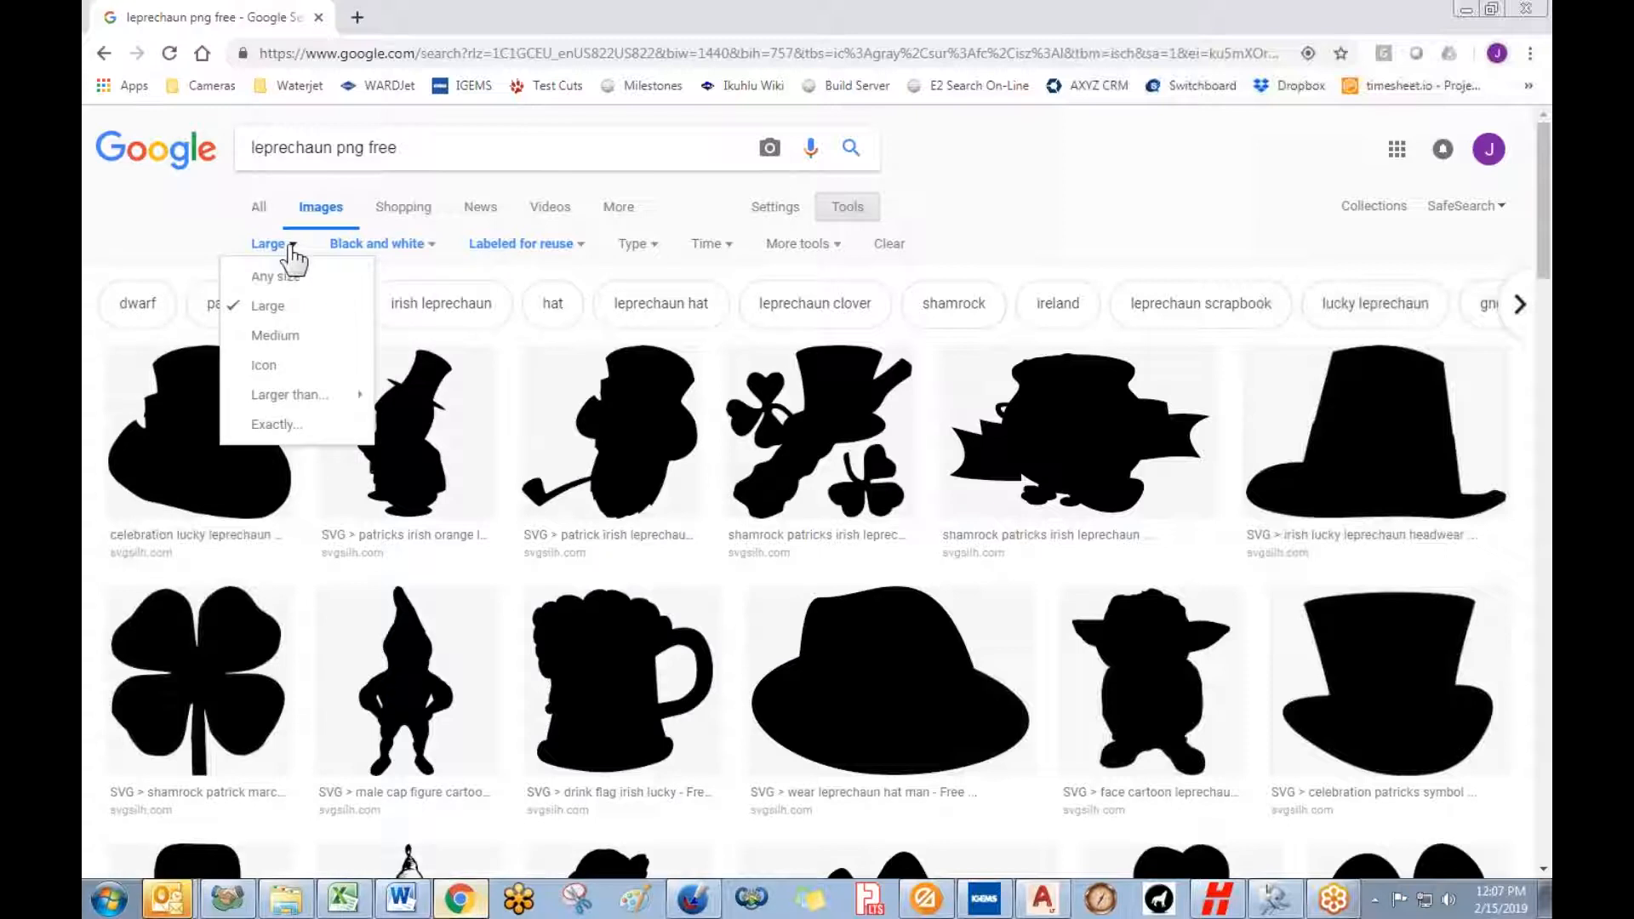
pyautogui.click(293, 248)
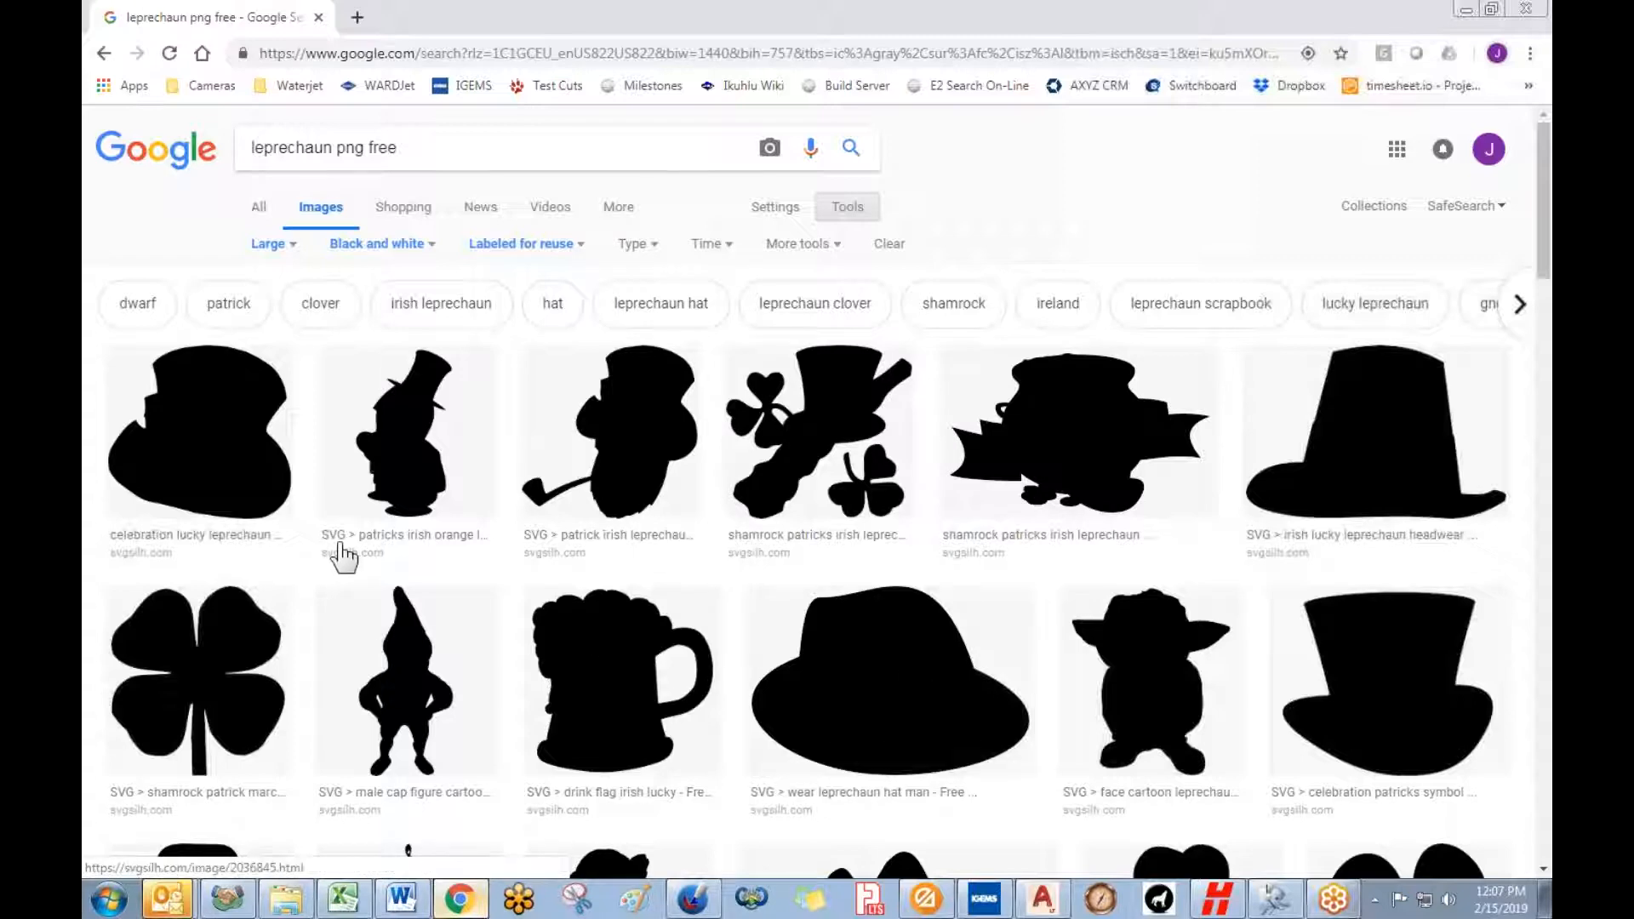
pyautogui.scroll(-4, 346, 554)
pyautogui.scroll(-15, 347, 554)
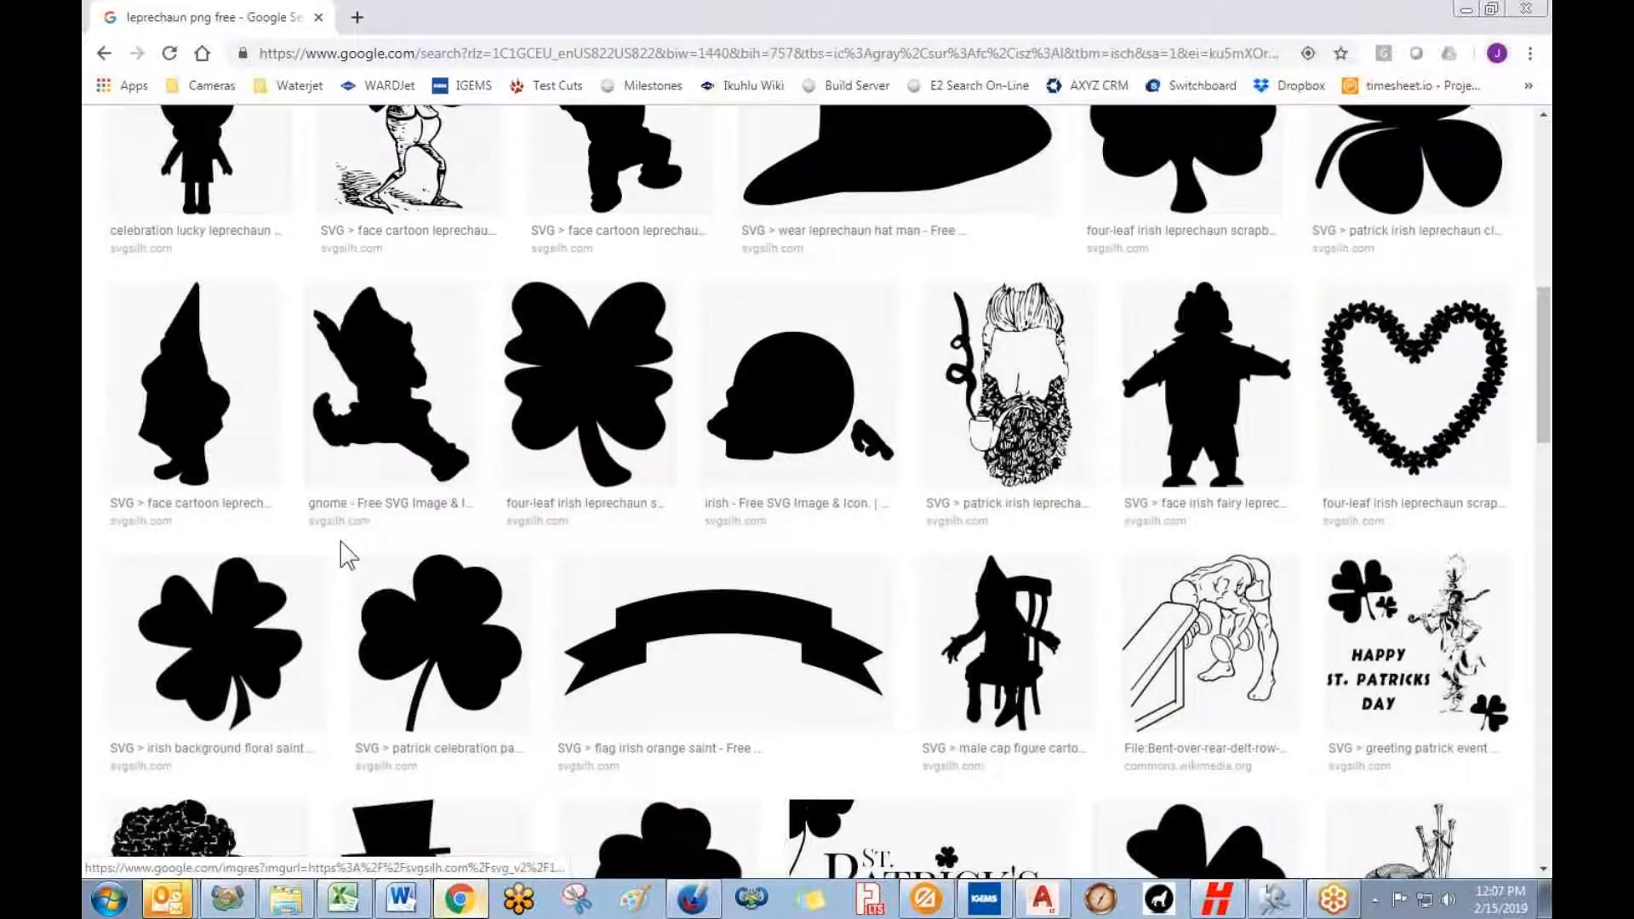
pyautogui.scroll(6, 440, 621)
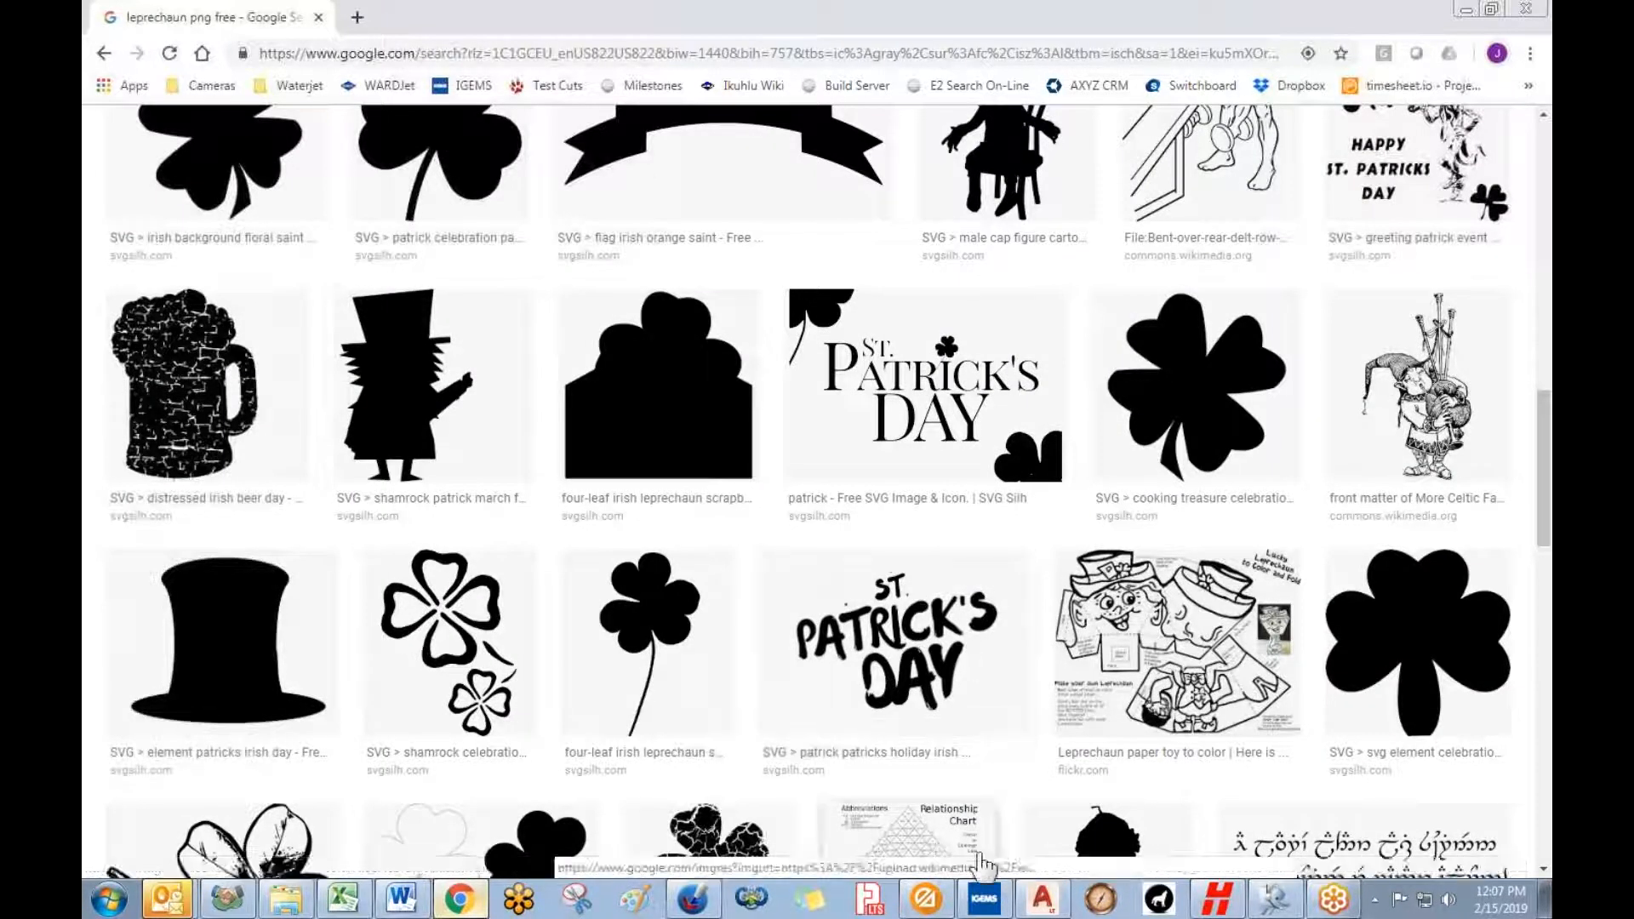
# - Switch back to IGEMS, load 1 - golf-909105_960_720.jpg into Image tracer, and maximize the tracer window
pyautogui.click(983, 899)
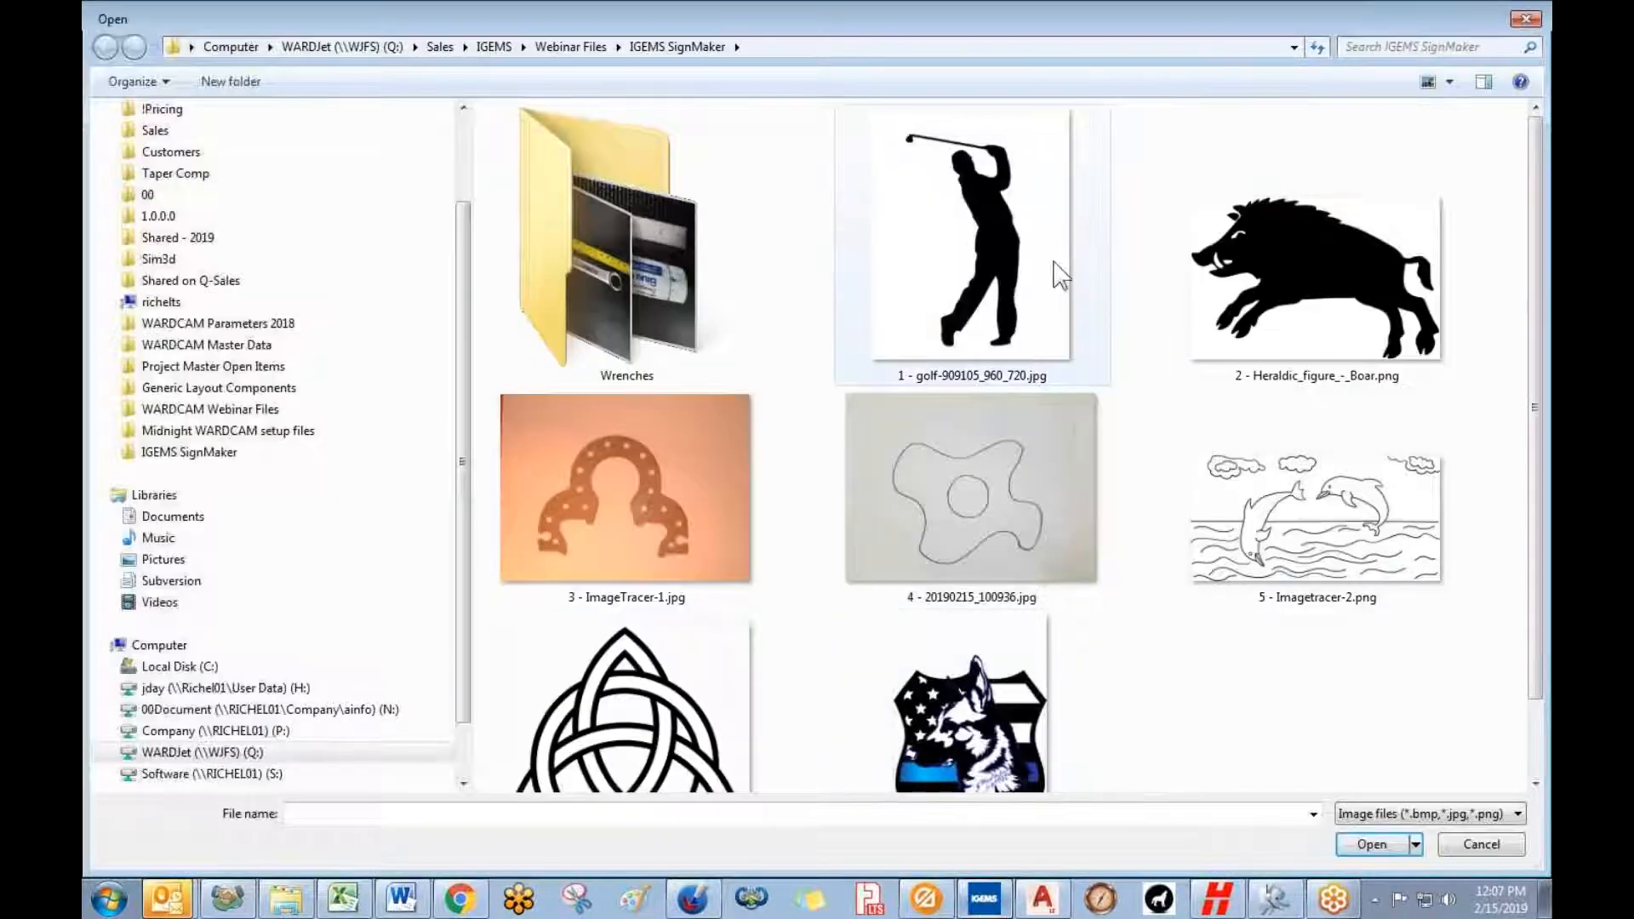
pyautogui.click(1007, 241)
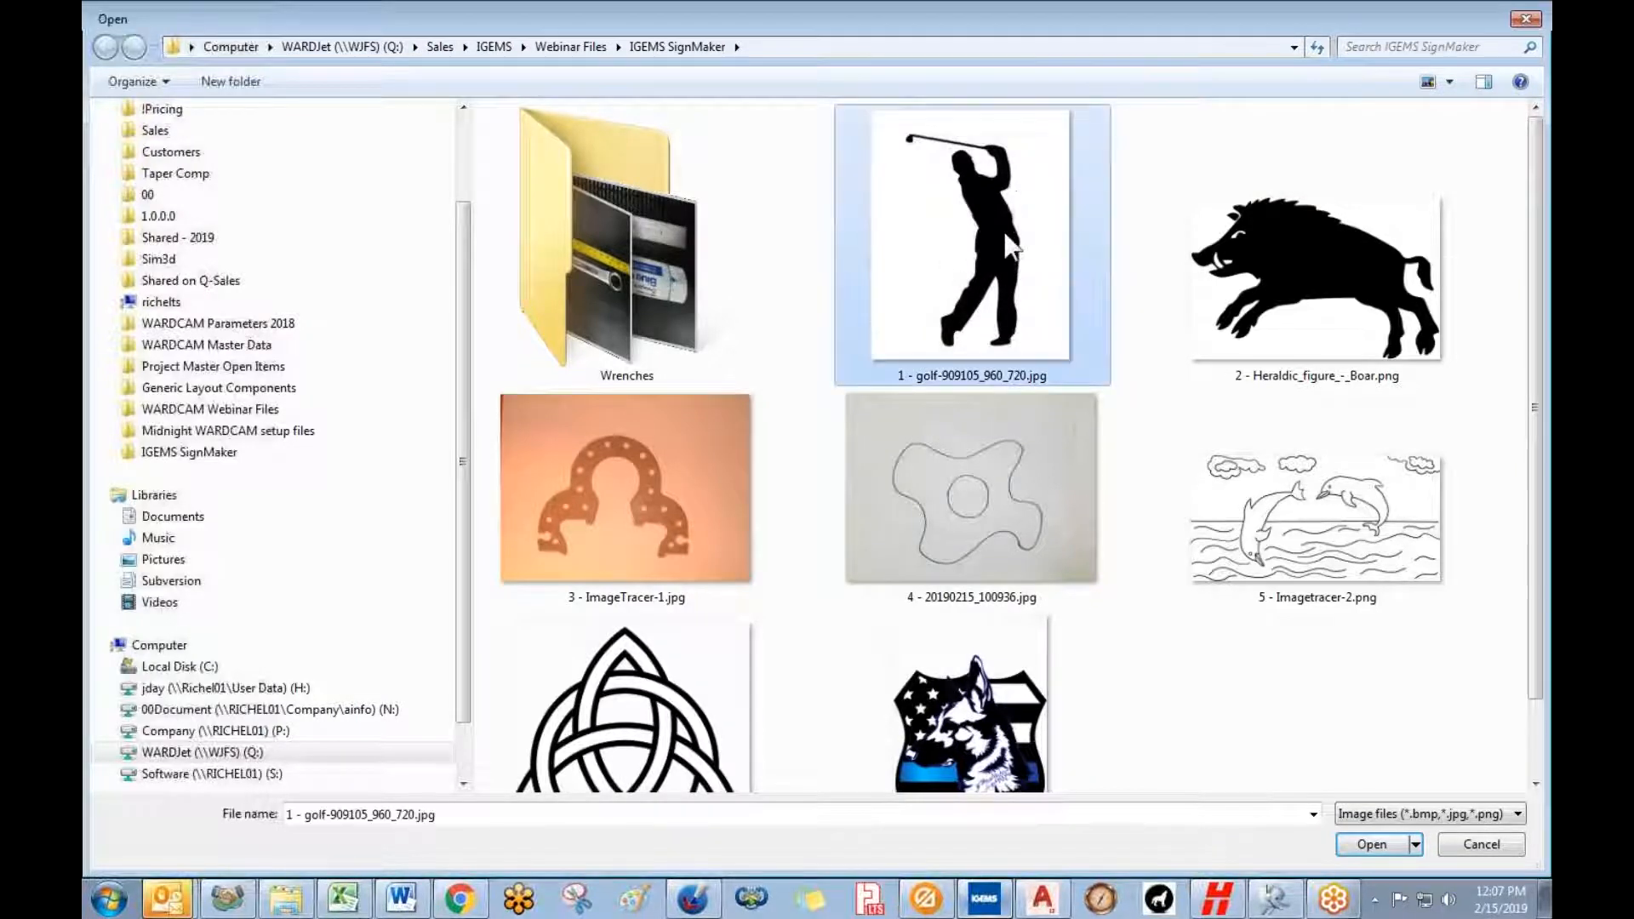
pyautogui.click(1372, 845)
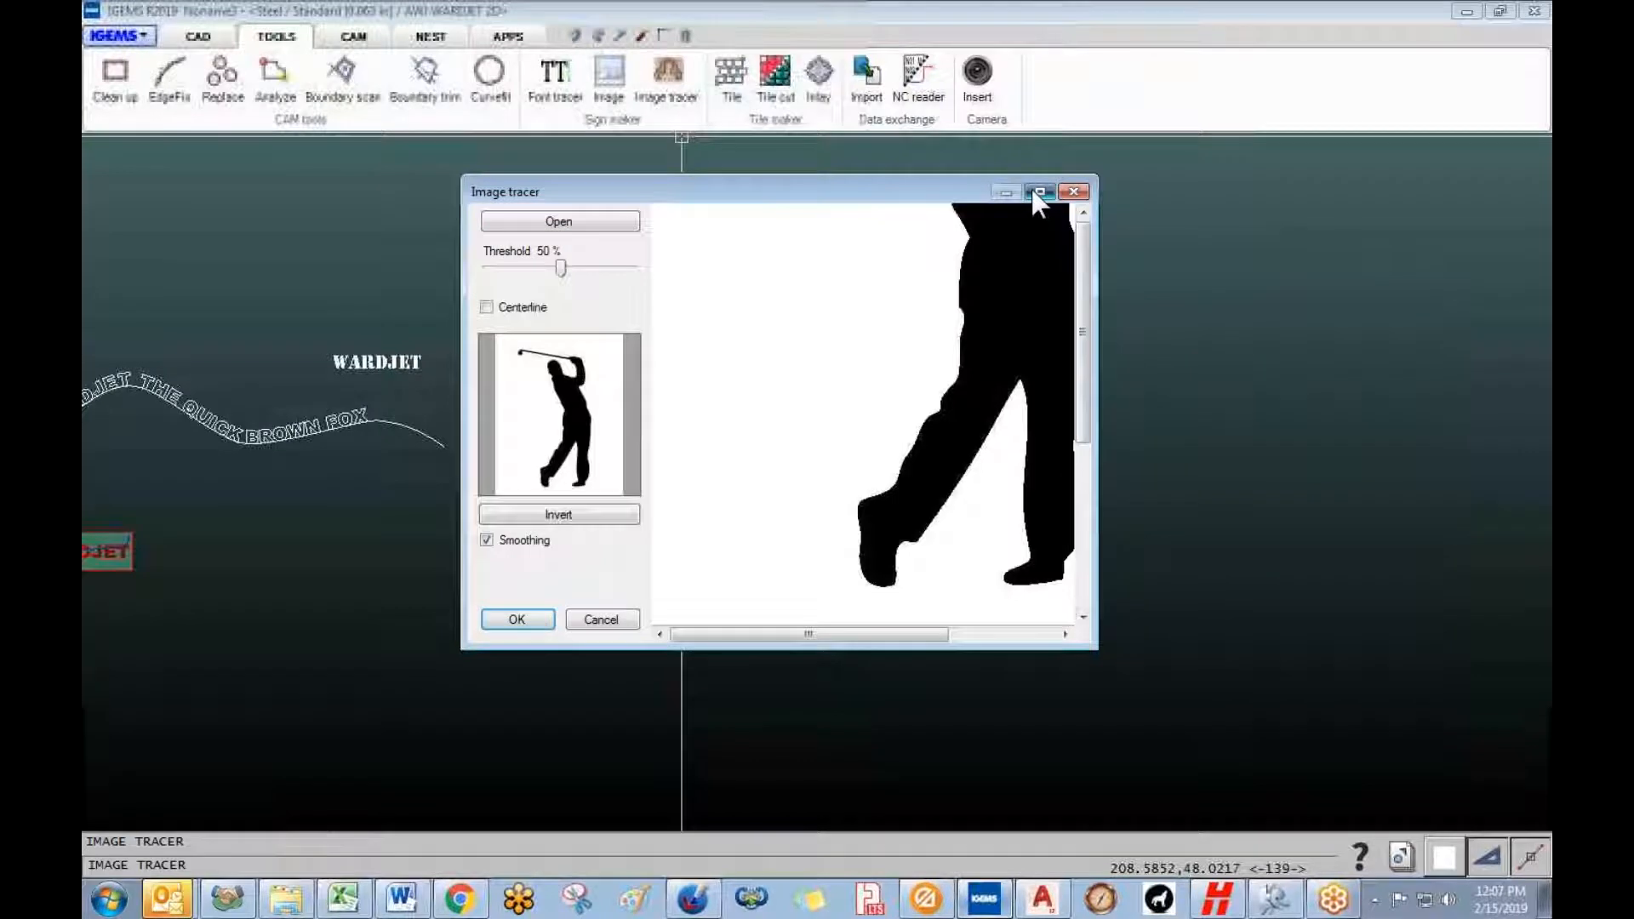
pyautogui.click(1040, 193)
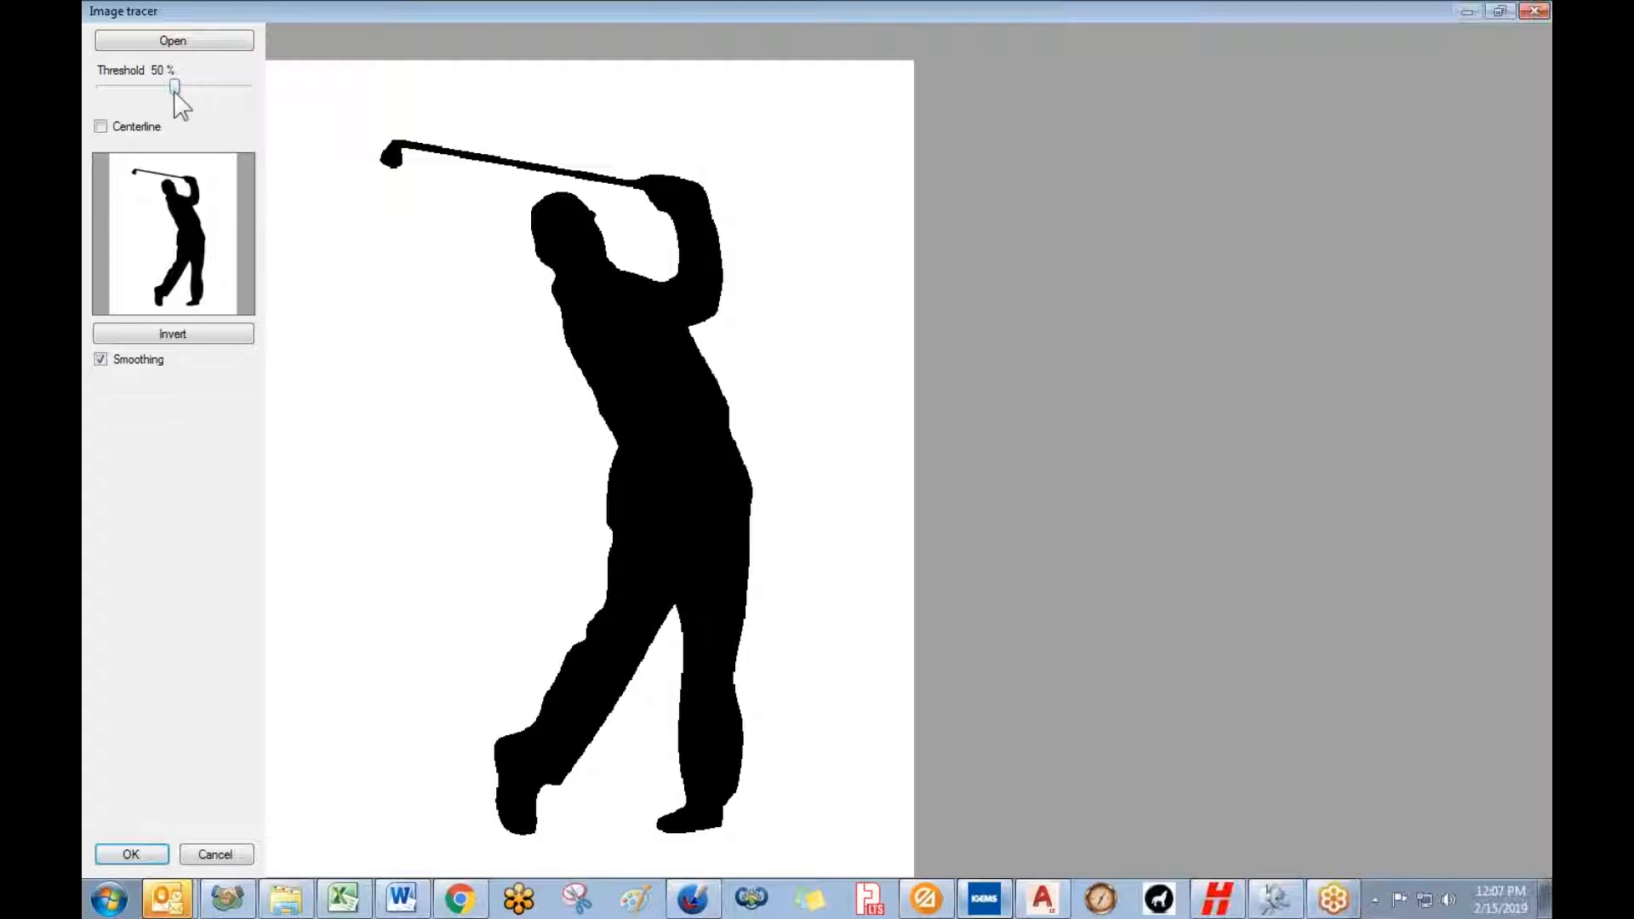
# - Try the 50 % threshold and inverted colors on the golfer image, returning to the black figure on white
pyautogui.moveTo(161, 88)
pyautogui.mouseDown()
pyautogui.moveTo(126, 88)
pyautogui.moveTo(176, 90)
pyautogui.mouseUp()
pyautogui.click(221, 341)
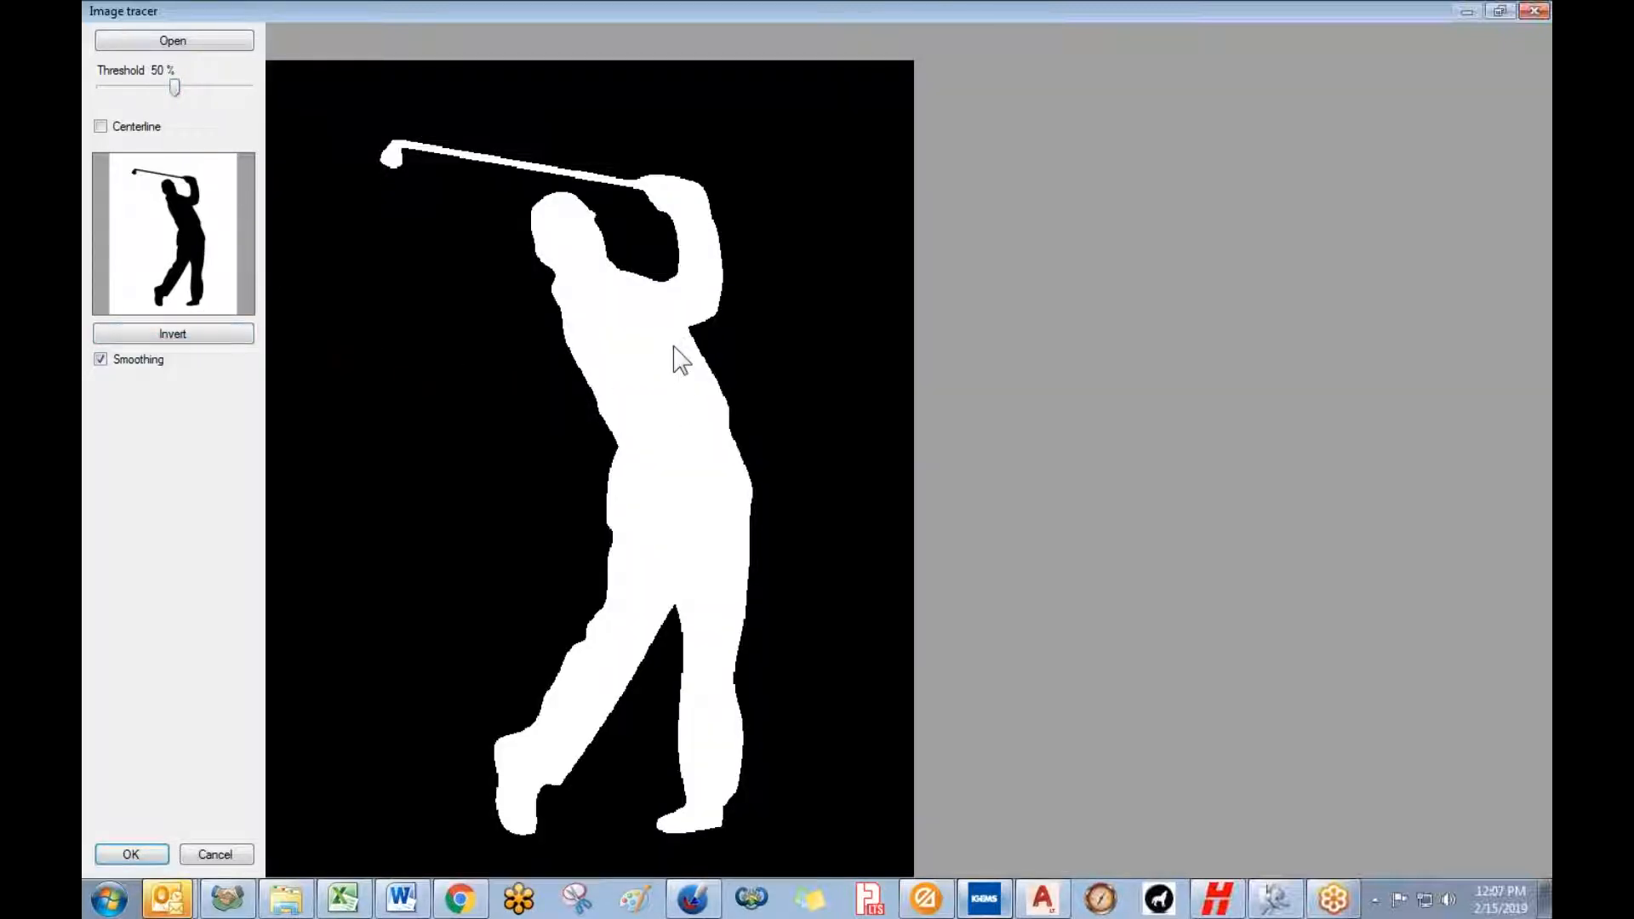
pyautogui.click(192, 336)
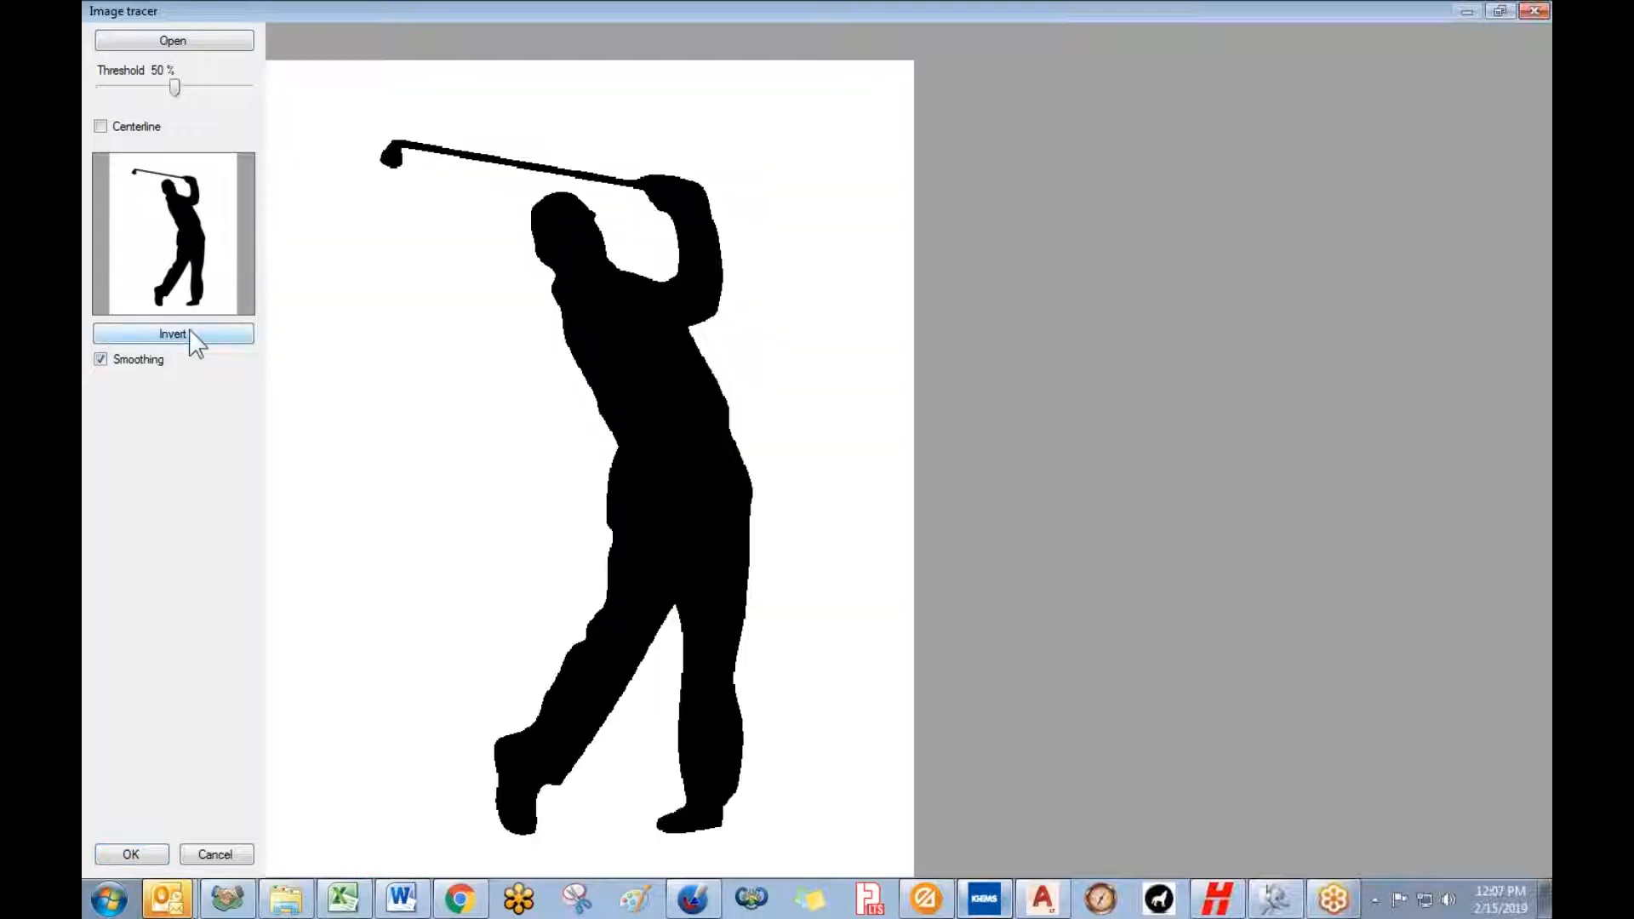
pyautogui.click(195, 336)
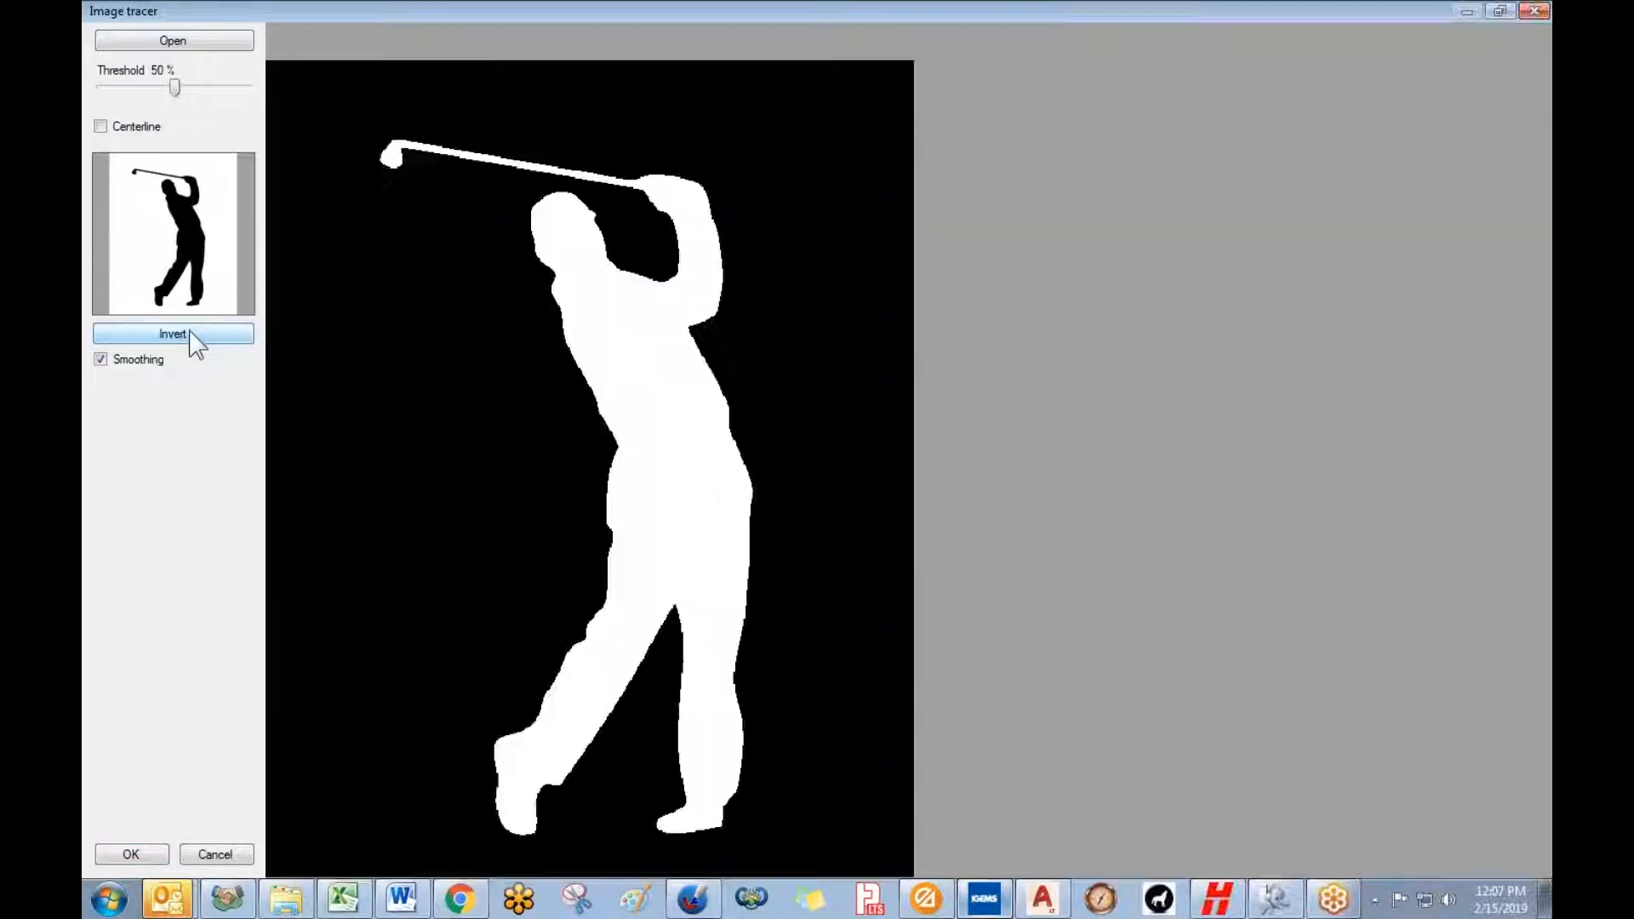
pyautogui.click(194, 335)
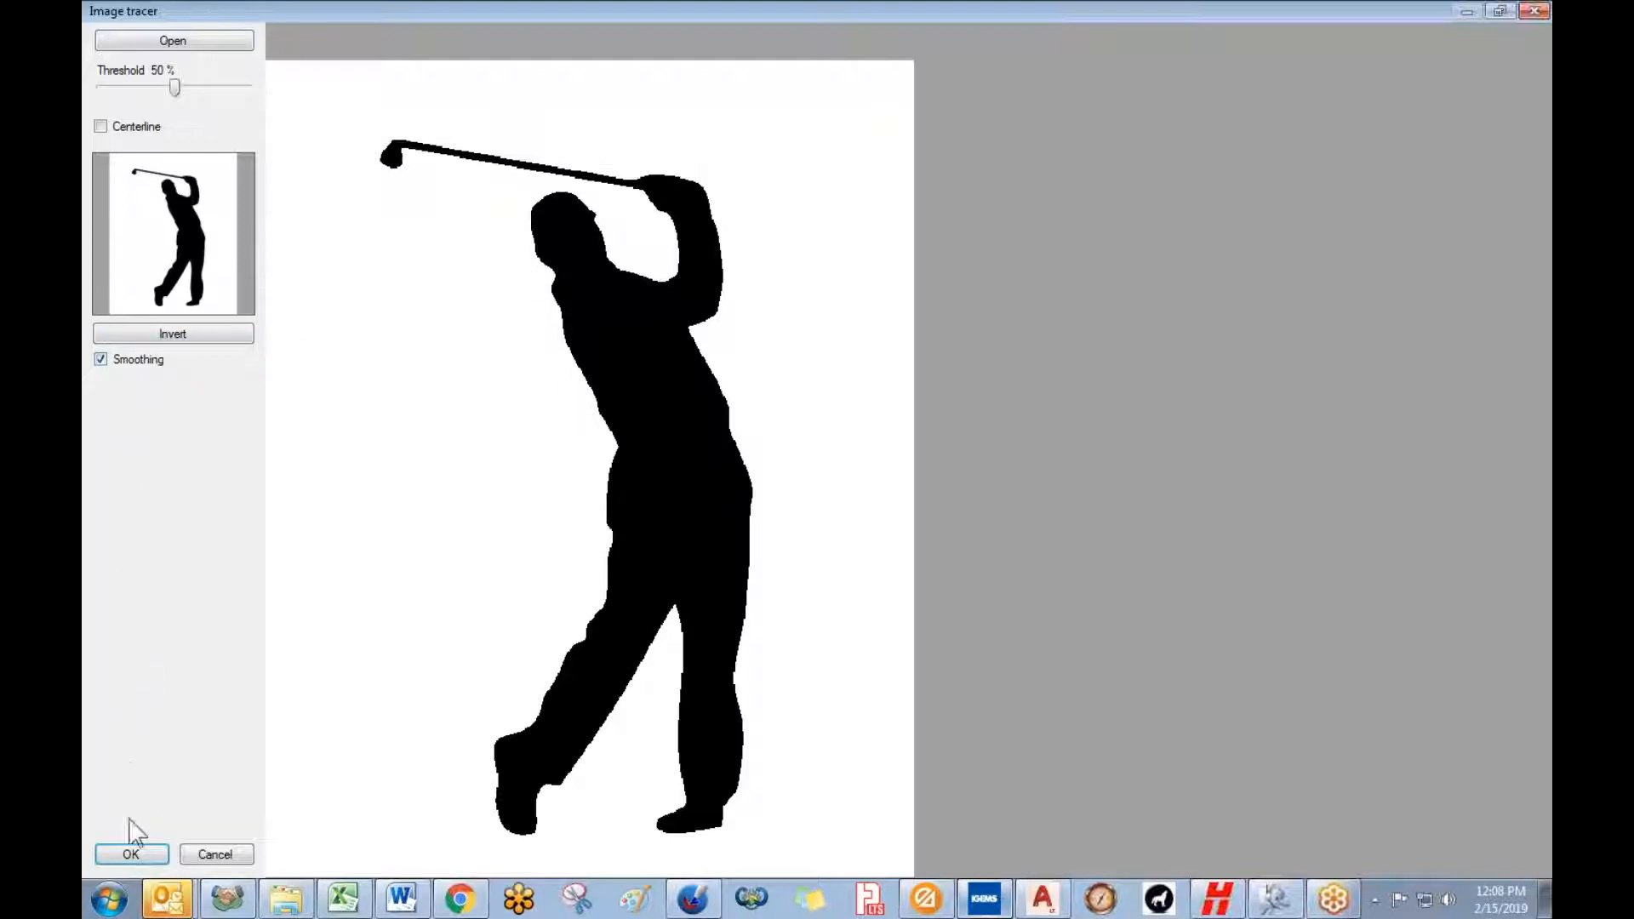
# - Trace the golfer image with smoothing on and place its outline to the right of the WARDJET stencil text
pyautogui.click(132, 854)
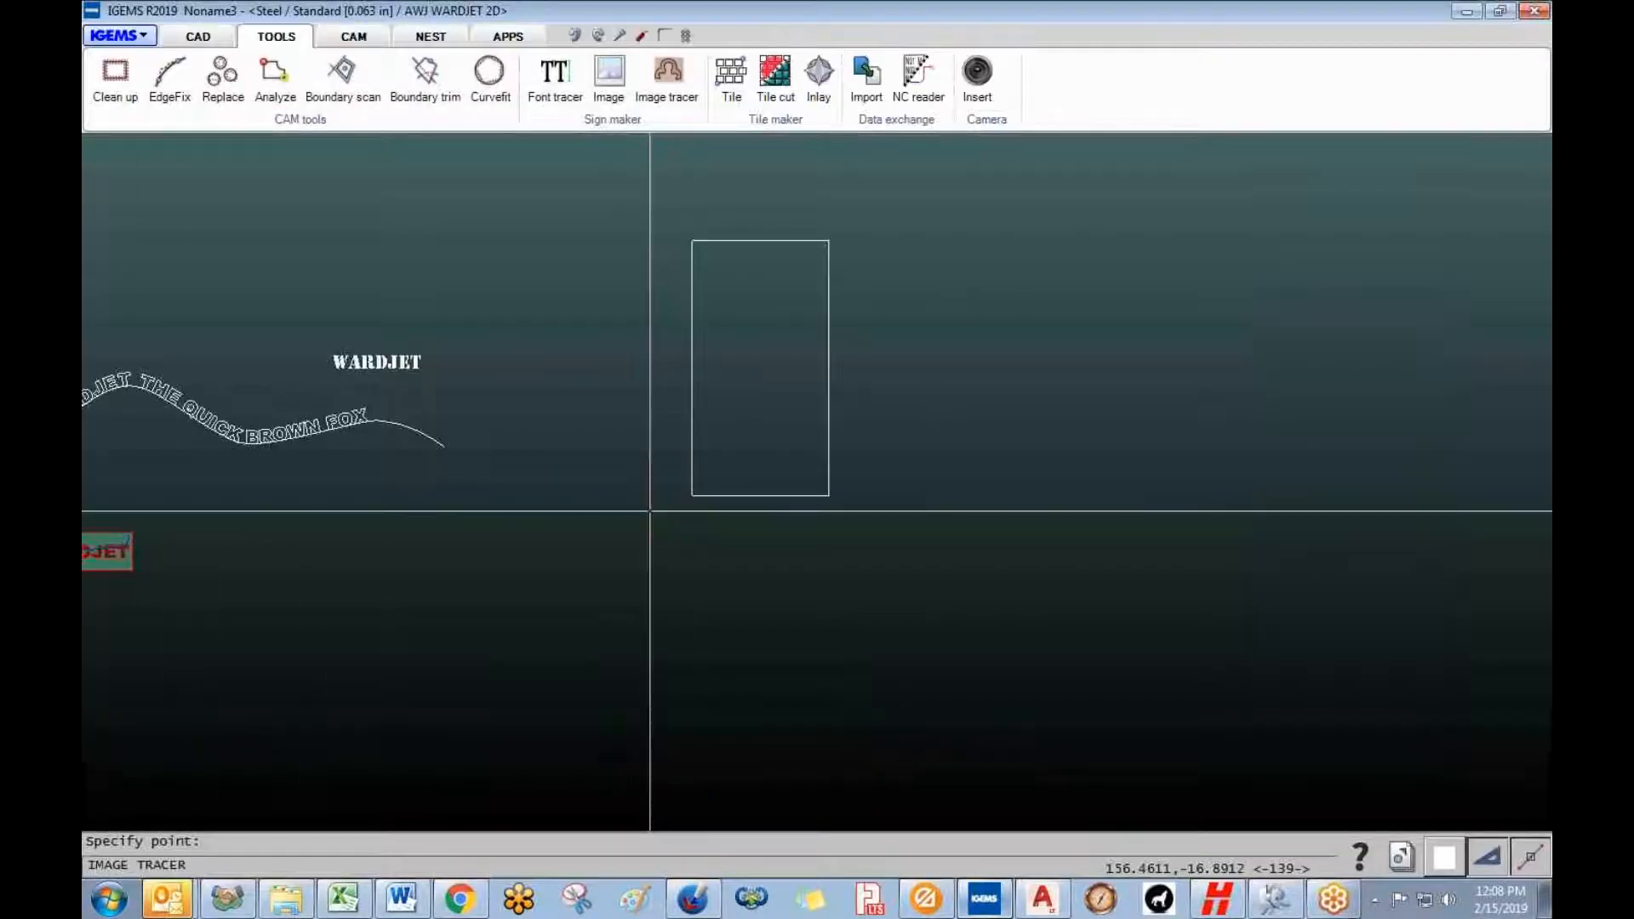
pyautogui.click(714, 504)
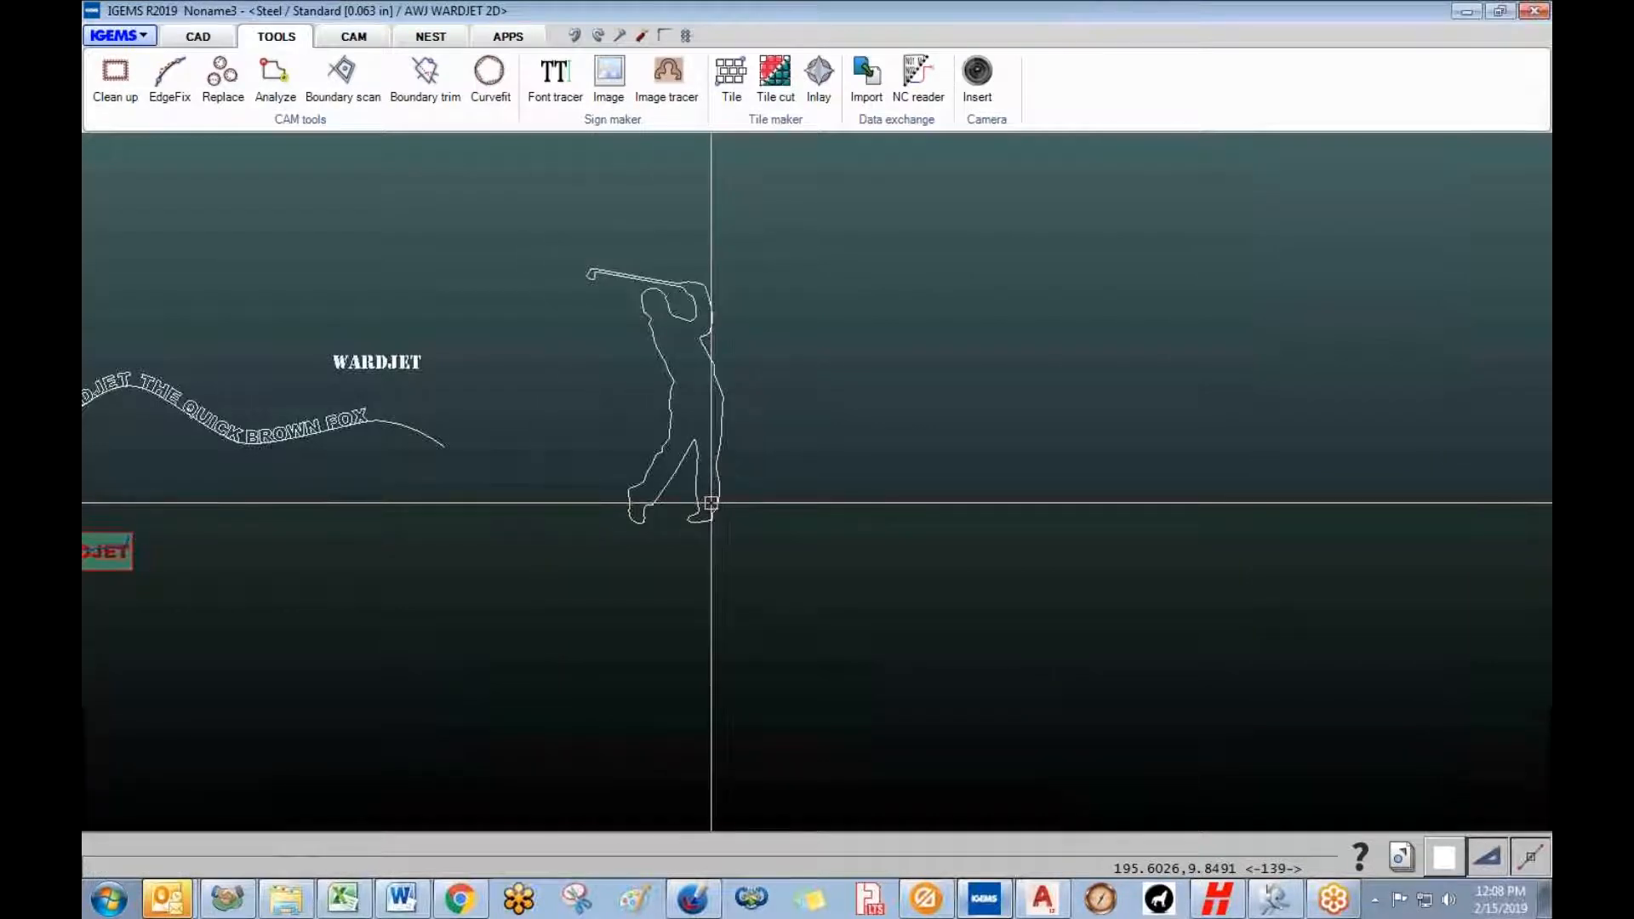
pyautogui.scroll(5, 732, 459)
pyautogui.scroll(-3, 762, 409)
pyautogui.scroll(4, 605, 365)
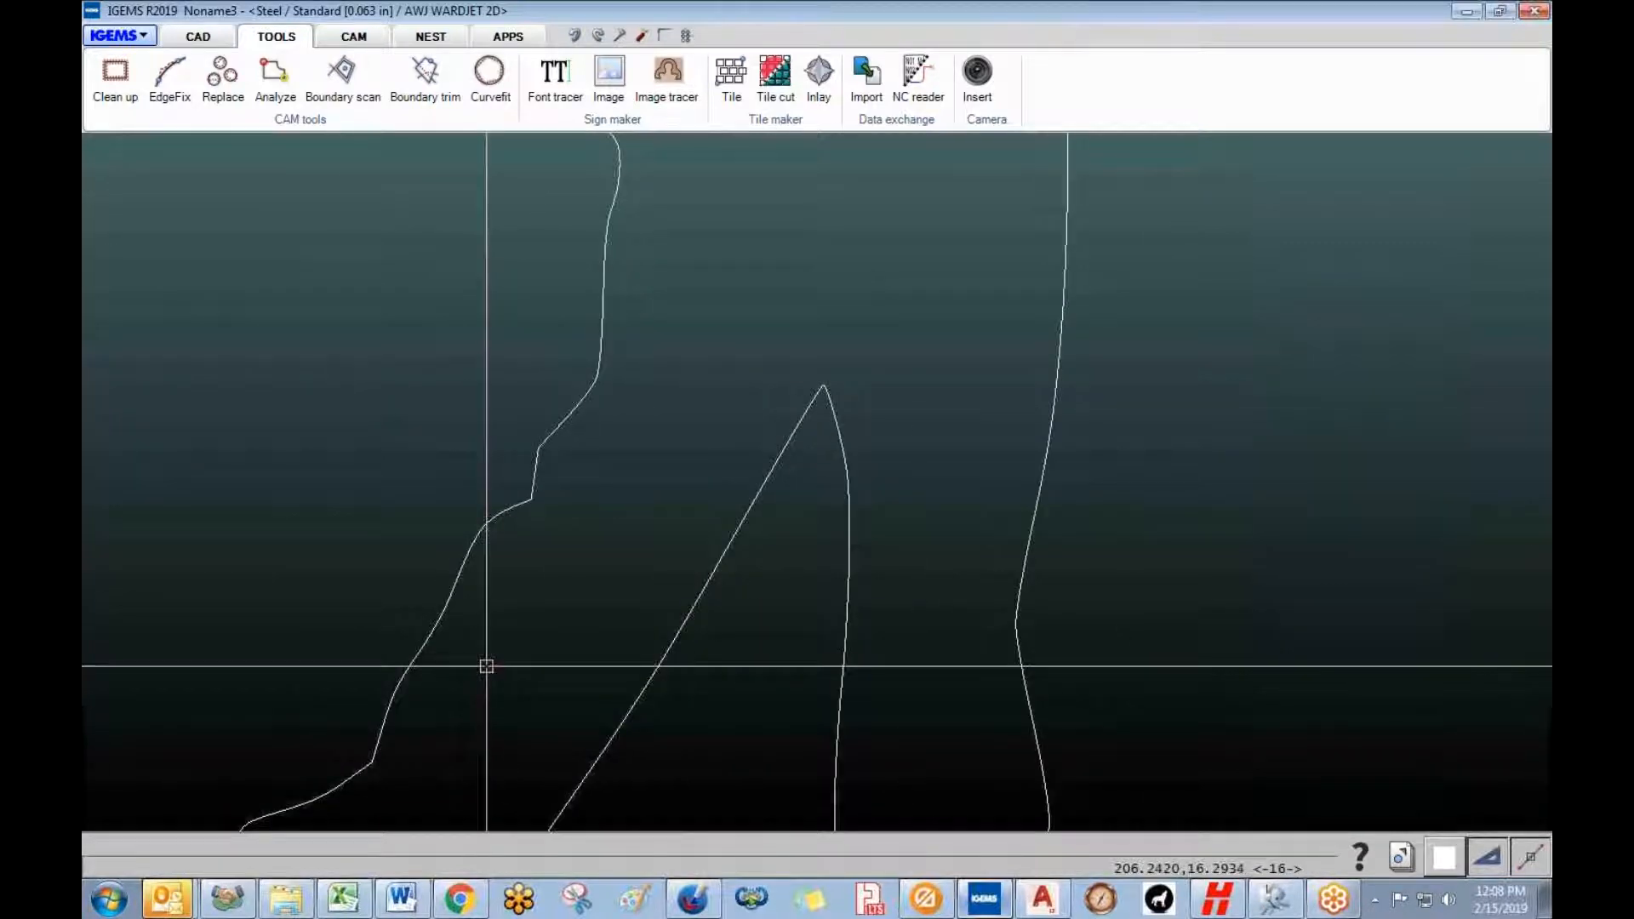
# - Select the traced golfer outline and run Clean up on it to reduce its segments
pyautogui.click(486, 666)
pyautogui.scroll(-5, 499, 456)
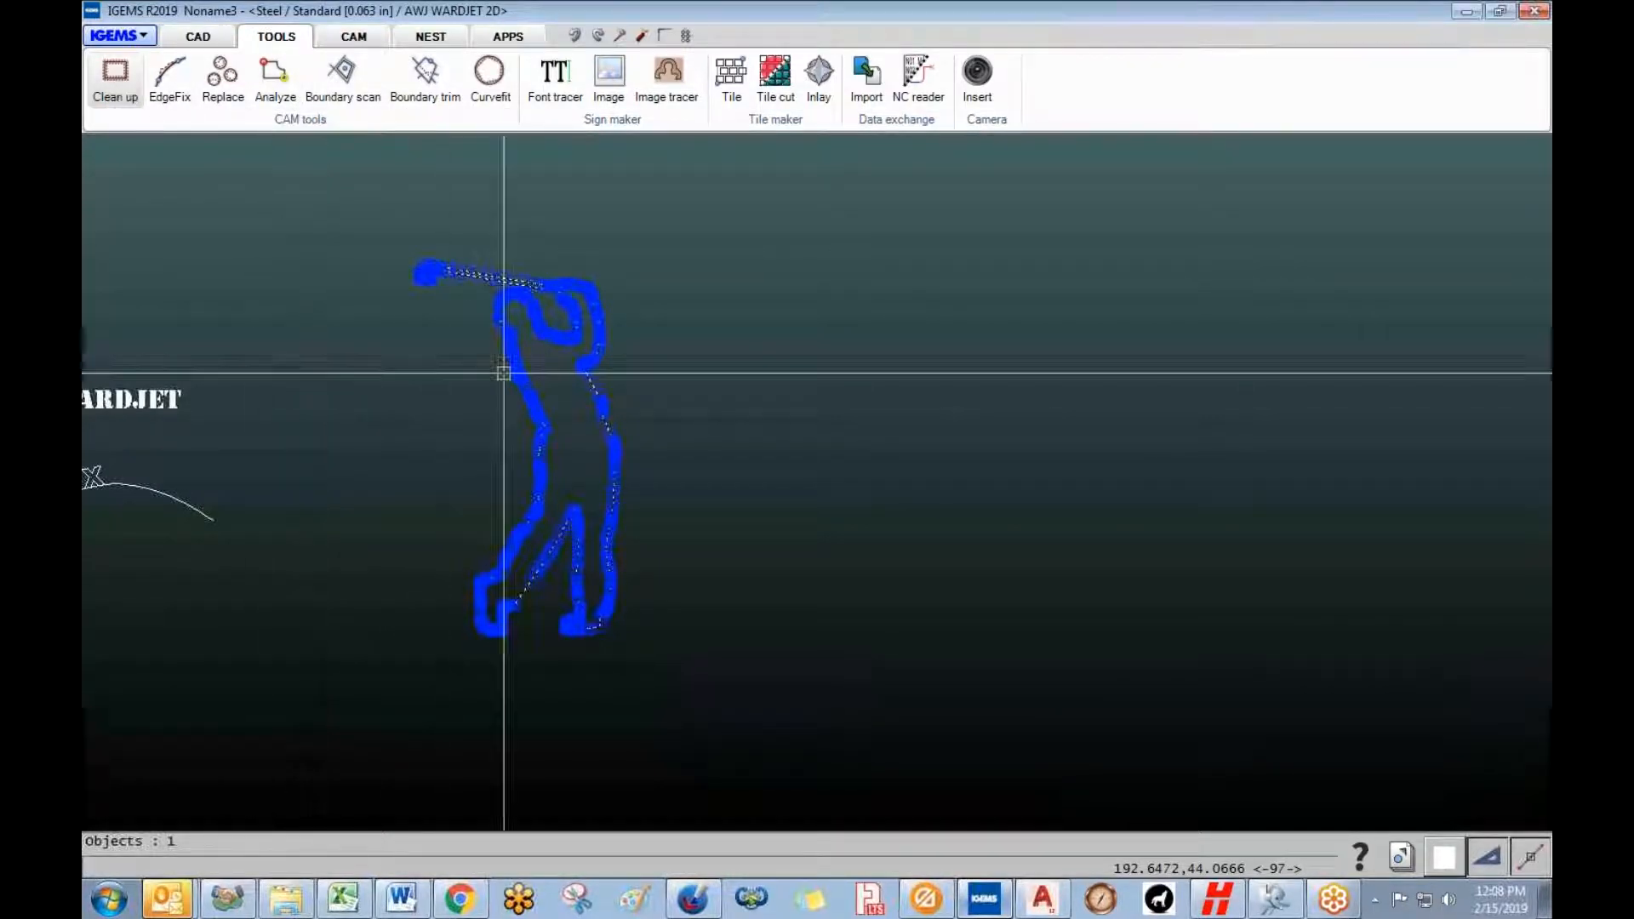
pyautogui.click(118, 85)
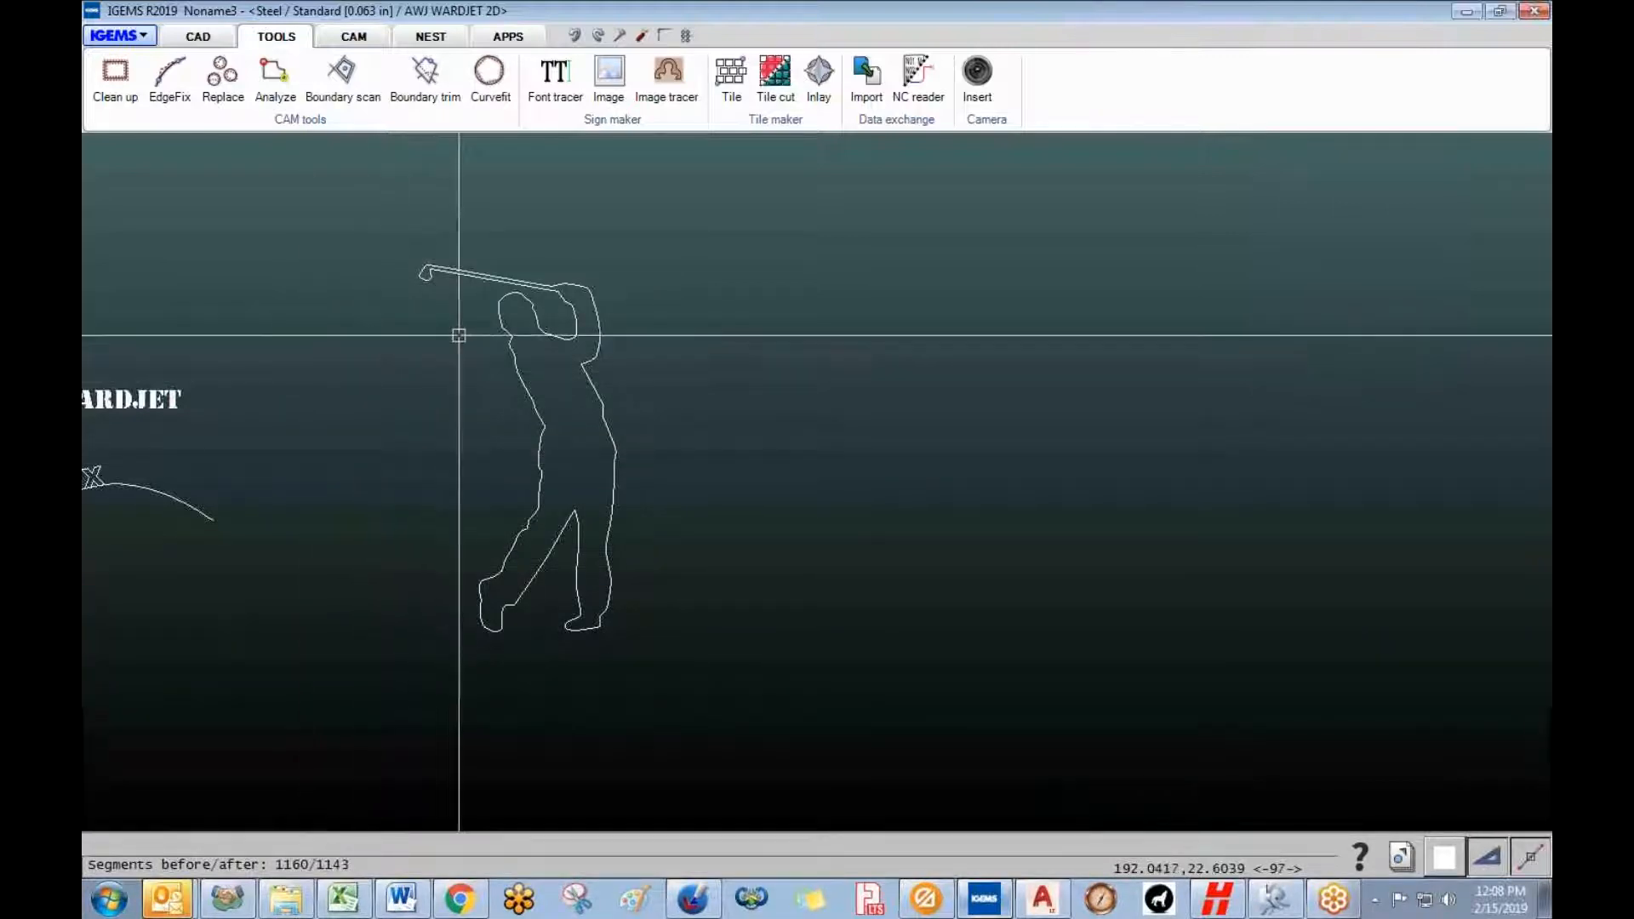
# - Check the outline's nodes and run Clean up on the whole golfer with a tolerance of .005
pyautogui.click(496, 276)
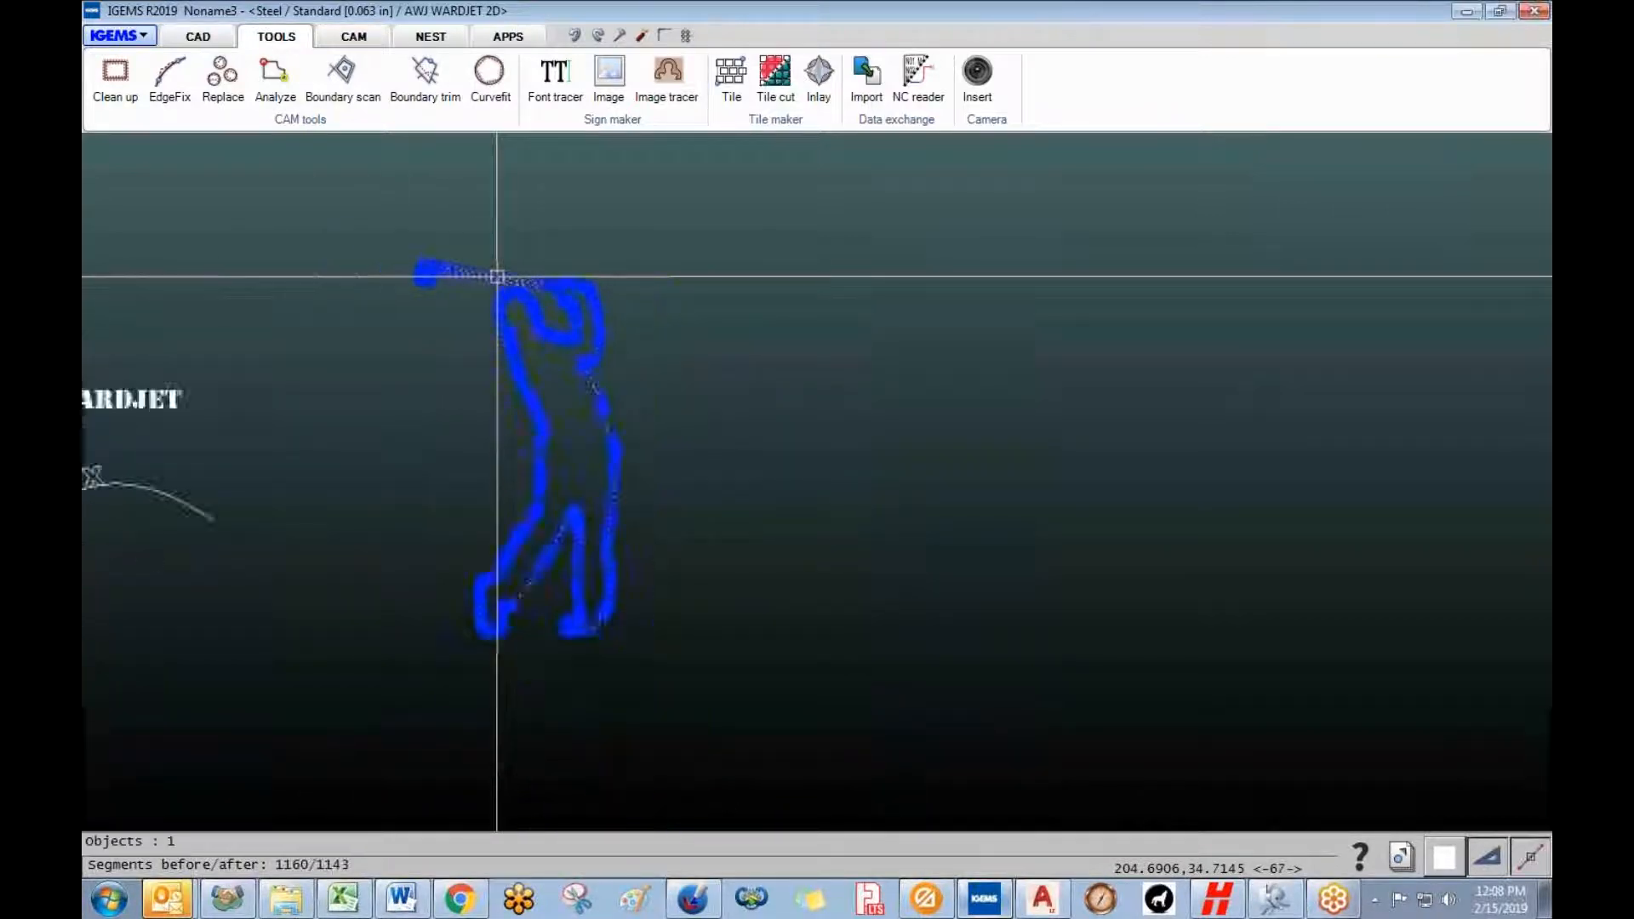
pyautogui.scroll(-2, 497, 276)
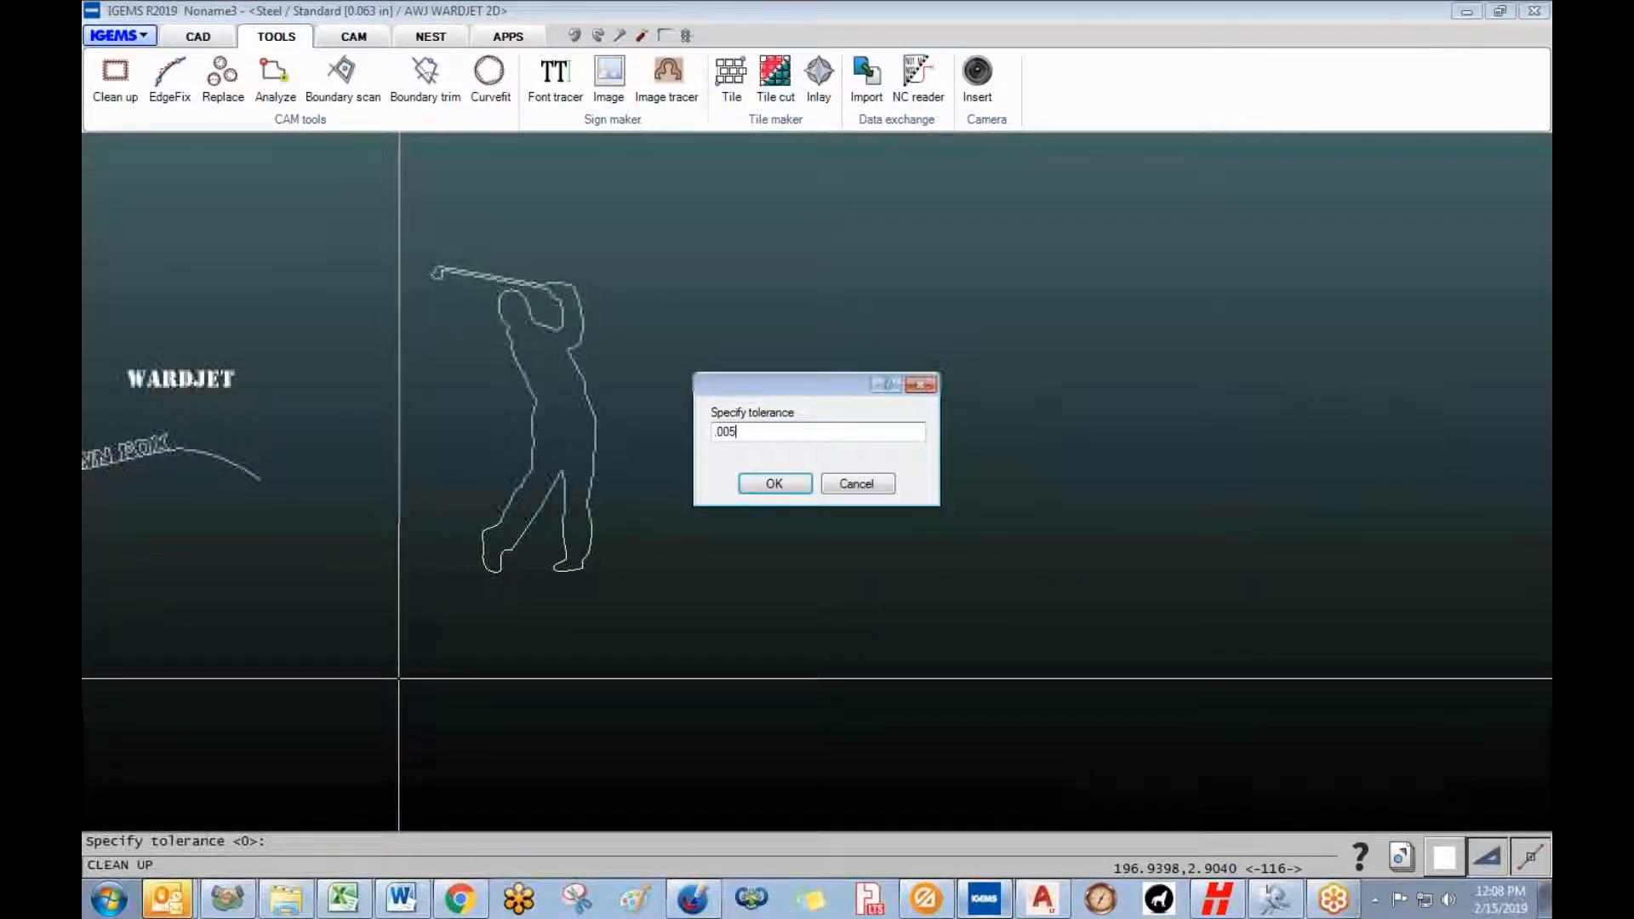
pyautogui.press('Return')
pyautogui.click(406, 253)
pyautogui.click(661, 583)
pyautogui.press('Return')
pyautogui.scroll(5, 621, 577)
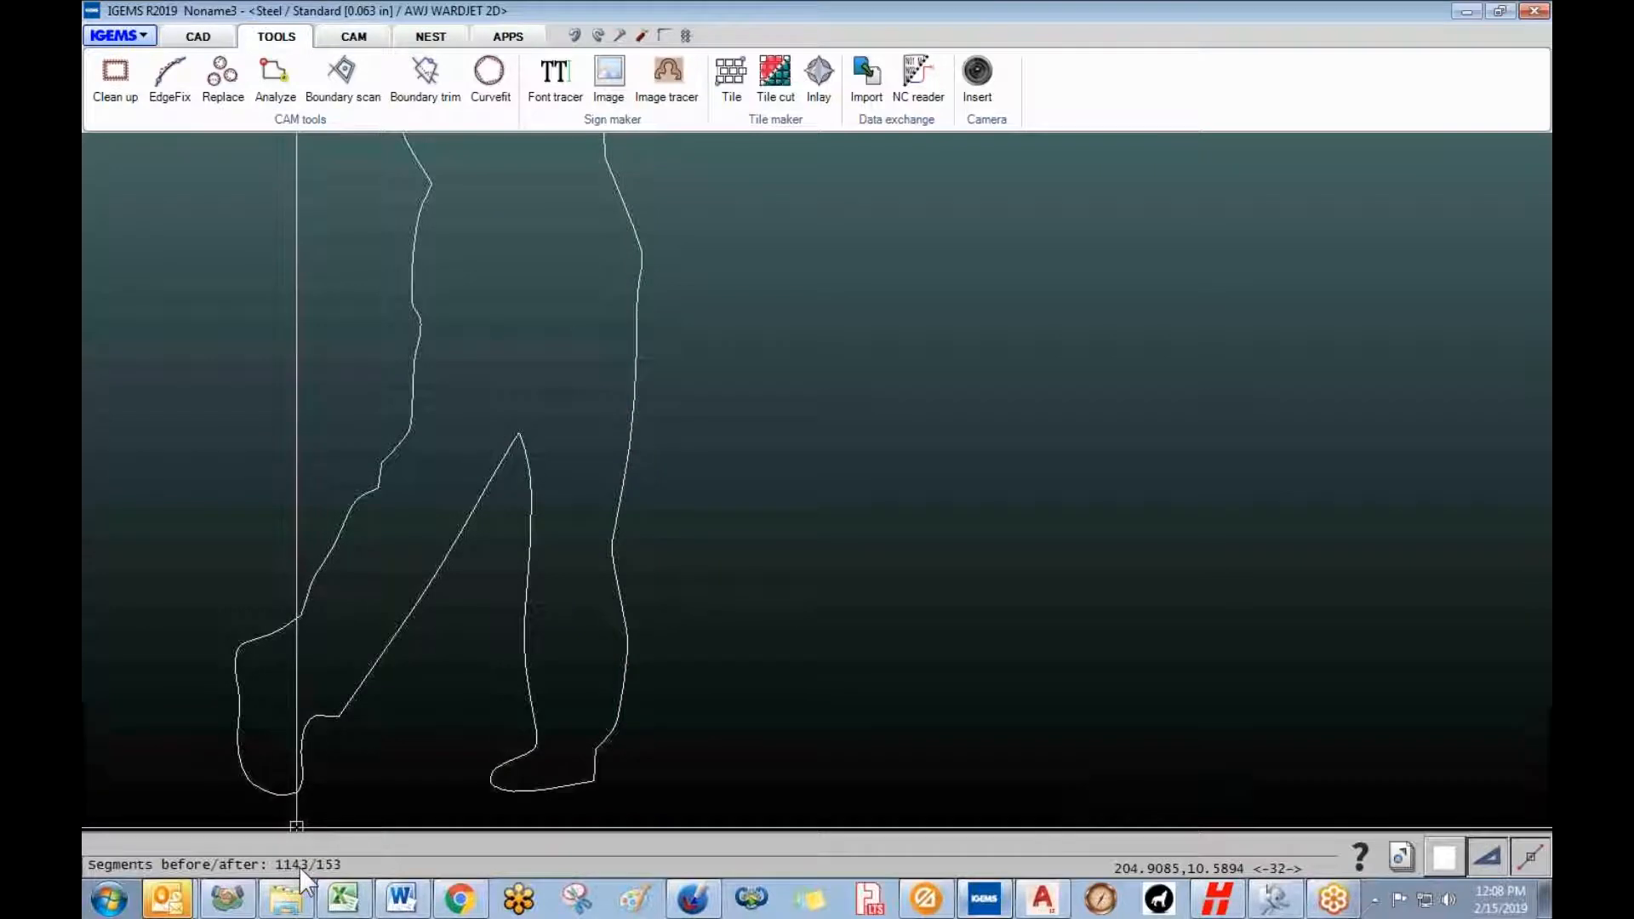
# - Select the cleaned golfer outline and examine the spacing of its remaining nodes and its contour up close
pyautogui.scroll(-1, 634, 519)
pyautogui.click(642, 493)
pyautogui.scroll(-3, 667, 499)
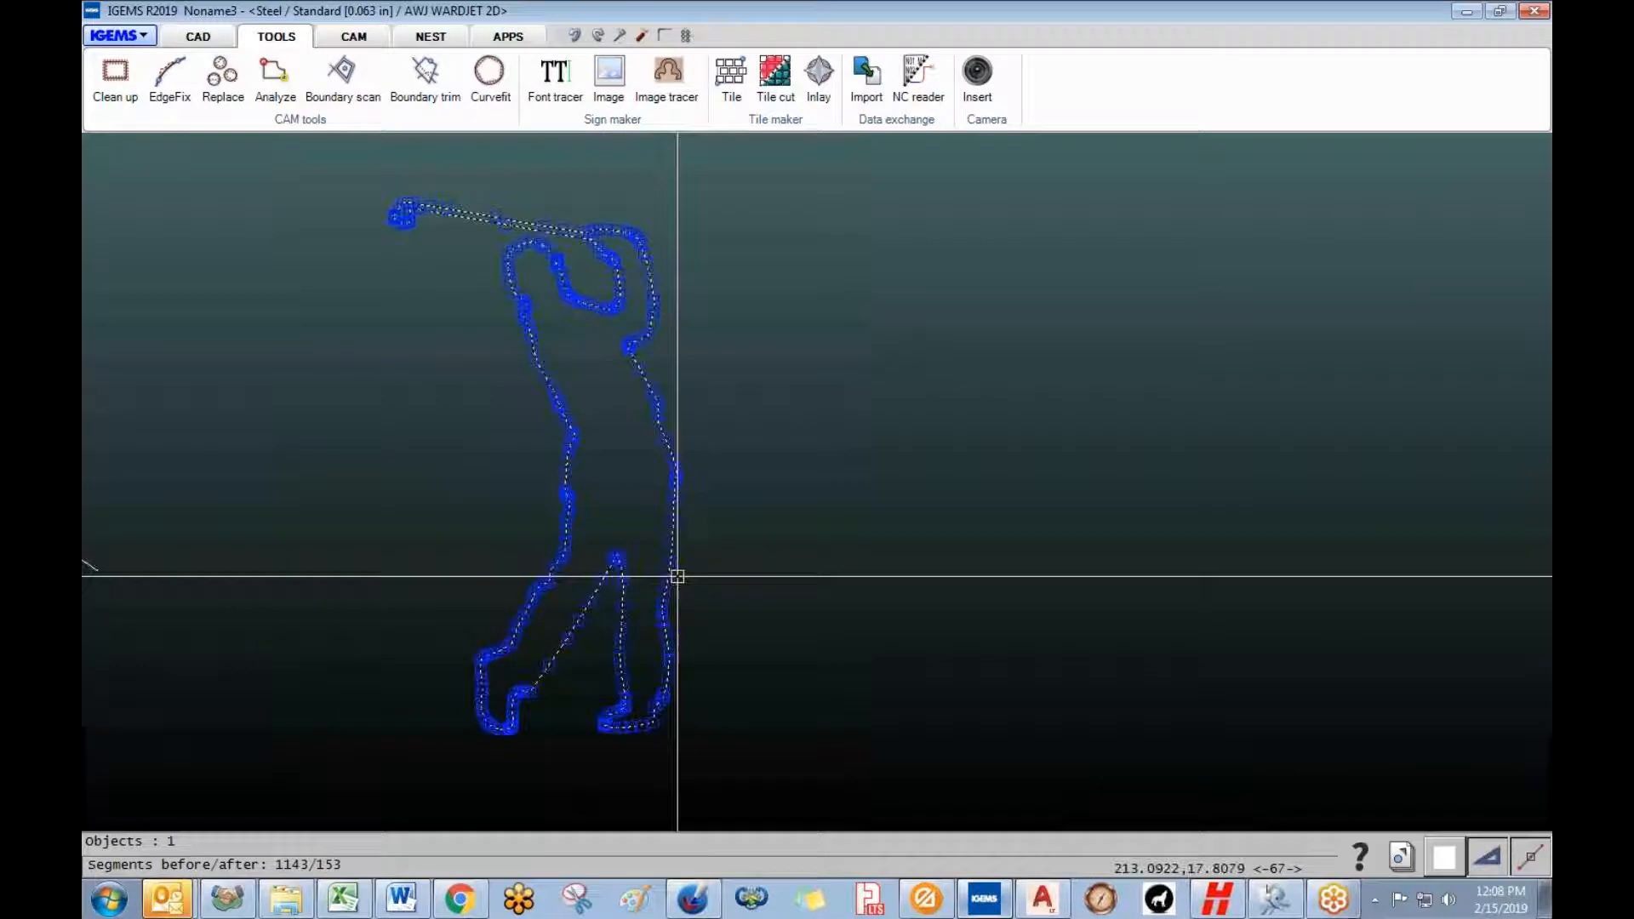
pyautogui.scroll(6, 602, 565)
pyautogui.scroll(-4, 665, 560)
pyautogui.scroll(-4, 603, 581)
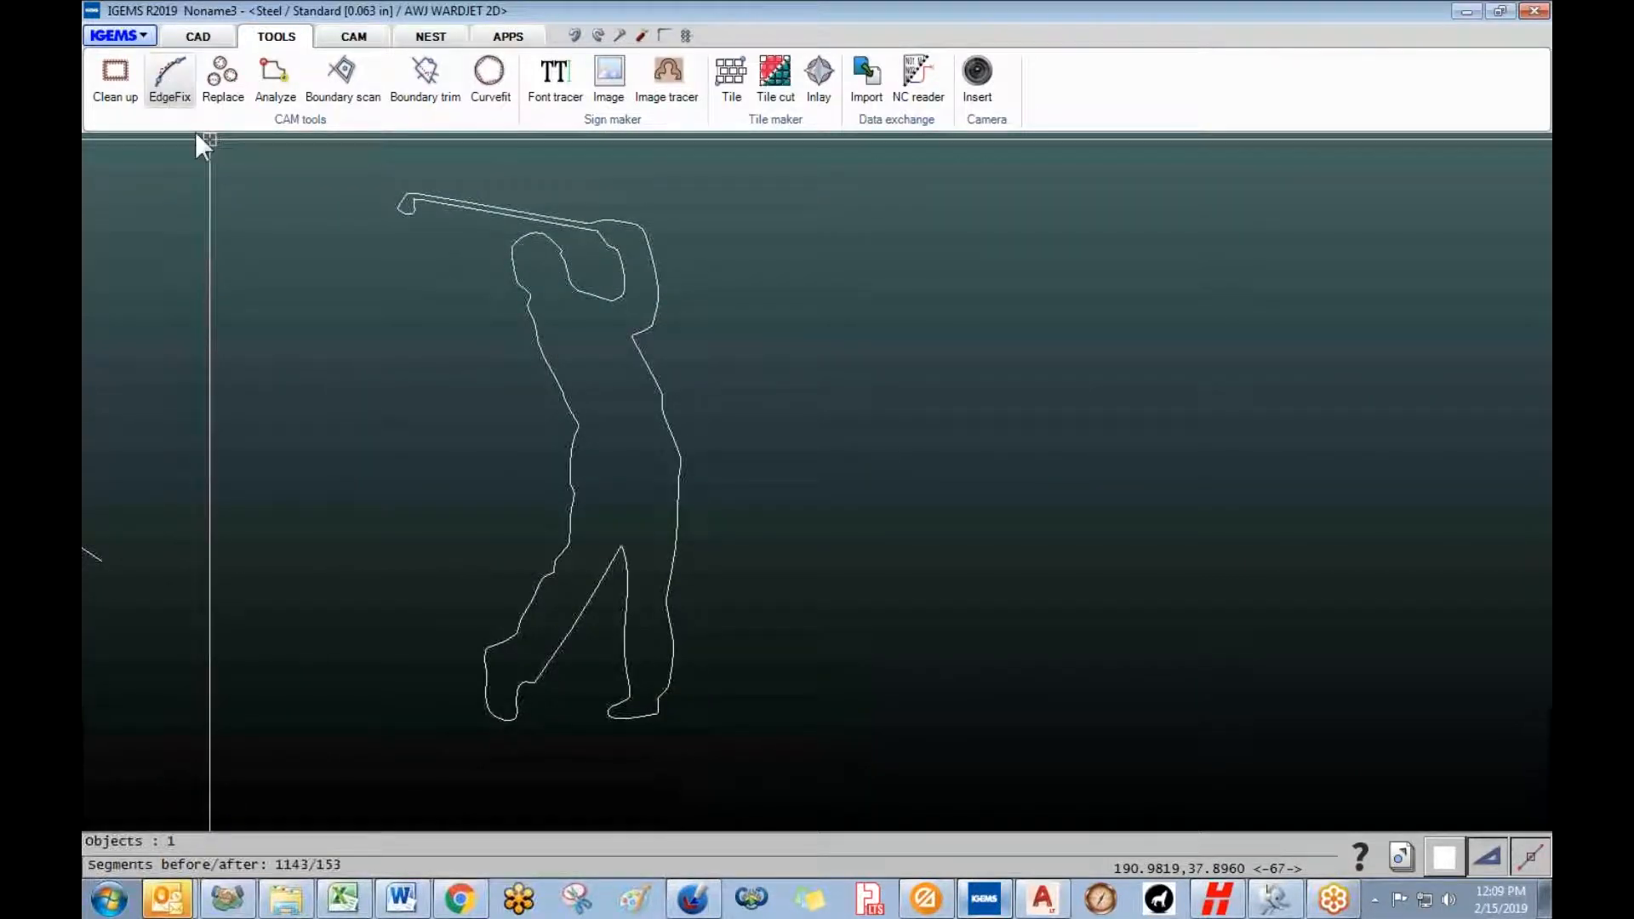
# - Replace the small notch on the inner edge of the golfer's rear foot with a smooth arc using EdgeFix
pyautogui.click(170, 75)
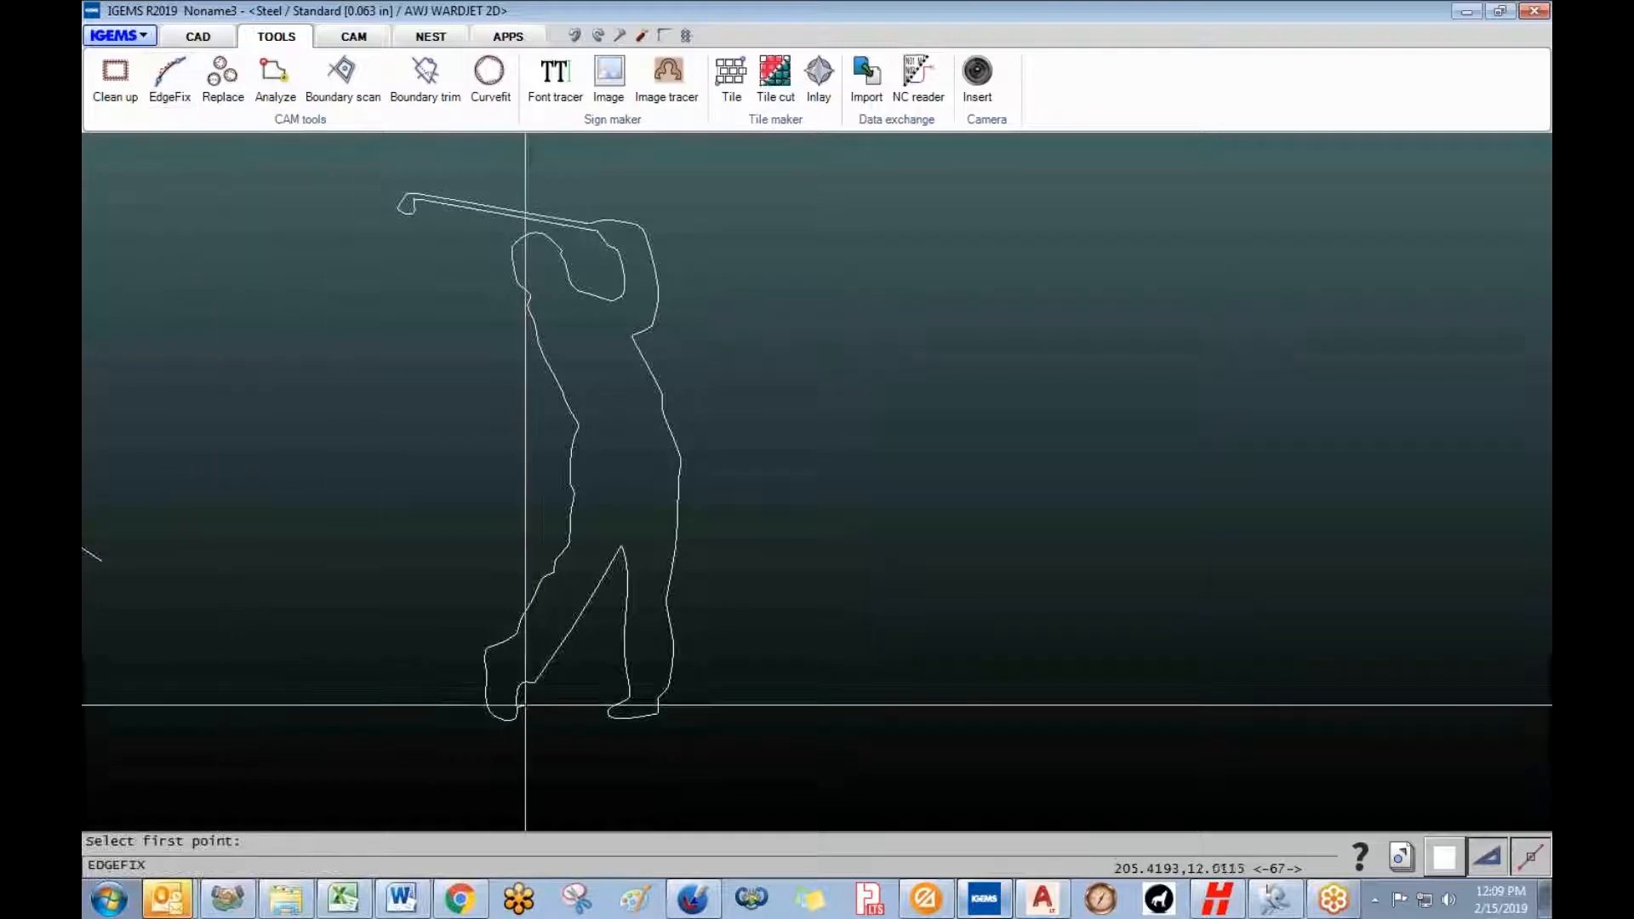
pyautogui.scroll(5, 596, 706)
pyautogui.scroll(5, 424, 536)
pyautogui.scroll(-3, 345, 444)
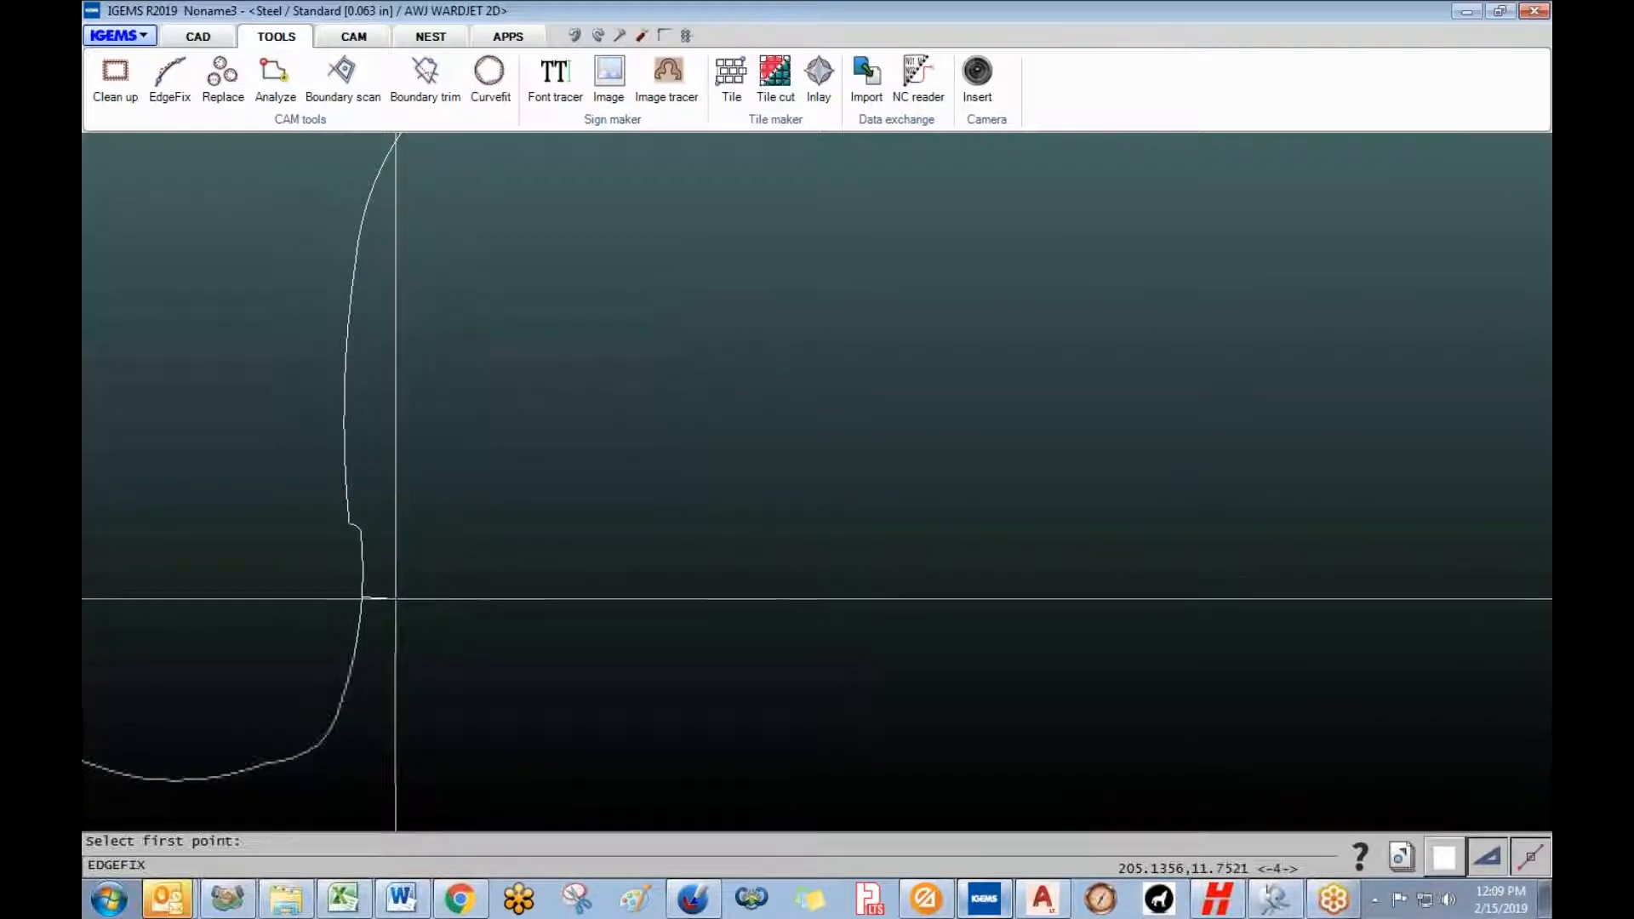
pyautogui.click(400, 339)
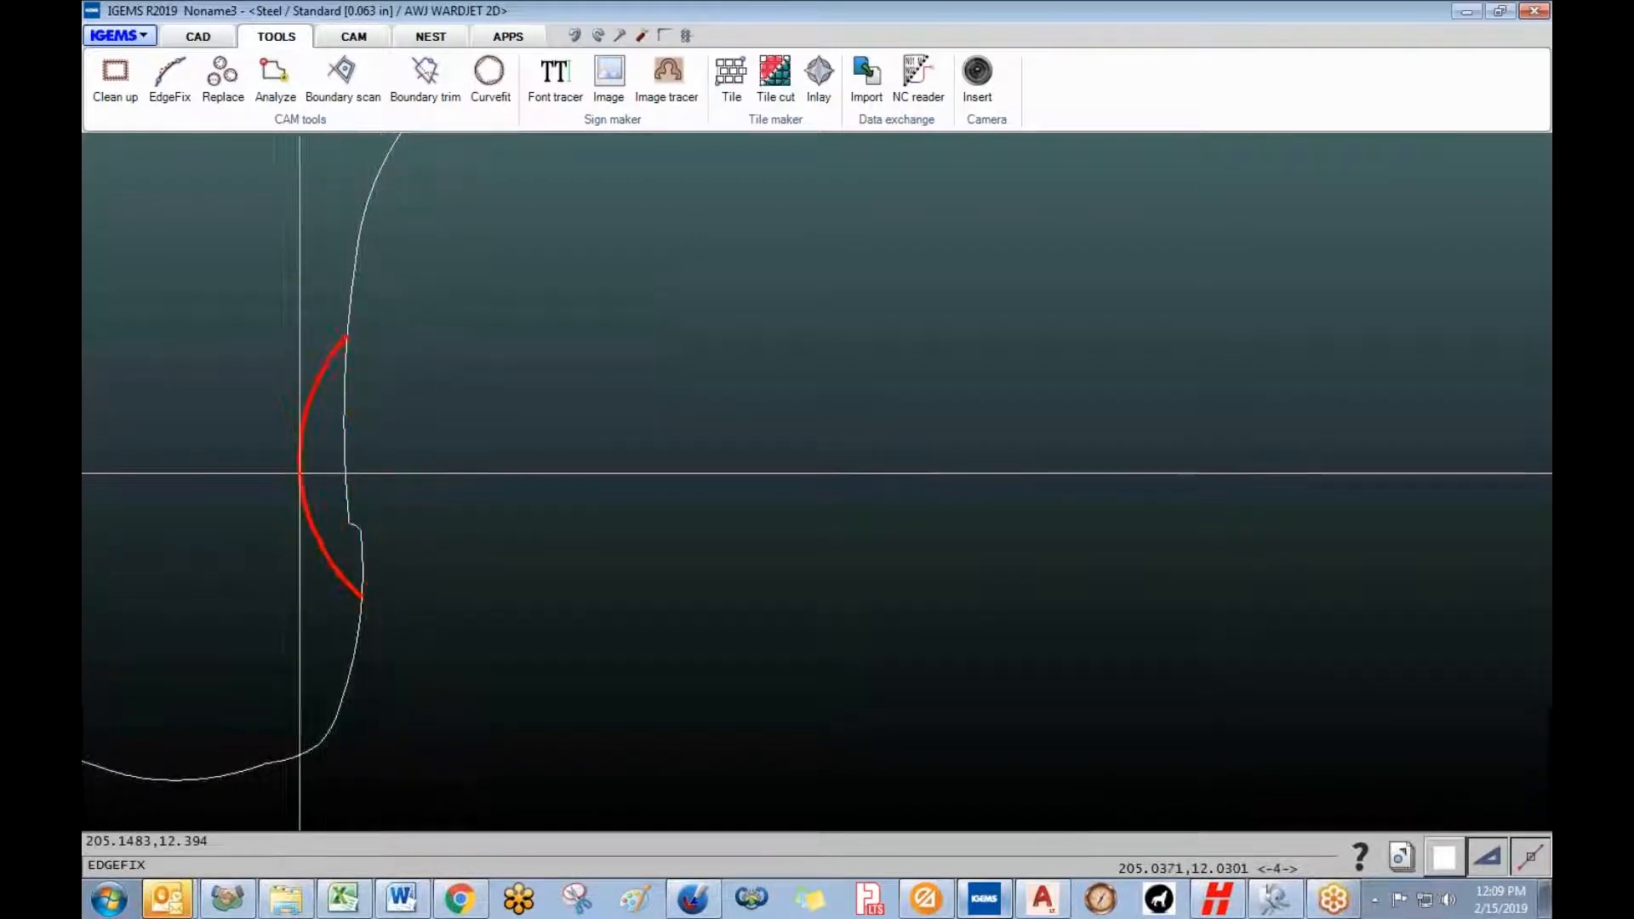
pyautogui.click(358, 483)
# - Round the toe of the golfer's front shoe with an EdgeFix arc and end the command
pyautogui.scroll(-3, 448, 485)
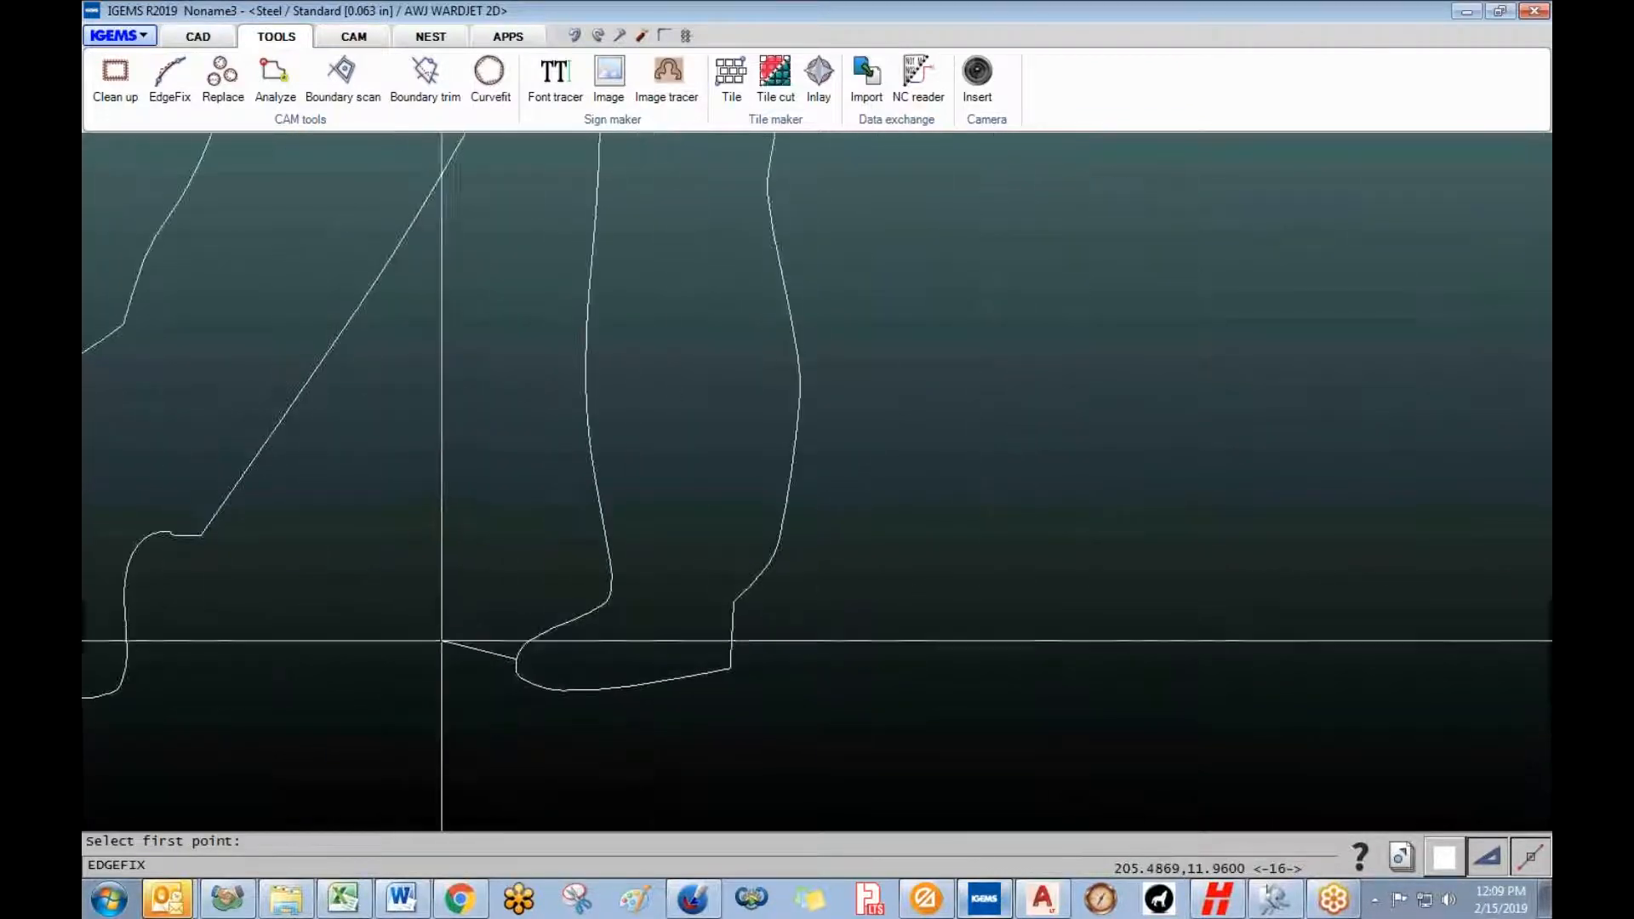
pyautogui.scroll(4, 795, 620)
pyautogui.scroll(-3, 792, 605)
pyautogui.scroll(3, 630, 740)
pyautogui.click(348, 585)
pyautogui.click(315, 474)
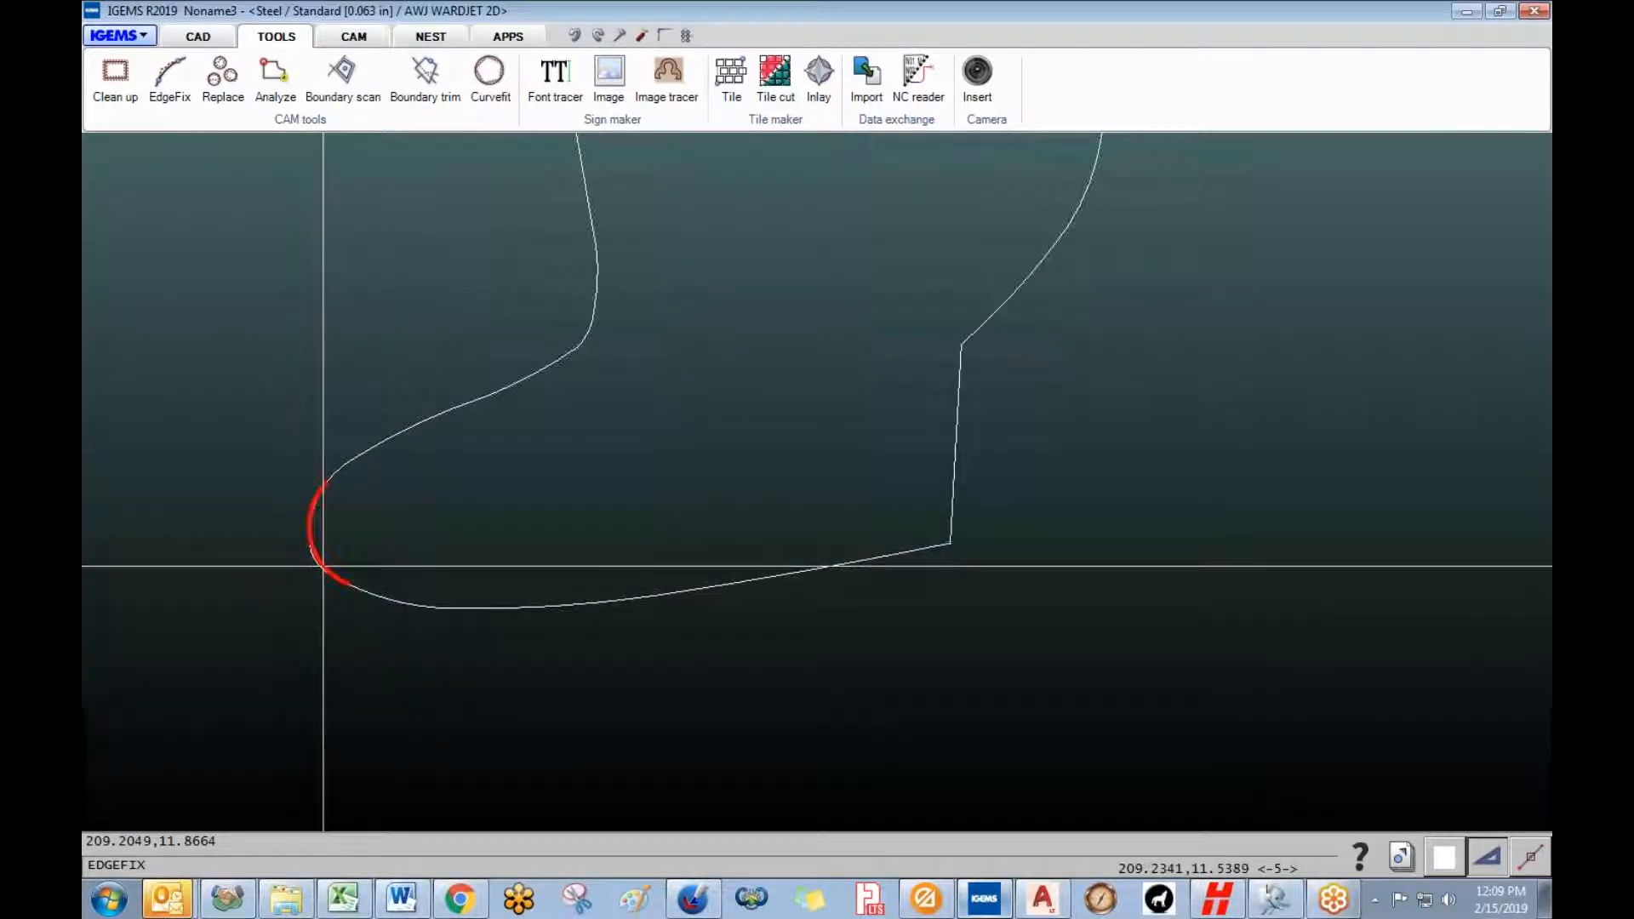
pyautogui.scroll(-6, 325, 566)
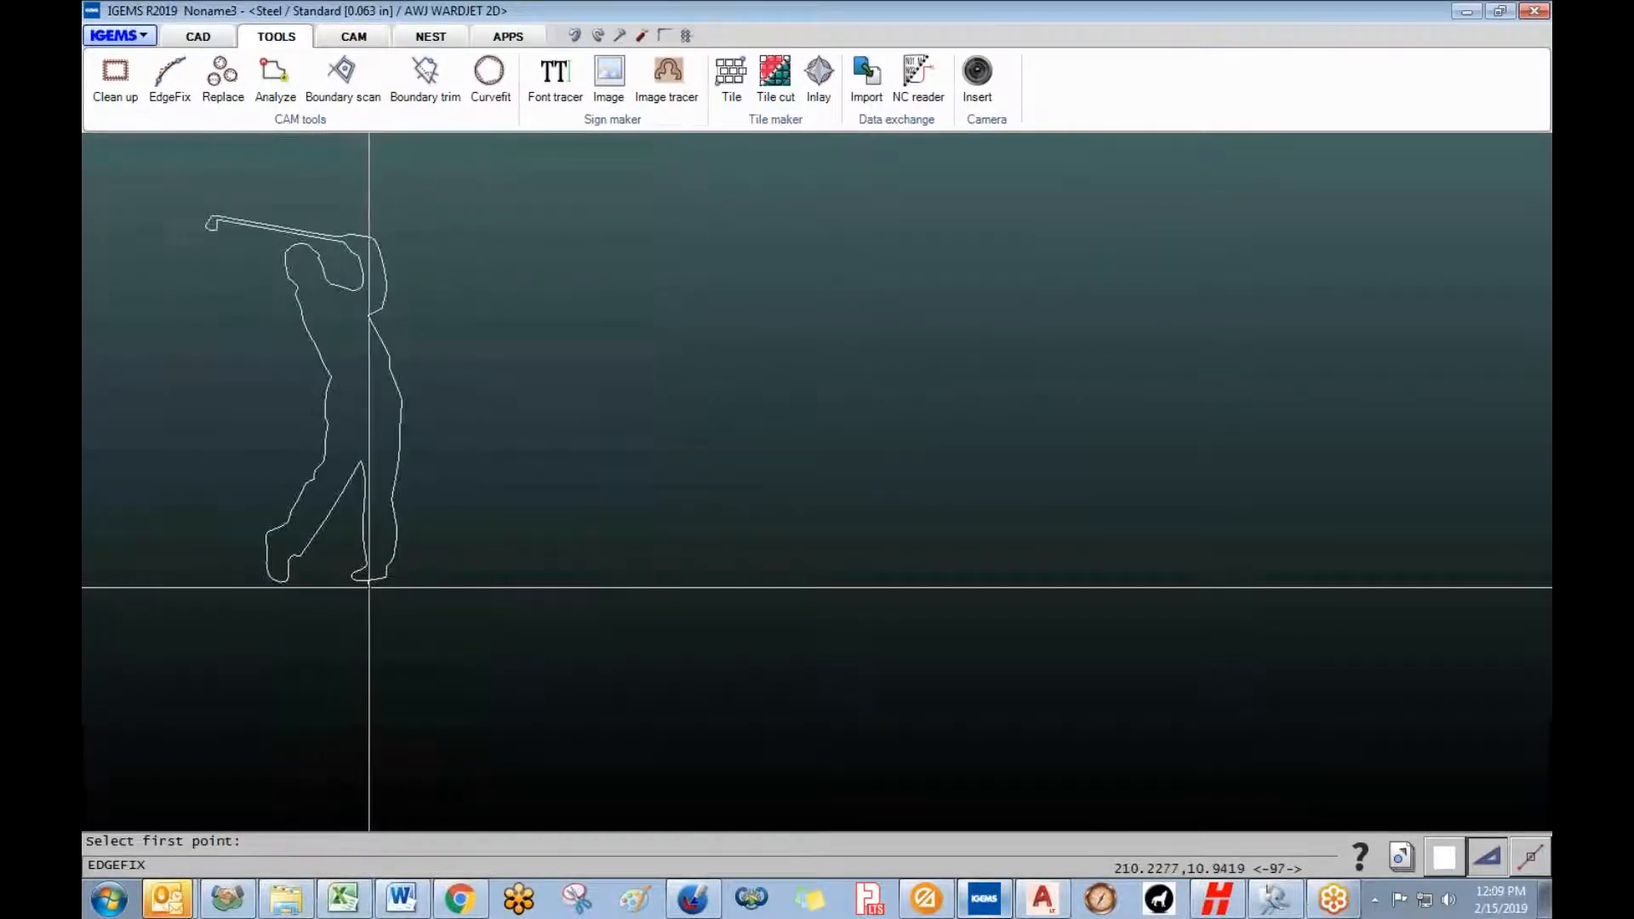
pyautogui.scroll(-1, 511, 681)
pyautogui.scroll(4, 507, 621)
pyautogui.press('Escape')
pyautogui.scroll(-1, 375, 493)
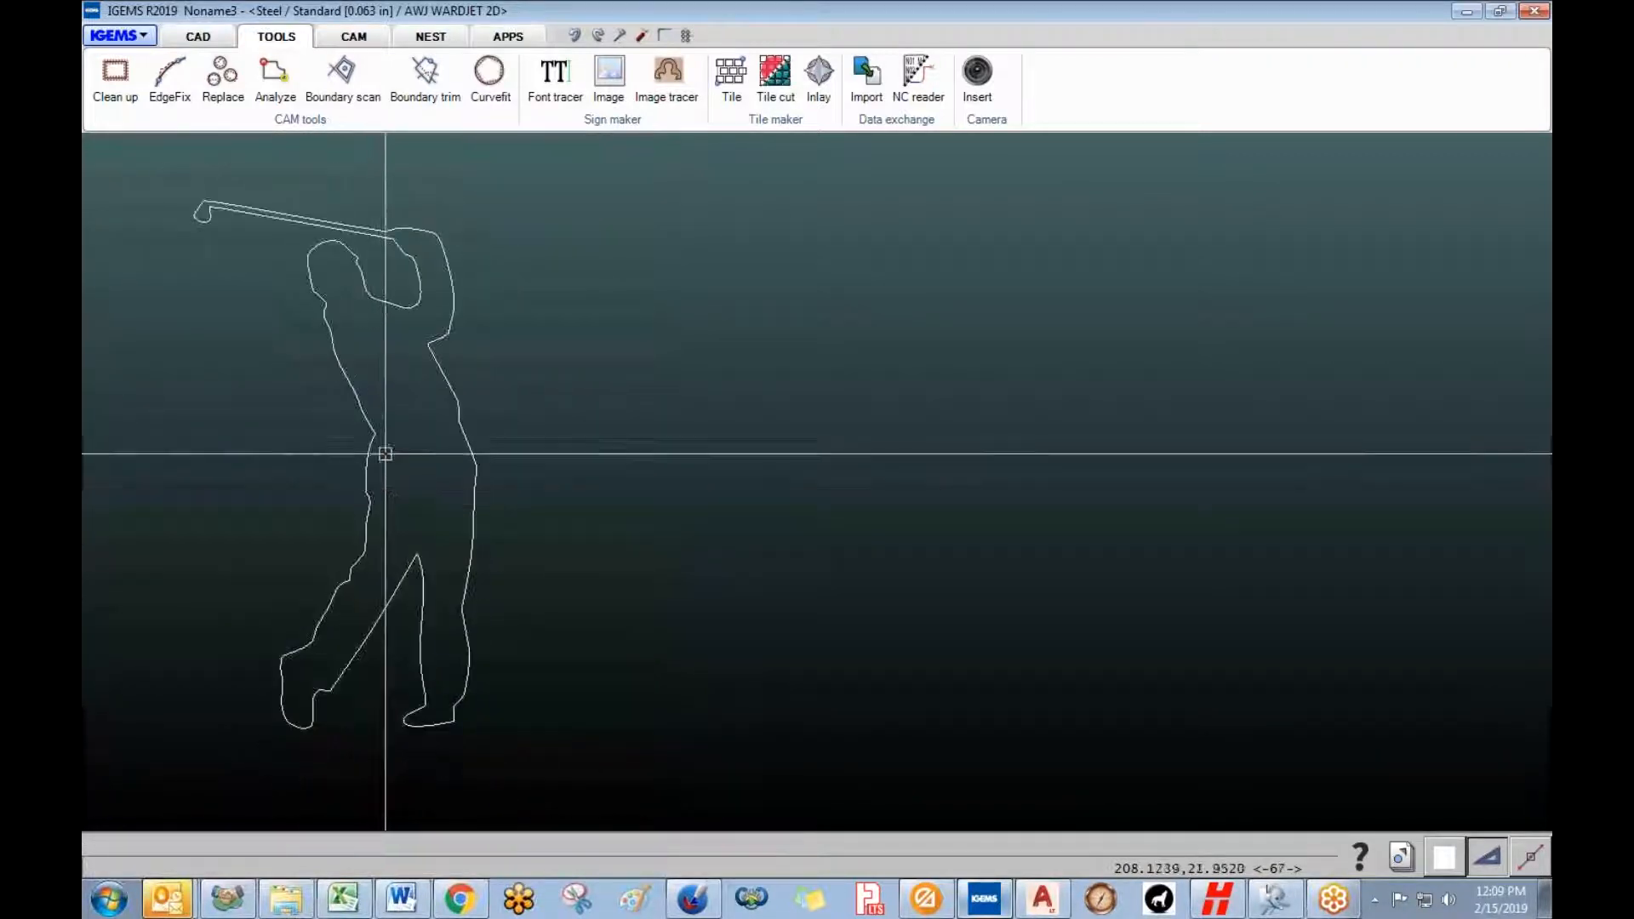
# - Trace the image 2 - Heraldic_figure_-_Boar.png with smoothing on and place its outline to the right of the golfer
pyautogui.click(668, 75)
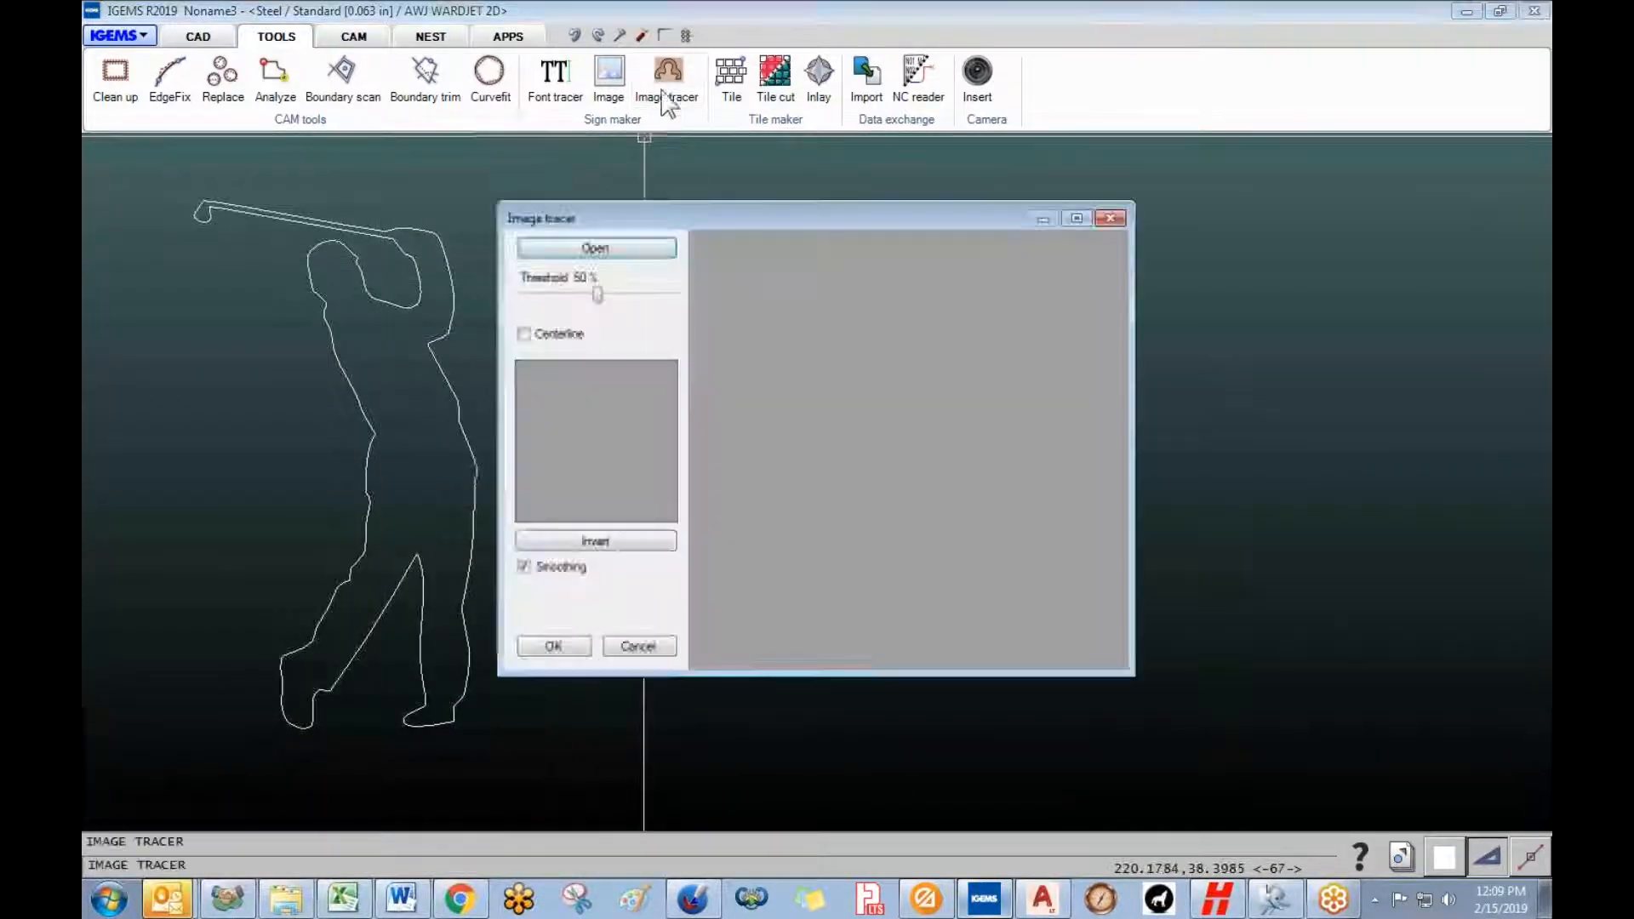
pyautogui.click(597, 247)
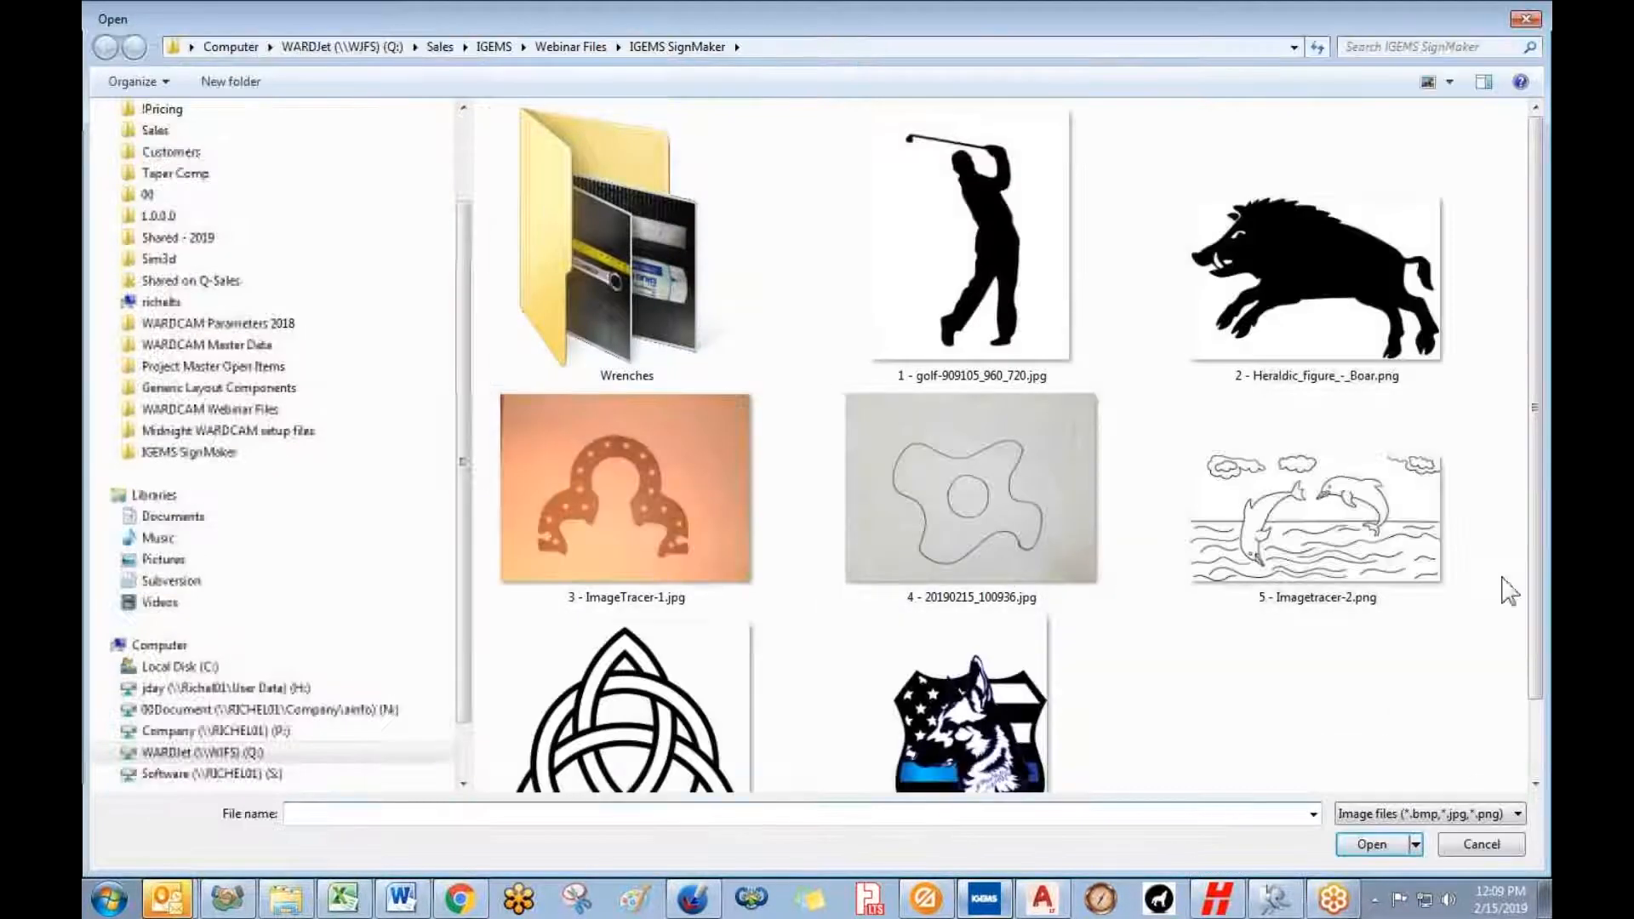
pyautogui.click(1363, 321)
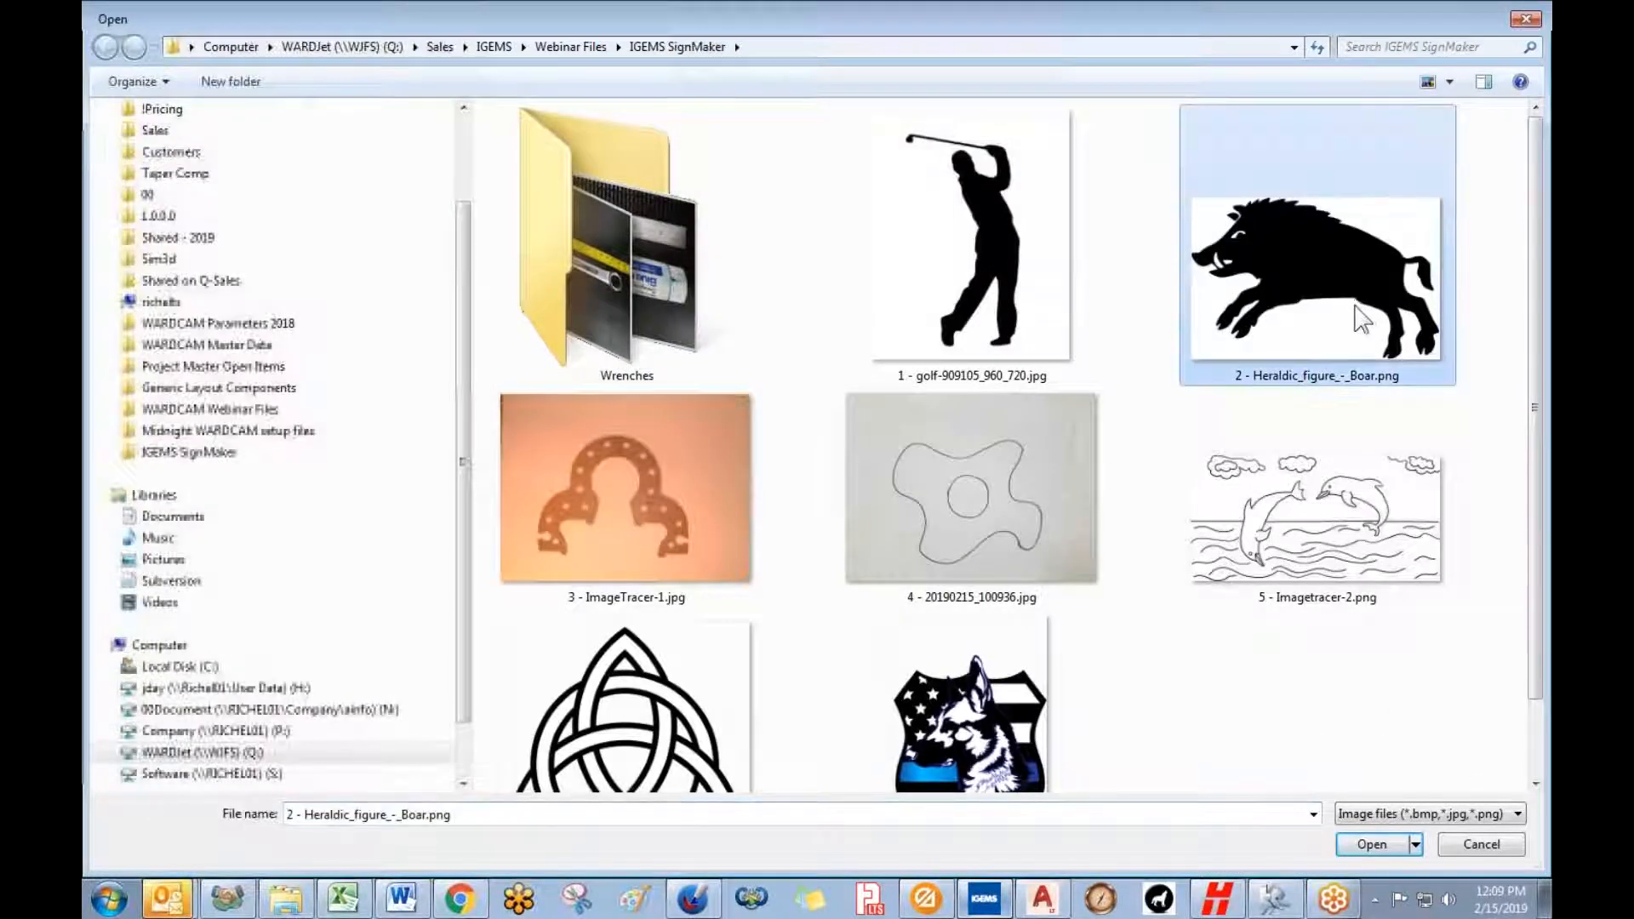
pyautogui.click(1371, 844)
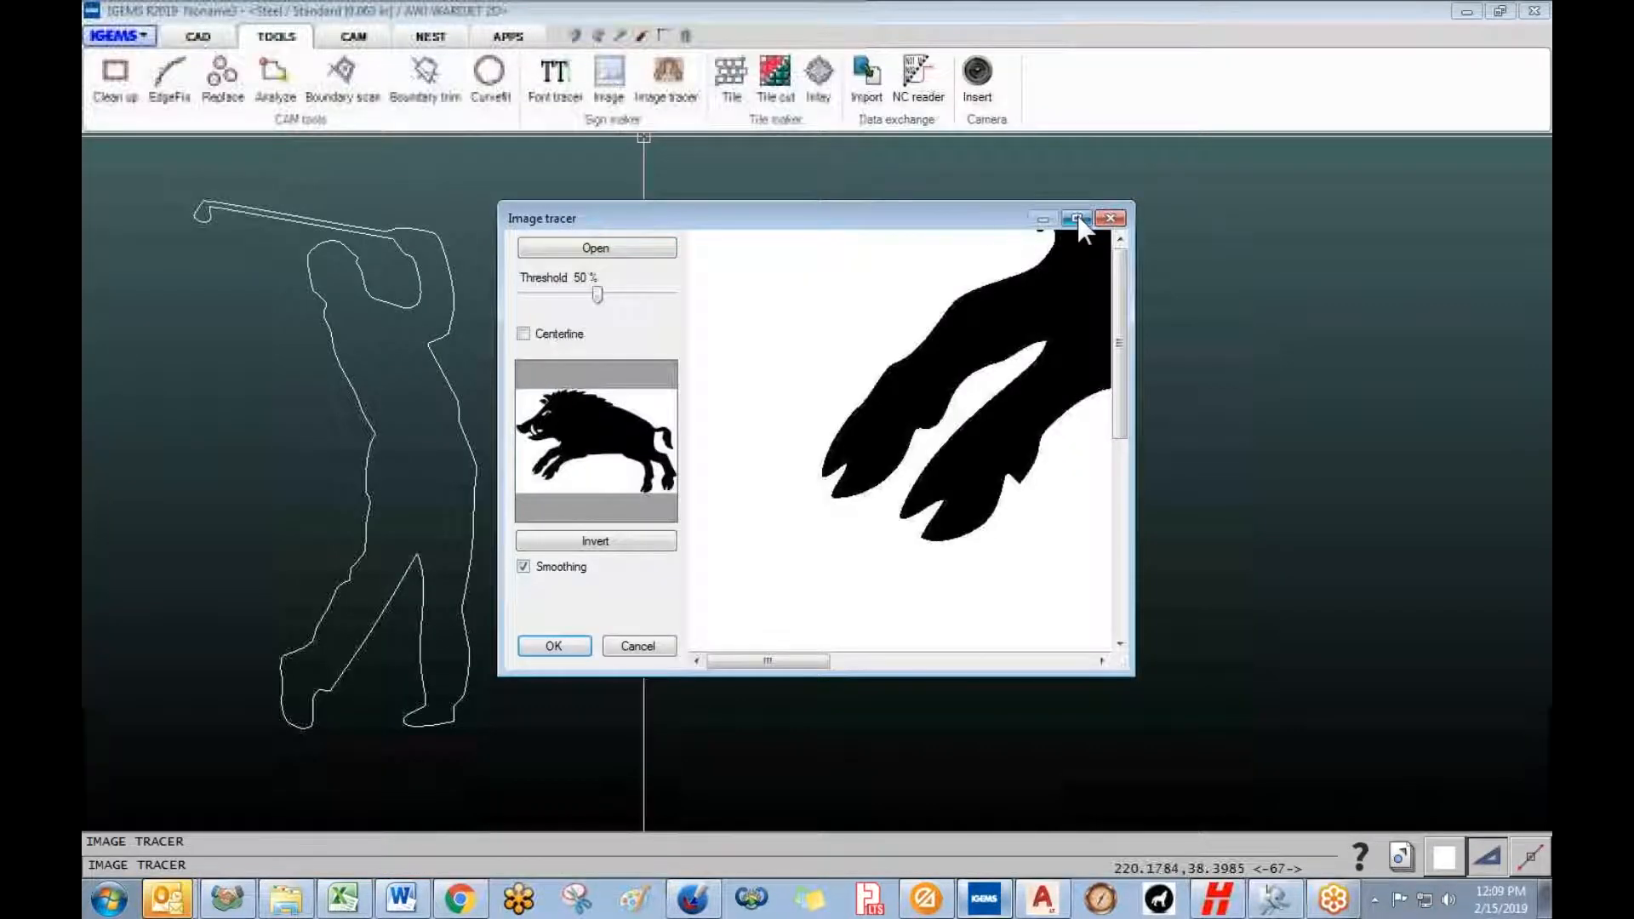
pyautogui.click(1077, 220)
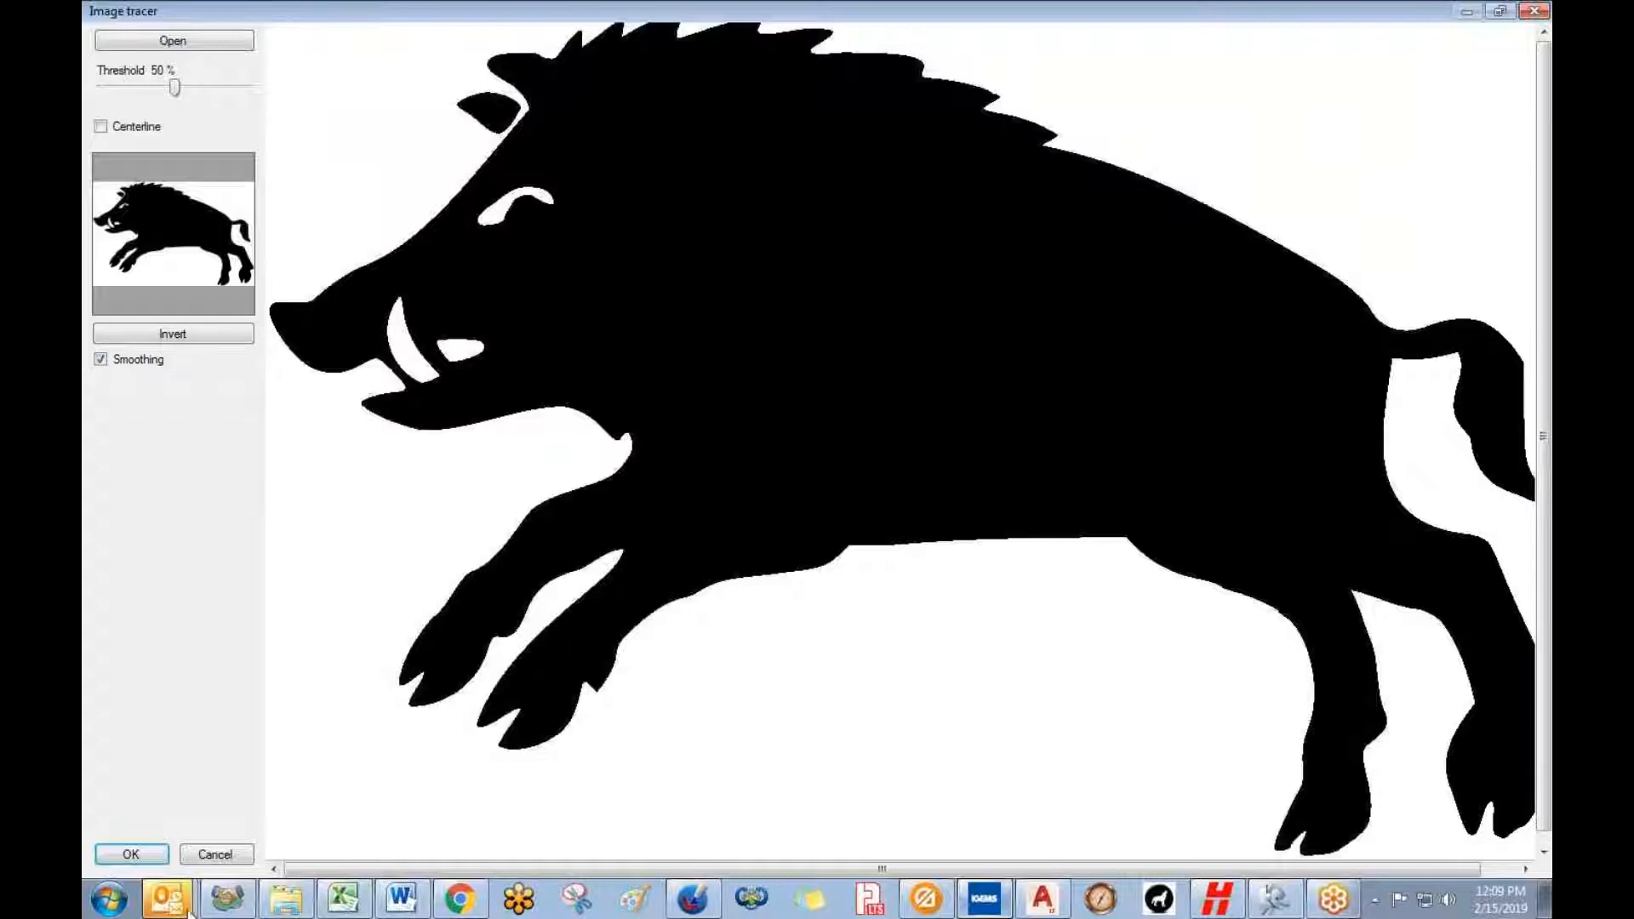
pyautogui.click(132, 854)
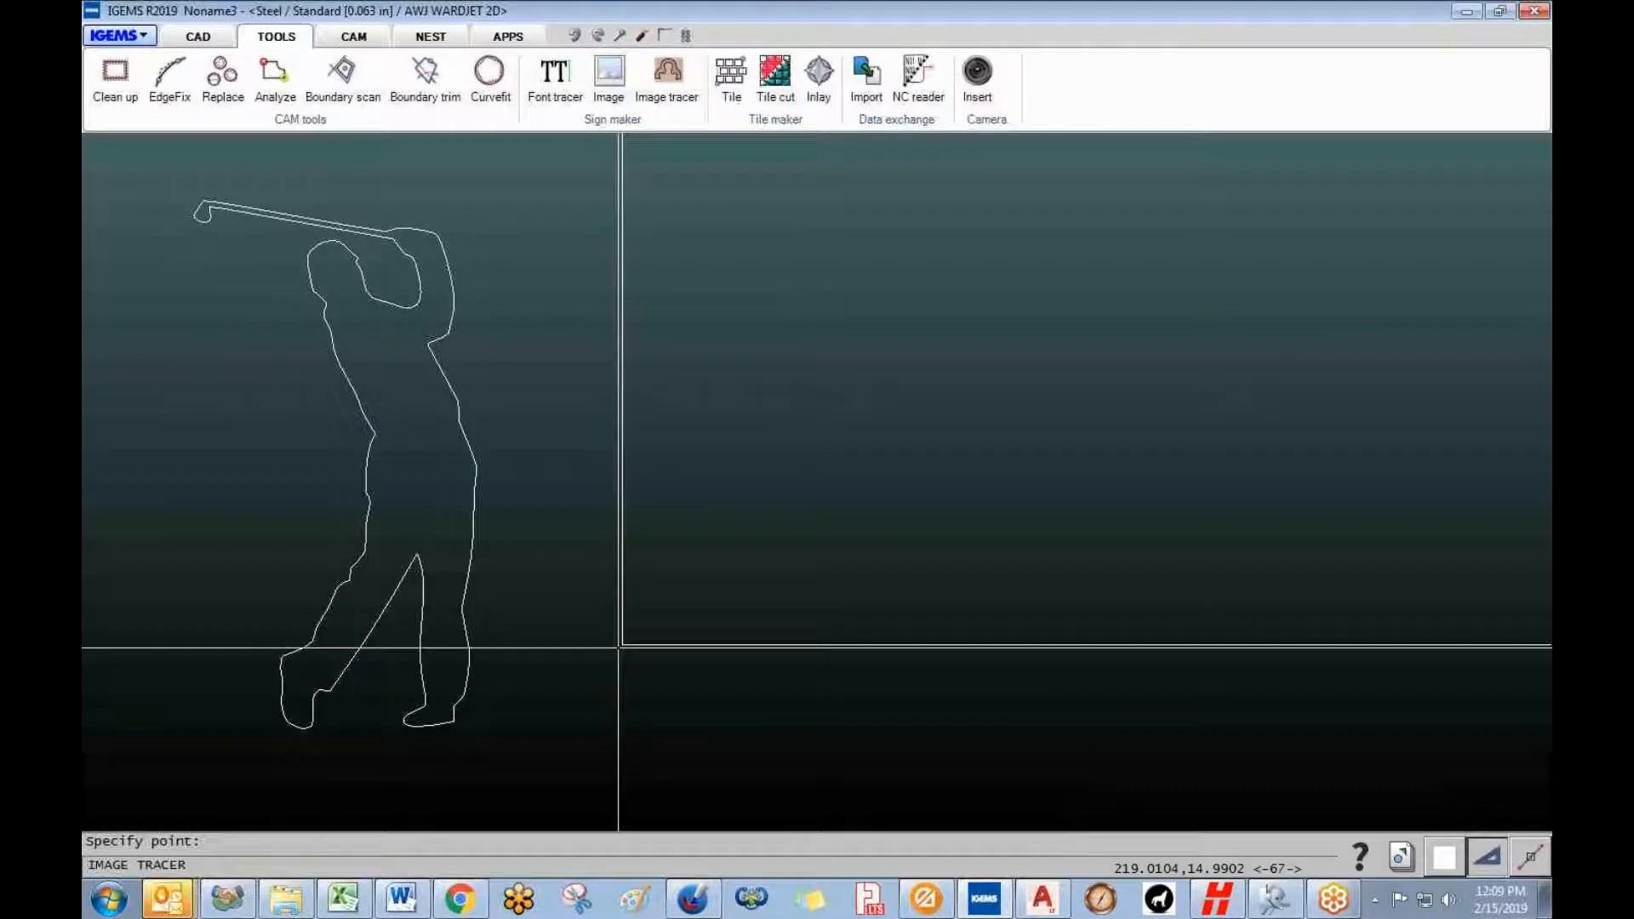
pyautogui.click(606, 711)
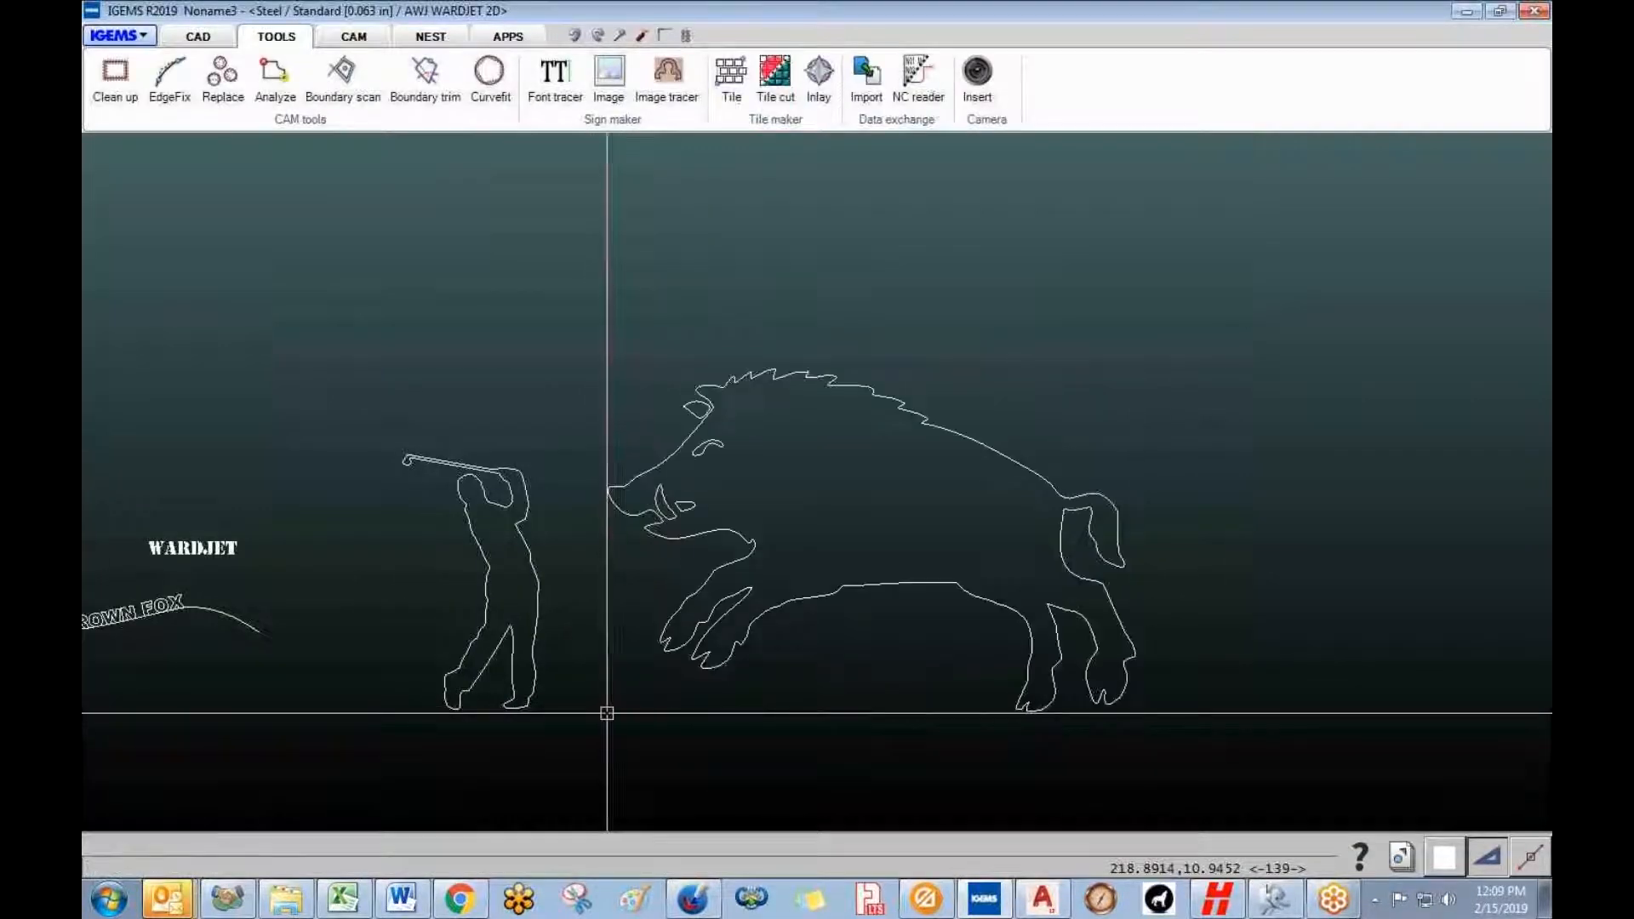
# - Select all contours of the traced boar, colour them yellow and group them
pyautogui.scroll(2, 748, 682)
pyautogui.moveTo(372, 230); pyautogui.dragTo(1035, 731)
pyautogui.click(1441, 856)
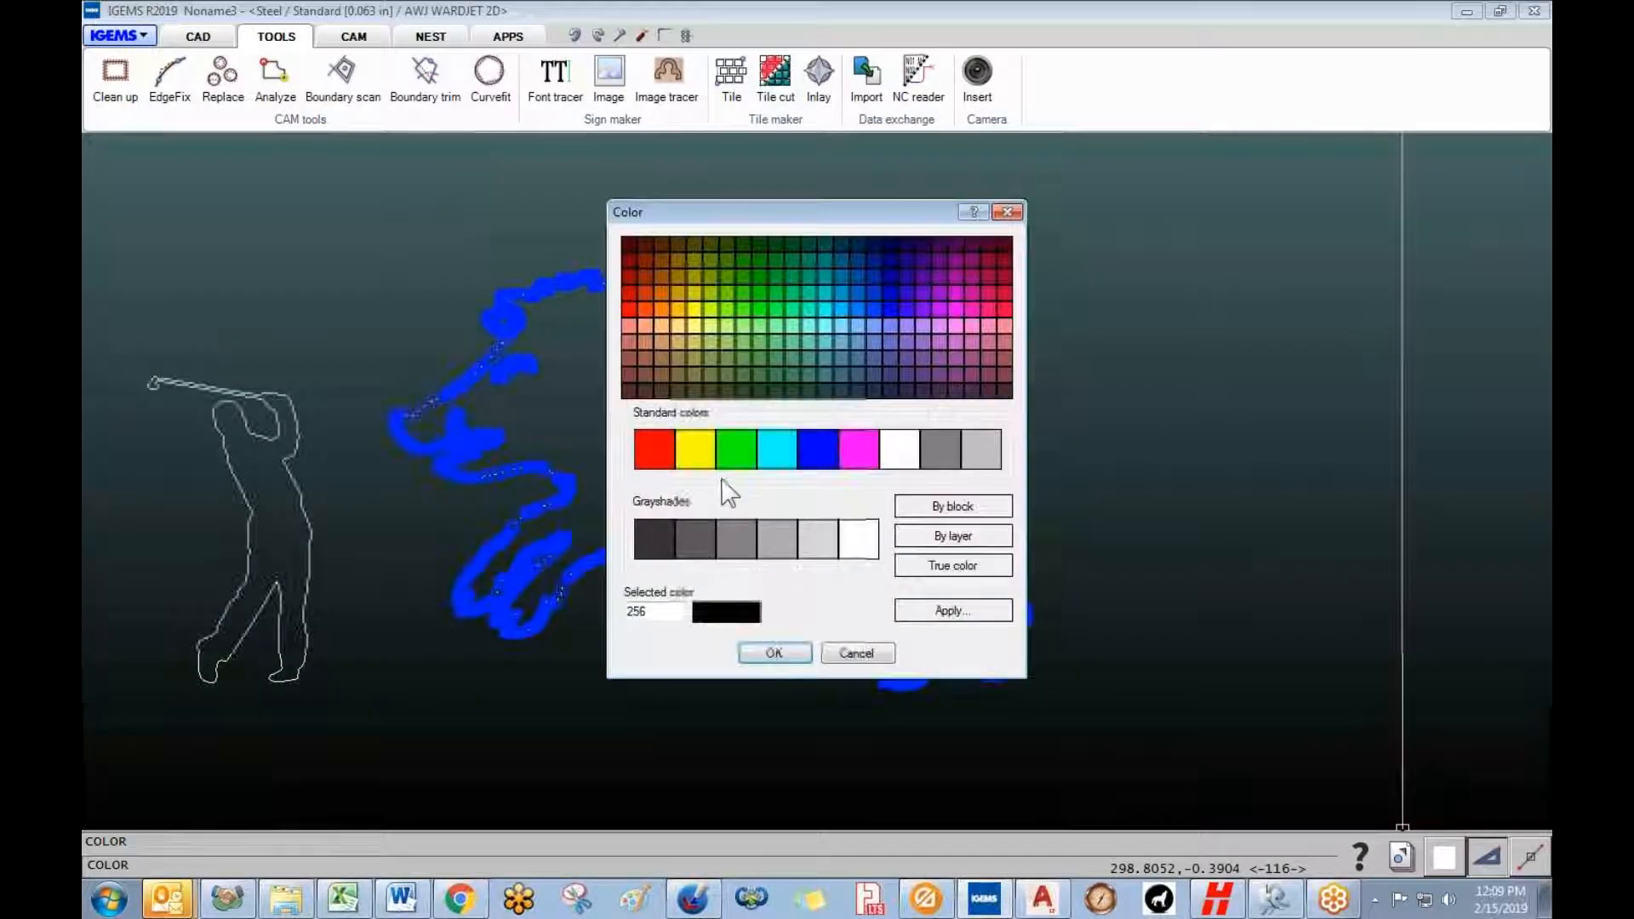
pyautogui.click(776, 653)
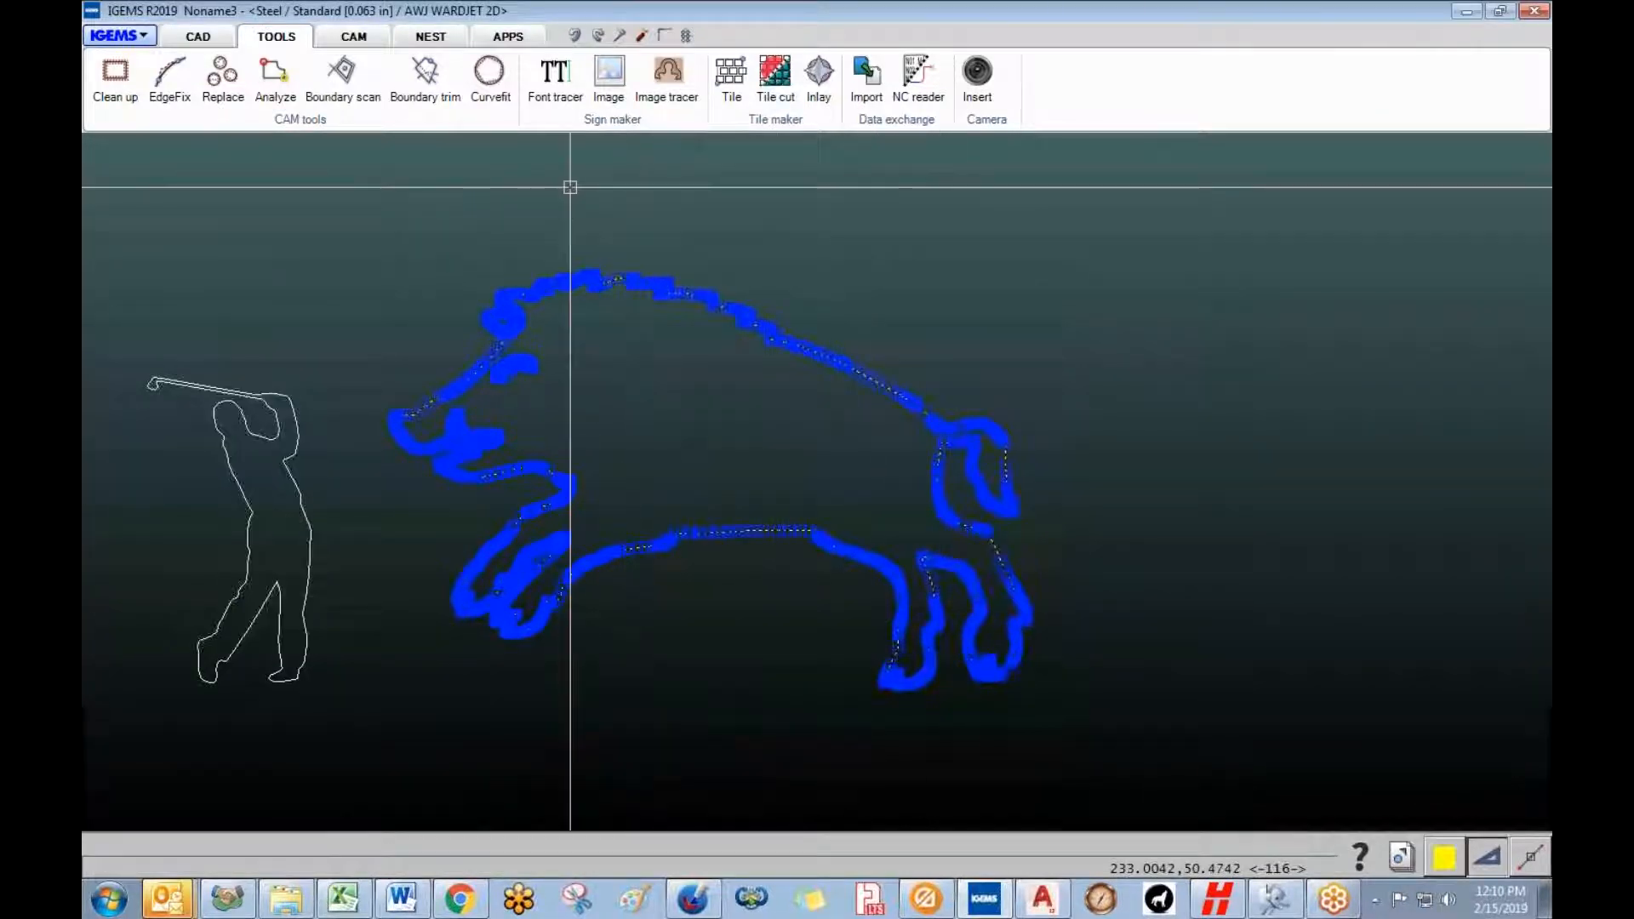
pyautogui.click(197, 36)
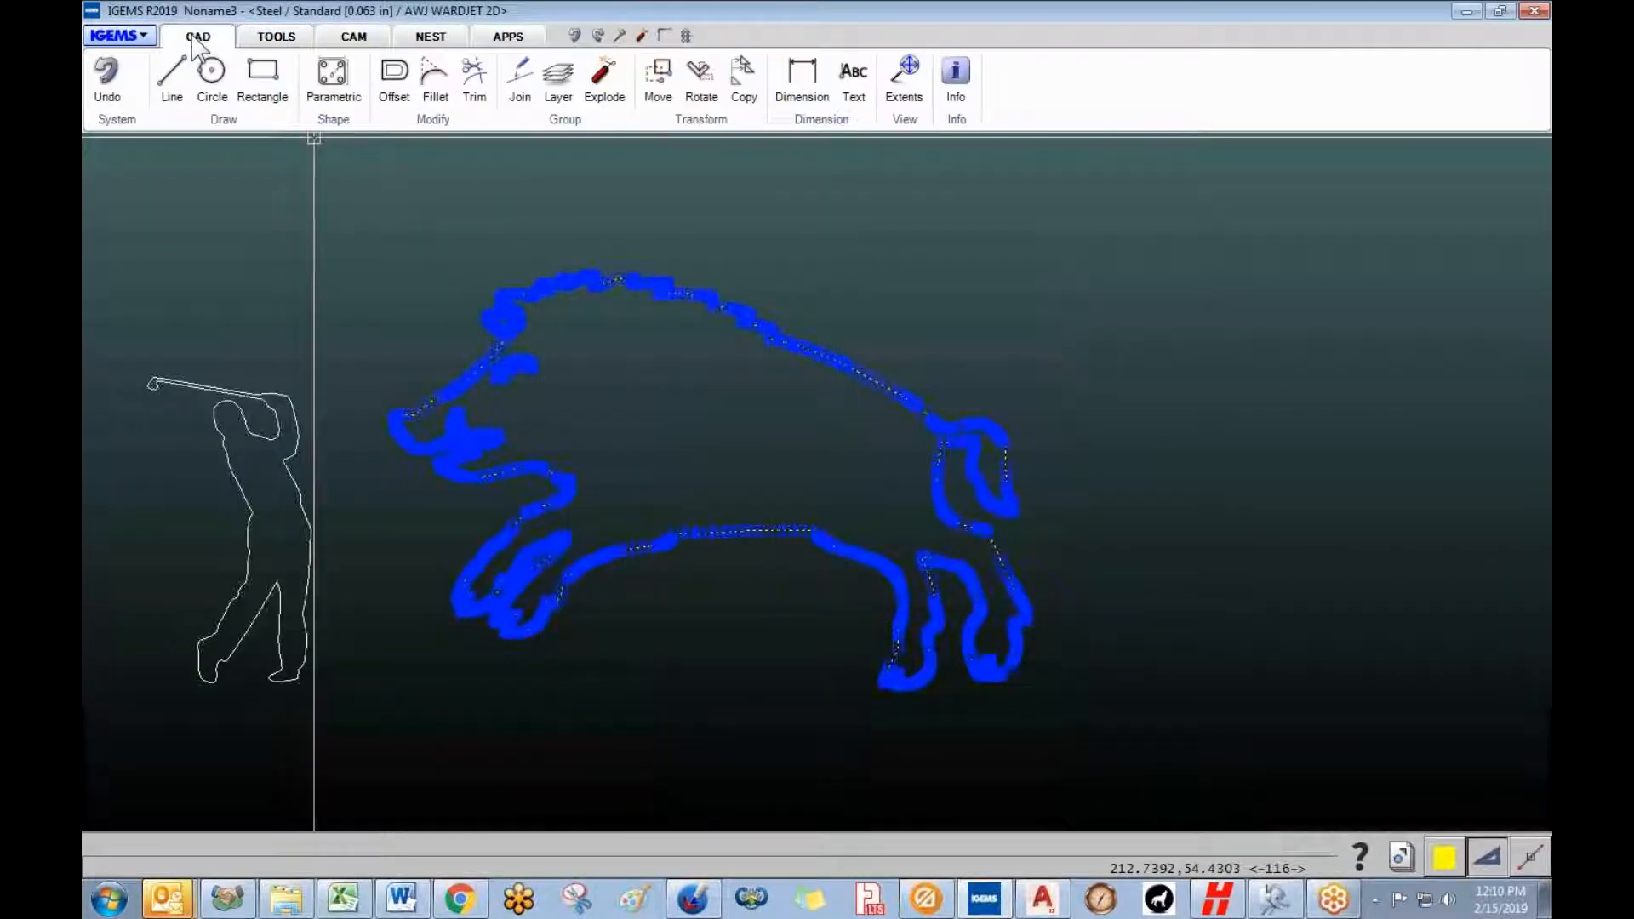
pyautogui.click(562, 121)
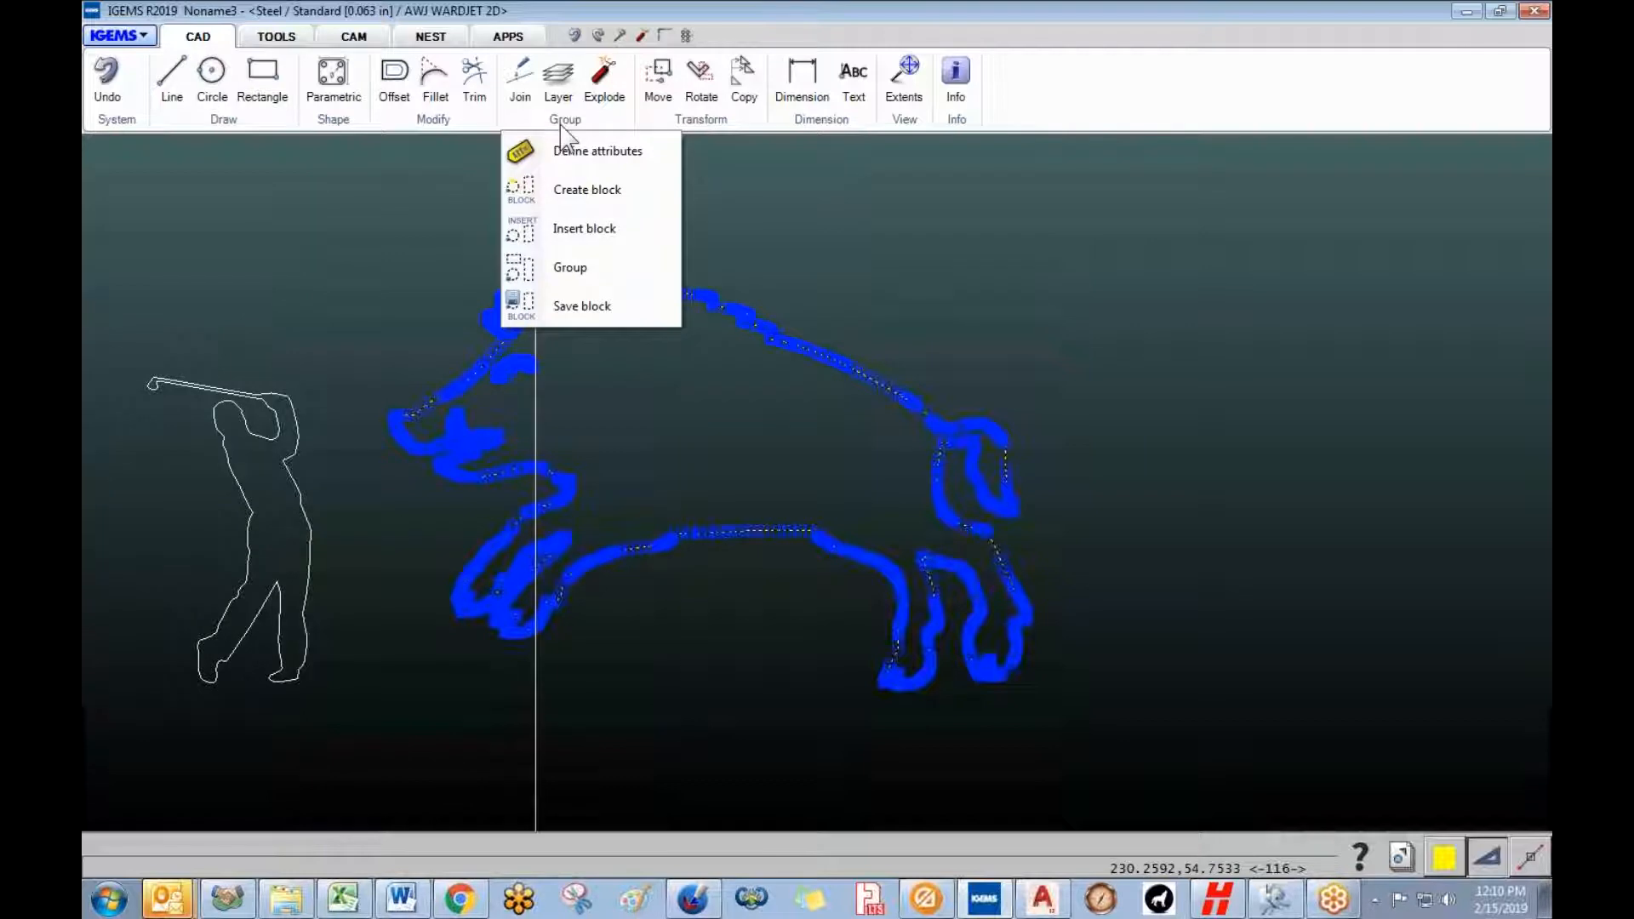
pyautogui.click(569, 269)
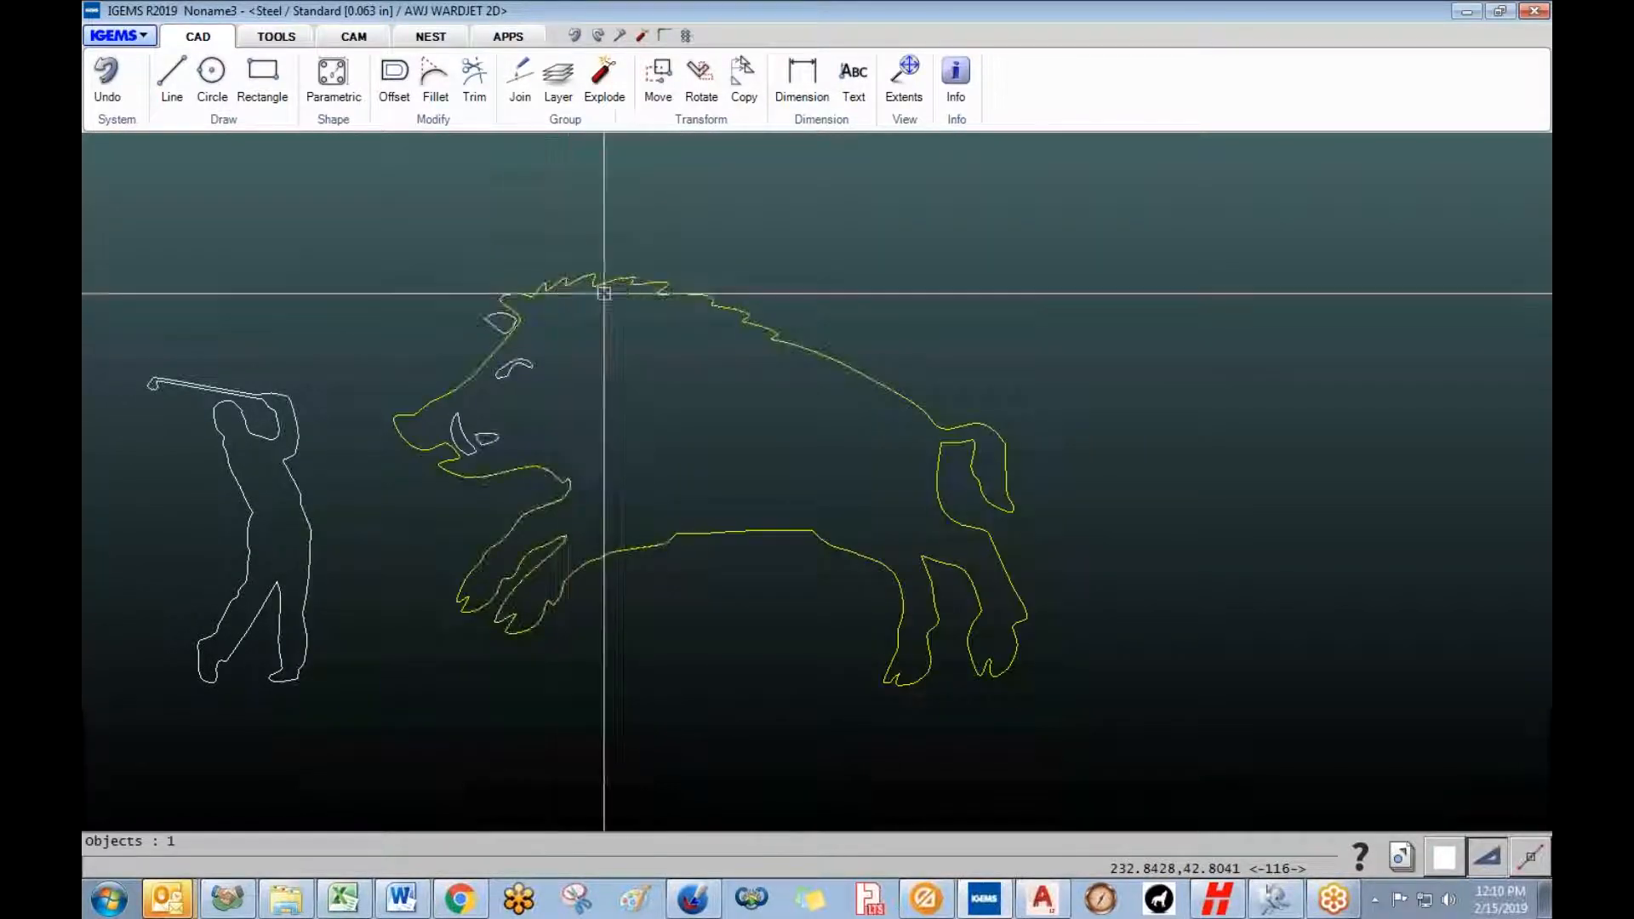
# - Trace 2 - Heraldic_figure_-_Boar.png a second time and place the outline to the right of the yellow boar
pyautogui.scroll(5, 549, 379)
pyautogui.scroll(-5, 474, 330)
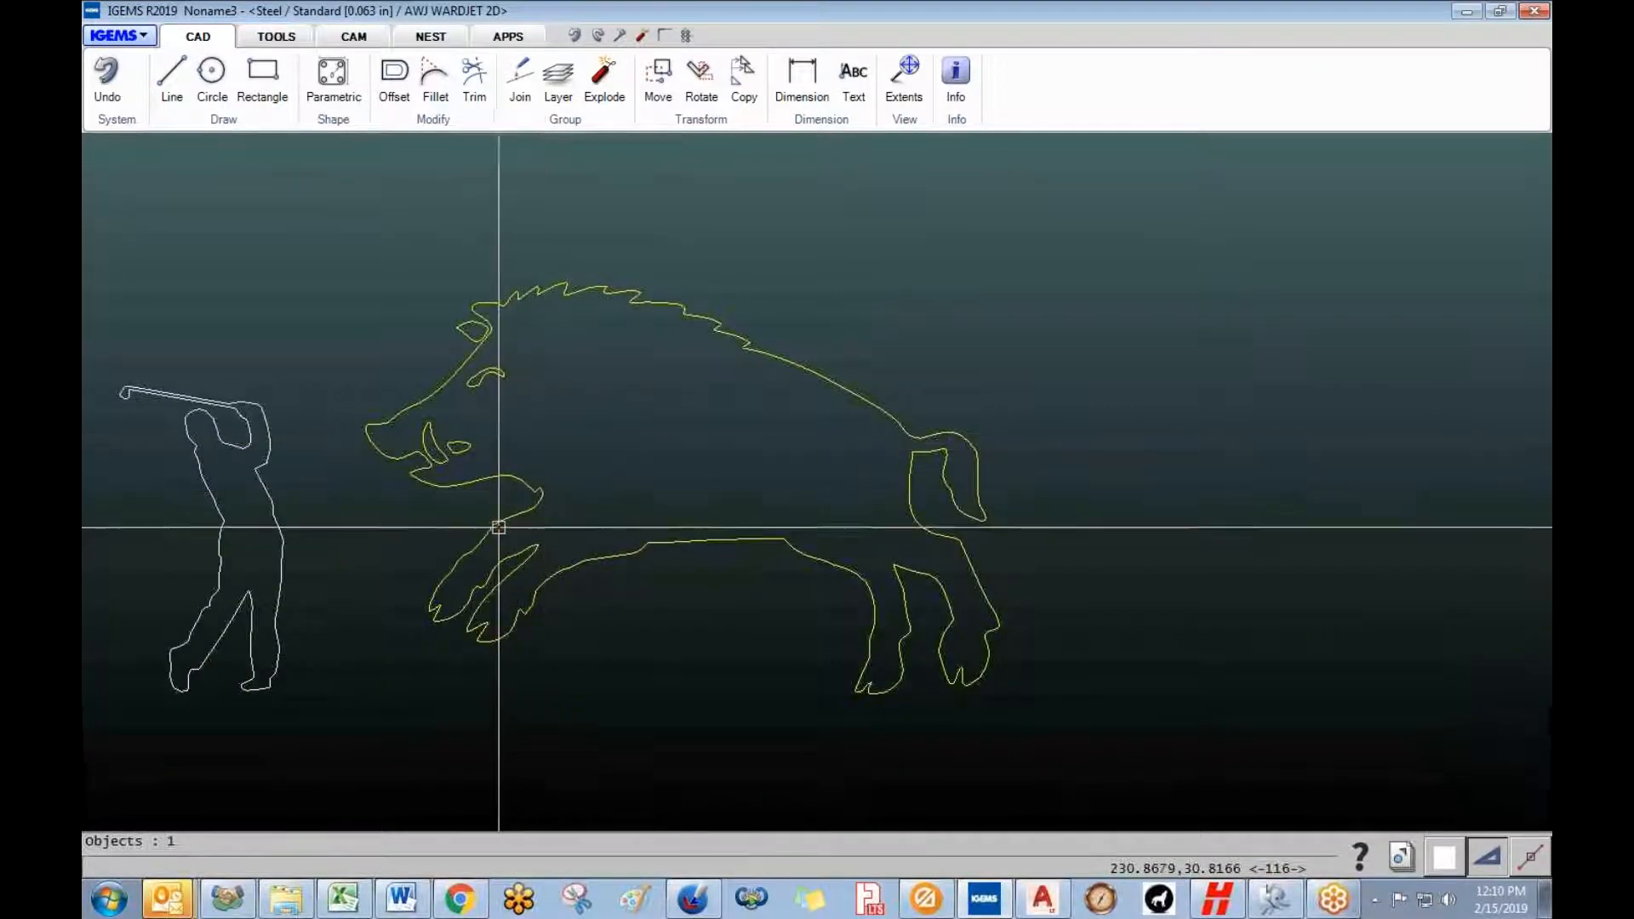
pyautogui.scroll(-3, 474, 521)
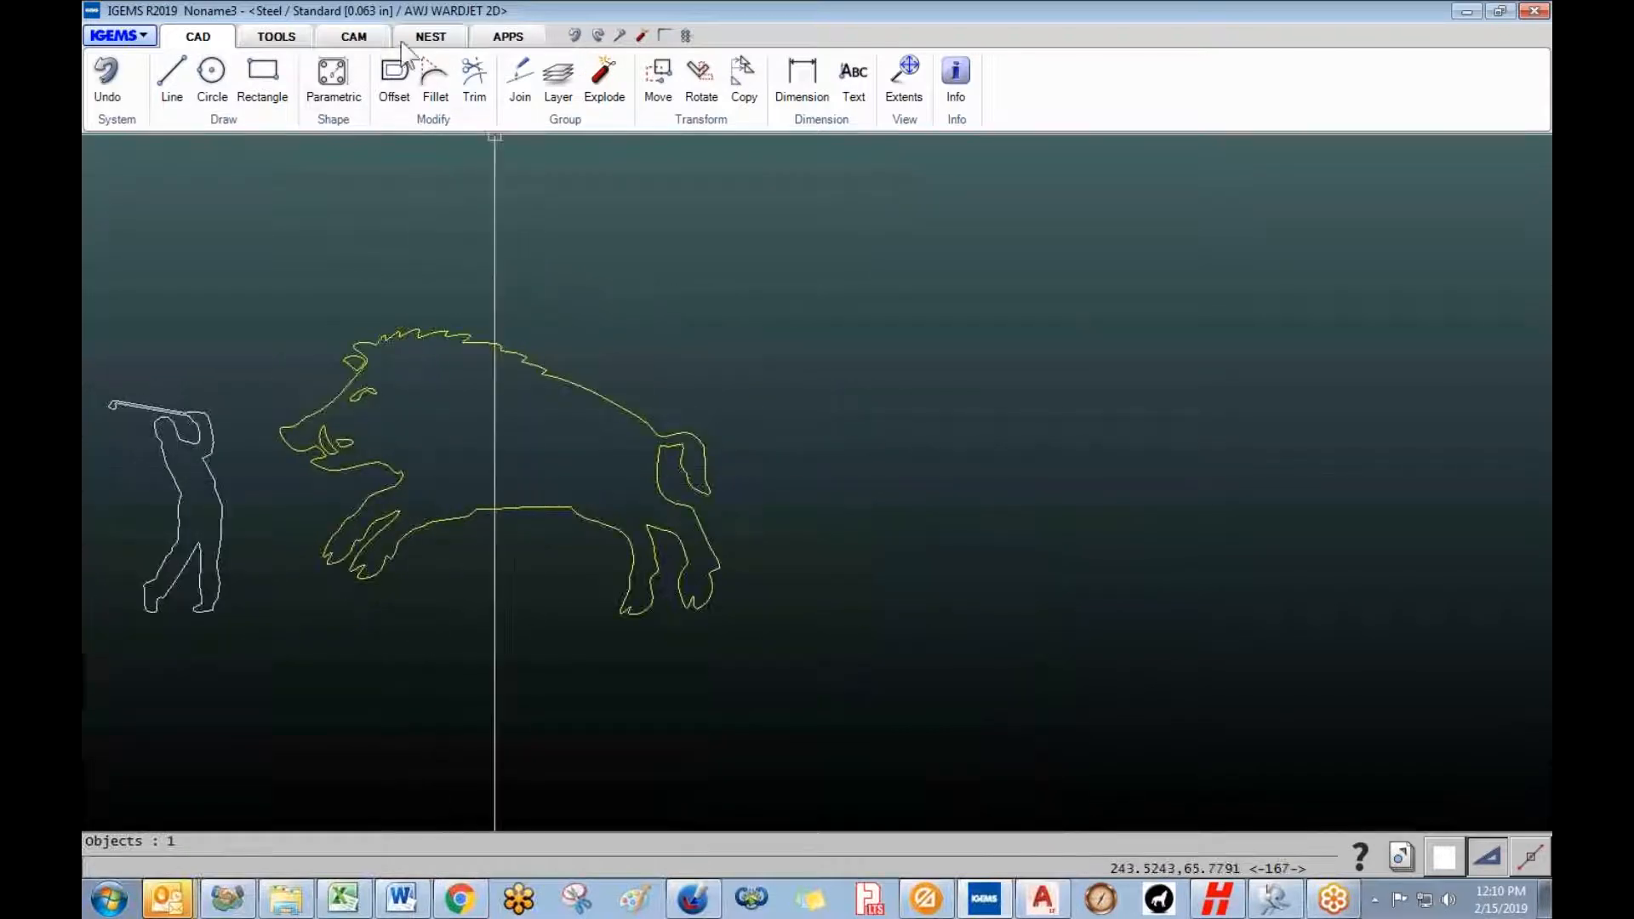
pyautogui.click(276, 36)
pyautogui.click(673, 77)
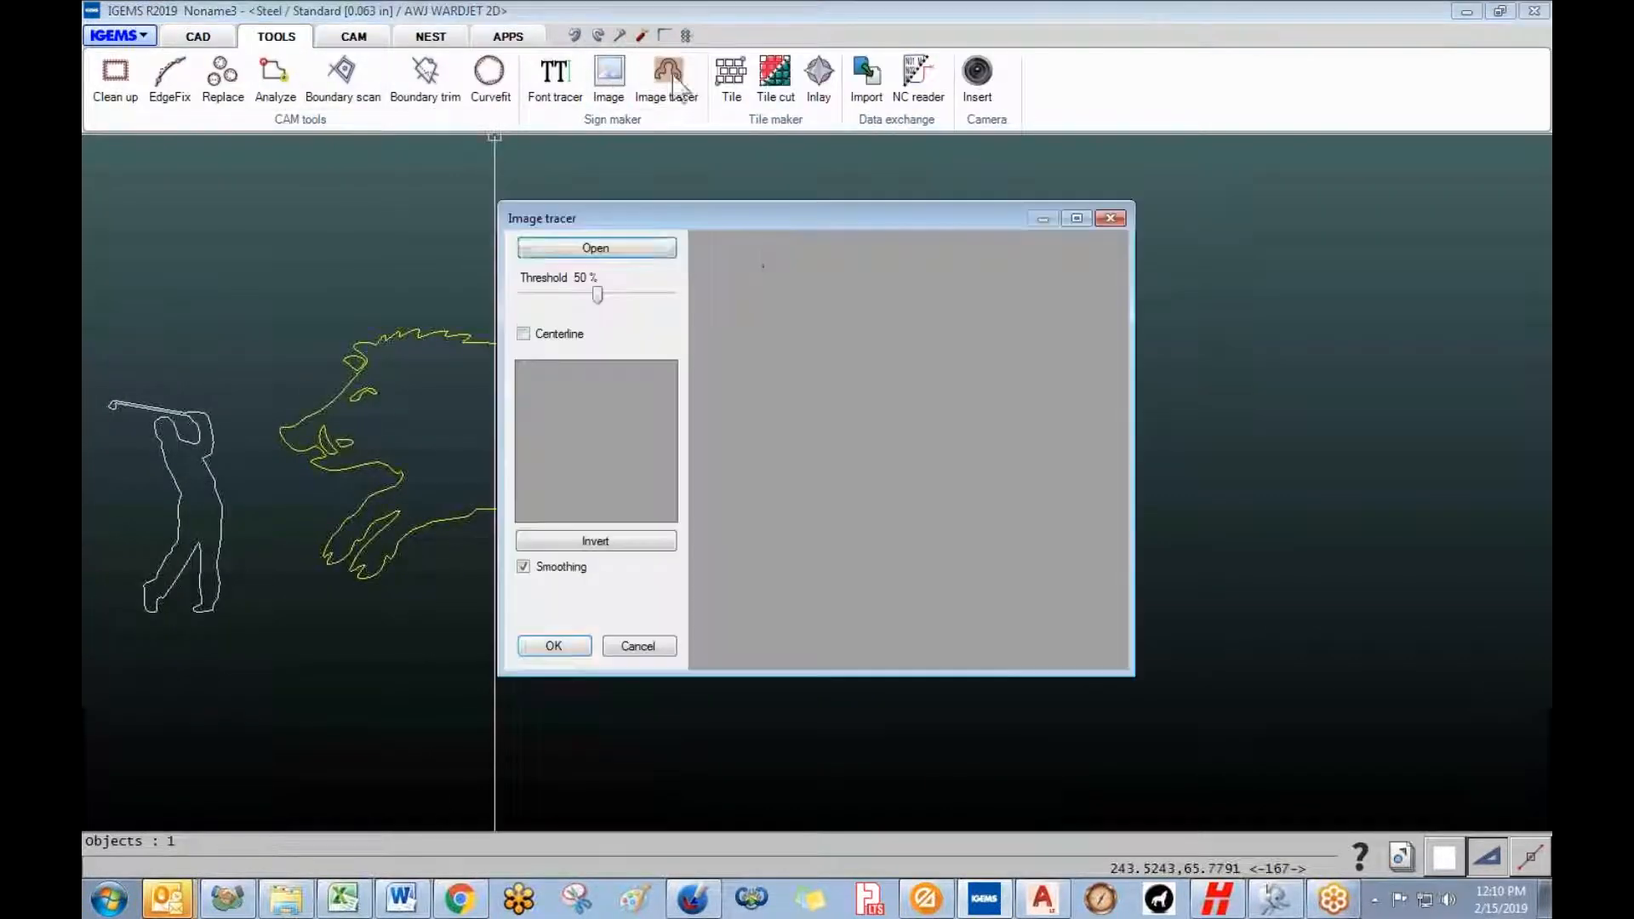
pyautogui.click(659, 249)
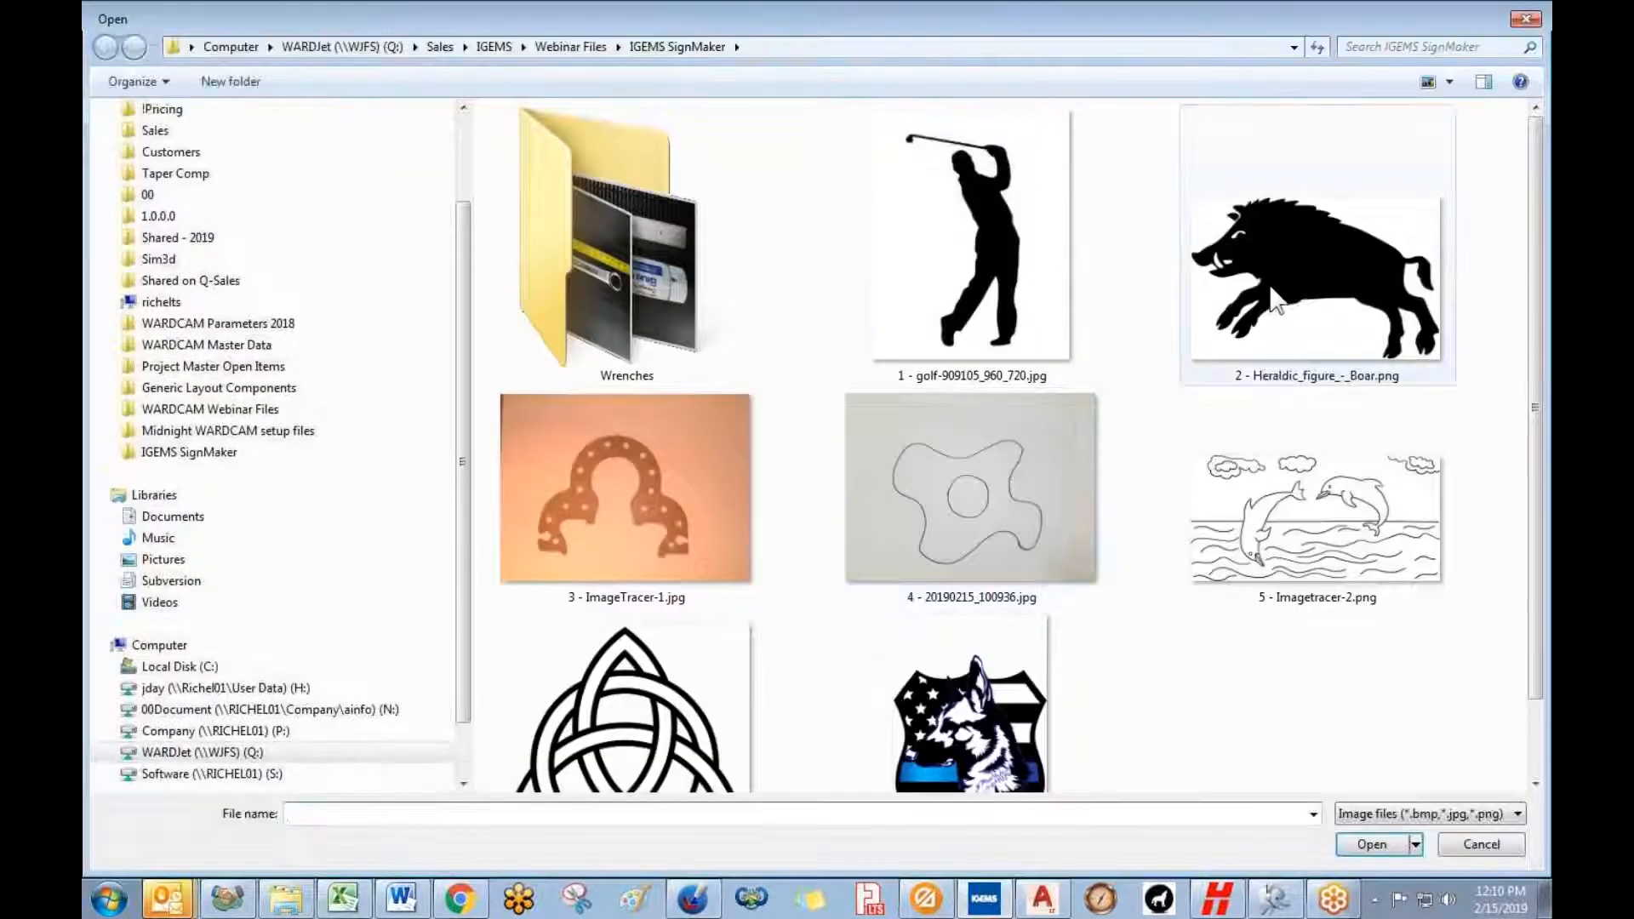
pyautogui.click(1315, 281)
pyautogui.click(1371, 845)
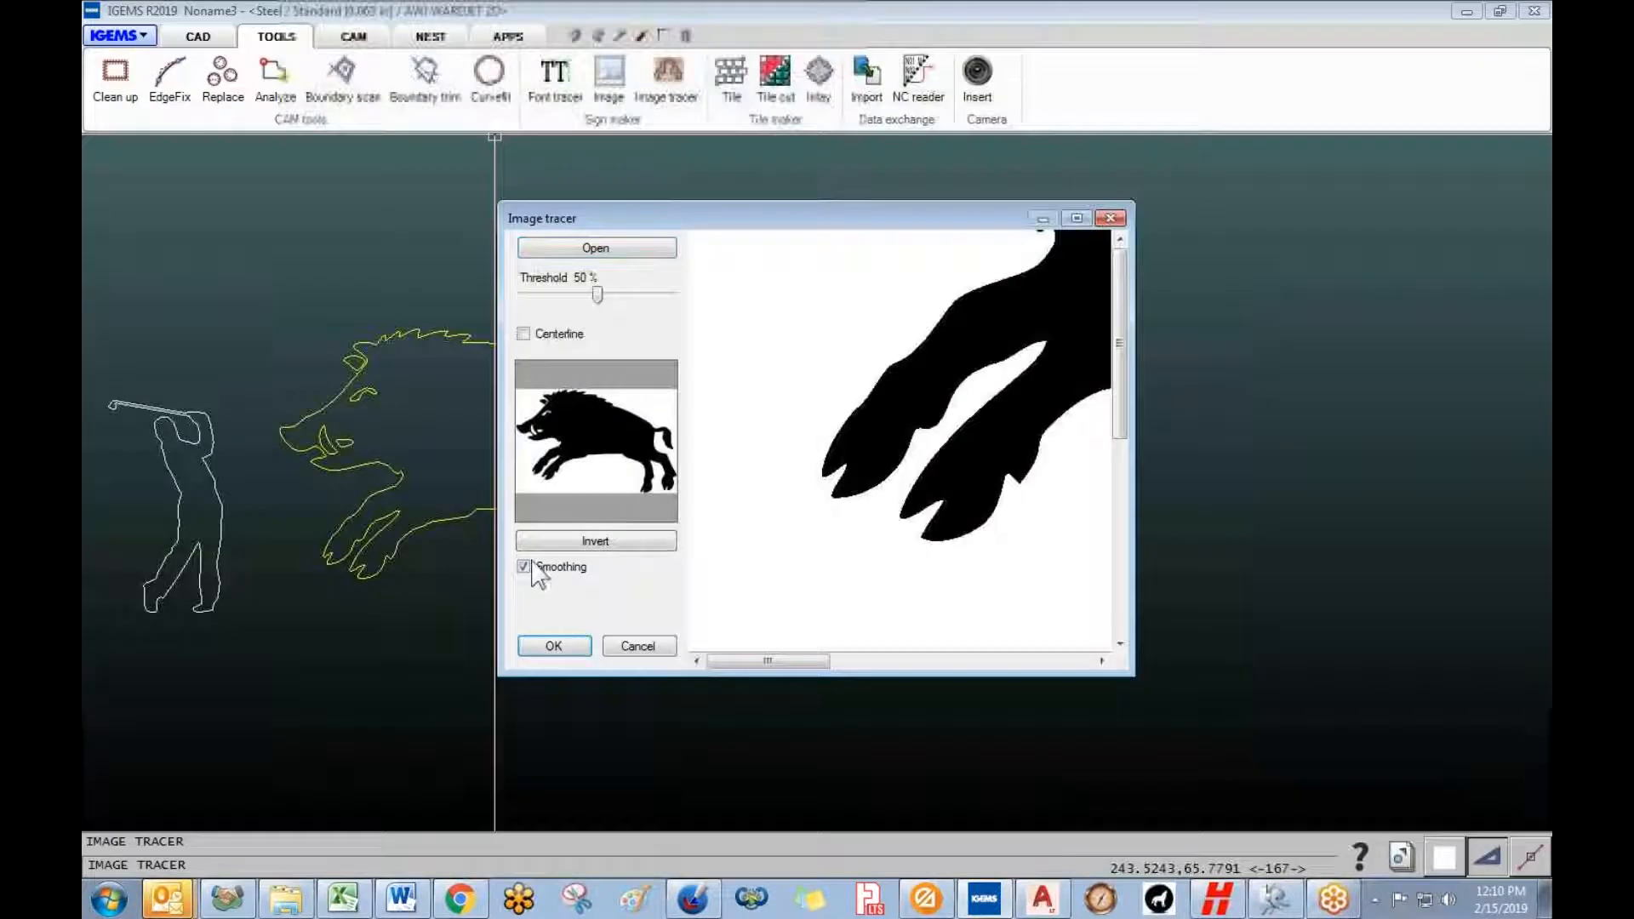
pyautogui.click(555, 647)
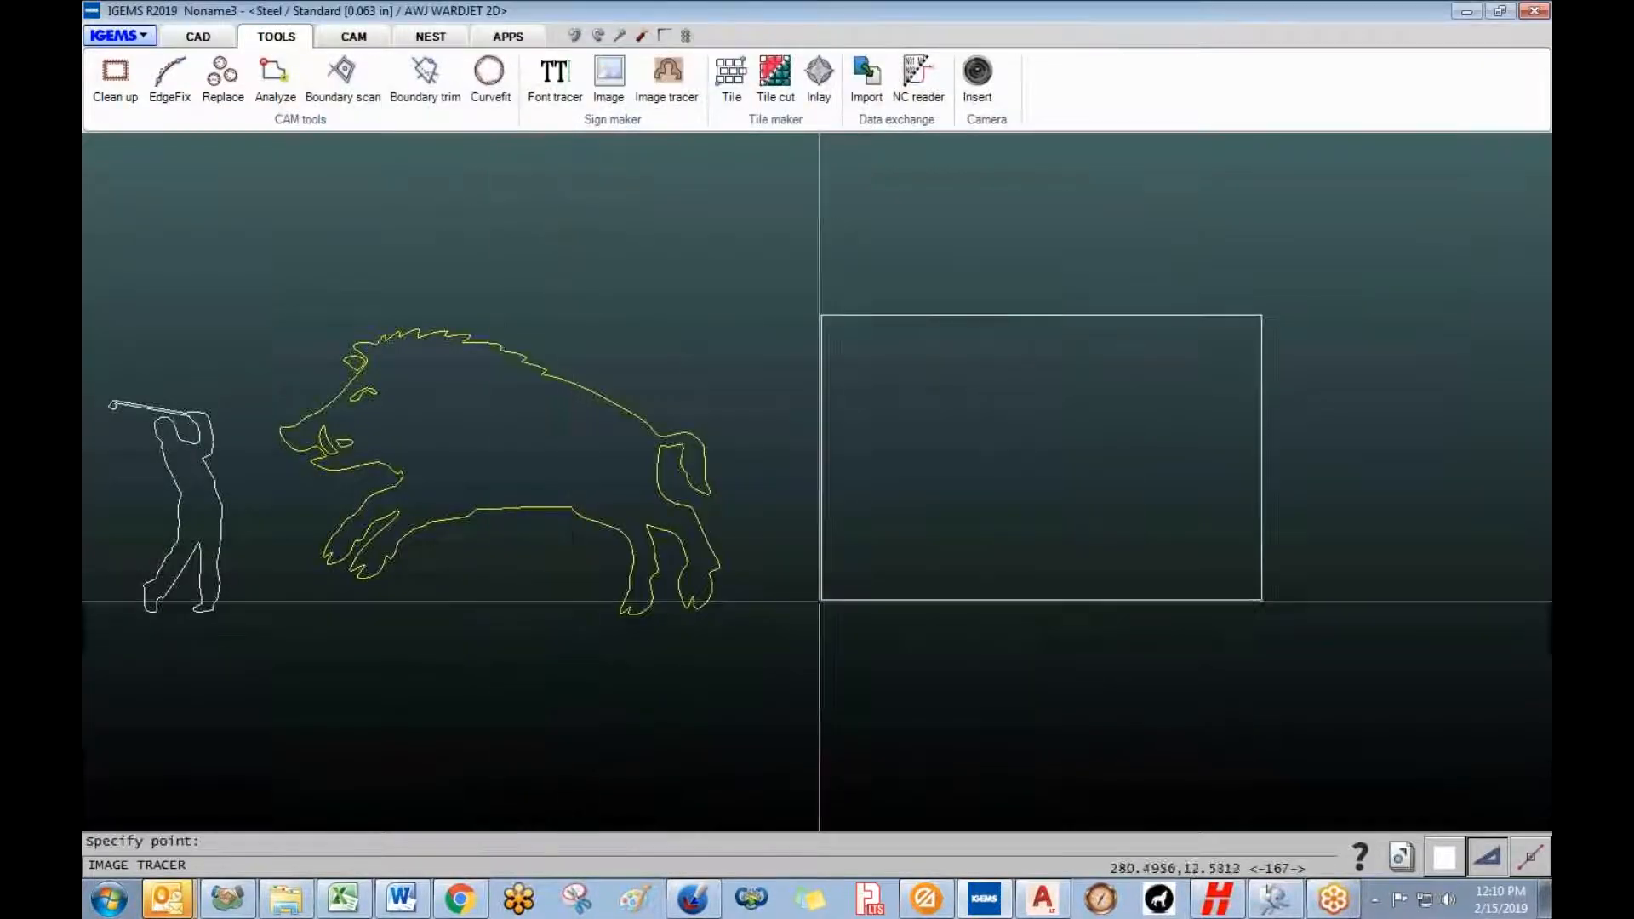
pyautogui.click(767, 609)
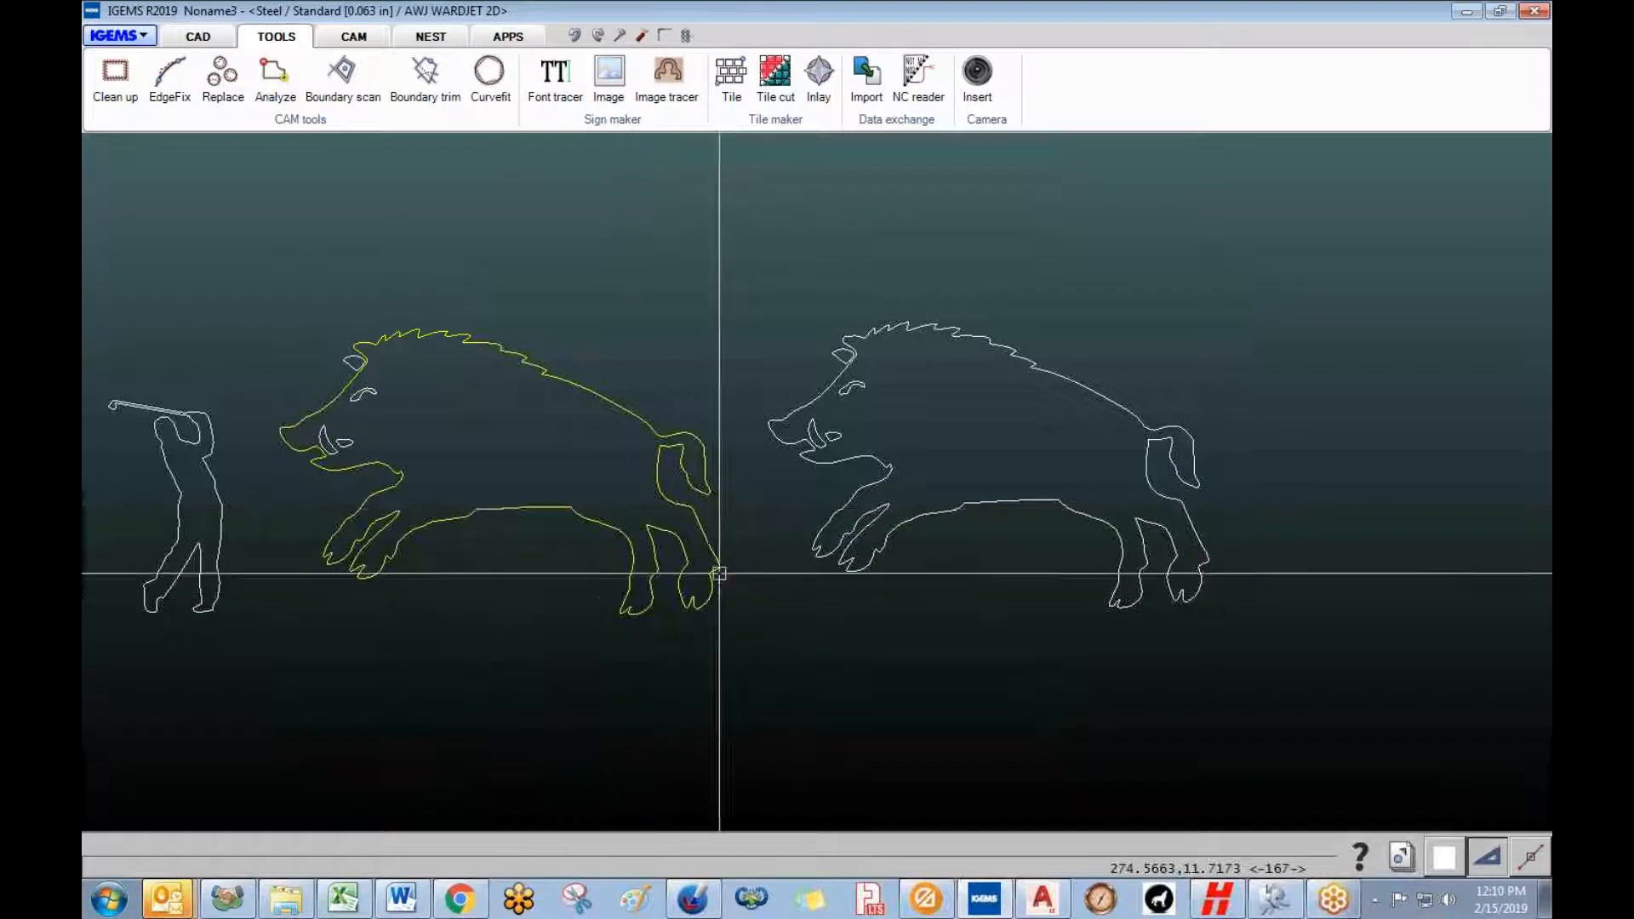
# - Select all contours of the second boar, colour them red and group them
pyautogui.moveTo(718, 572); pyautogui.dragTo(588, 564, button='middle')
pyautogui.moveTo(625, 265); pyautogui.dragTo(985, 536)
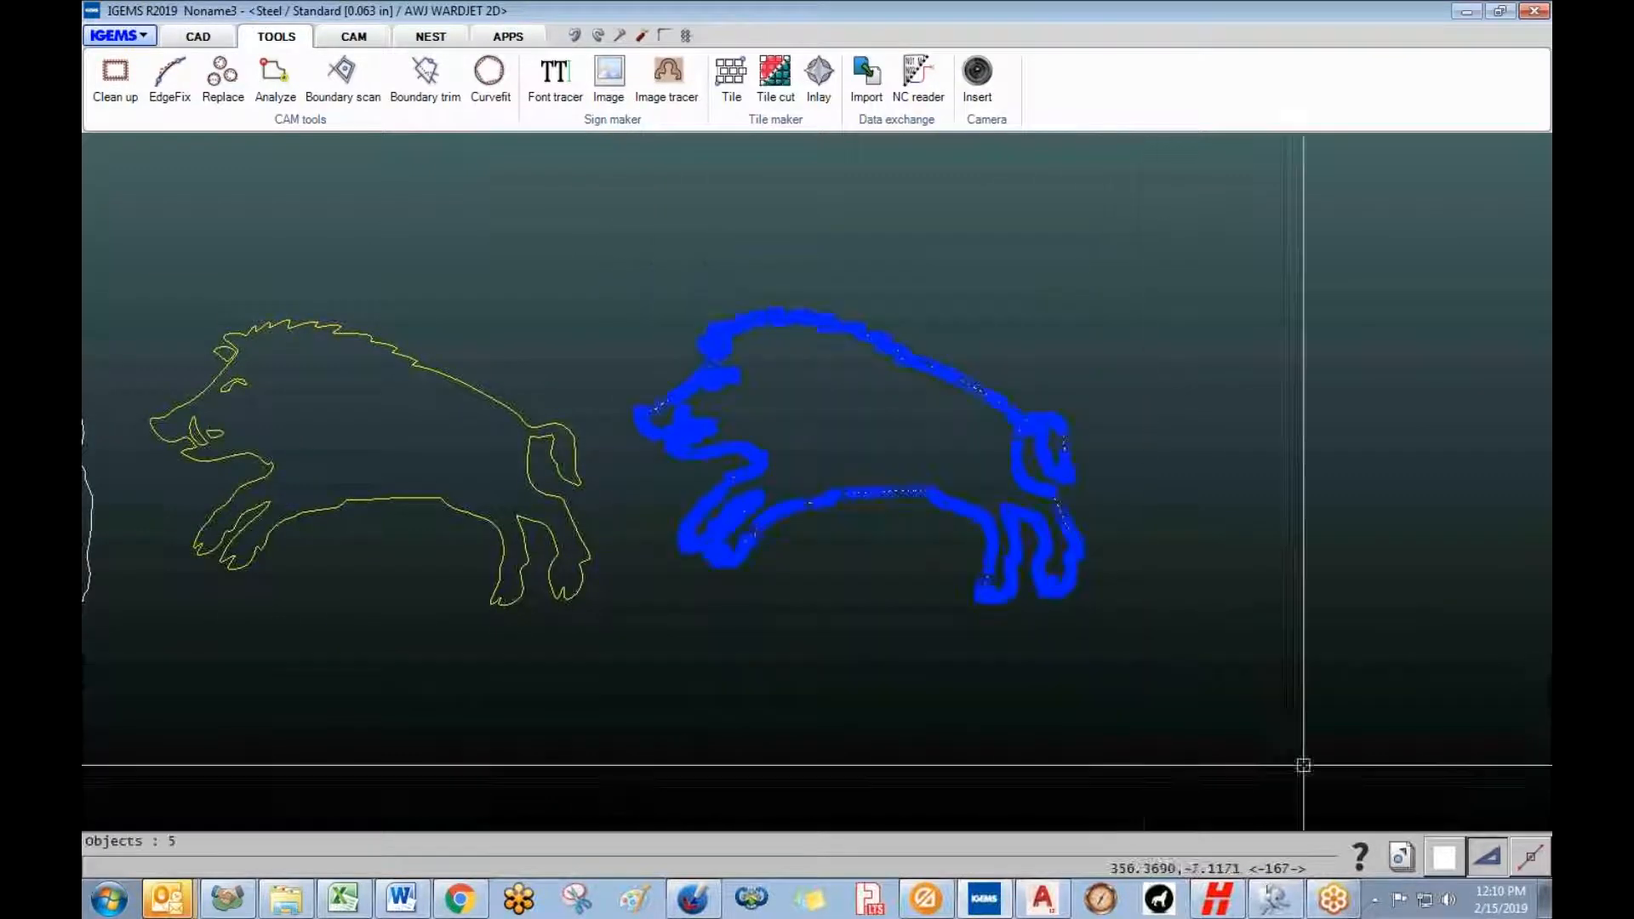
pyautogui.click(1444, 857)
pyautogui.click(774, 652)
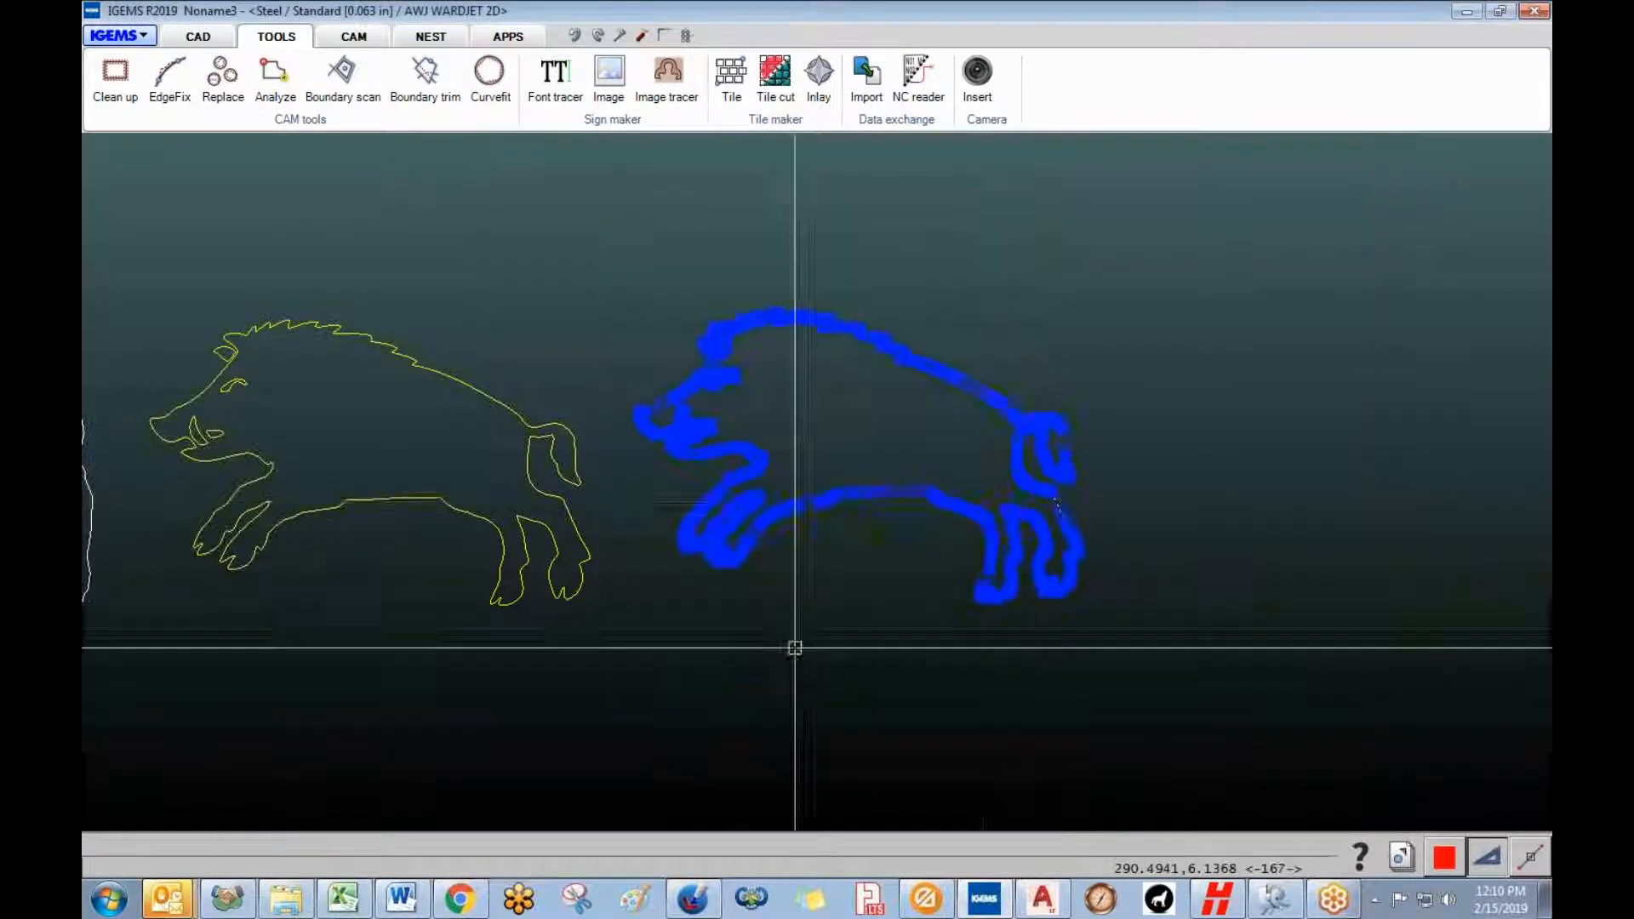
pyautogui.click(195, 40)
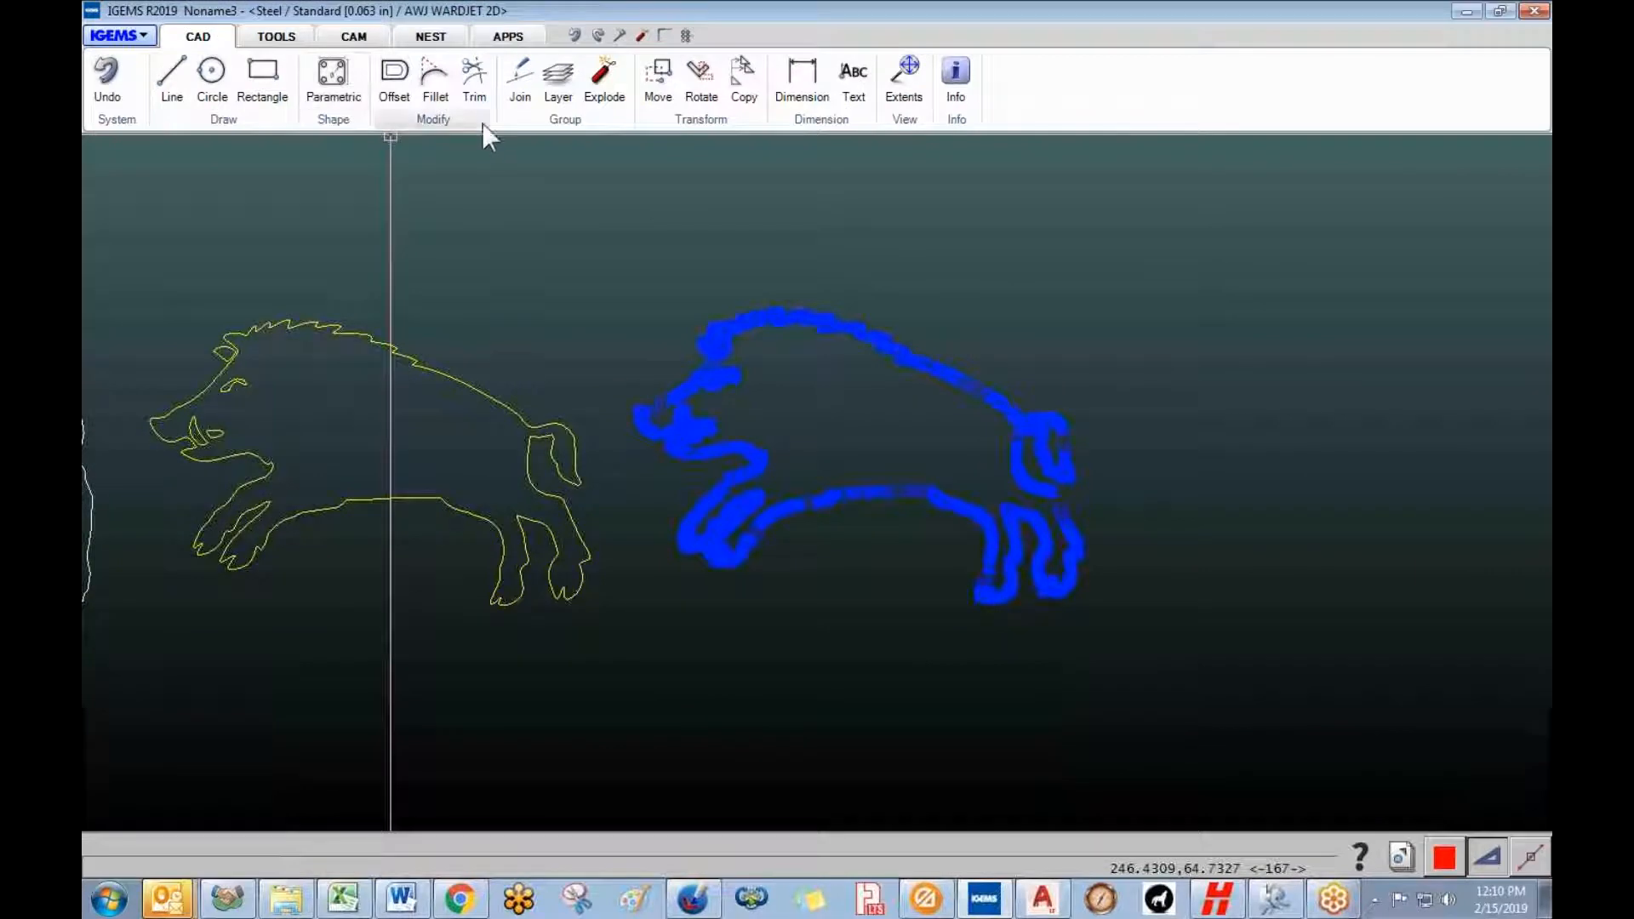
pyautogui.click(562, 123)
pyautogui.click(585, 269)
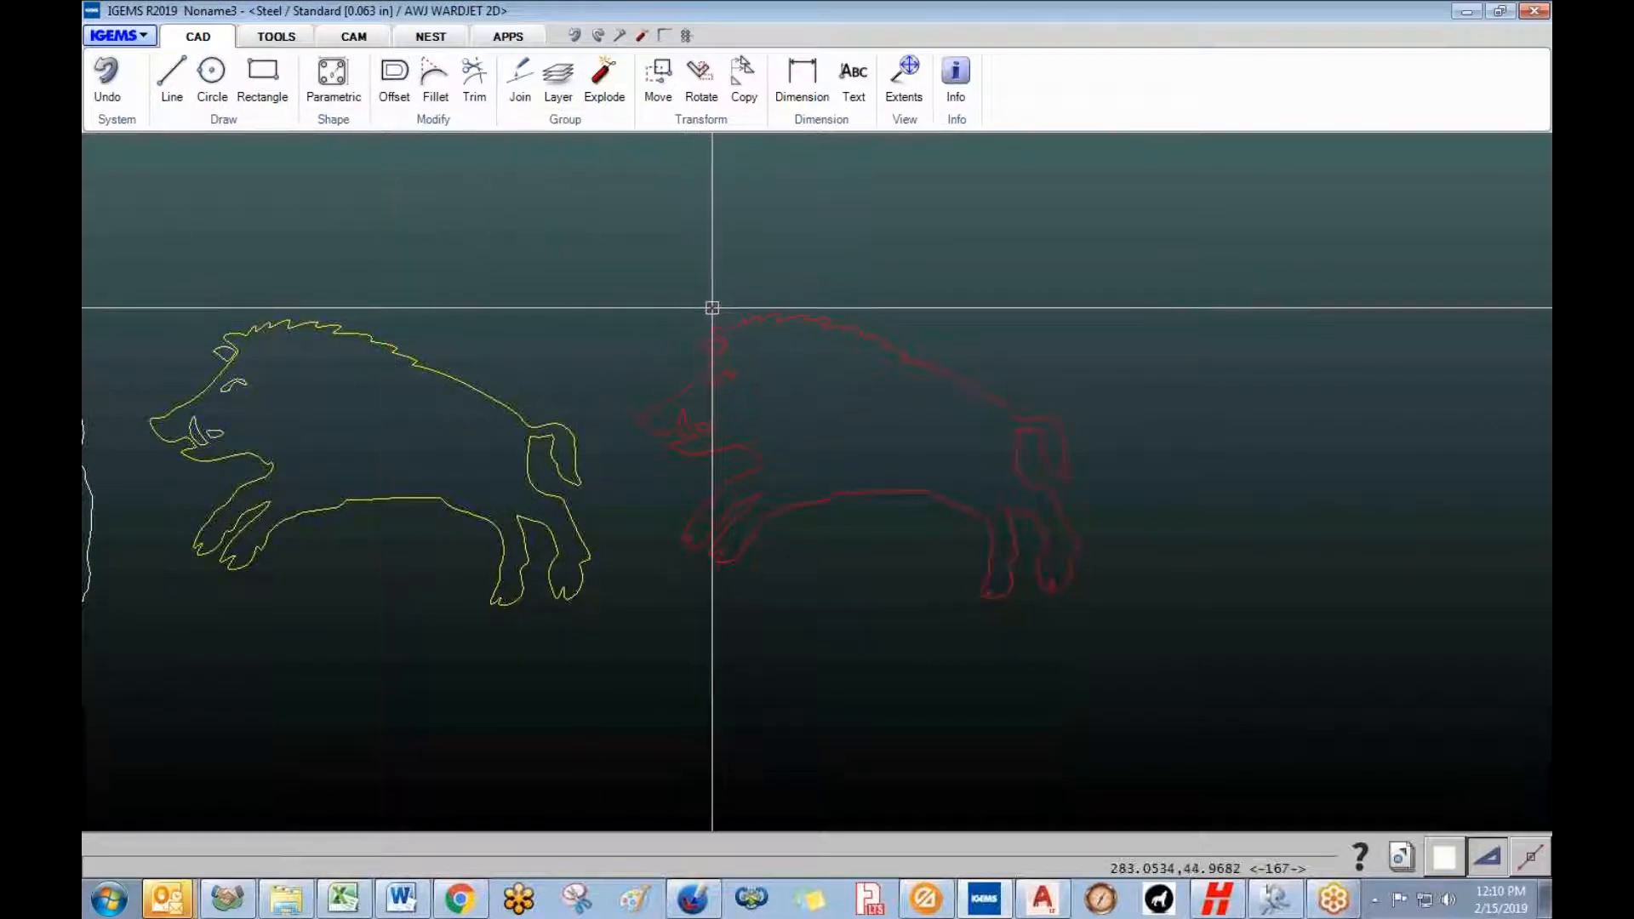
# - Move the red boar group onto the yellow boar so that their front hooves line up
pyautogui.press('m')
pyautogui.click(736, 326)
pyautogui.press('Return')
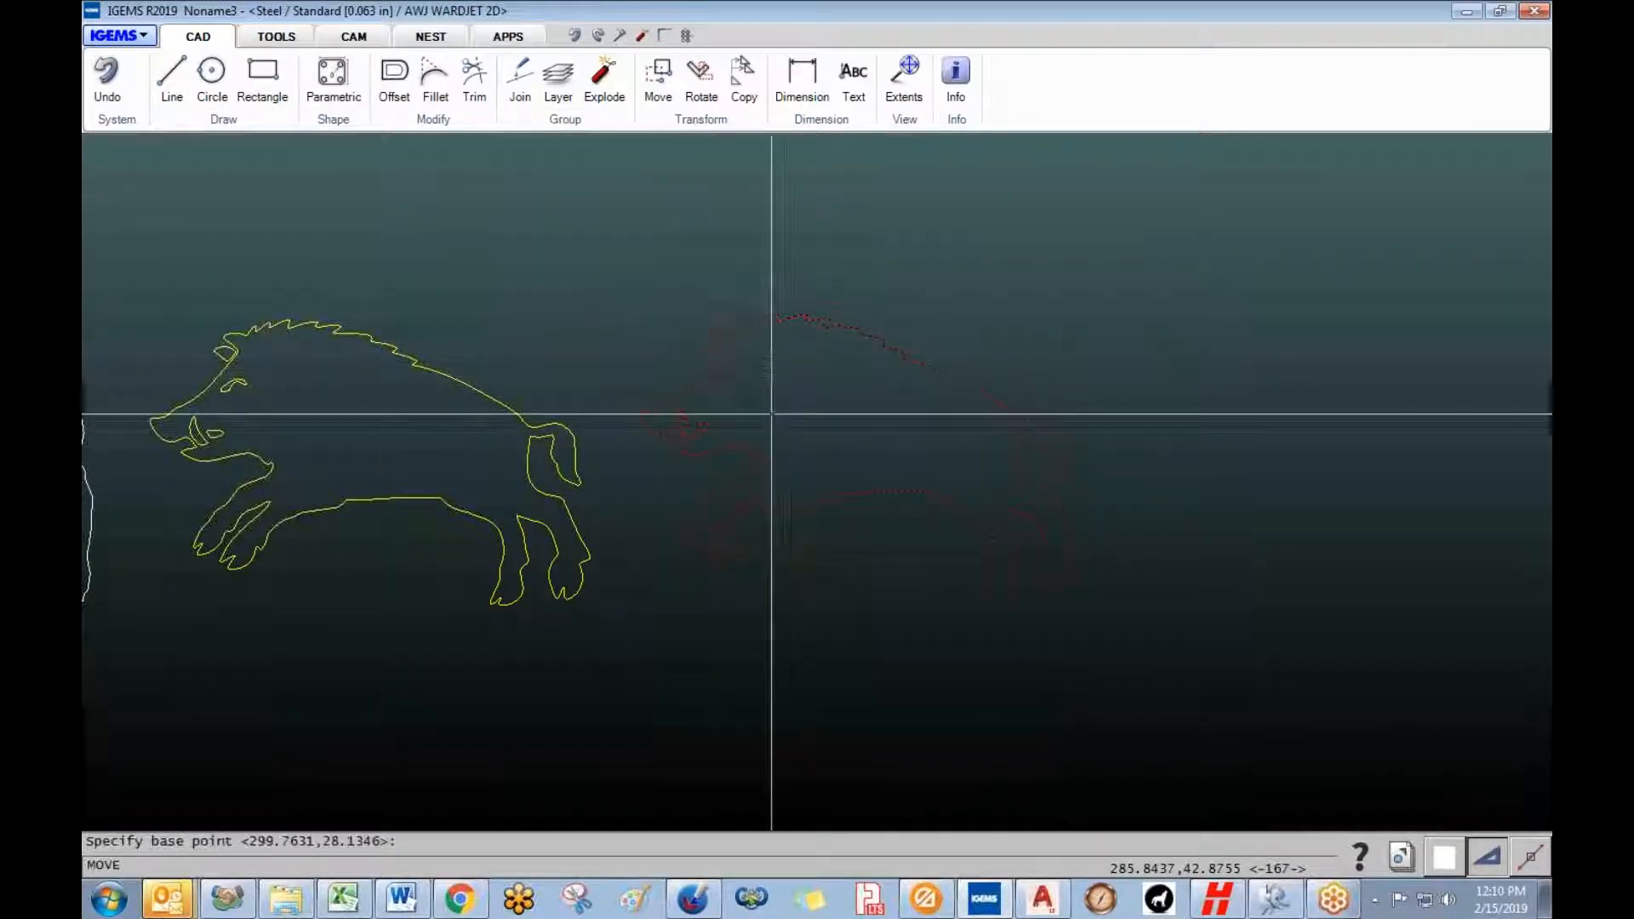
pyautogui.click(718, 554)
pyautogui.scroll(-1, 596, 570)
pyautogui.scroll(-2, 587, 642)
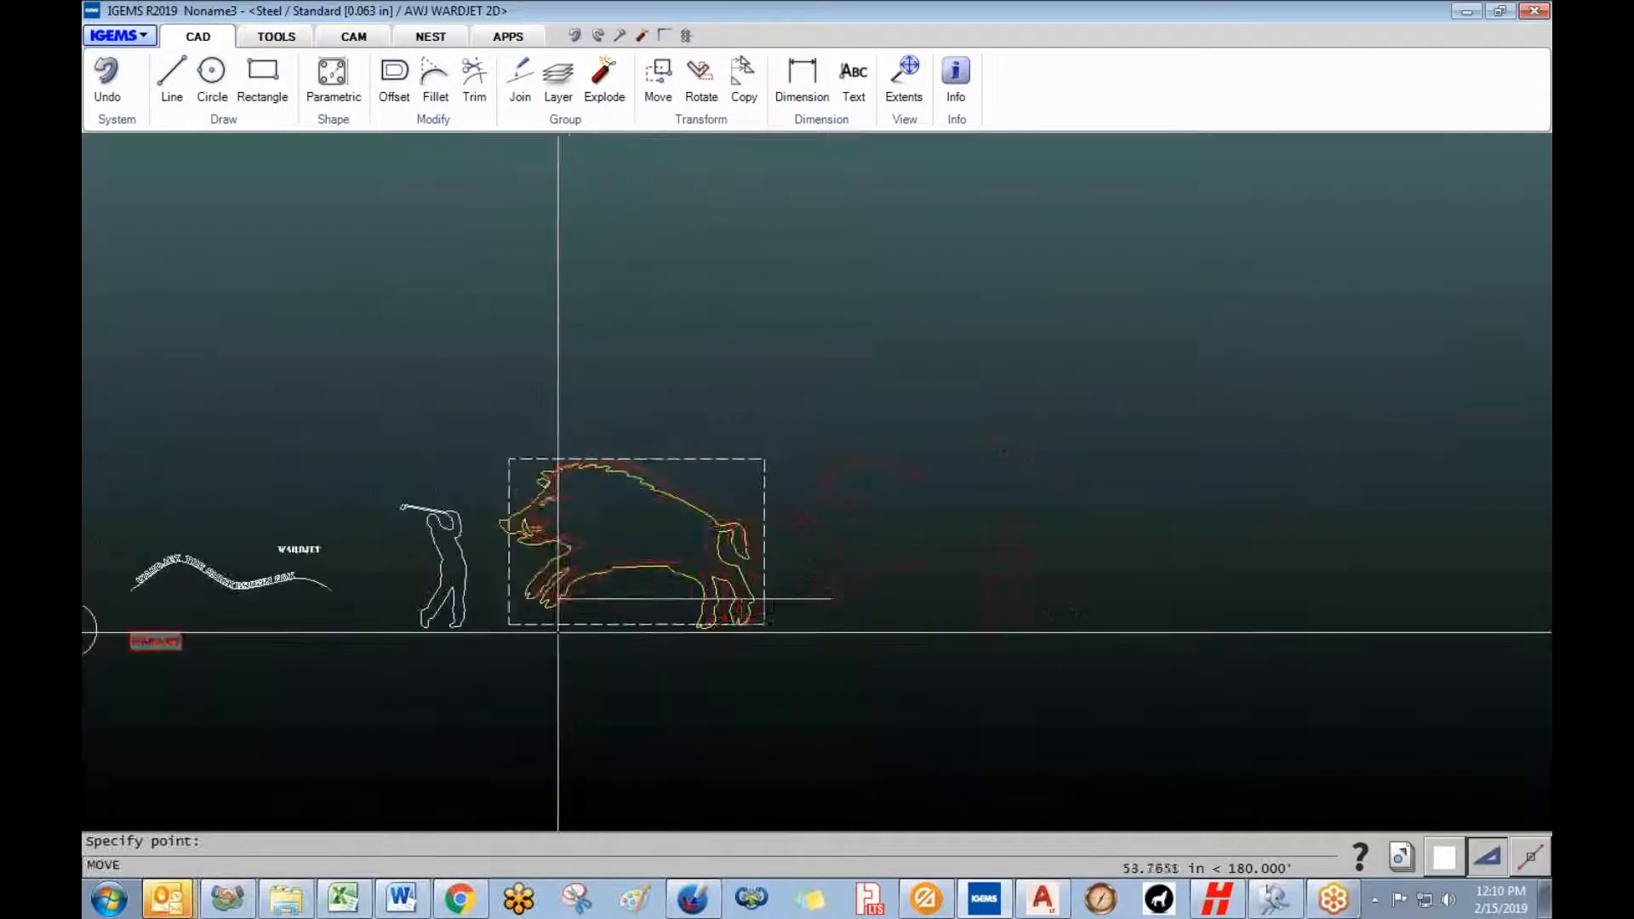
pyautogui.scroll(10, 548, 613)
pyautogui.scroll(5, 559, 577)
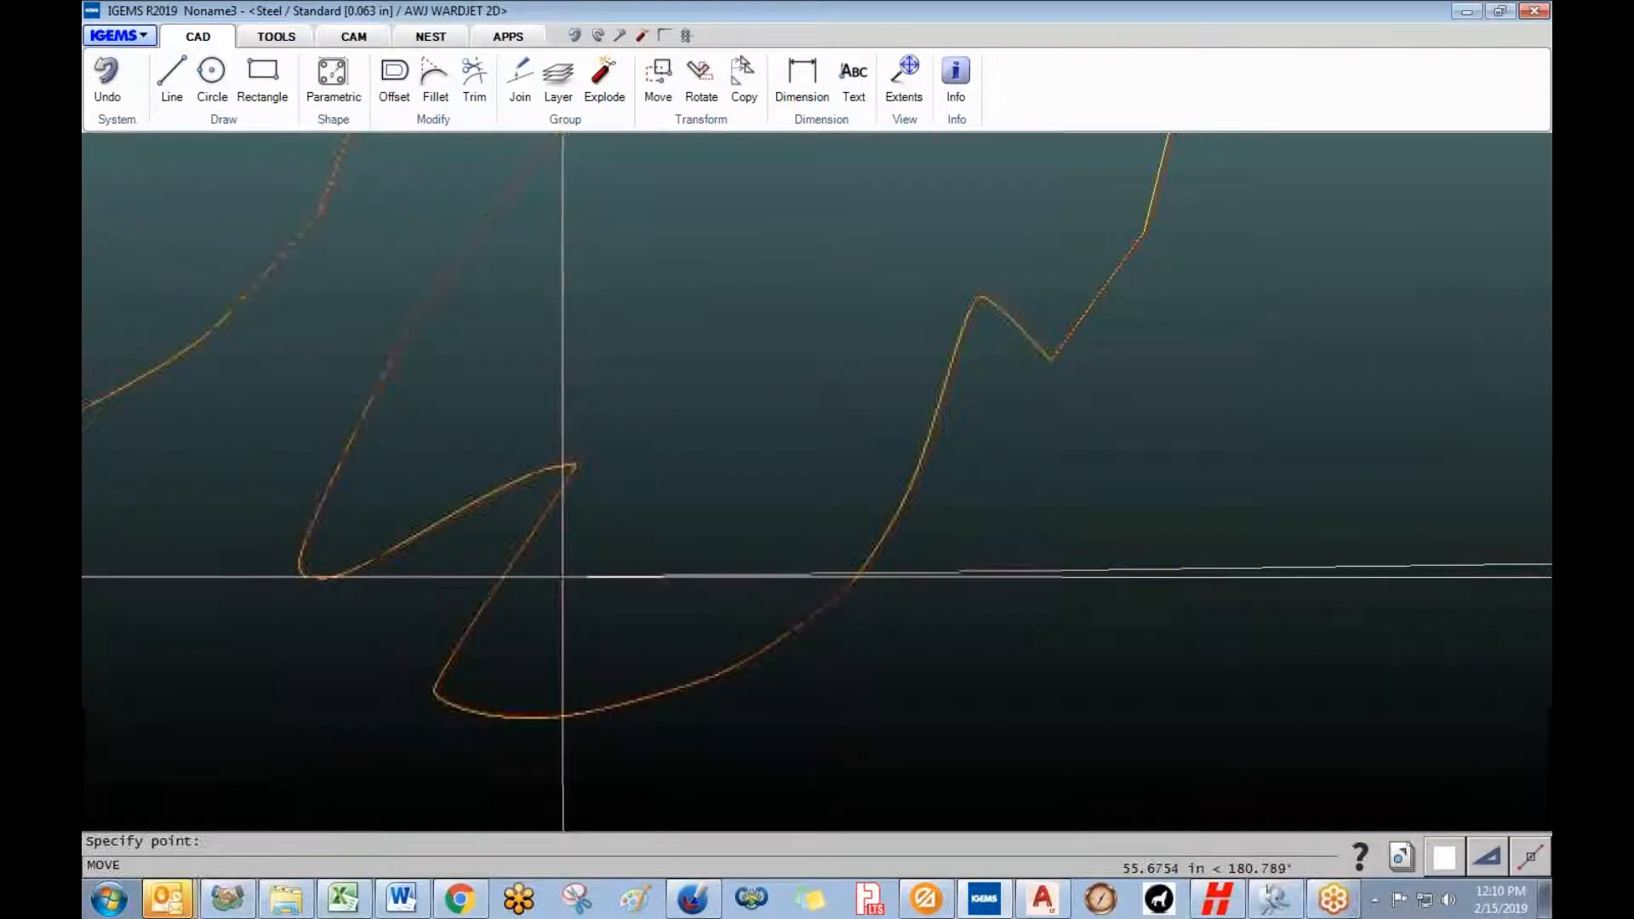
pyautogui.click(562, 577)
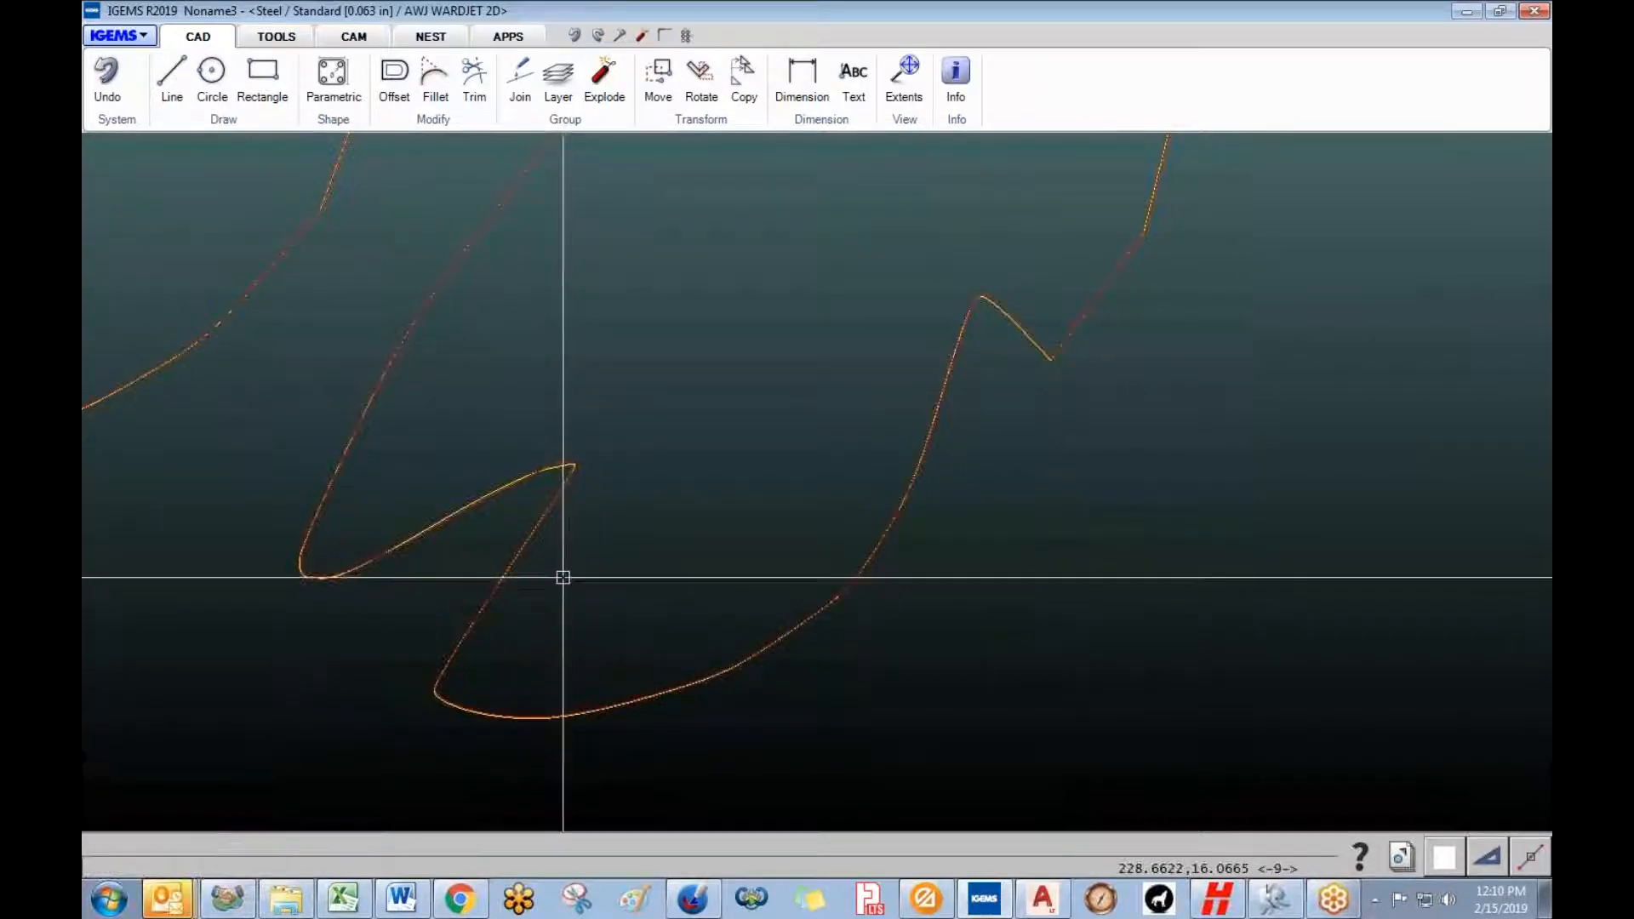
# - Compare the overlaid red and yellow contours up close at the boar's front hoof
pyautogui.scroll(5, 565, 646)
pyautogui.scroll(-4, 803, 692)
pyautogui.scroll(5, 650, 693)
pyautogui.scroll(2, 448, 534)
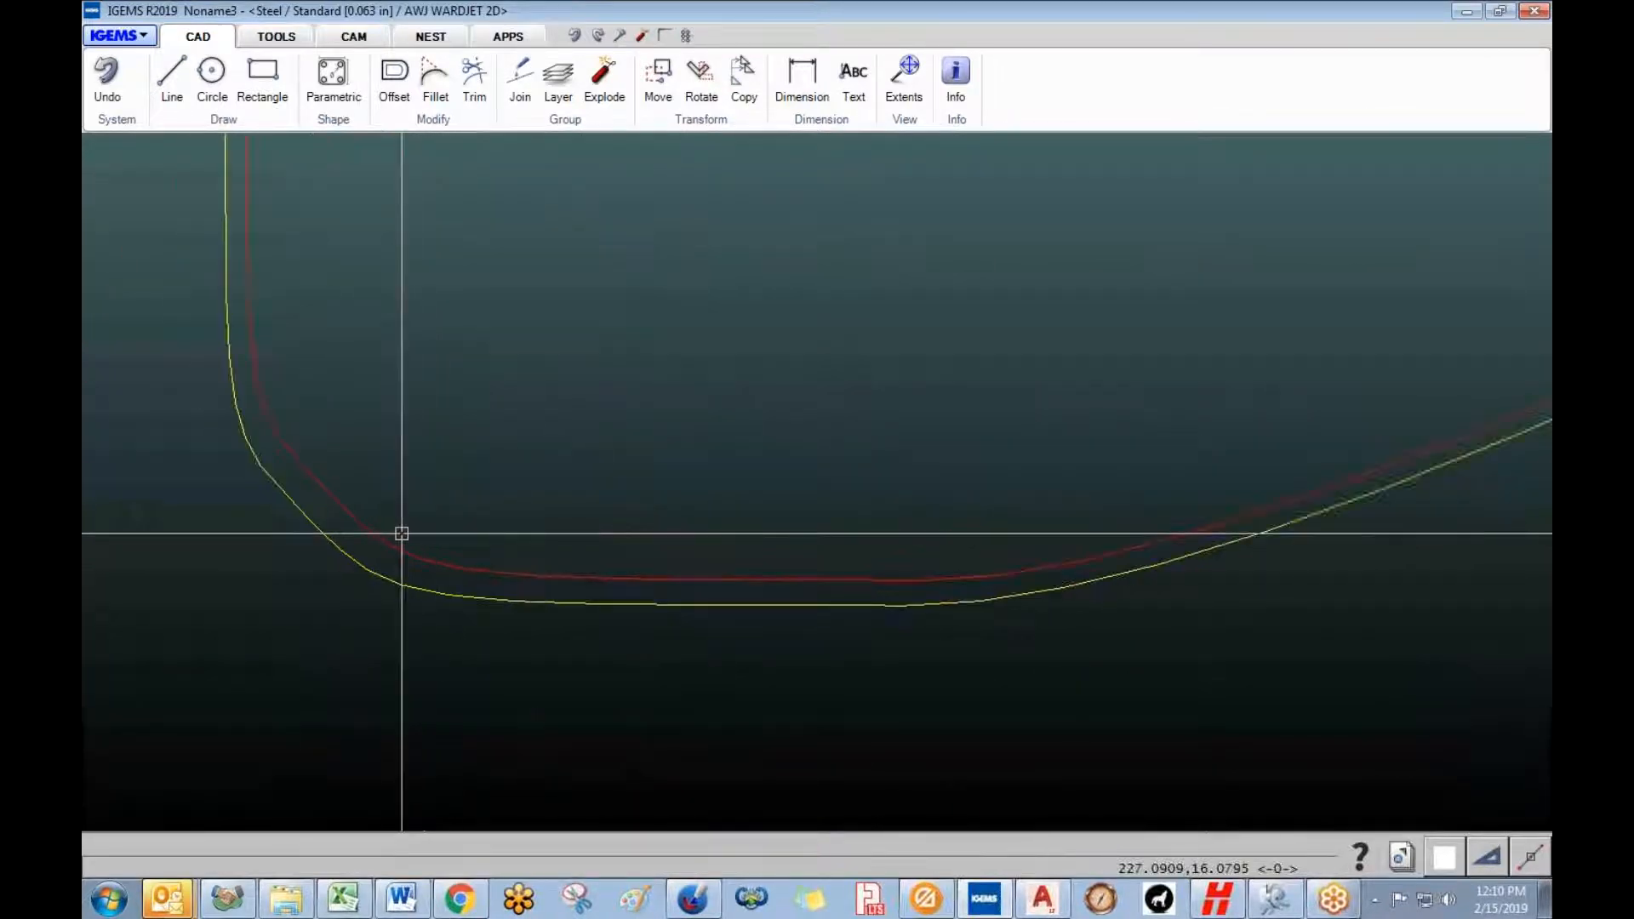
# - Examine how the red and yellow traces deviate along the boar's feet and leg curves
pyautogui.scroll(-5, 889, 521)
pyautogui.scroll(-3, 839, 468)
pyautogui.scroll(4, 551, 485)
pyautogui.scroll(1, 508, 464)
pyautogui.scroll(-4, 602, 401)
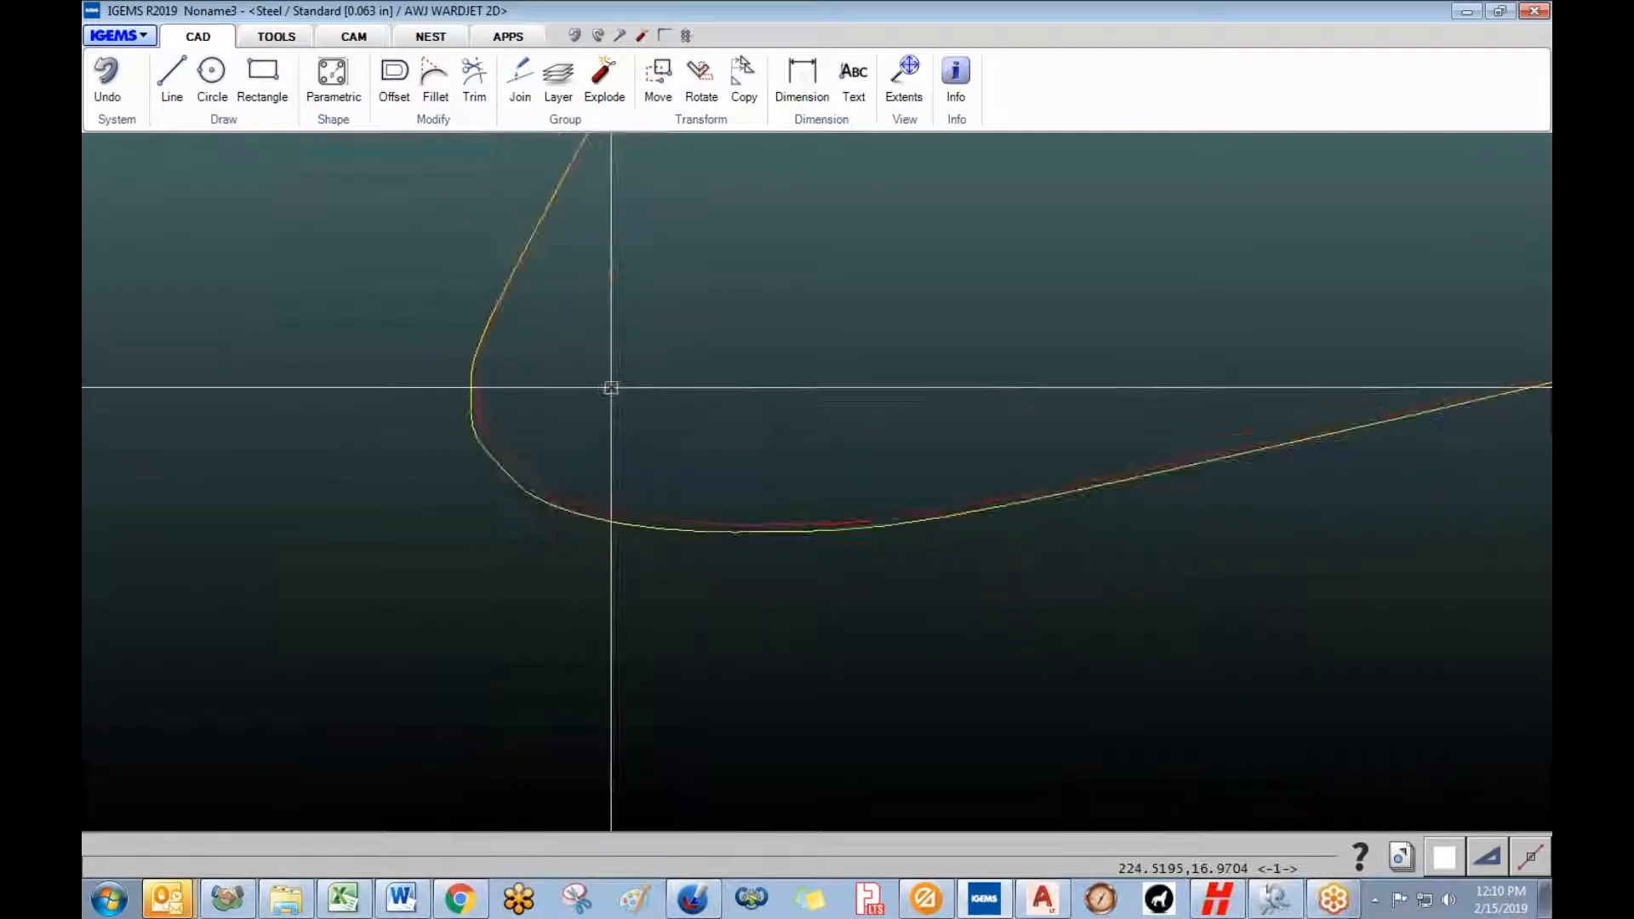
pyautogui.scroll(5, 627, 340)
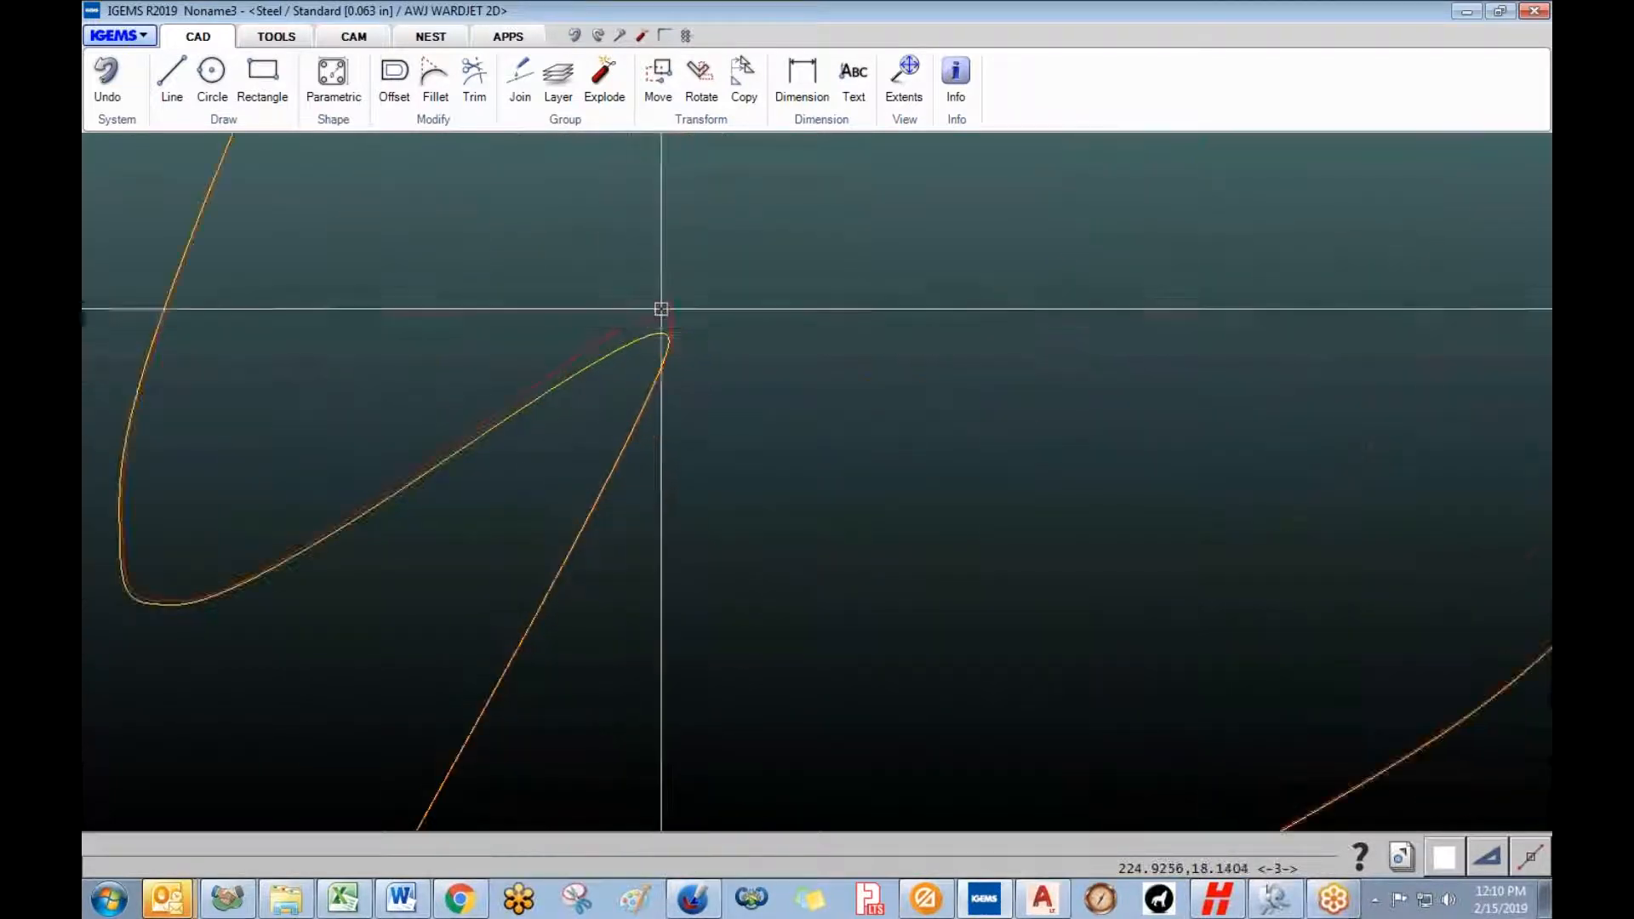
pyautogui.moveTo(644, 370)
pyautogui.mouseDown(button='middle')
pyautogui.moveTo(890, 493)
pyautogui.moveTo(511, 638)
pyautogui.moveTo(1077, 312)
pyautogui.mouseUp(button='middle')
pyautogui.scroll(6, 1077, 312)
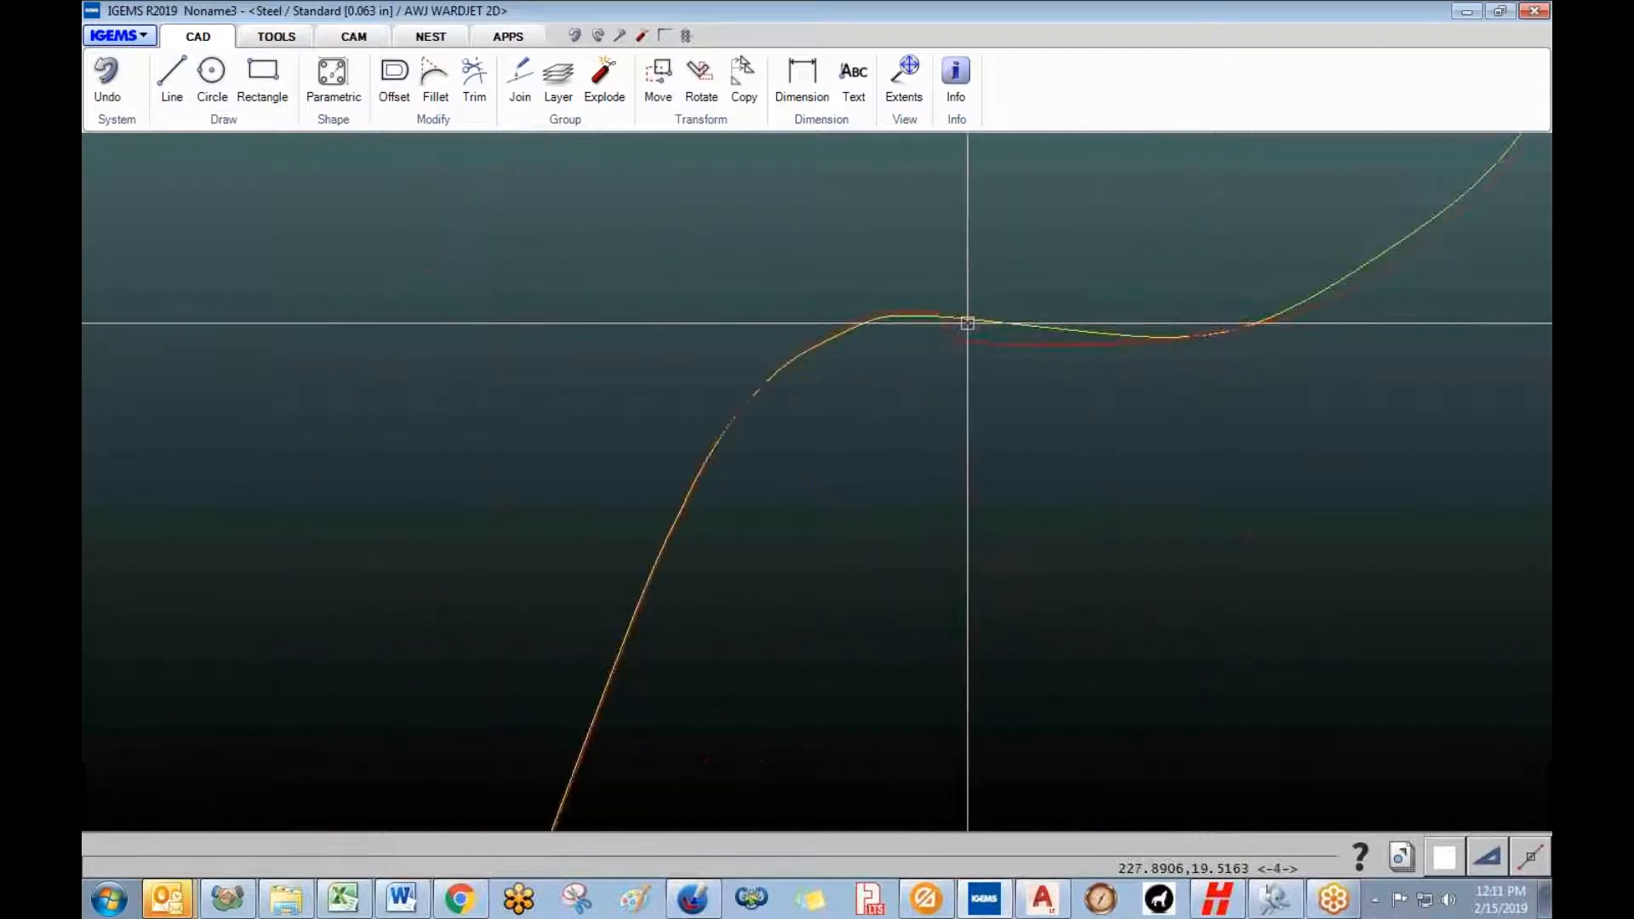
pyautogui.scroll(-10, 586, 482)
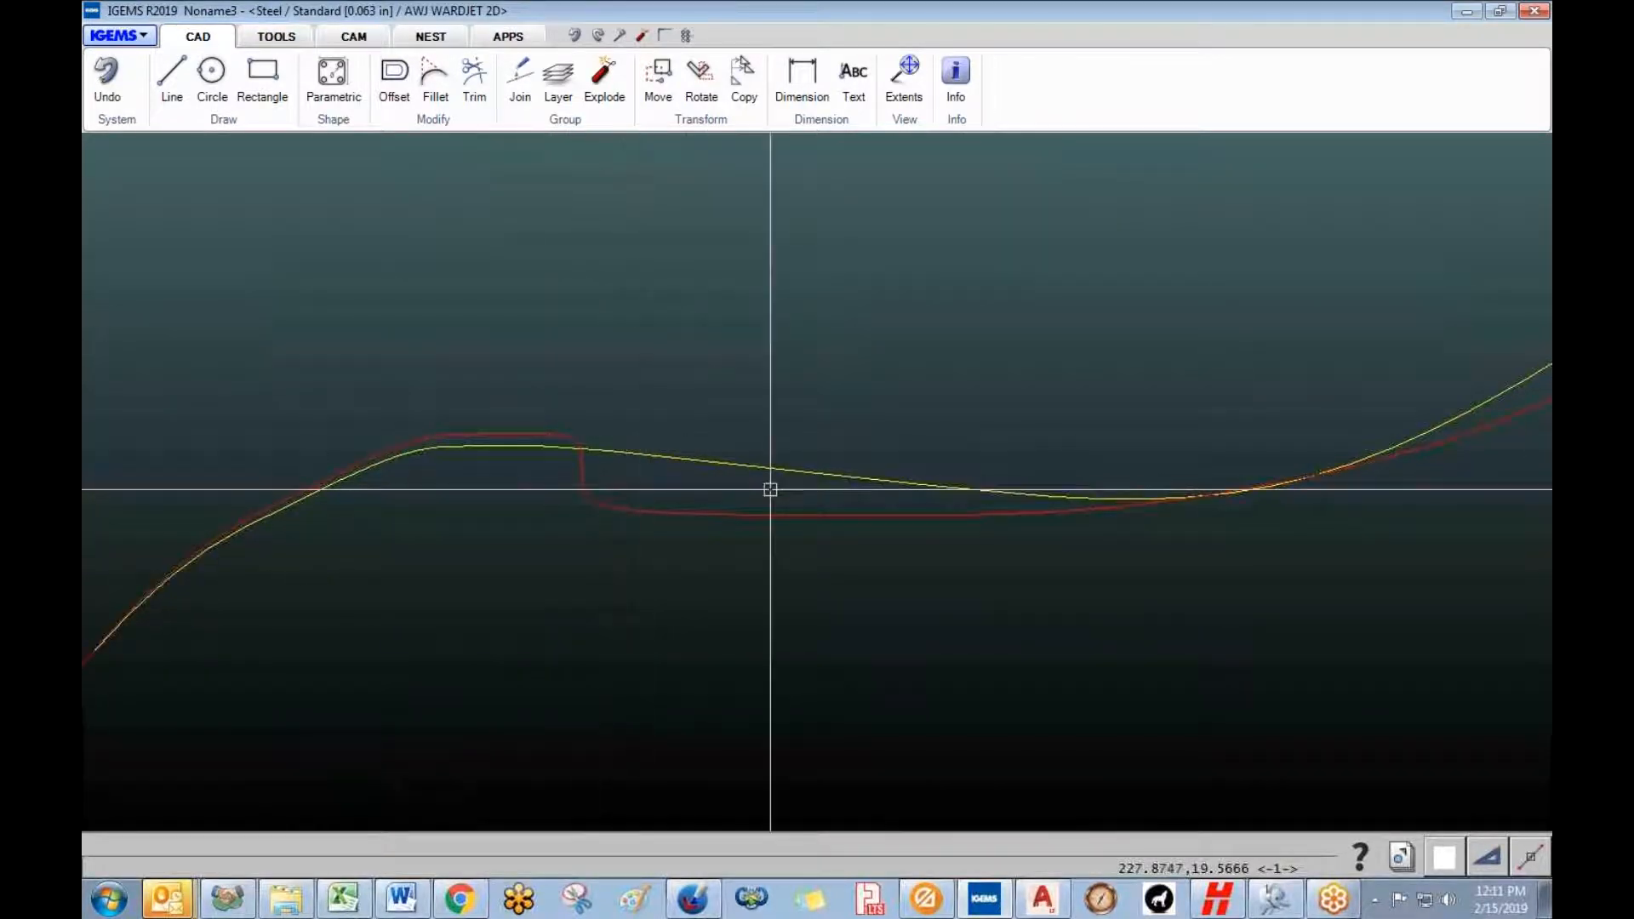
pyautogui.scroll(-3, 778, 528)
pyautogui.moveTo(781, 529); pyautogui.dragTo(347, 540, button='middle')
pyautogui.scroll(3, 346, 541)
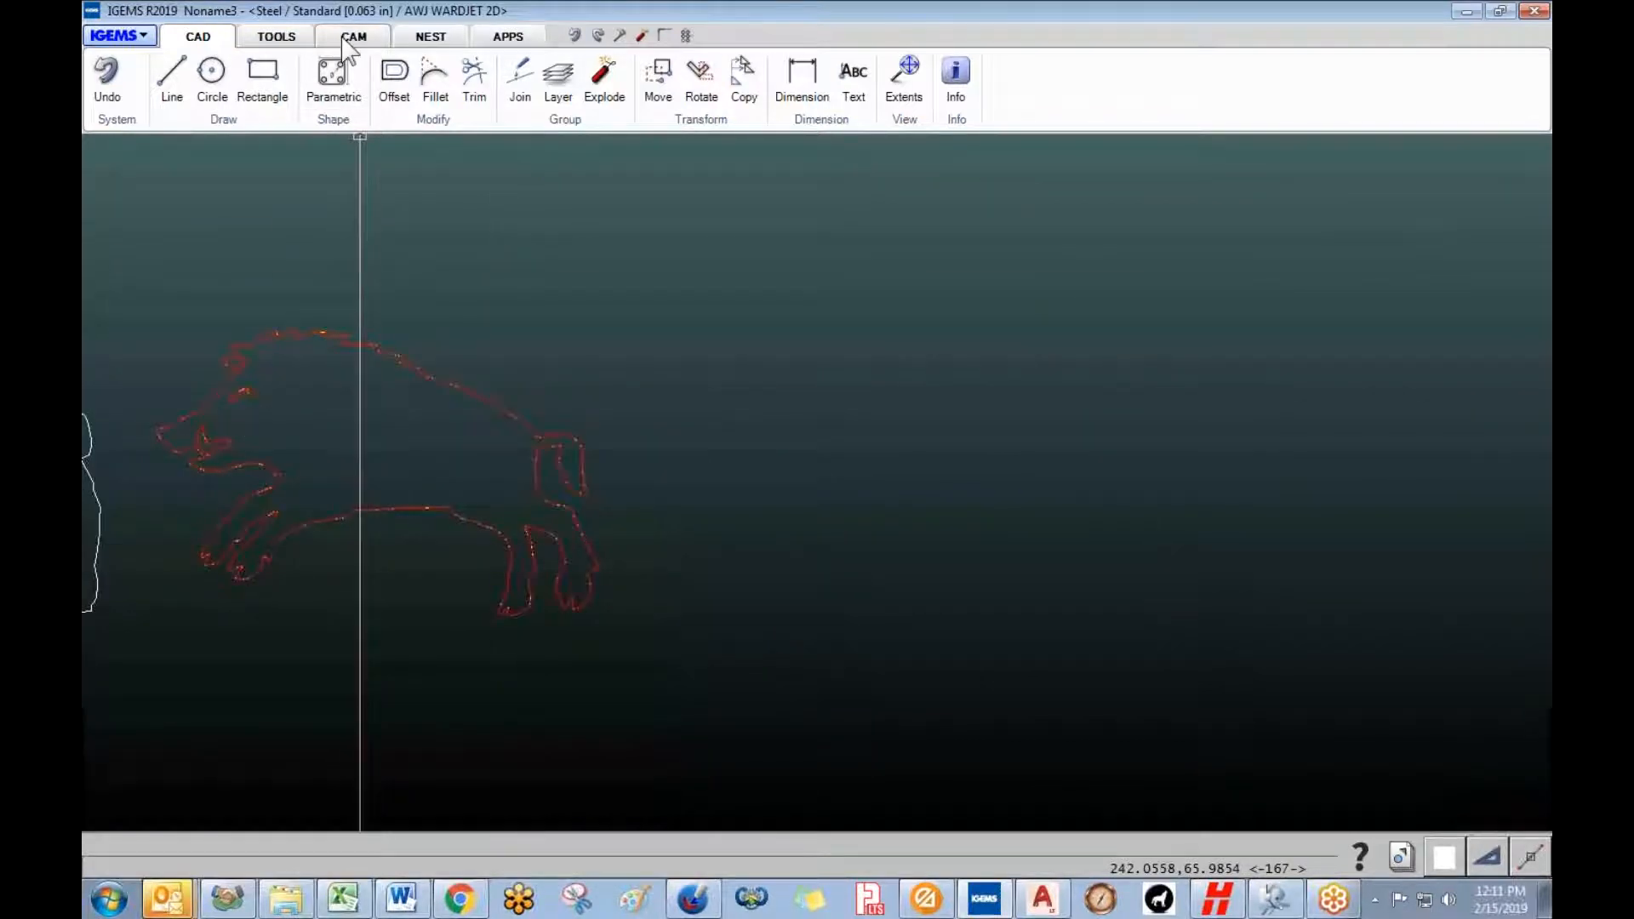
# - Load 3 - ImageTracer-1.jpg into the Image tracer and enlarge the tracing window to show the whole part
pyautogui.click(272, 37)
pyautogui.click(667, 75)
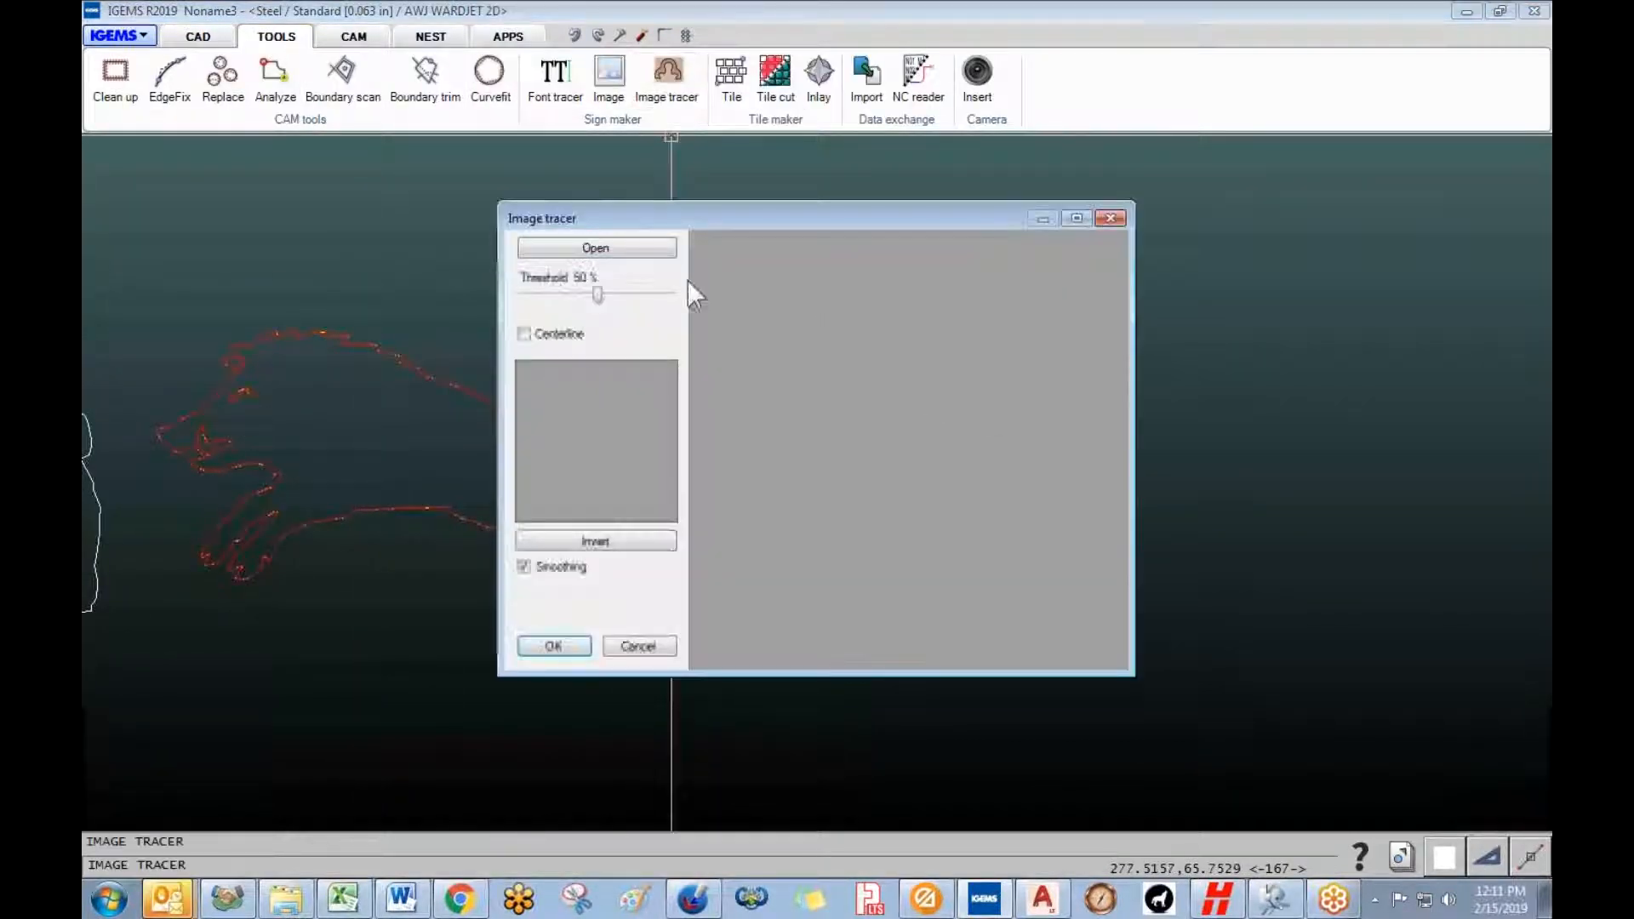
pyautogui.click(621, 246)
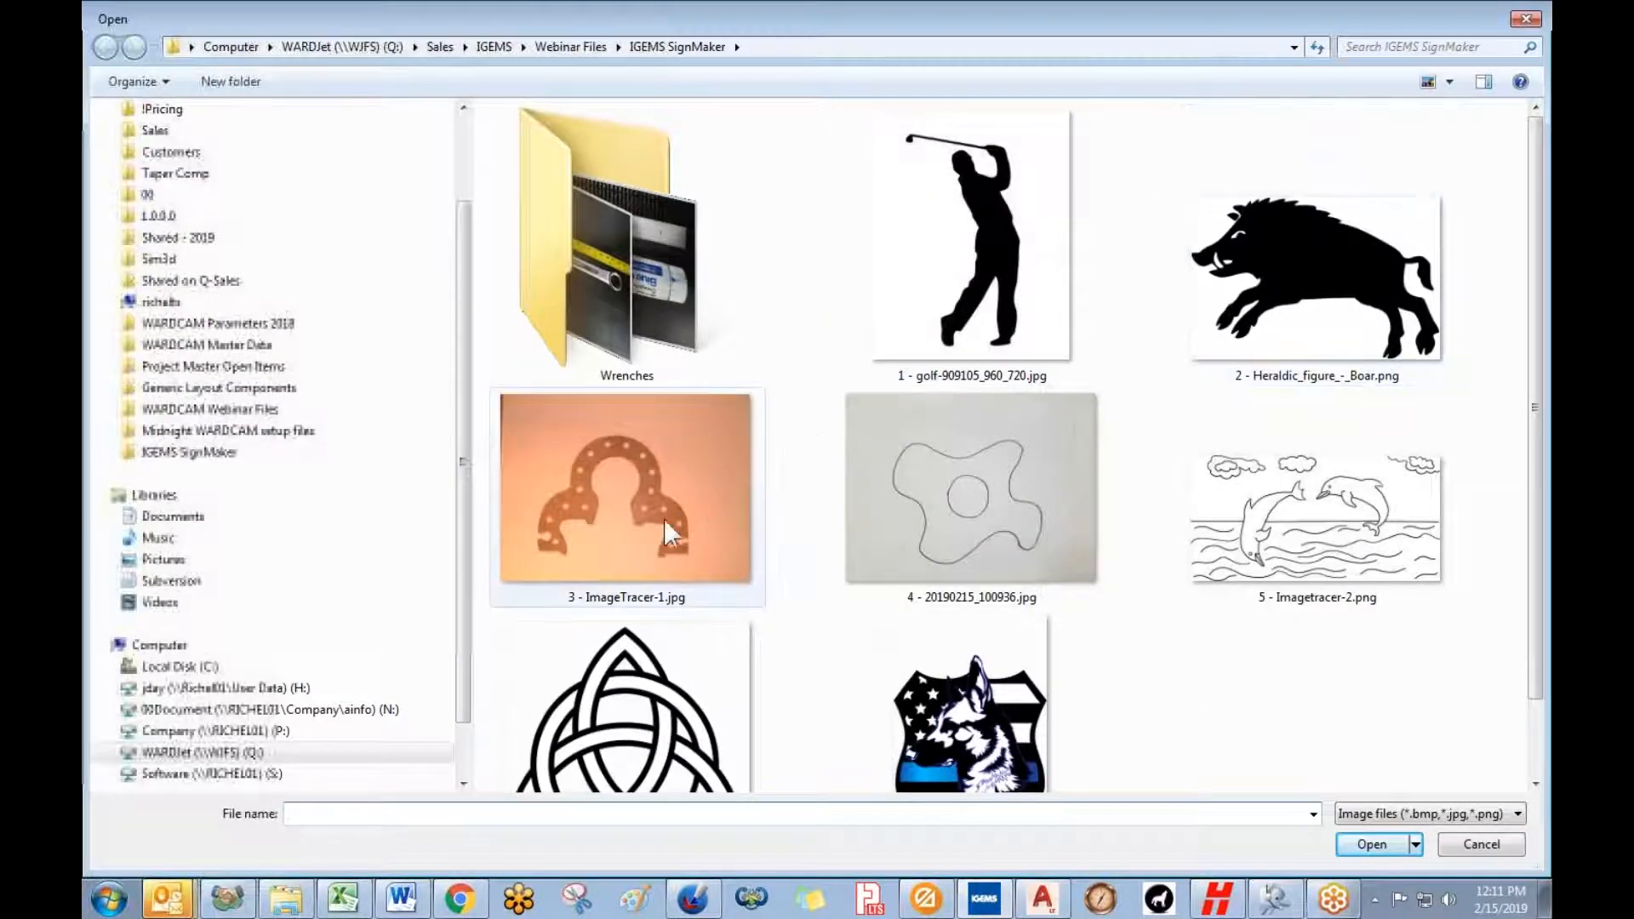
pyautogui.click(611, 493)
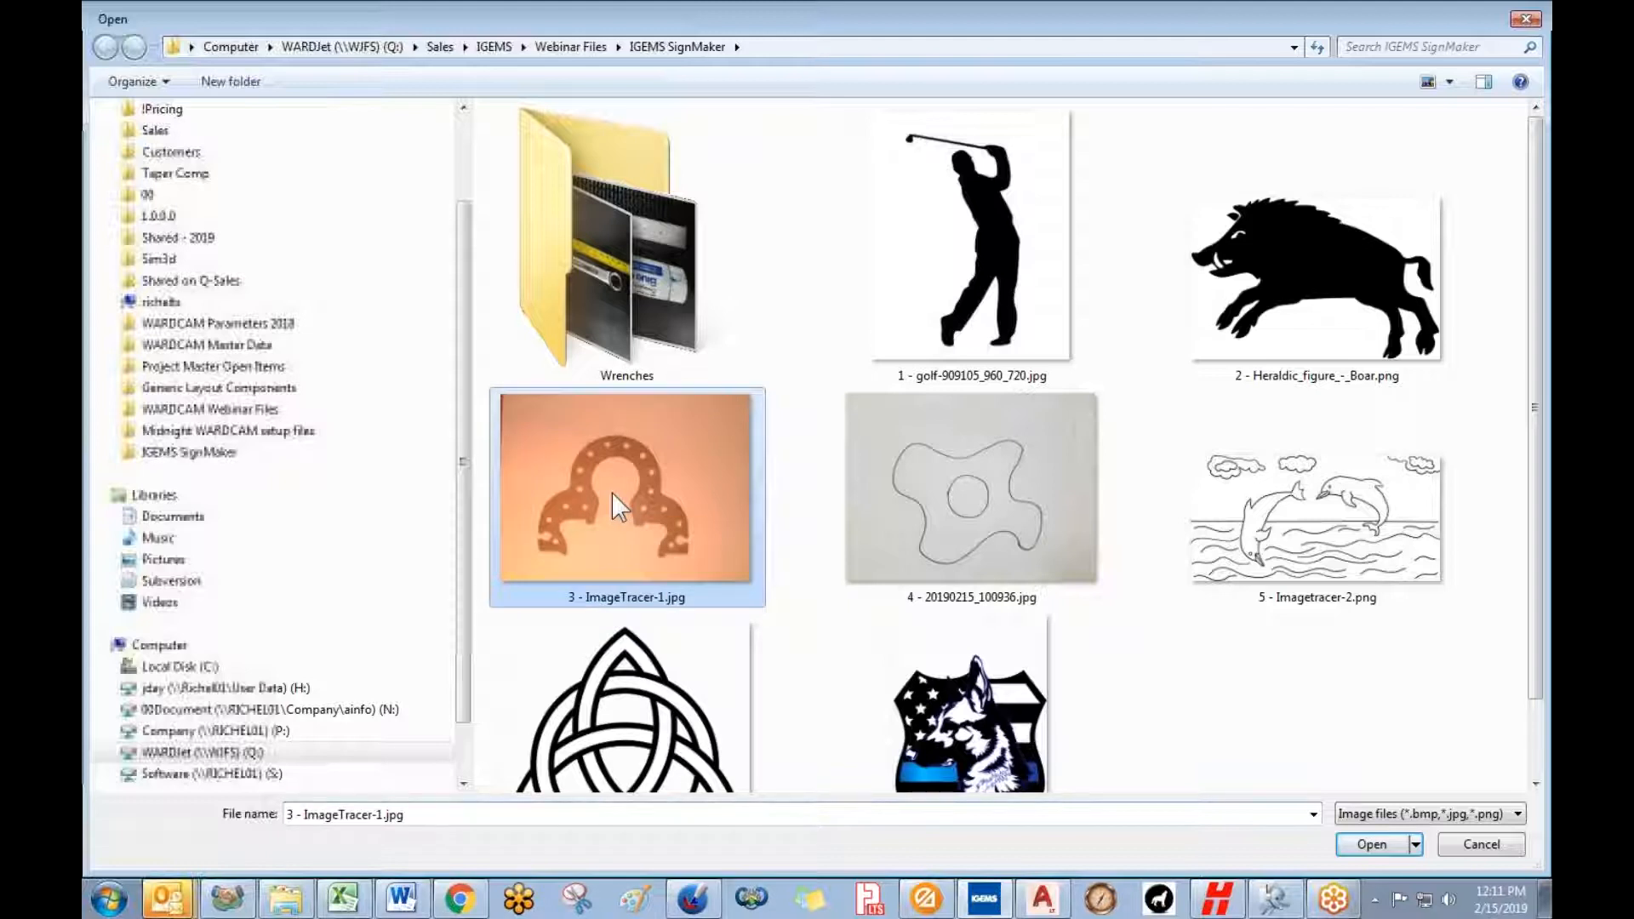
pyautogui.click(1372, 844)
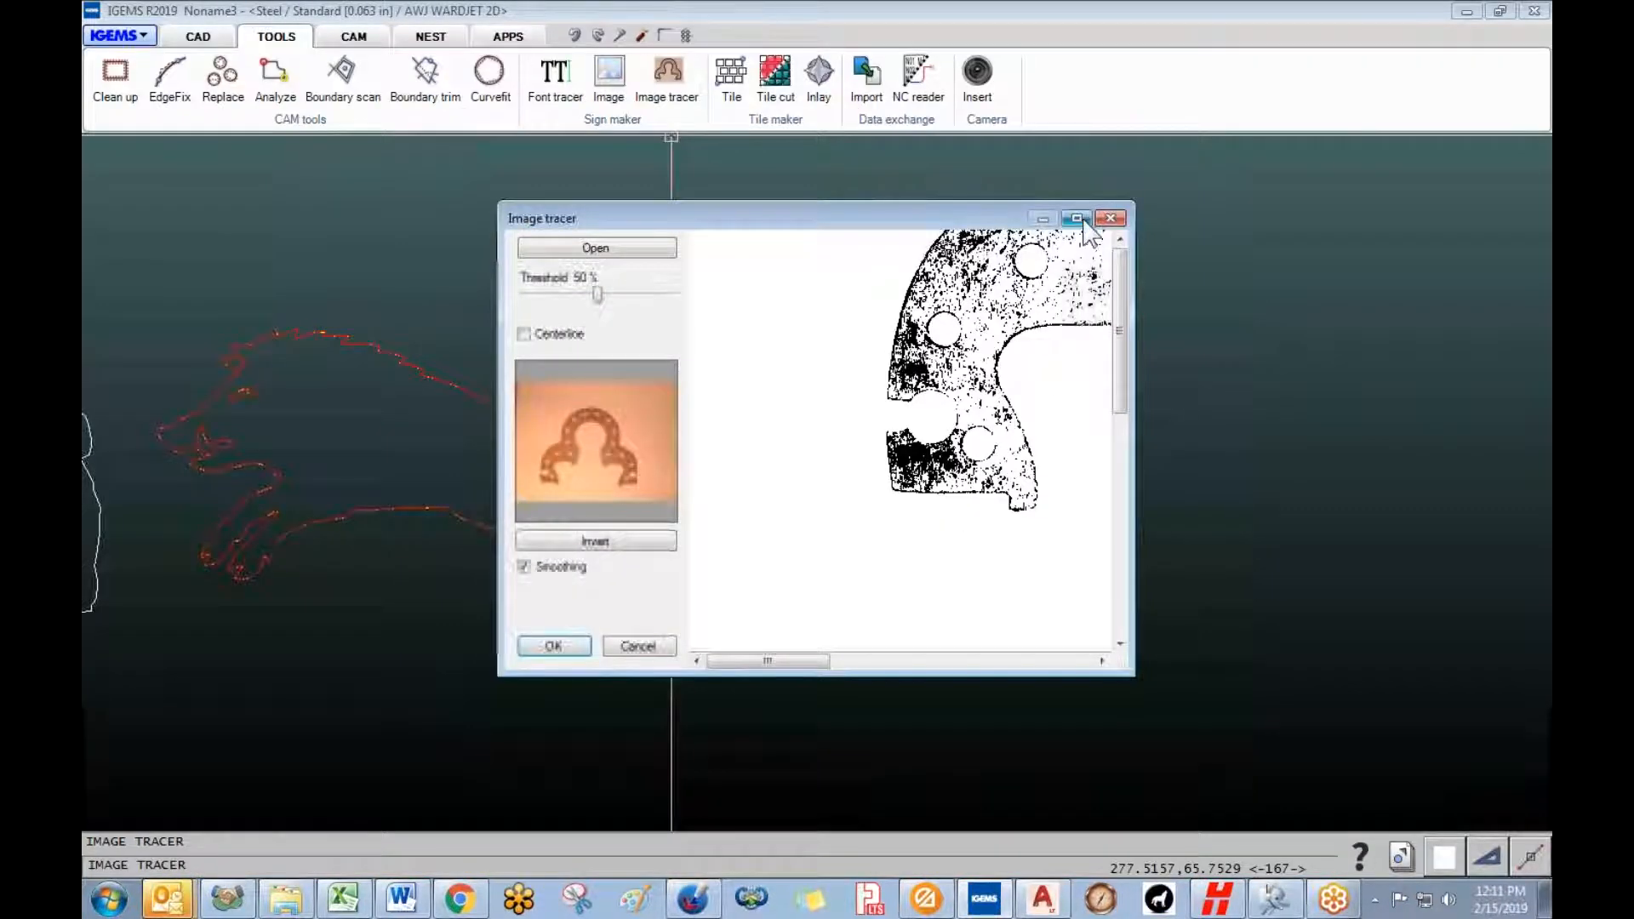
pyautogui.click(1078, 219)
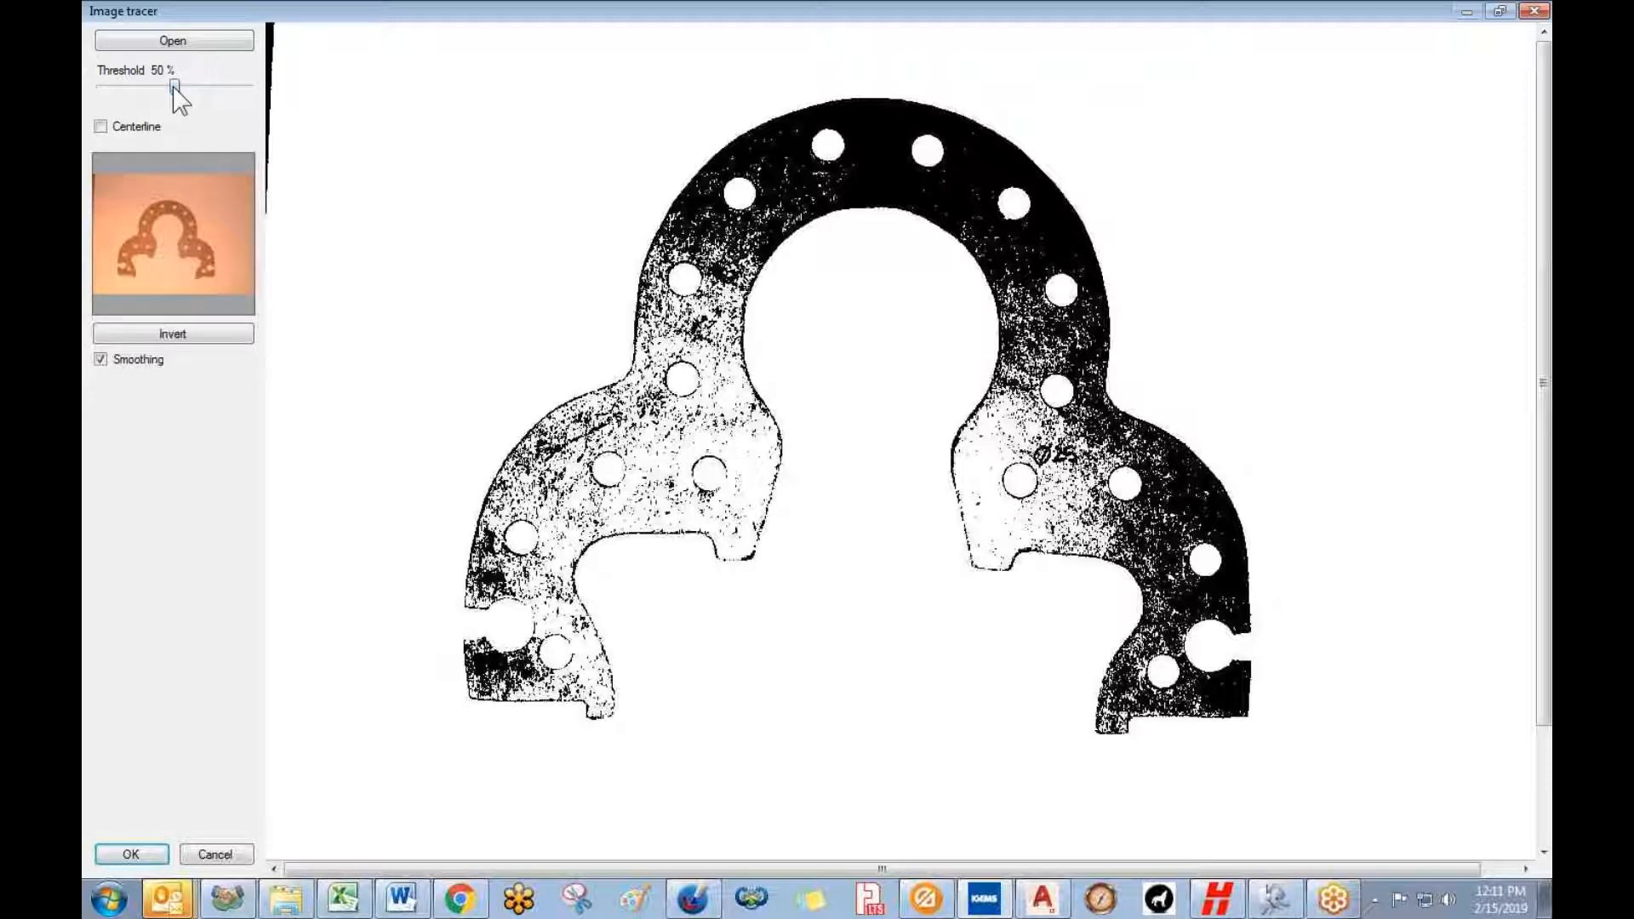
# - Set the tracing threshold to 63 % with smoothing on and place the traced part to the right of the boar
pyautogui.moveTo(173, 85); pyautogui.dragTo(184, 86)
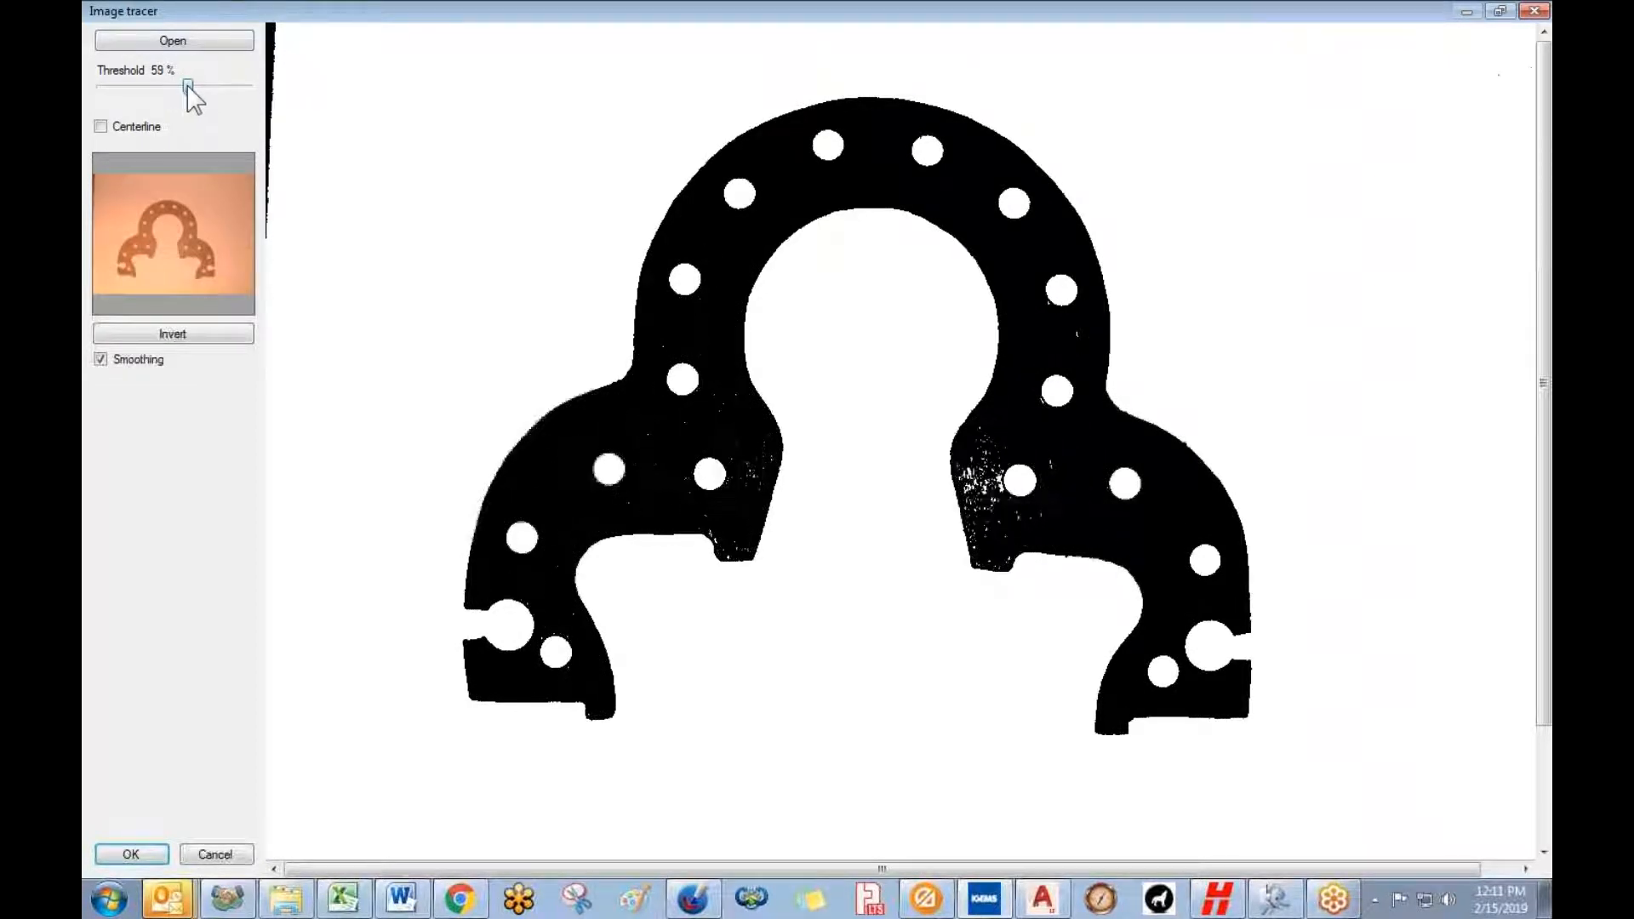
pyautogui.moveTo(191, 86); pyautogui.dragTo(194, 86)
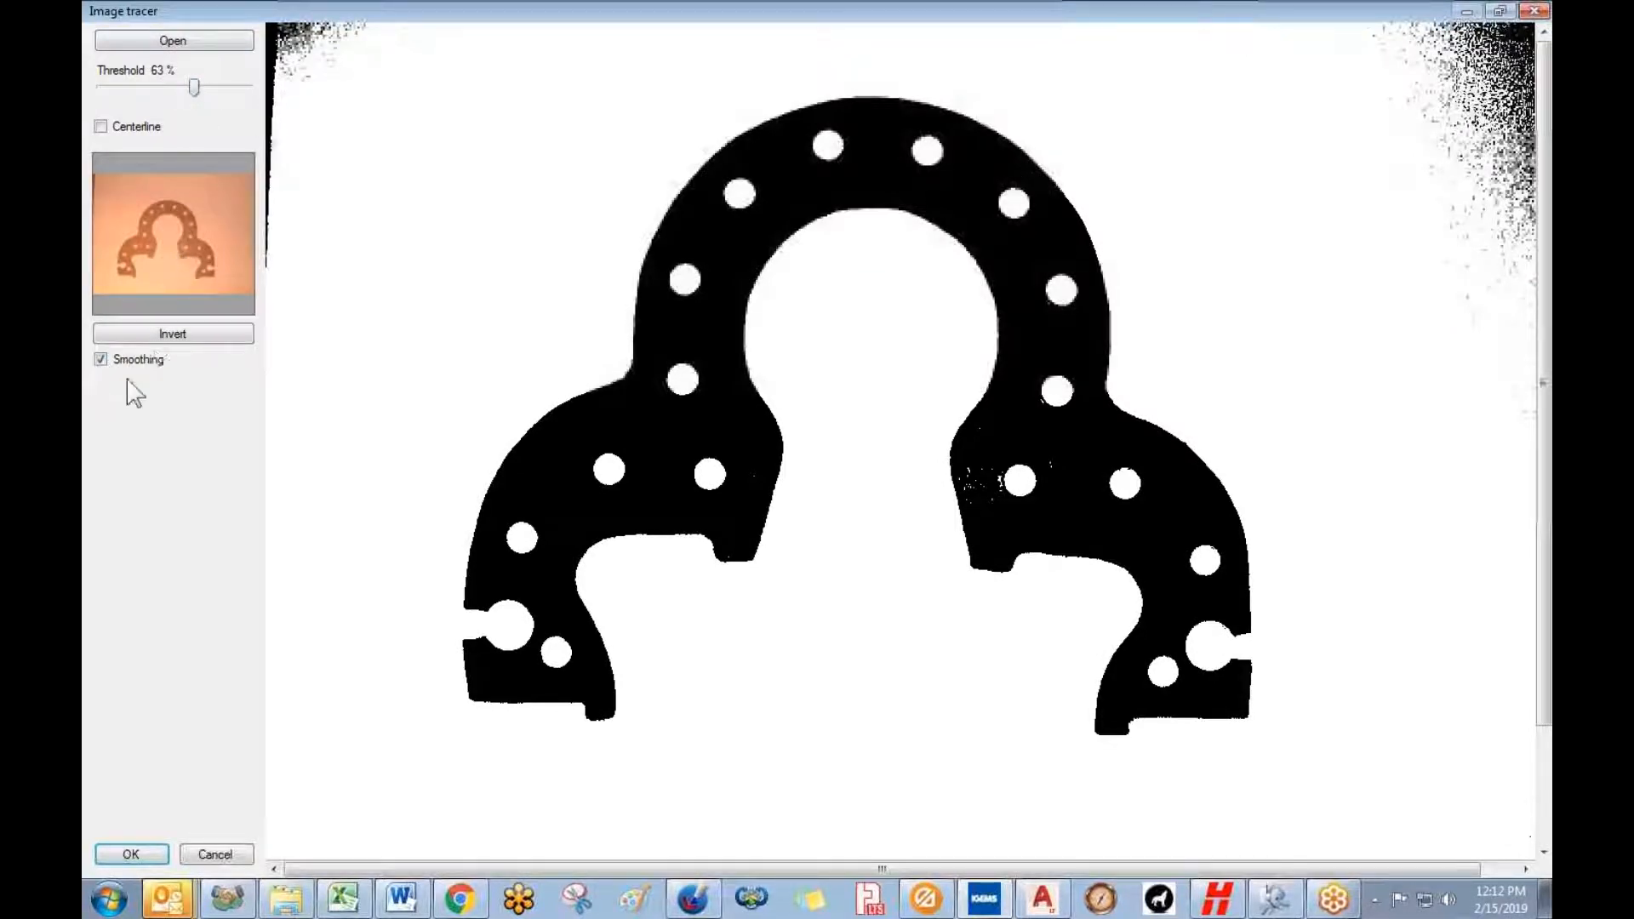
pyautogui.click(132, 854)
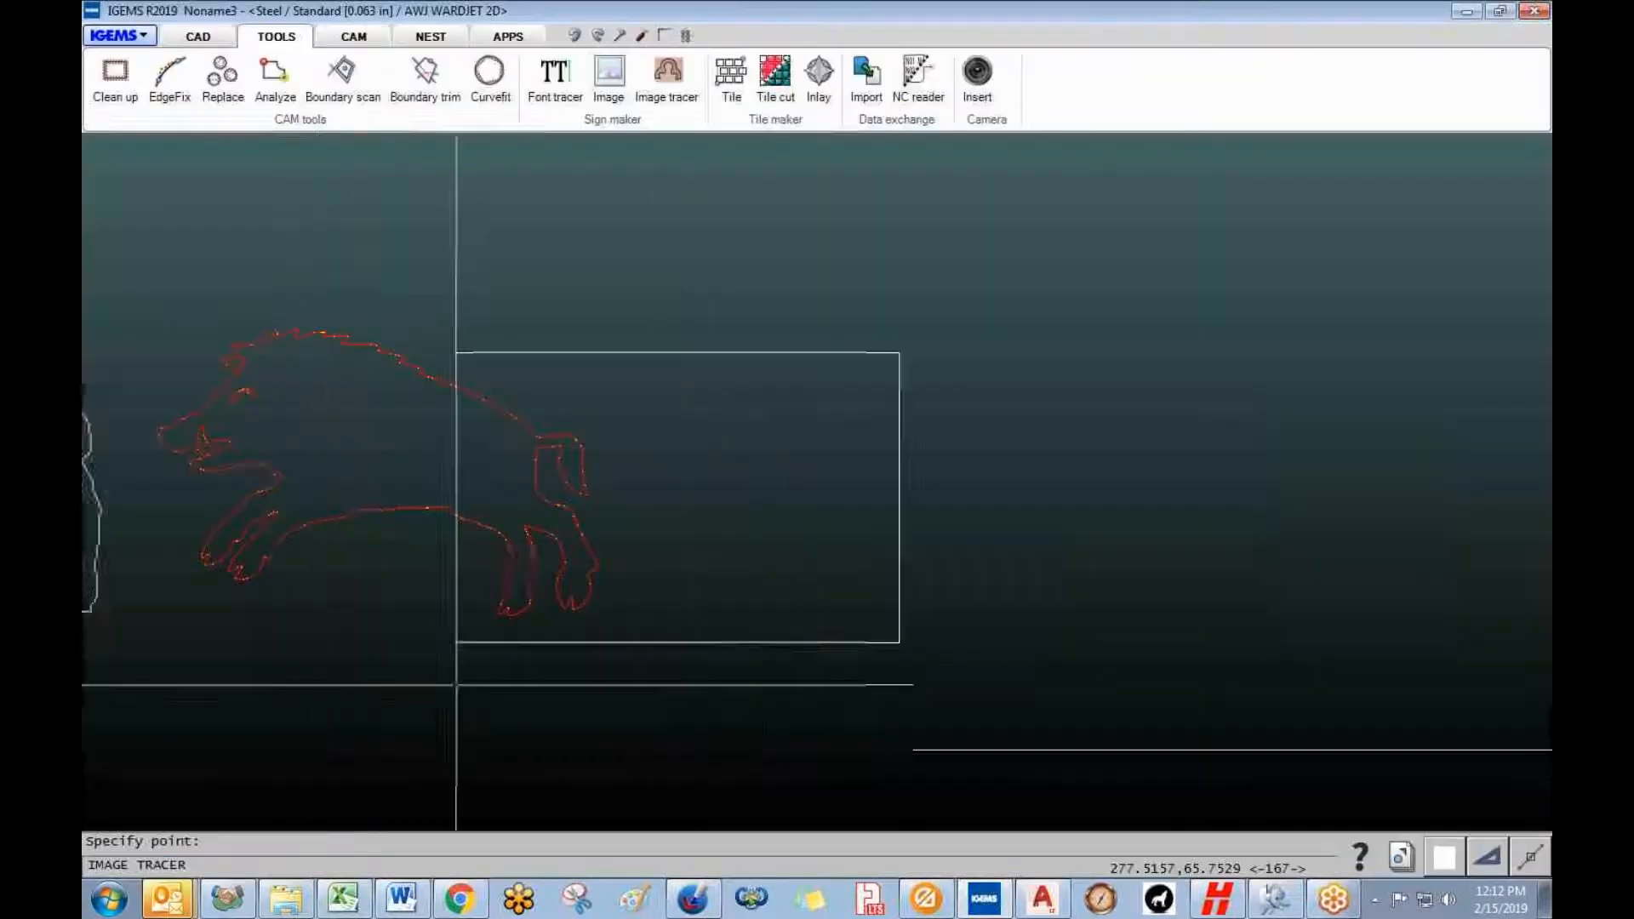
pyautogui.click(1085, 454)
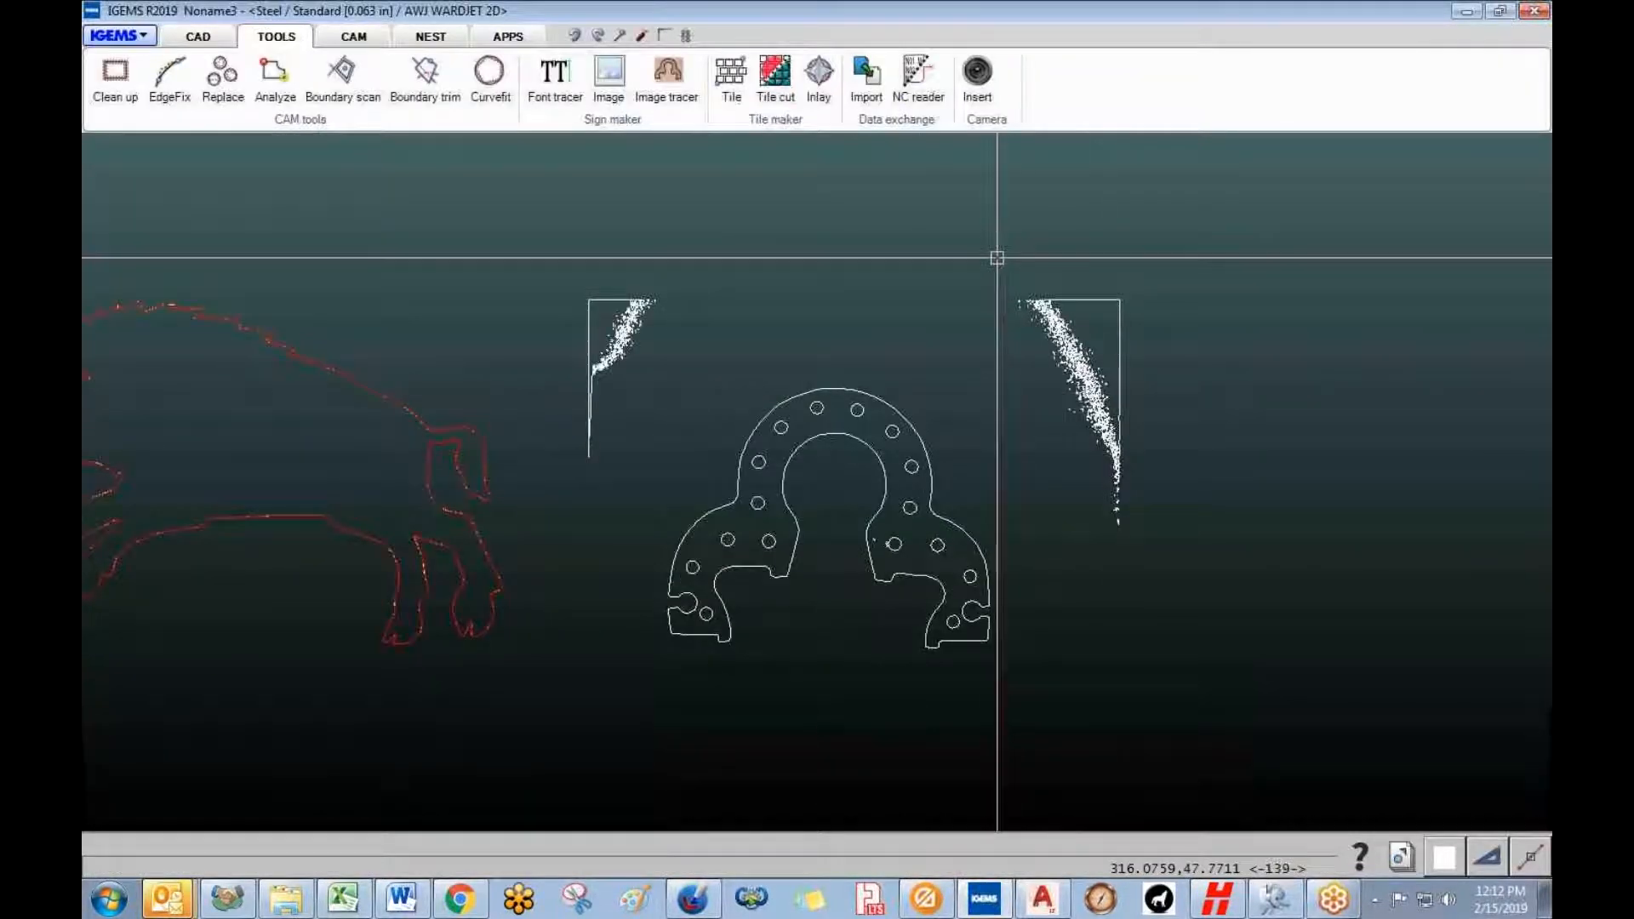
# - Delete the traced background noise at both upper corners around the arch-shaped part
pyautogui.press('Delete')
pyautogui.moveTo(511, 248)
pyautogui.mouseDown()
pyautogui.moveTo(627, 452)
pyautogui.moveTo(669, 468)
pyautogui.mouseUp()
pyautogui.press('Delete')
# - Delete the small stray contours beside the hole on the inner edge of the part's right leg
pyautogui.scroll(8, 897, 661)
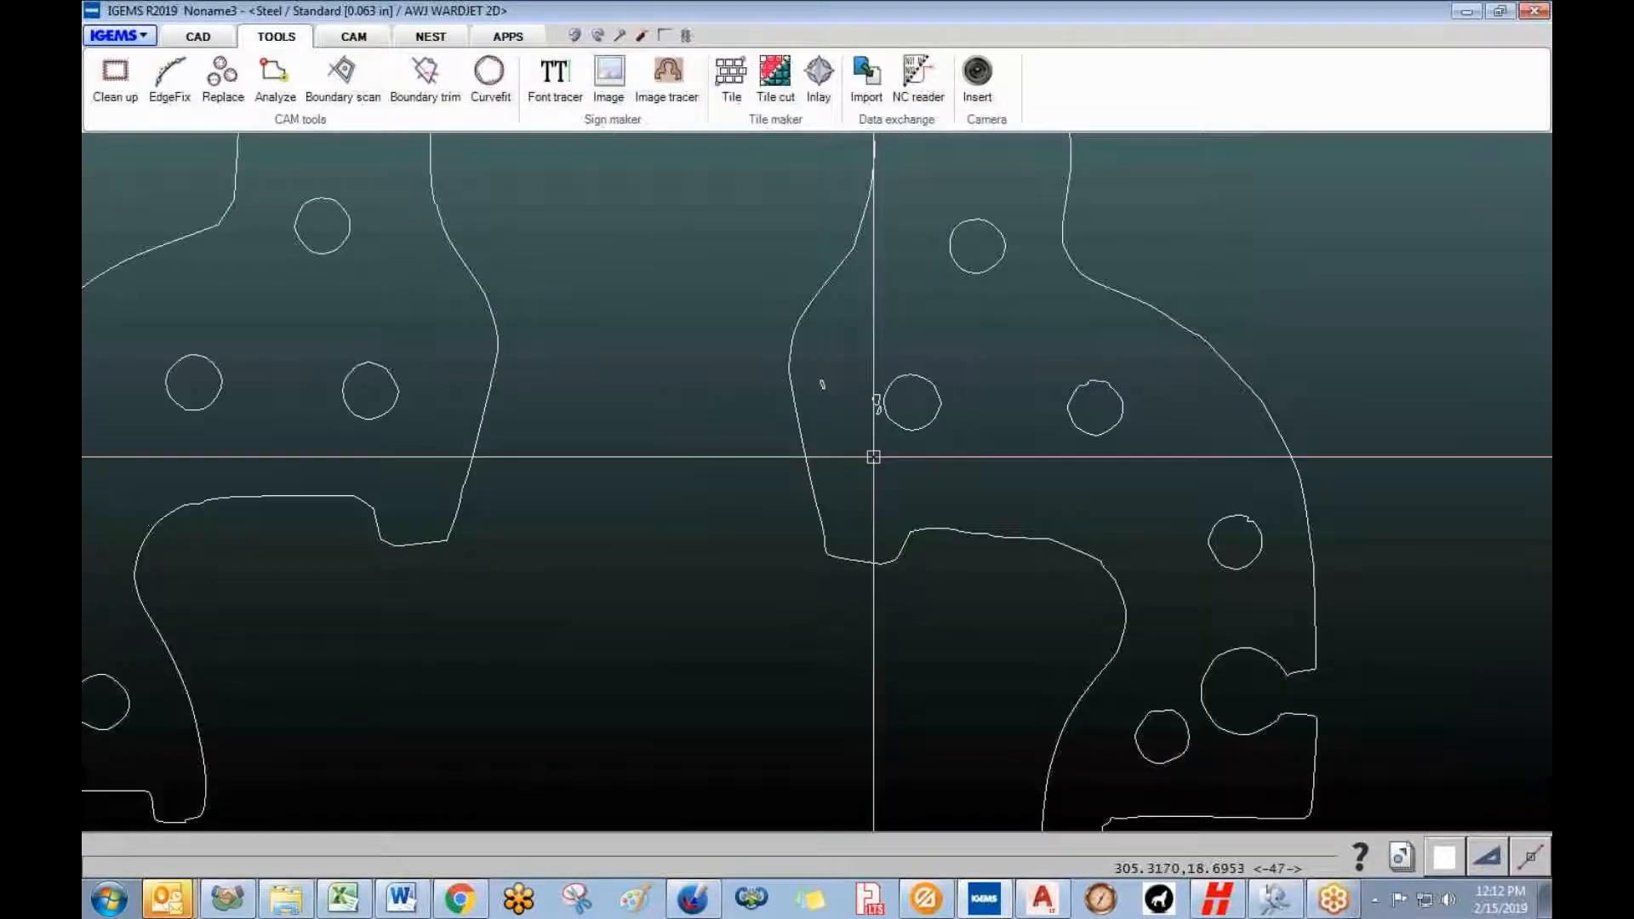
pyautogui.click(791, 349)
pyautogui.click(889, 391)
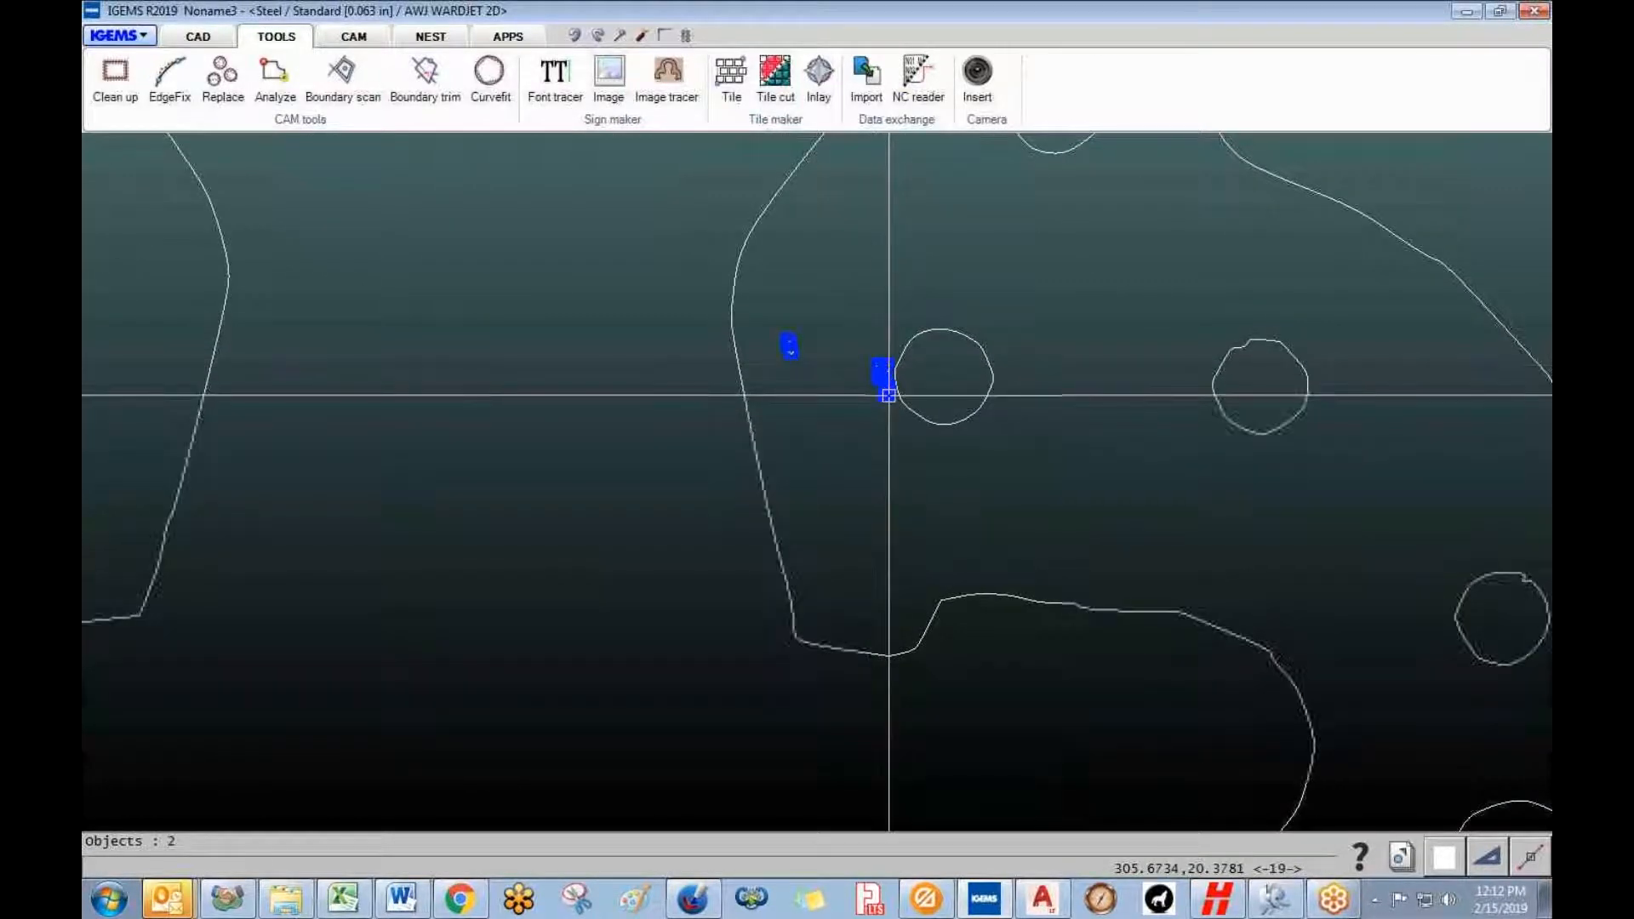
pyautogui.press('Delete')
pyautogui.scroll(-7, 1037, 435)
pyautogui.scroll(8, 610, 518)
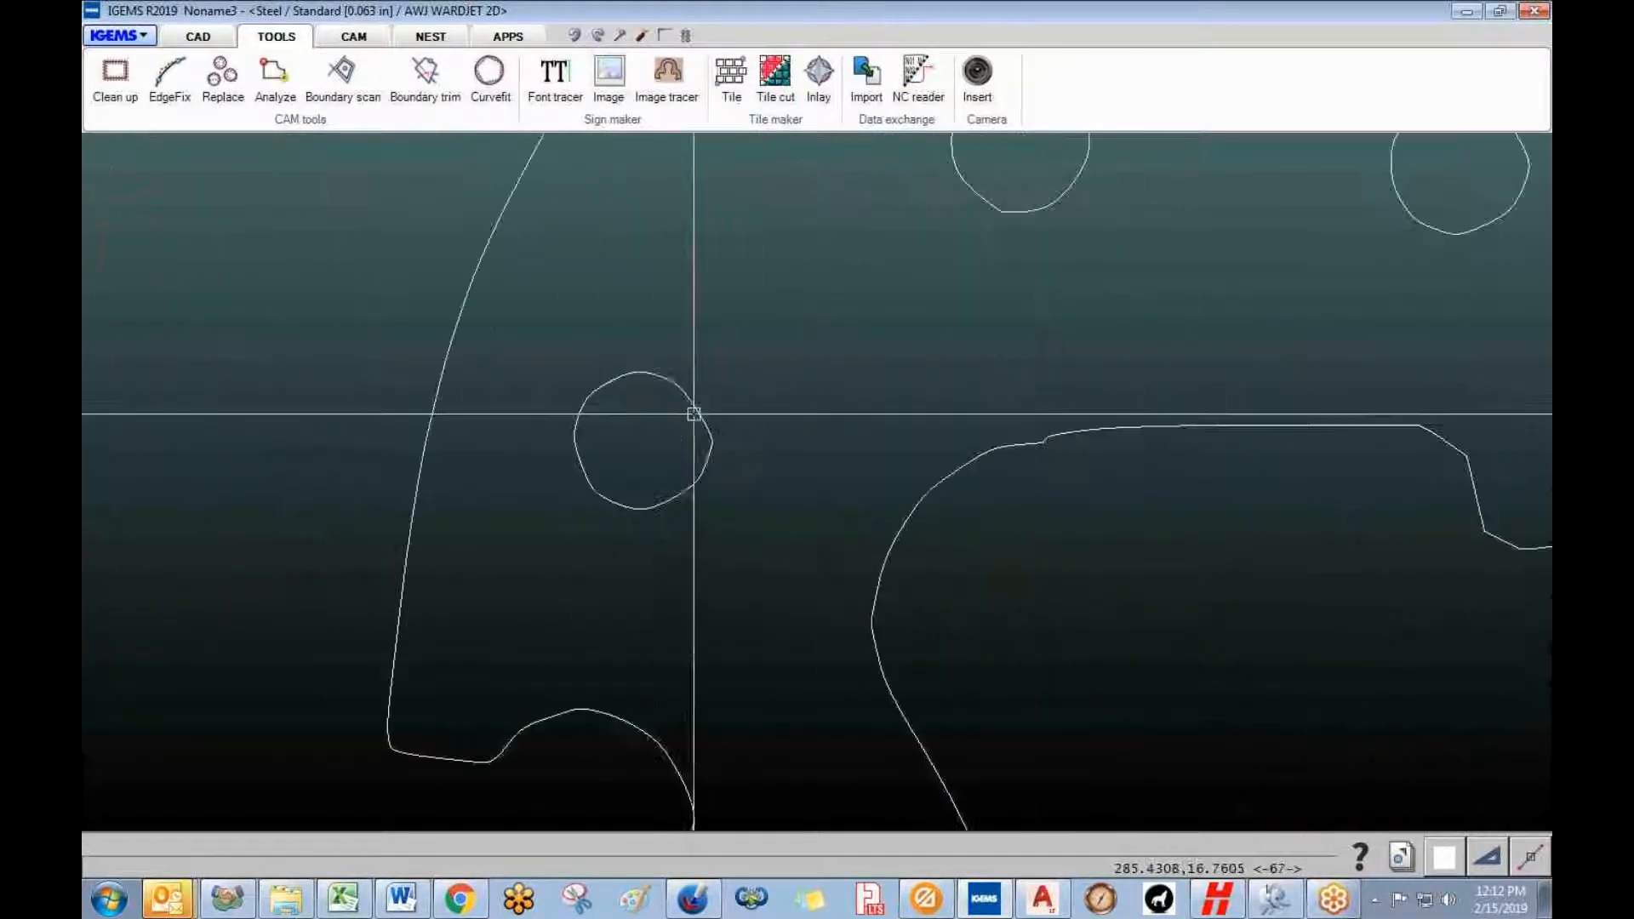
pyautogui.scroll(-8, 533, 509)
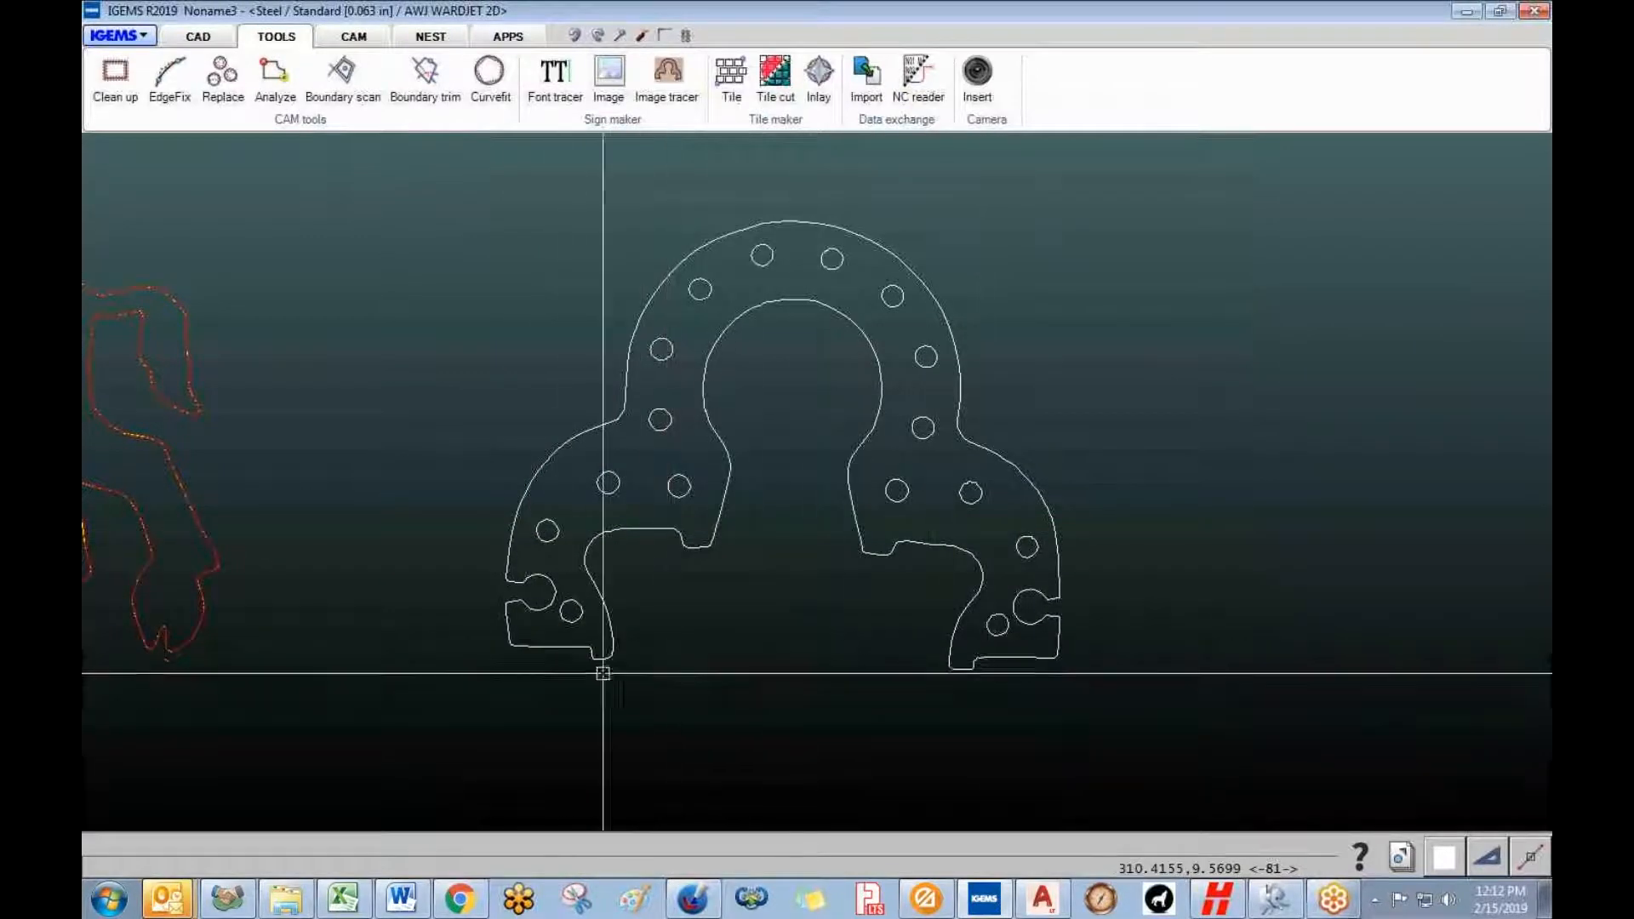
# - Measure the diameter of the traced hole just above the part's left slot
pyautogui.scroll(5, 556, 551)
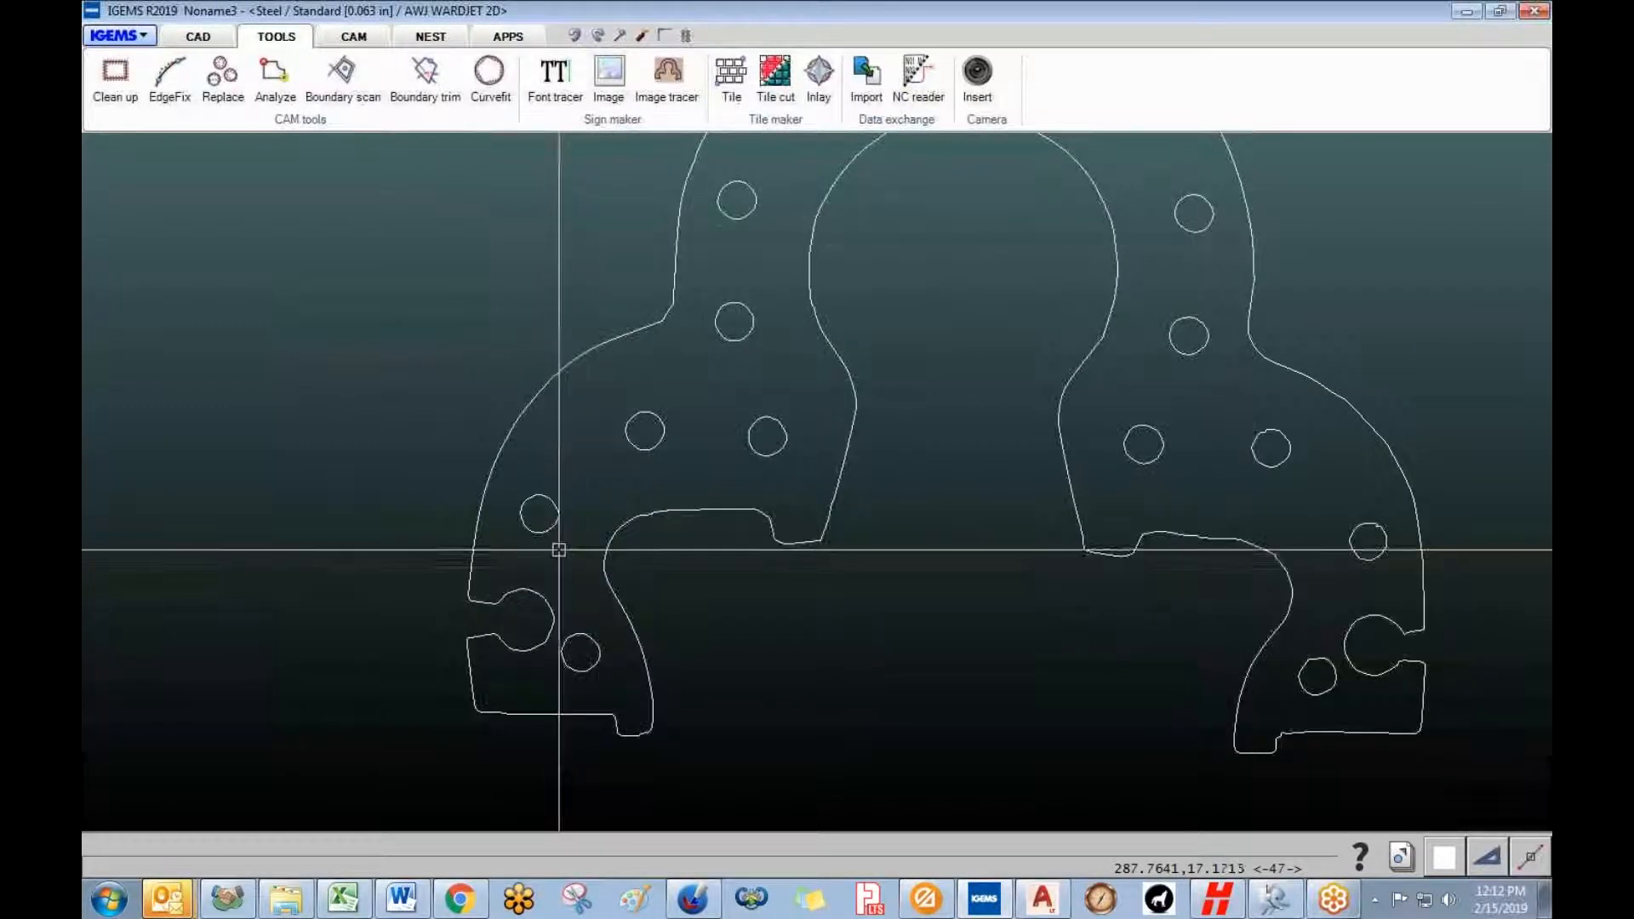
pyautogui.click(619, 35)
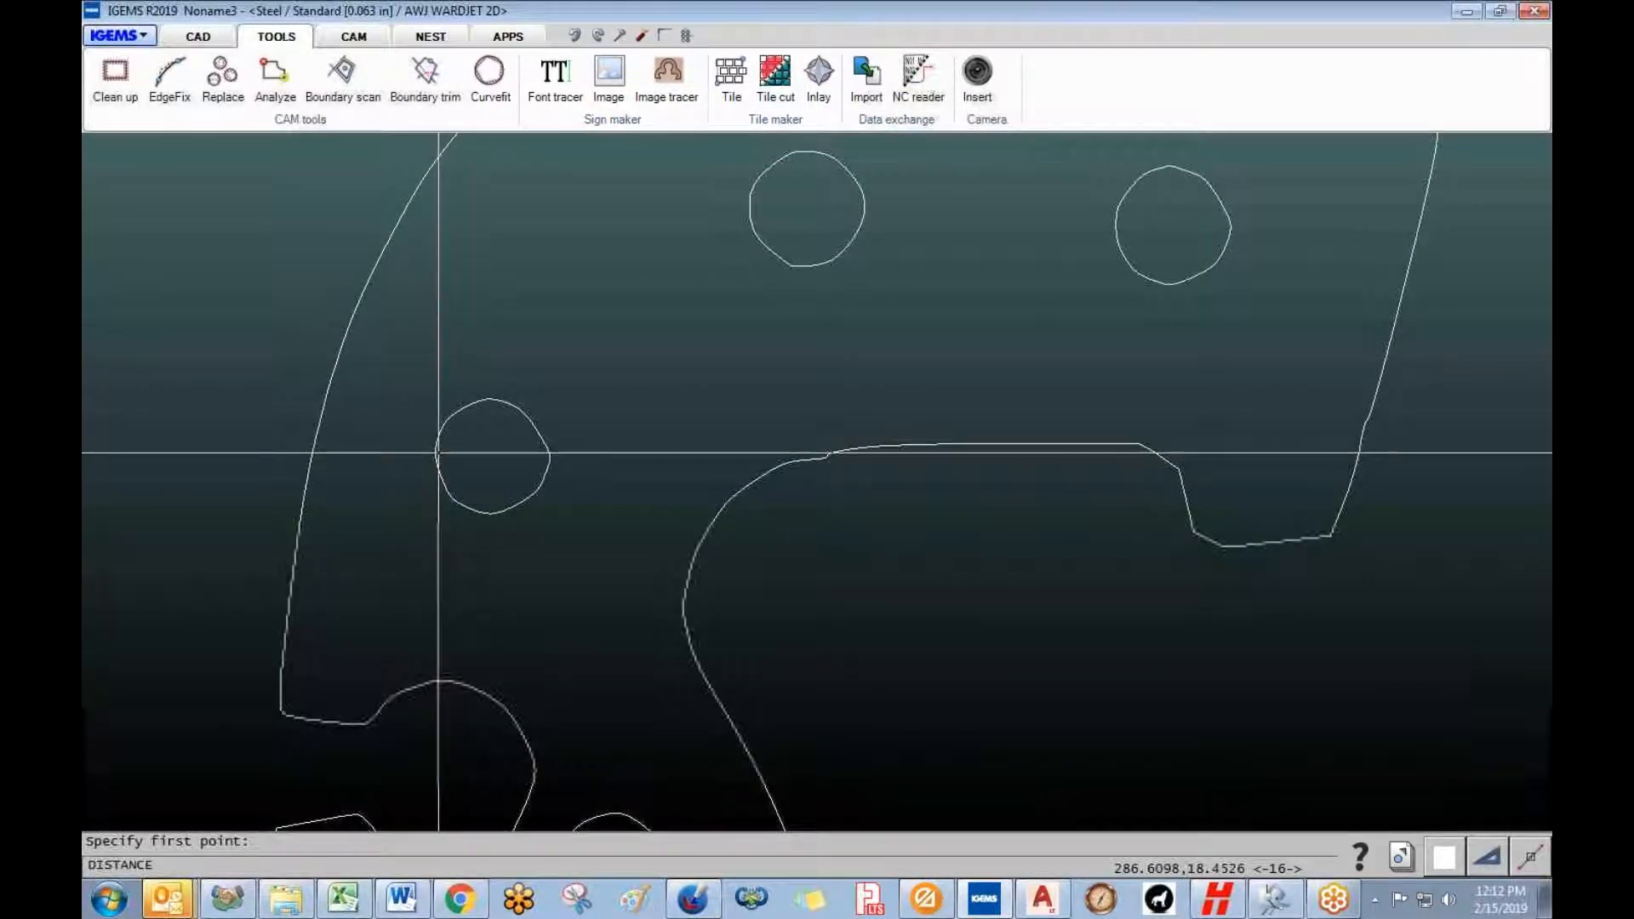
pyautogui.click(435, 450)
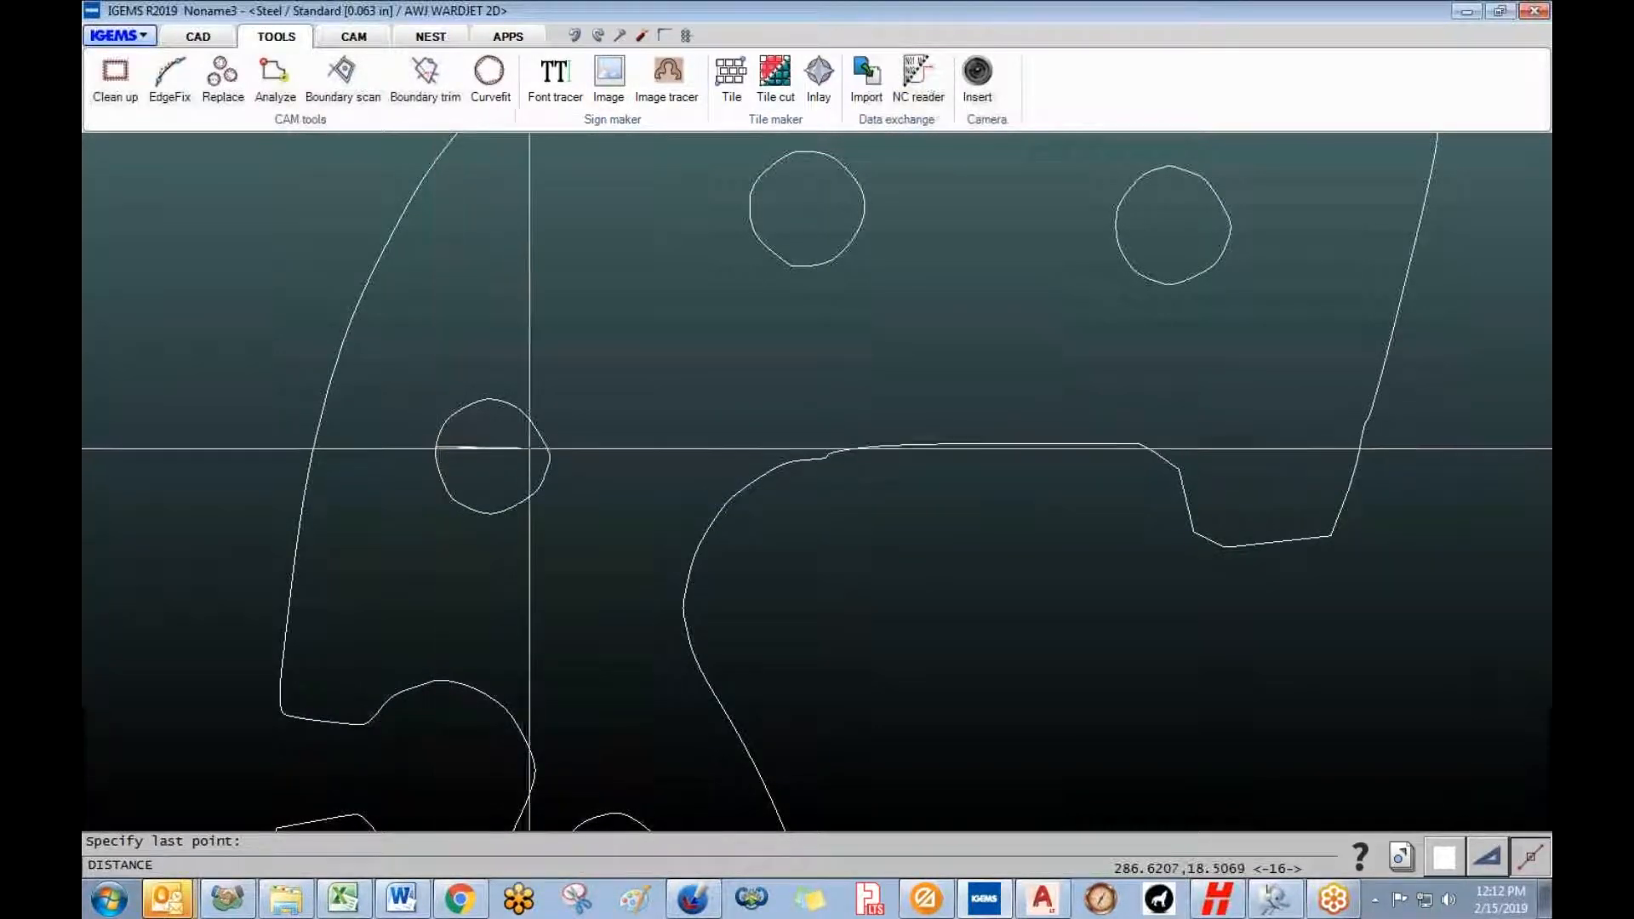
pyautogui.click(548, 453)
pyautogui.scroll(-6, 538, 463)
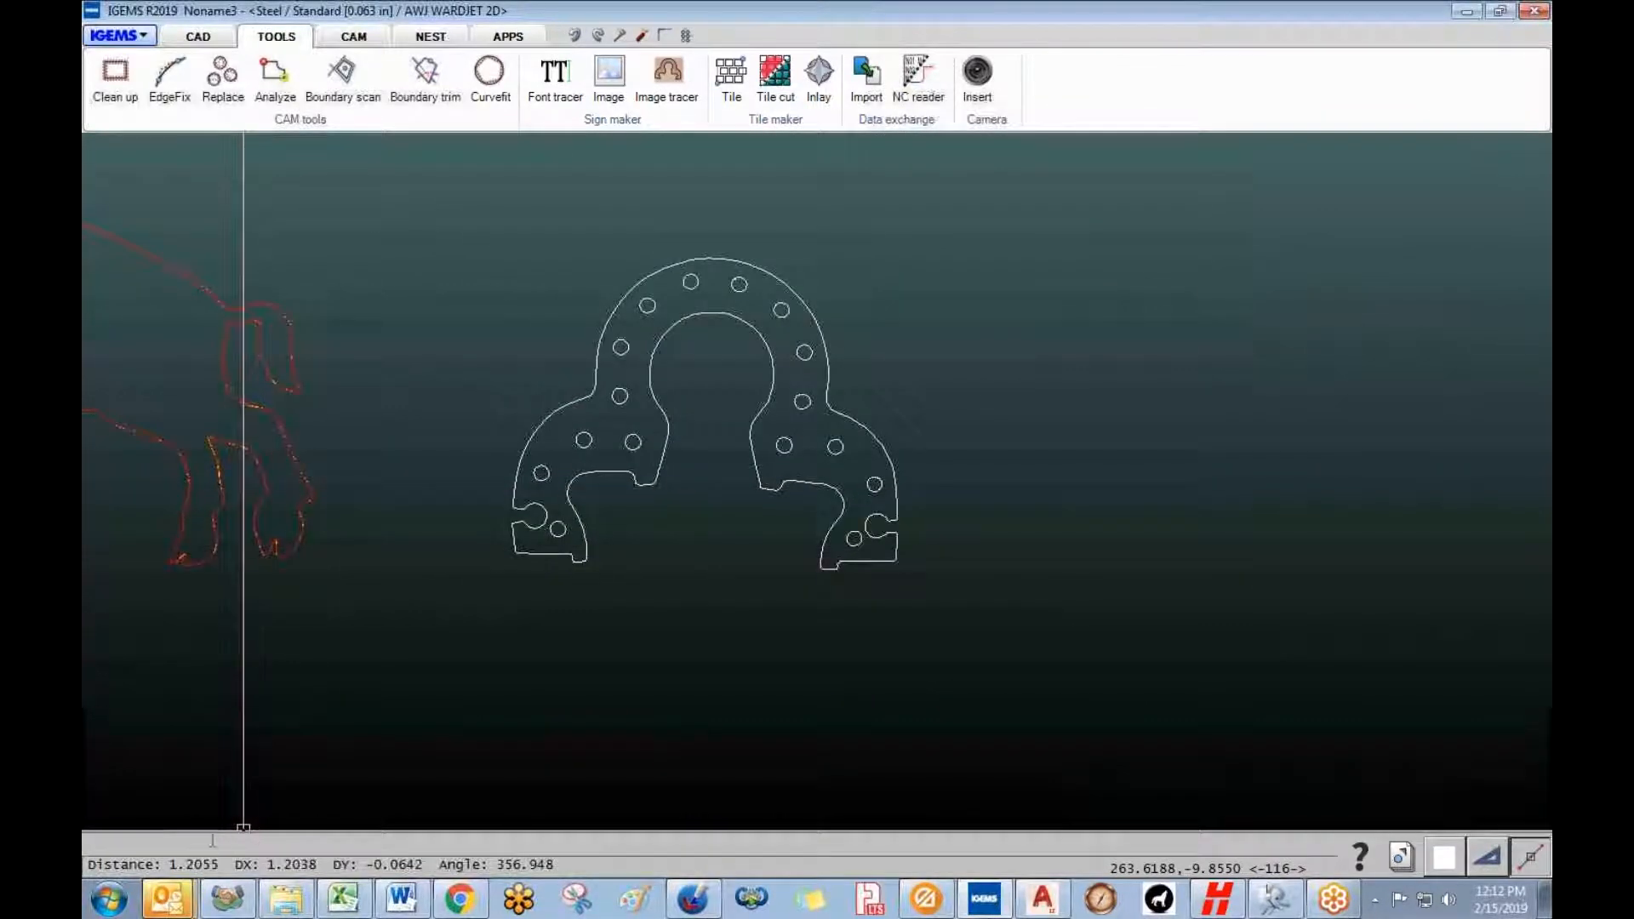
# - Draw a 1.25 in diameter circle in the empty space to the left of the traced part
pyautogui.moveTo(519, 638); pyautogui.dragTo(438, 584, button='middle')
pyautogui.scroll(1, 335, 253)
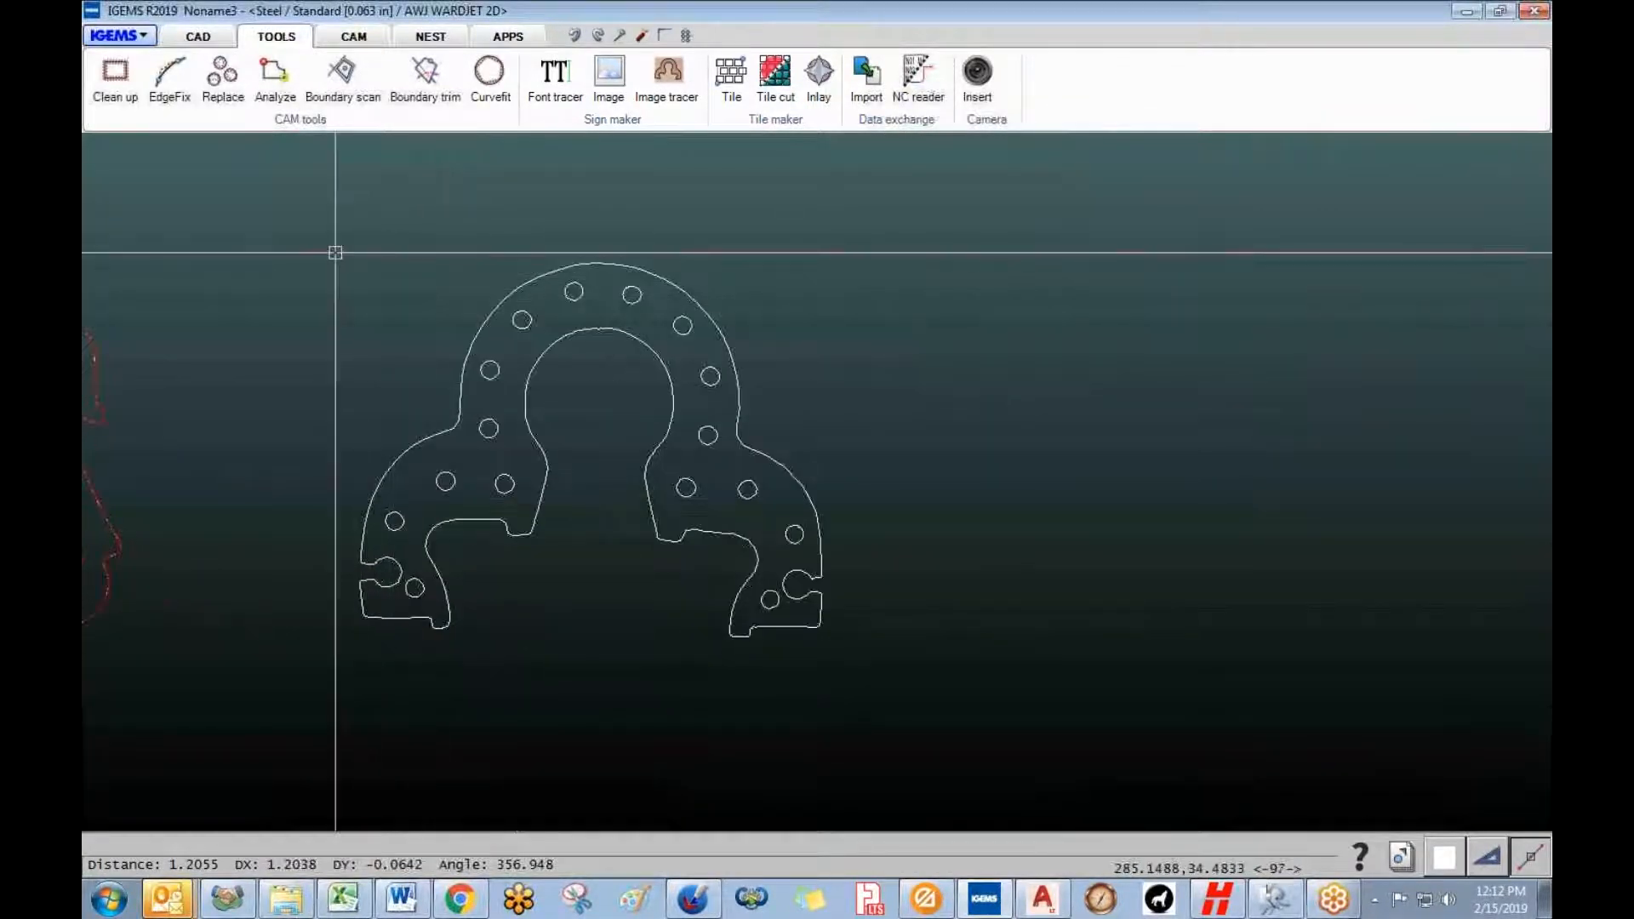
pyautogui.click(198, 37)
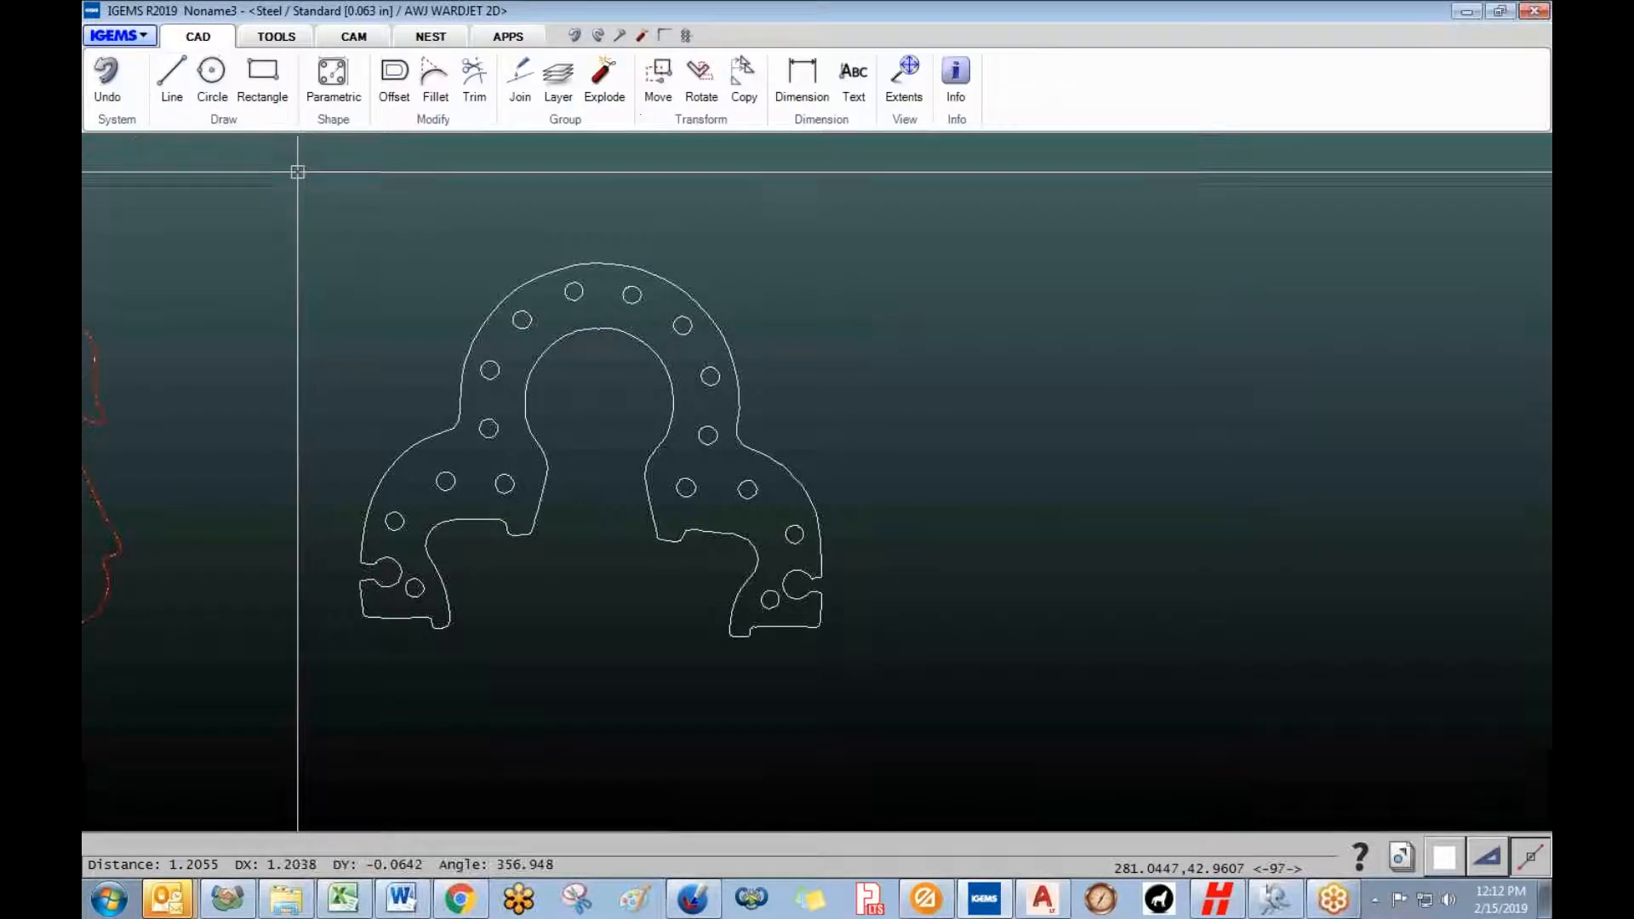
pyautogui.click(211, 78)
pyautogui.scroll(5, 289, 395)
pyautogui.scroll(-5, 330, 505)
pyautogui.click(256, 490)
pyautogui.write('1.25')
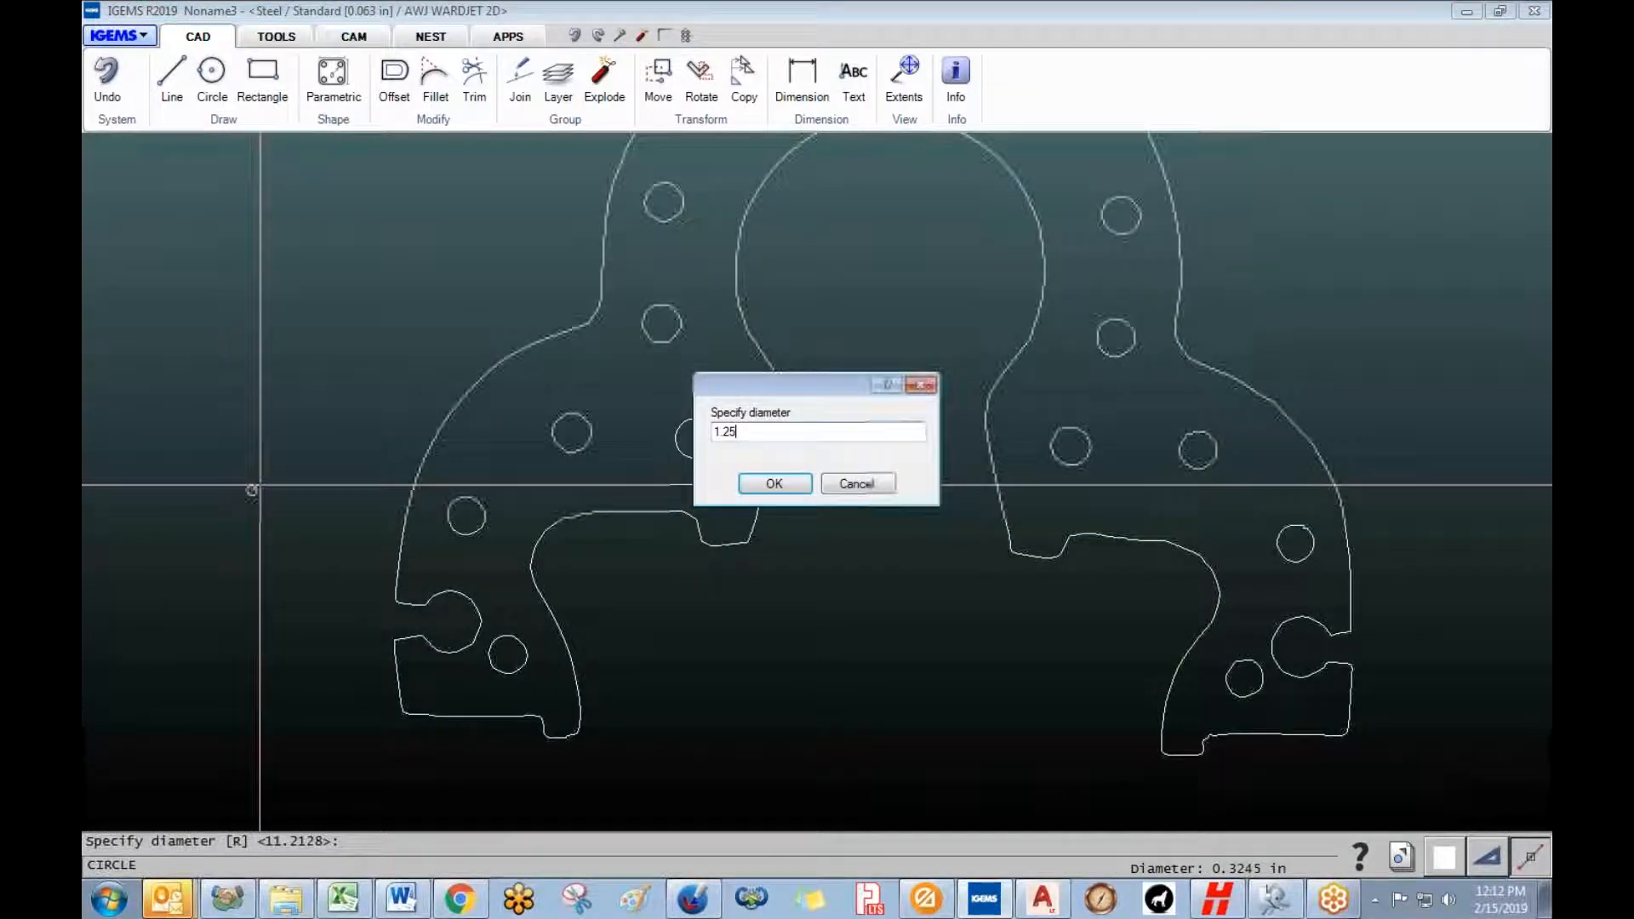
pyautogui.press('Return')
pyautogui.scroll(2, 292, 566)
pyautogui.scroll(-3, 292, 566)
pyautogui.scroll(4, 365, 564)
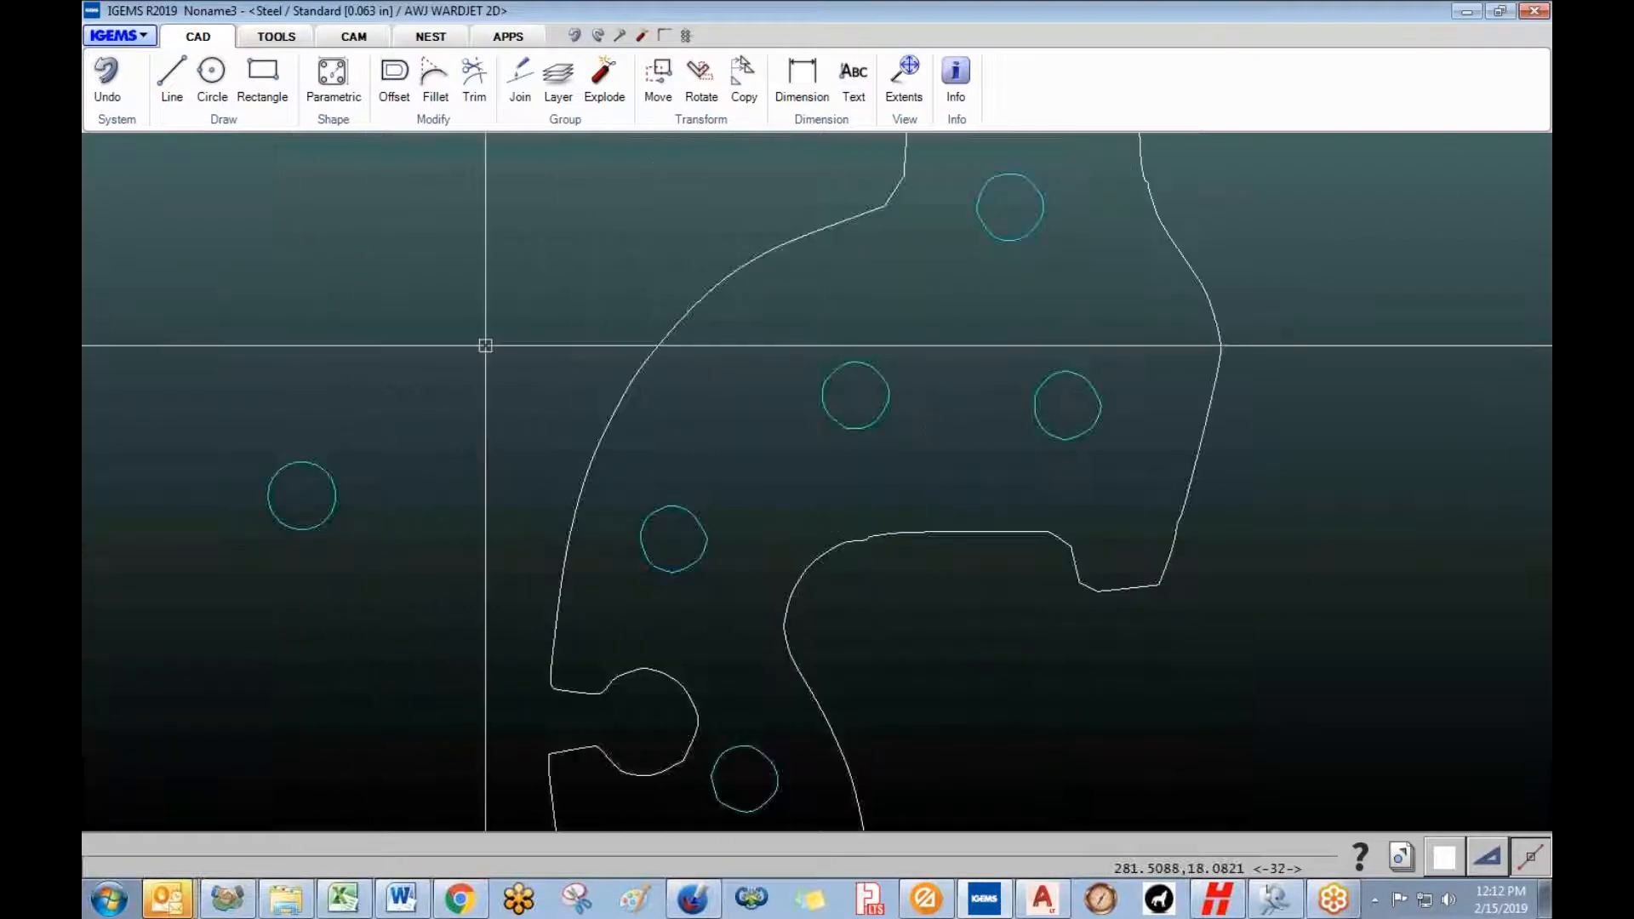
# - Replace all the small traced holes of the part with the 1.25 in circle using Object Replace, and check a replaced hole
pyautogui.click(286, 39)
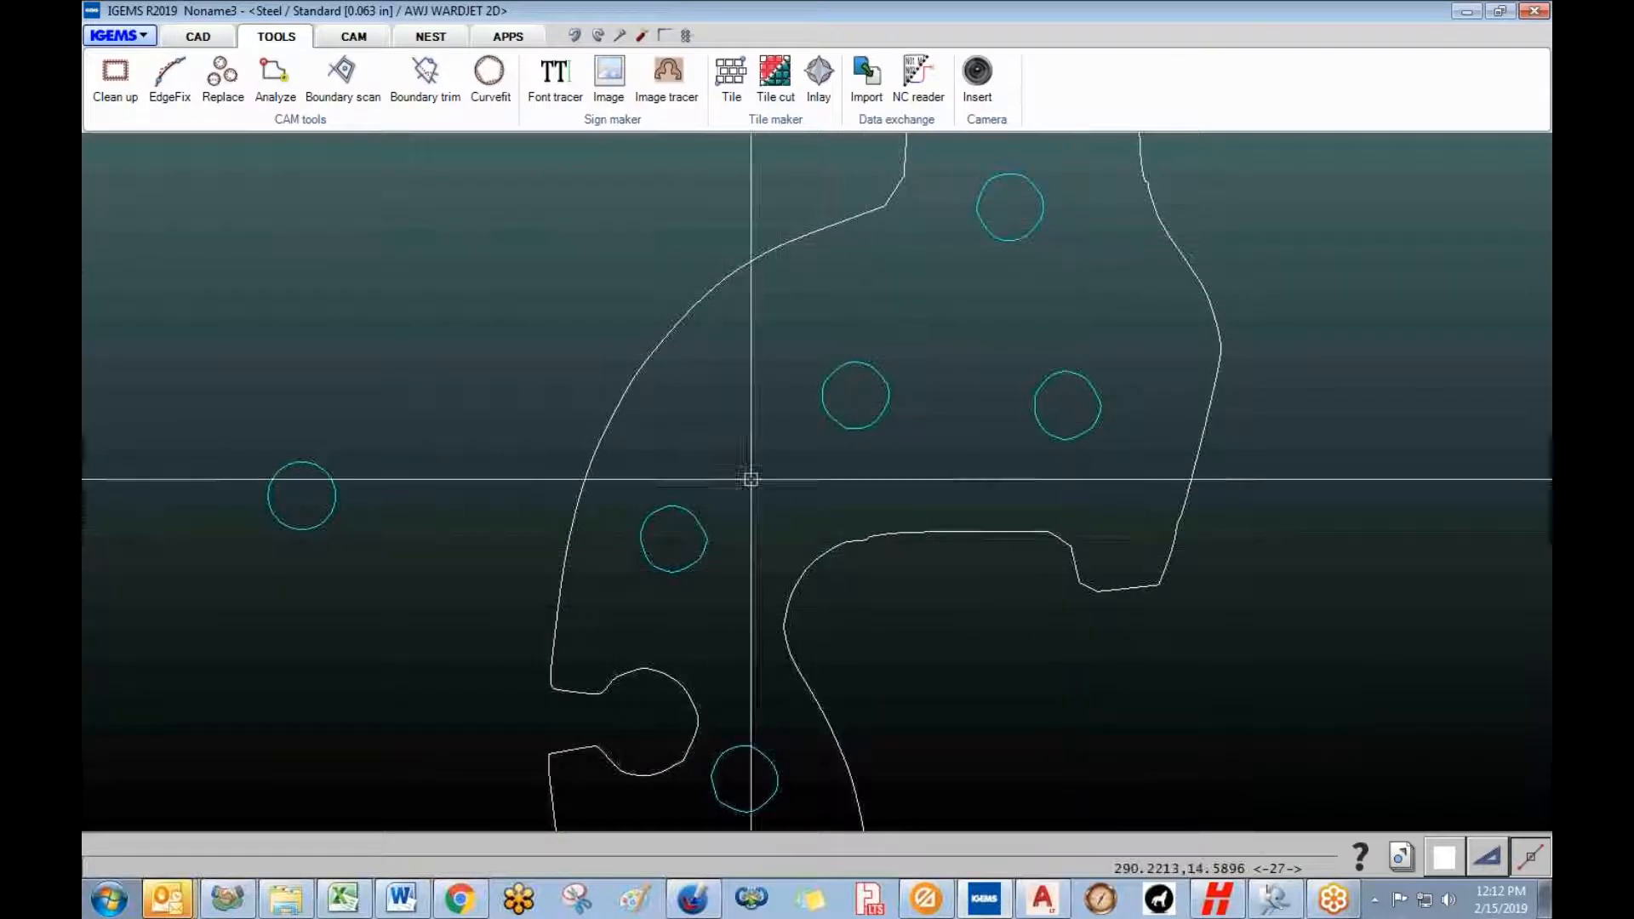
pyautogui.click(222, 73)
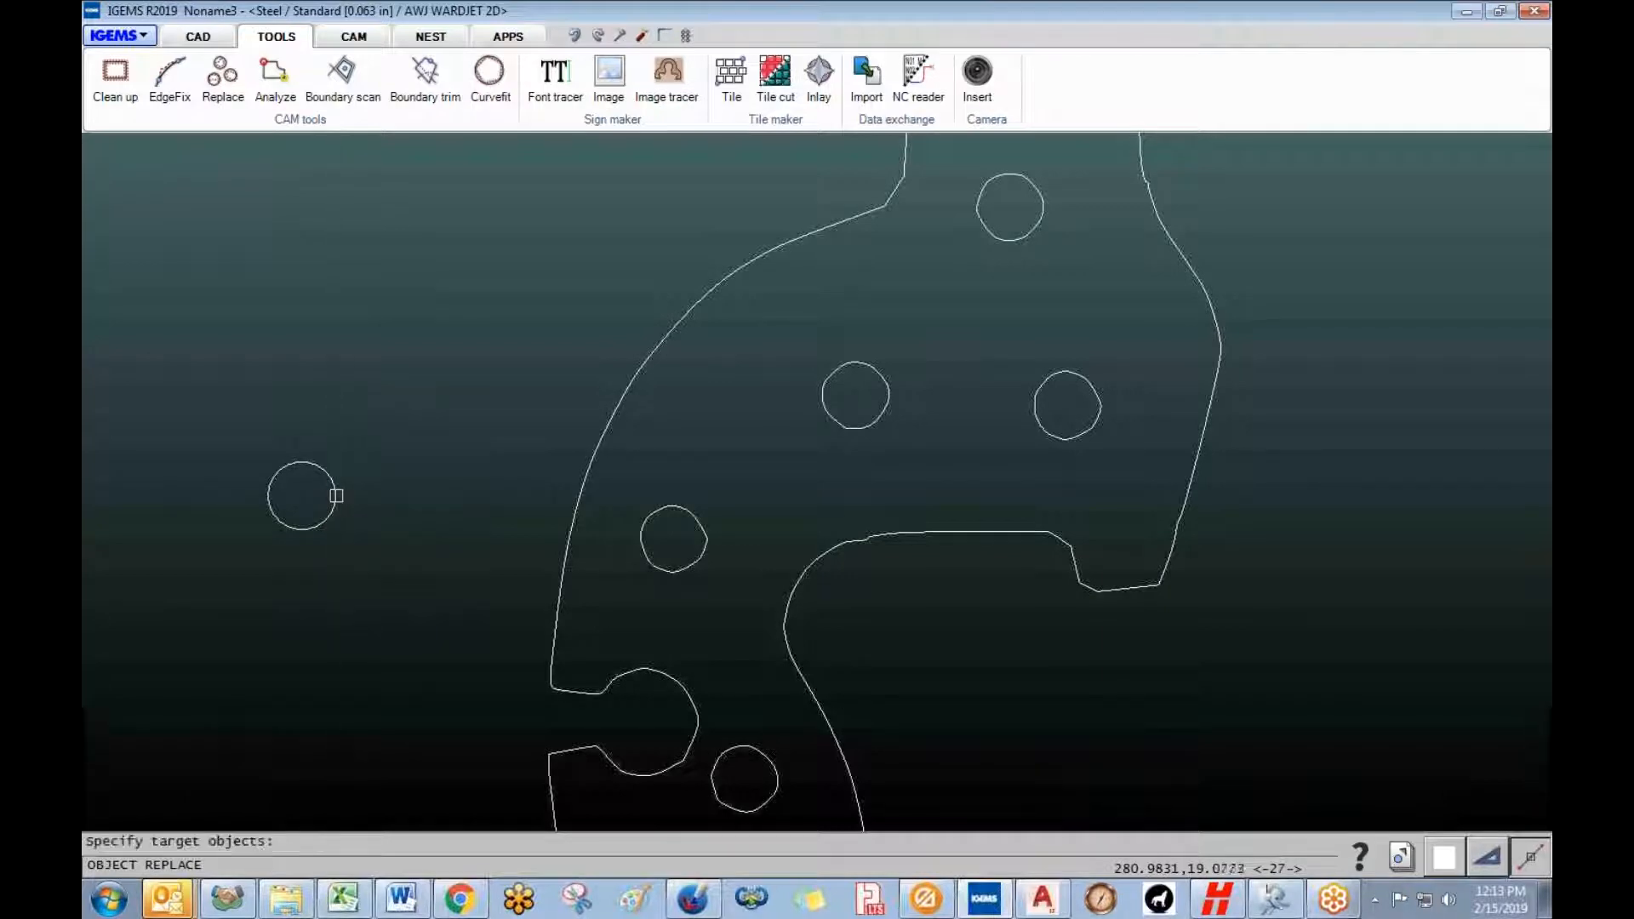
pyautogui.scroll(-2, 754, 731)
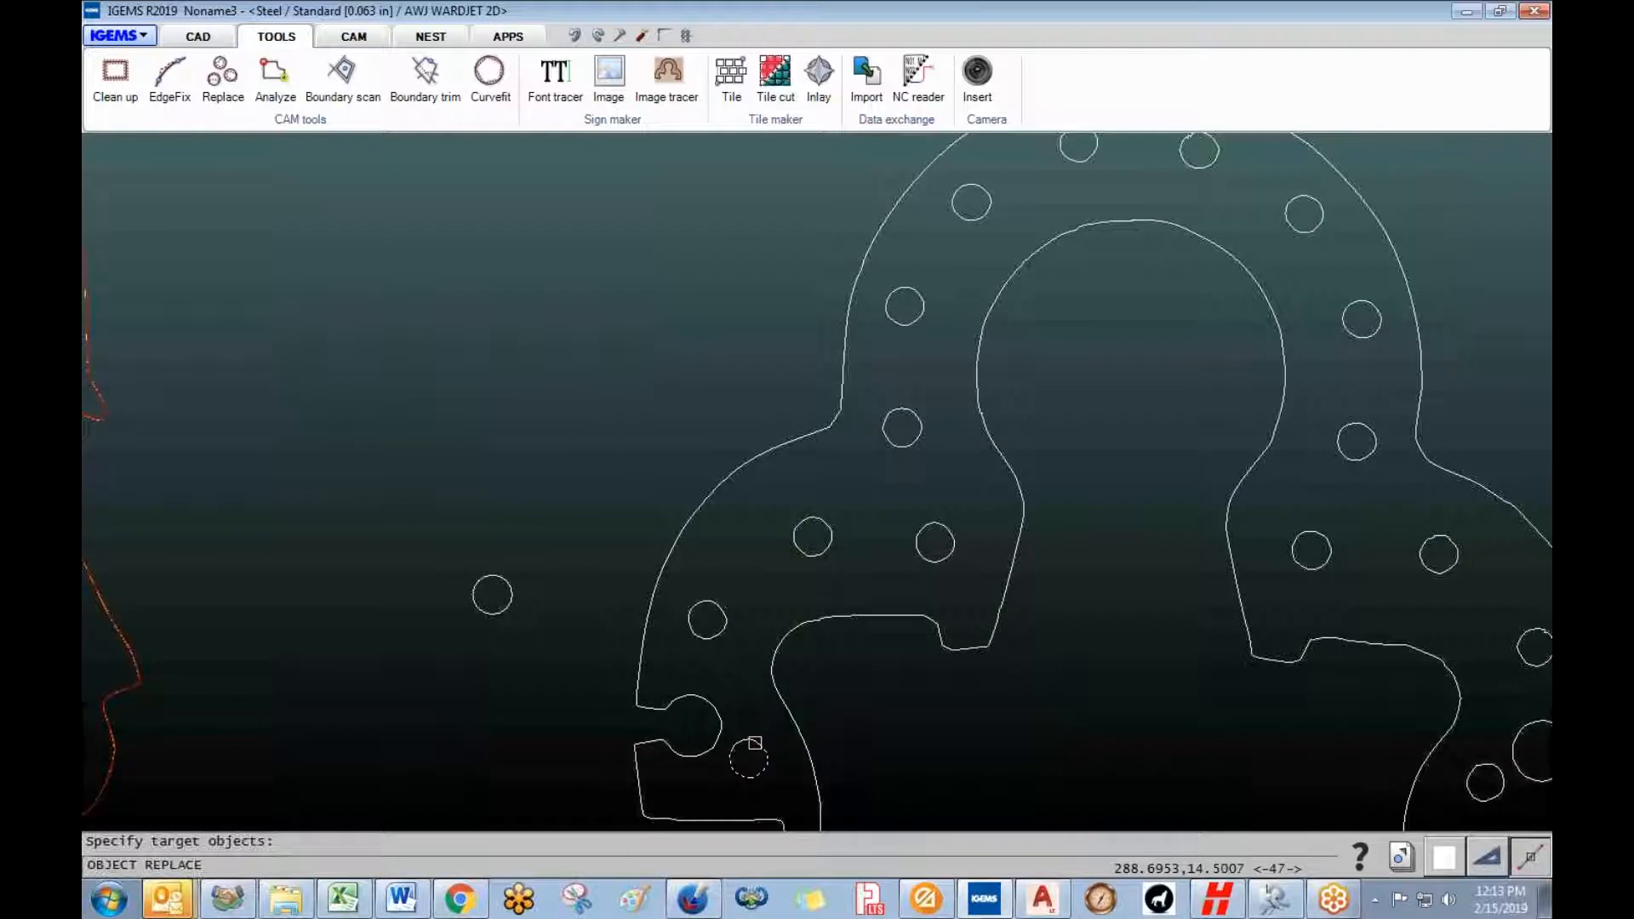
pyautogui.moveTo(933, 579); pyautogui.dragTo(818, 442)
pyautogui.moveTo(900, 357); pyautogui.dragTo(699, 543, button='middle')
pyautogui.click(723, 494)
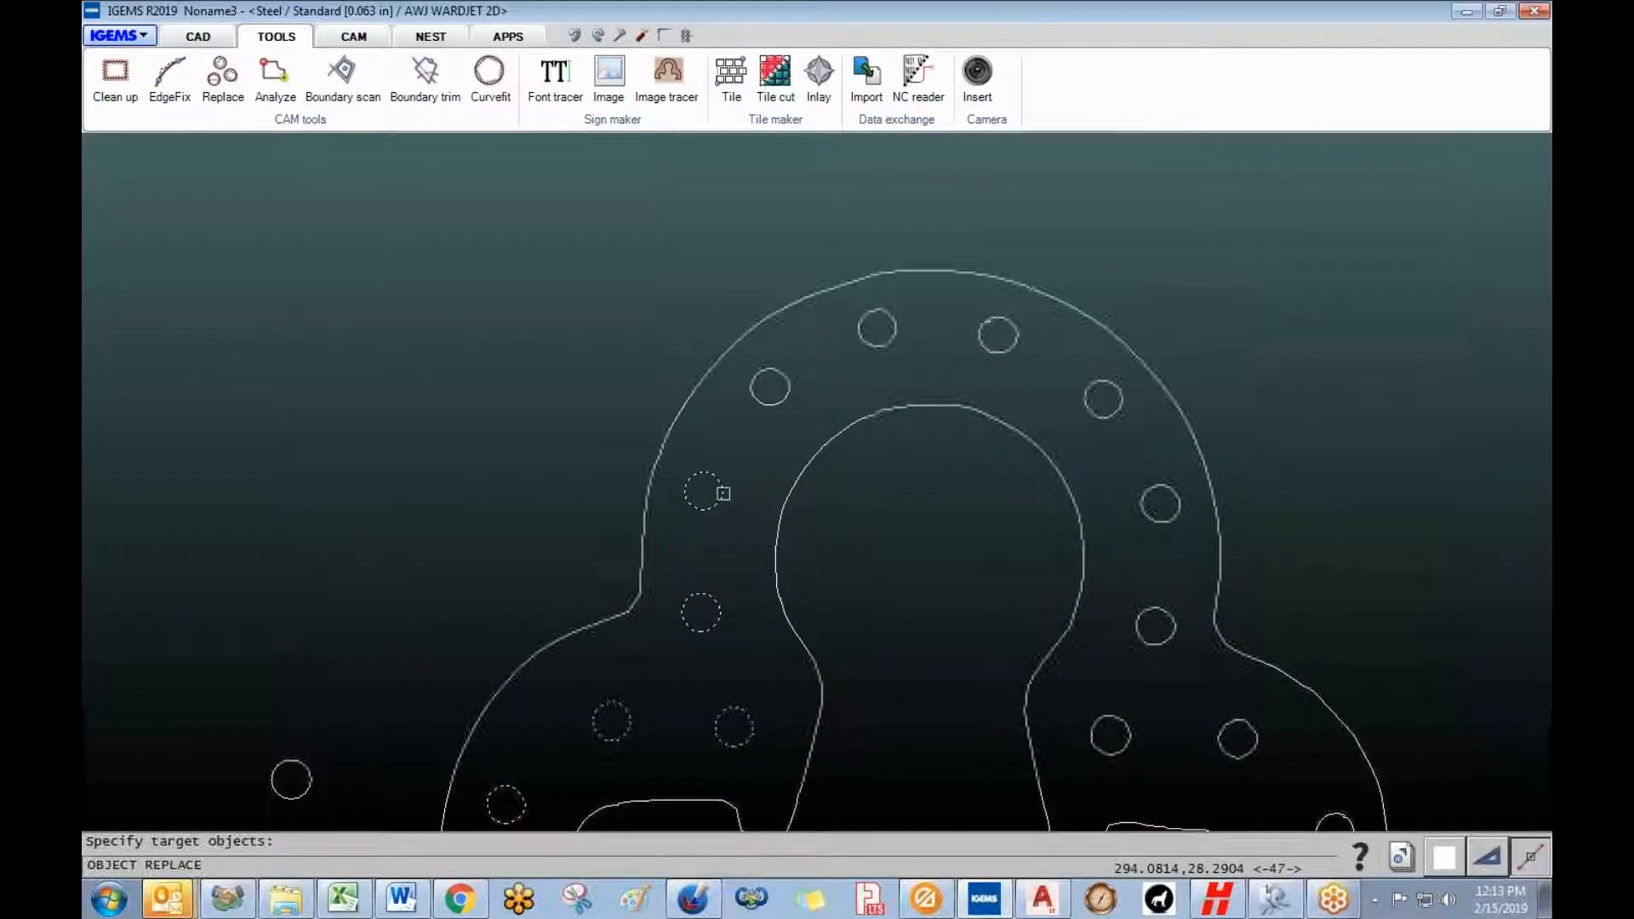
pyautogui.click(896, 325)
pyautogui.click(997, 353)
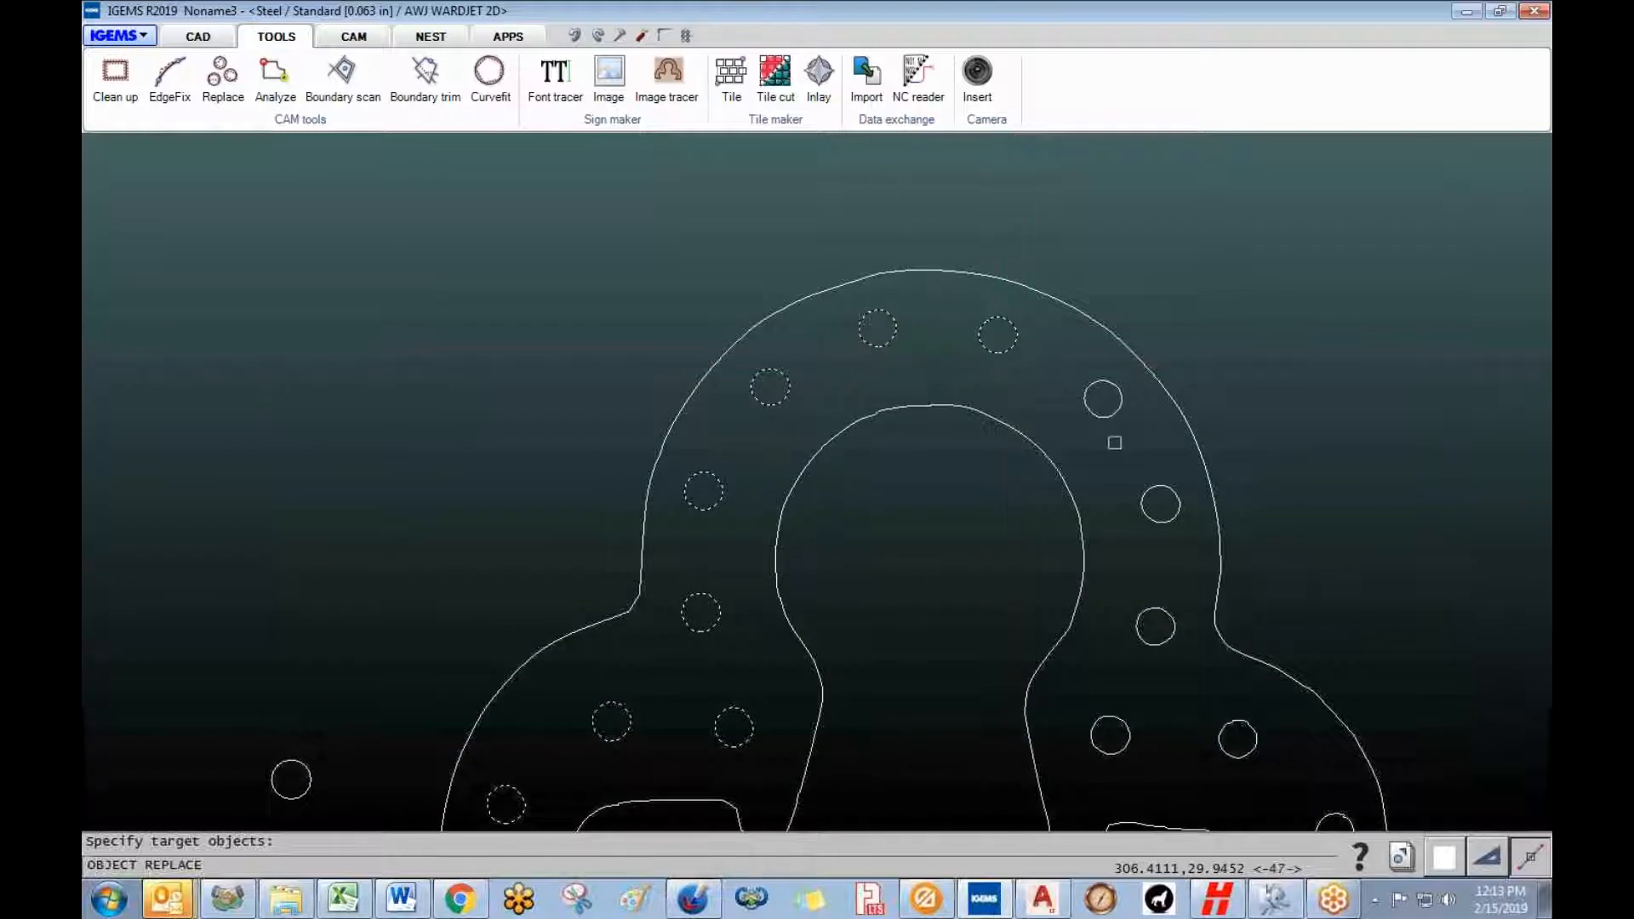
pyautogui.moveTo(1195, 708); pyautogui.dragTo(1098, 623, button='middle')
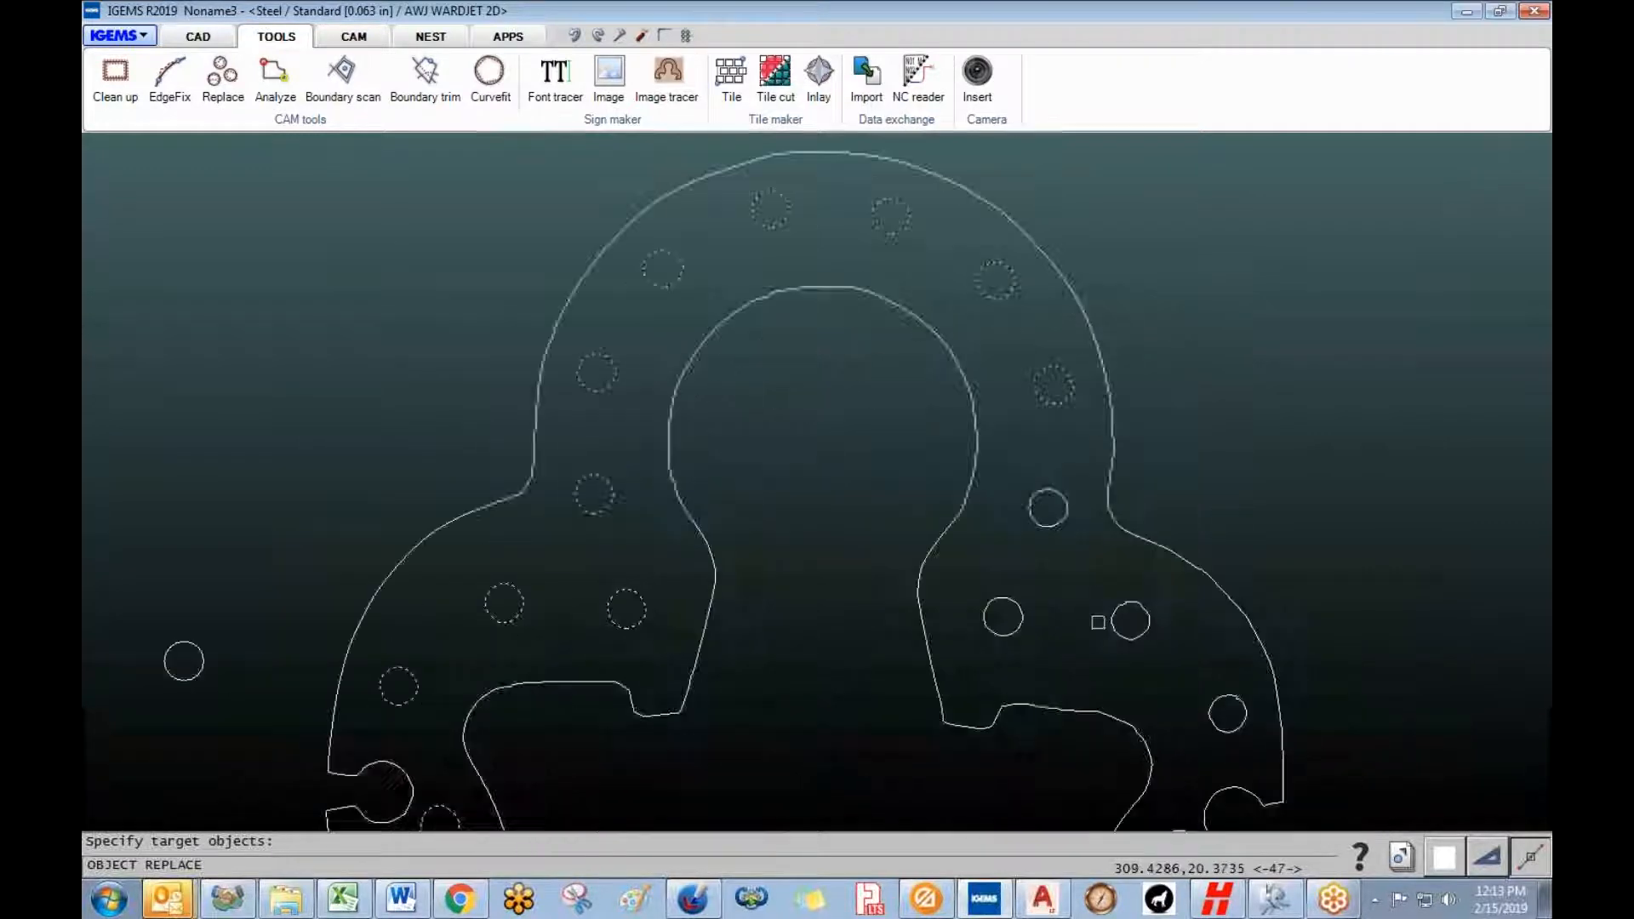
pyautogui.click(1127, 658)
pyautogui.click(985, 605)
pyautogui.click(1055, 525)
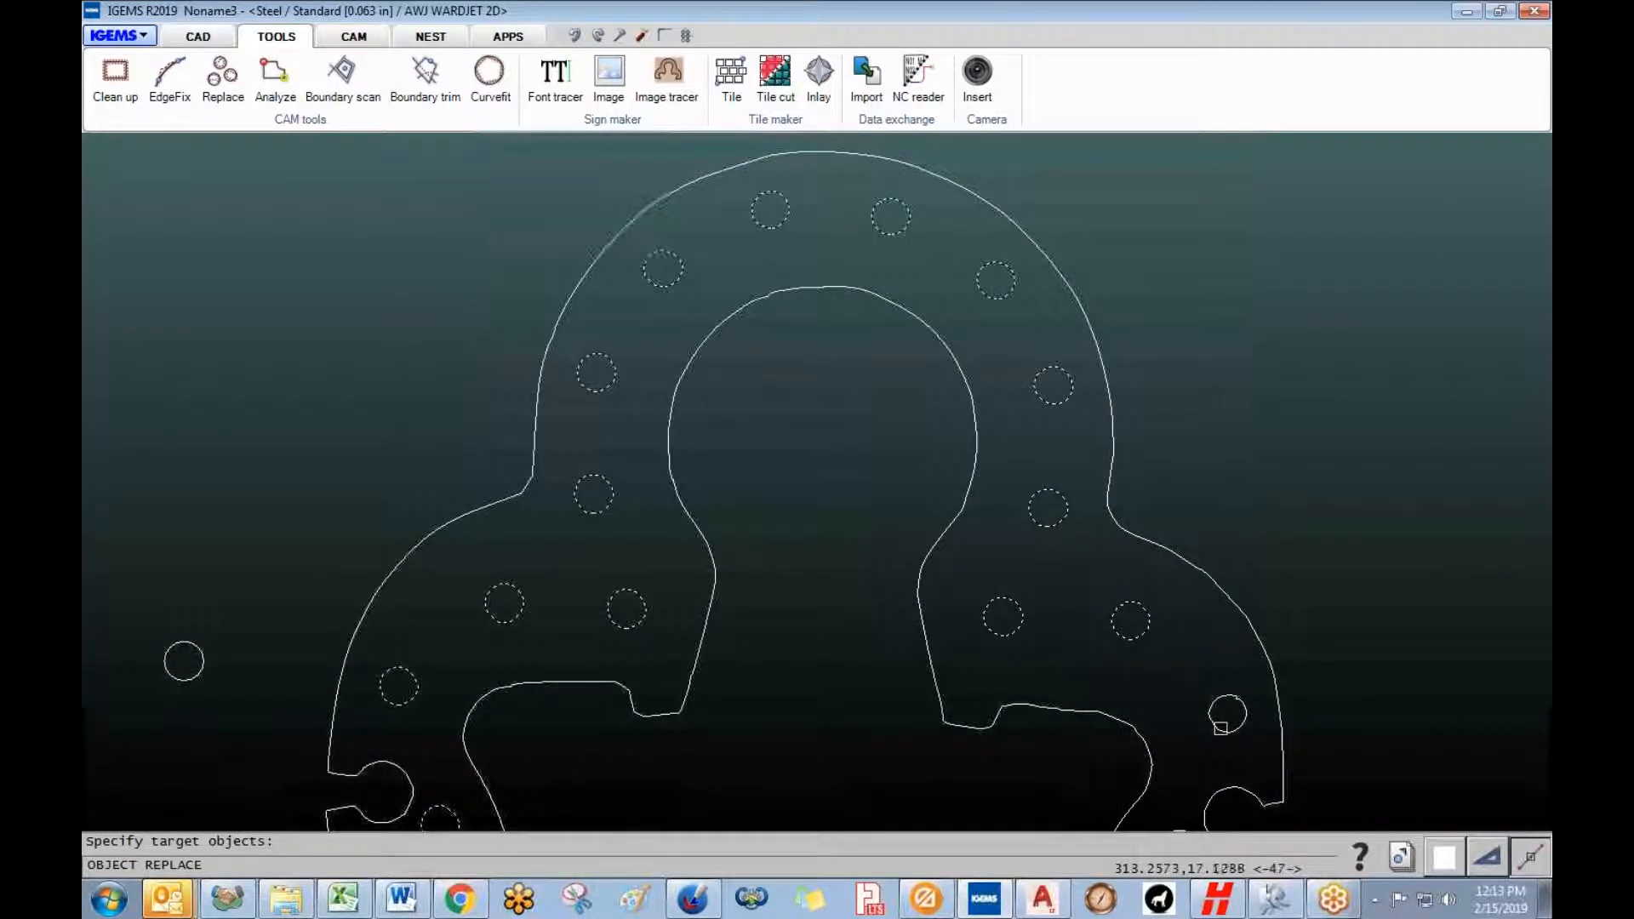
pyautogui.moveTo(1183, 705); pyautogui.dragTo(1053, 464, button='middle')
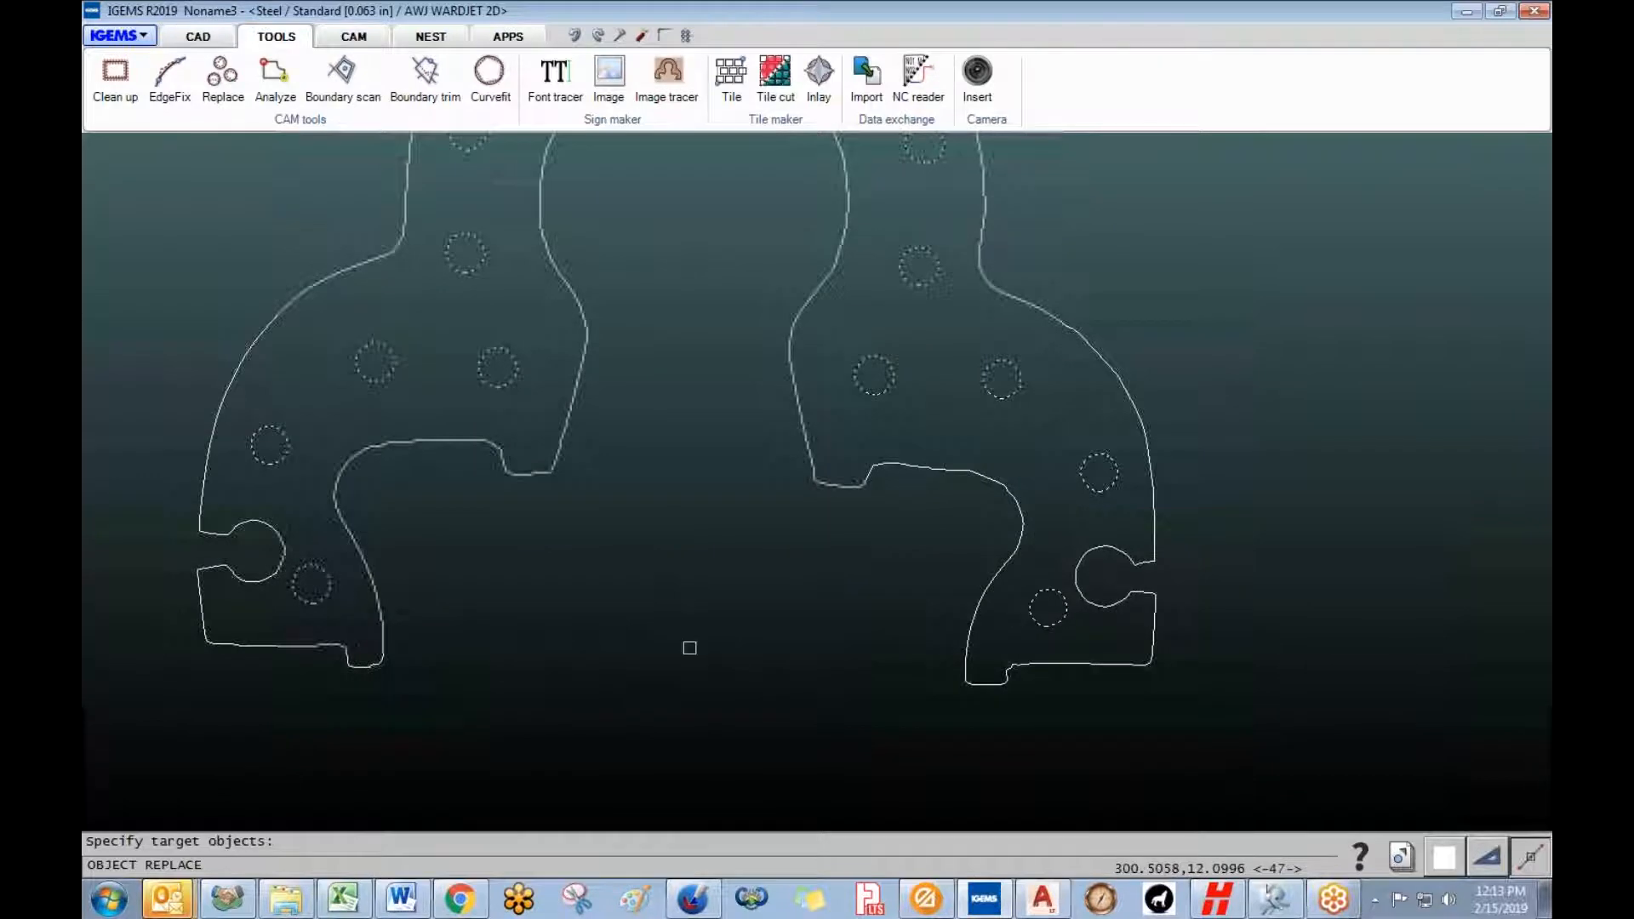
pyautogui.press('Return')
pyautogui.scroll(6, 573, 576)
pyautogui.click(615, 408)
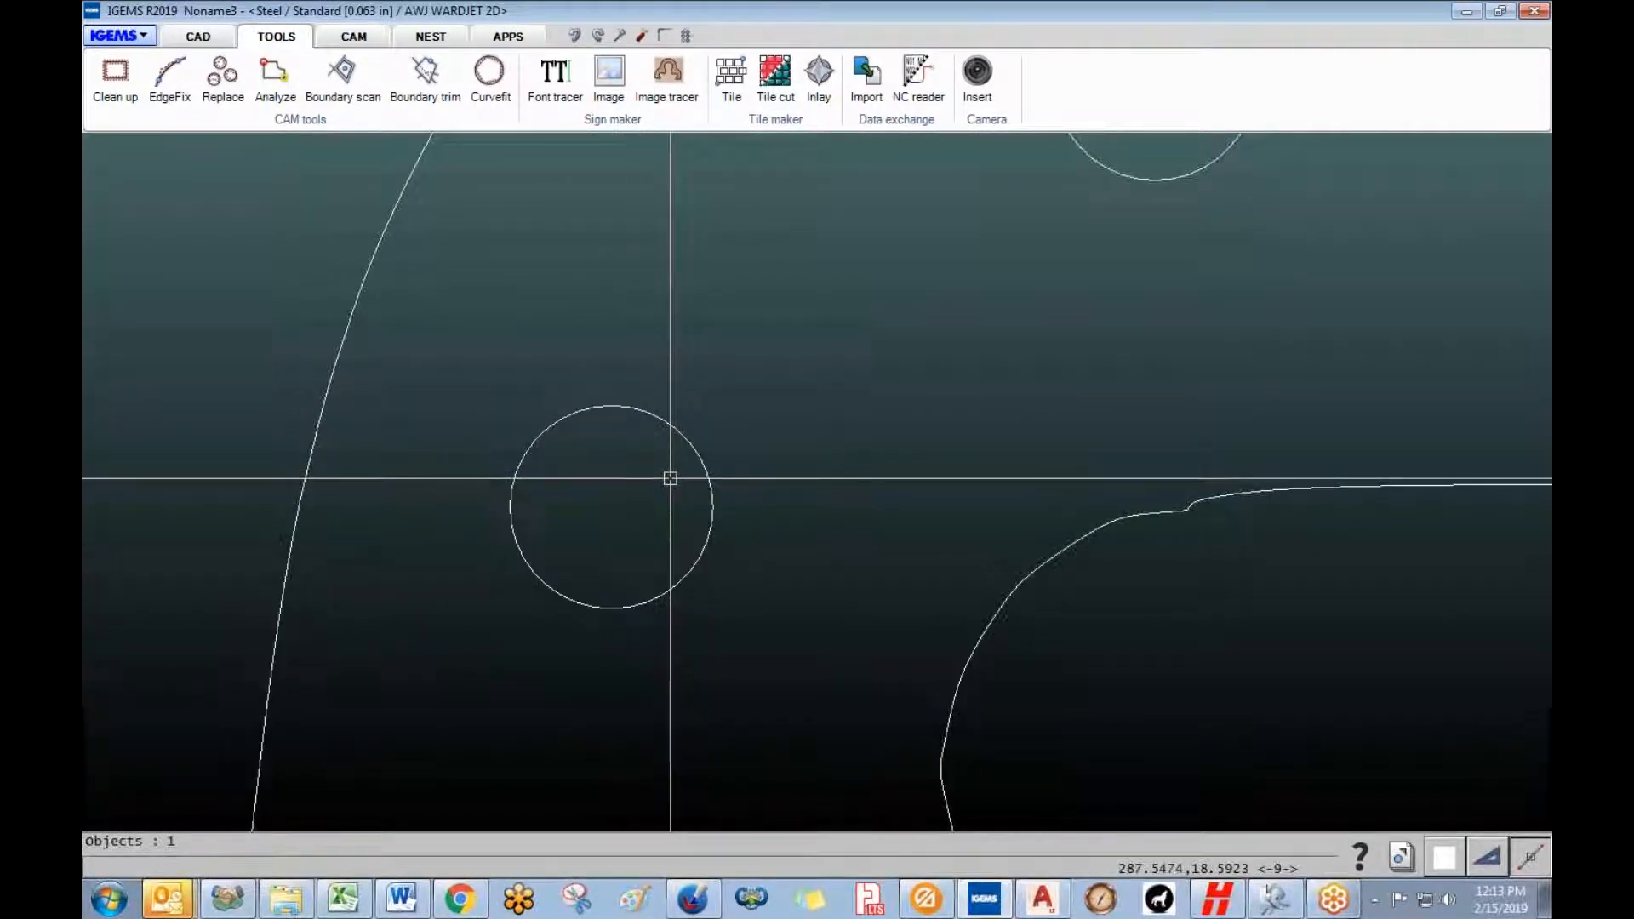
# - Smooth the rounded end of the left leg's slot into a true arc using EdgeFix
pyautogui.scroll(-8, 670, 478)
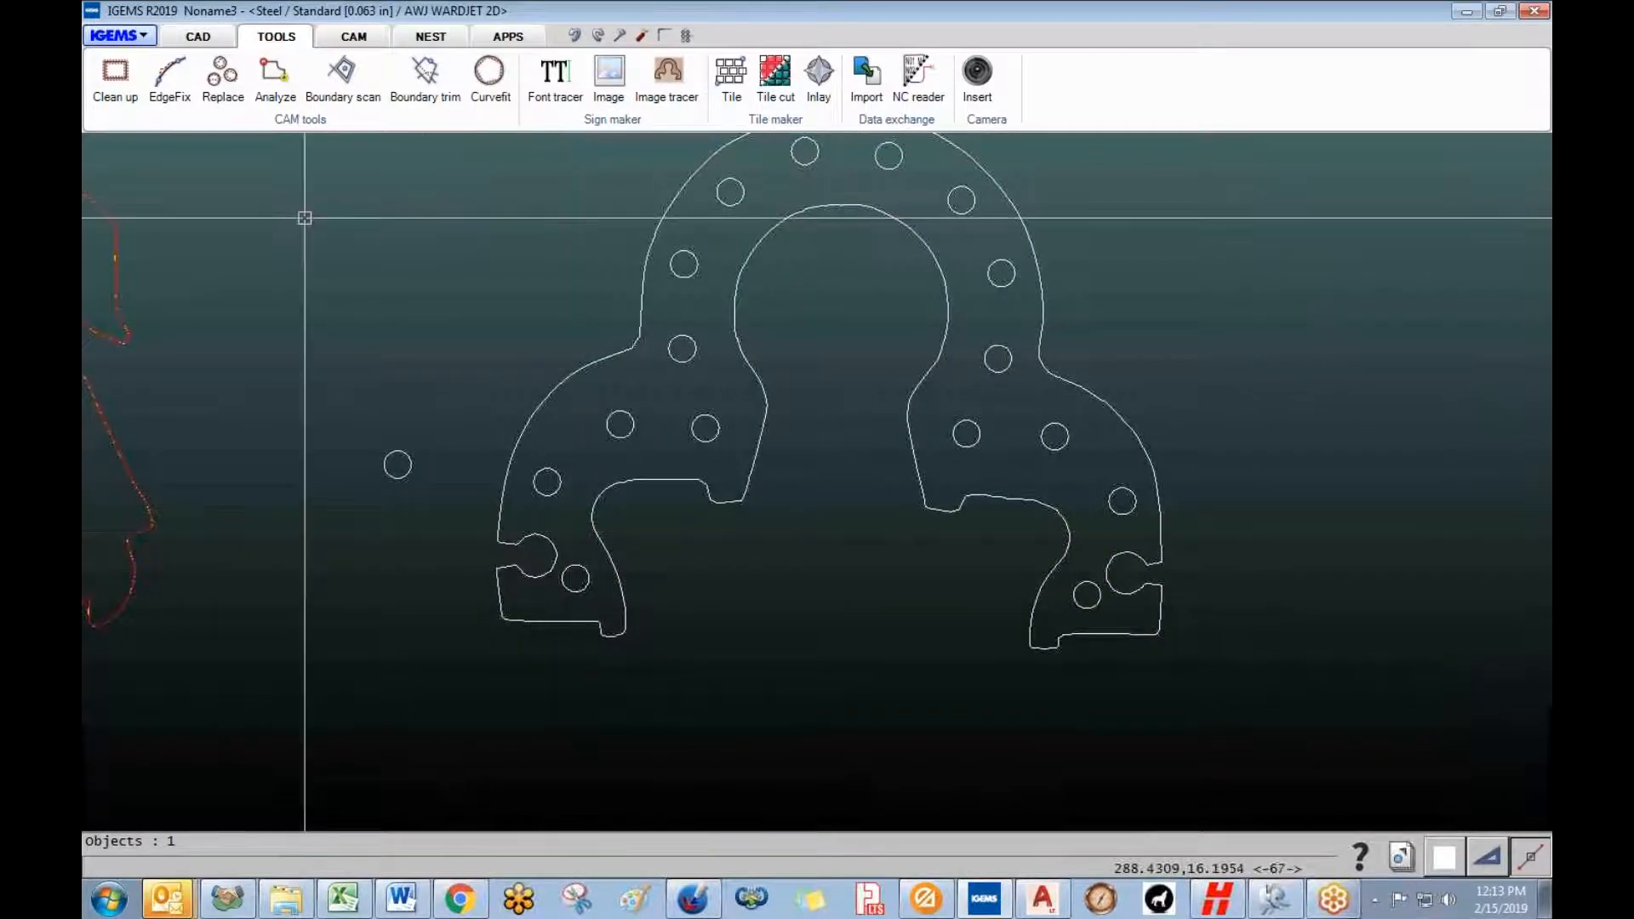
pyautogui.scroll(6, 477, 553)
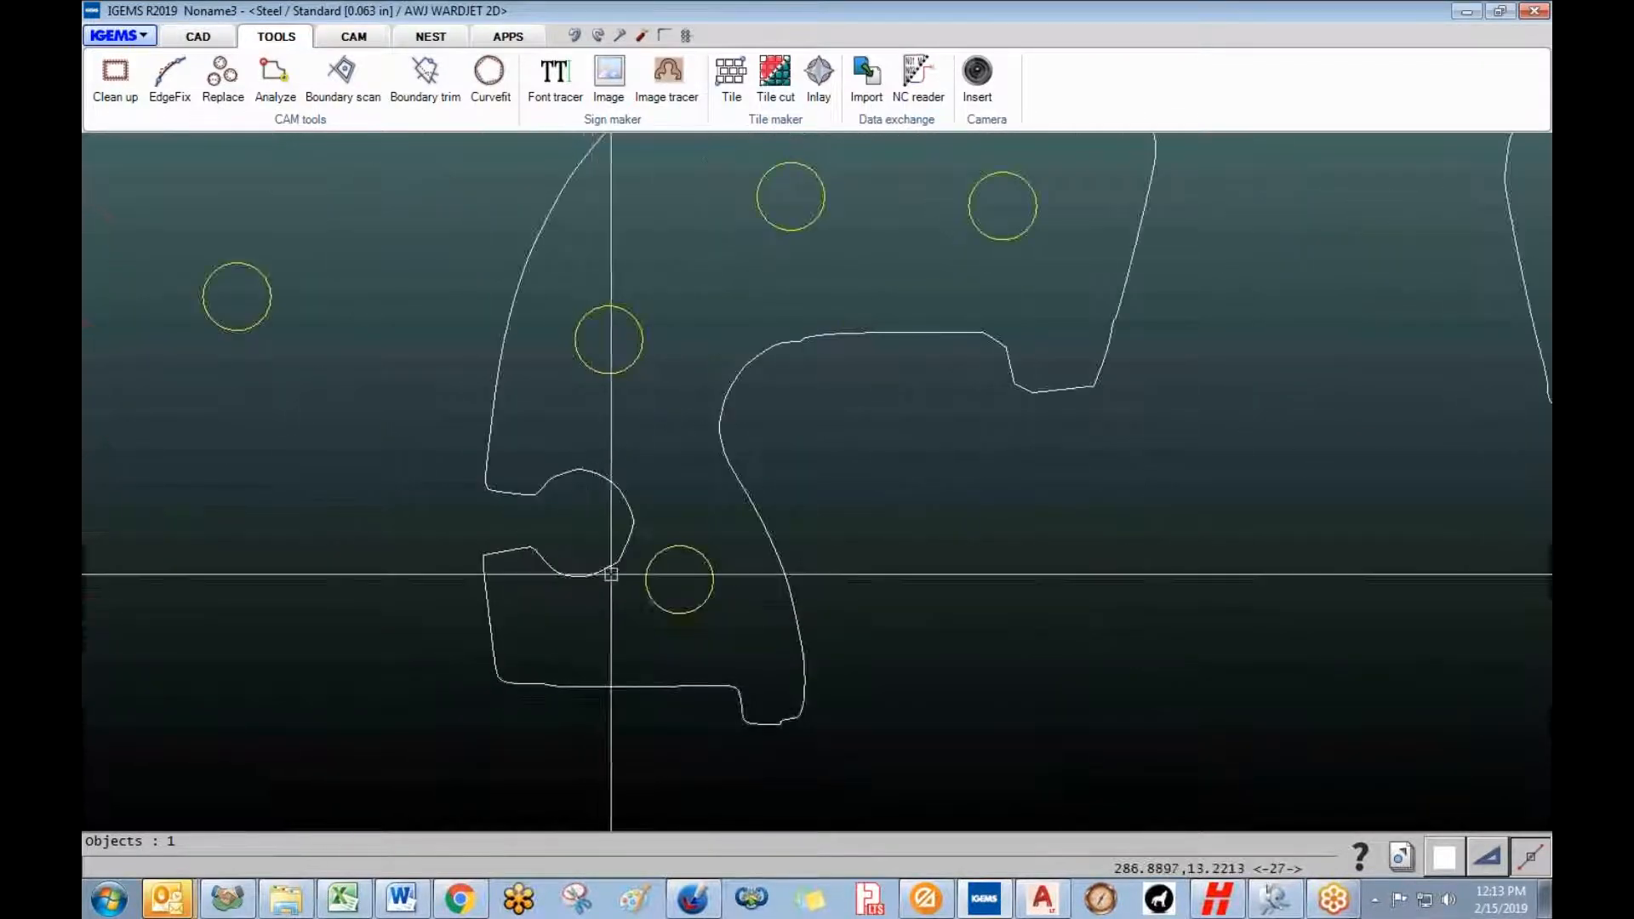
pyautogui.click(171, 77)
pyautogui.click(482, 580)
pyautogui.click(495, 464)
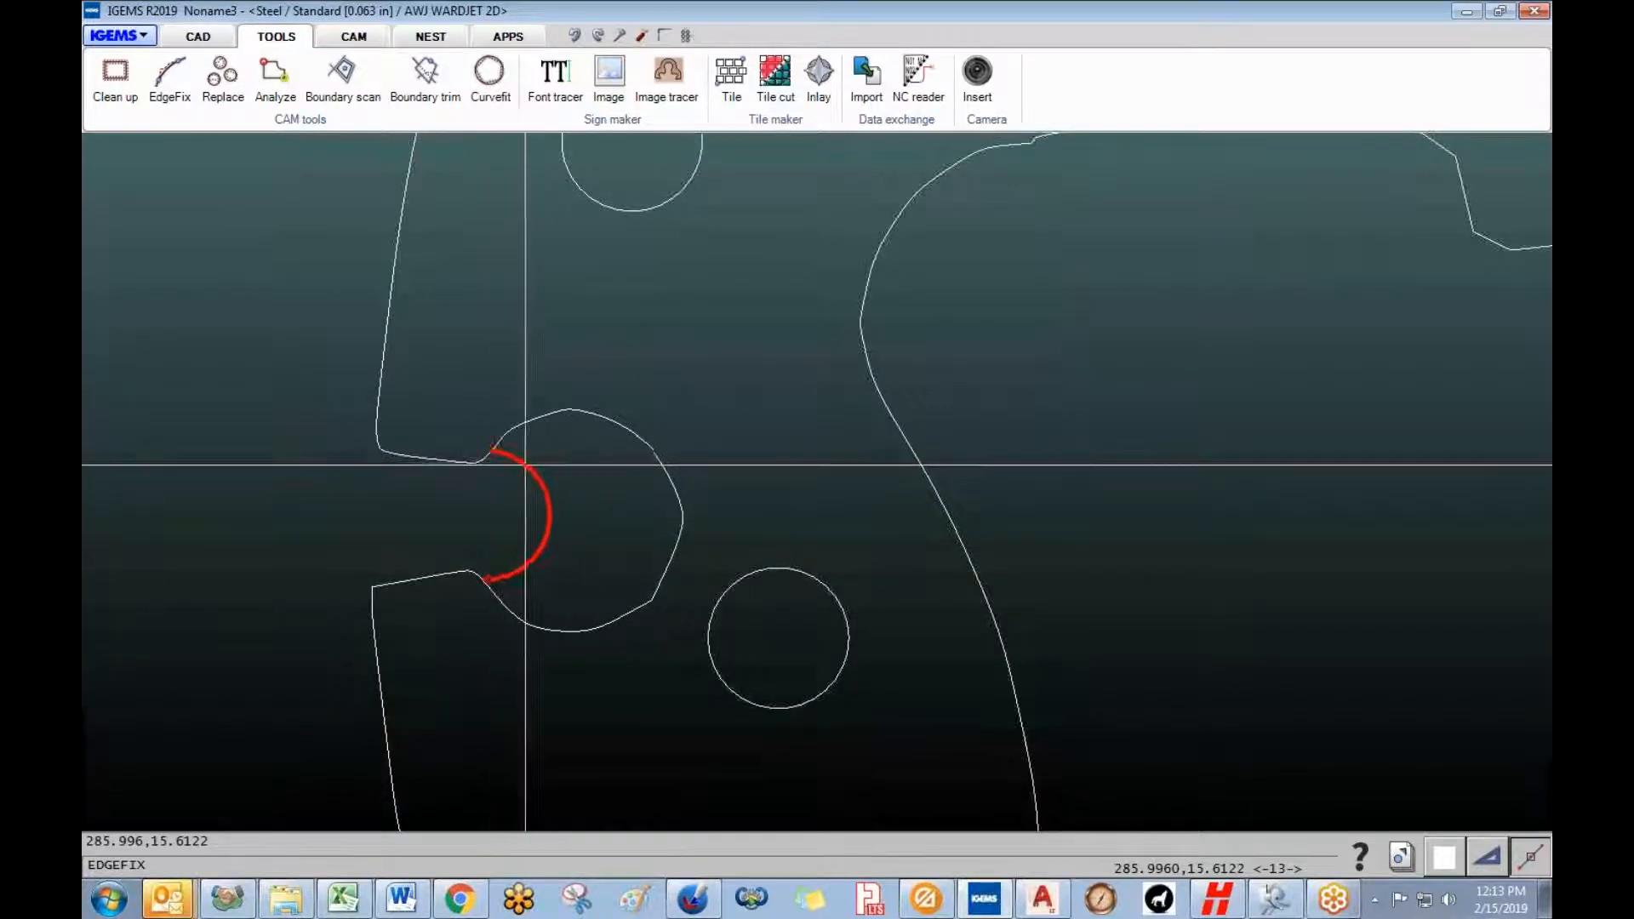
pyautogui.click(653, 462)
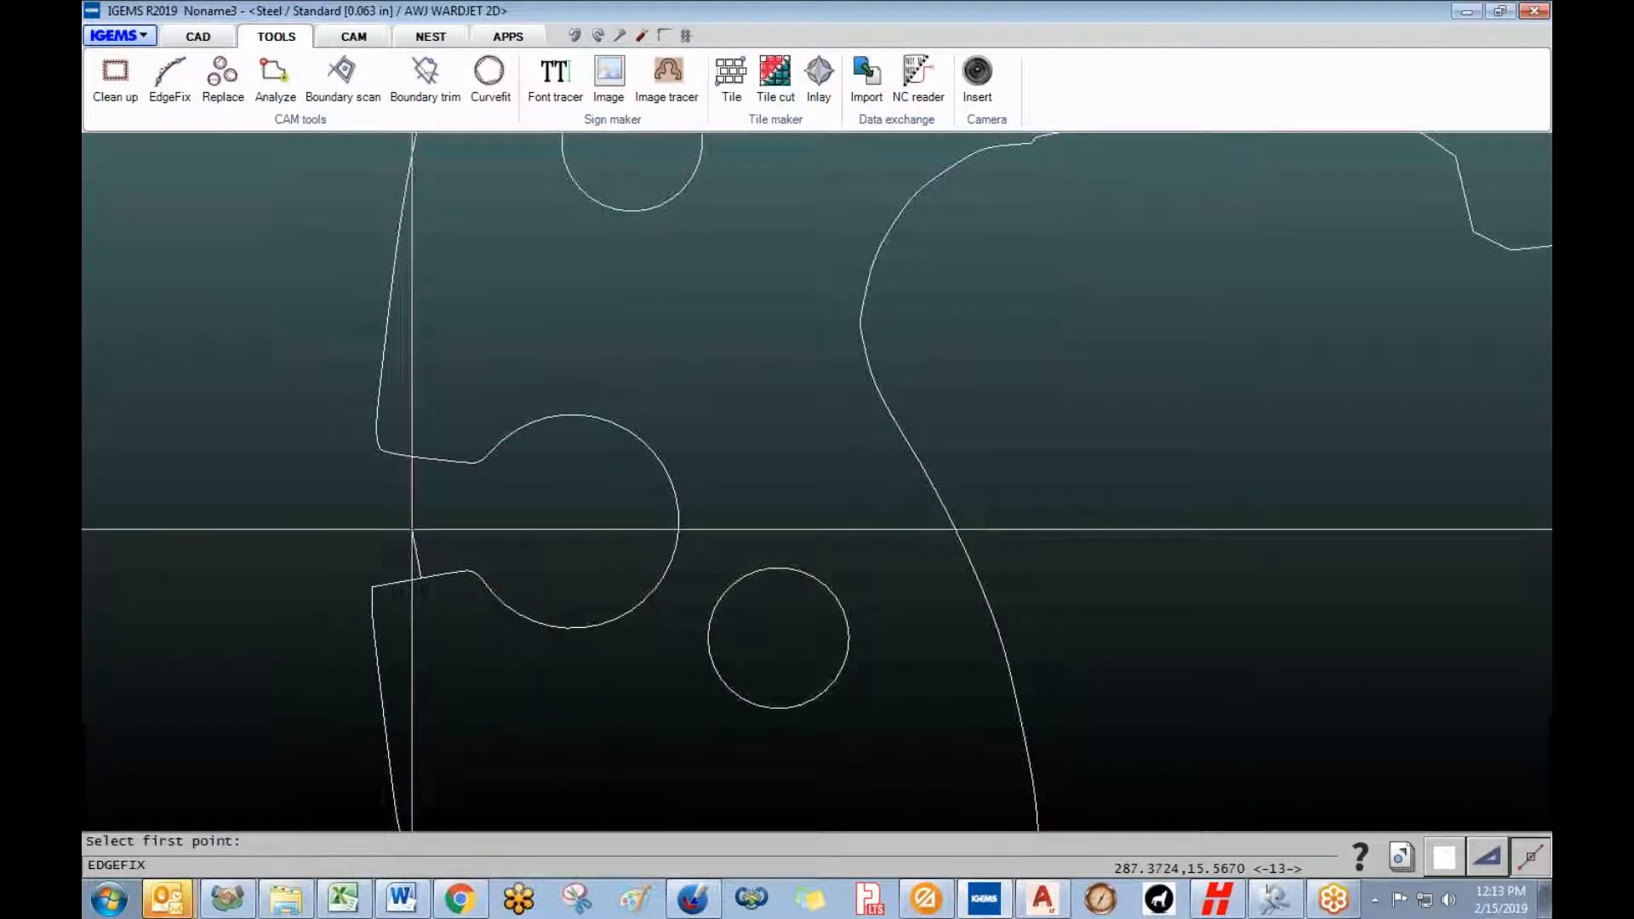
# - Replace the rough inner edge of the arch with one smooth arc using EdgeFix
pyautogui.scroll(-2, 472, 545)
pyautogui.scroll(-3, 472, 545)
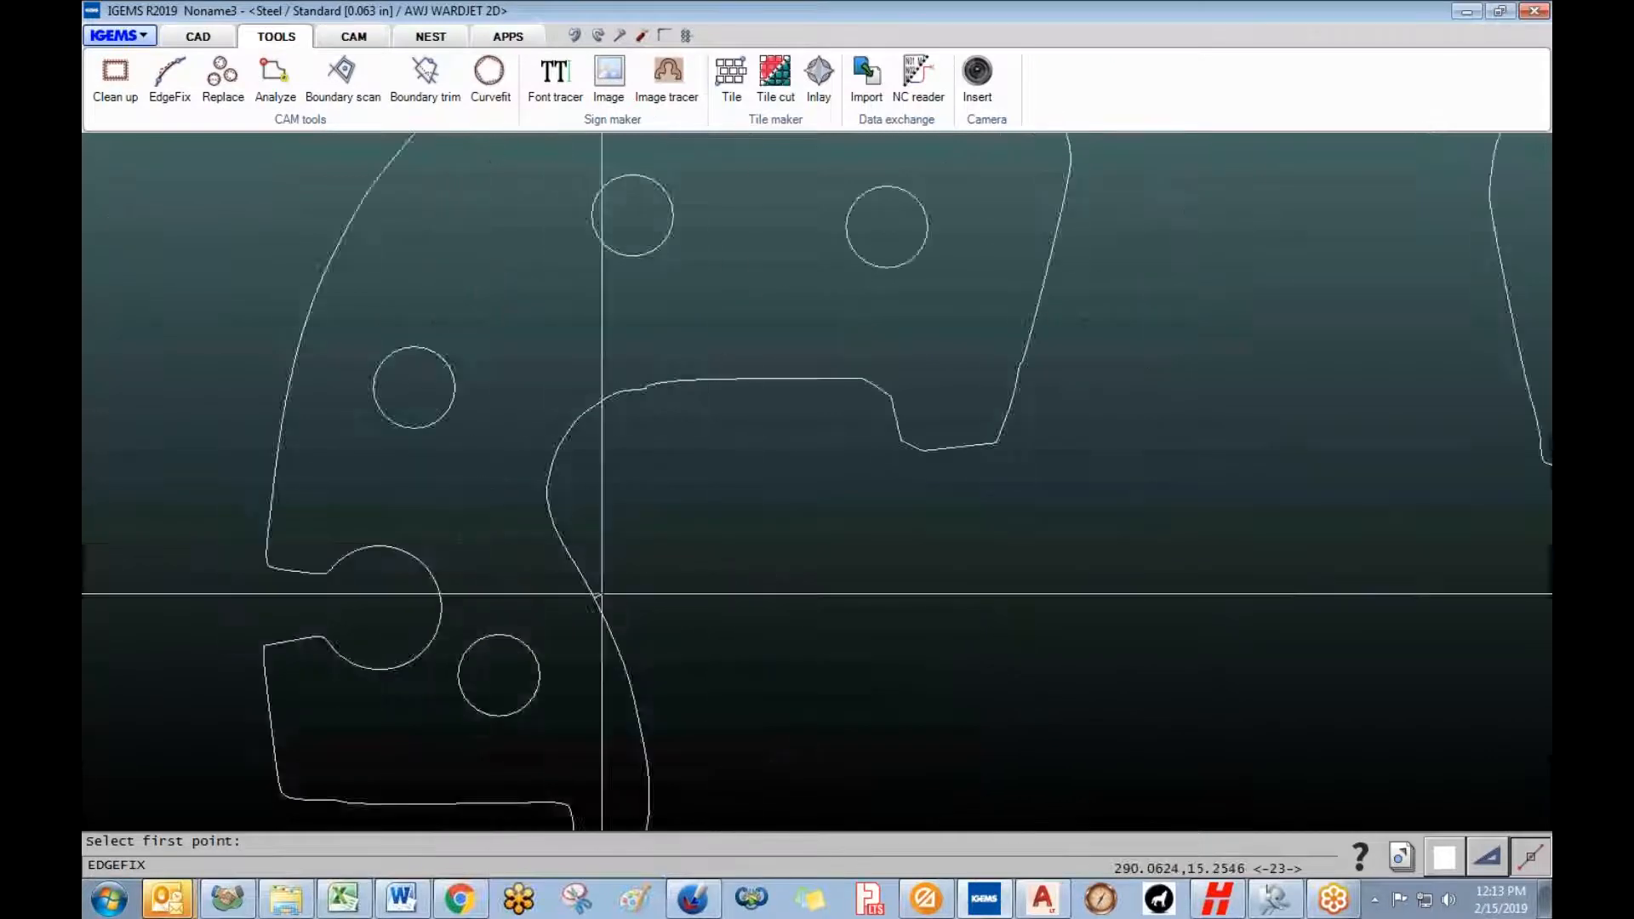
pyautogui.click(270, 645)
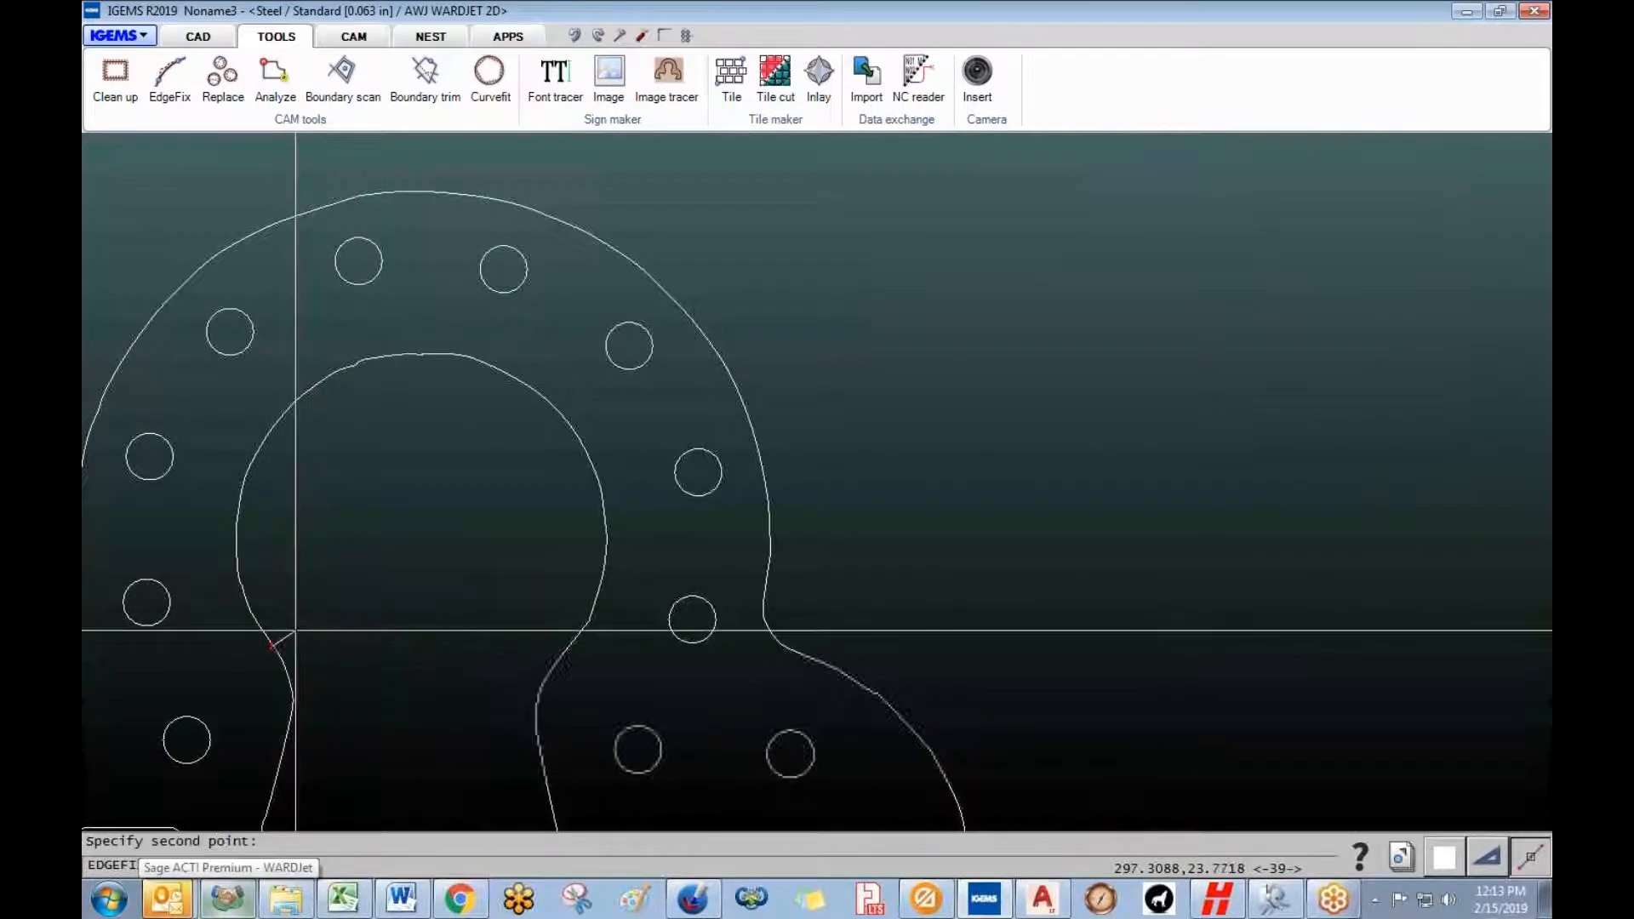
pyautogui.click(546, 658)
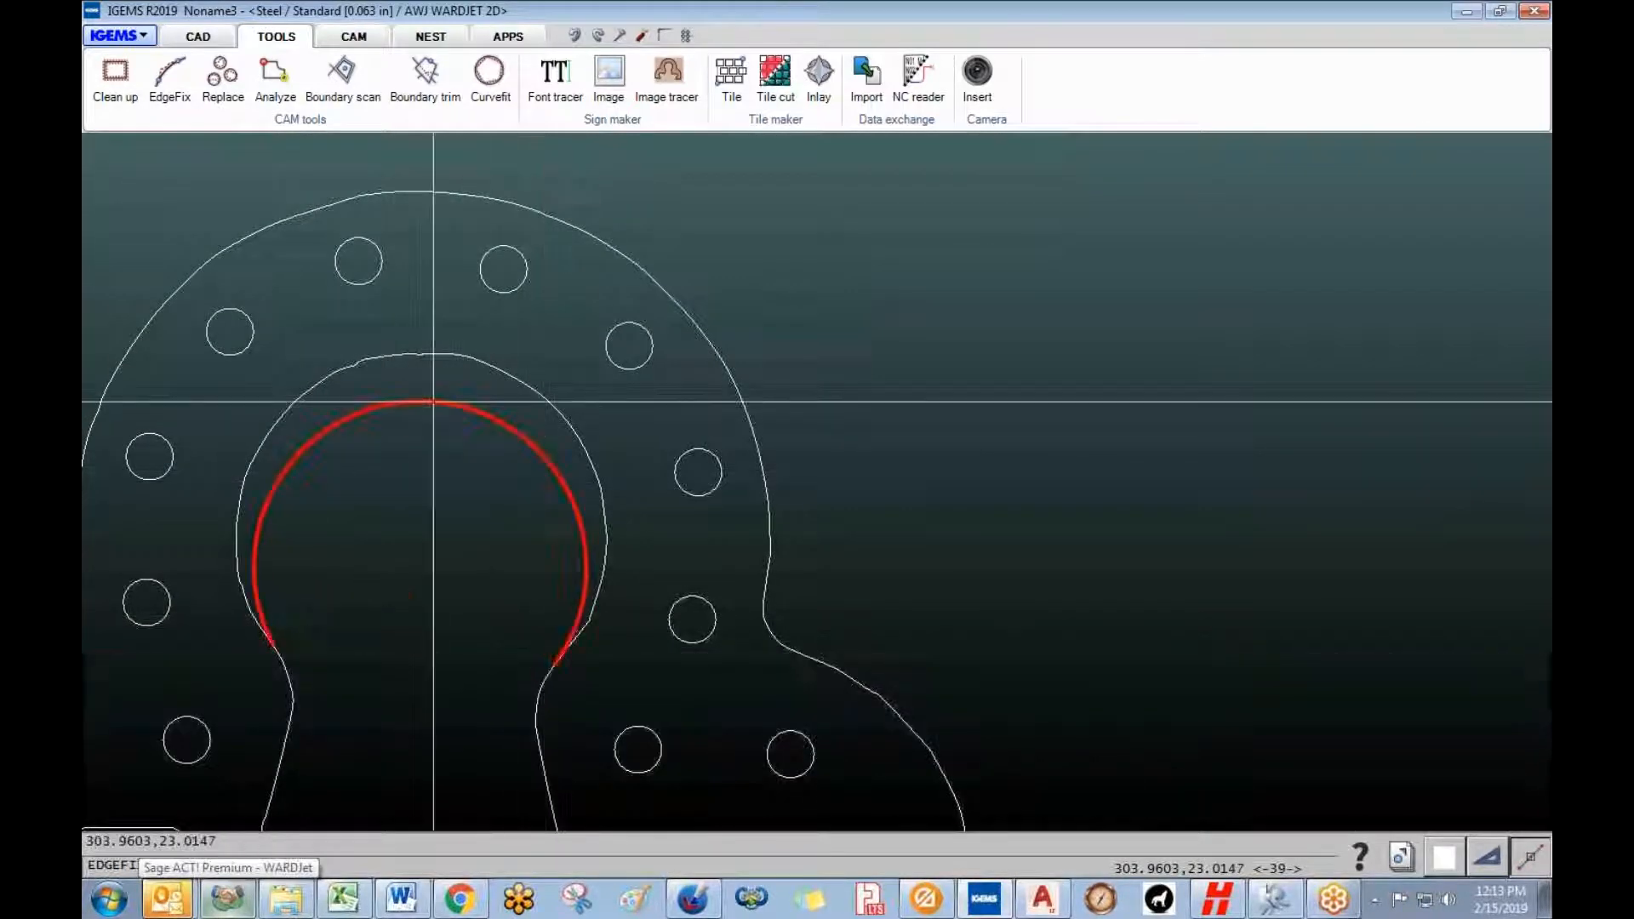
pyautogui.click(431, 353)
# - Replace the arch's rough outer edge with one smooth arc running between the two shoulders
pyautogui.scroll(-1, 431, 353)
pyautogui.click(716, 526)
pyautogui.moveTo(729, 554); pyautogui.dragTo(945, 554, button='middle')
pyautogui.click(364, 548)
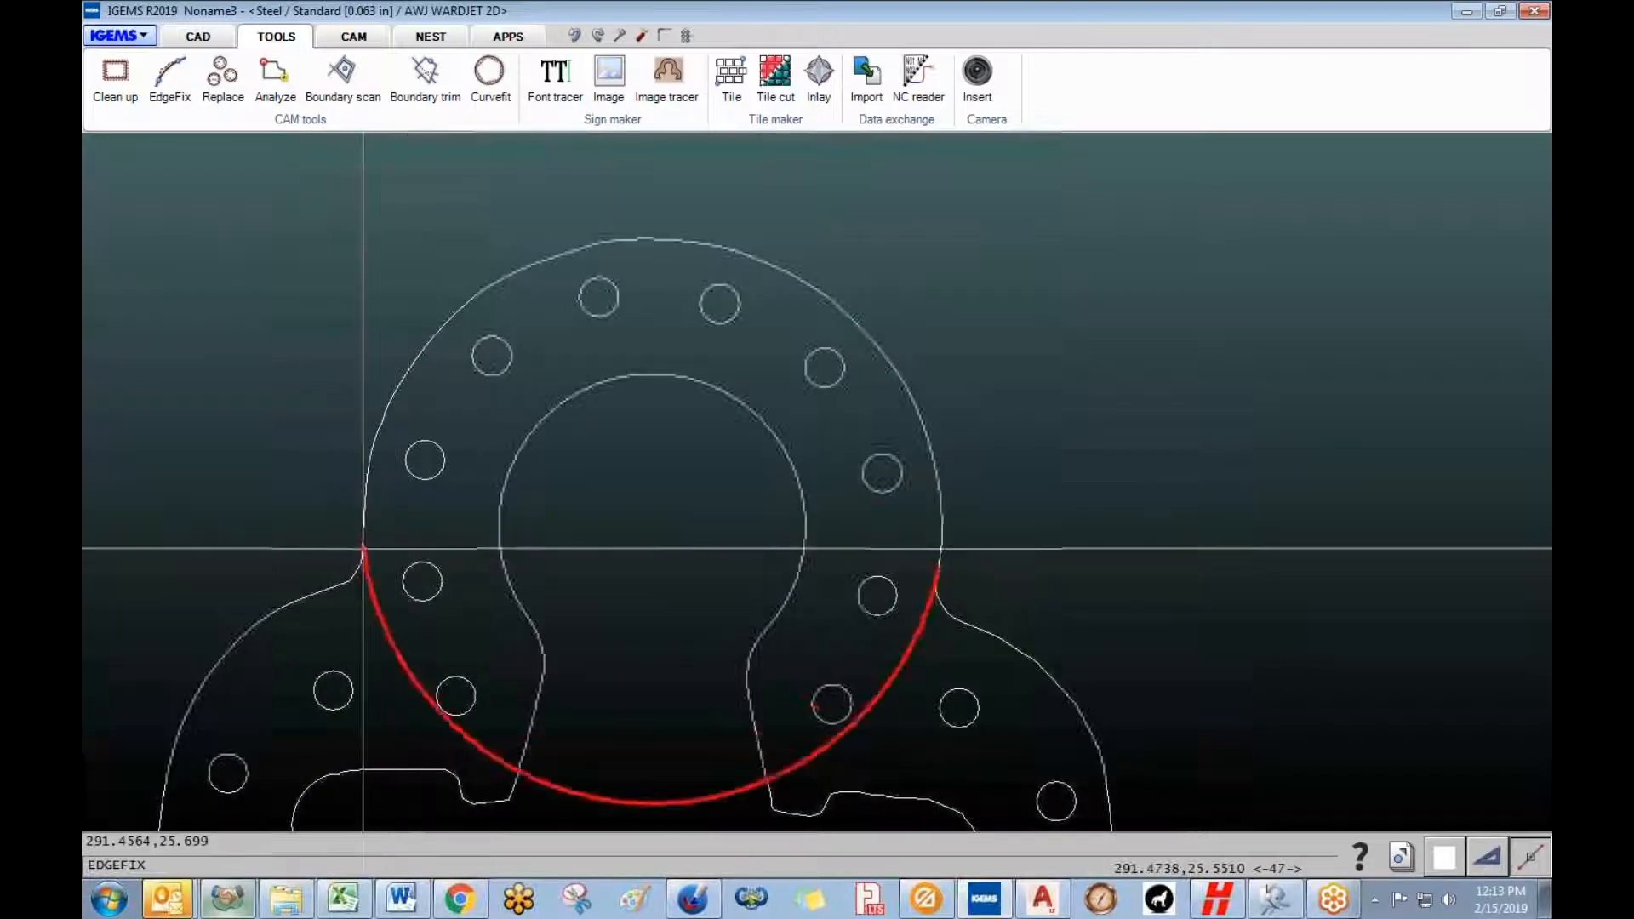
pyautogui.click(656, 238)
# - Smooth the outer edge of the part's right shoulder into a single arc with EdgeFix
pyautogui.scroll(-3, 677, 402)
pyautogui.scroll(2, 876, 547)
pyautogui.scroll(3, 668, 303)
pyautogui.scroll(2, 824, 456)
pyautogui.scroll(-4, 741, 383)
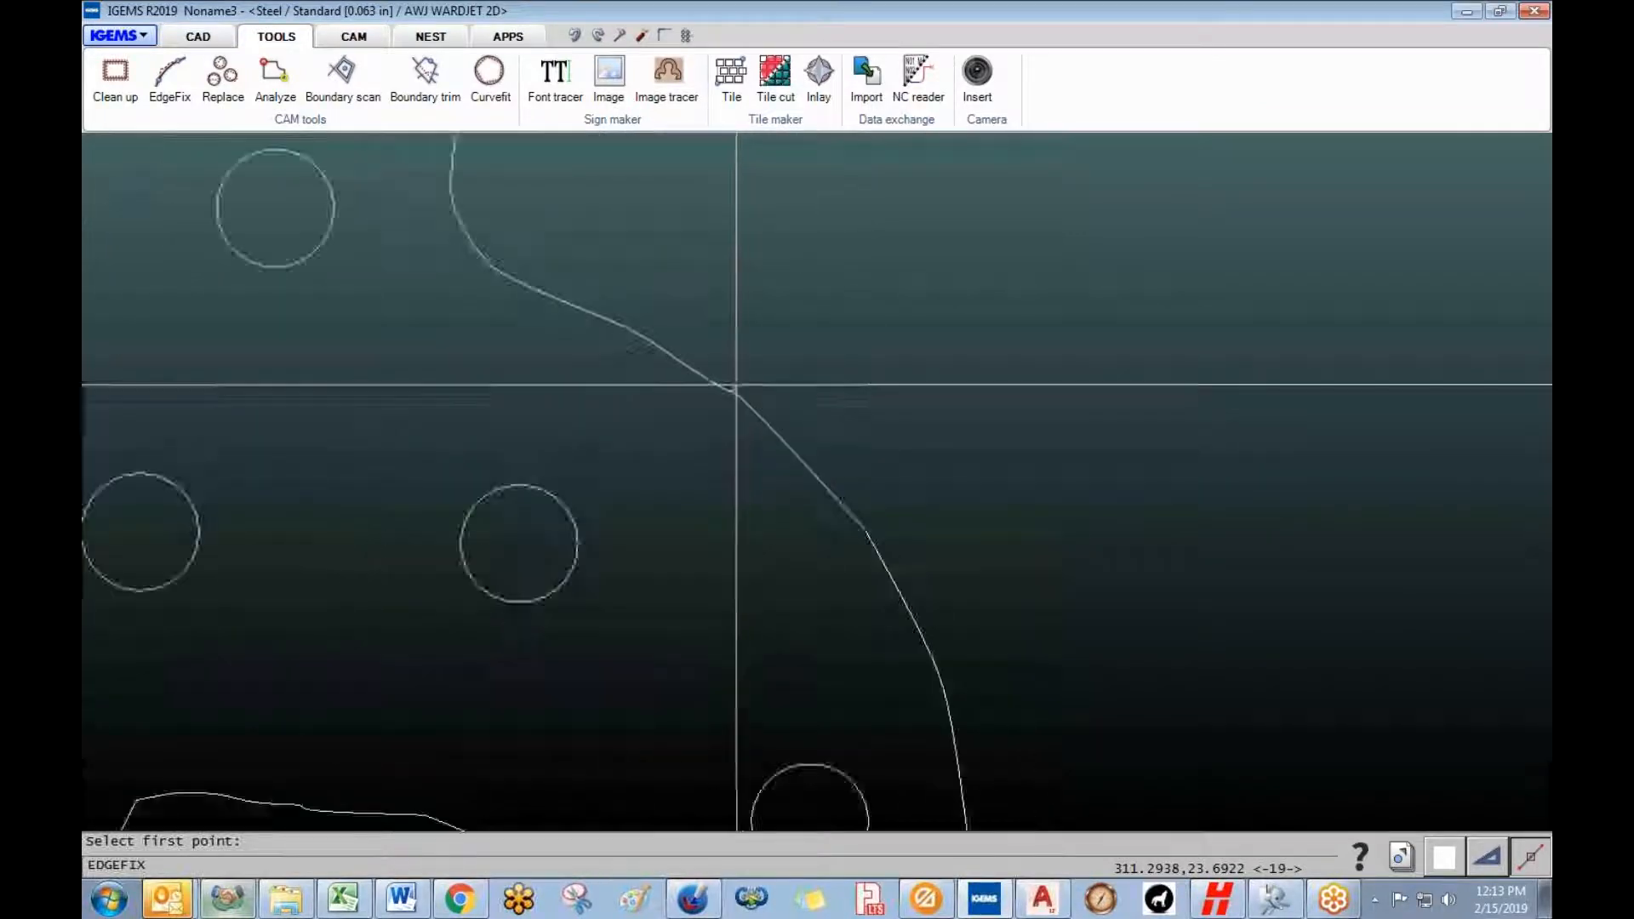
pyautogui.click(694, 355)
pyautogui.click(853, 640)
pyautogui.click(805, 462)
# - Smooth the wavy upper edge of the right leg's inner recess into a shallow arc
pyautogui.scroll(3, 477, 577)
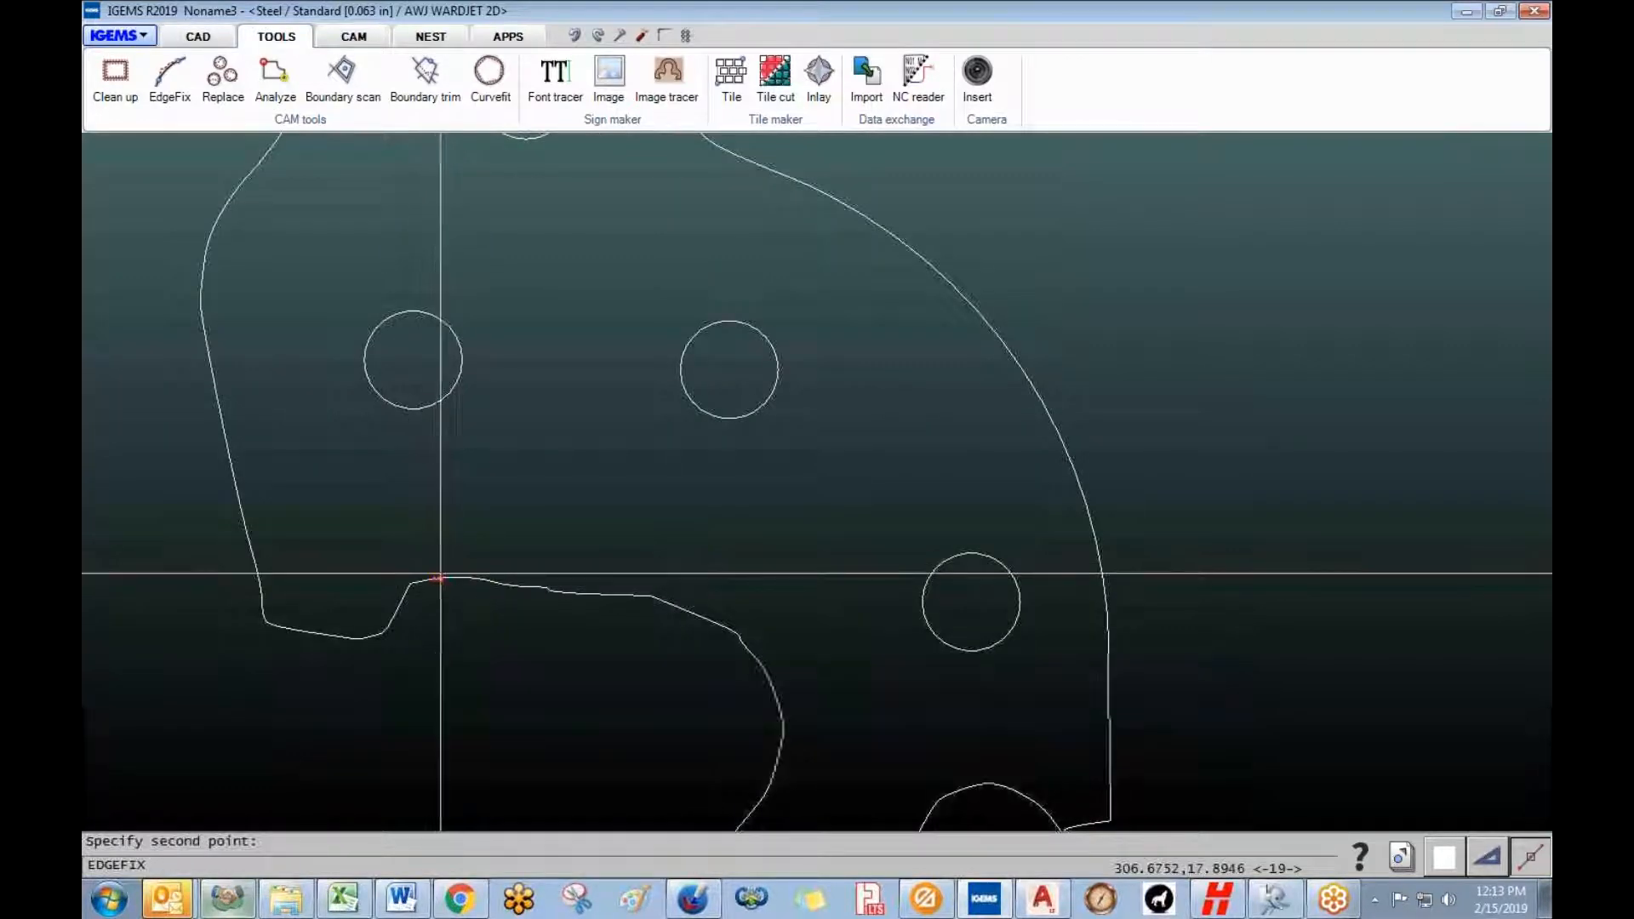
pyautogui.click(738, 633)
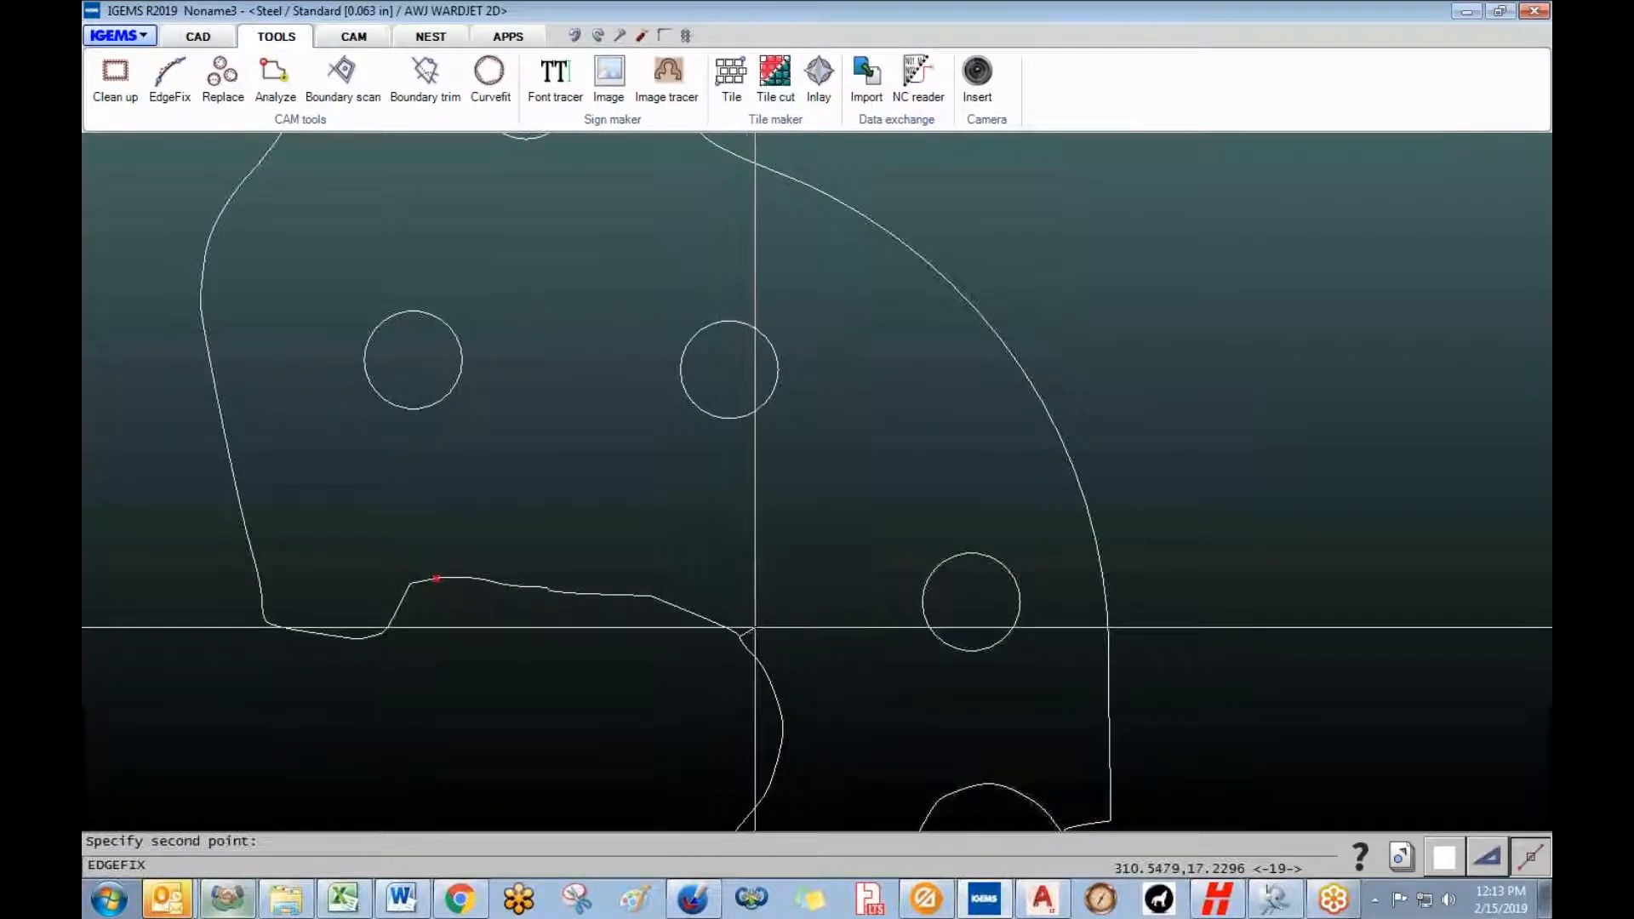
pyautogui.click(600, 596)
pyautogui.scroll(-3, 610, 588)
# - Smooth the curved side of the right leg's inner recess into an arc and end EdgeFix
pyautogui.scroll(3, 682, 613)
pyautogui.click(703, 625)
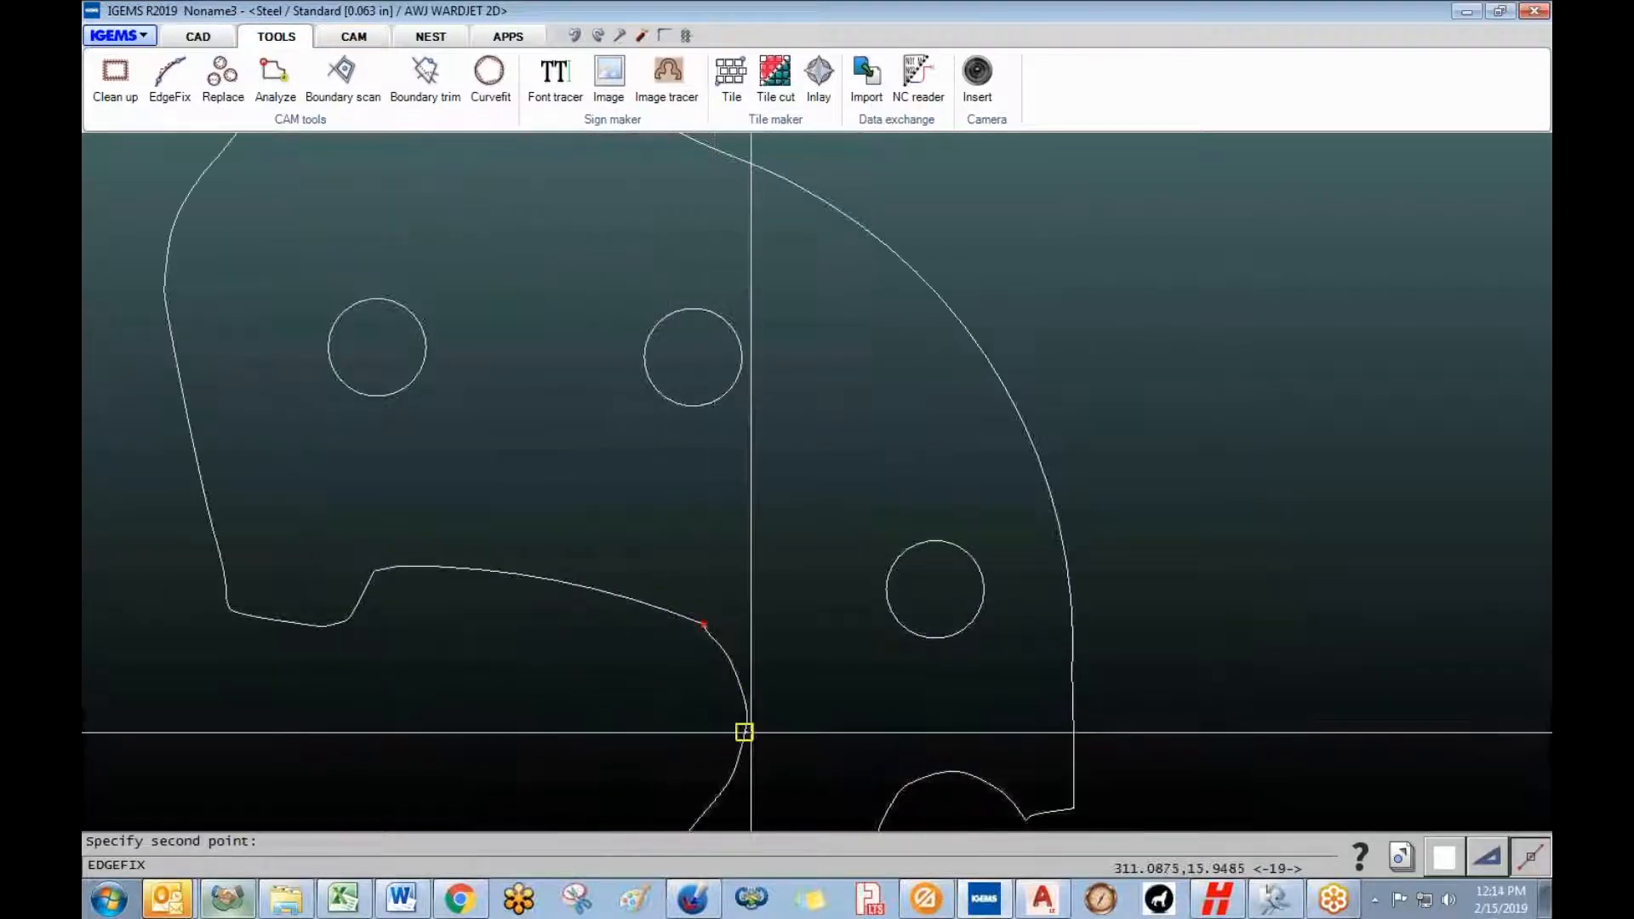
pyautogui.click(734, 768)
pyautogui.click(745, 705)
pyautogui.scroll(-5, 745, 706)
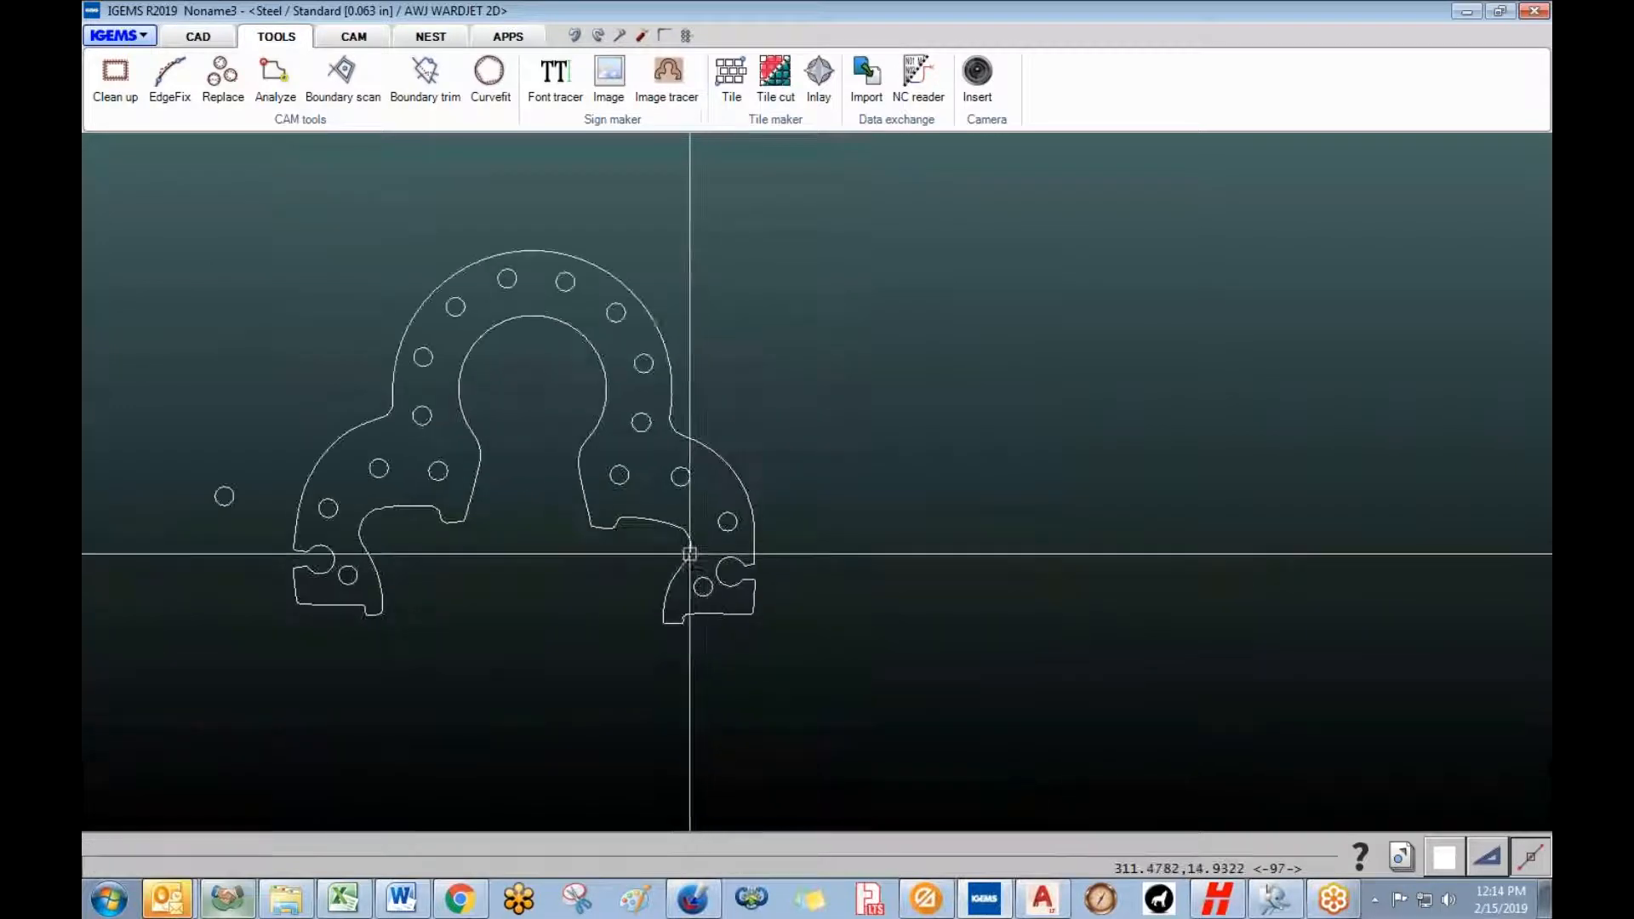
pyautogui.scroll(-3, 591, 419)
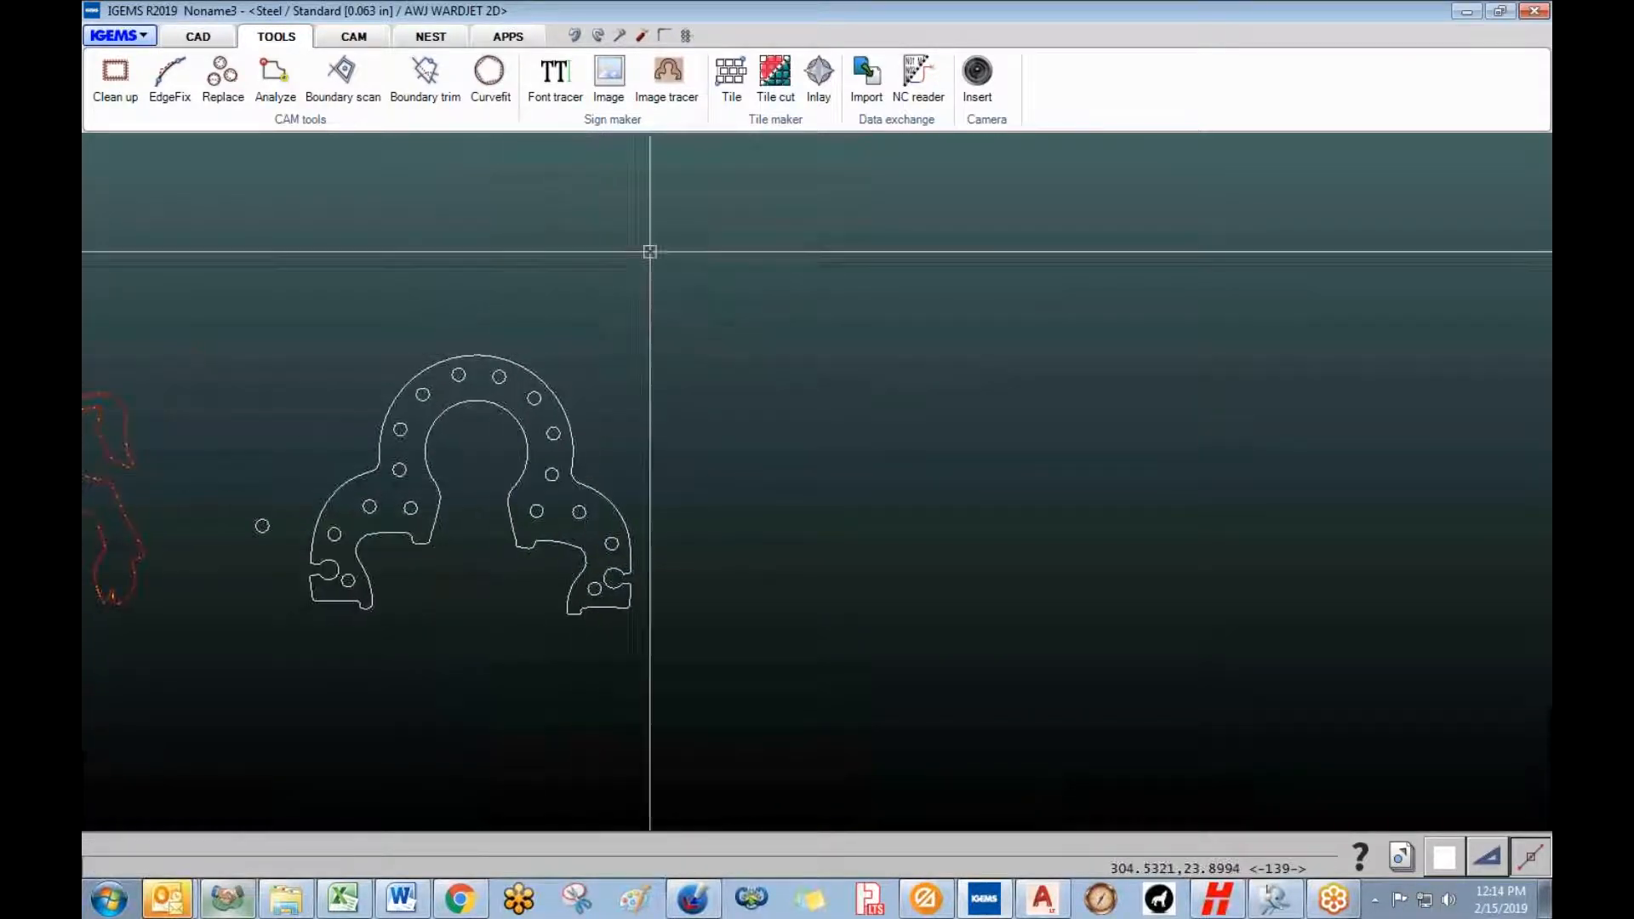
# - Trace the image 4 - 20190215_100936.jpg with Image tracer at 50 % threshold with smoothing, and place it beside the arch-shaped part
pyautogui.click(669, 77)
pyautogui.click(620, 254)
pyautogui.click(971, 493)
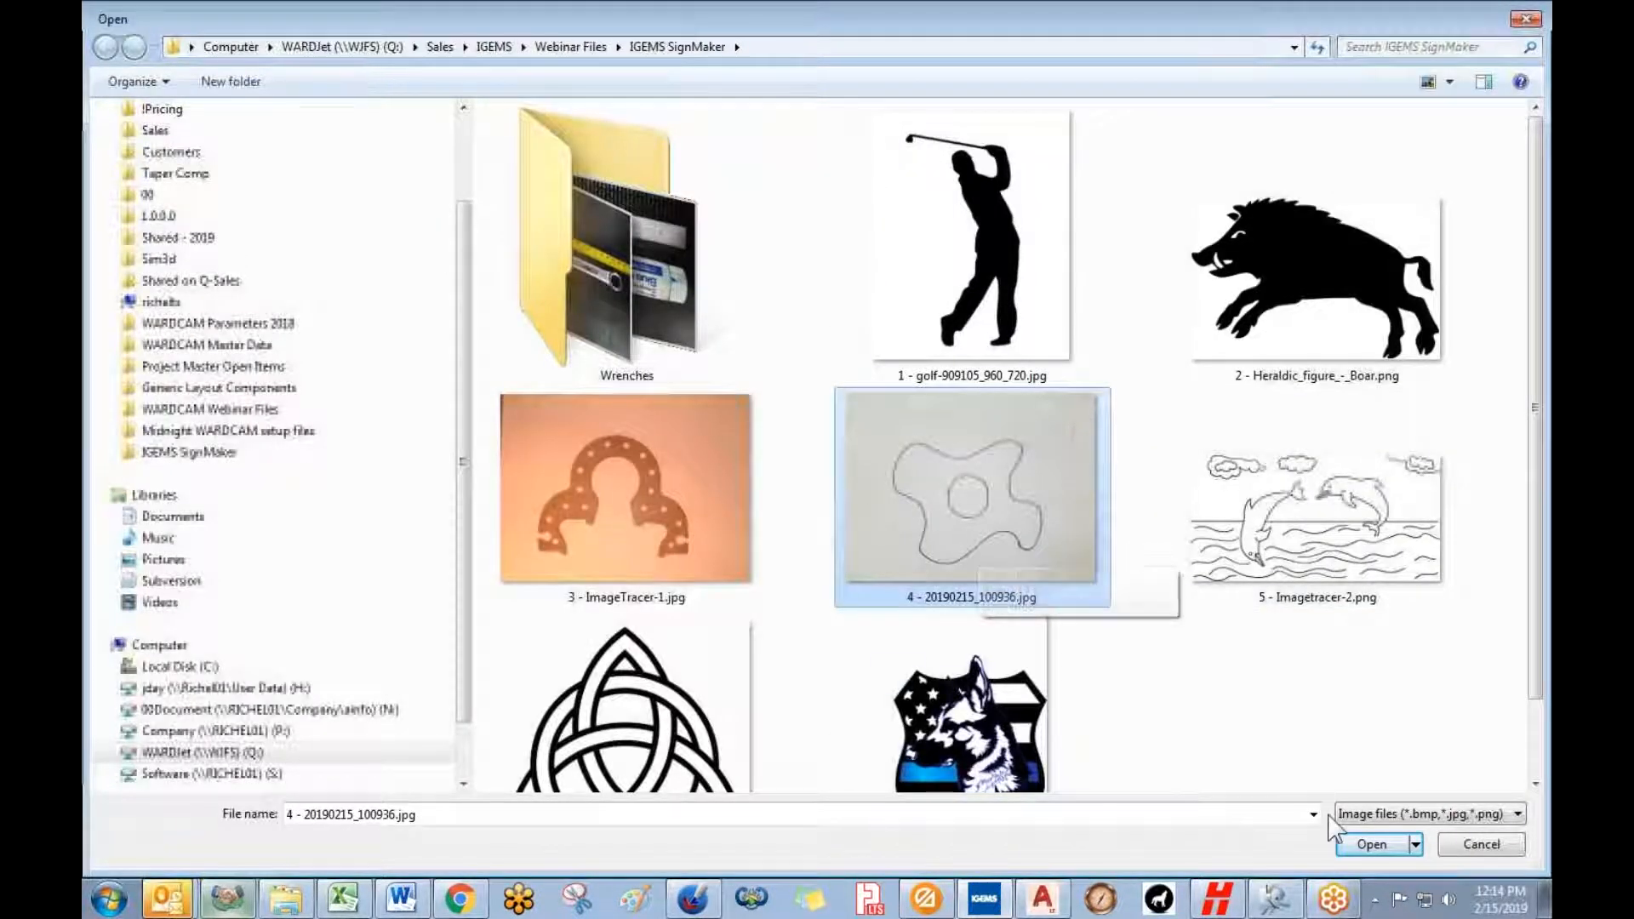
pyautogui.click(1365, 845)
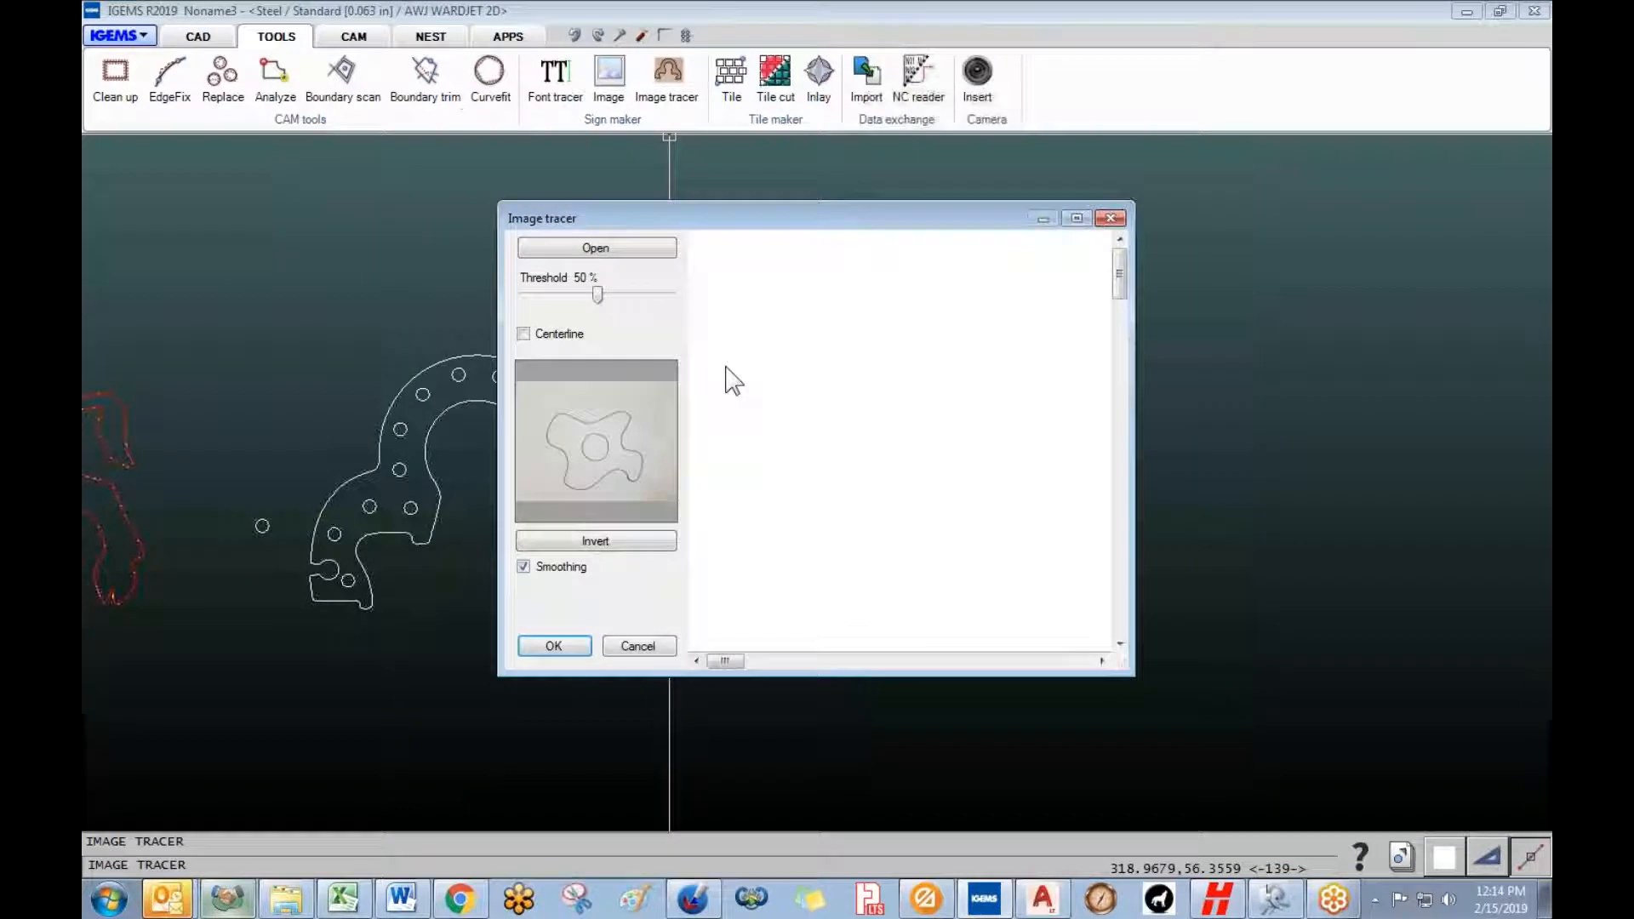
pyautogui.click(1078, 219)
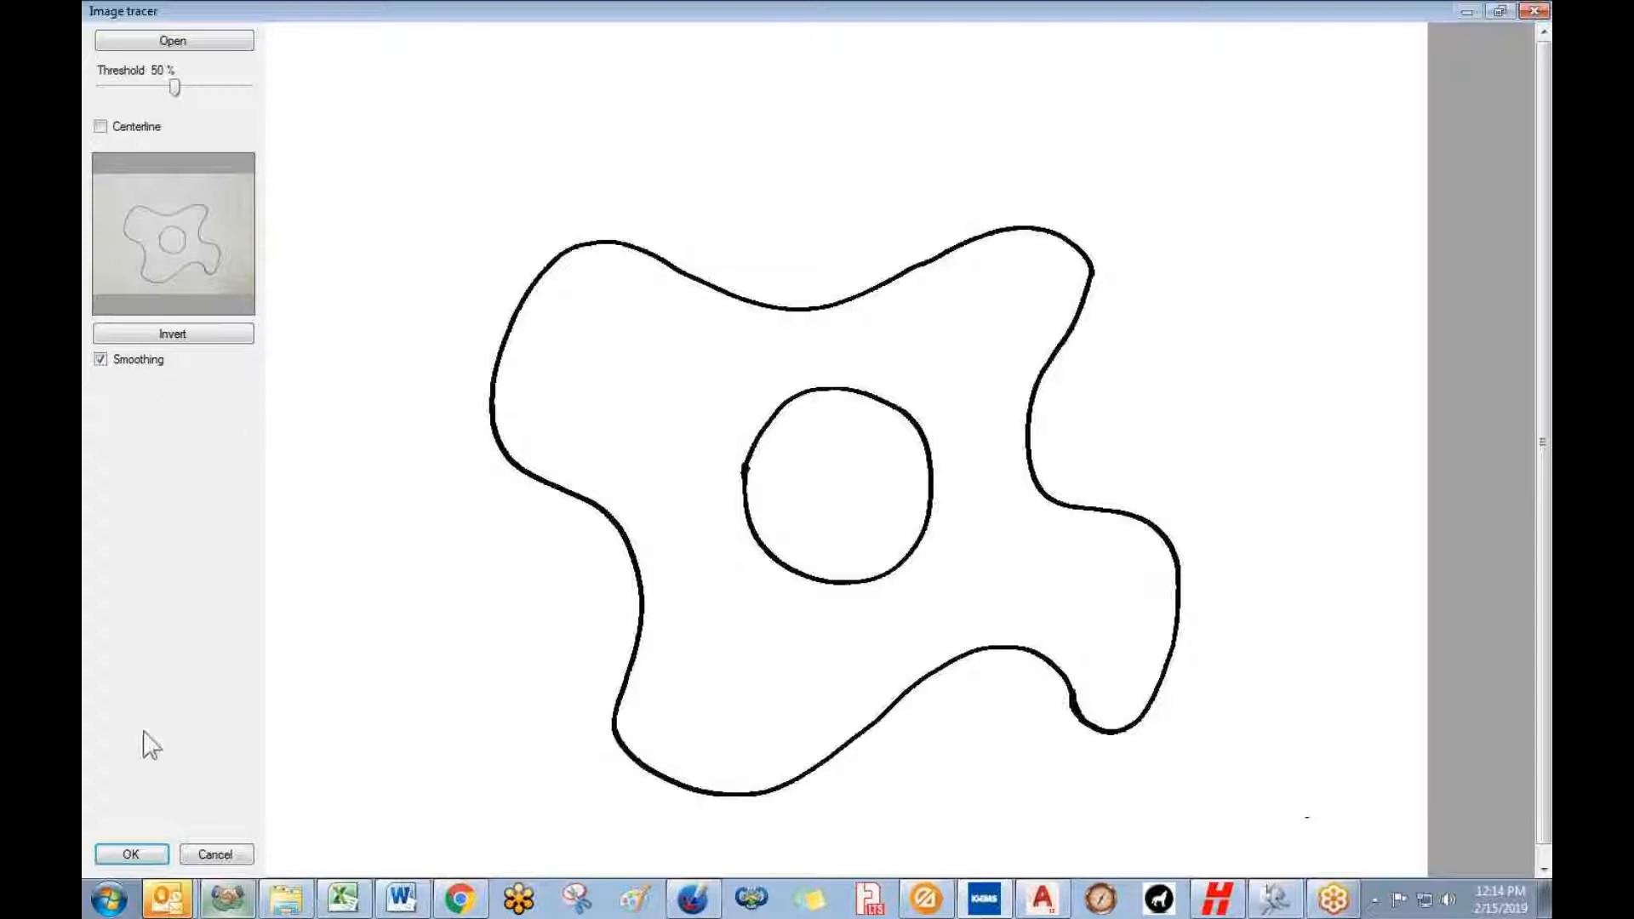
pyautogui.click(132, 855)
pyautogui.scroll(-4, 686, 689)
pyautogui.click(598, 705)
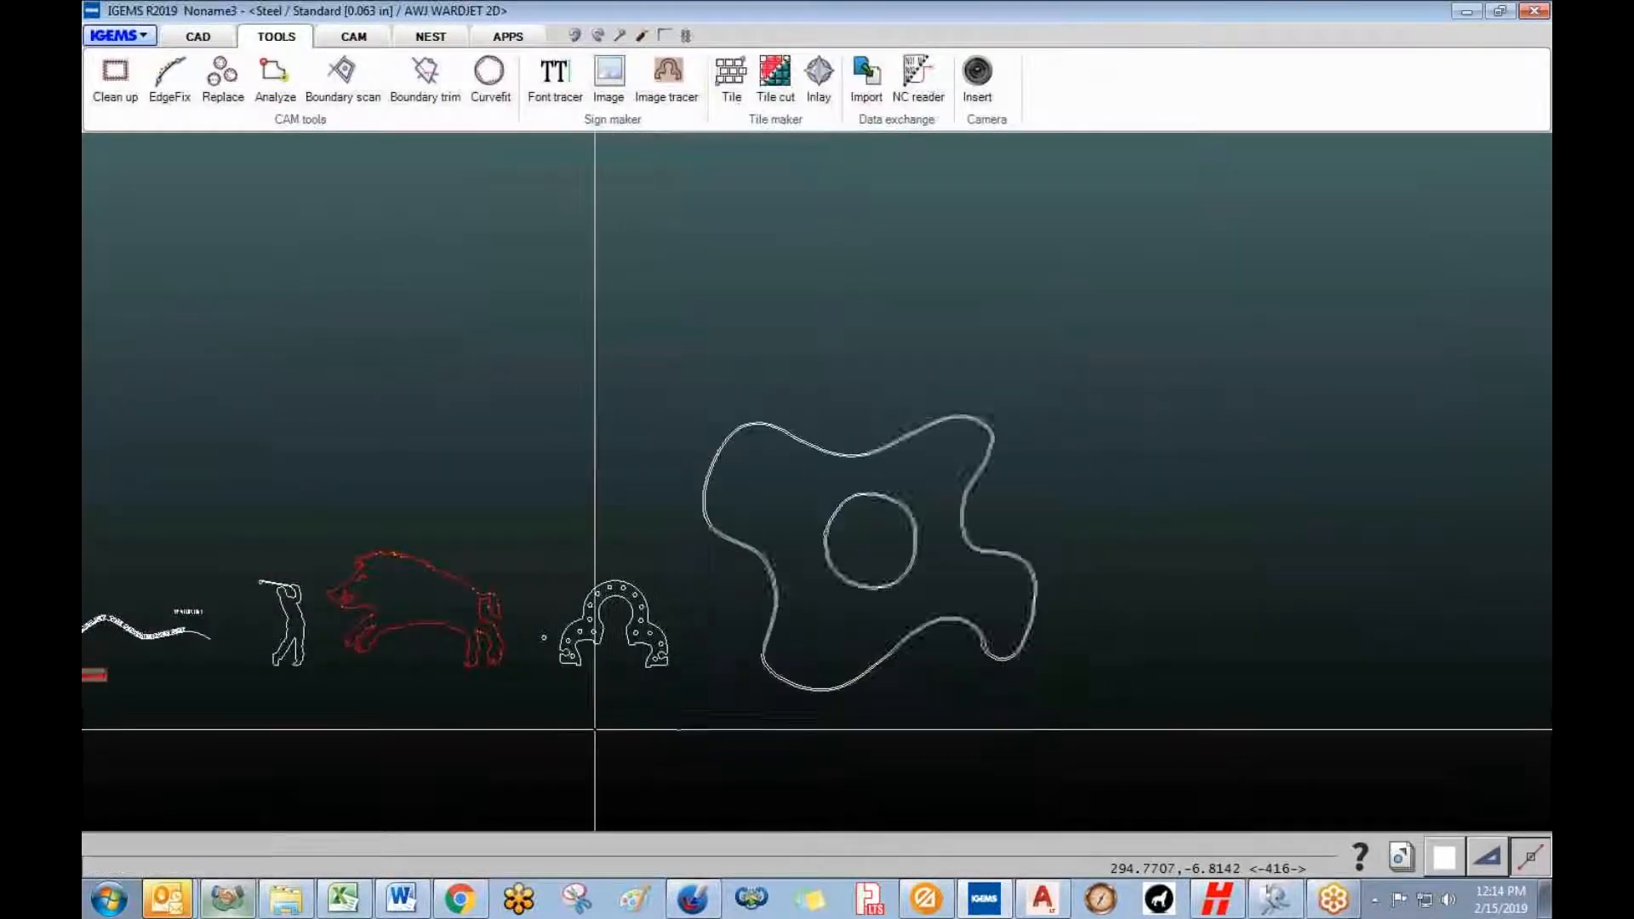
# - Delete the duplicate inner contours of the new trace's outline and of its central hole
pyautogui.scroll(2, 842, 595)
pyautogui.scroll(3, 828, 574)
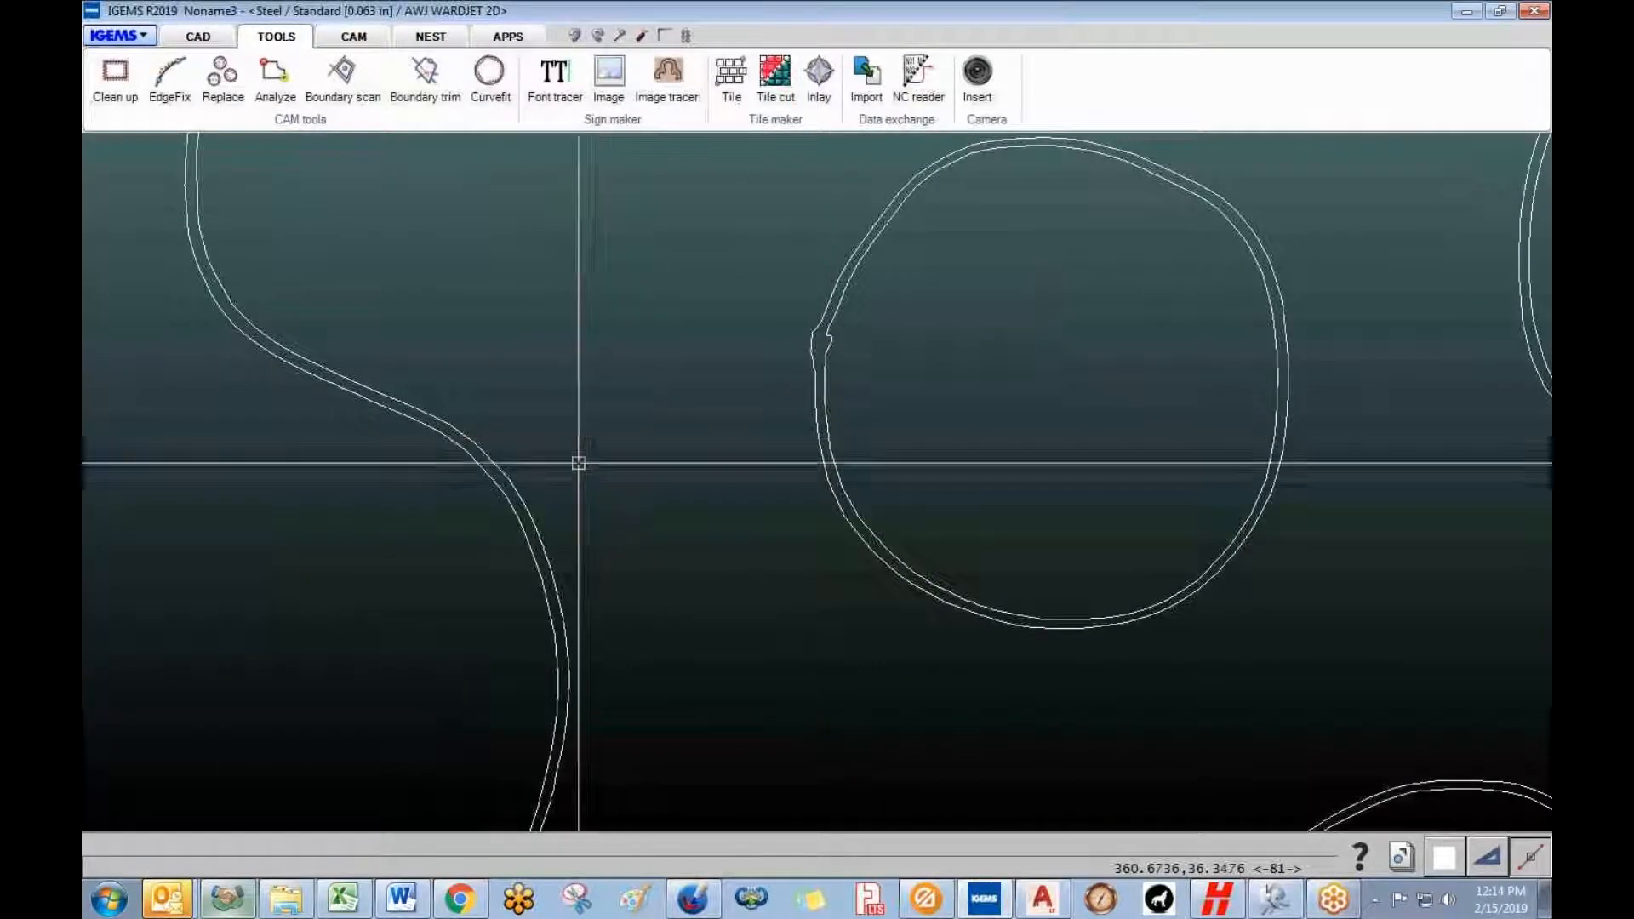
pyautogui.click(831, 342)
pyautogui.click(535, 511)
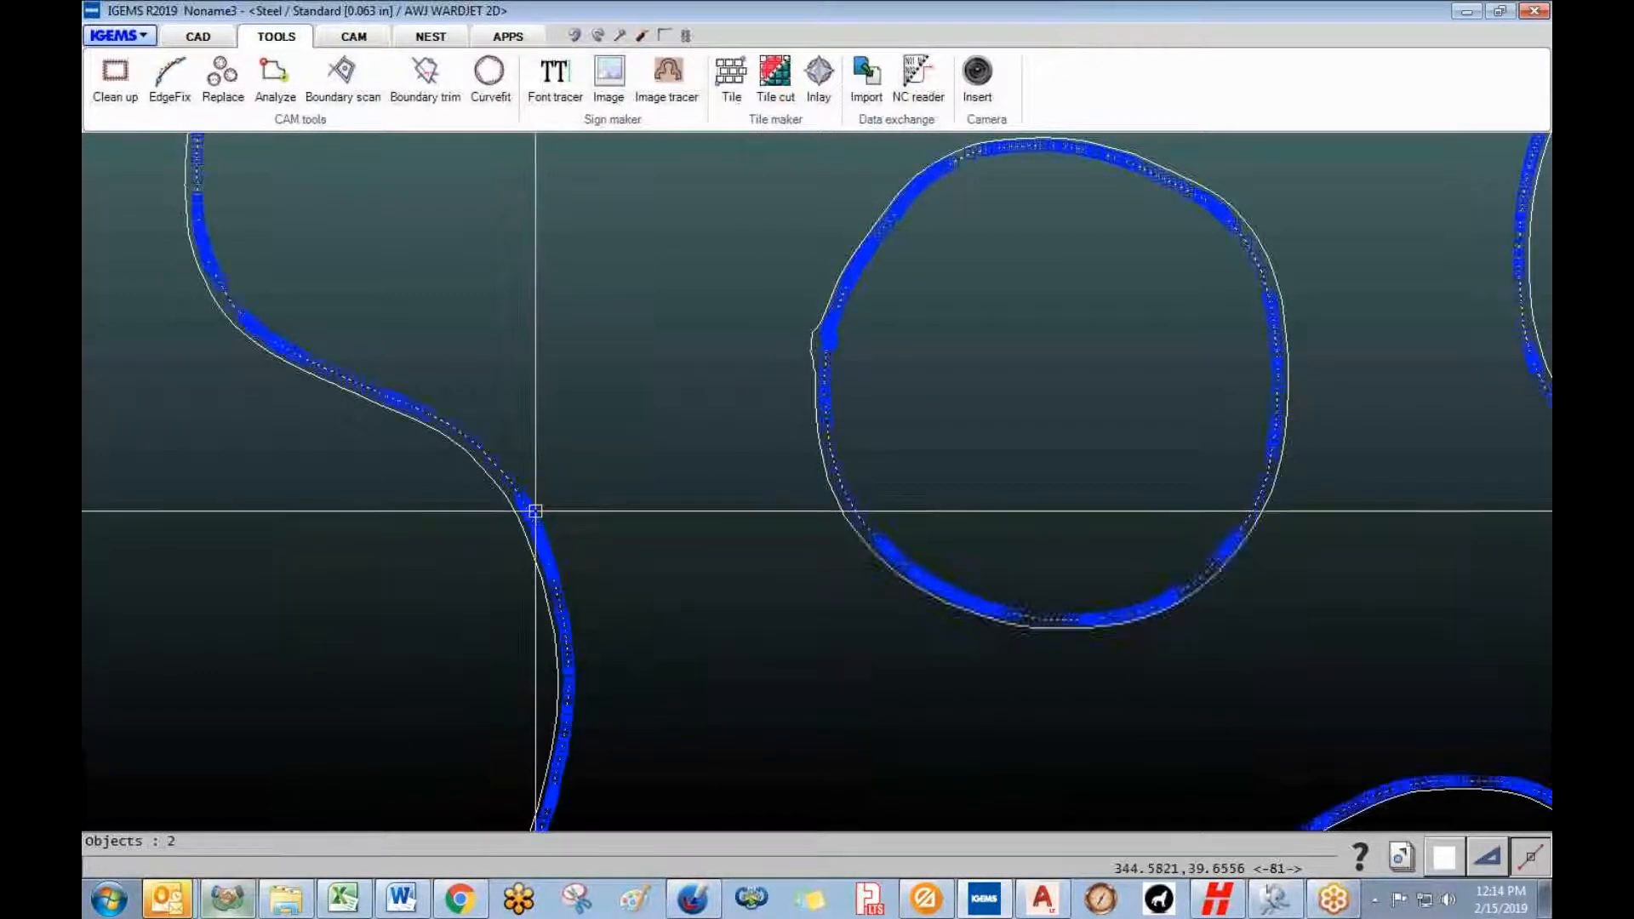
pyautogui.scroll(-3, 715, 528)
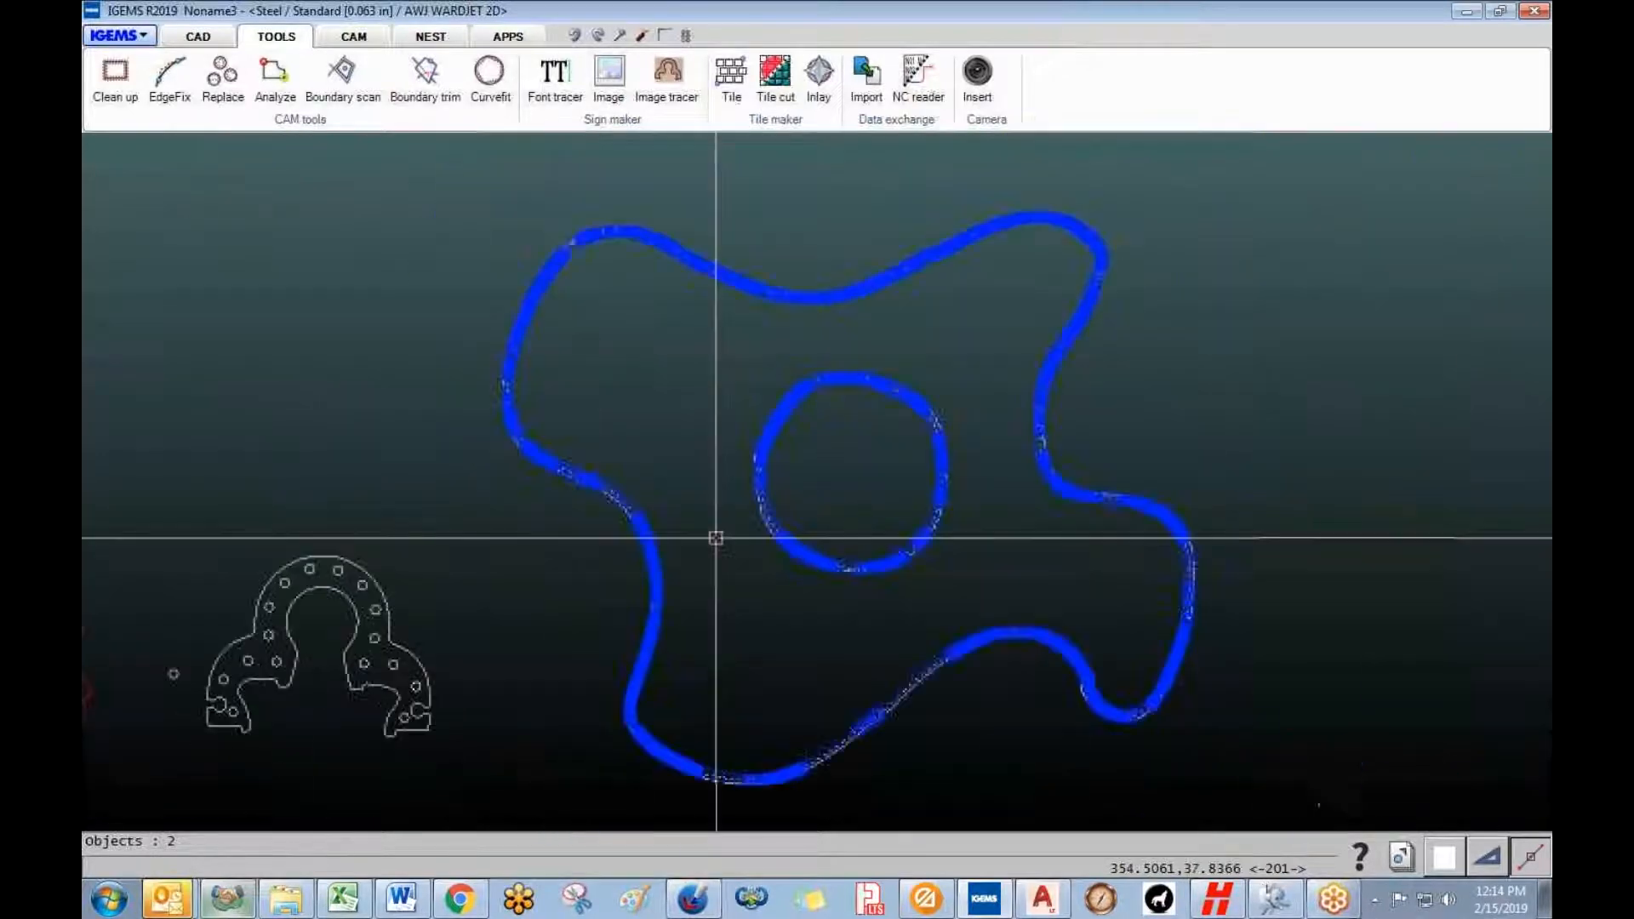
pyautogui.press('Escape')
pyautogui.scroll(3, 621, 560)
pyautogui.scroll(-5, 622, 560)
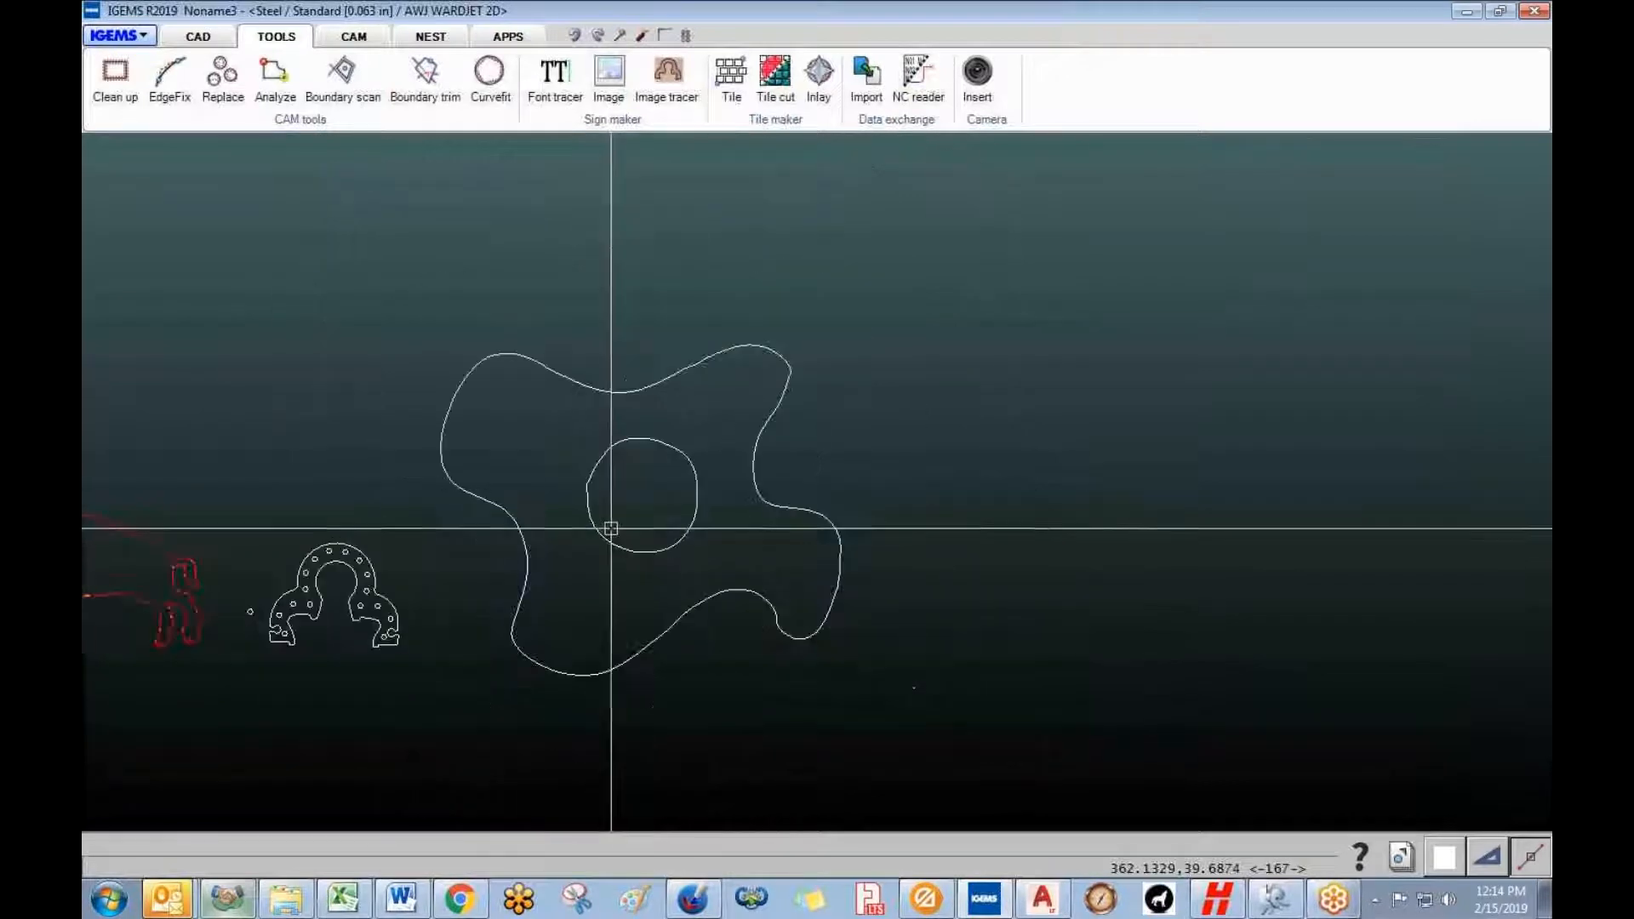
# - Measure the central hole's vertical diameter, and delete the stray speck outside the new shape's lower right lobe
pyautogui.moveTo(642, 508); pyautogui.dragTo(555, 540, button='middle')
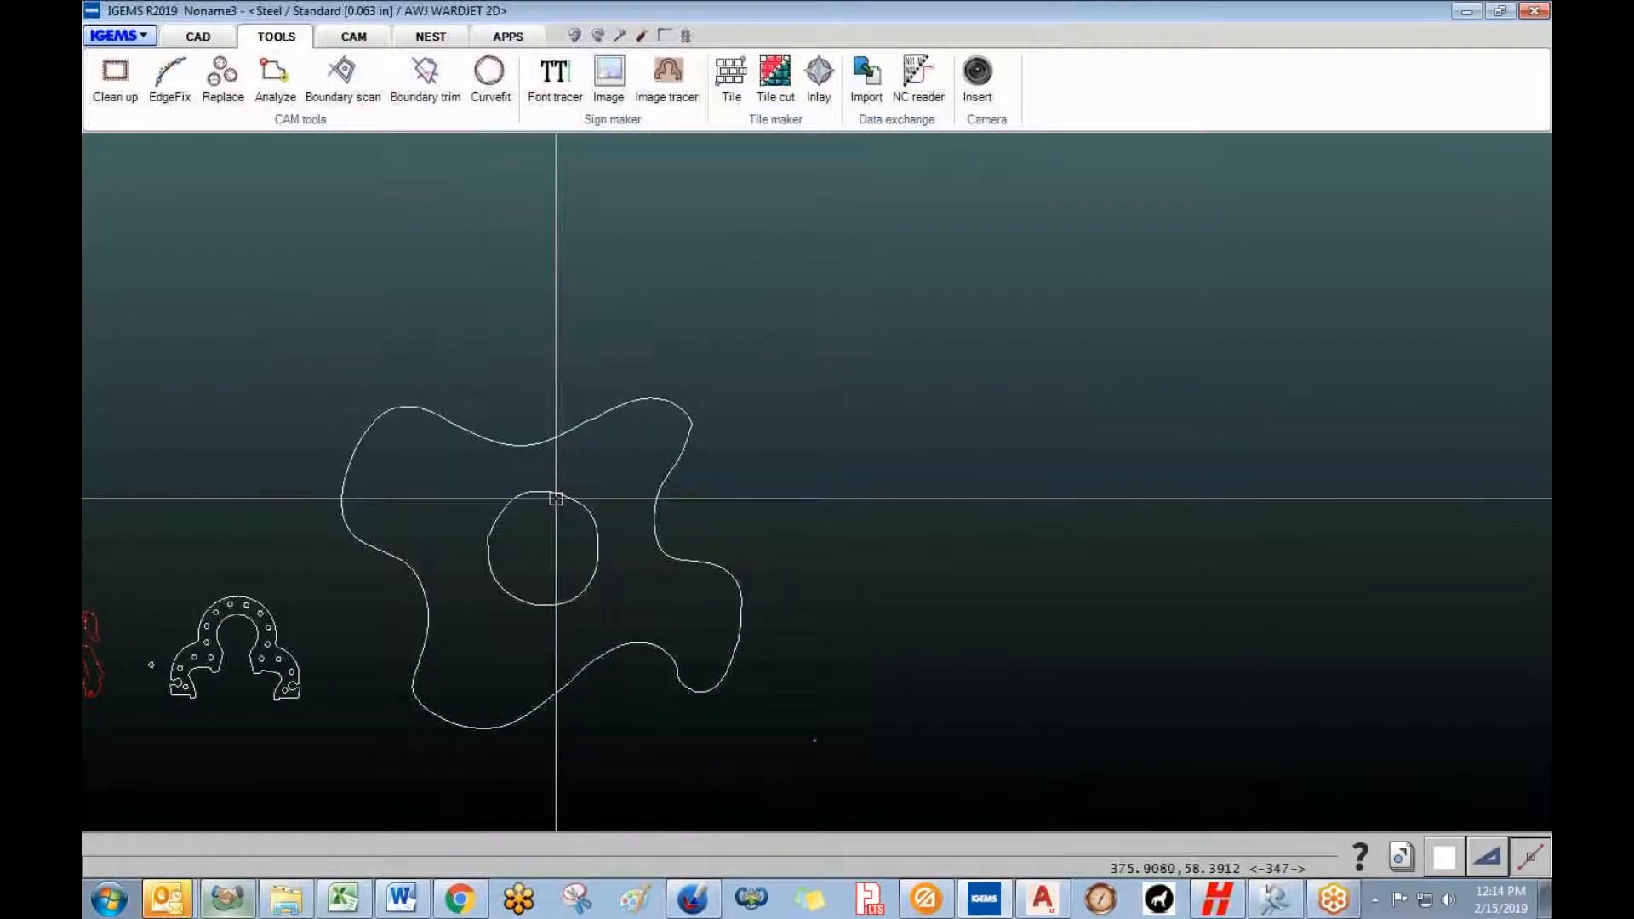
pyautogui.click(620, 35)
pyautogui.click(543, 492)
pyautogui.click(543, 605)
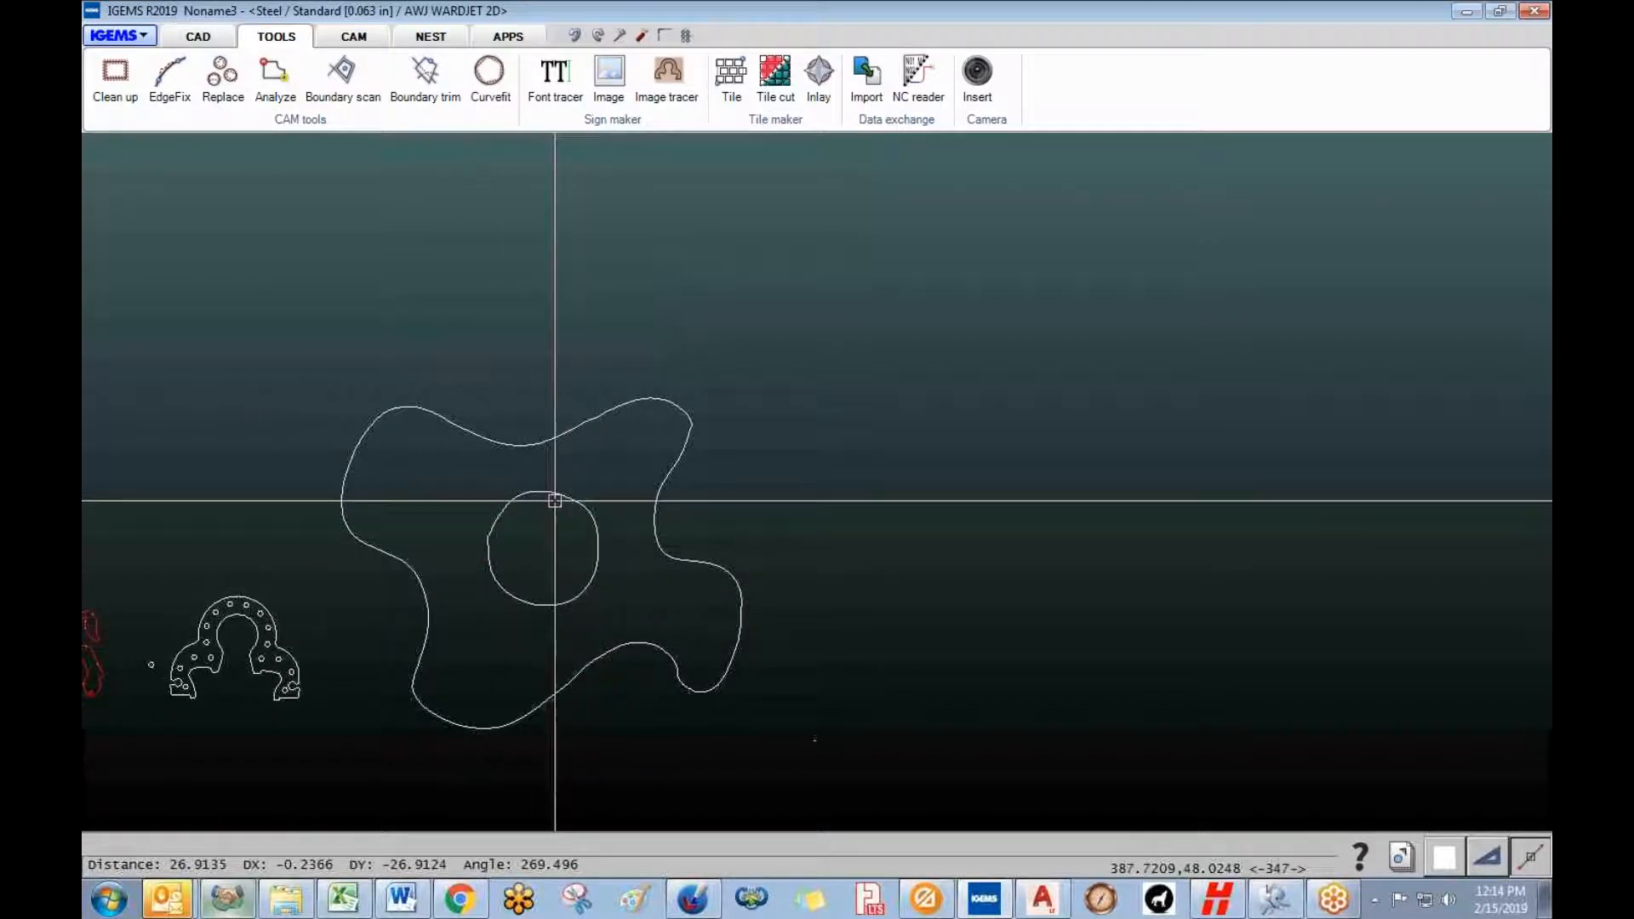
pyautogui.moveTo(777, 720); pyautogui.dragTo(850, 762)
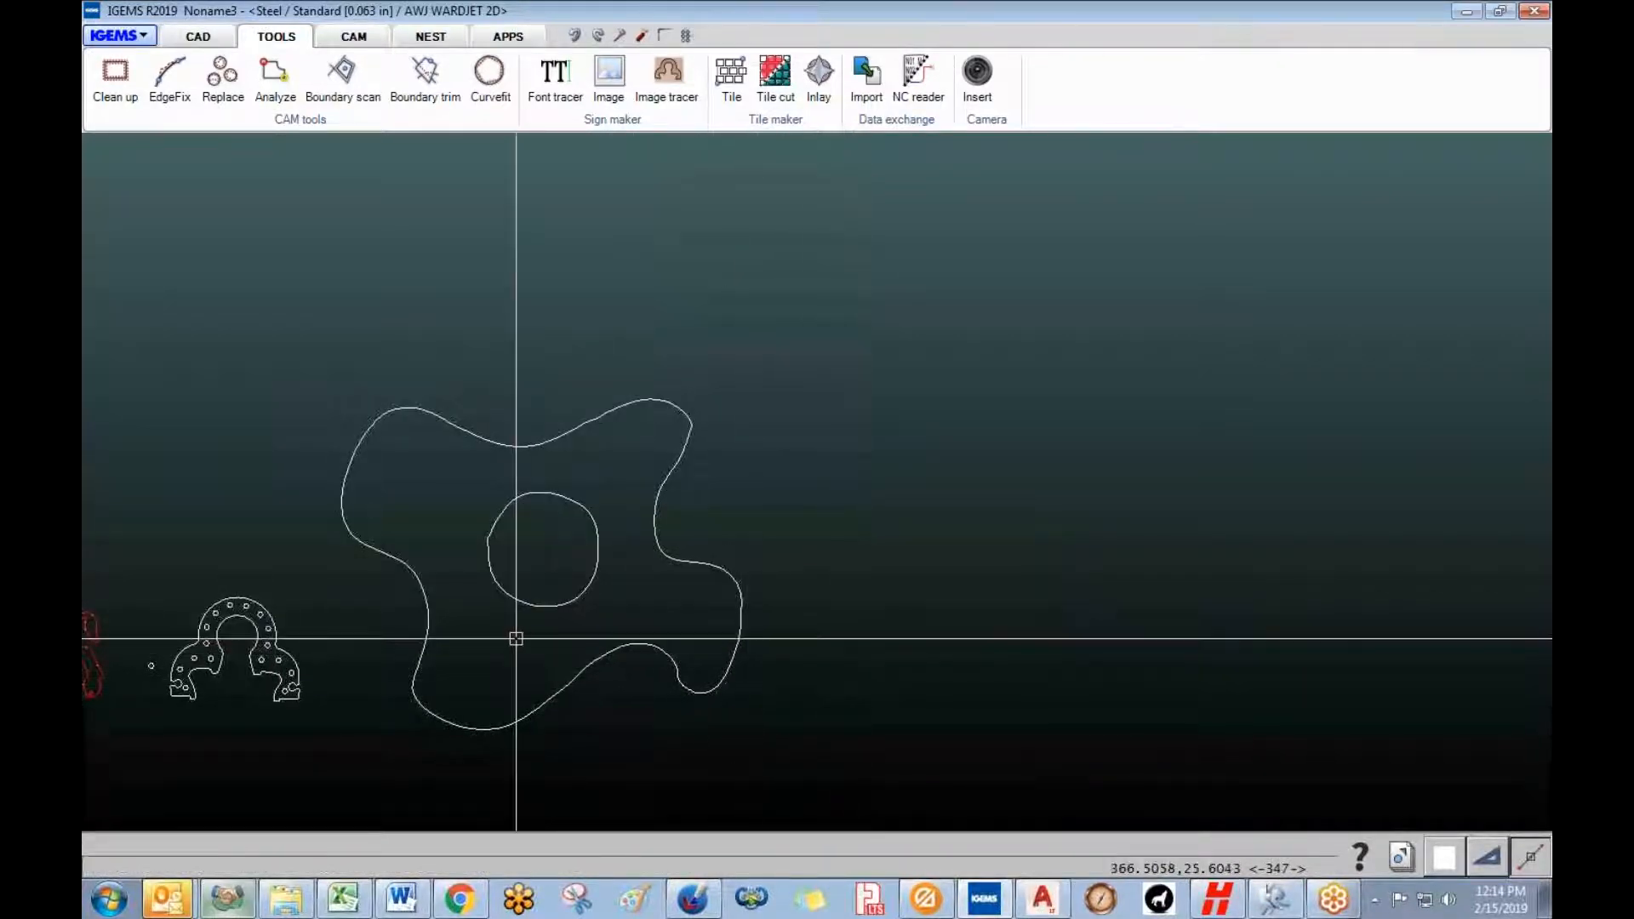
# - Try to draw a small circle beside the new shape as the source object for Object Replace
pyautogui.click(199, 37)
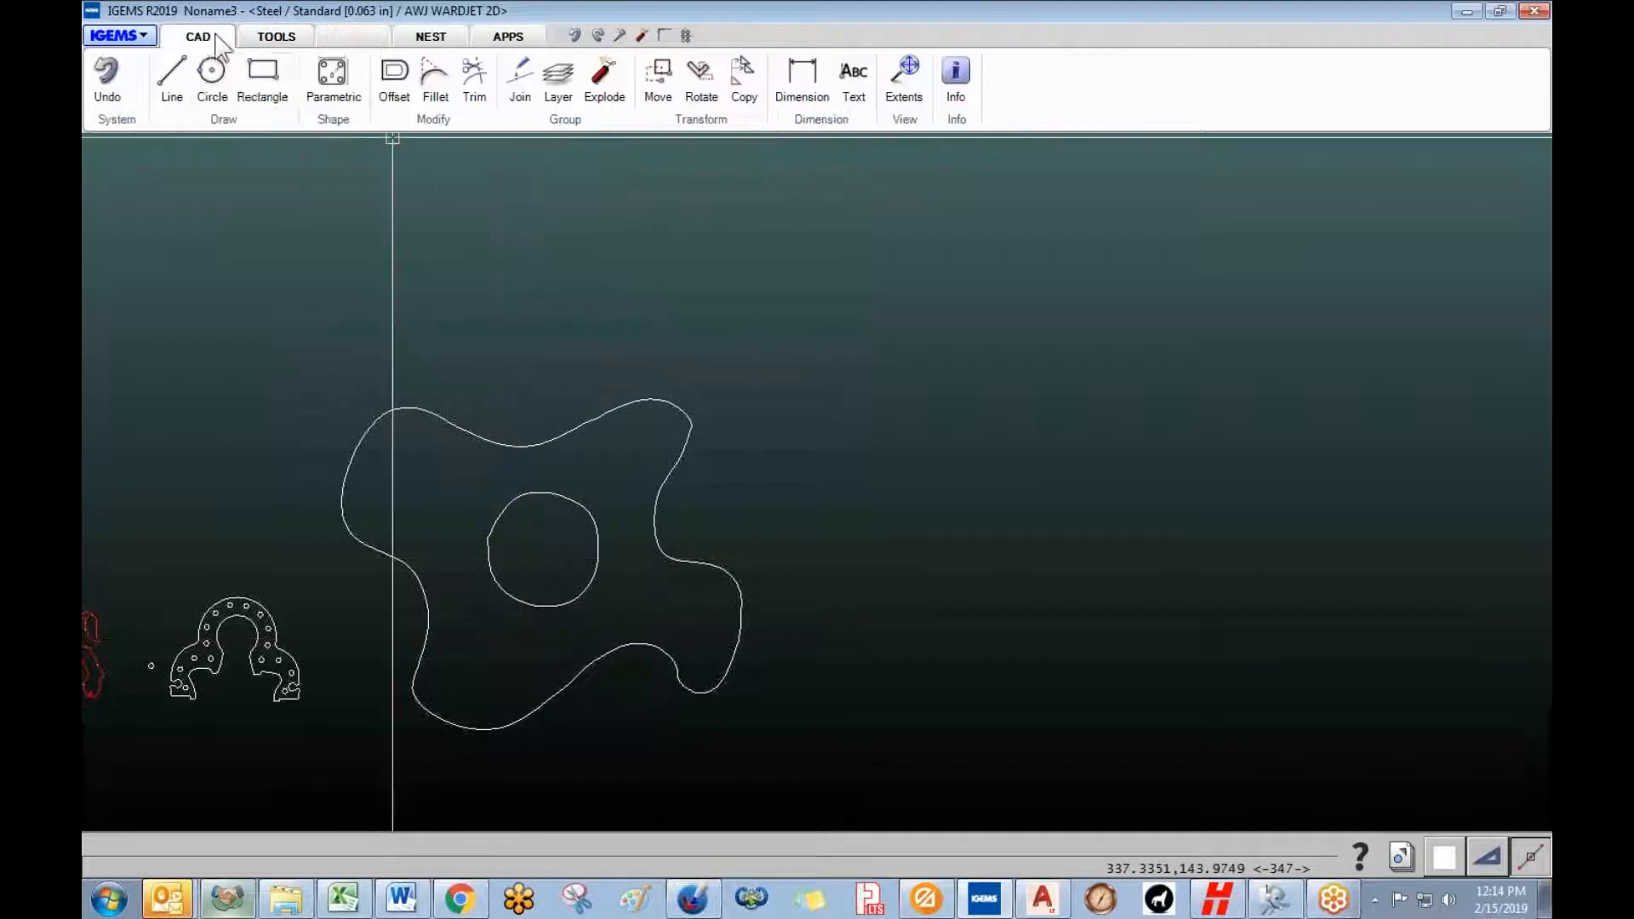
pyautogui.click(213, 81)
pyautogui.click(816, 534)
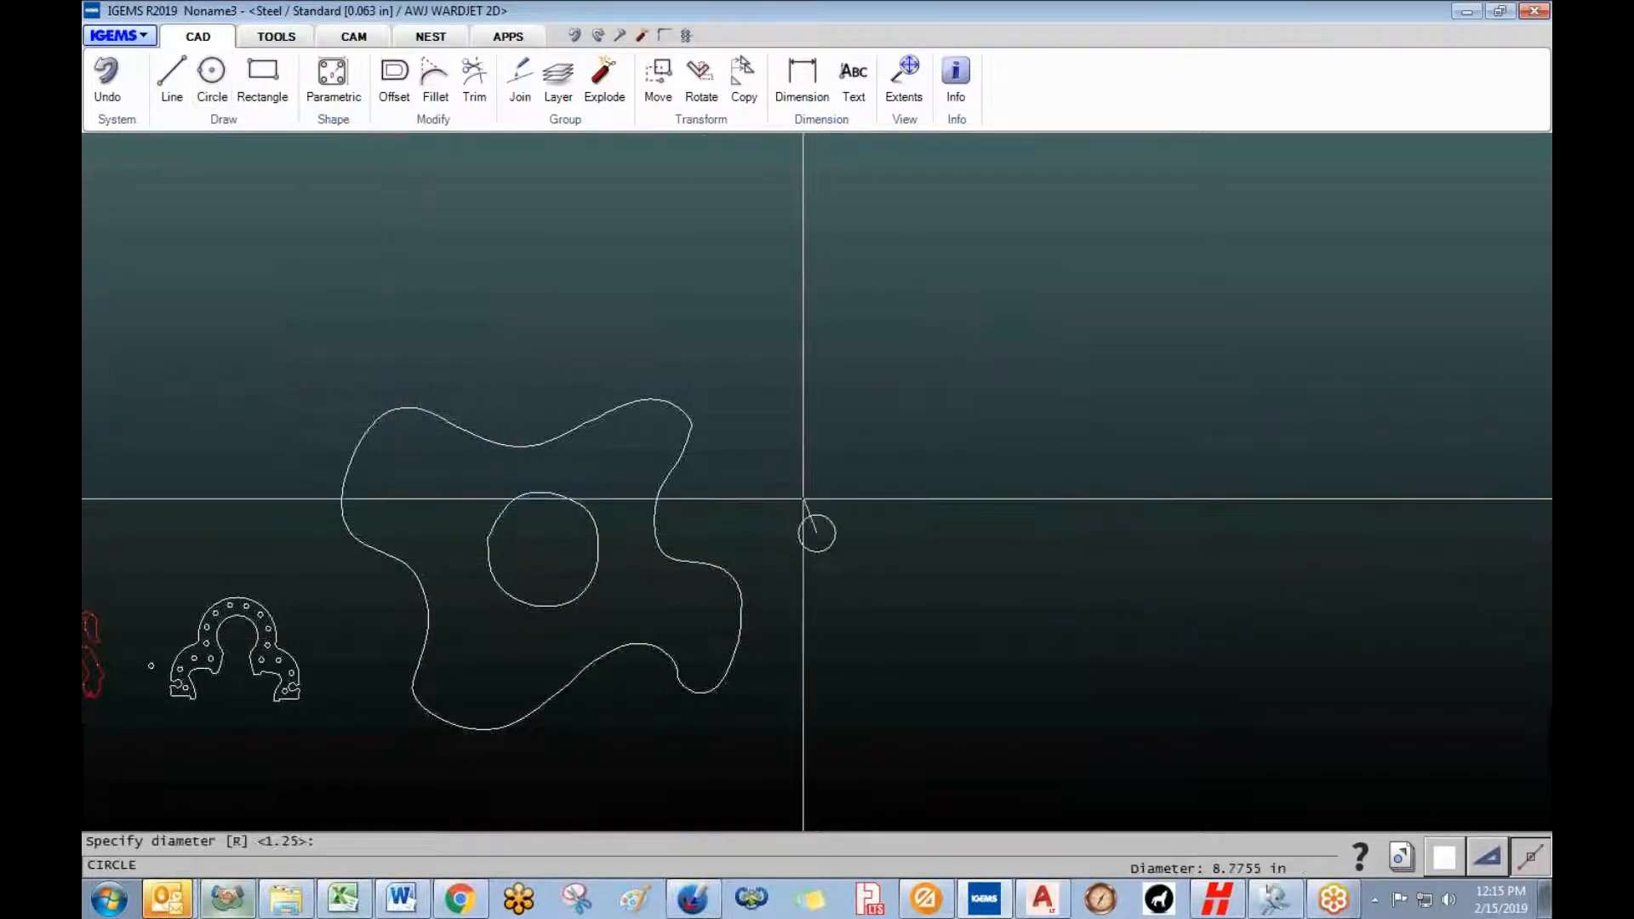
pyautogui.write('0.25')
pyautogui.press('Return')
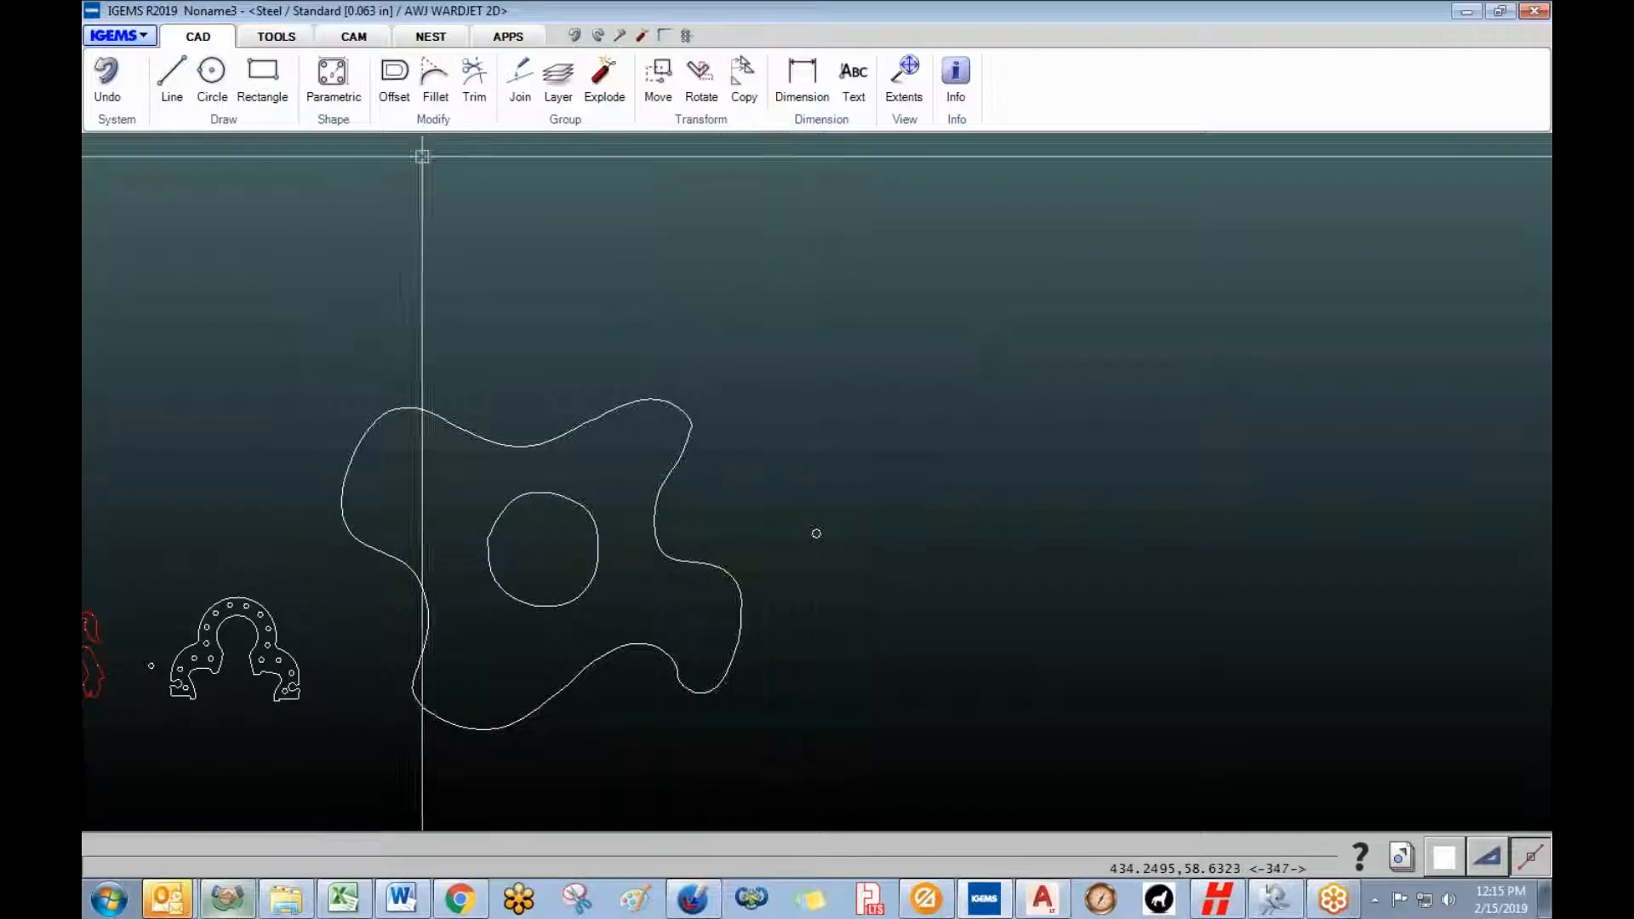
pyautogui.click(281, 38)
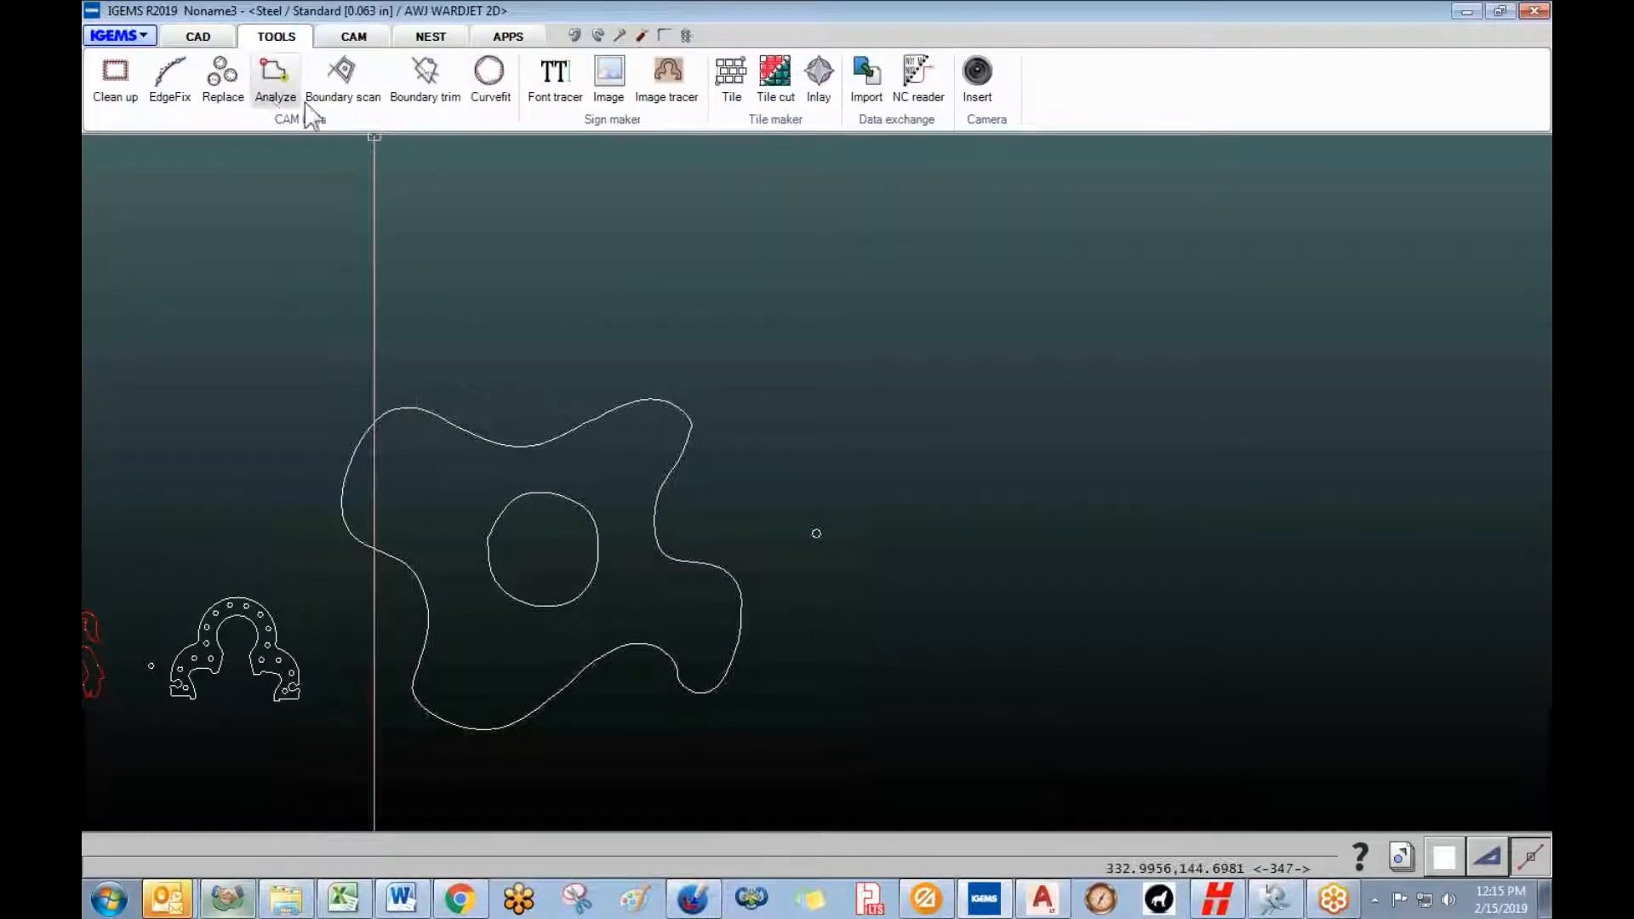
pyautogui.click(223, 80)
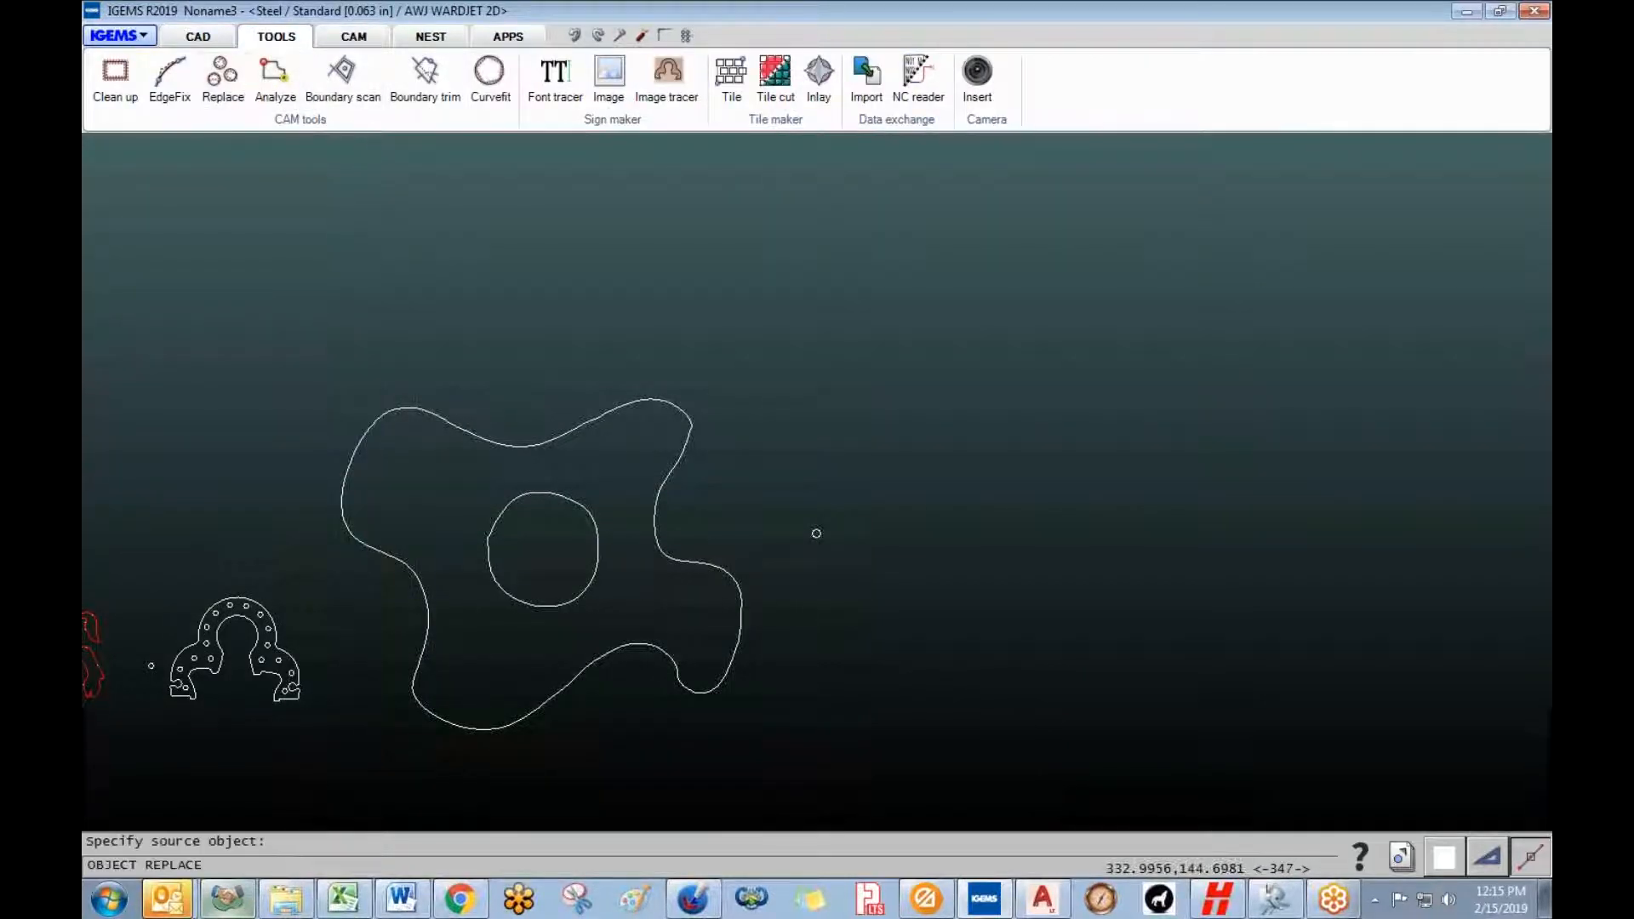
pyautogui.rightClick(812, 536)
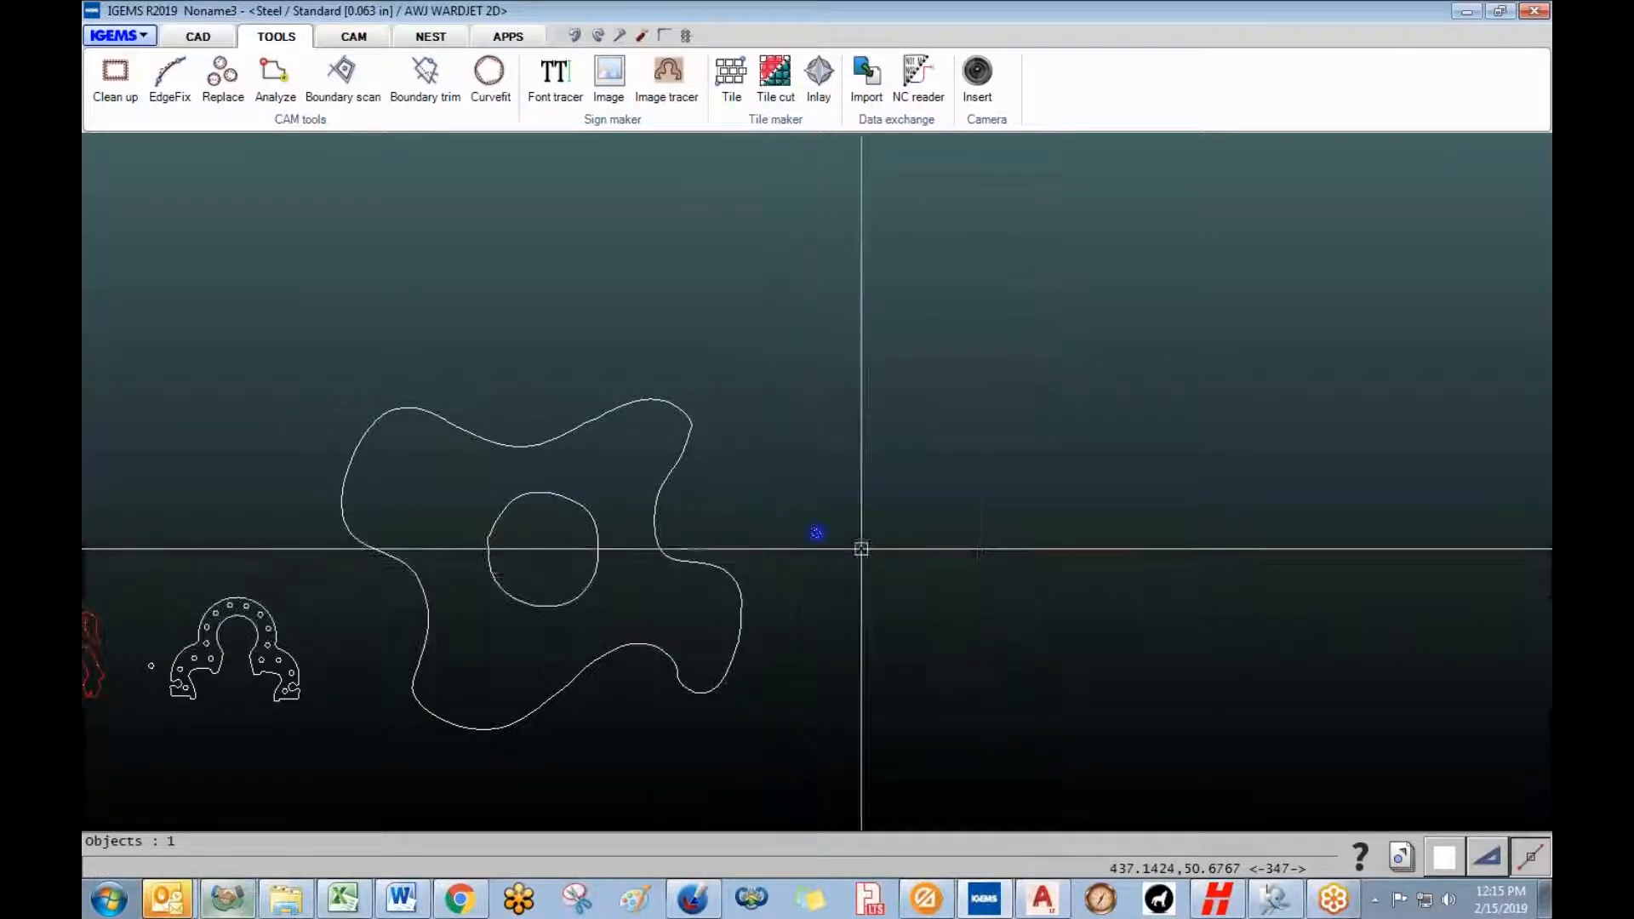
# - Draw a three-point circle of about 13.5 in radius over the central hole and delete the rough traced hole contour
pyautogui.click(198, 37)
pyautogui.click(212, 76)
pyautogui.scroll(5, 568, 559)
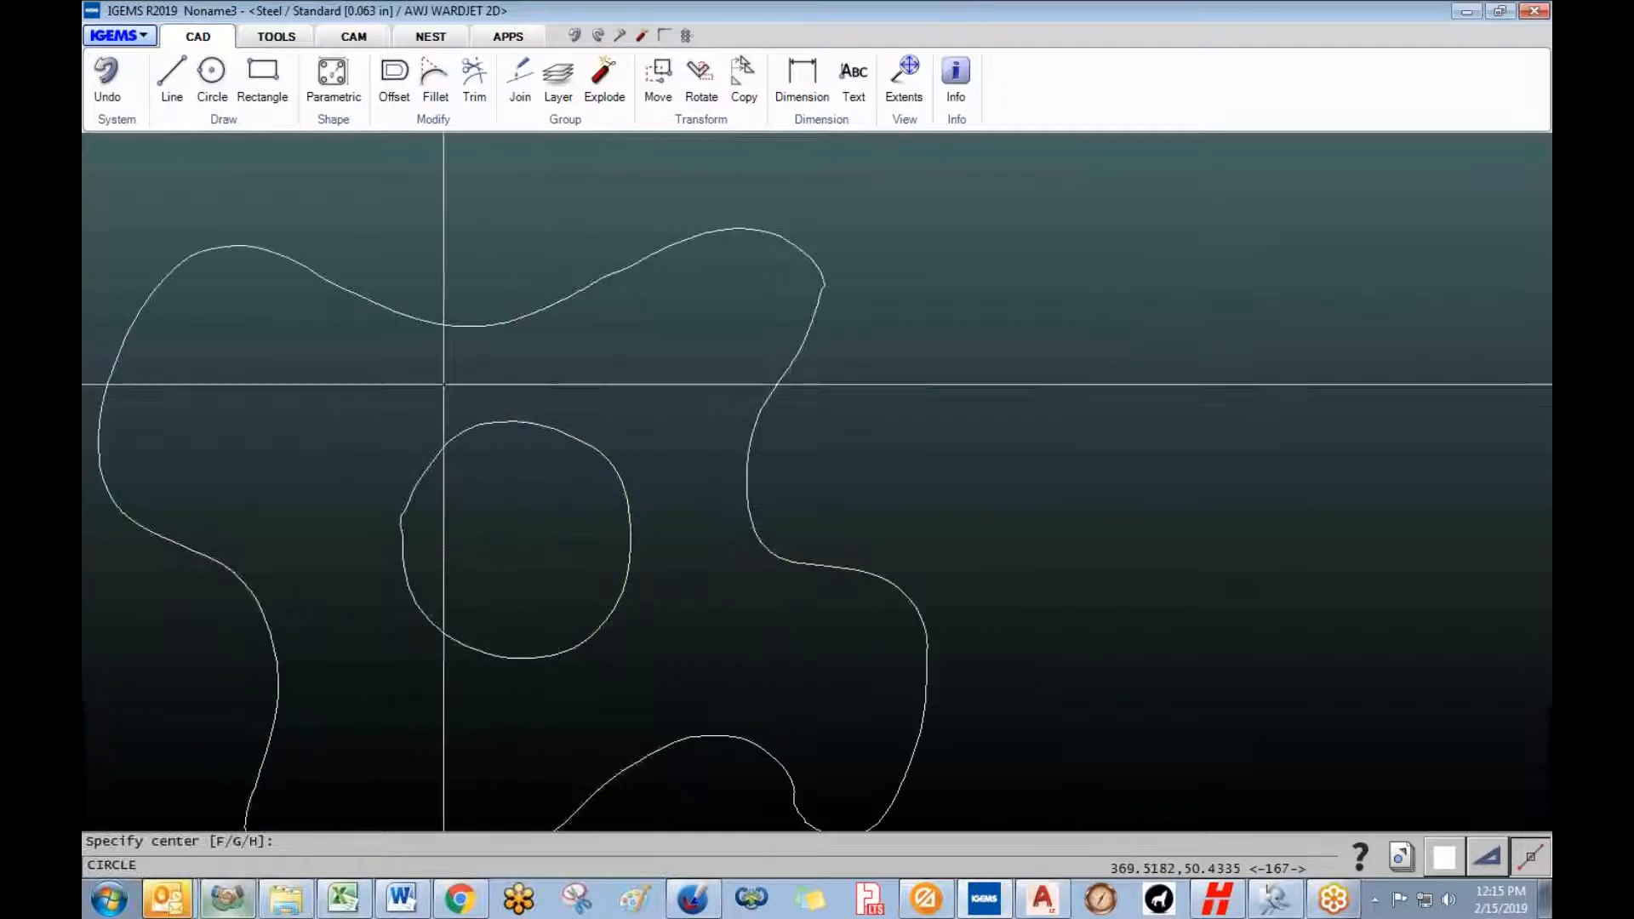
pyautogui.click(224, 118)
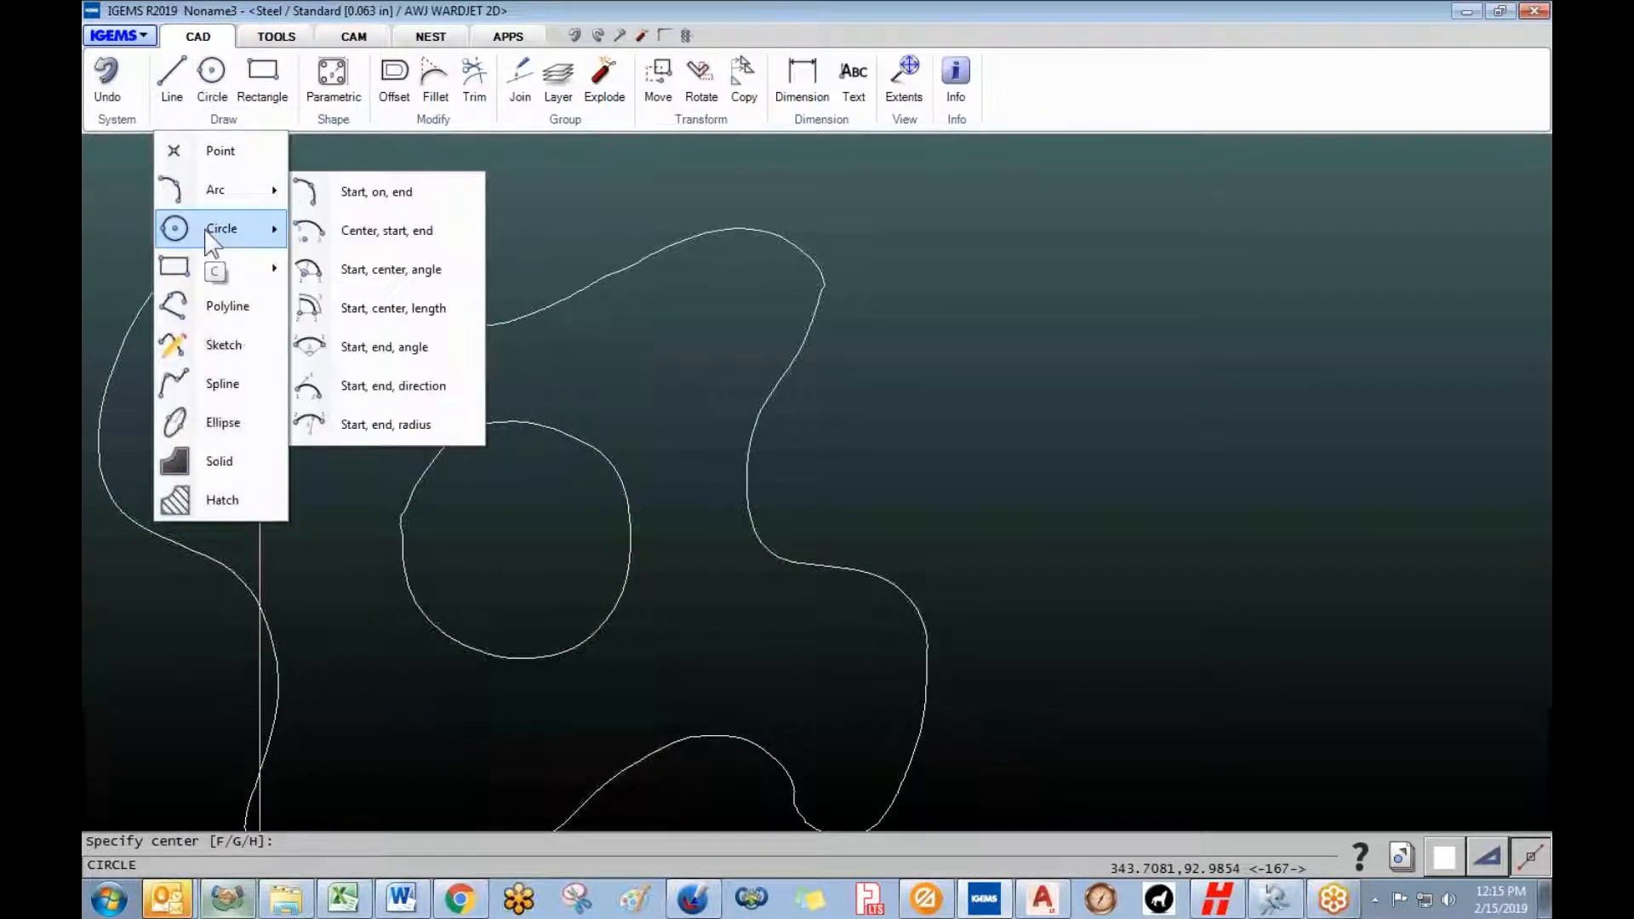
pyautogui.moveTo(208, 241)
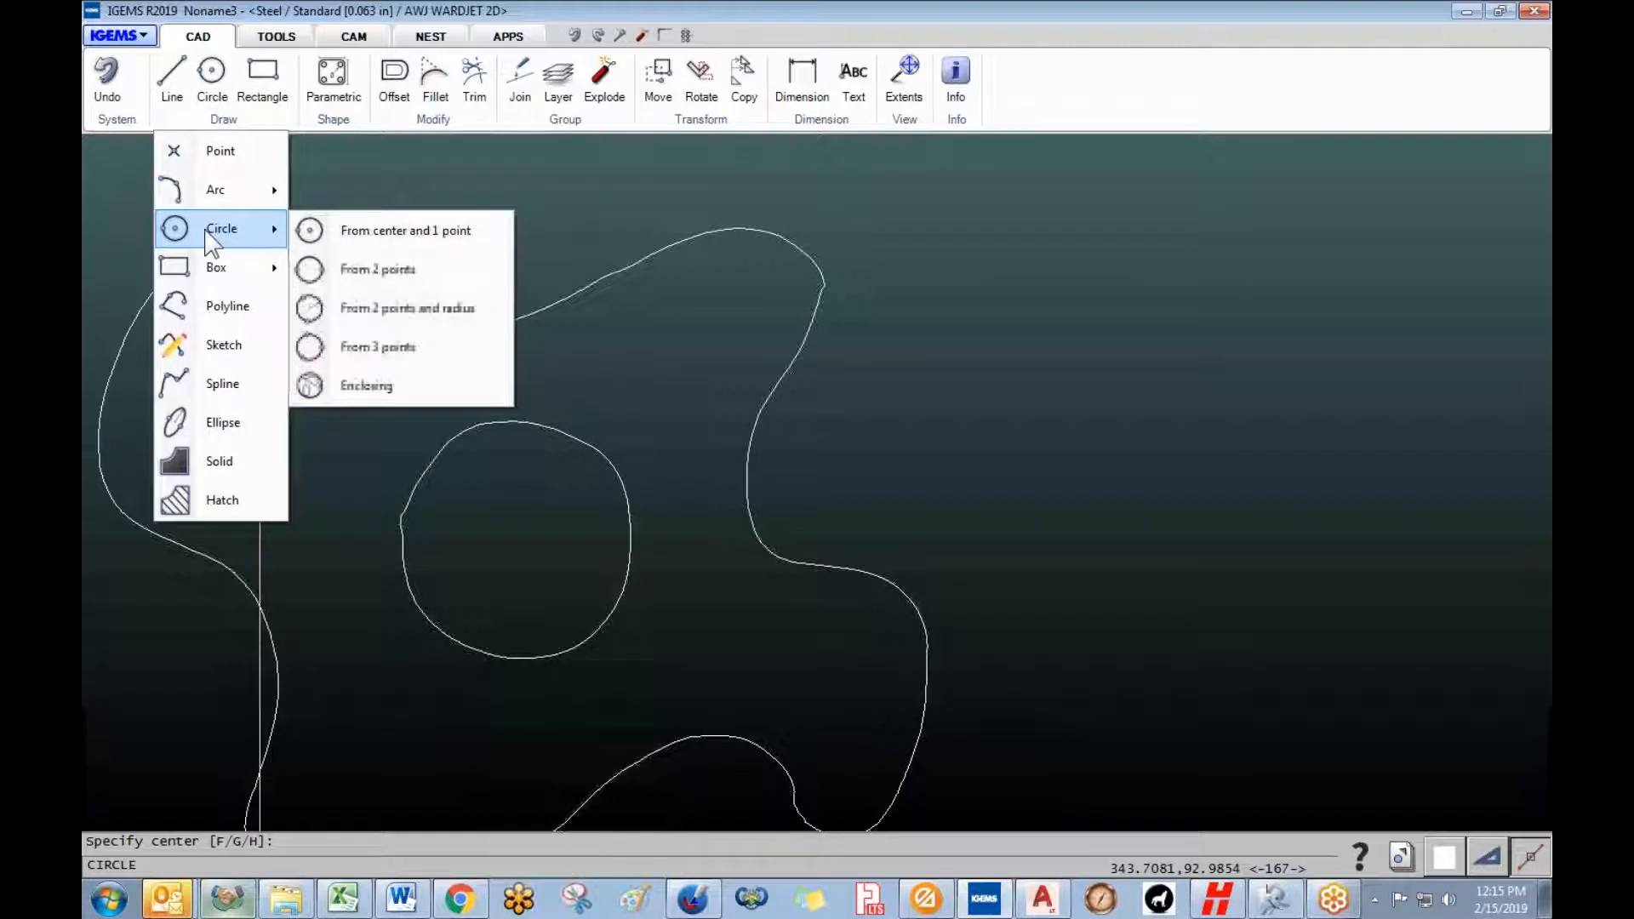
pyautogui.click(366, 345)
pyautogui.click(411, 489)
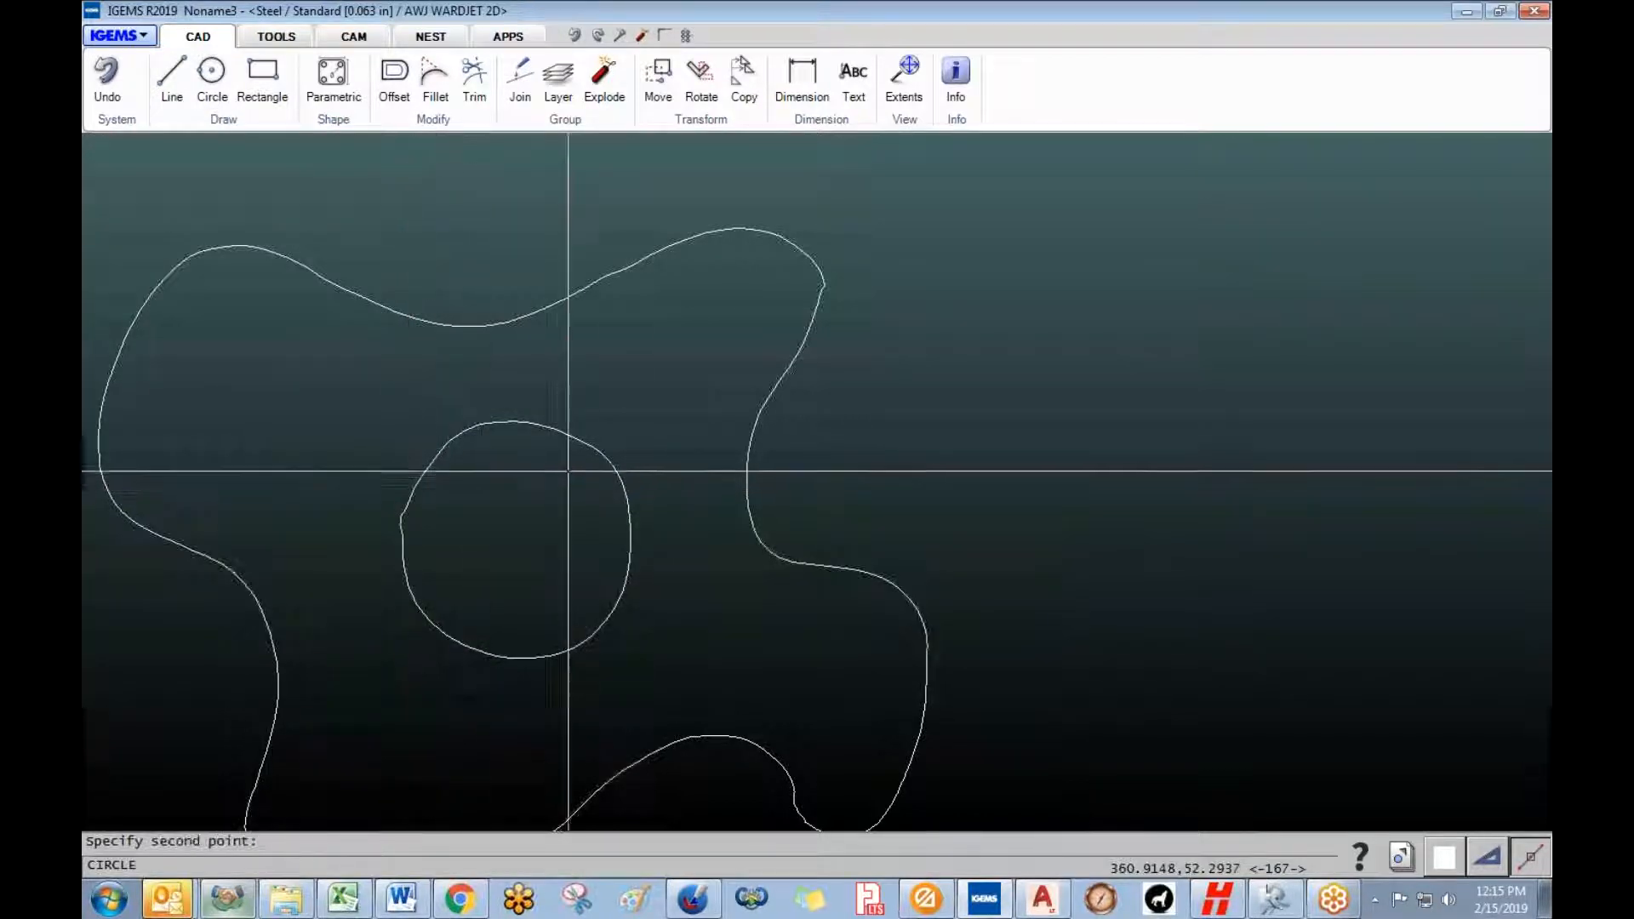
pyautogui.click(606, 467)
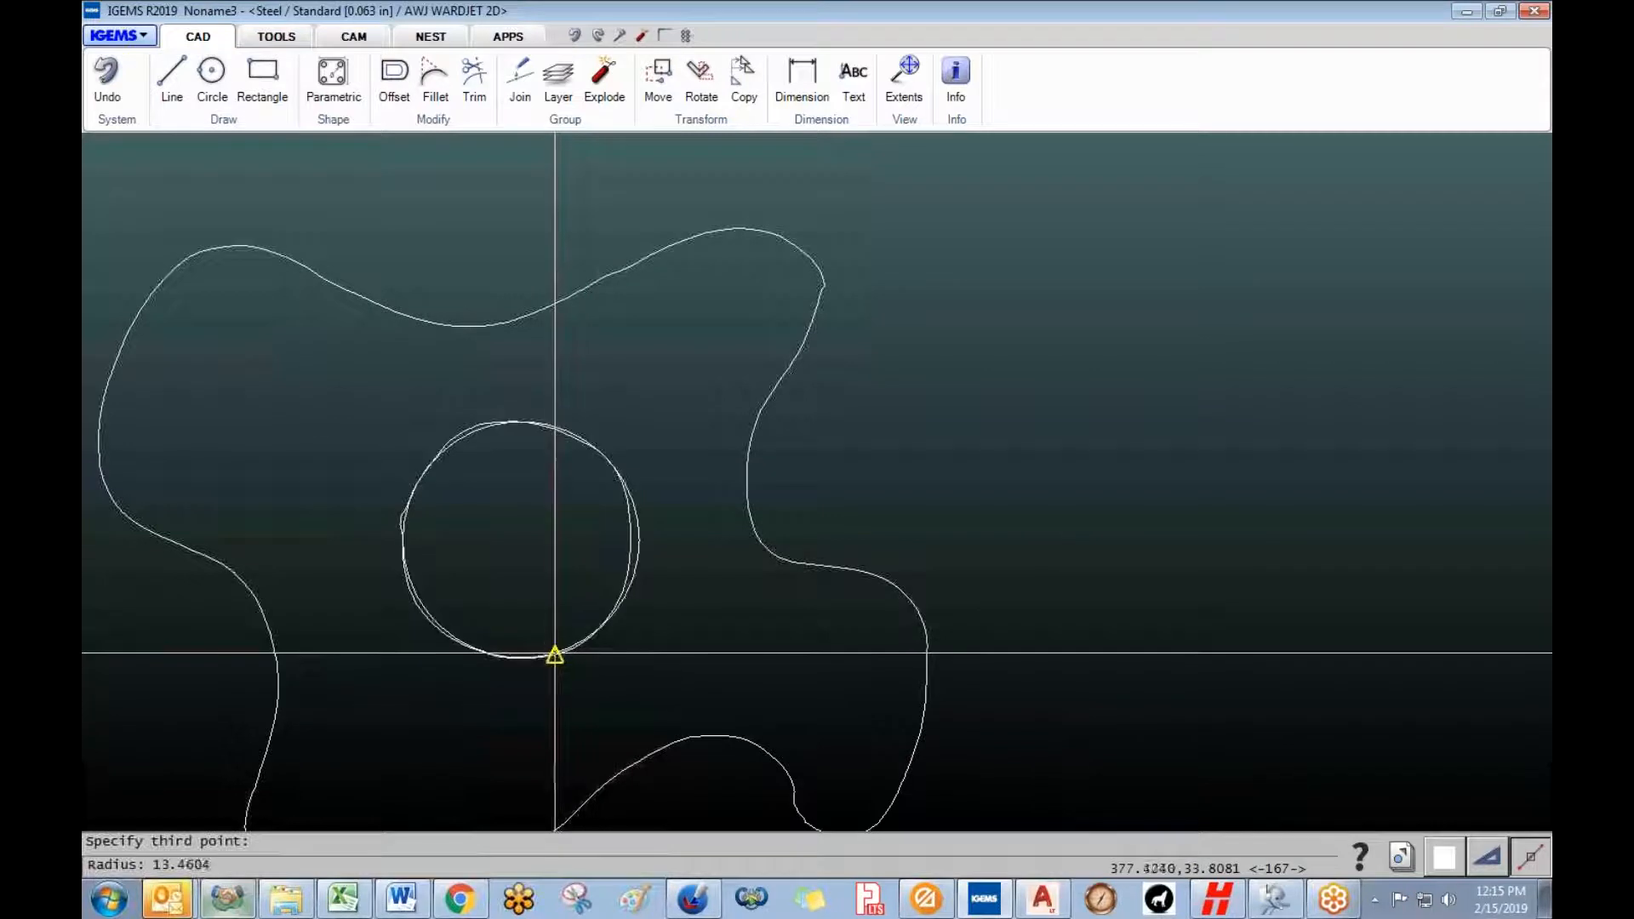
pyautogui.scroll(4, 596, 596)
pyautogui.scroll(-4, 647, 511)
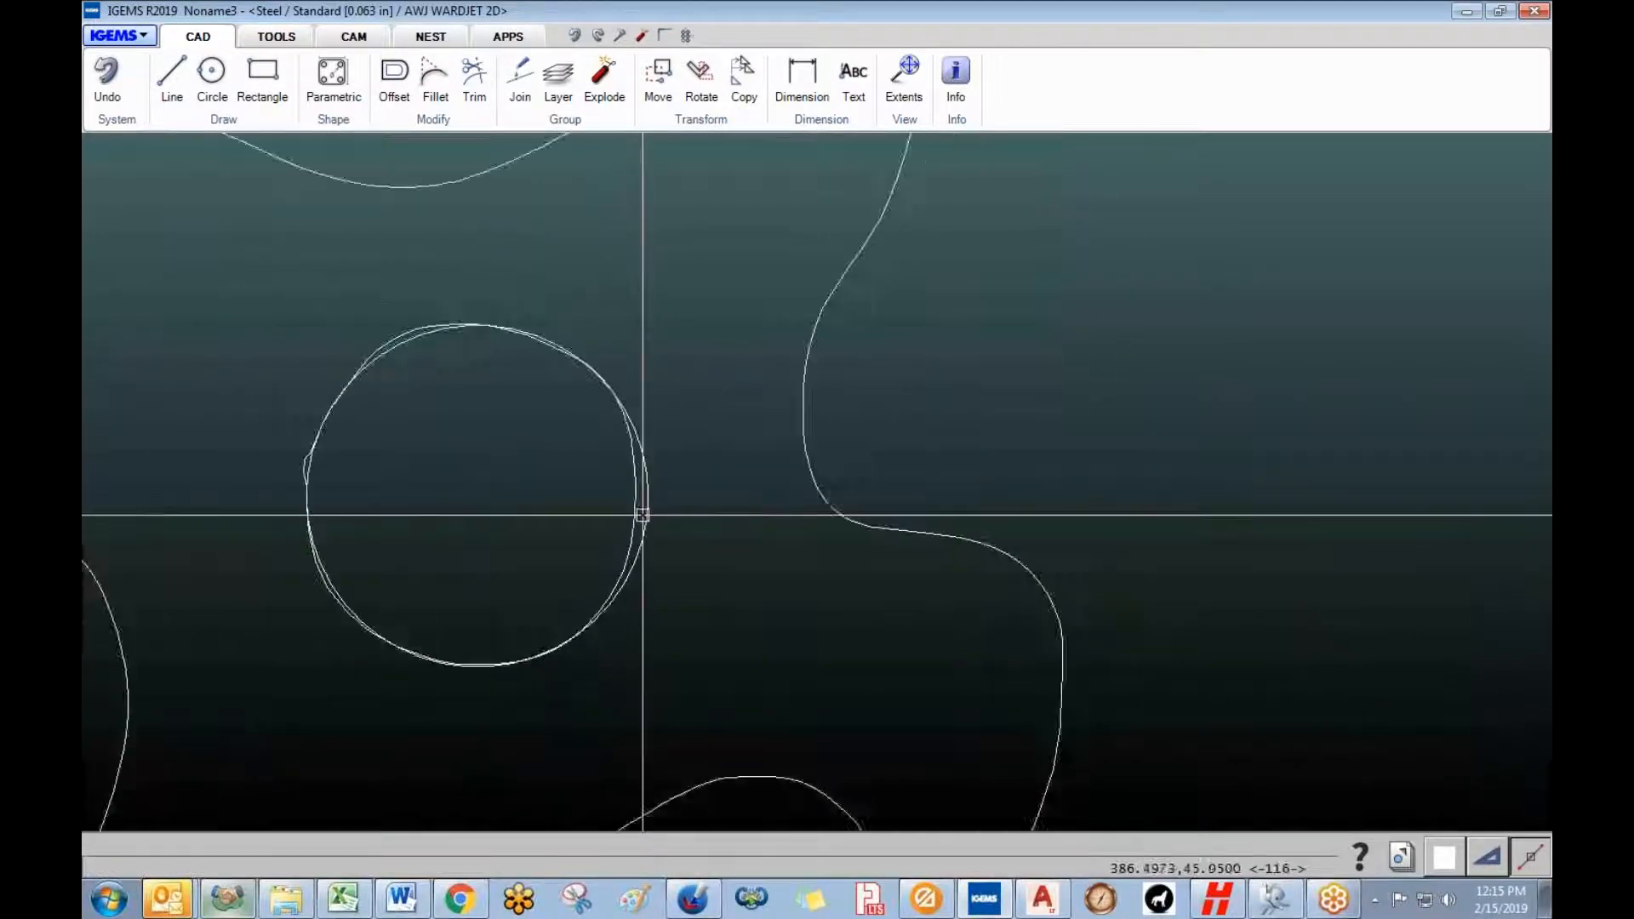
pyautogui.scroll(-4, 640, 512)
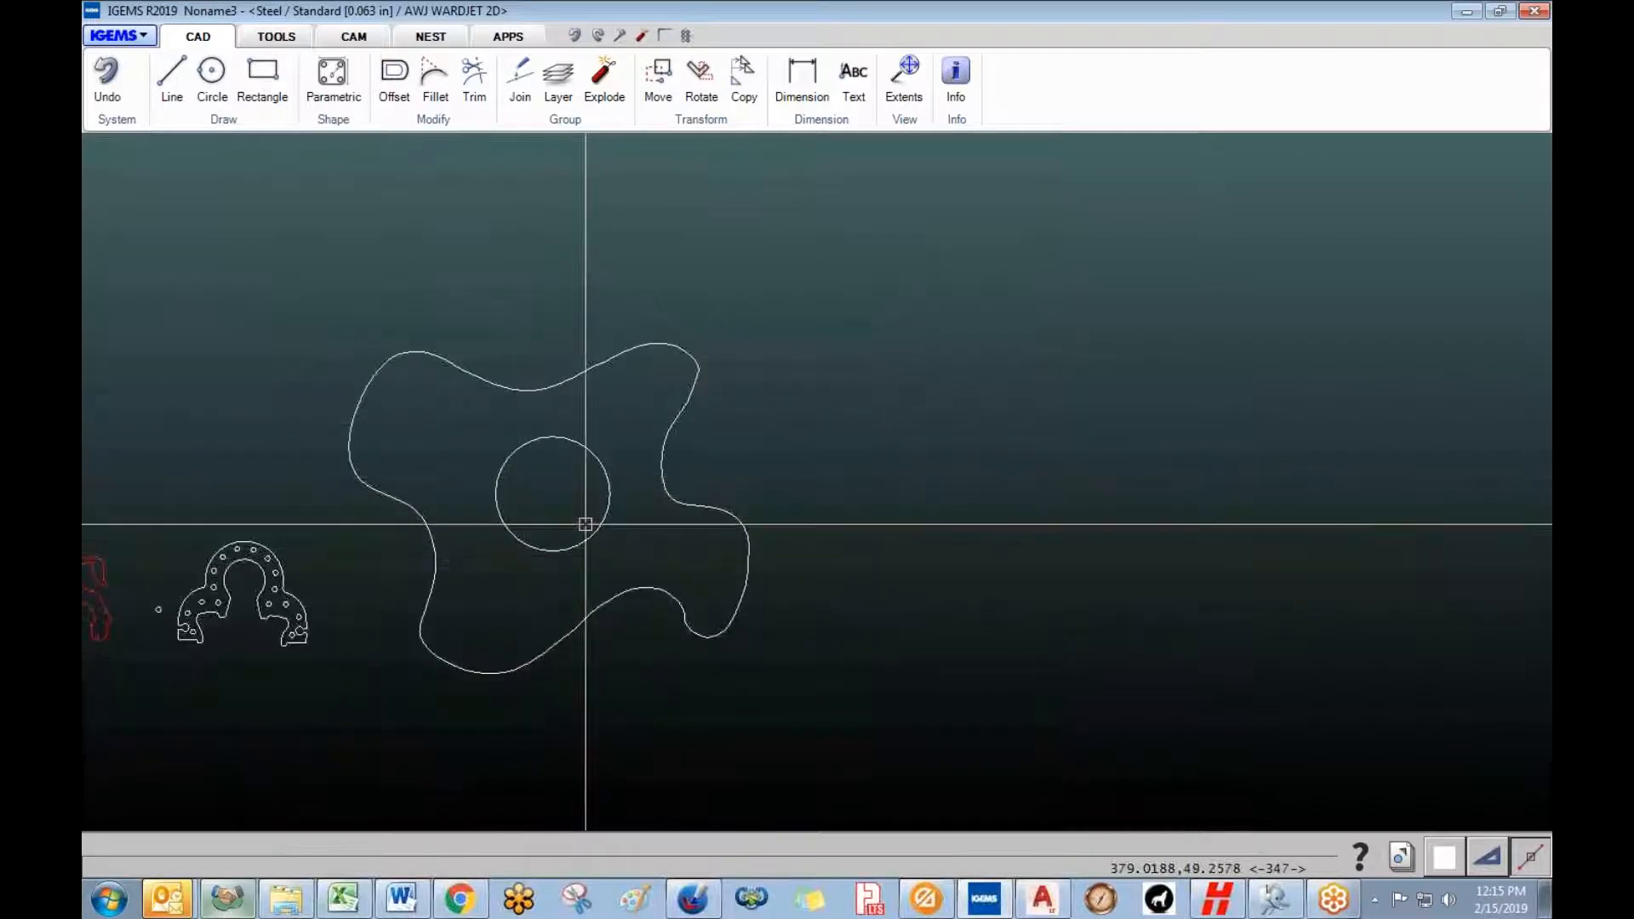
# - Bring up the additional transform commands for the cleaned-up shape
pyautogui.scroll(3, 552, 511)
pyautogui.moveTo(553, 464); pyautogui.dragTo(477, 491, button='middle')
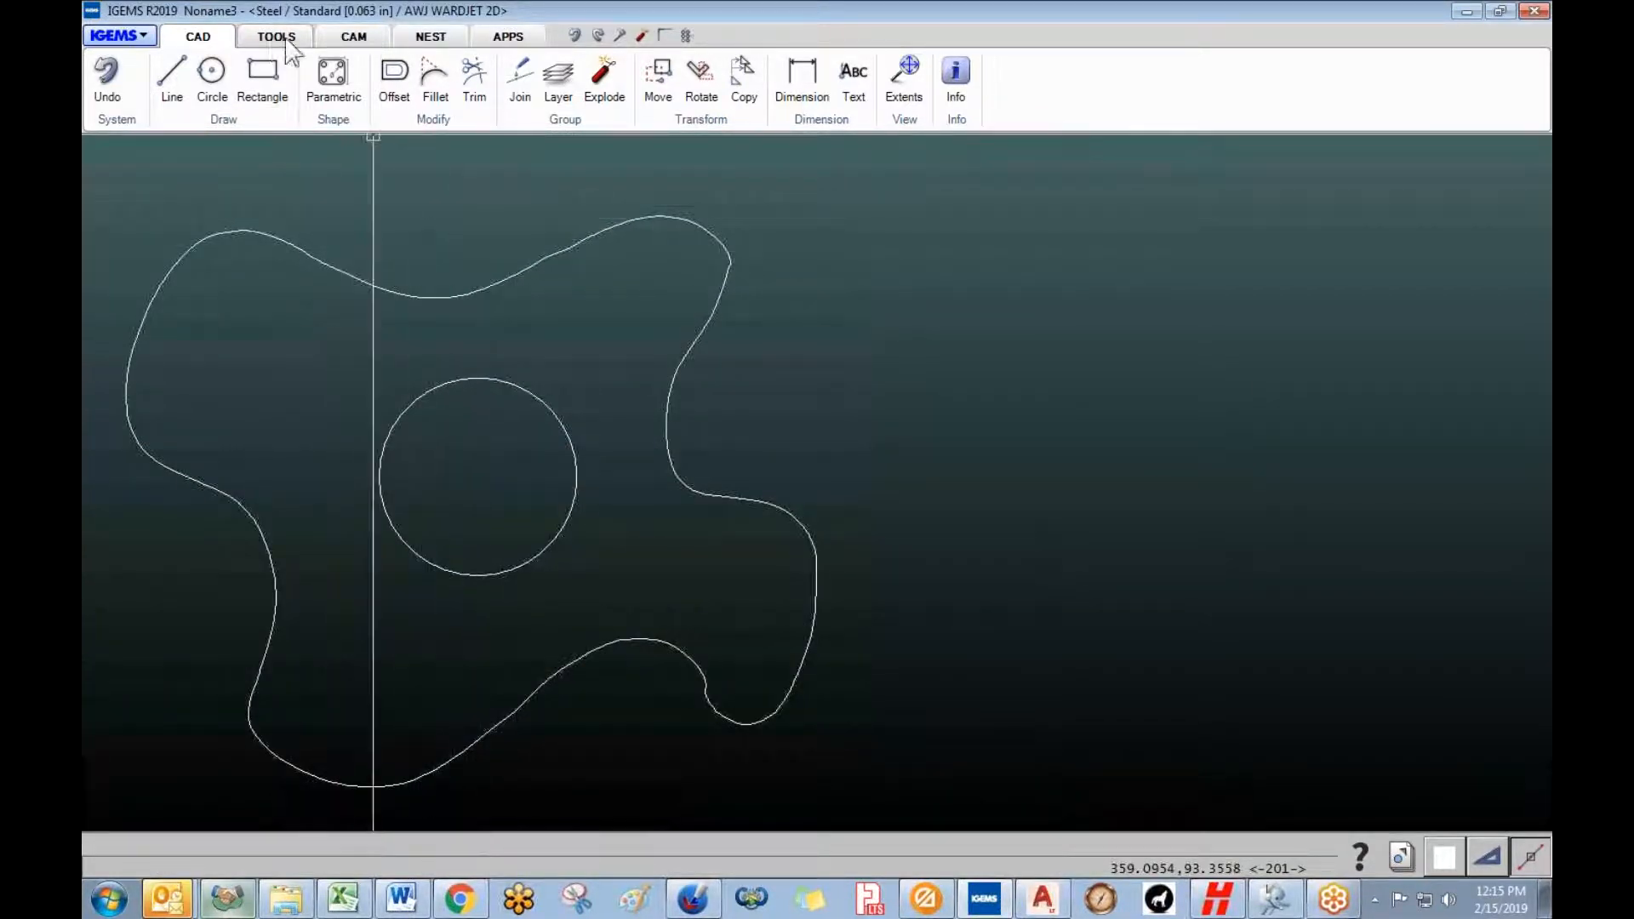
pyautogui.click(701, 118)
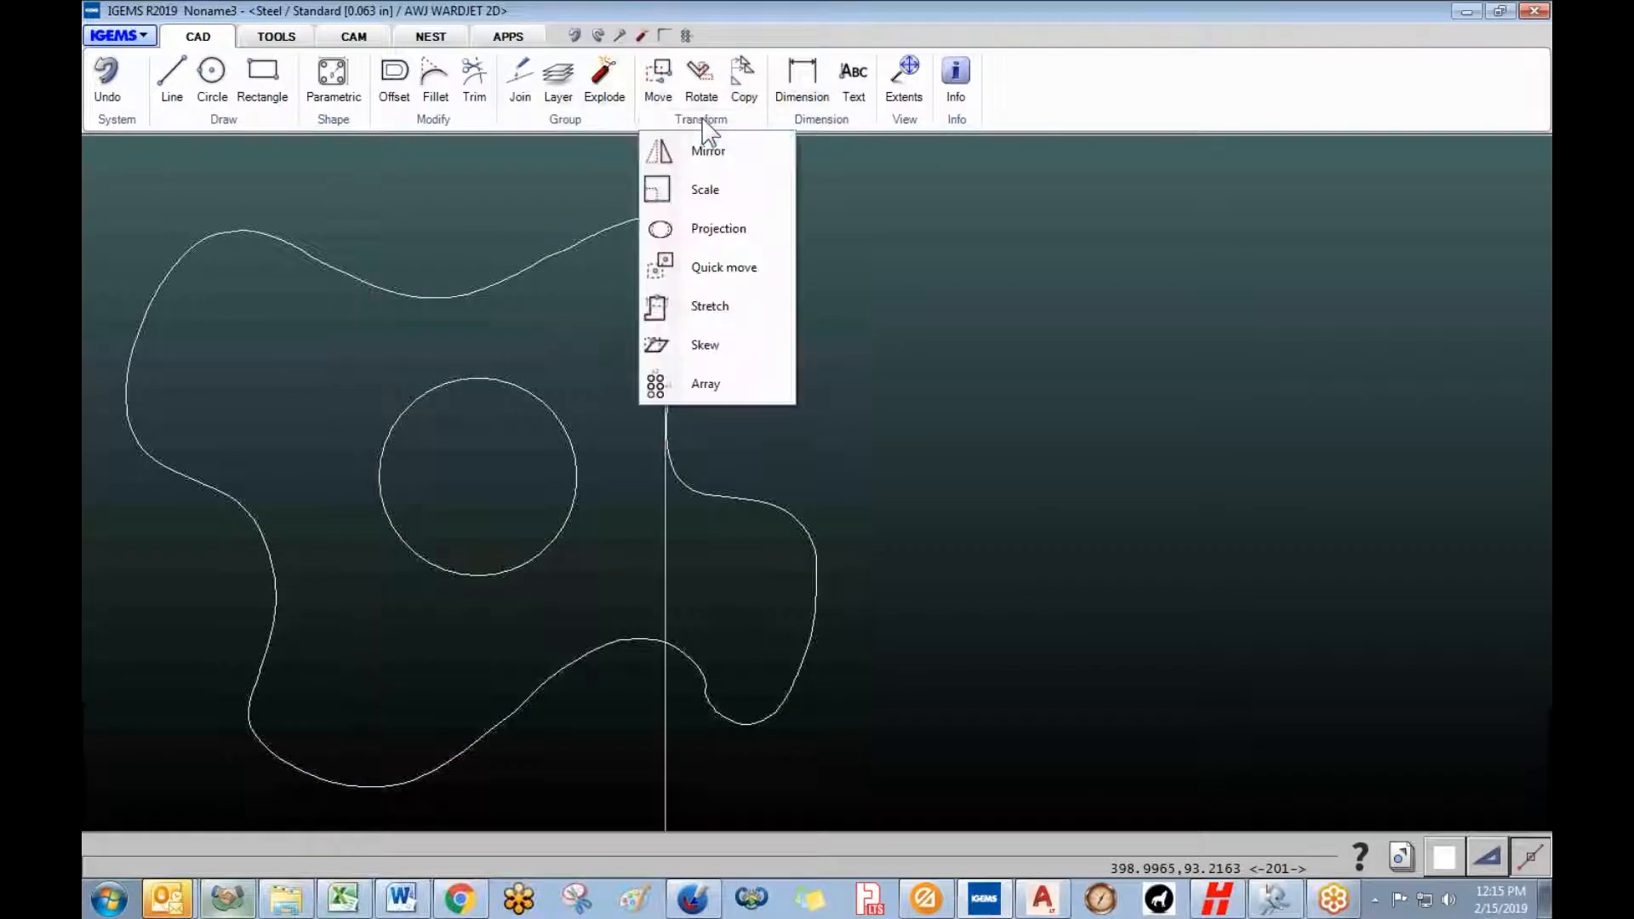
# - Scale the wavy outline and its inner circle together, referencing the circle's diameter and setting its new distance to 2
pyautogui.click(706, 191)
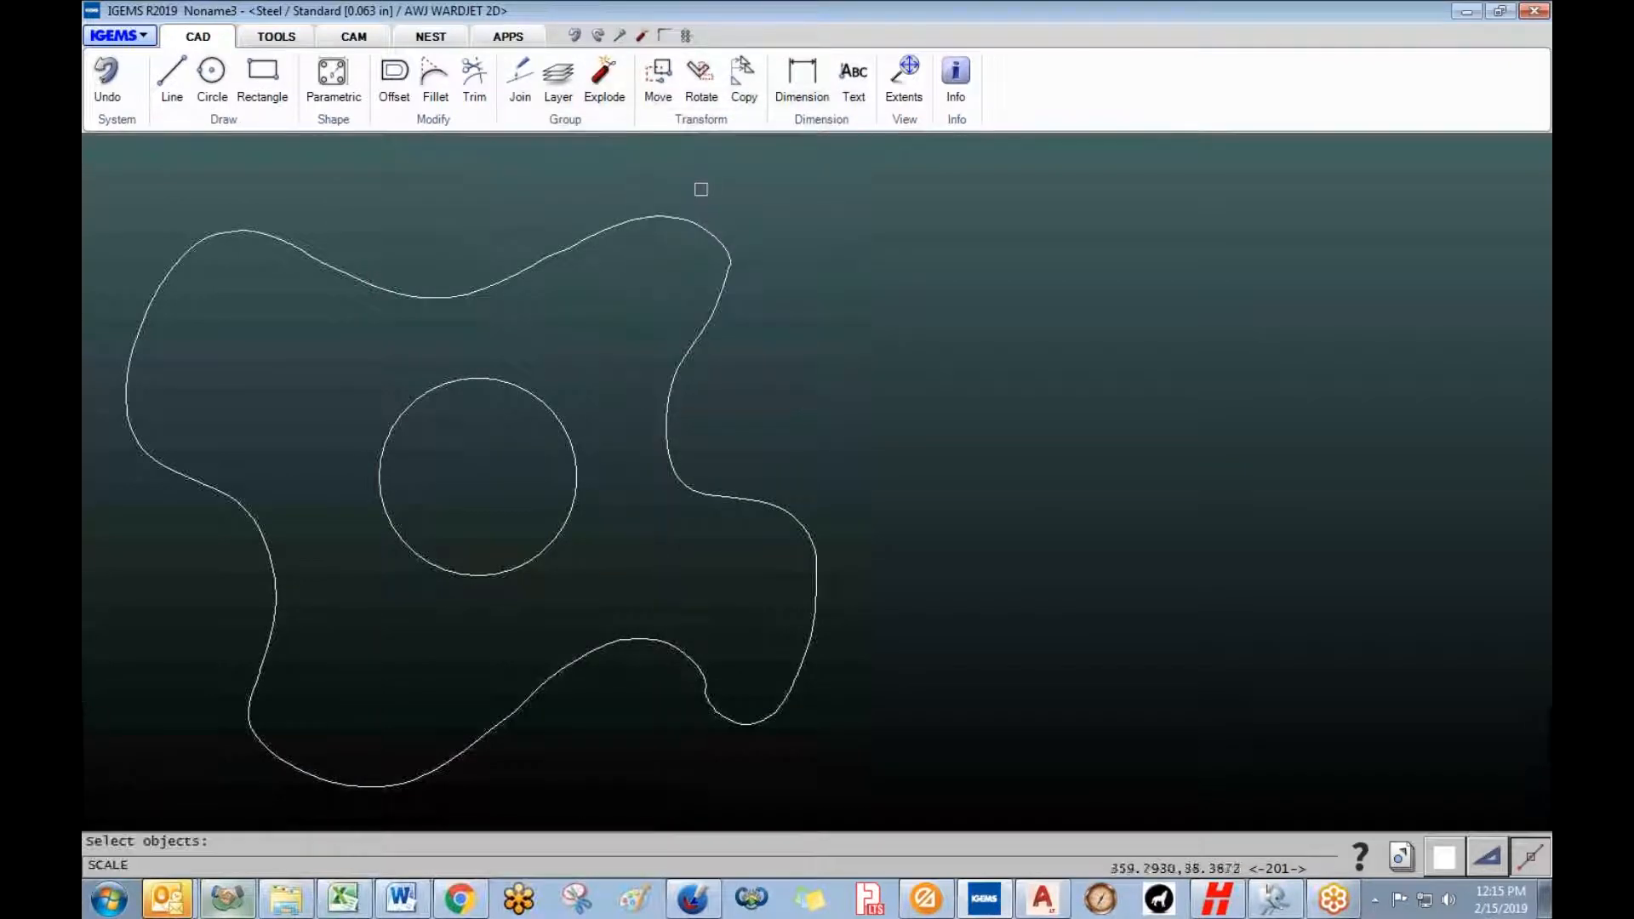
pyautogui.click(463, 492)
pyautogui.click(348, 252)
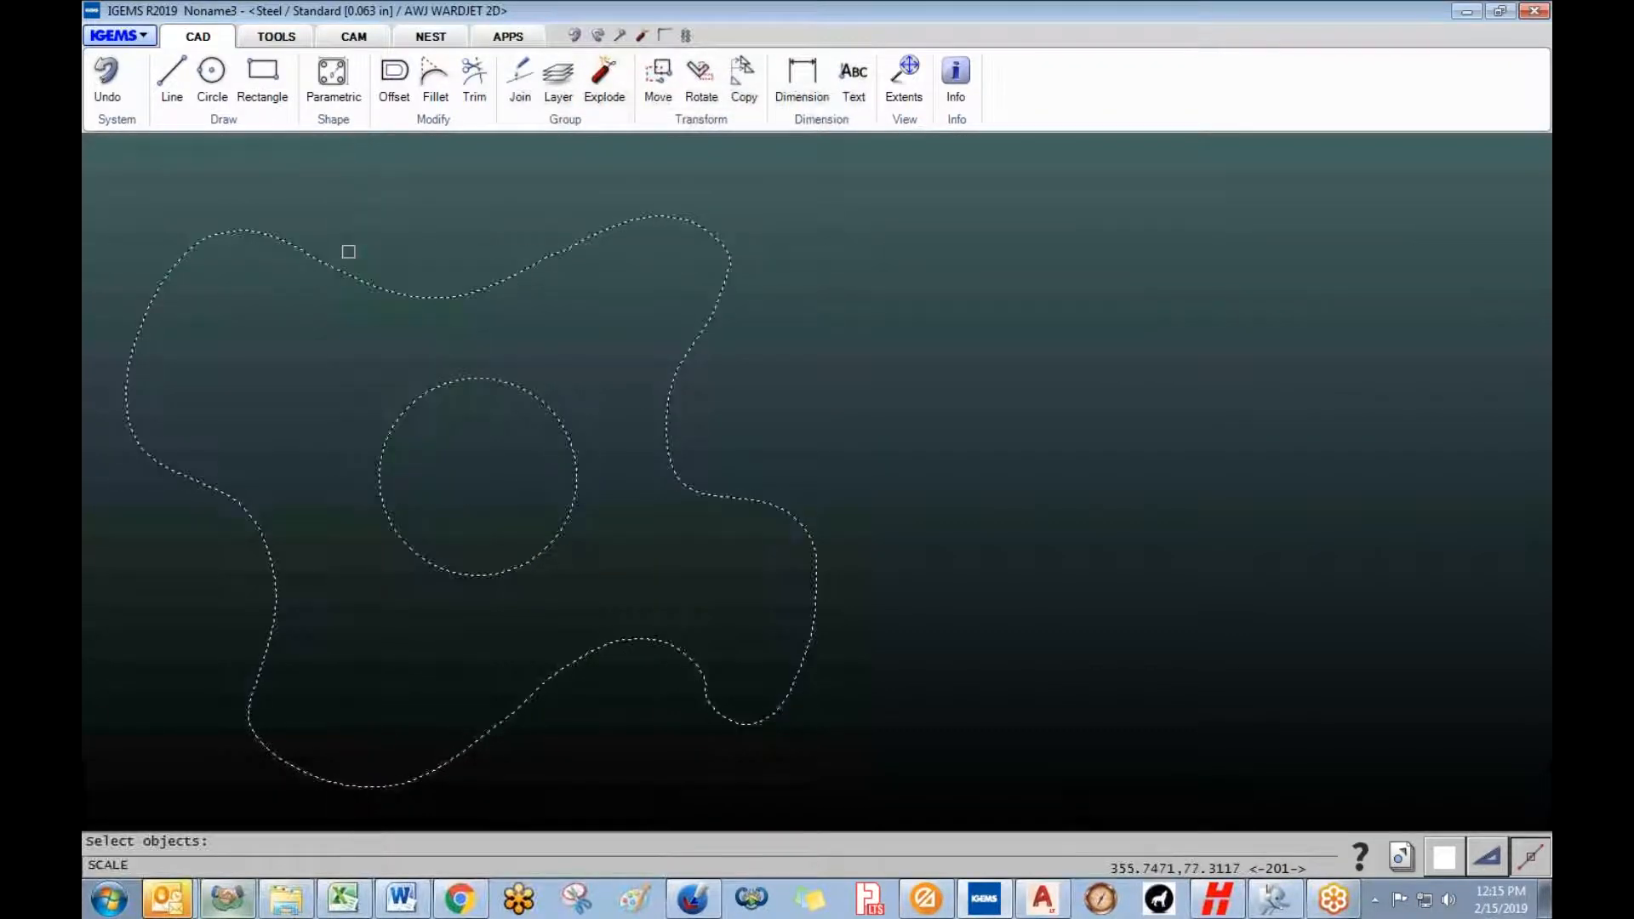
pyautogui.press('Return')
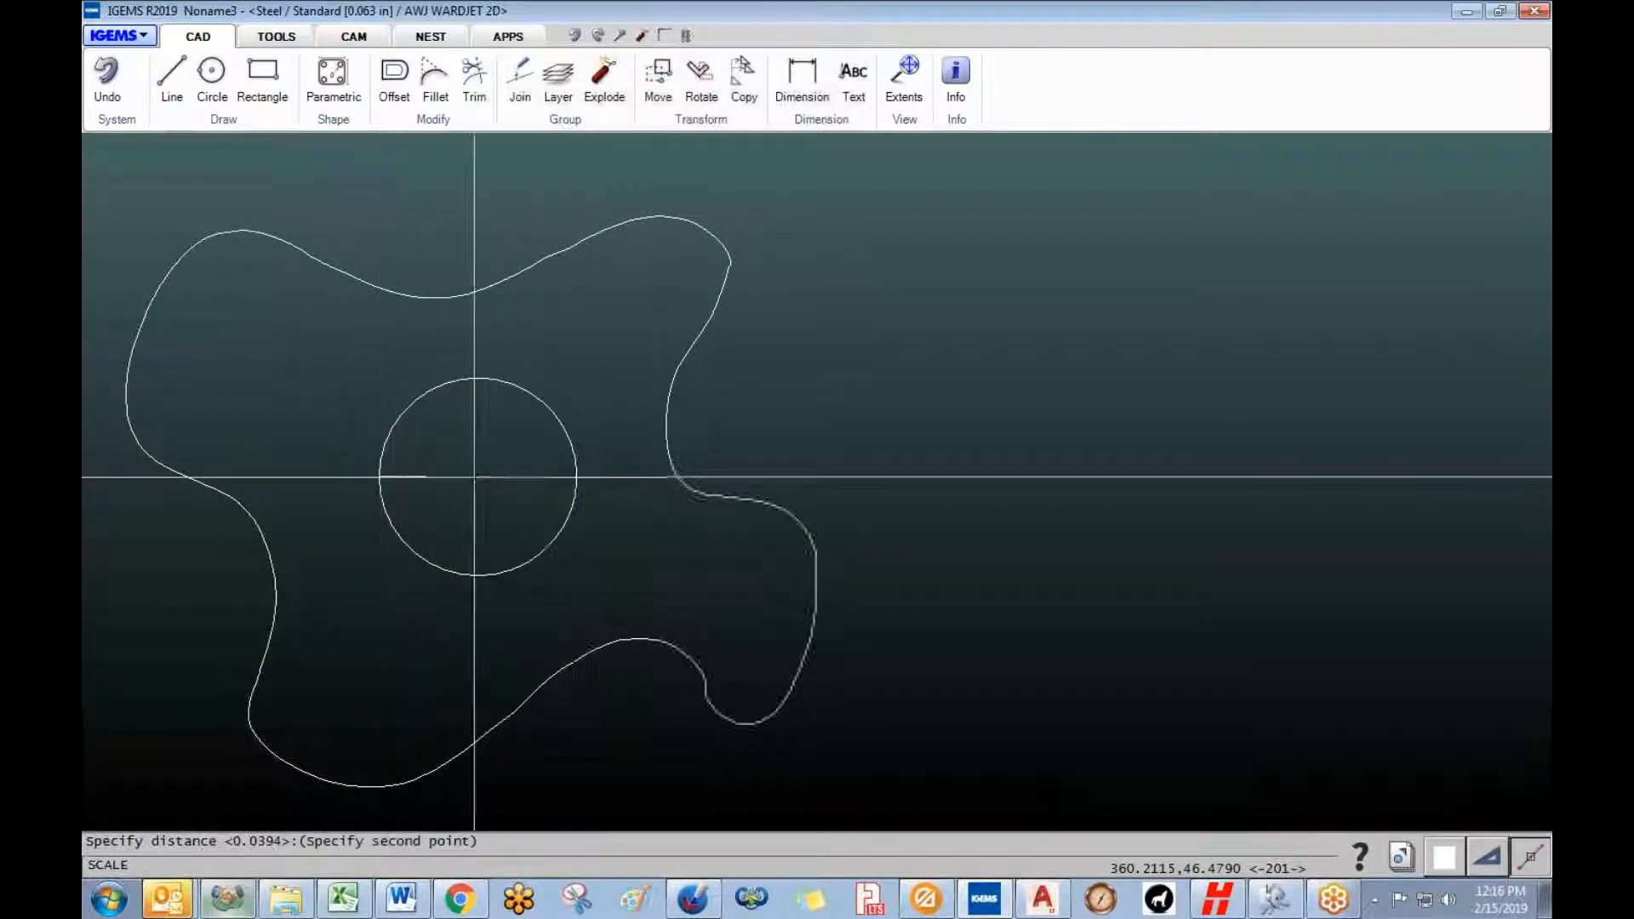
pyautogui.click(576, 477)
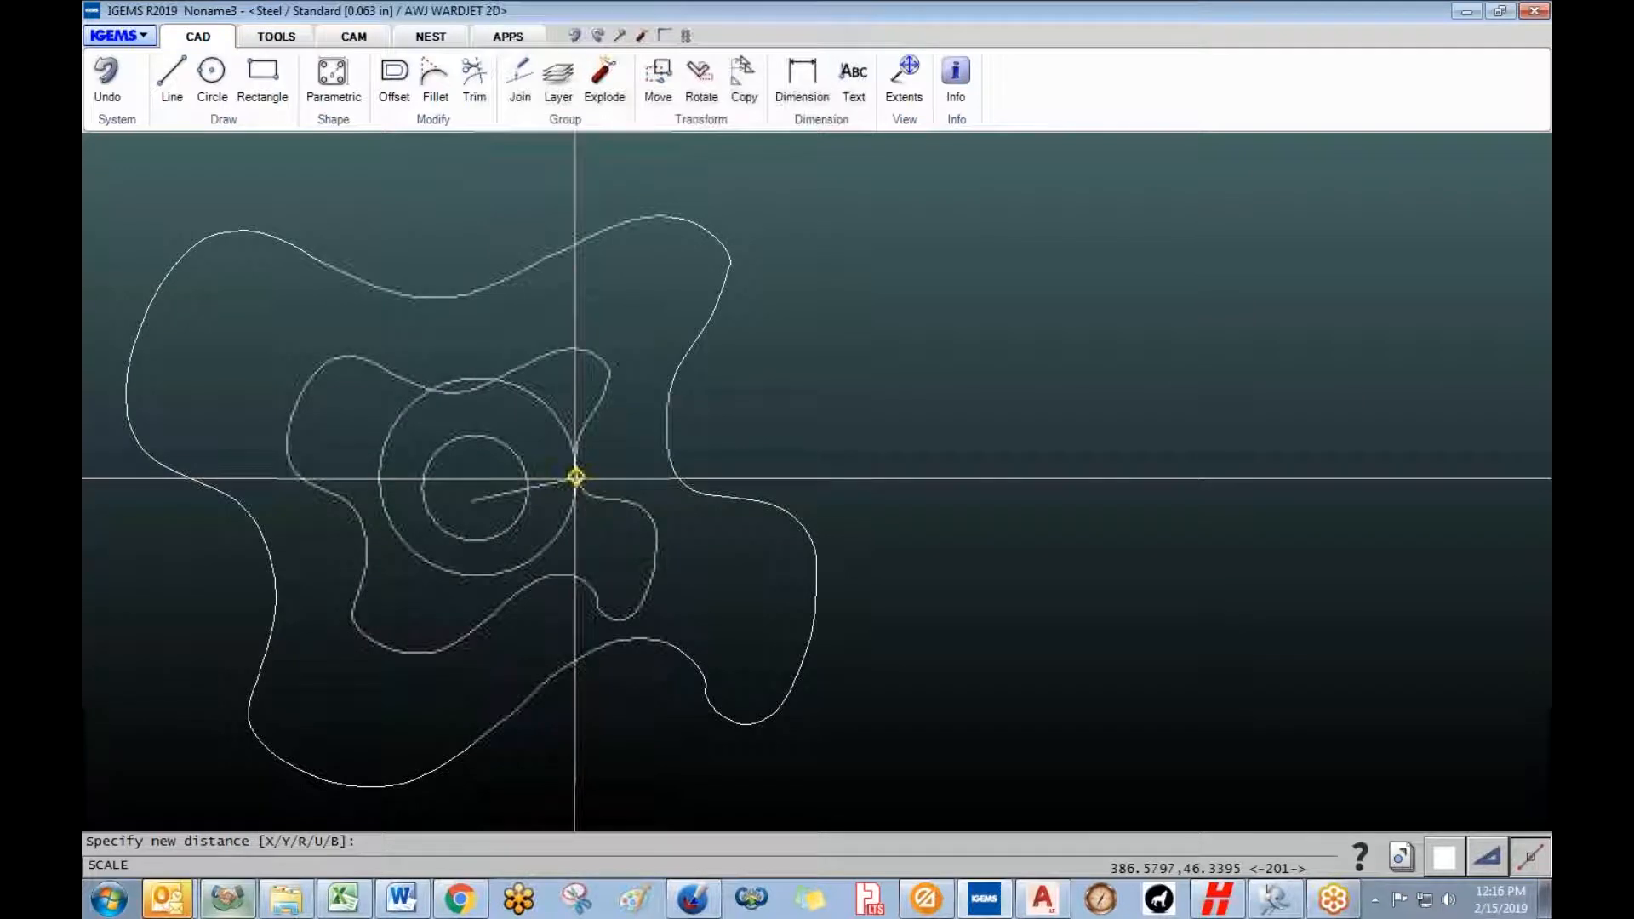
pyautogui.write('2')
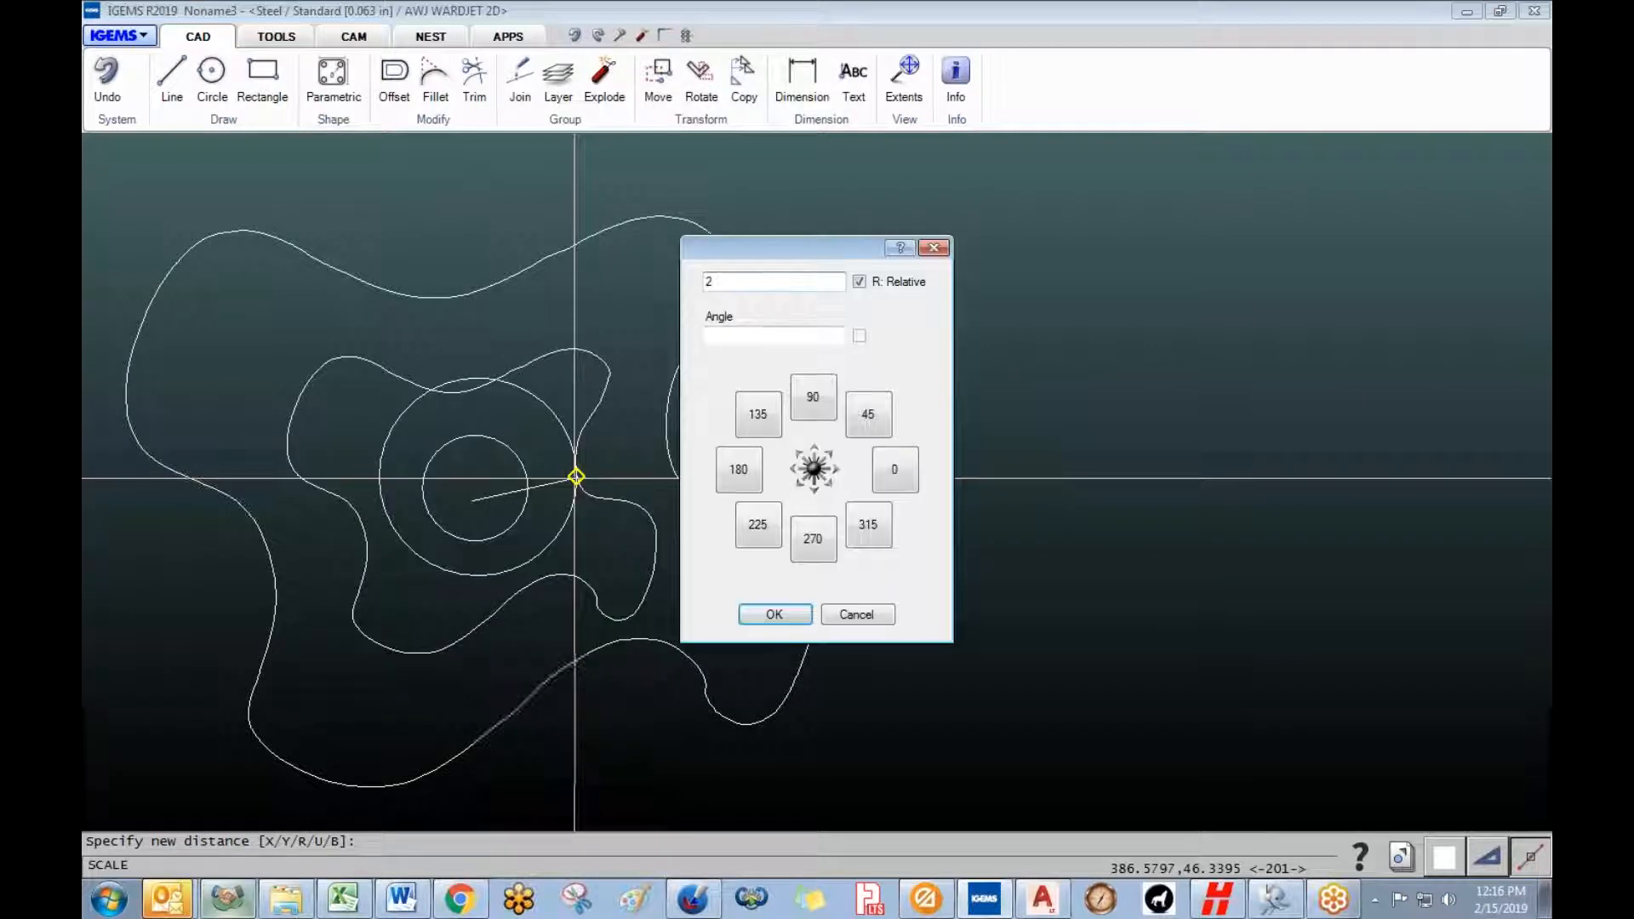
pyautogui.press('Return')
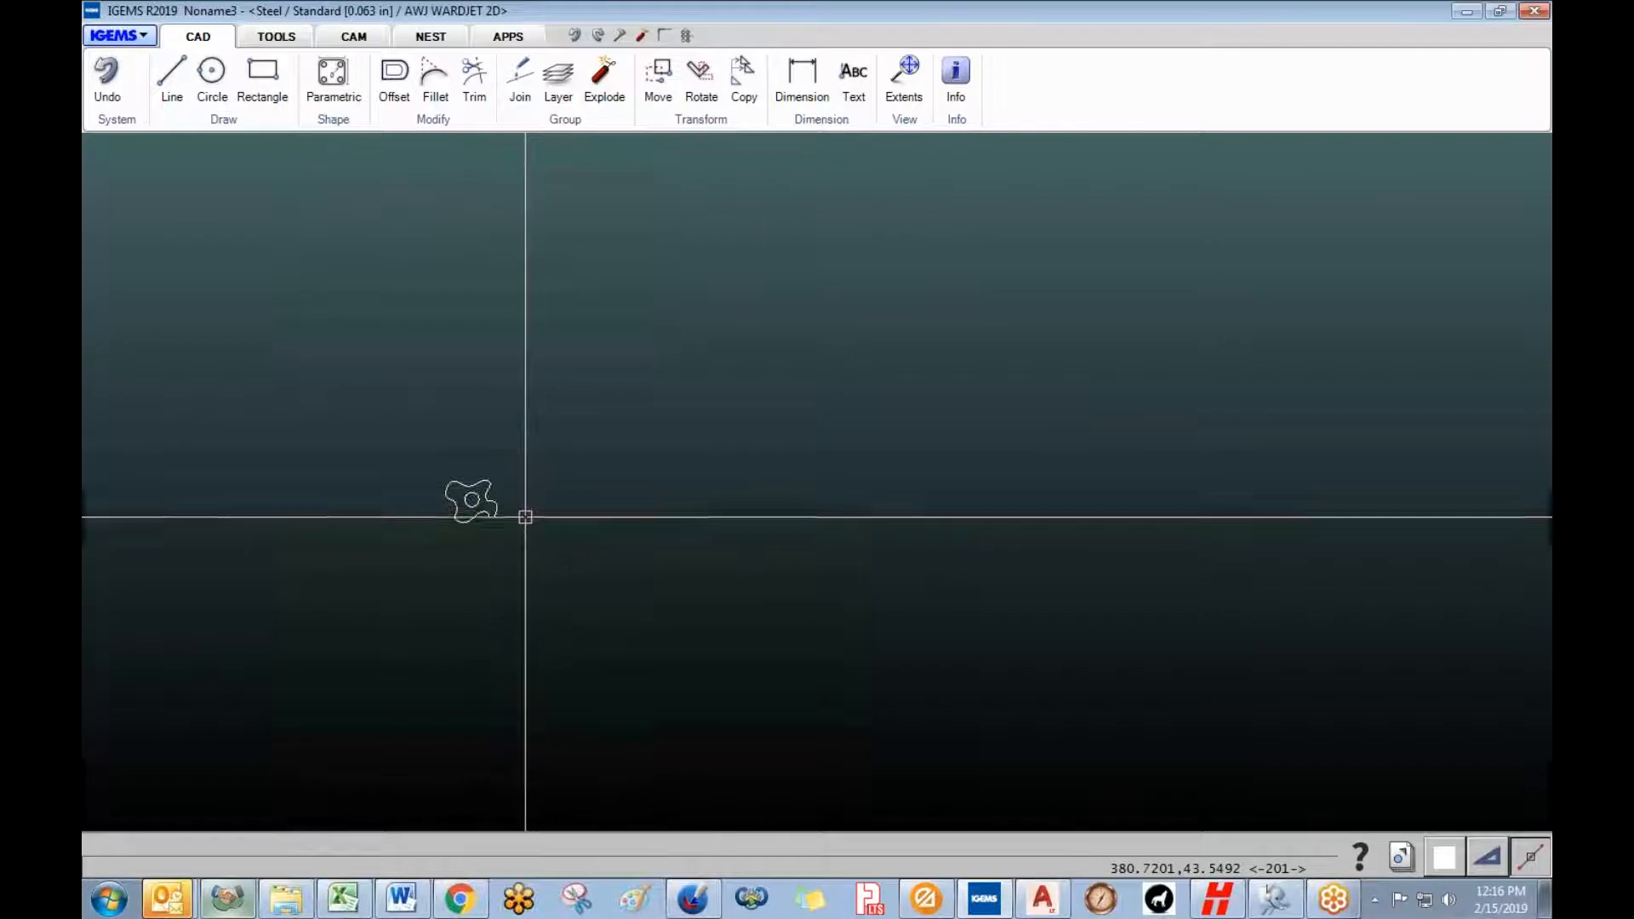
# - Check the inner circle with a diameter dimension and delete that dimension
pyautogui.scroll(4, 332, 452)
pyautogui.scroll(-1, 446, 518)
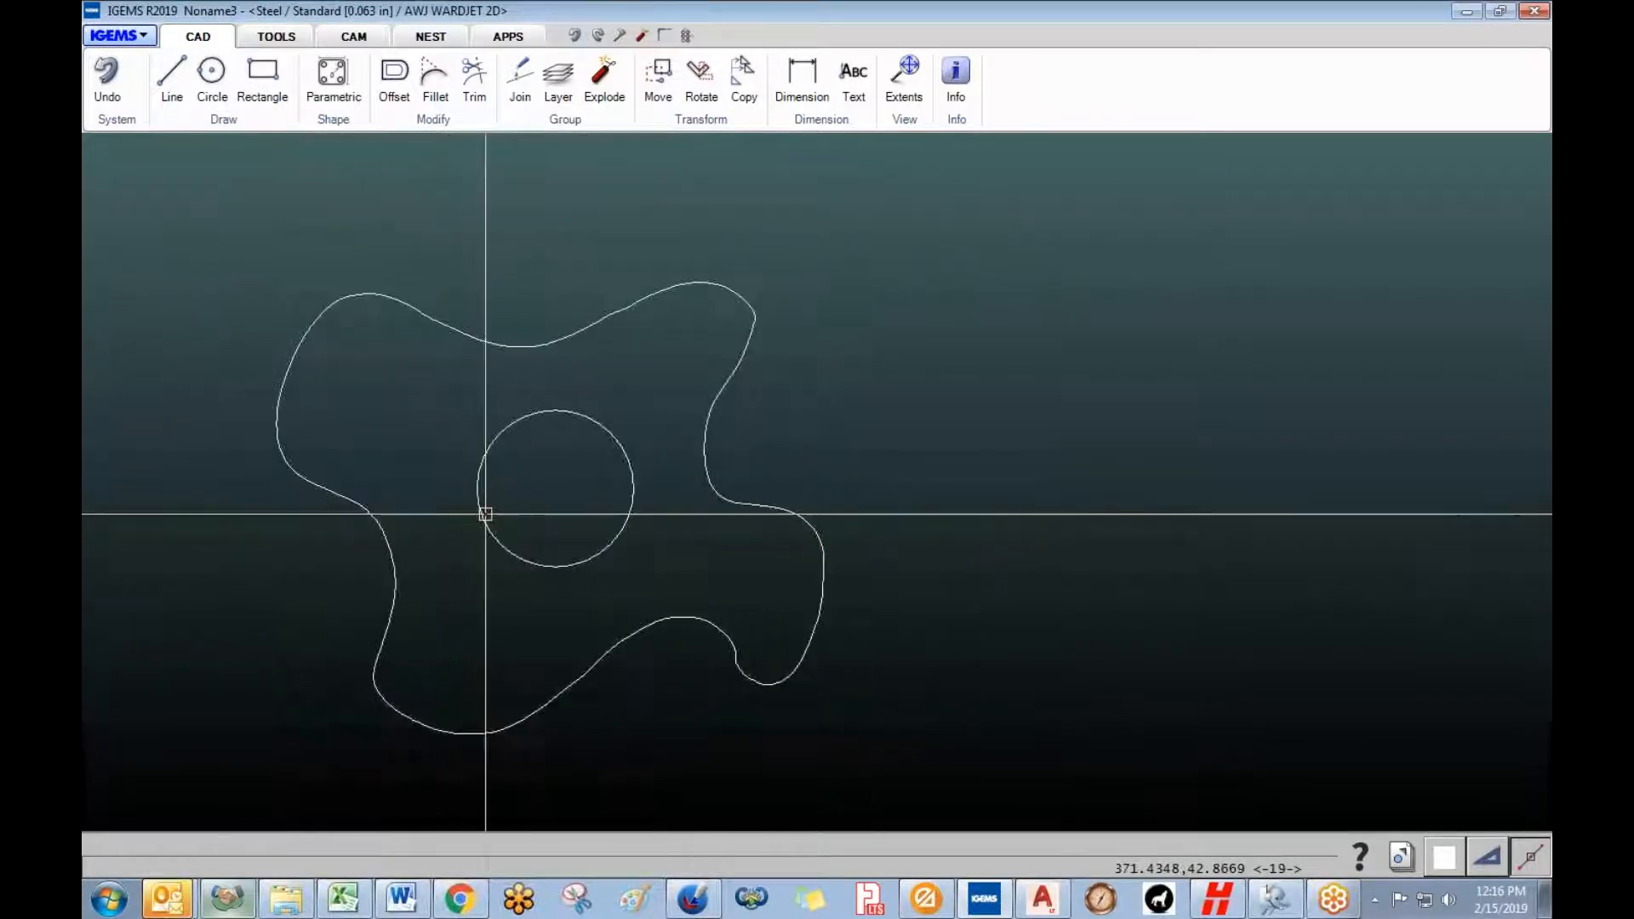
pyautogui.click(835, 128)
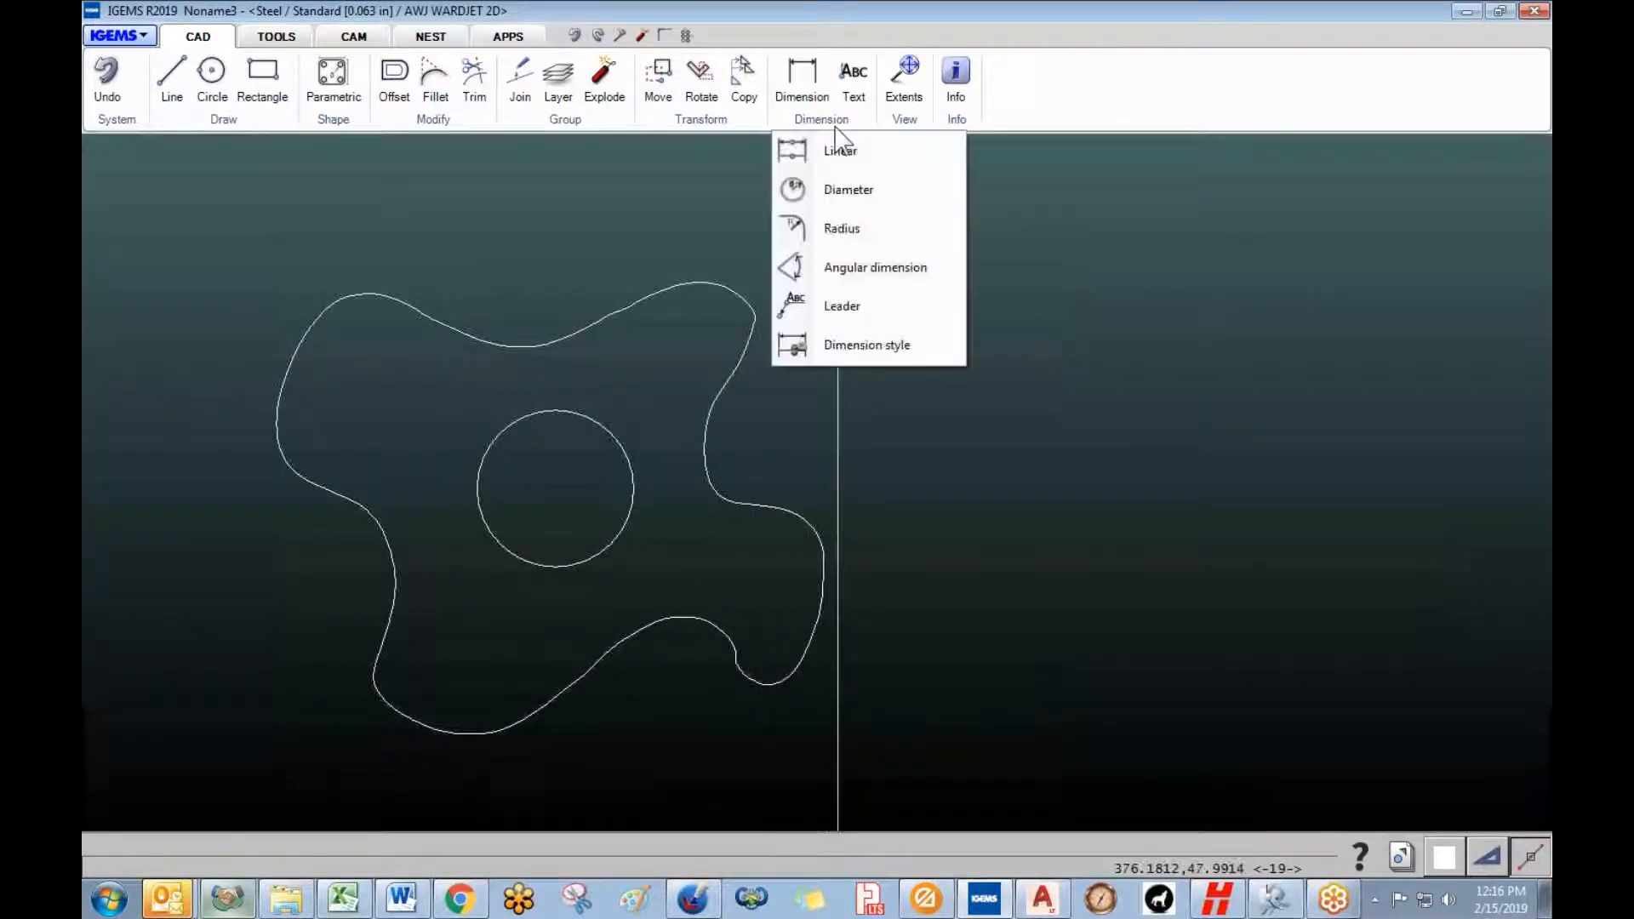
pyautogui.click(840, 191)
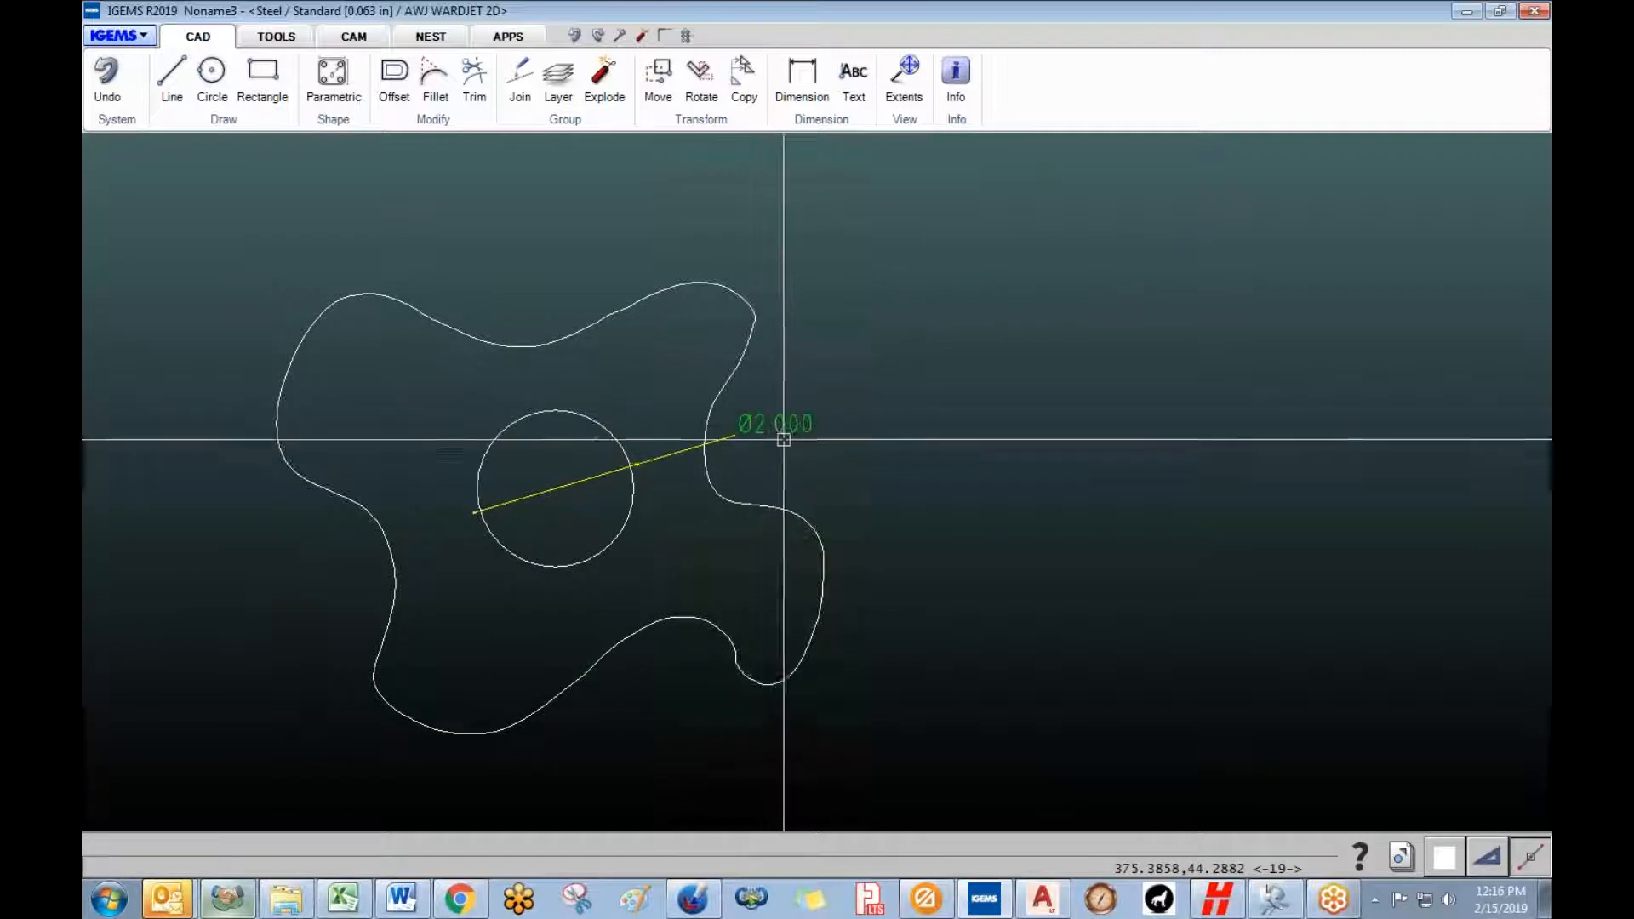
pyautogui.click(729, 433)
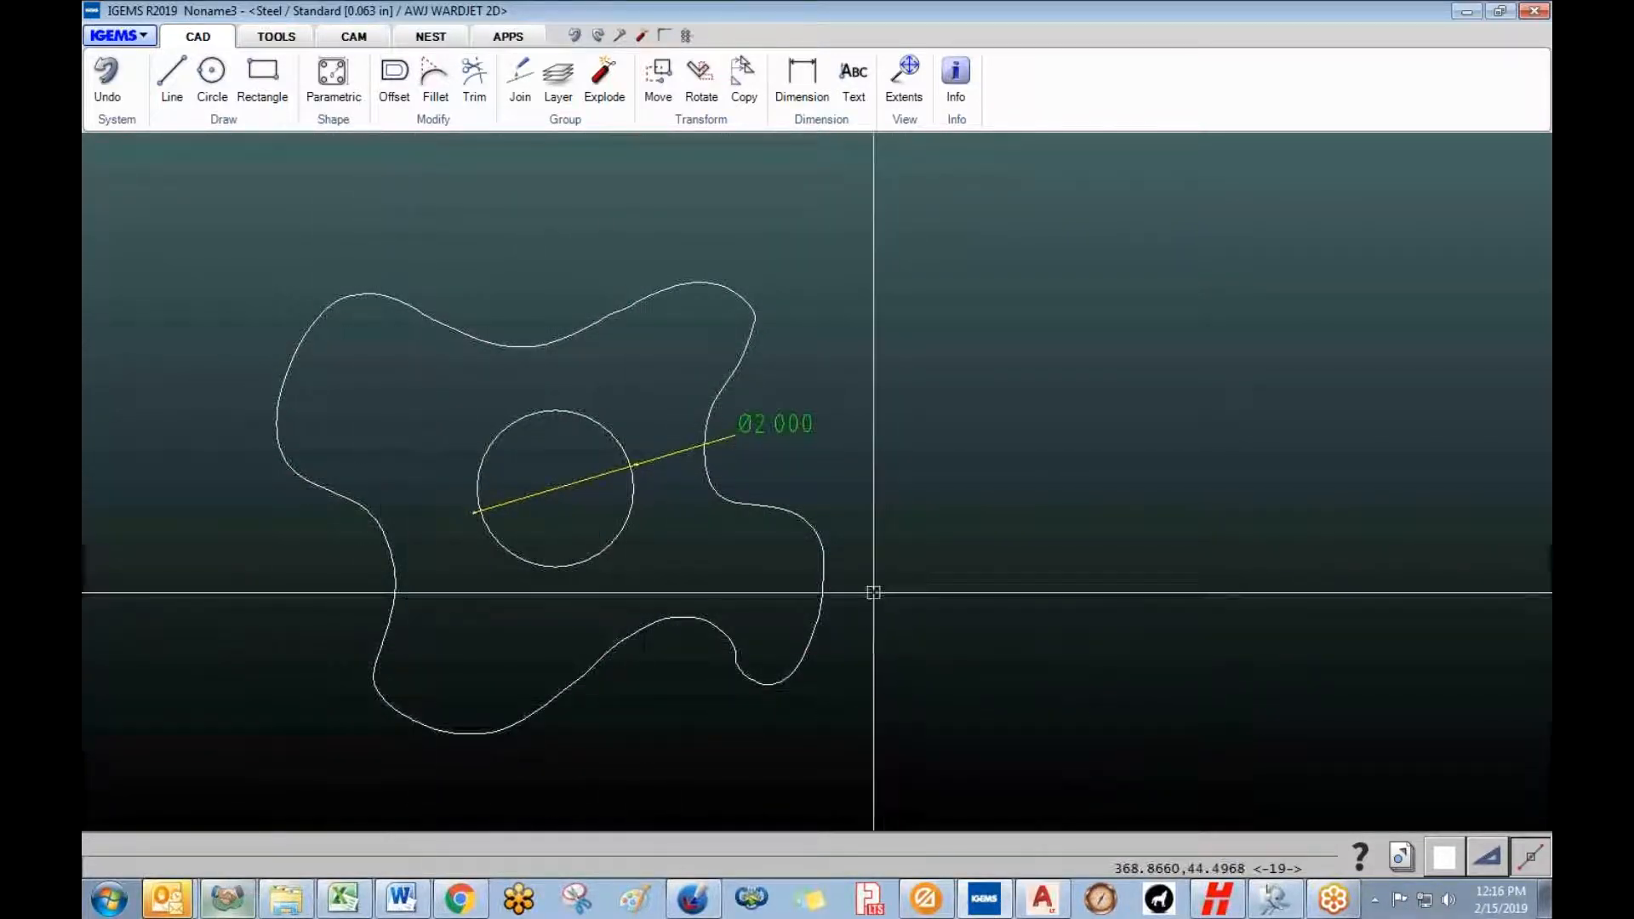
pyautogui.click(792, 432)
pyautogui.press('Delete')
# - Load the dolphin picture 5 - Imagetracer-2.png into the Image Tracer
pyautogui.moveTo(798, 452)
pyautogui.mouseDown(button='middle')
pyautogui.moveTo(663, 477)
pyautogui.moveTo(558, 467)
pyautogui.mouseUp(button='middle')
pyautogui.scroll(-2, 663, 484)
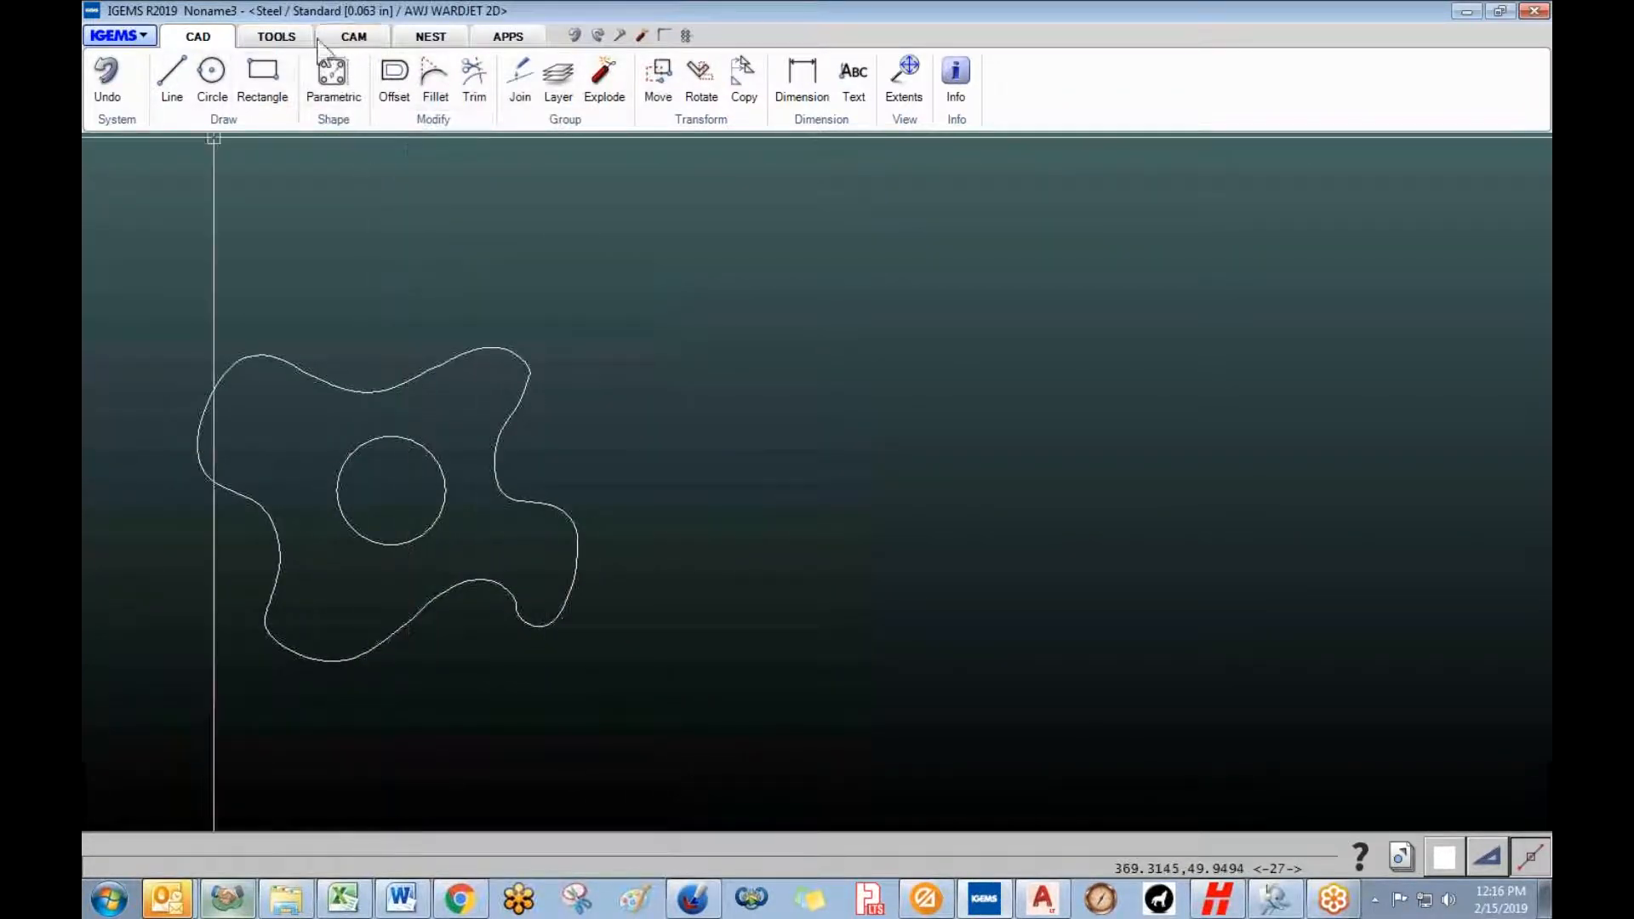
pyautogui.click(277, 36)
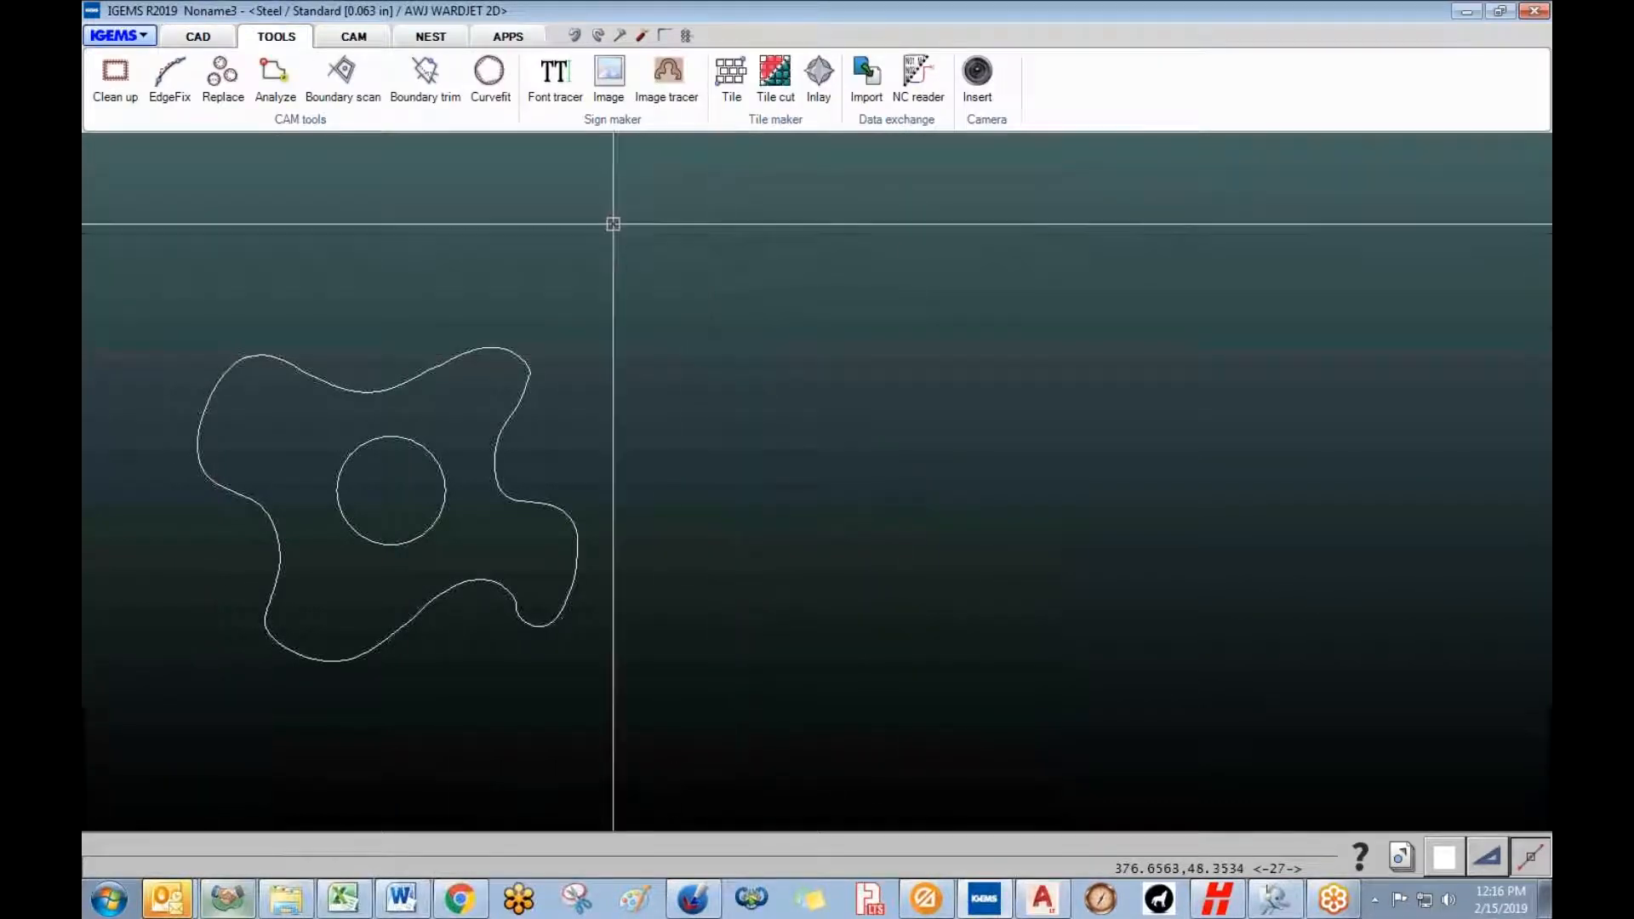
pyautogui.click(668, 81)
pyautogui.click(628, 249)
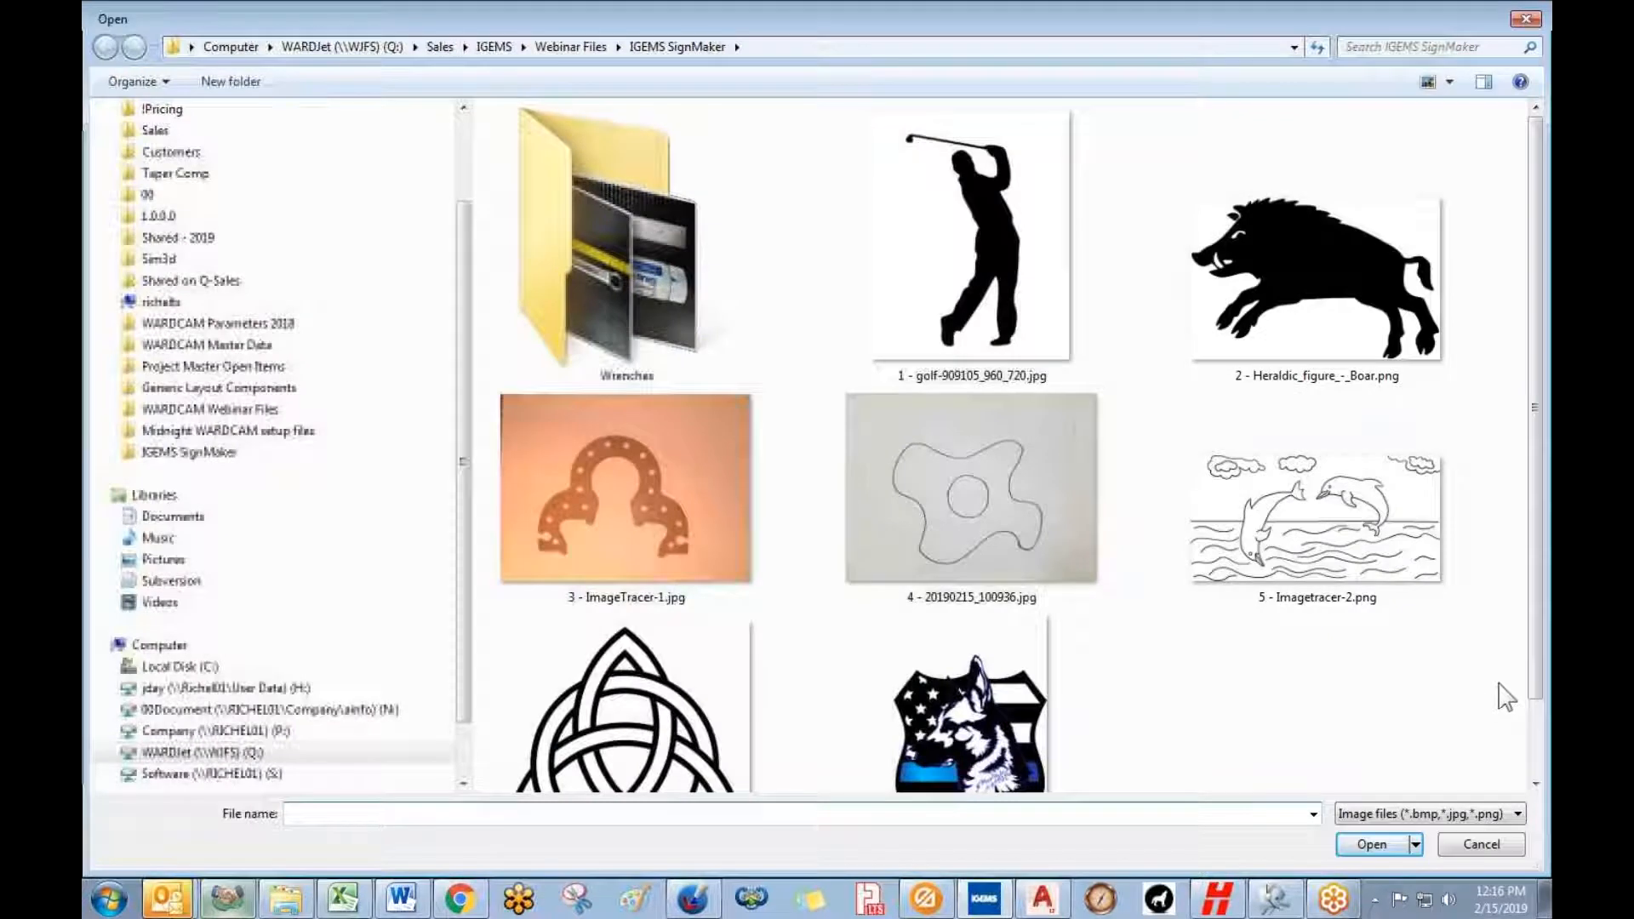
pyautogui.click(1296, 535)
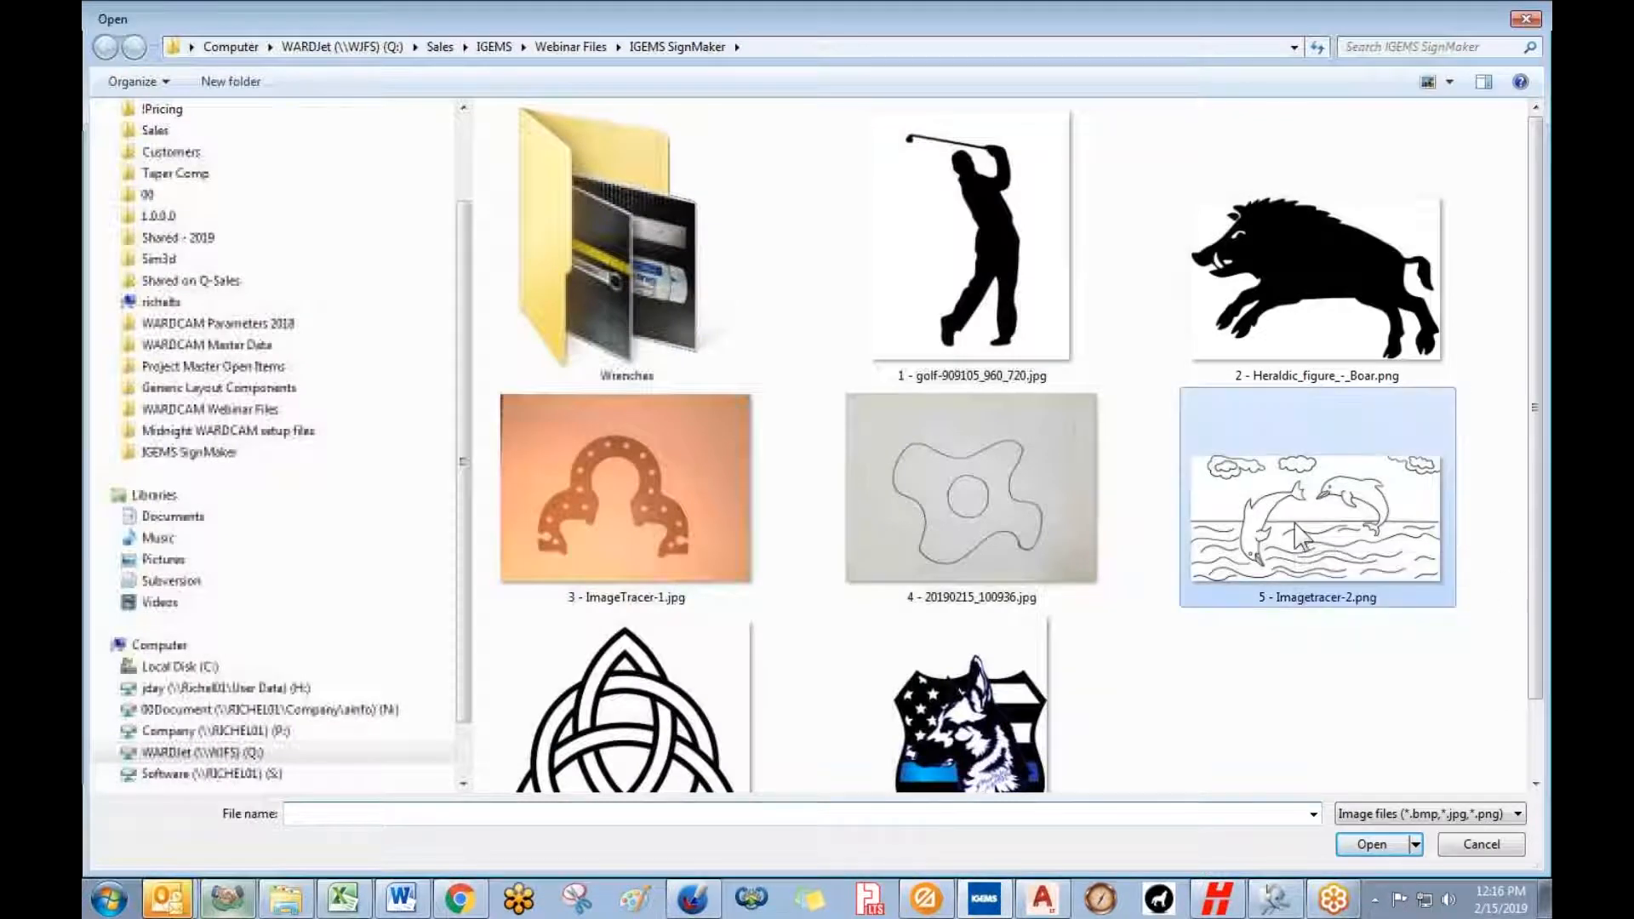
pyautogui.click(1372, 845)
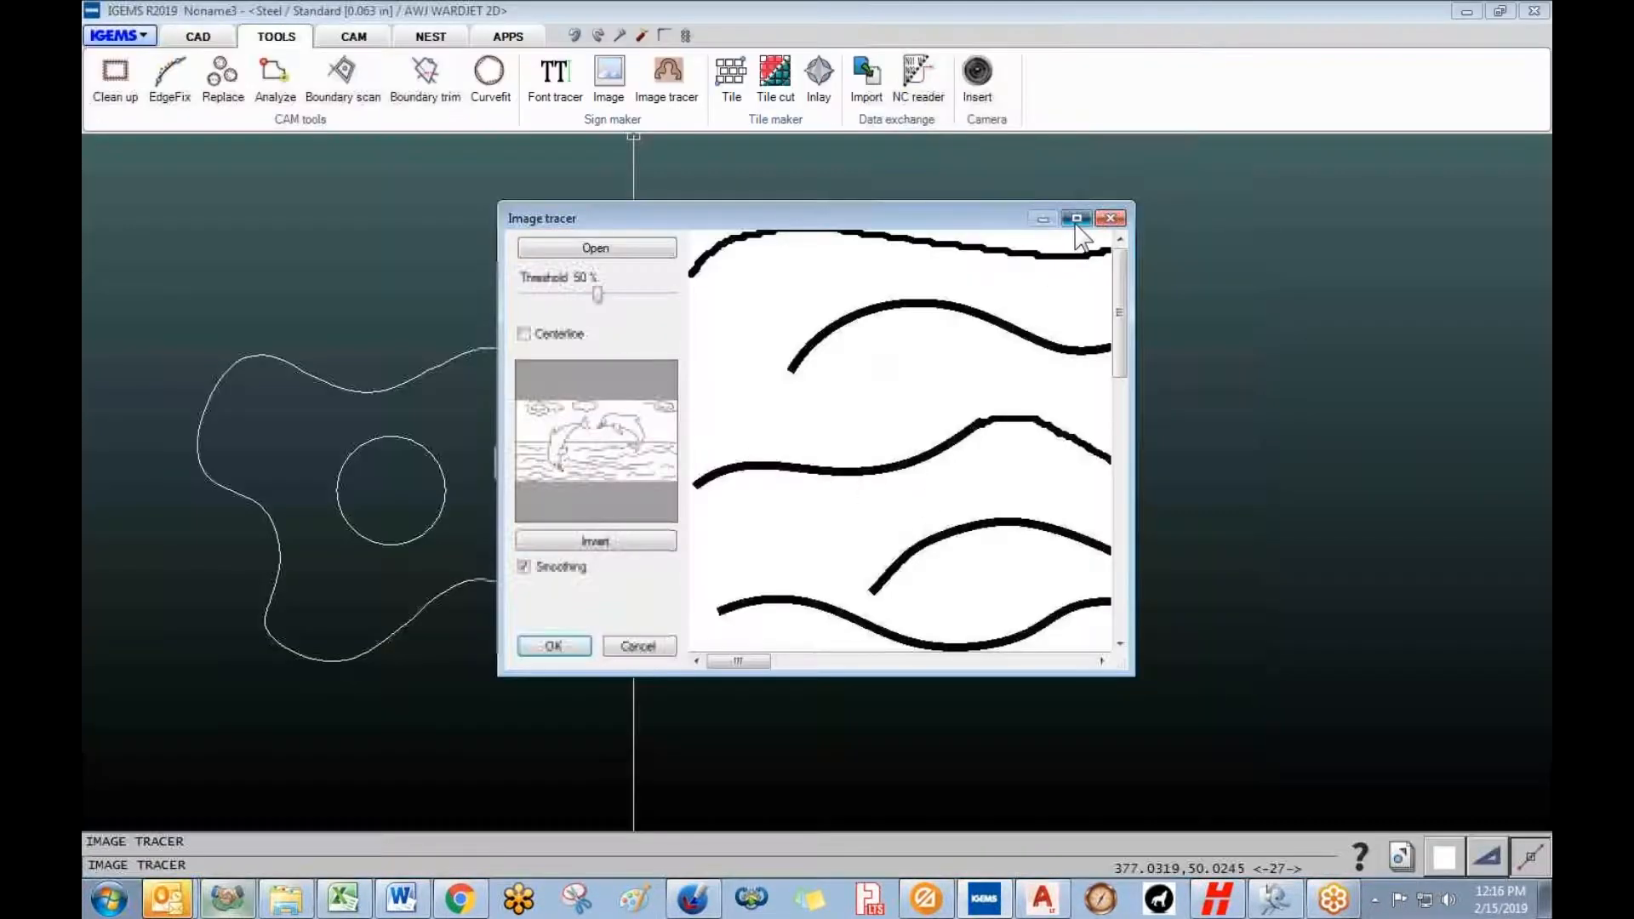
# - Invert the dolphin picture, trace it at 50% threshold with smoothing, and place the contours beside the wavy shape
pyautogui.click(1076, 220)
pyautogui.click(228, 334)
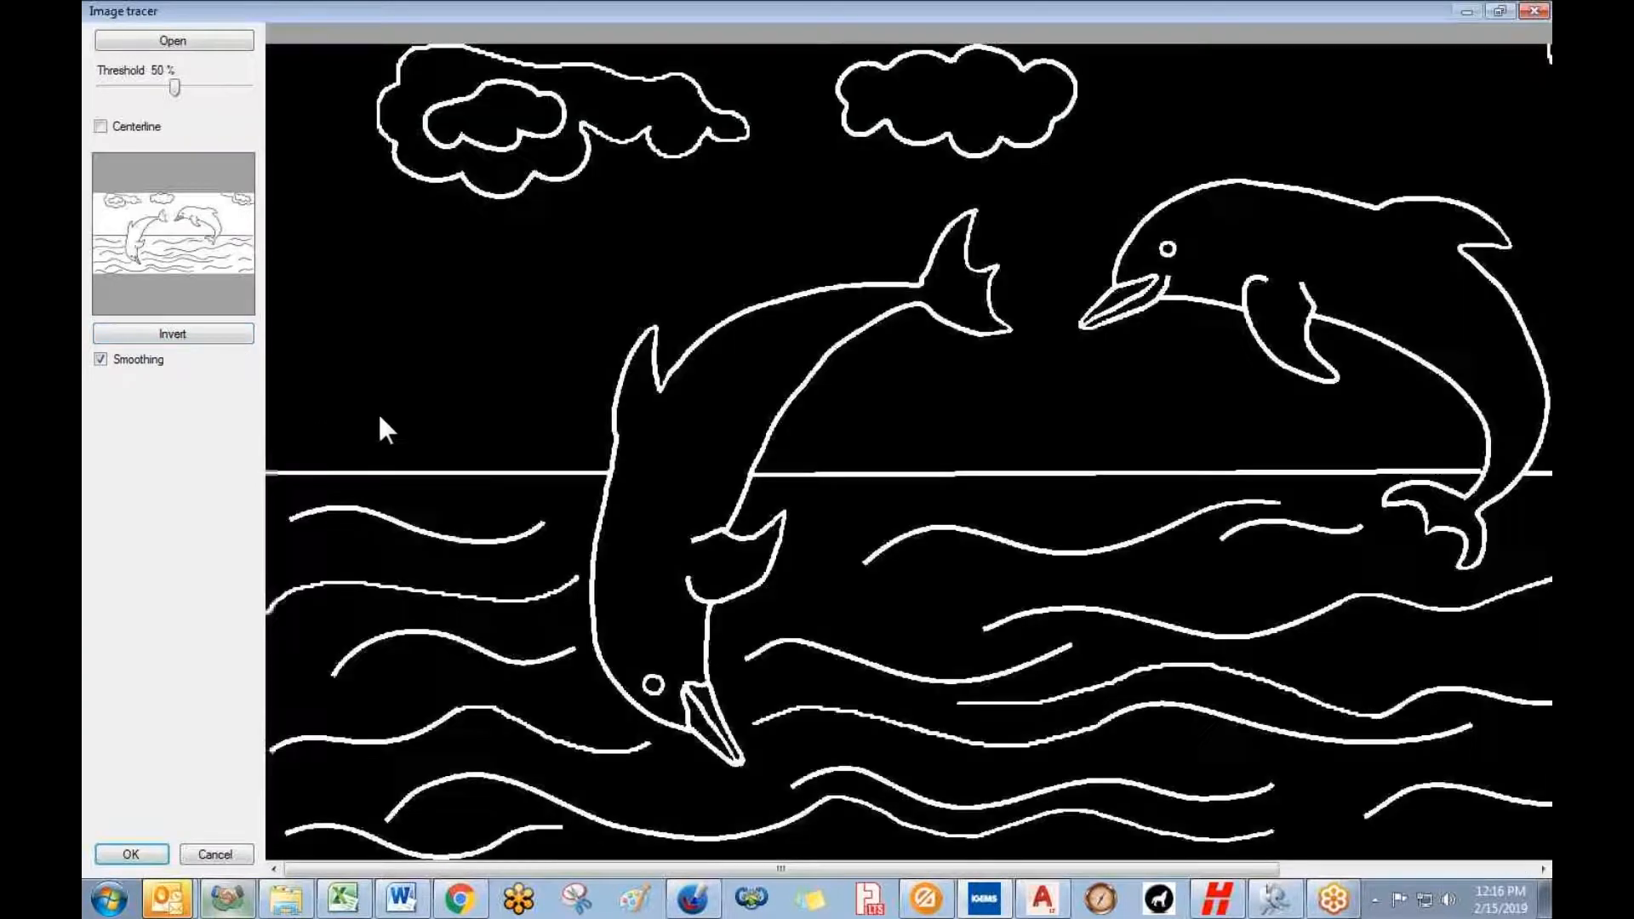
pyautogui.click(131, 855)
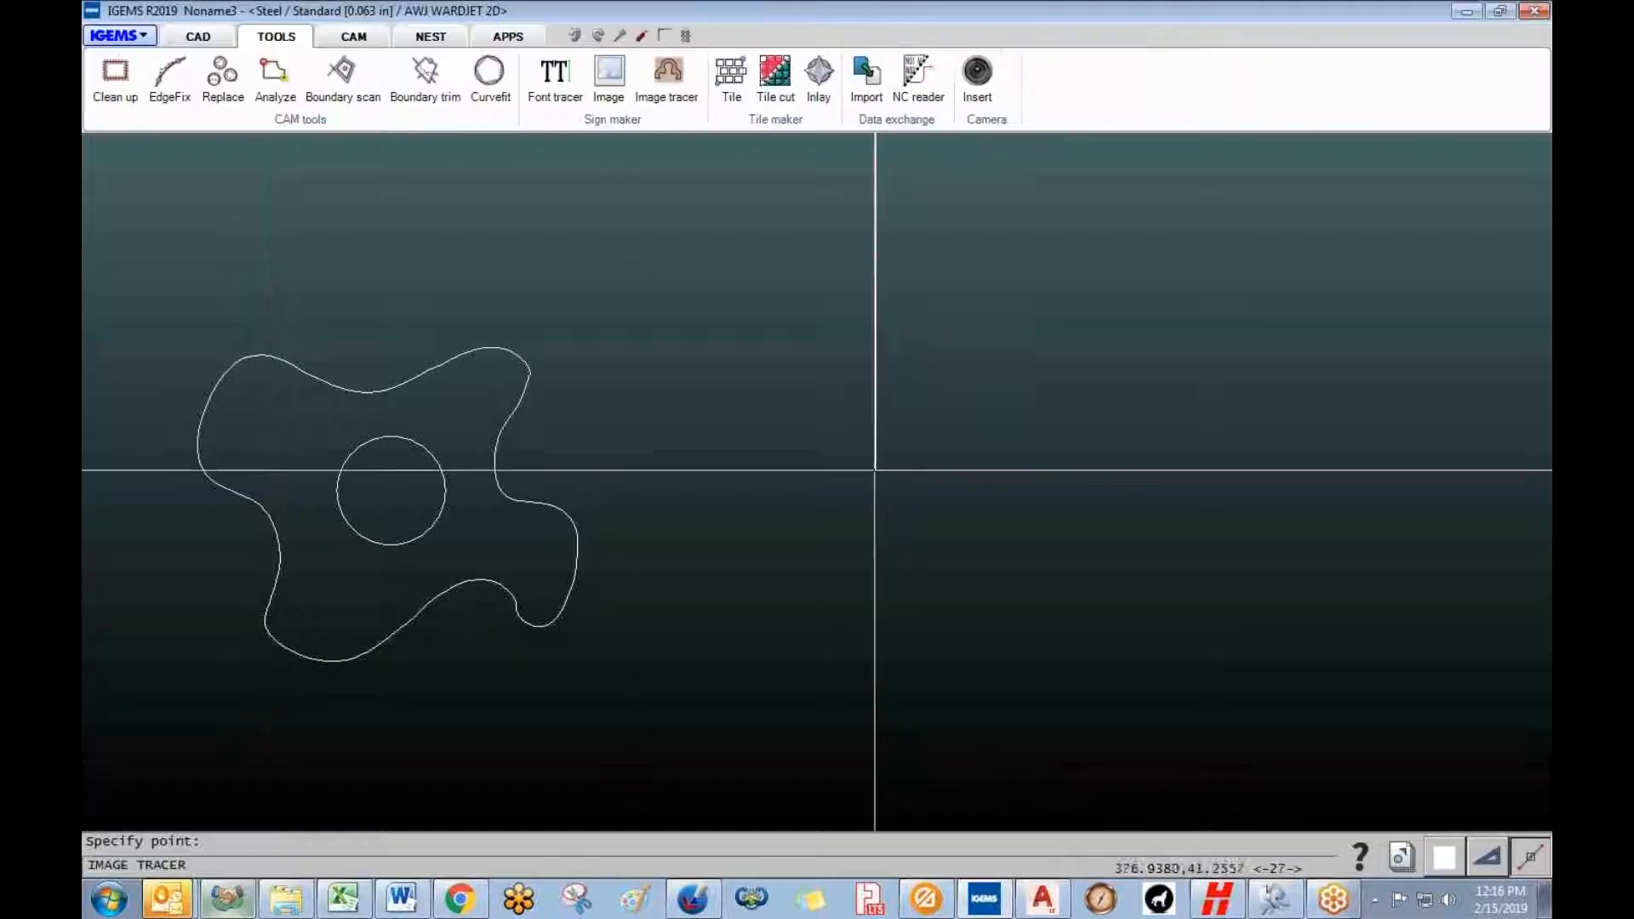
pyautogui.scroll(-3, 926, 572)
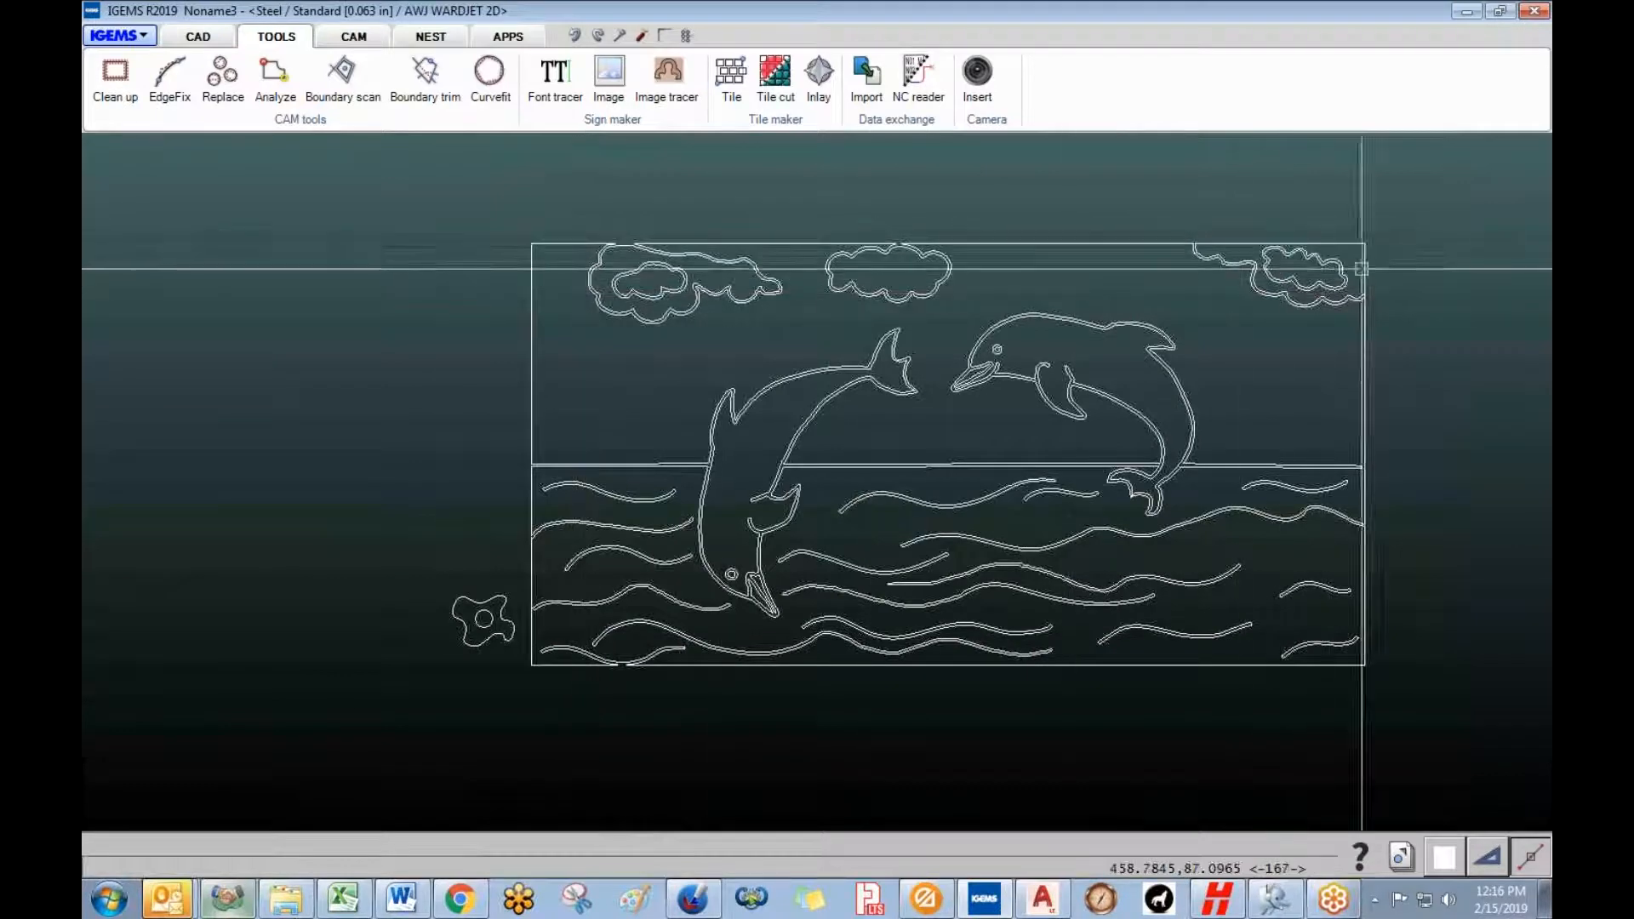
# - Add a poly joint of width .060 across the double contour at the large outer cloud's lower edge
pyautogui.scroll(3, 658, 246)
pyautogui.scroll(-5, 646, 237)
pyautogui.scroll(5, 501, 368)
pyautogui.scroll(-3, 432, 337)
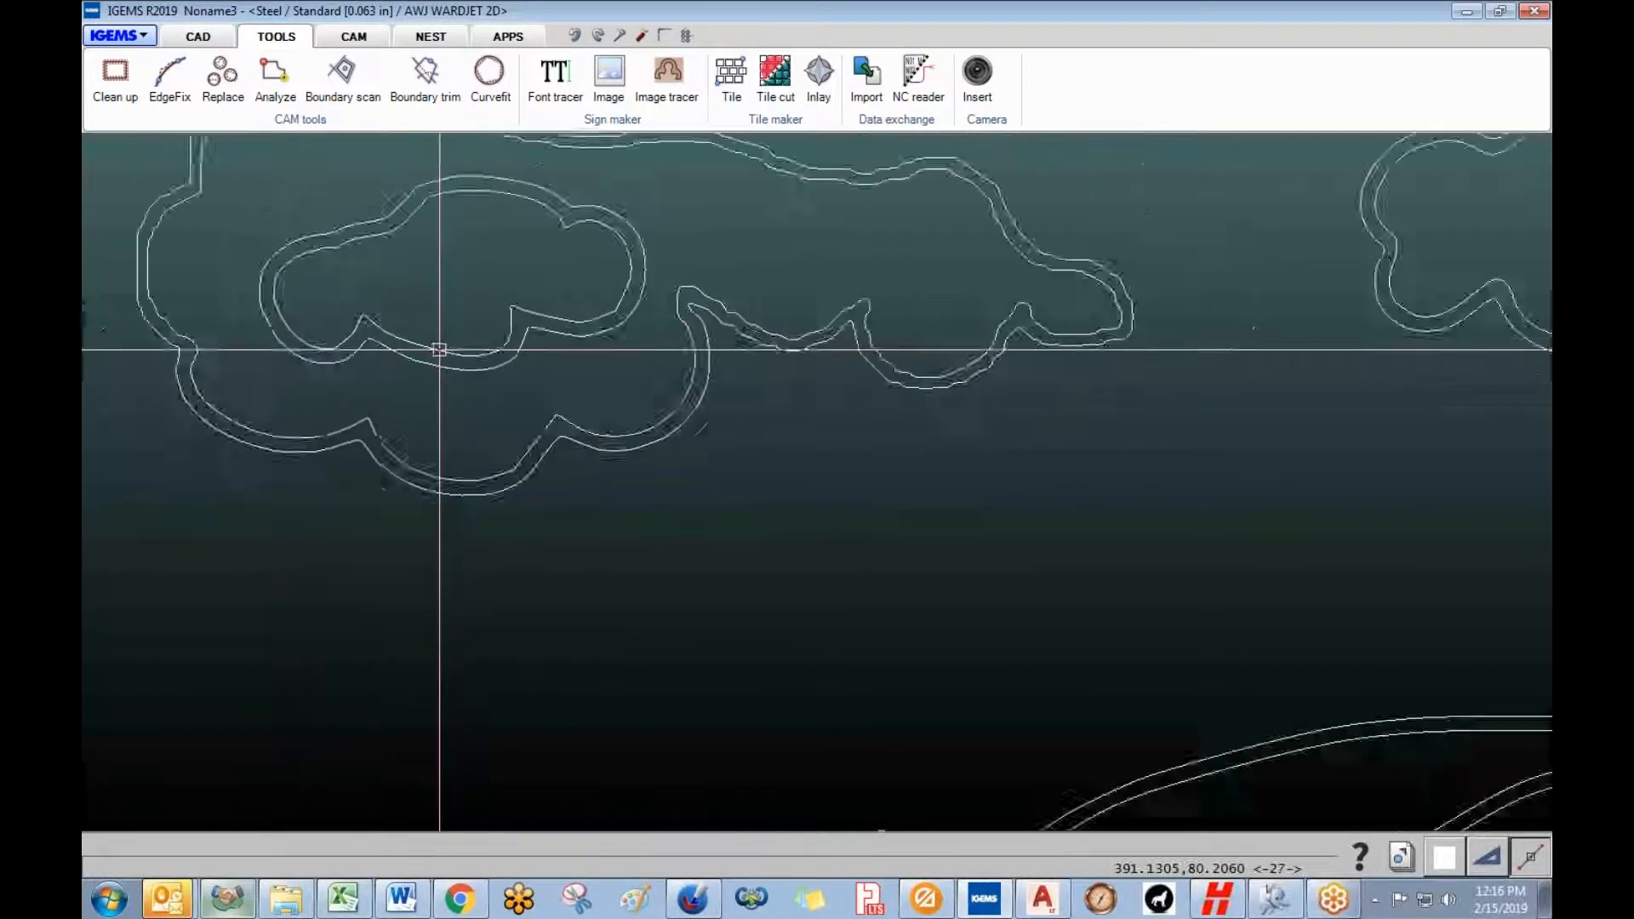
pyautogui.click(438, 273)
pyautogui.press('Escape')
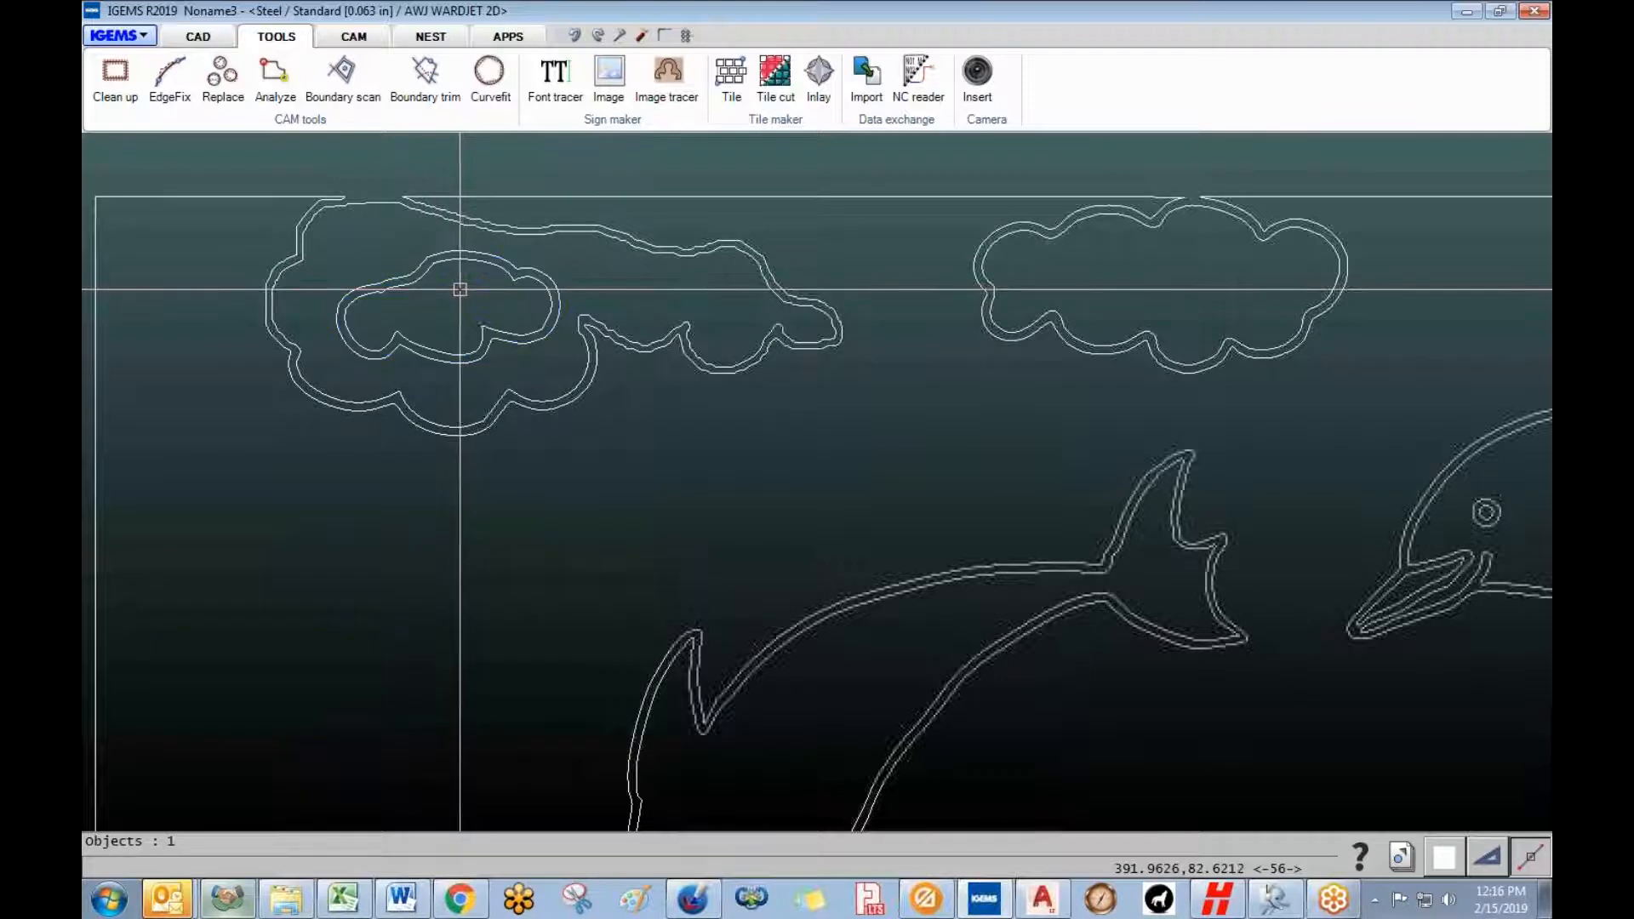
pyautogui.click(272, 120)
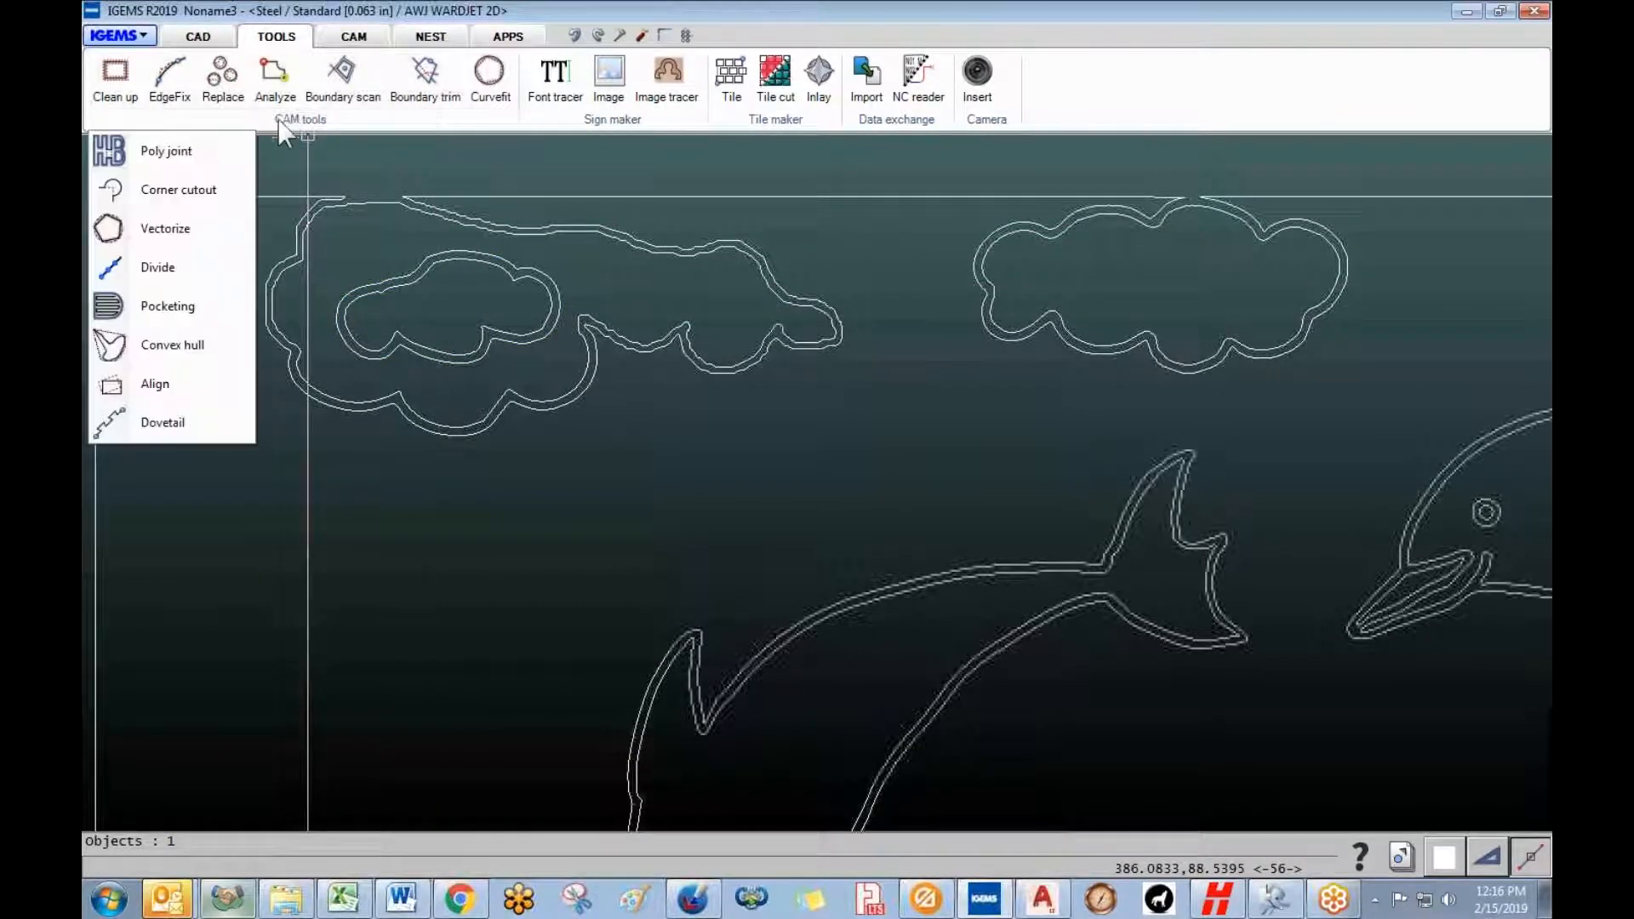
pyautogui.click(166, 151)
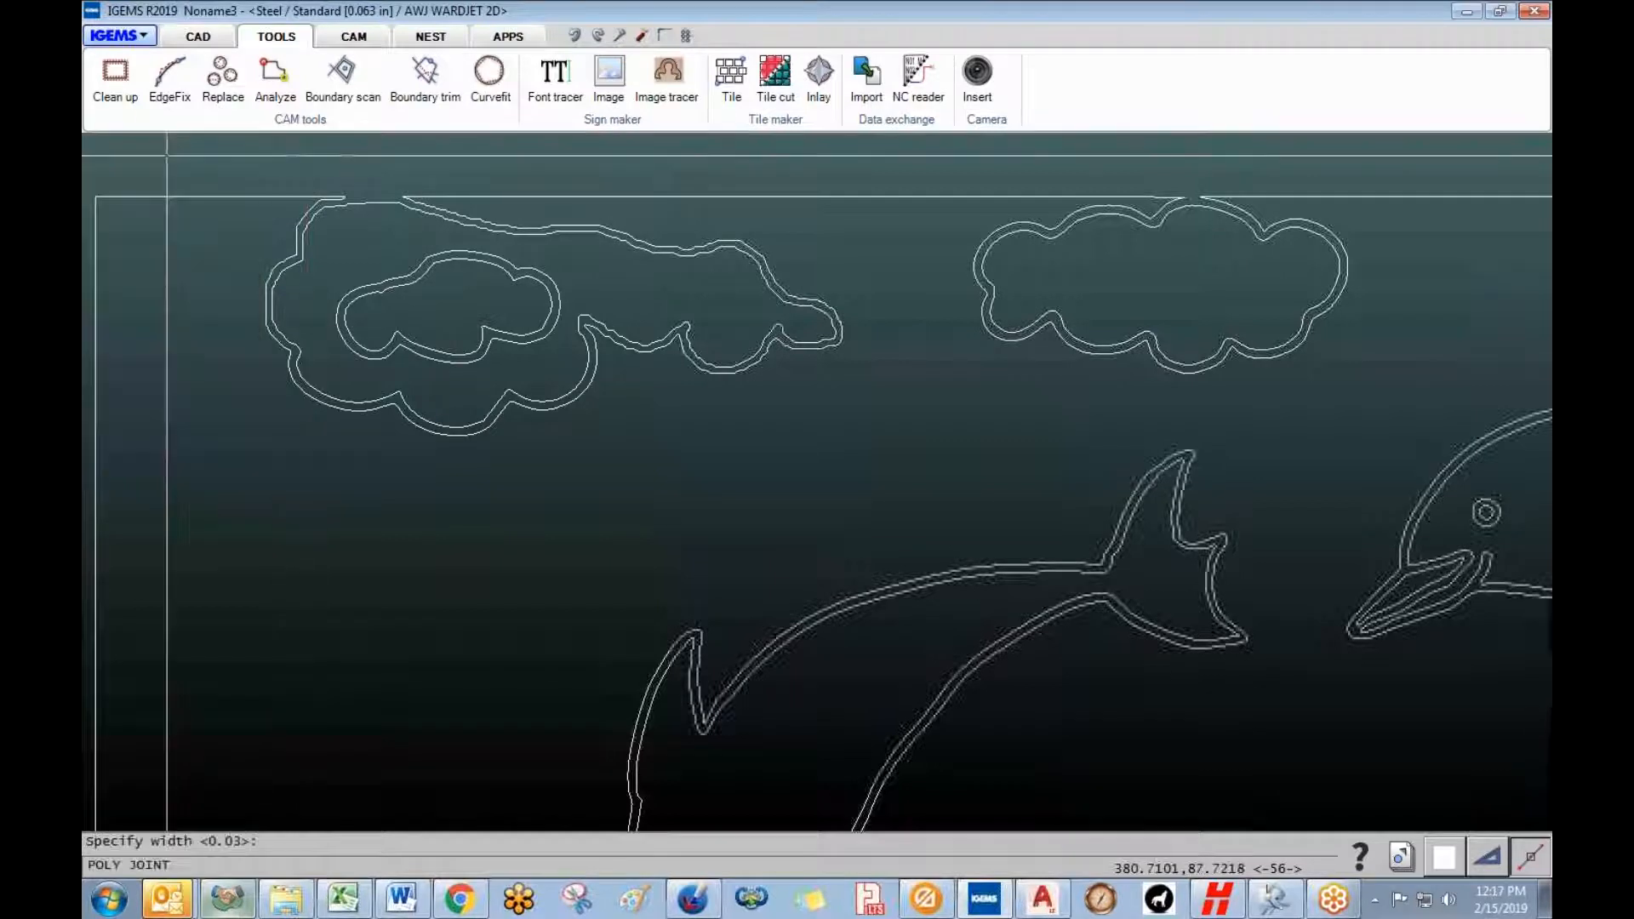
pyautogui.write('.060')
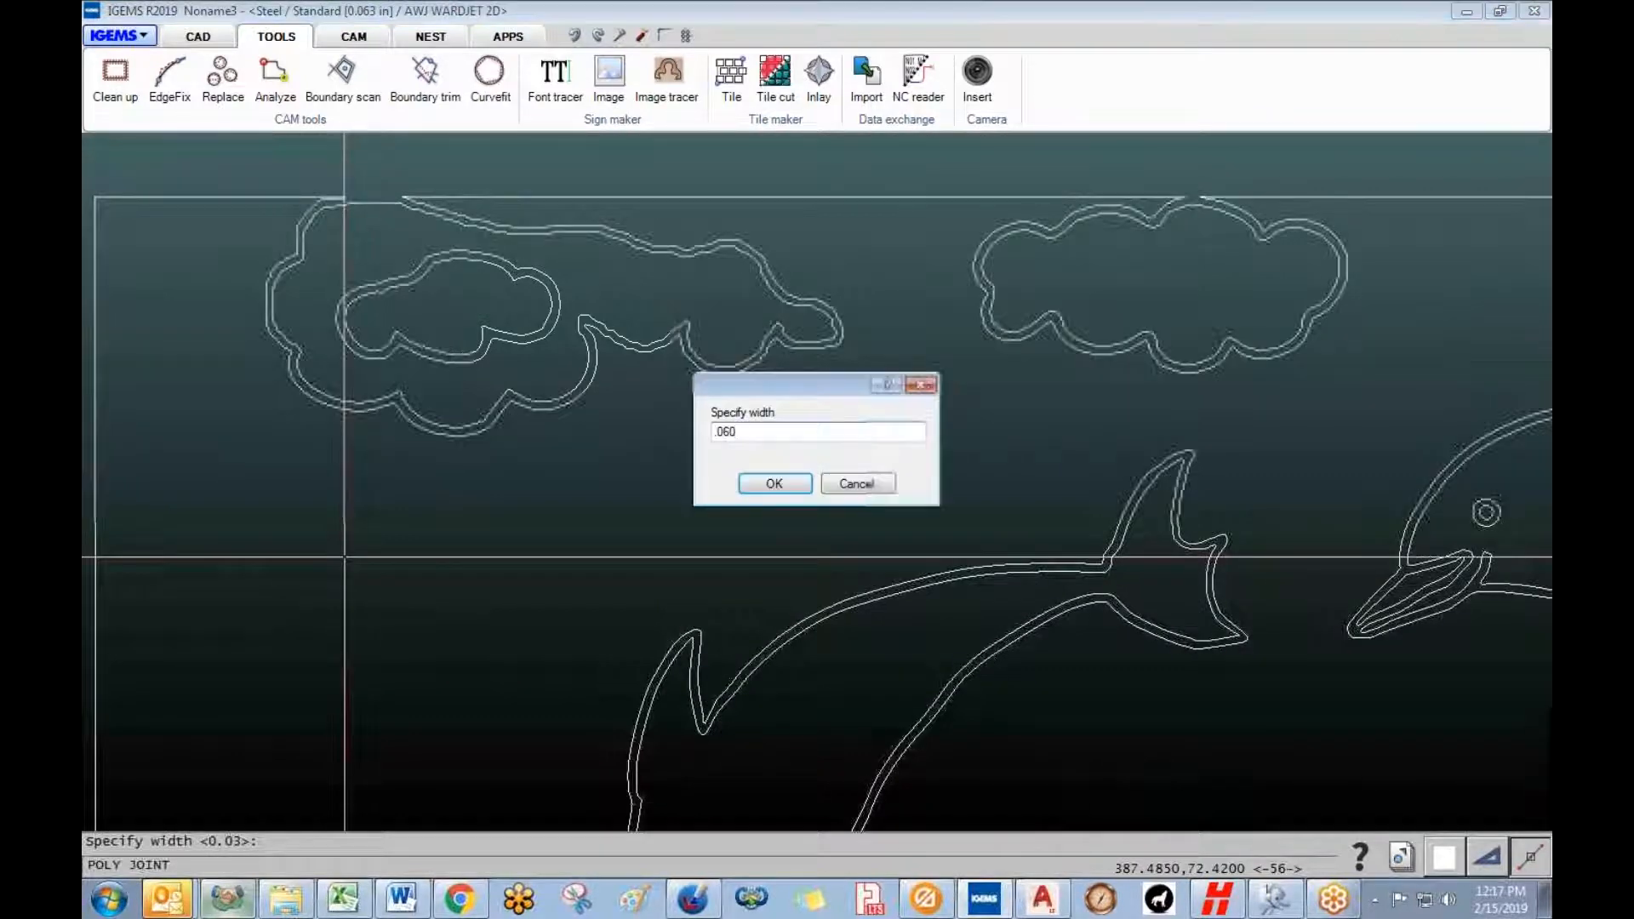
pyautogui.press('Return')
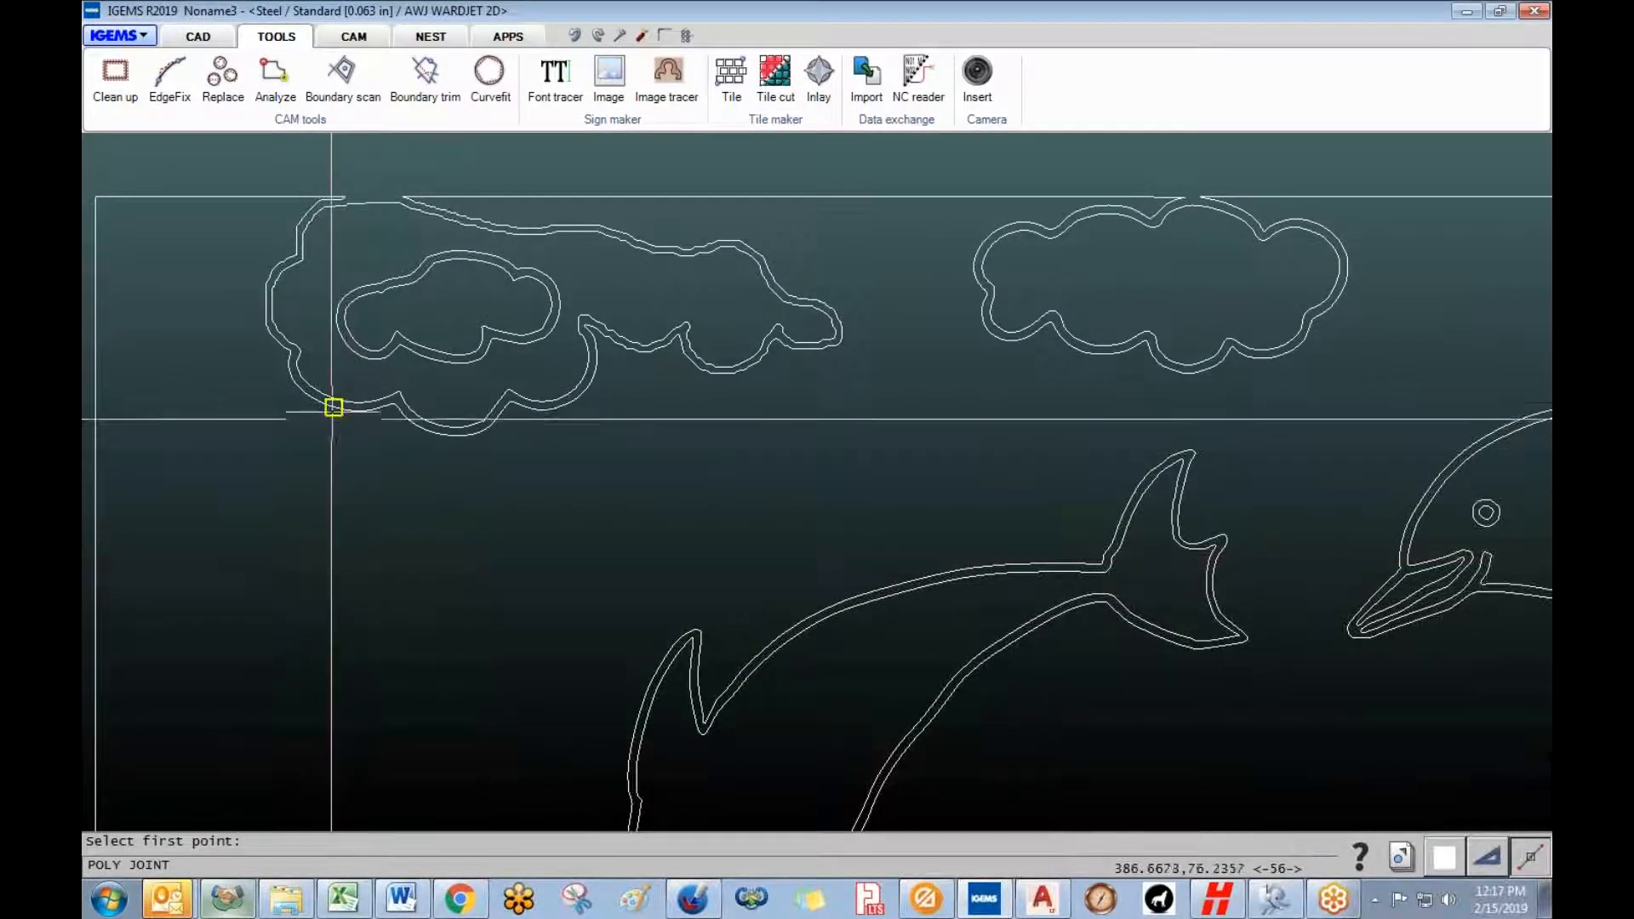
pyautogui.scroll(3, 310, 401)
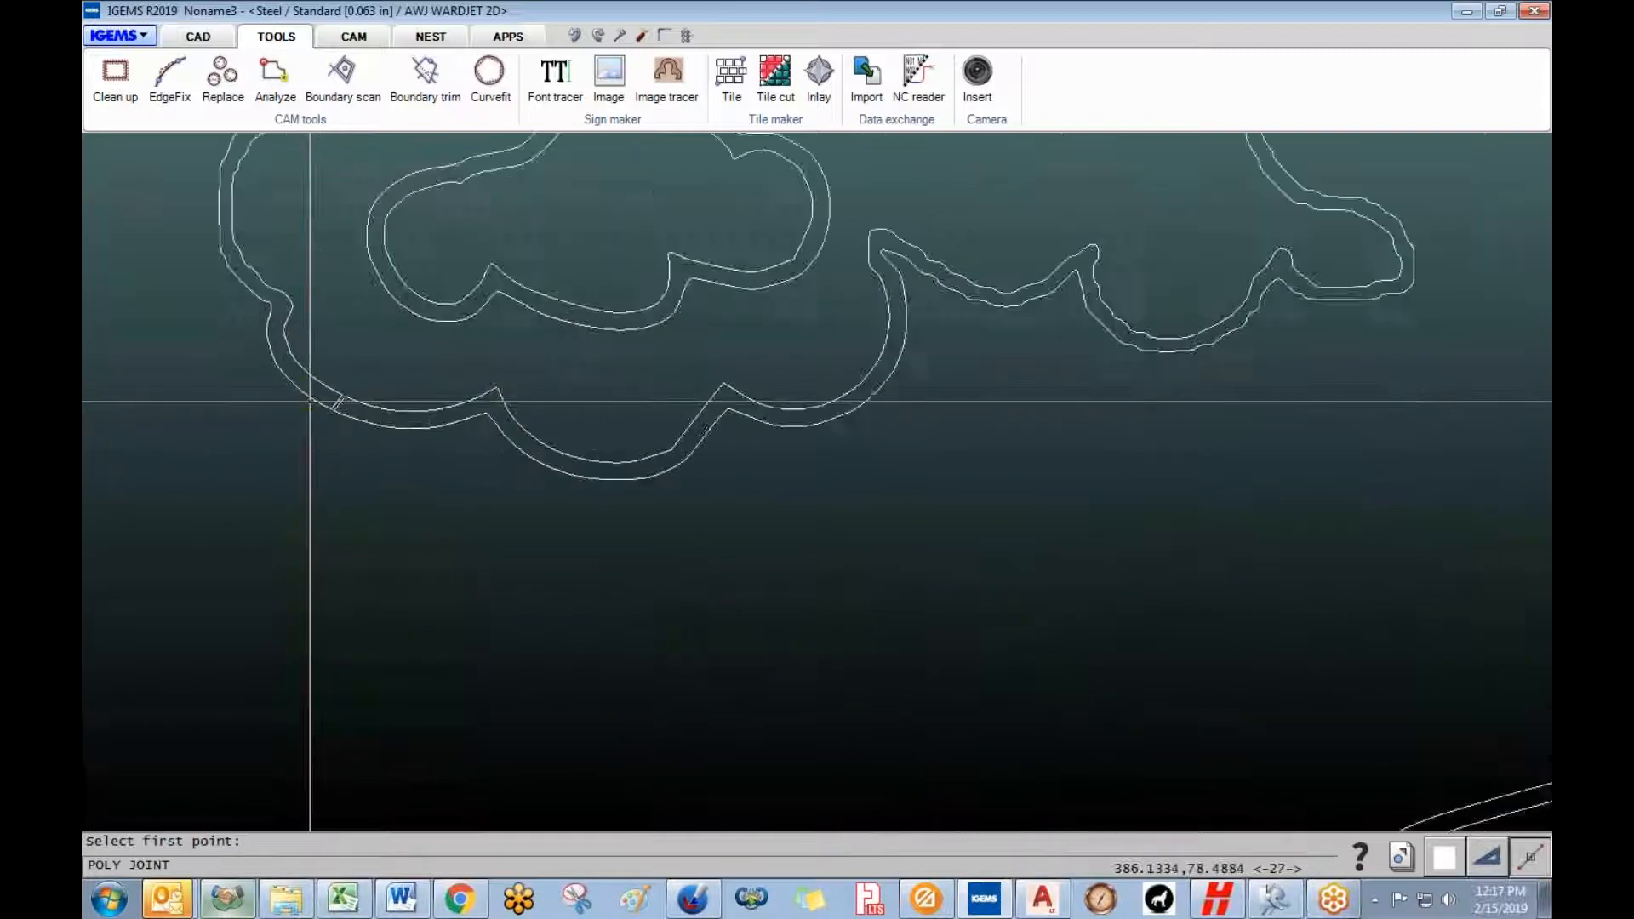
# - Add two more poly joints across the small inner cloud's double contour, one on its lower edge and one on its upper edge
pyautogui.scroll(-4, 540, 540)
pyautogui.scroll(-3, 527, 486)
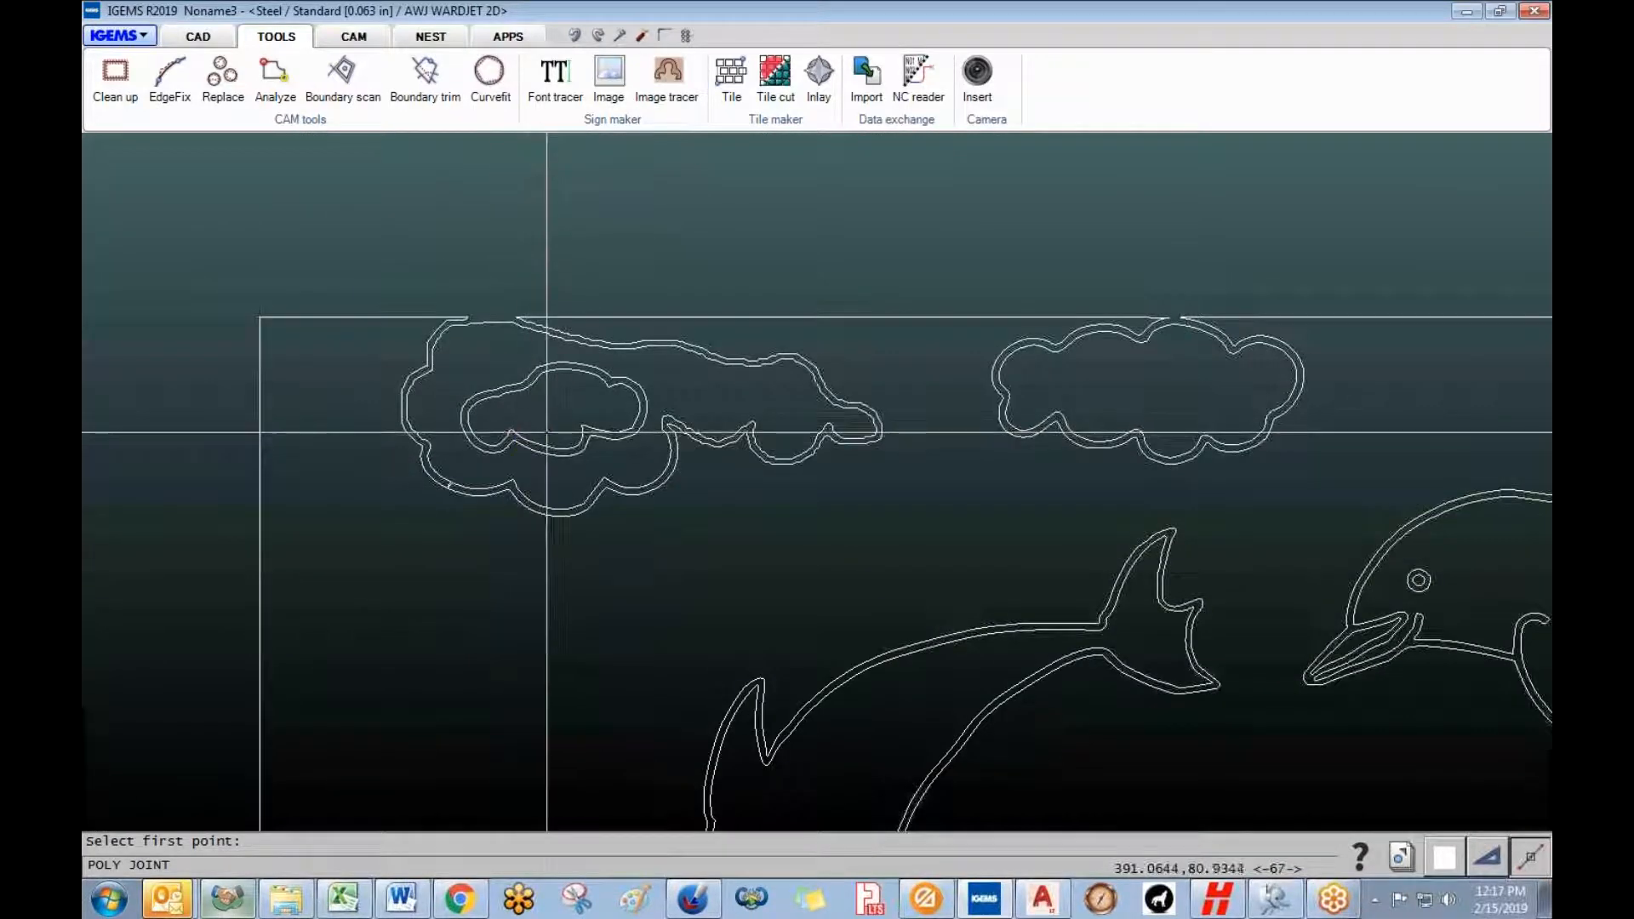
pyautogui.scroll(4, 582, 429)
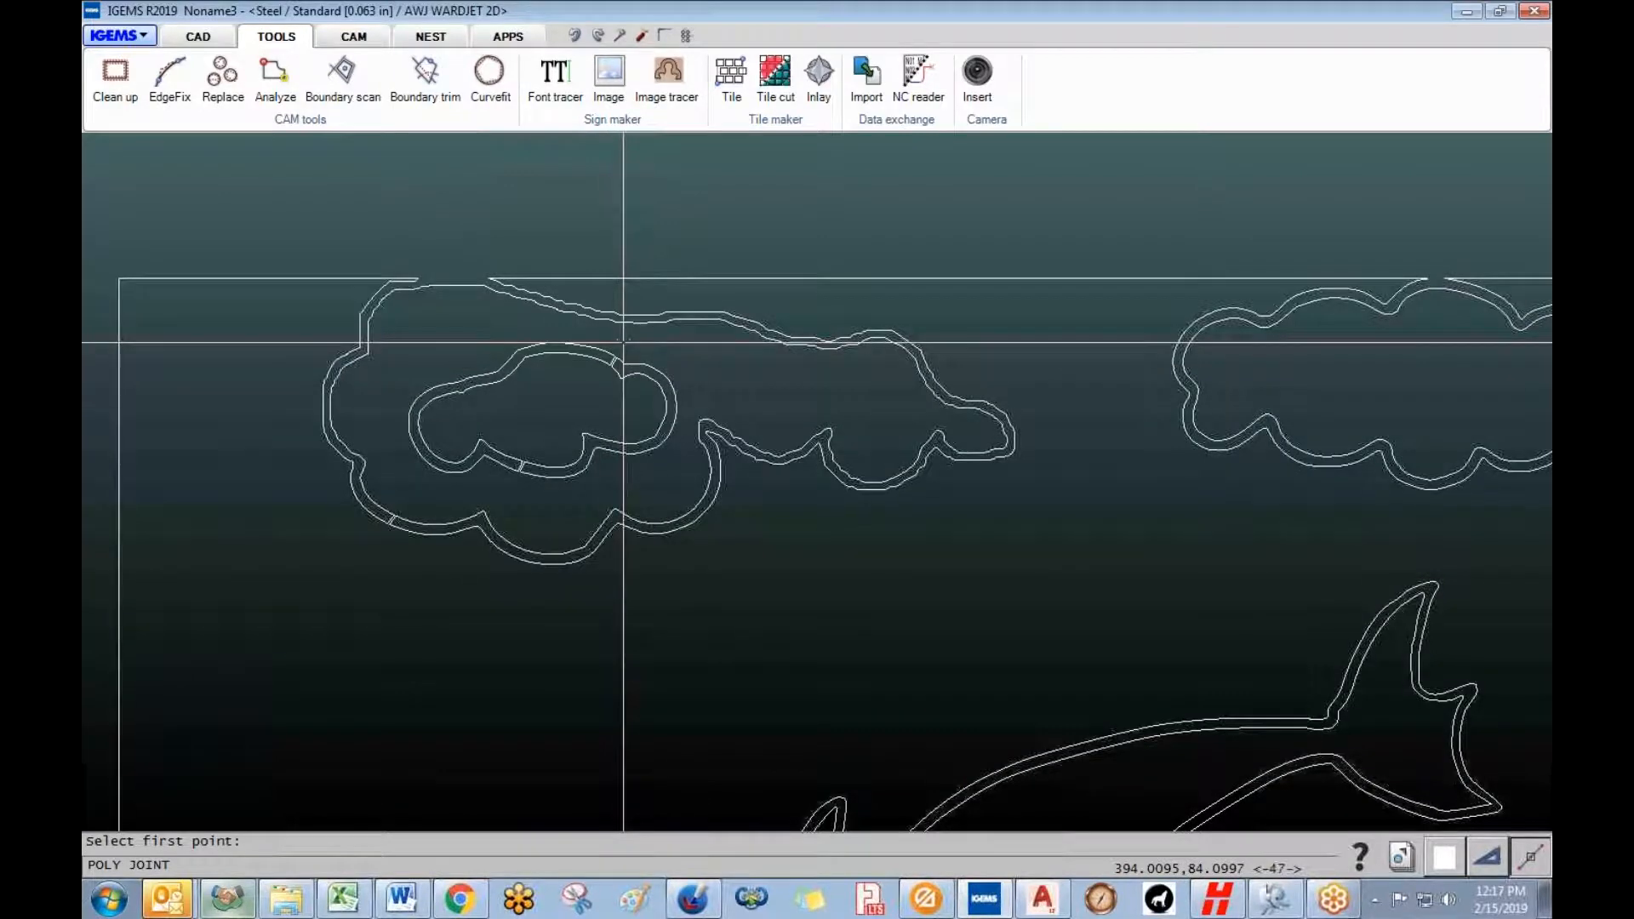
# - Load the picture shield.png into the Image Tracer
pyautogui.scroll(-4, 624, 342)
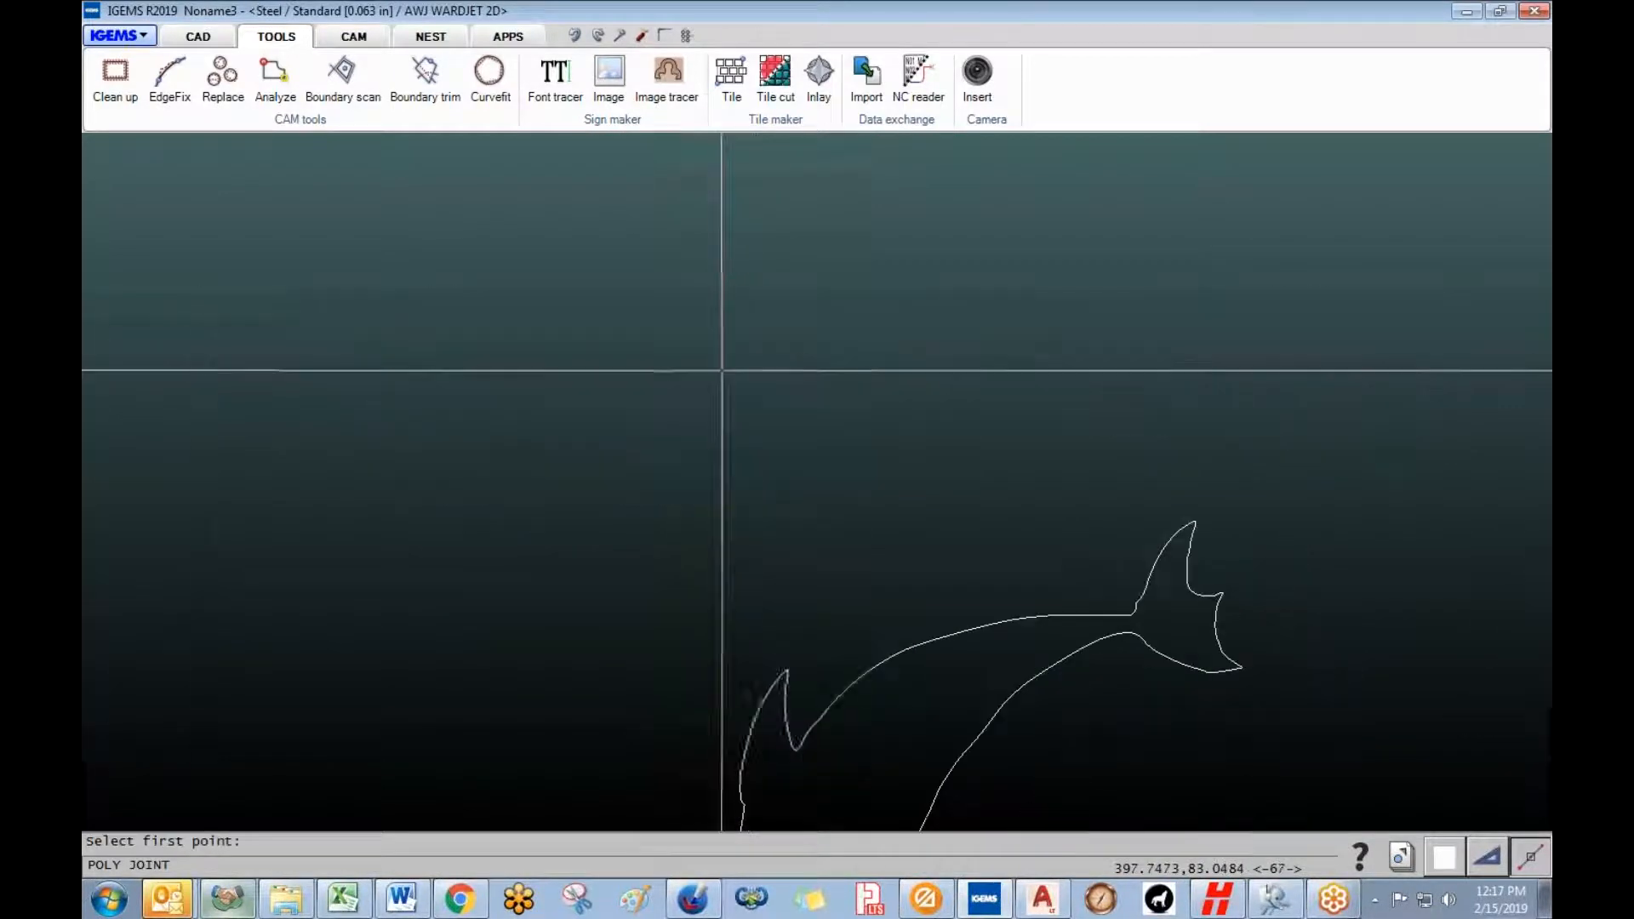
pyautogui.scroll(-2, 630, 322)
pyautogui.scroll(-2, 722, 522)
pyautogui.moveTo(686, 517); pyautogui.dragTo(558, 455, button='middle')
pyautogui.click(666, 77)
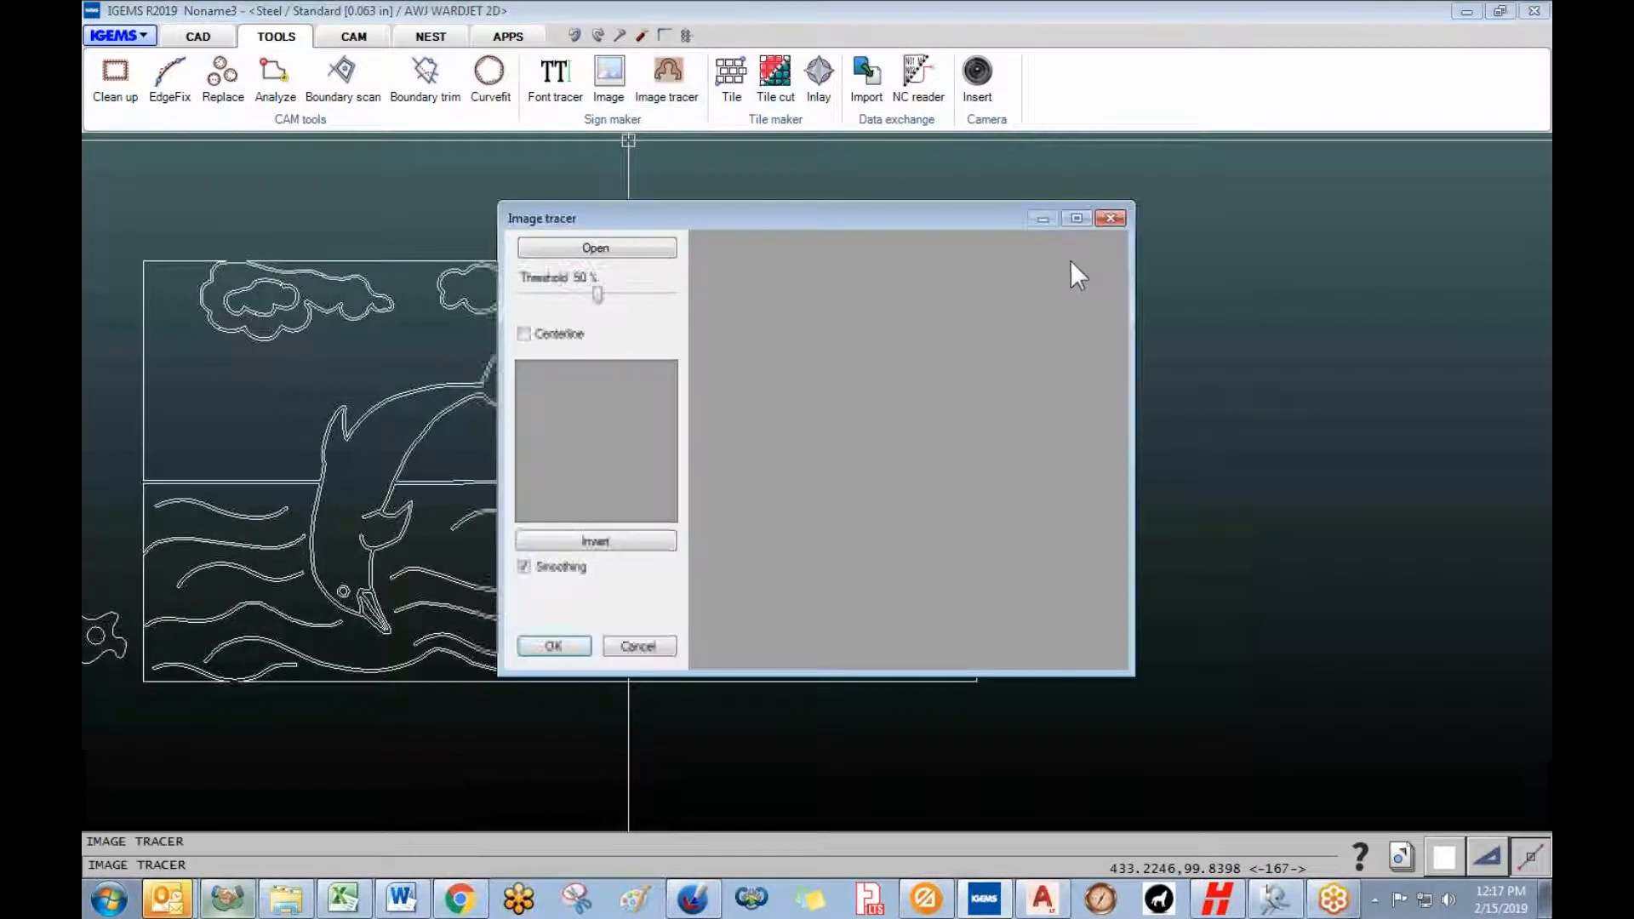
pyautogui.click(614, 249)
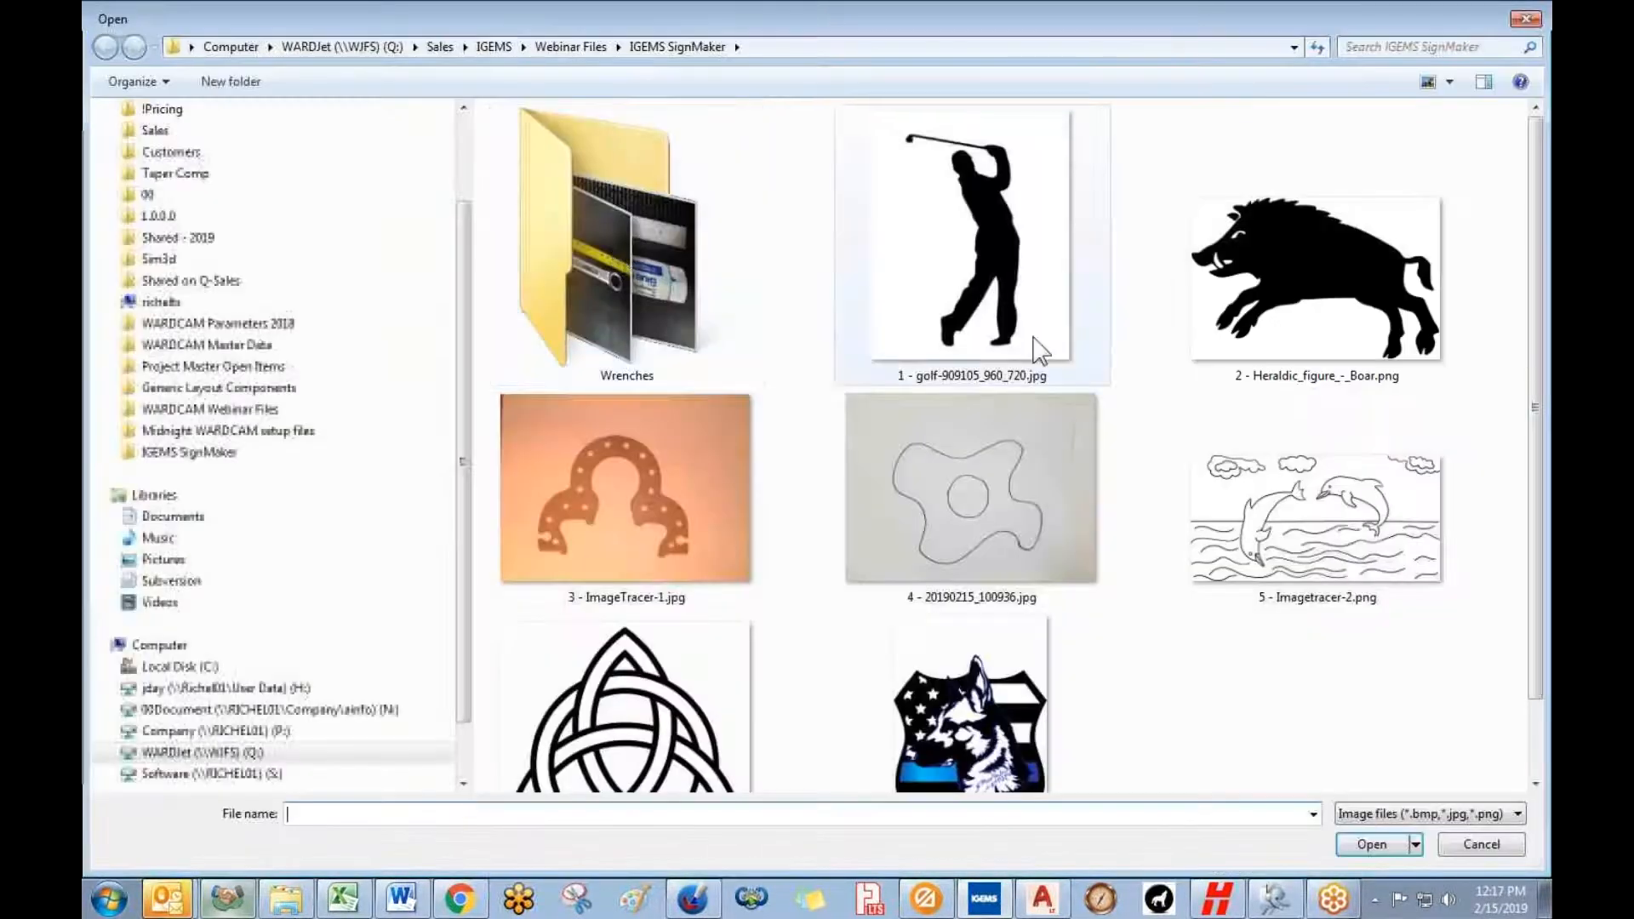
pyautogui.moveTo(1538, 459); pyautogui.dragTo(1539, 588)
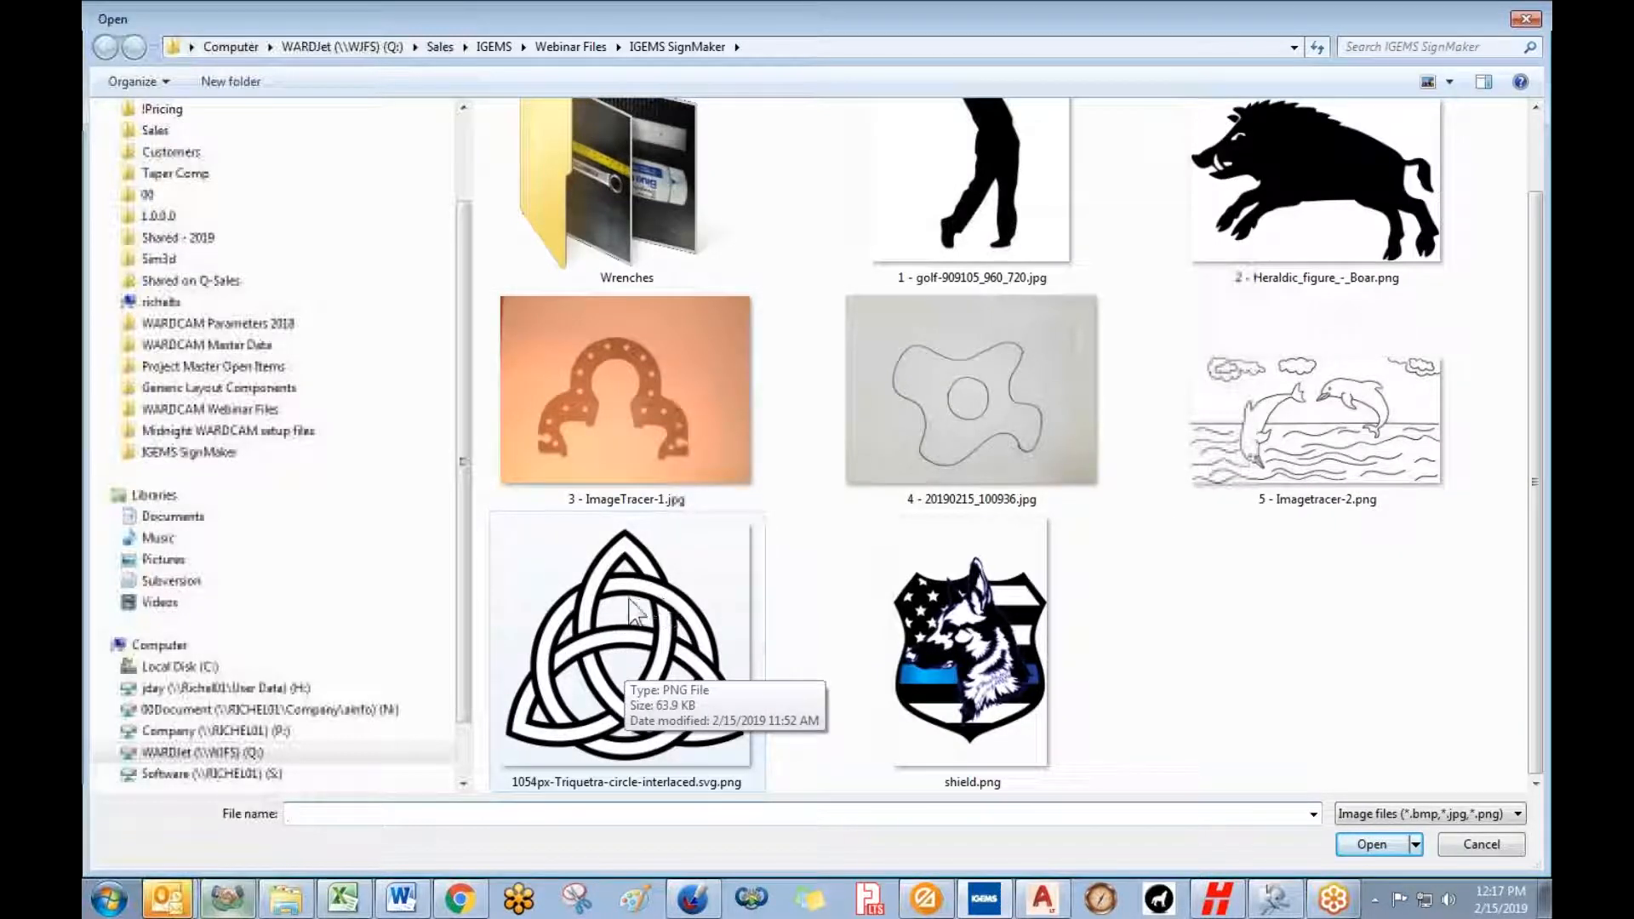
pyautogui.click(947, 685)
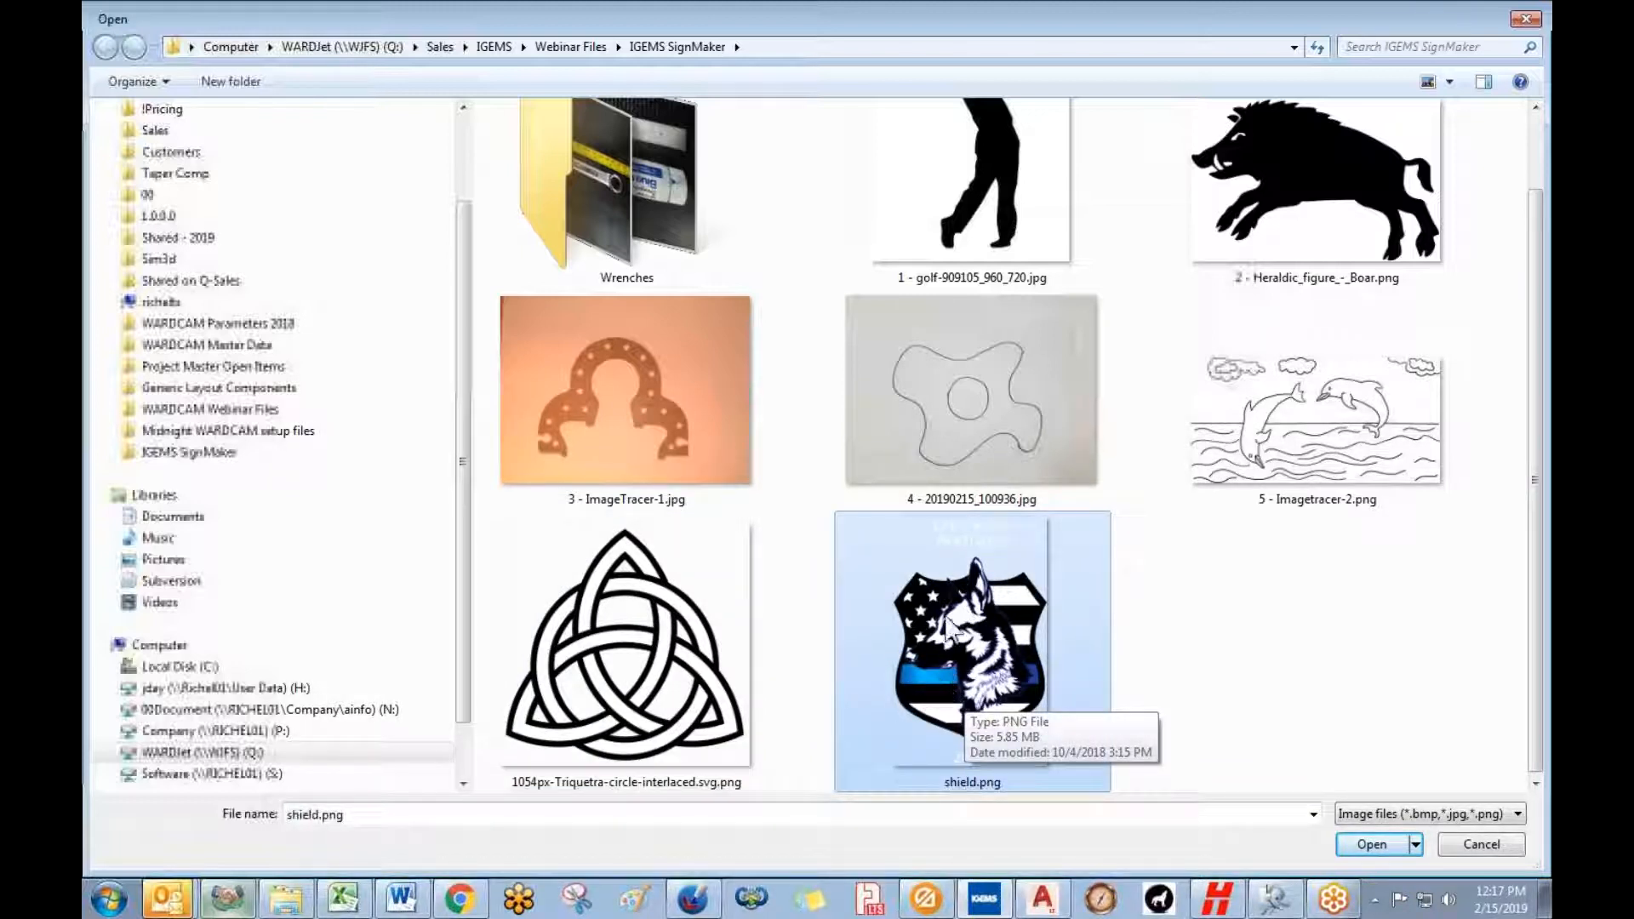
pyautogui.click(1372, 844)
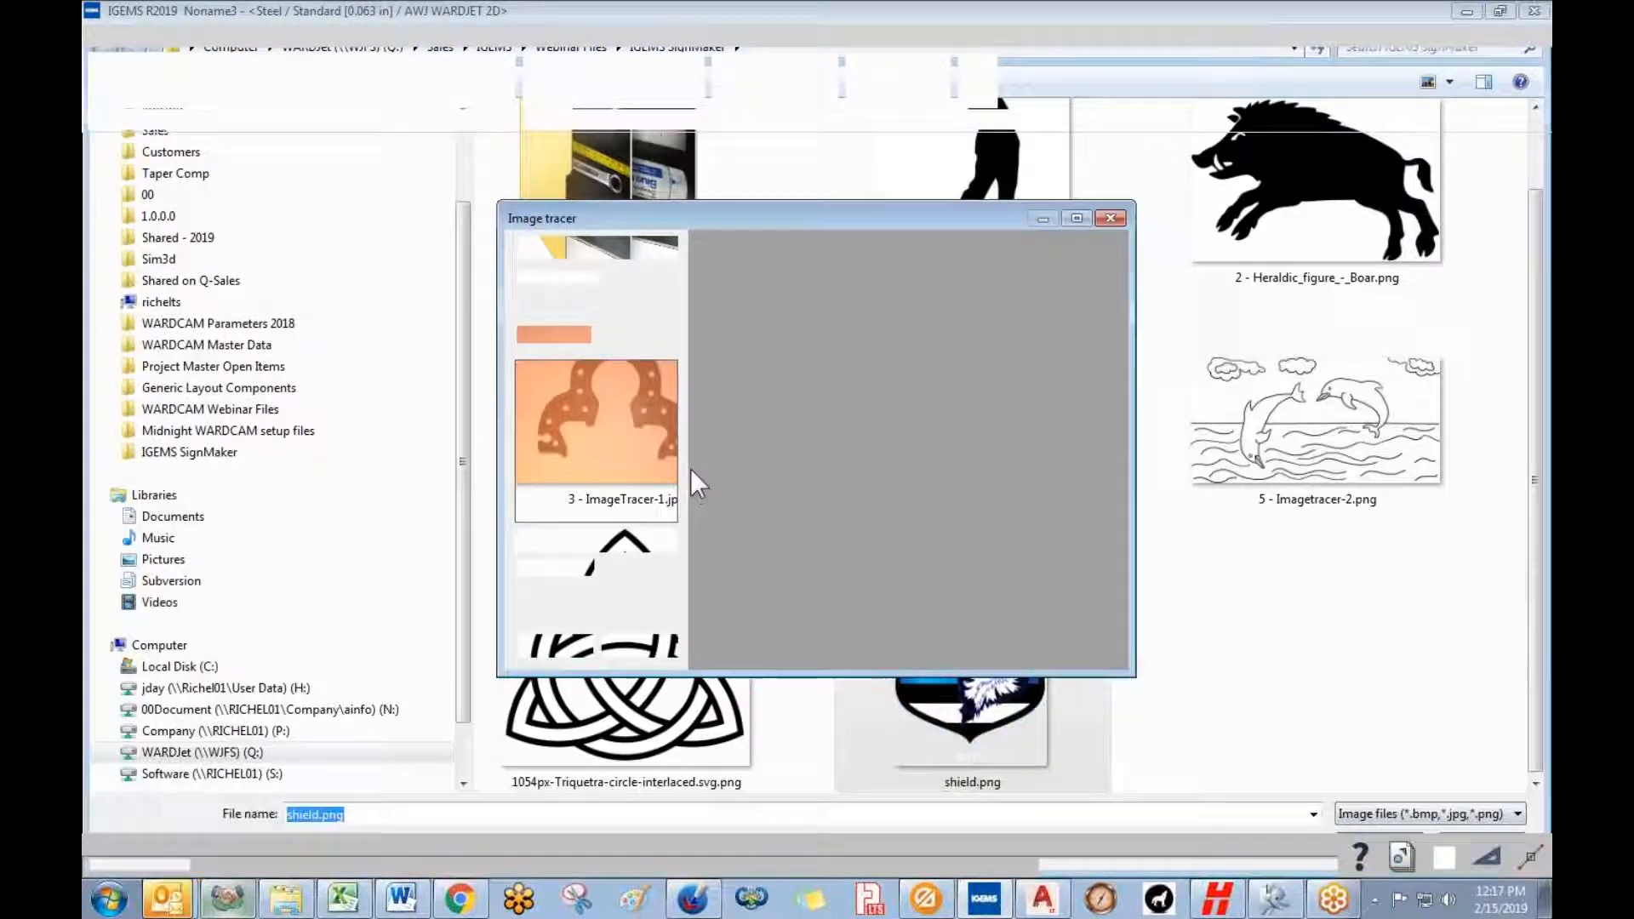
# - Enlarge the tracing preview and set the shield picture's threshold to 24%
pyautogui.click(1076, 218)
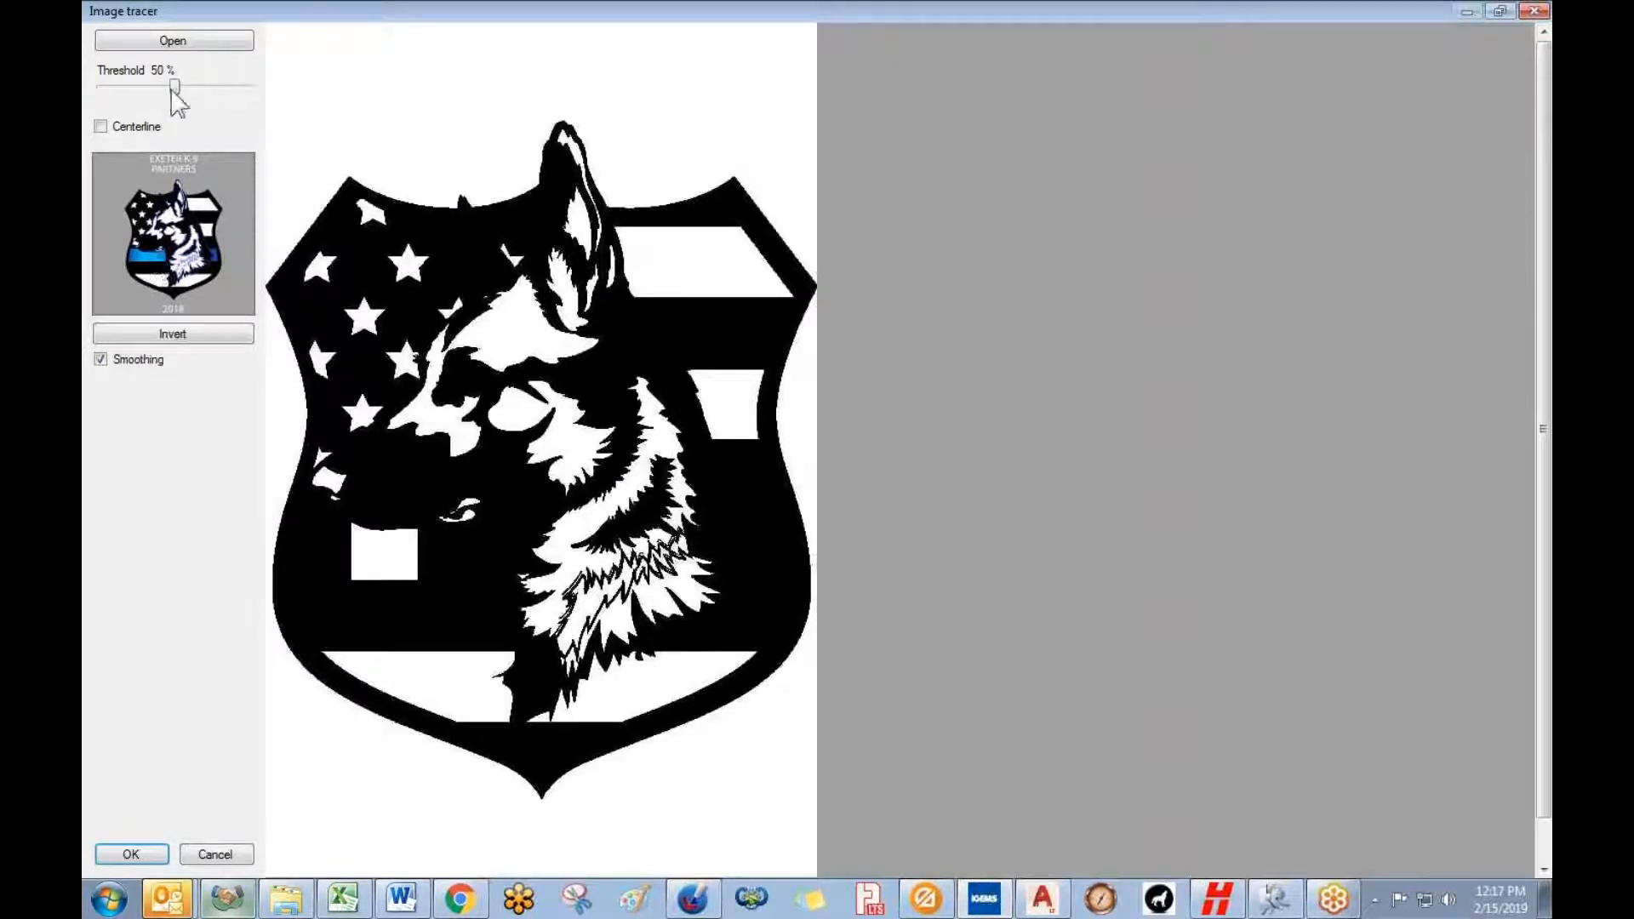
pyautogui.moveTo(140, 89); pyautogui.dragTo(135, 87)
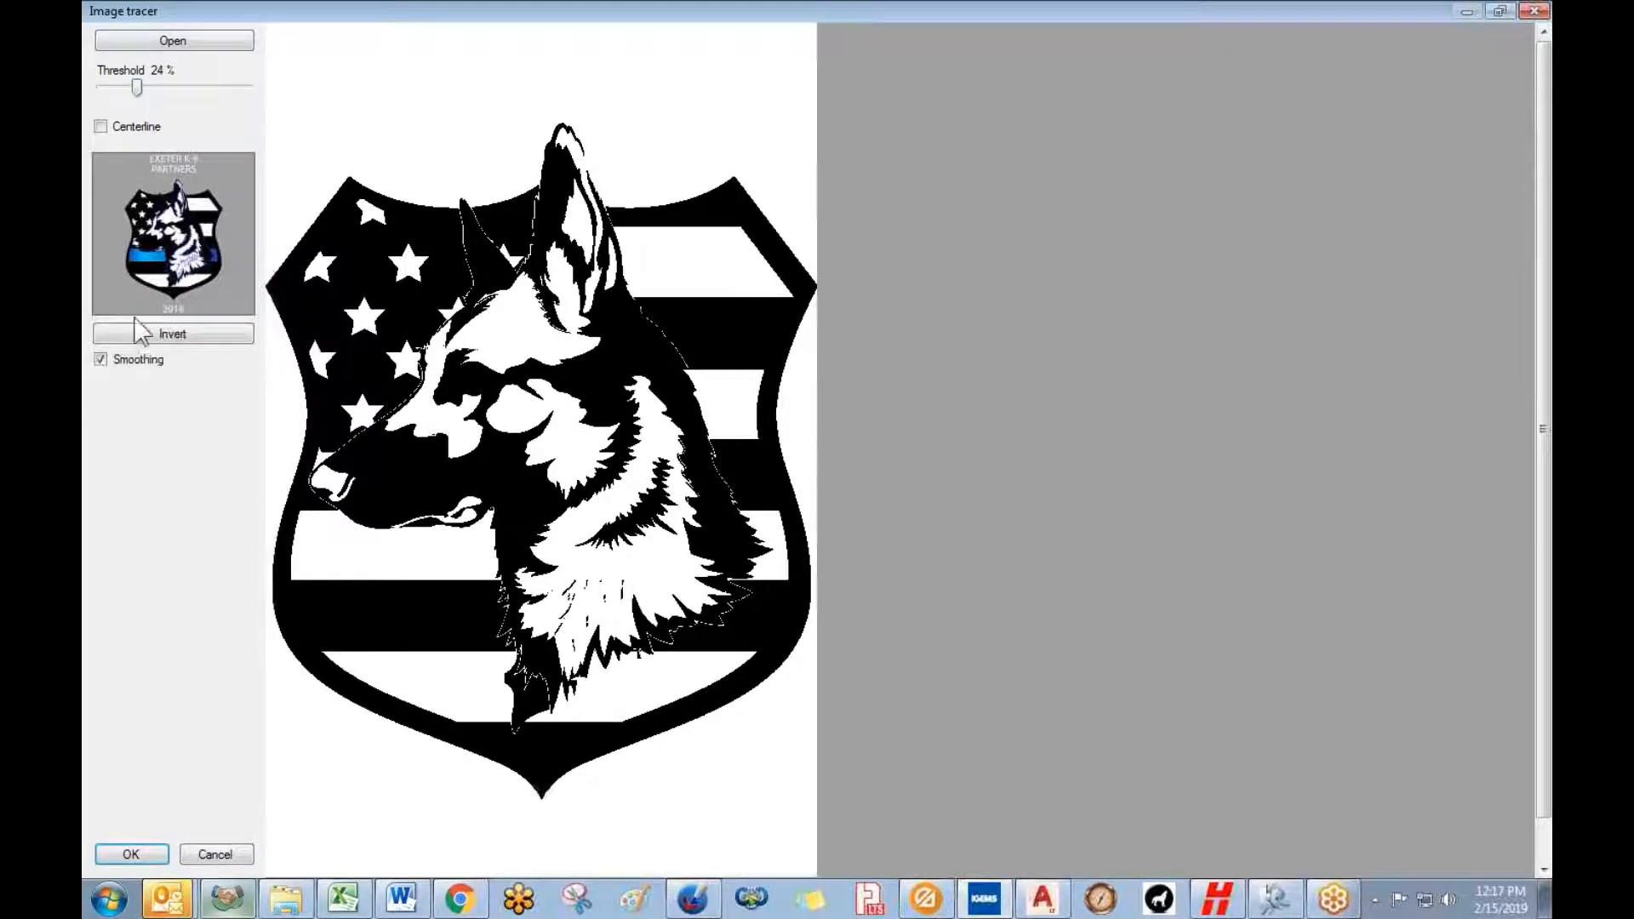
# - Accept the shield tracing and place the traced contours beside the dolphin picture
pyautogui.click(131, 855)
pyautogui.scroll(-3, 1026, 713)
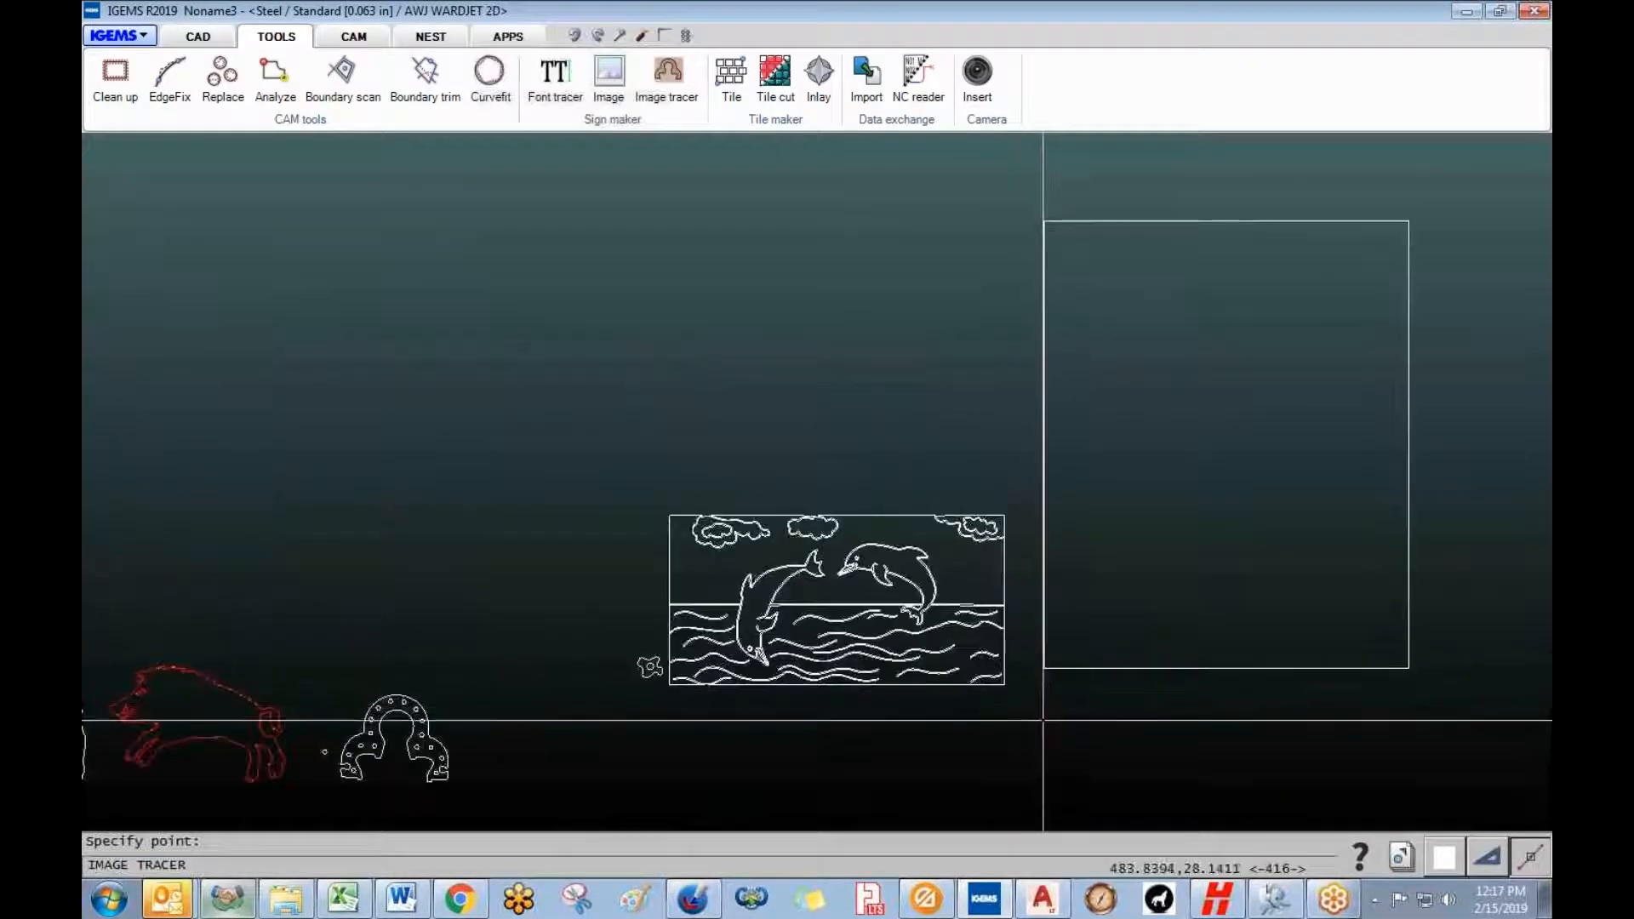
pyautogui.scroll(5, 1021, 747)
pyautogui.scroll(-4, 1167, 561)
pyautogui.scroll(2, 673, 211)
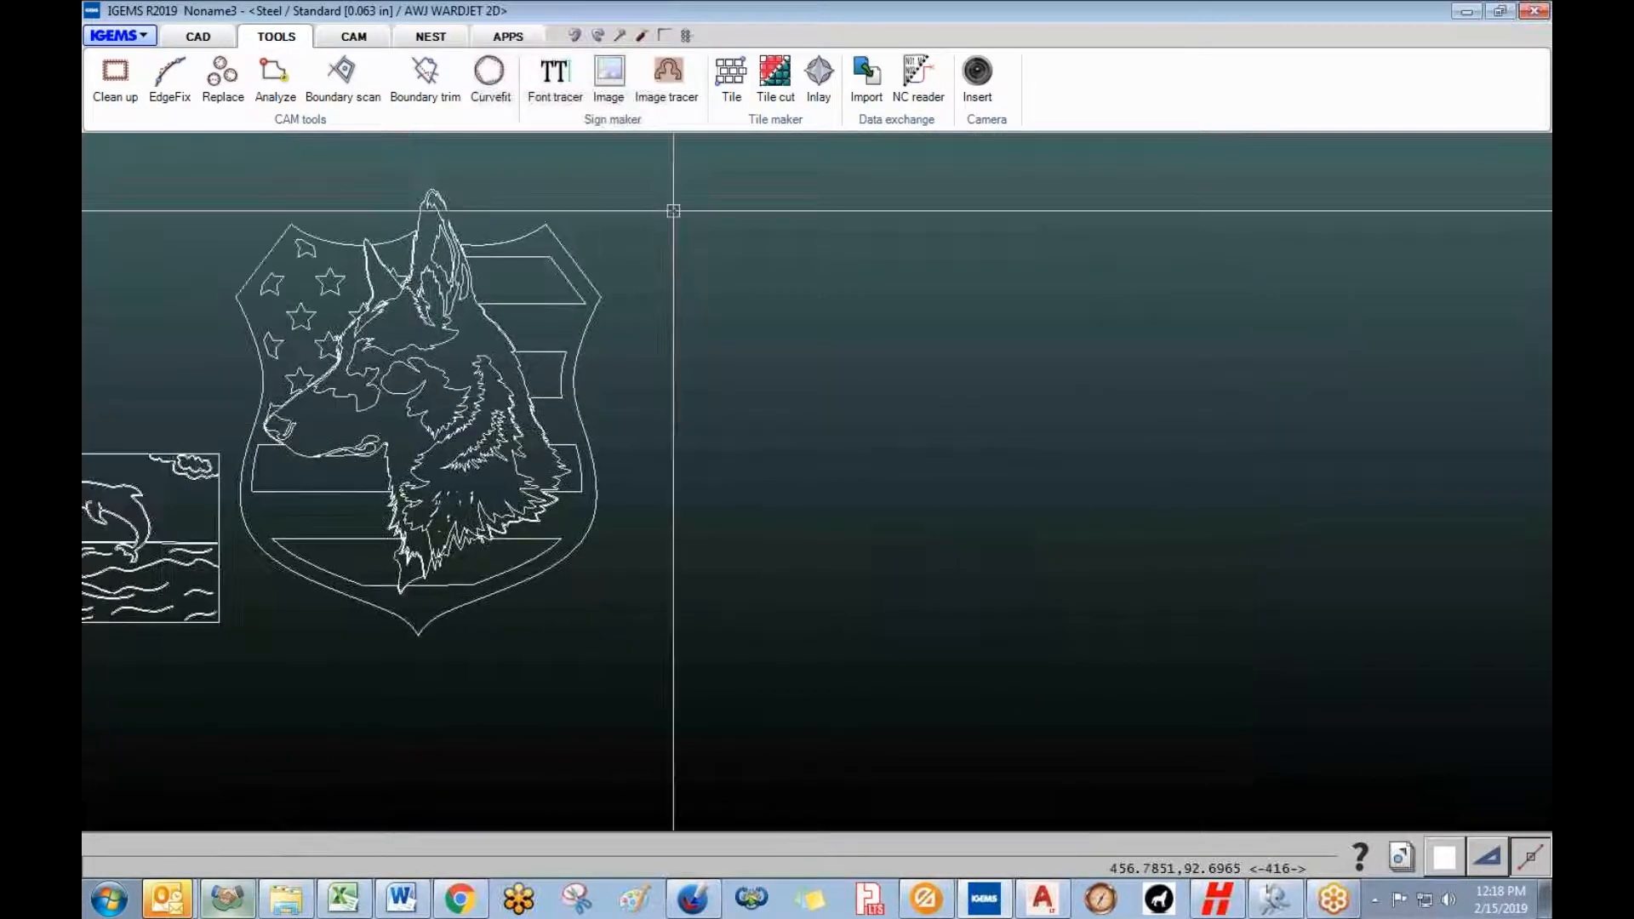
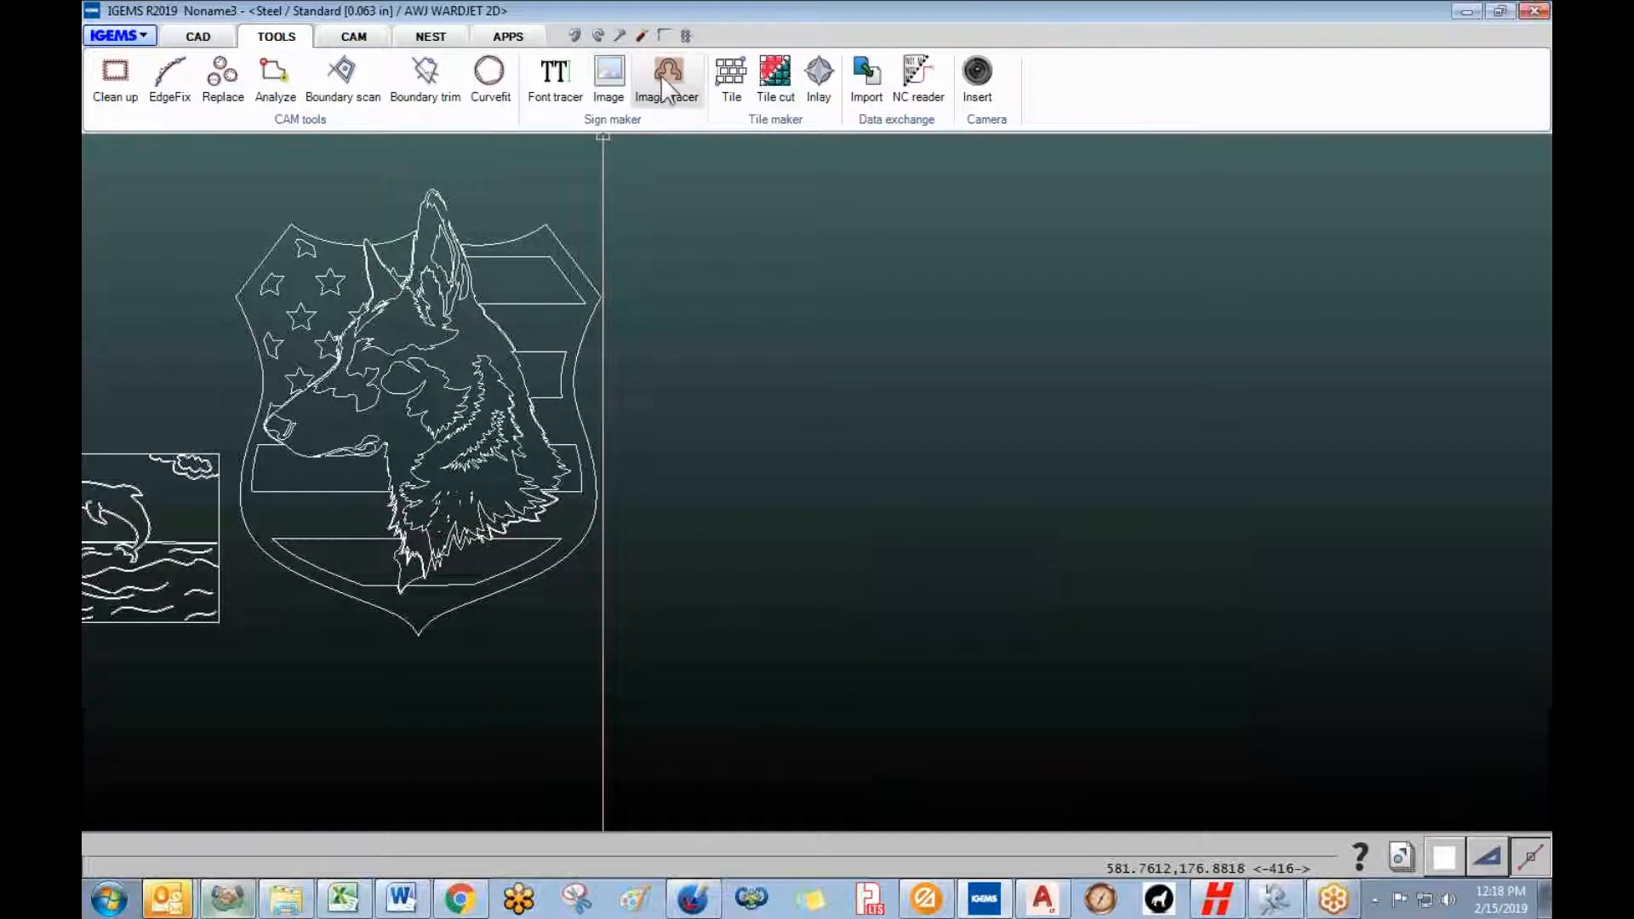
# - Insert the picture 1 inch wrench.jpg into the drawing beside the traced shield
pyautogui.click(608, 81)
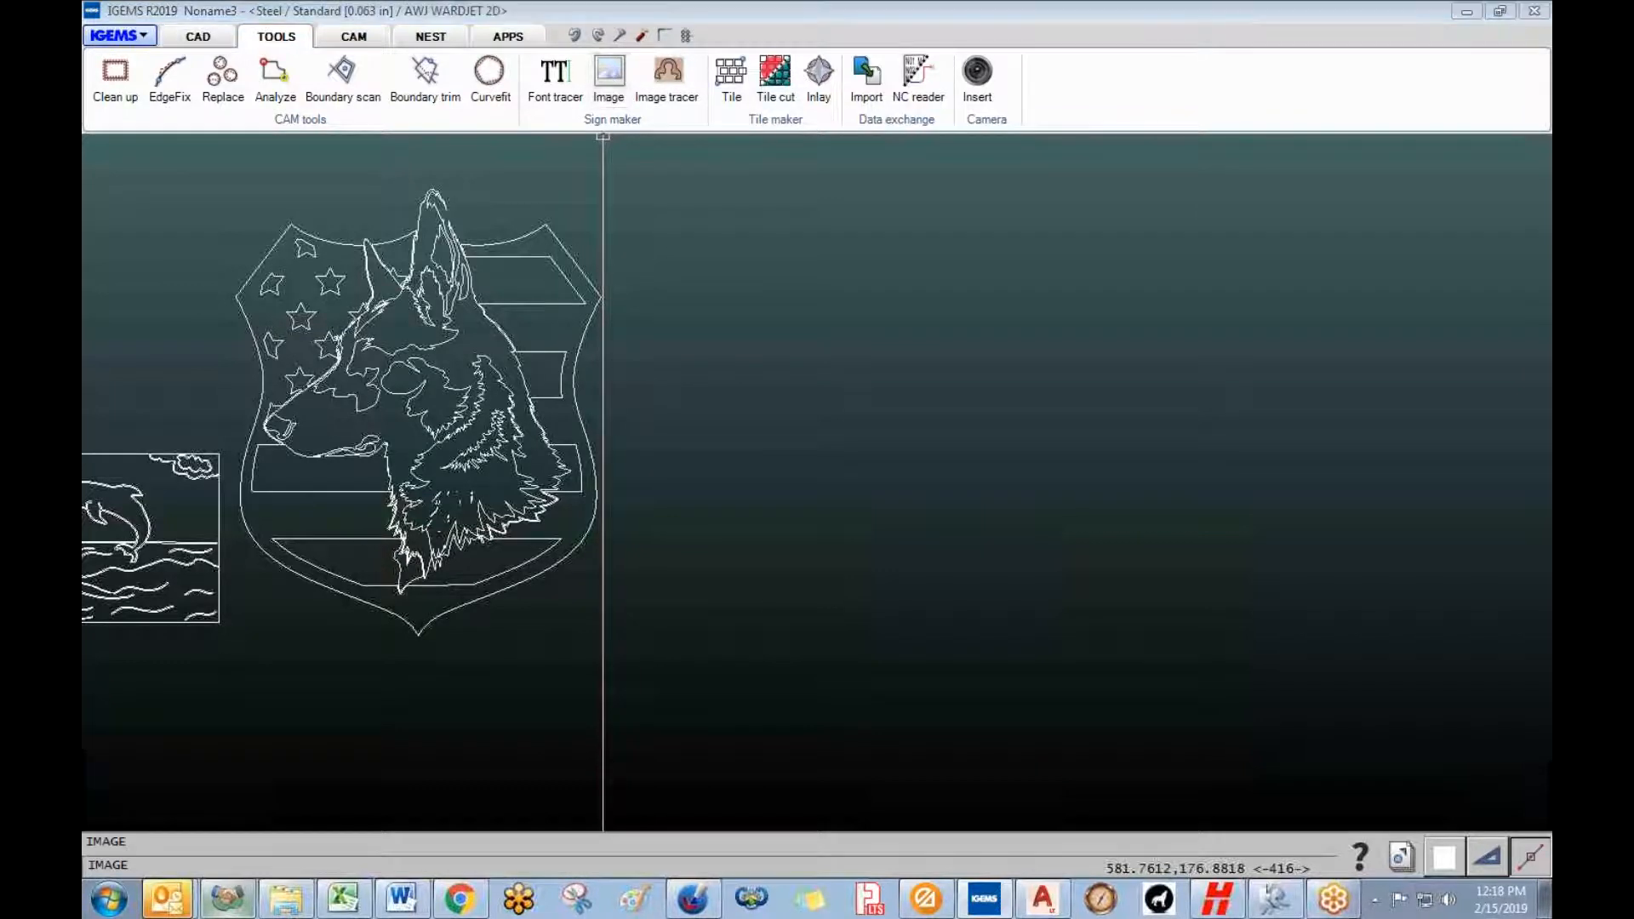
pyautogui.moveTo(1537, 273); pyautogui.dragTo(1537, 353)
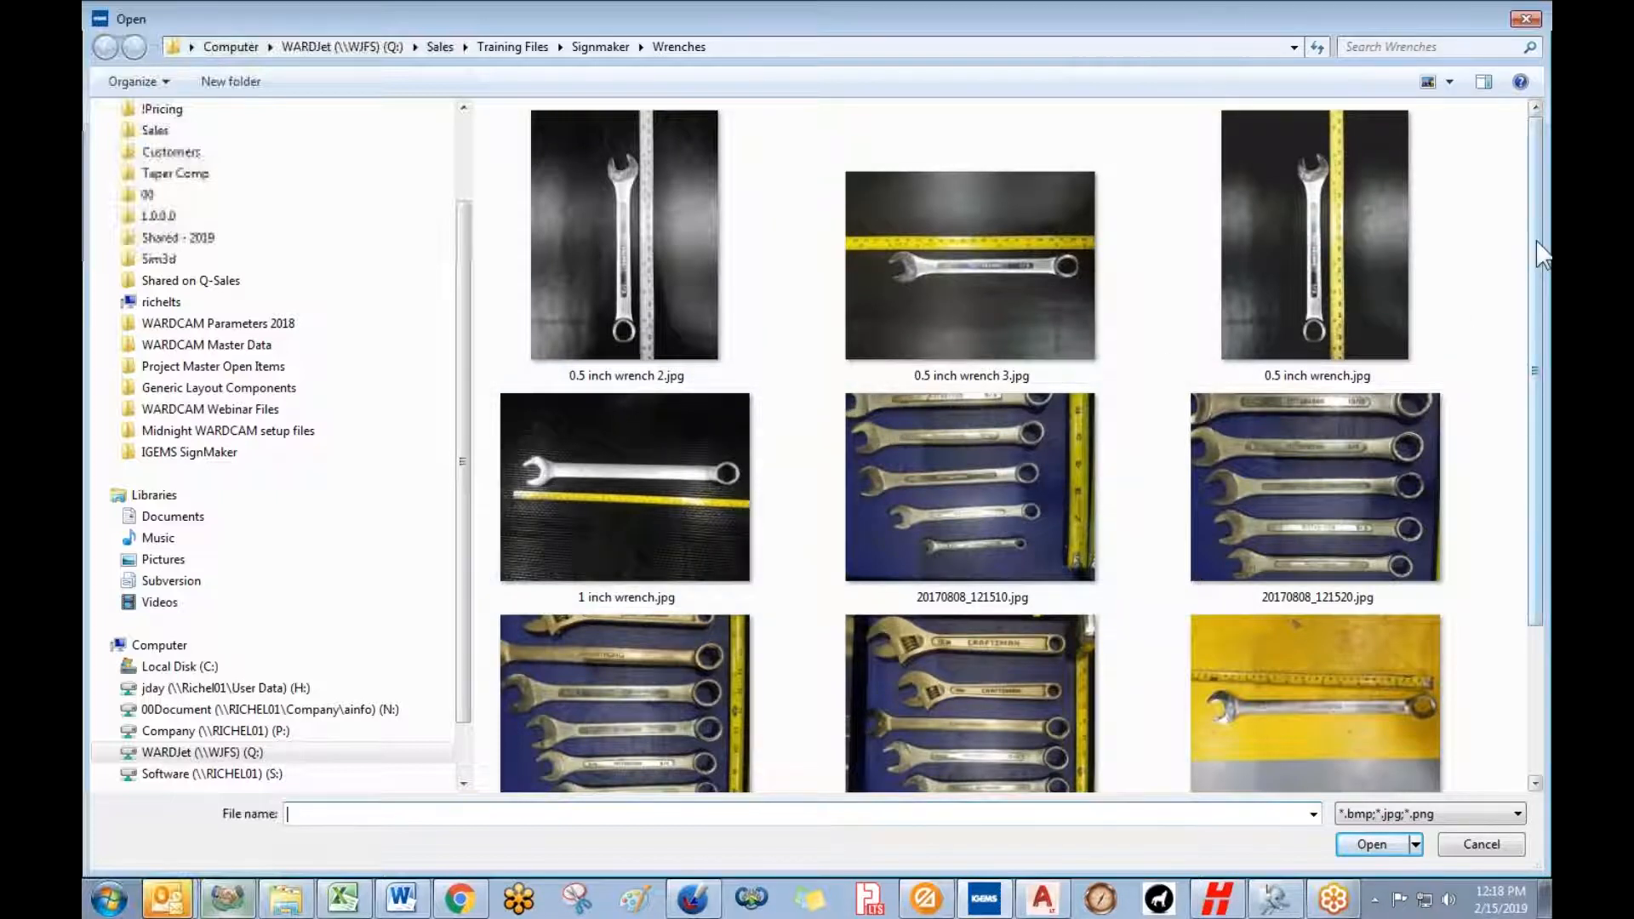
pyautogui.scroll(-3, 1539, 253)
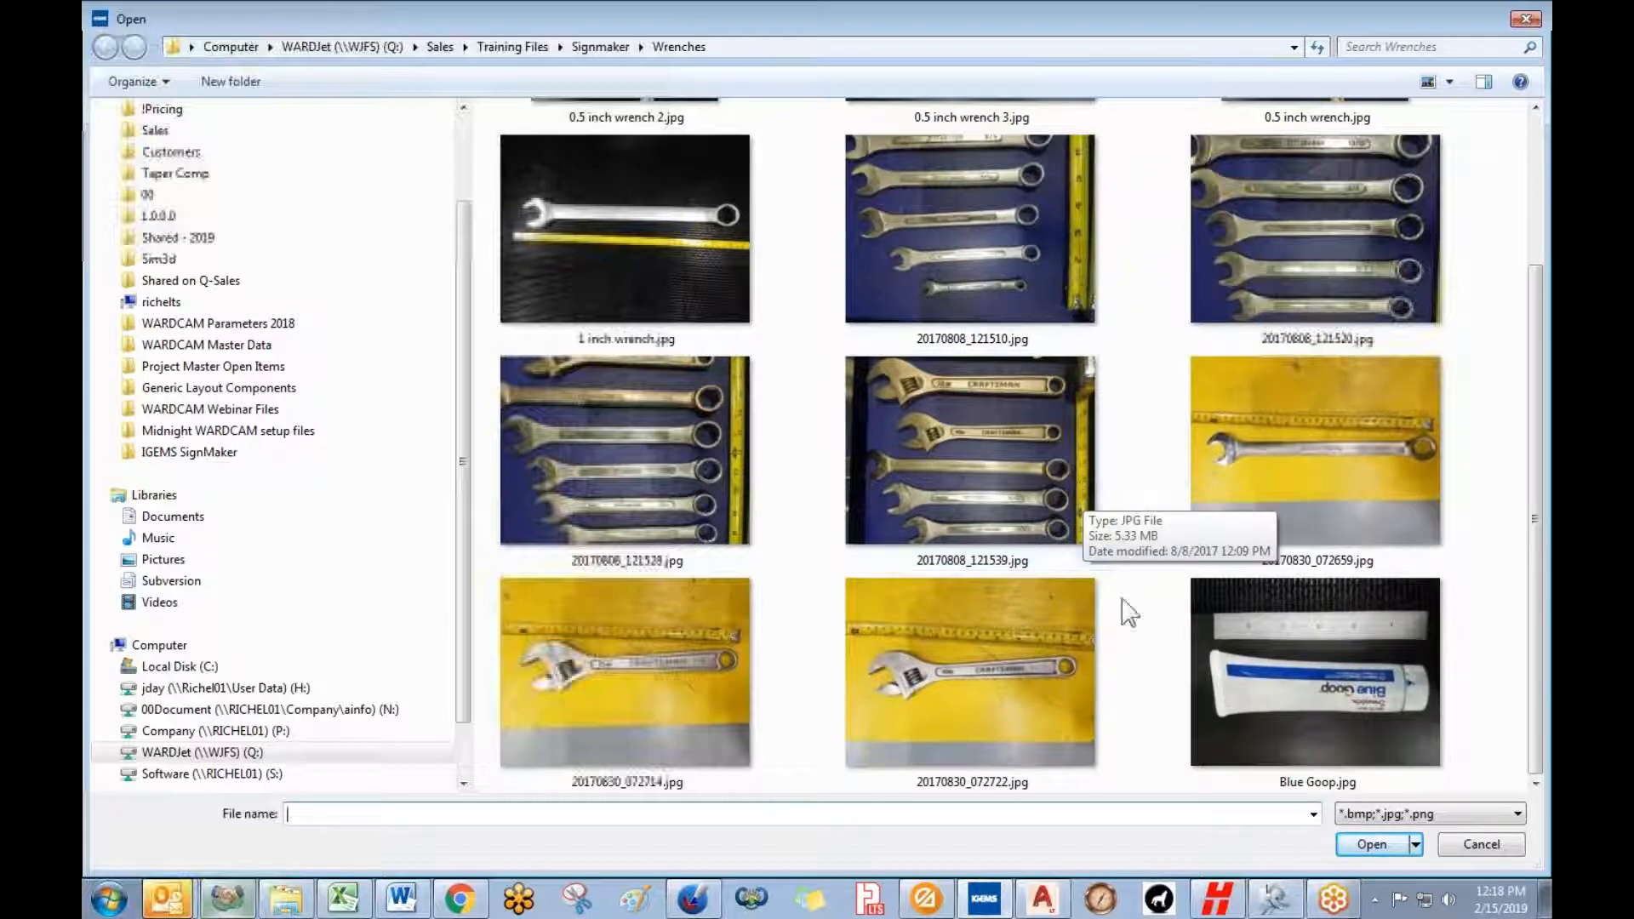
pyautogui.scroll(3, 1464, 479)
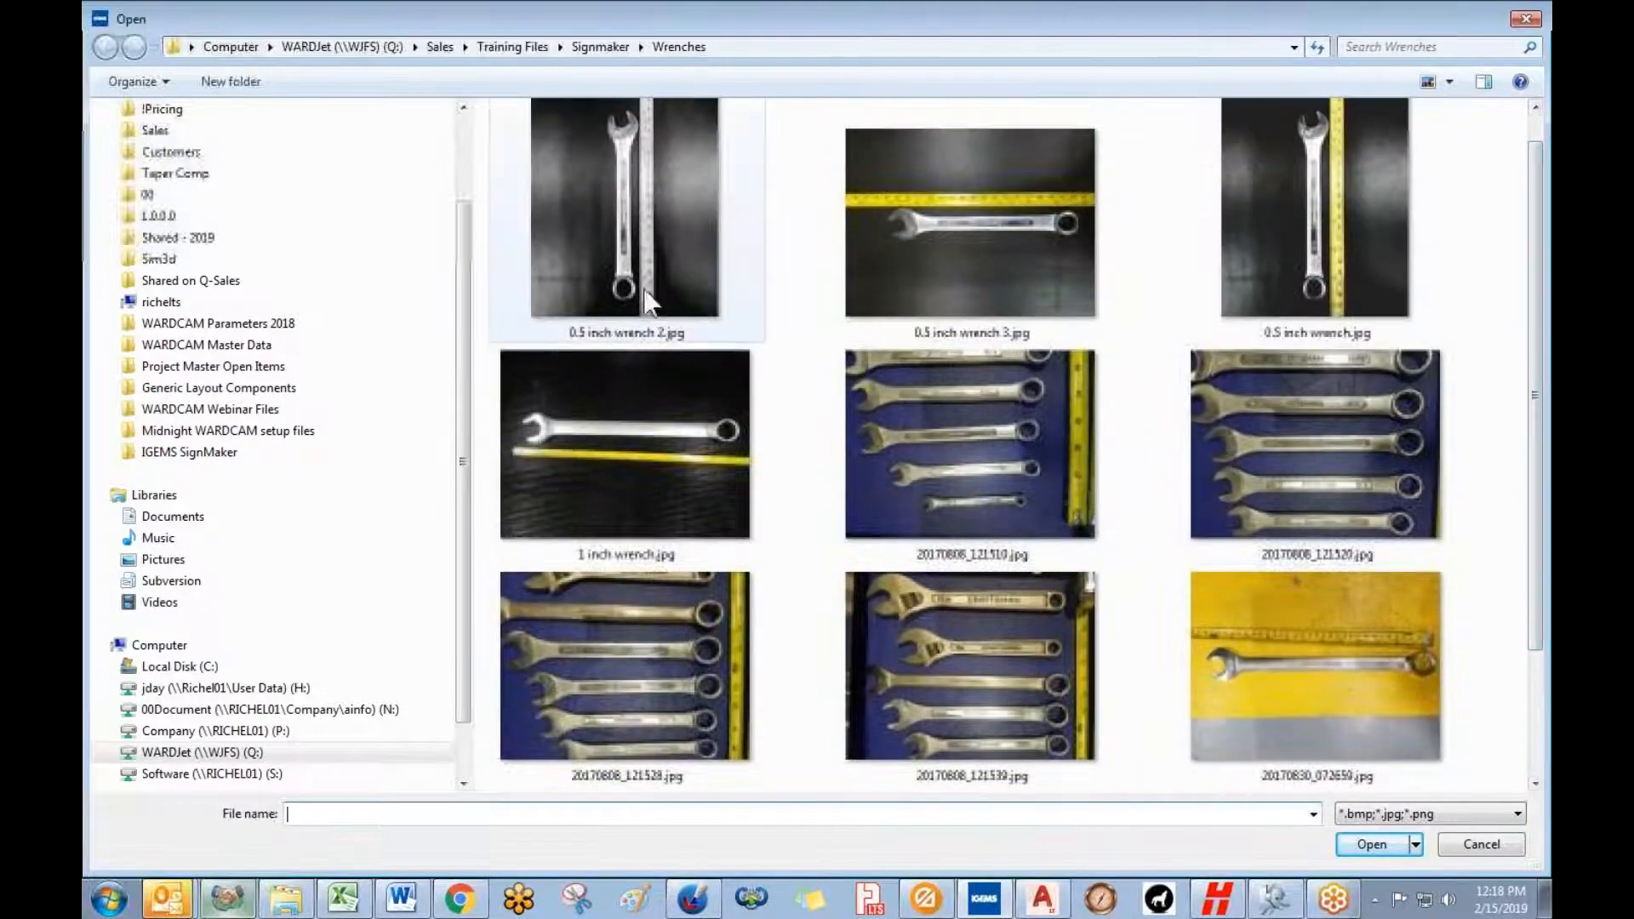
pyautogui.scroll(-3, 1542, 413)
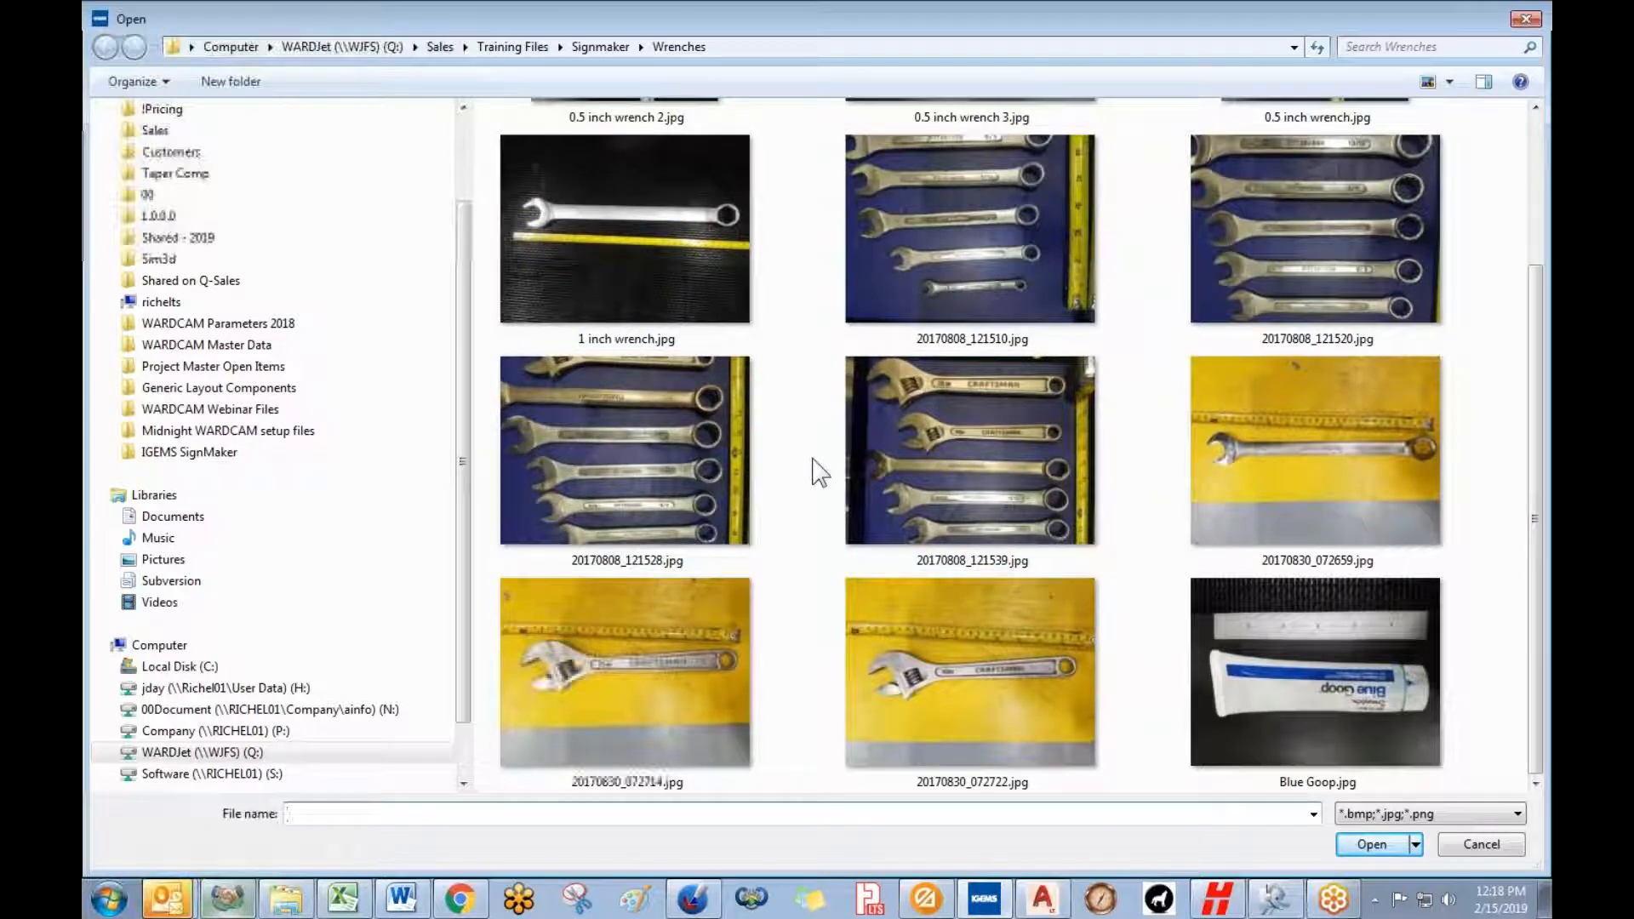
pyautogui.click(593, 224)
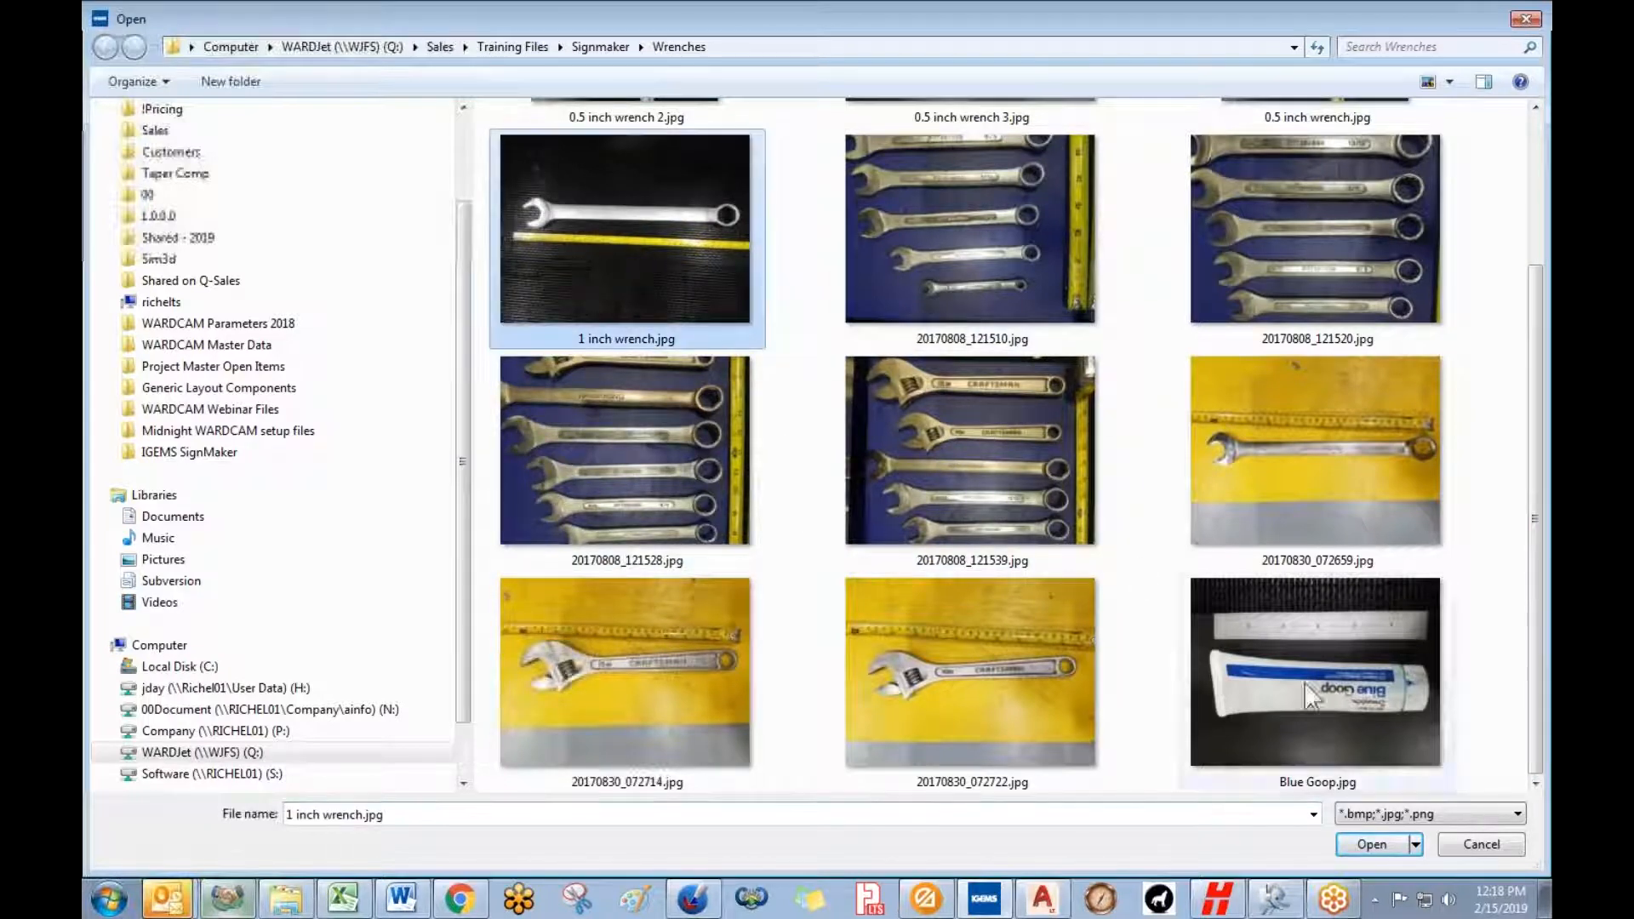
pyautogui.click(1370, 844)
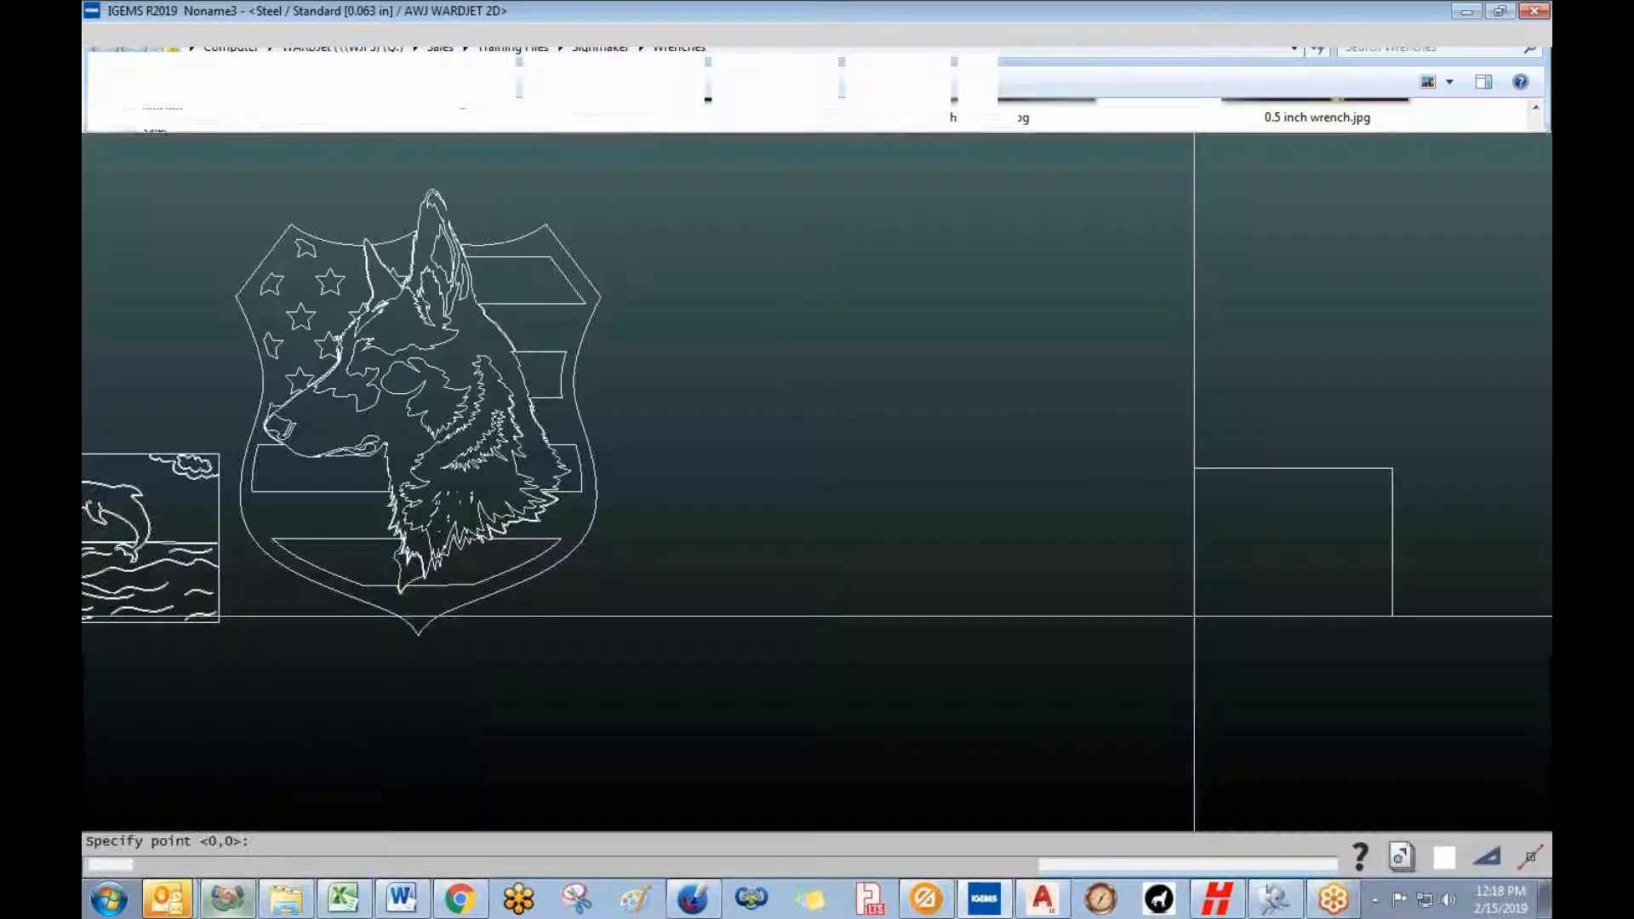
pyautogui.click(774, 545)
# - Examine the wrench photo and the inch markings on its tape measure up close
pyautogui.scroll(4, 860, 519)
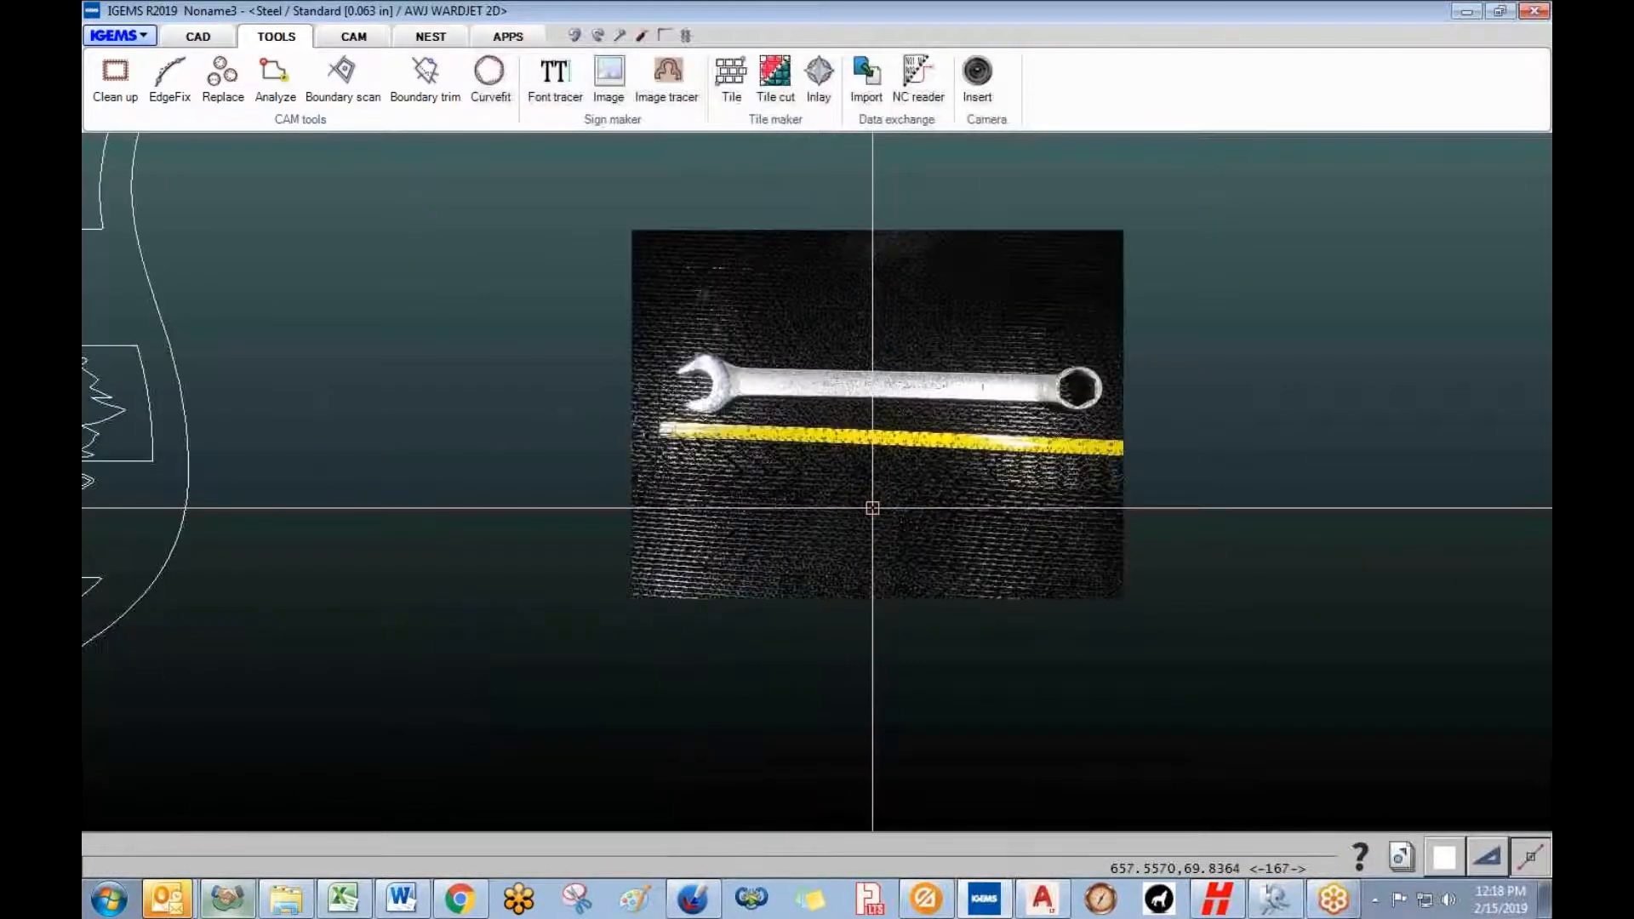
pyautogui.scroll(2, 649, 463)
pyautogui.scroll(1, 619, 443)
pyautogui.scroll(-2, 638, 456)
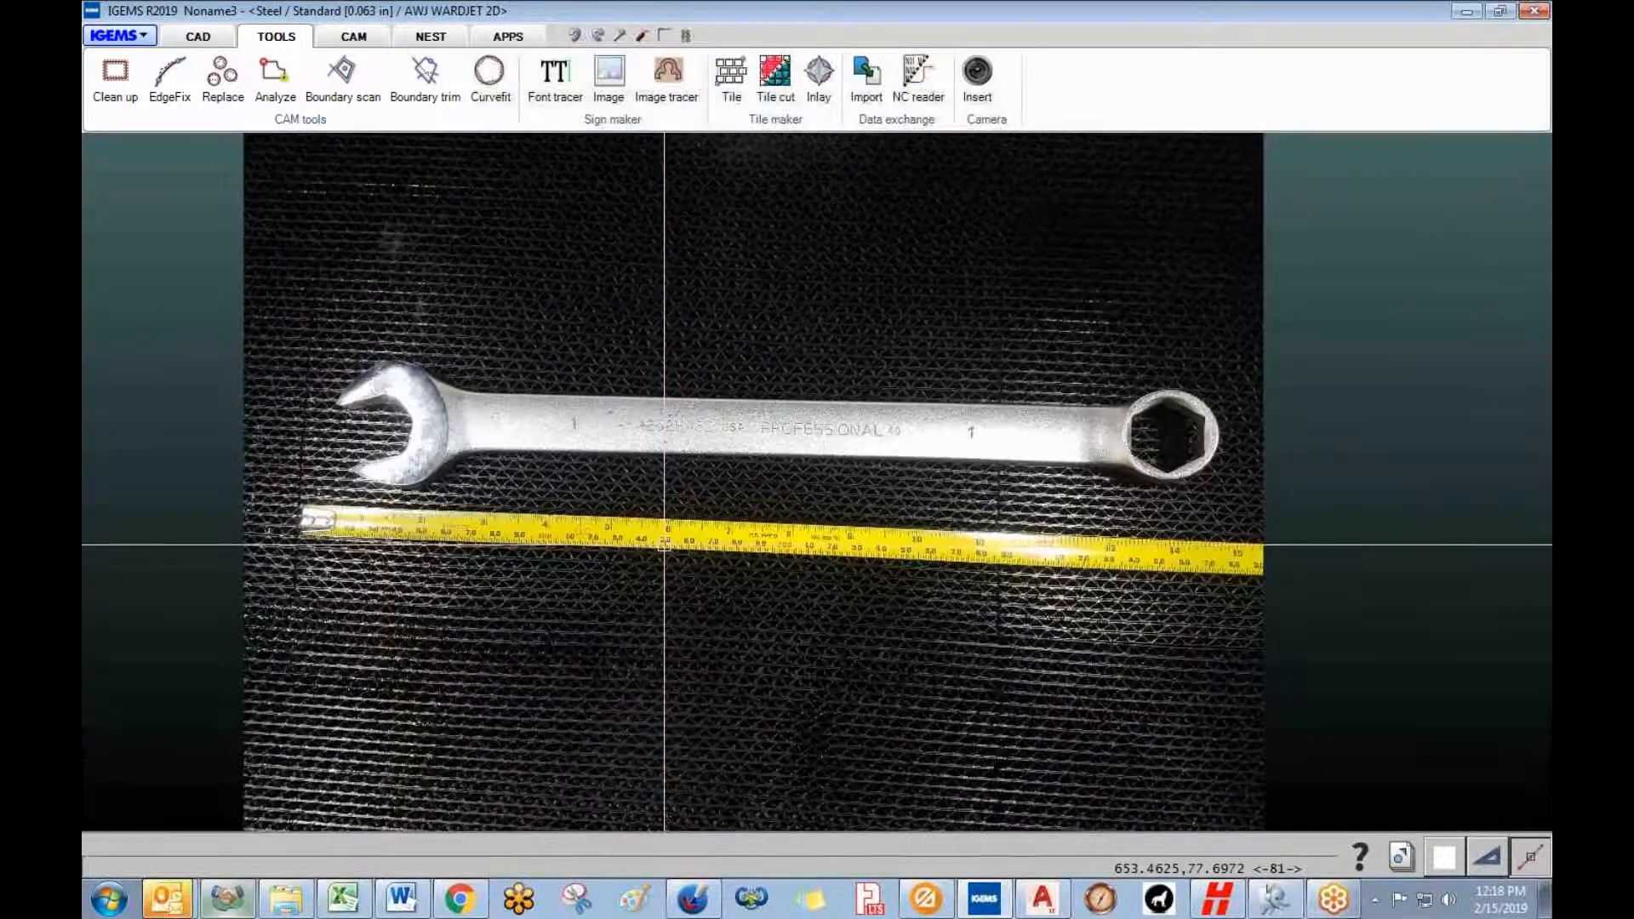
pyautogui.scroll(4, 520, 498)
pyautogui.scroll(-2, 511, 490)
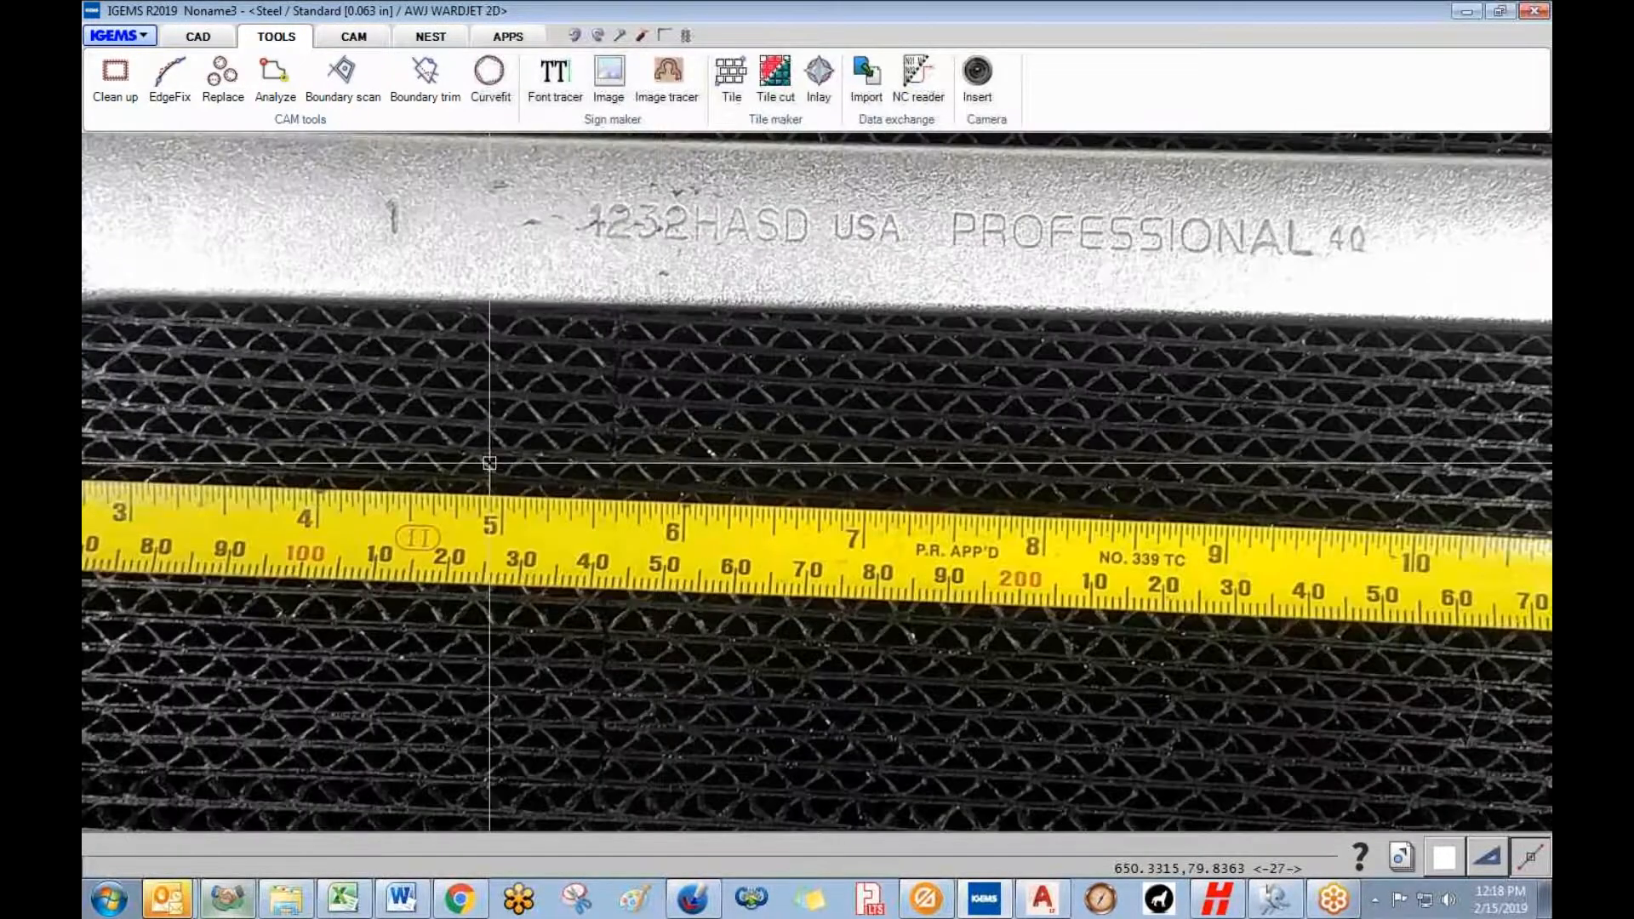
pyautogui.scroll(-1, 487, 463)
pyautogui.scroll(-1, 487, 463)
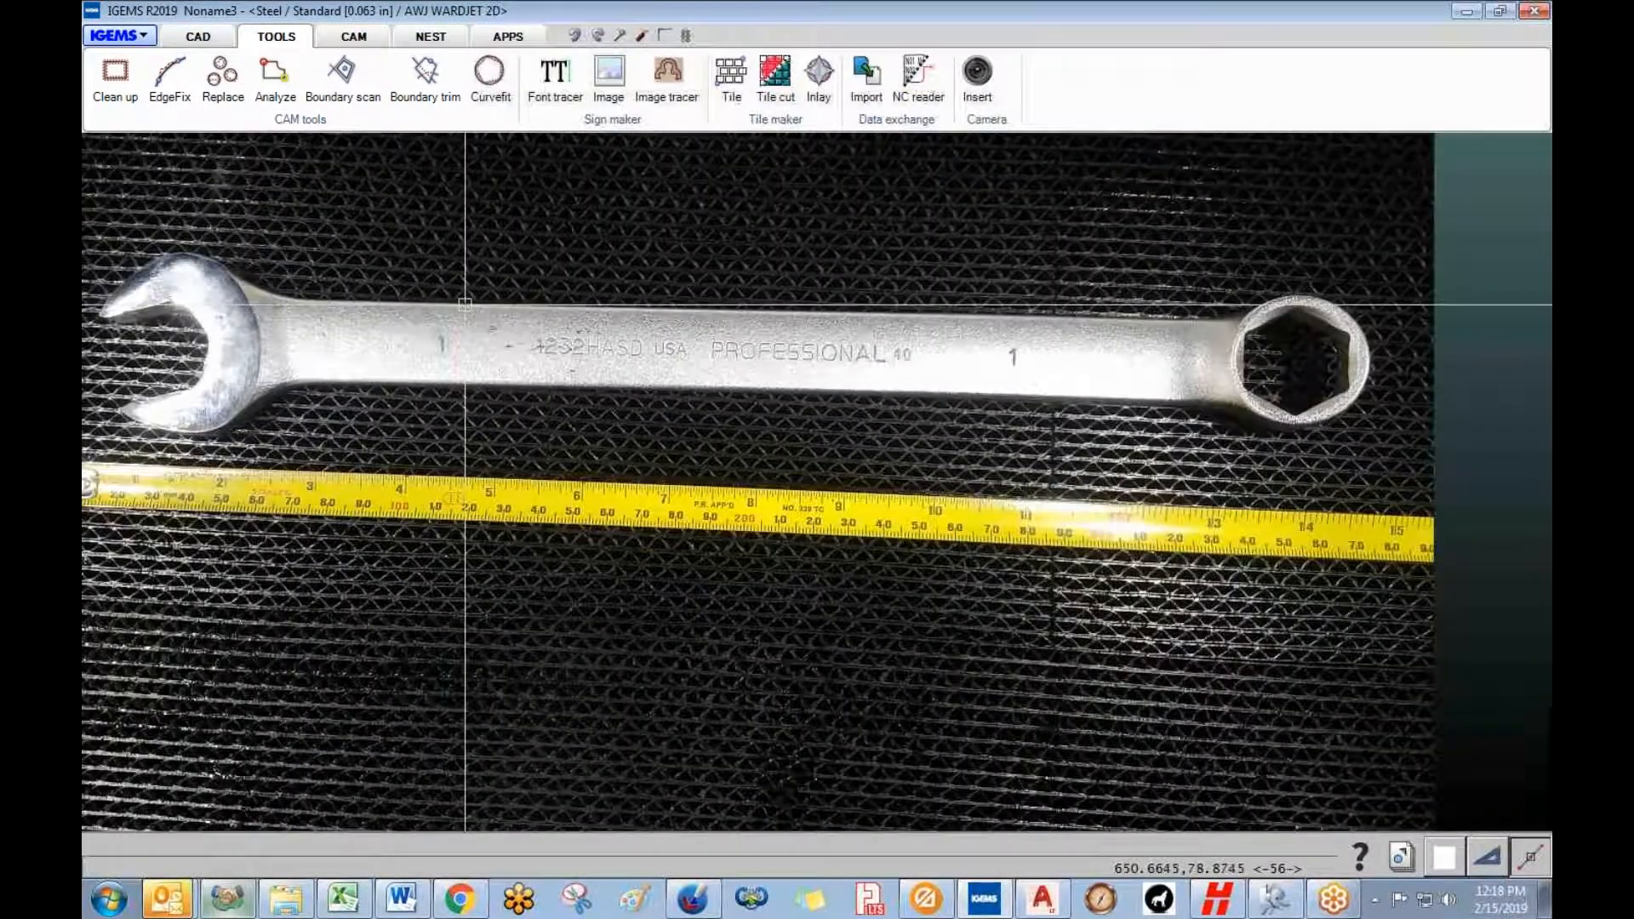
# - Scale the wrench picture by reference so the distance between the tape's 4 and 5 inch marks equals 1
pyautogui.click(191, 38)
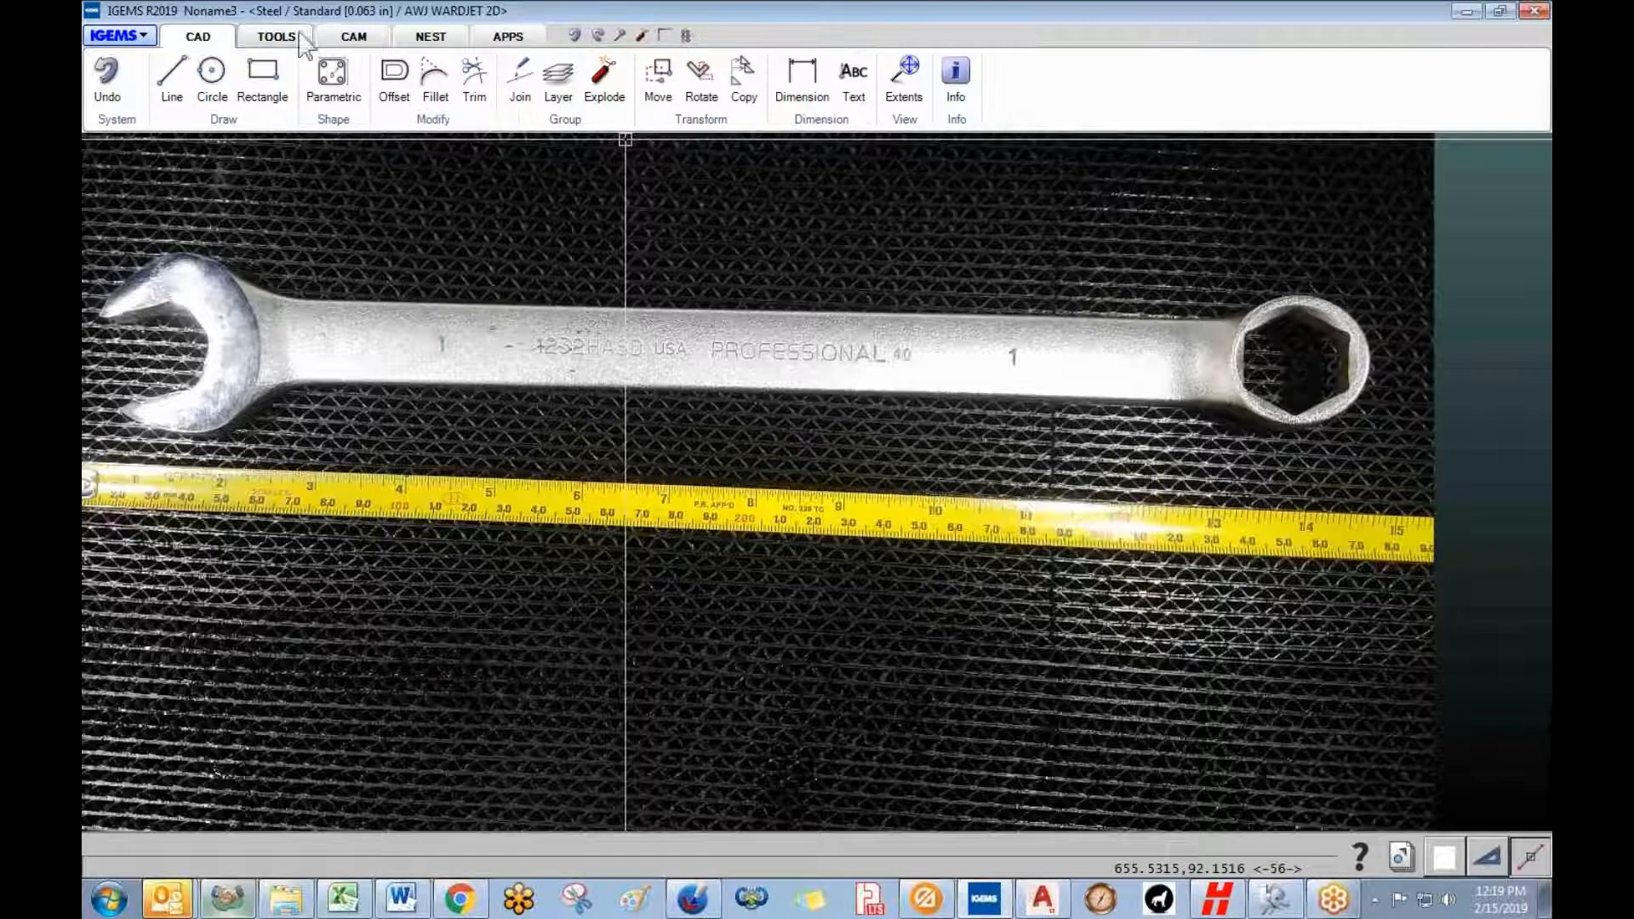
pyautogui.click(702, 119)
pyautogui.click(686, 191)
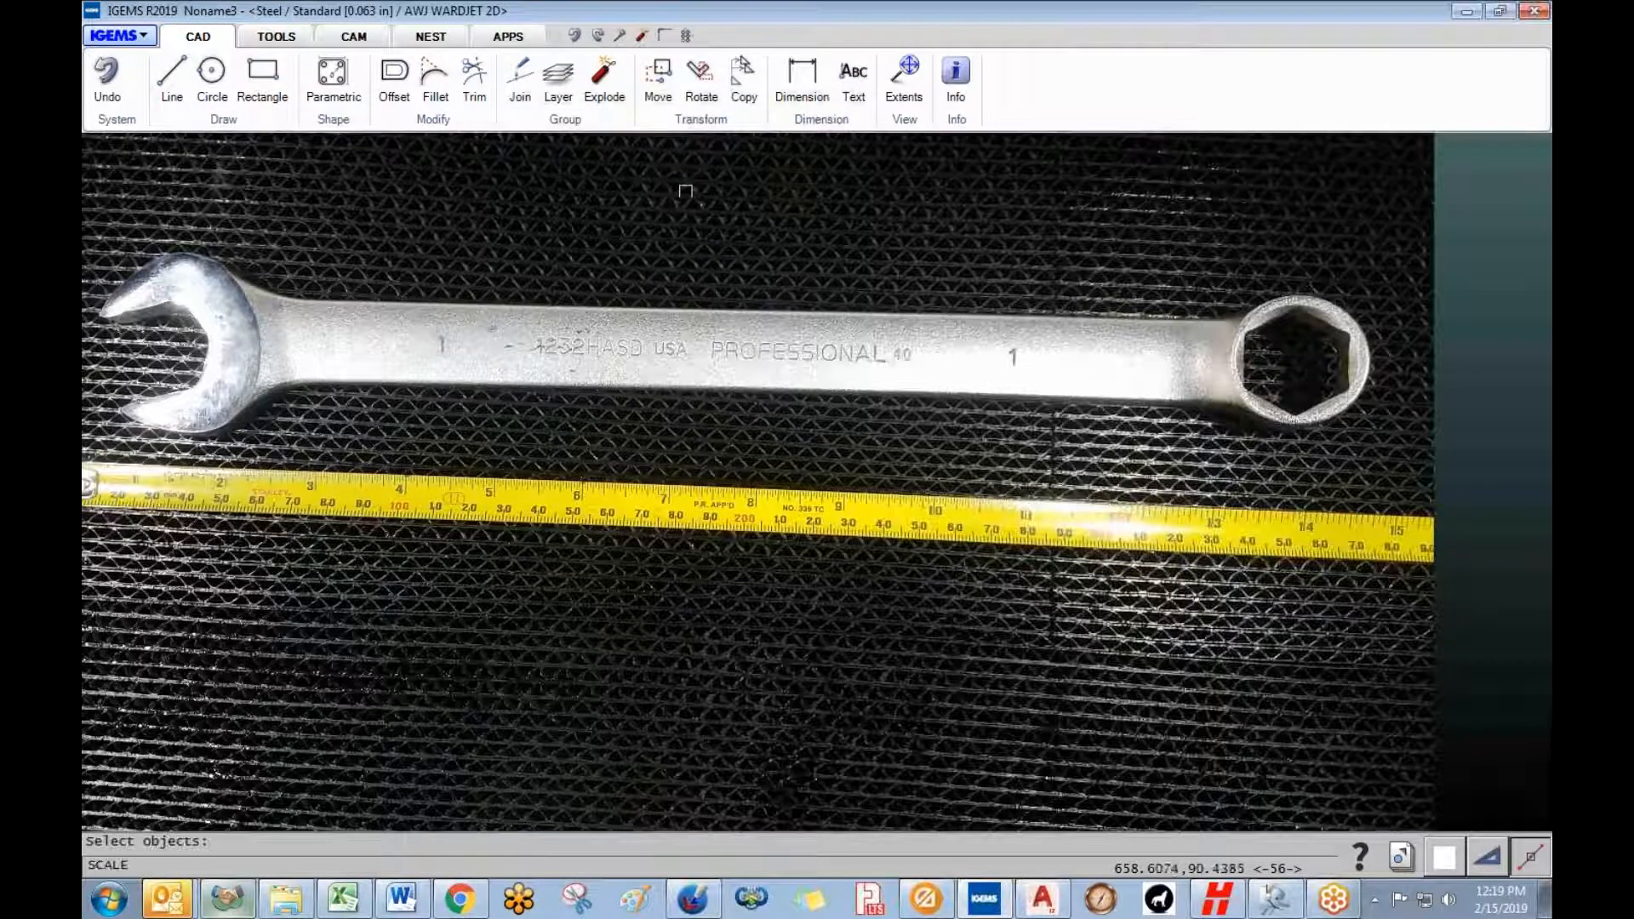
pyautogui.scroll(-2, 557, 553)
pyautogui.click(941, 408)
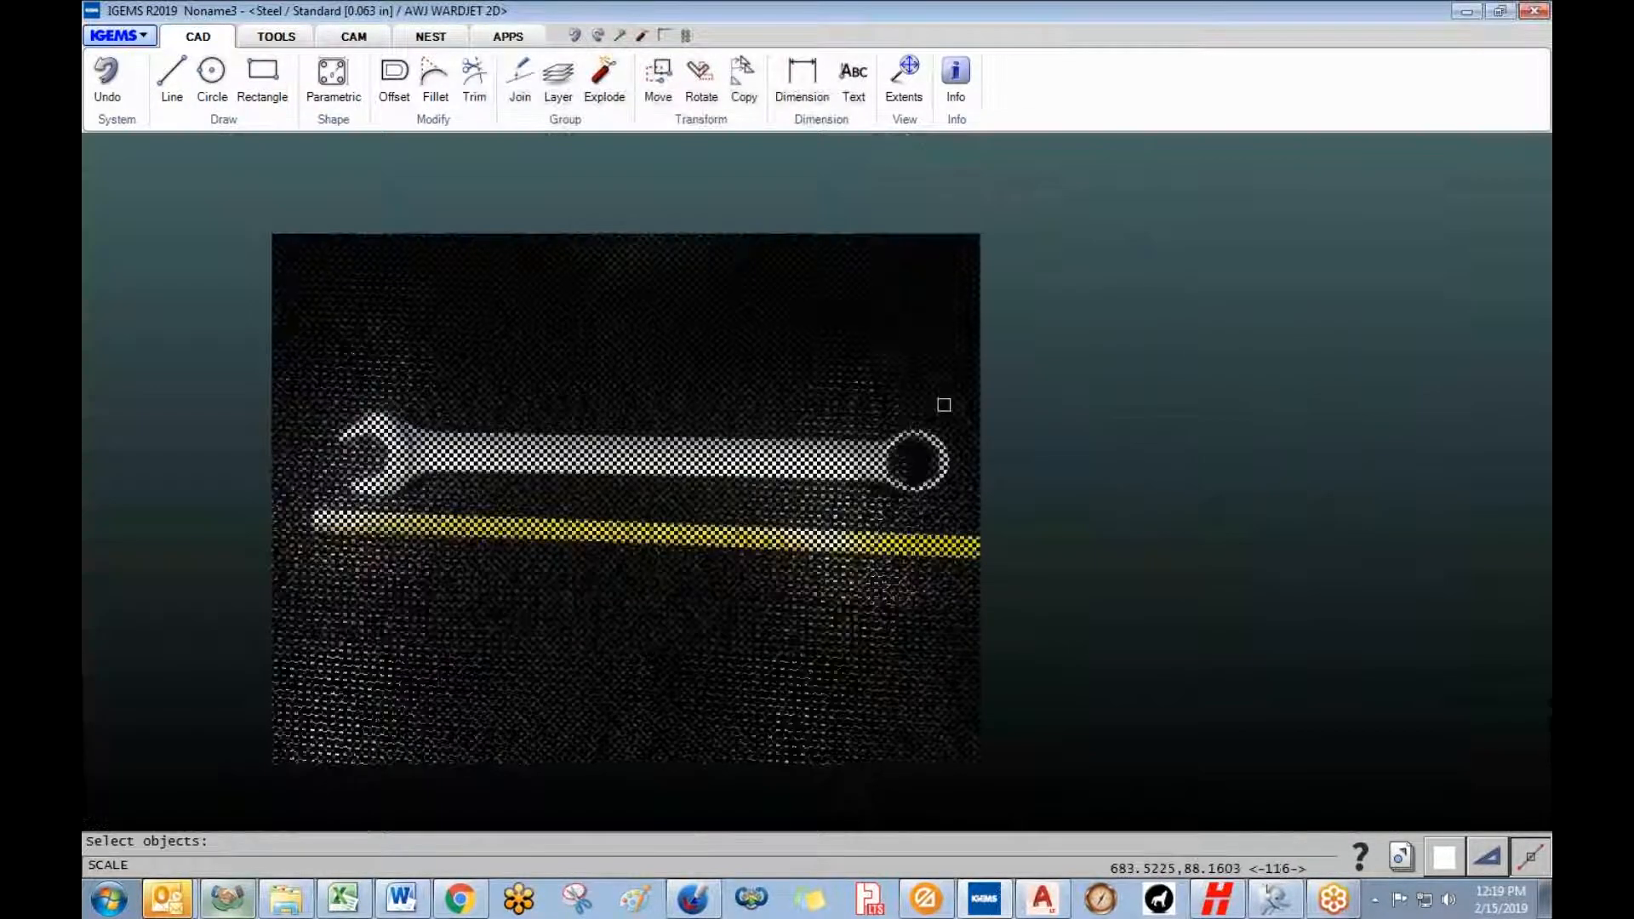
pyautogui.press('Return')
pyautogui.scroll(3, 714, 513)
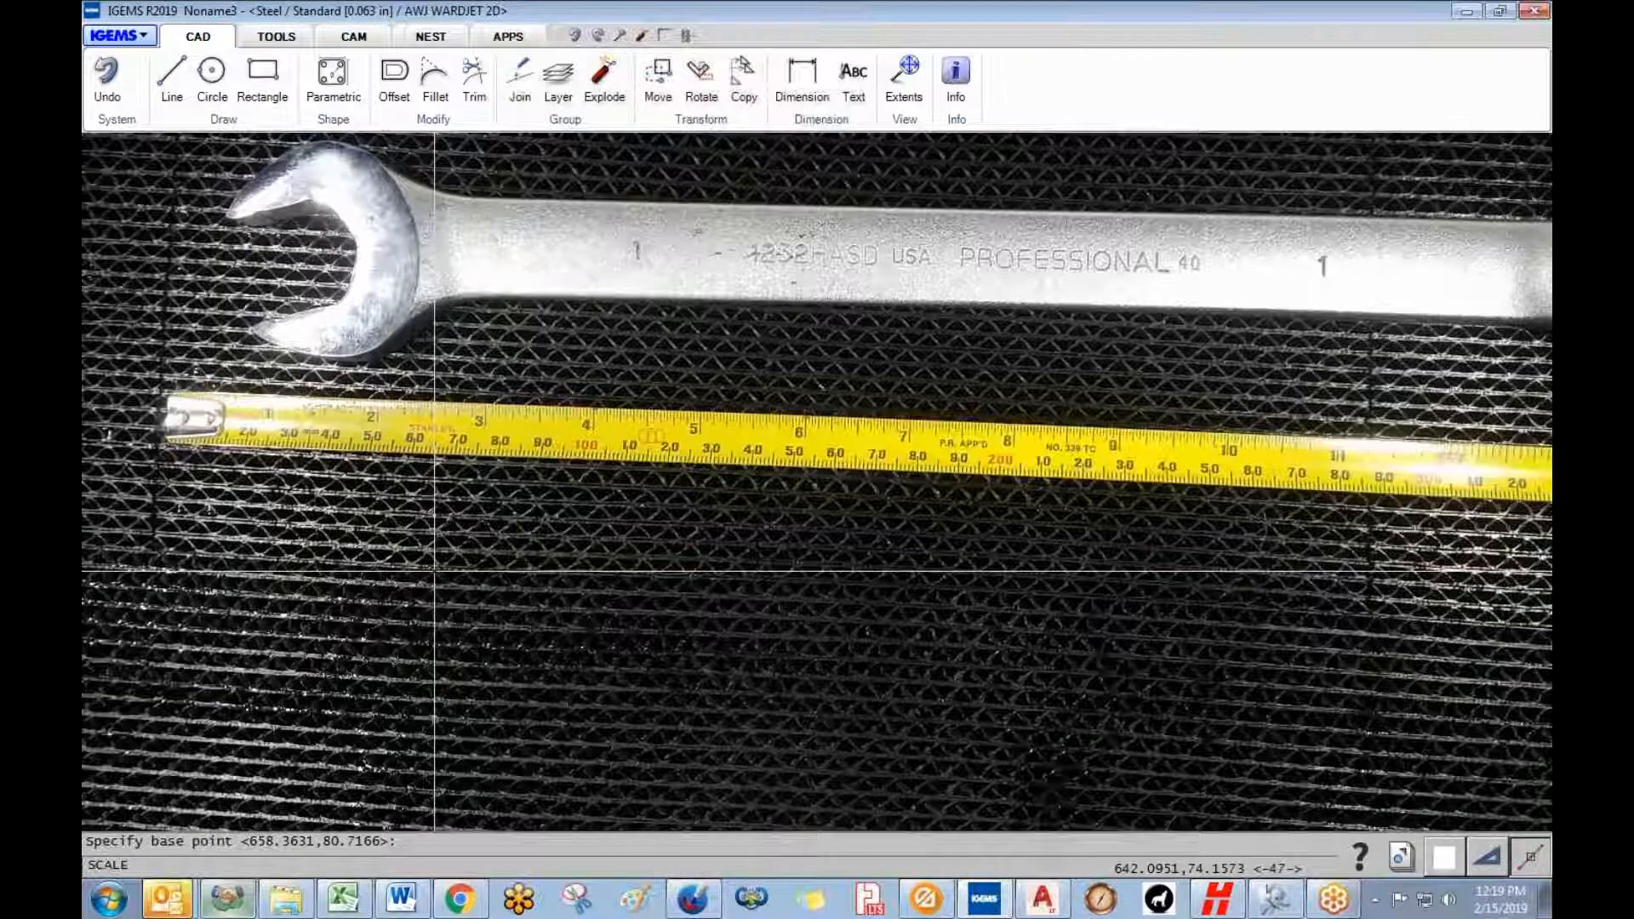
pyautogui.click(435, 417)
pyautogui.scroll(5, 434, 564)
pyautogui.scroll(-2, 434, 565)
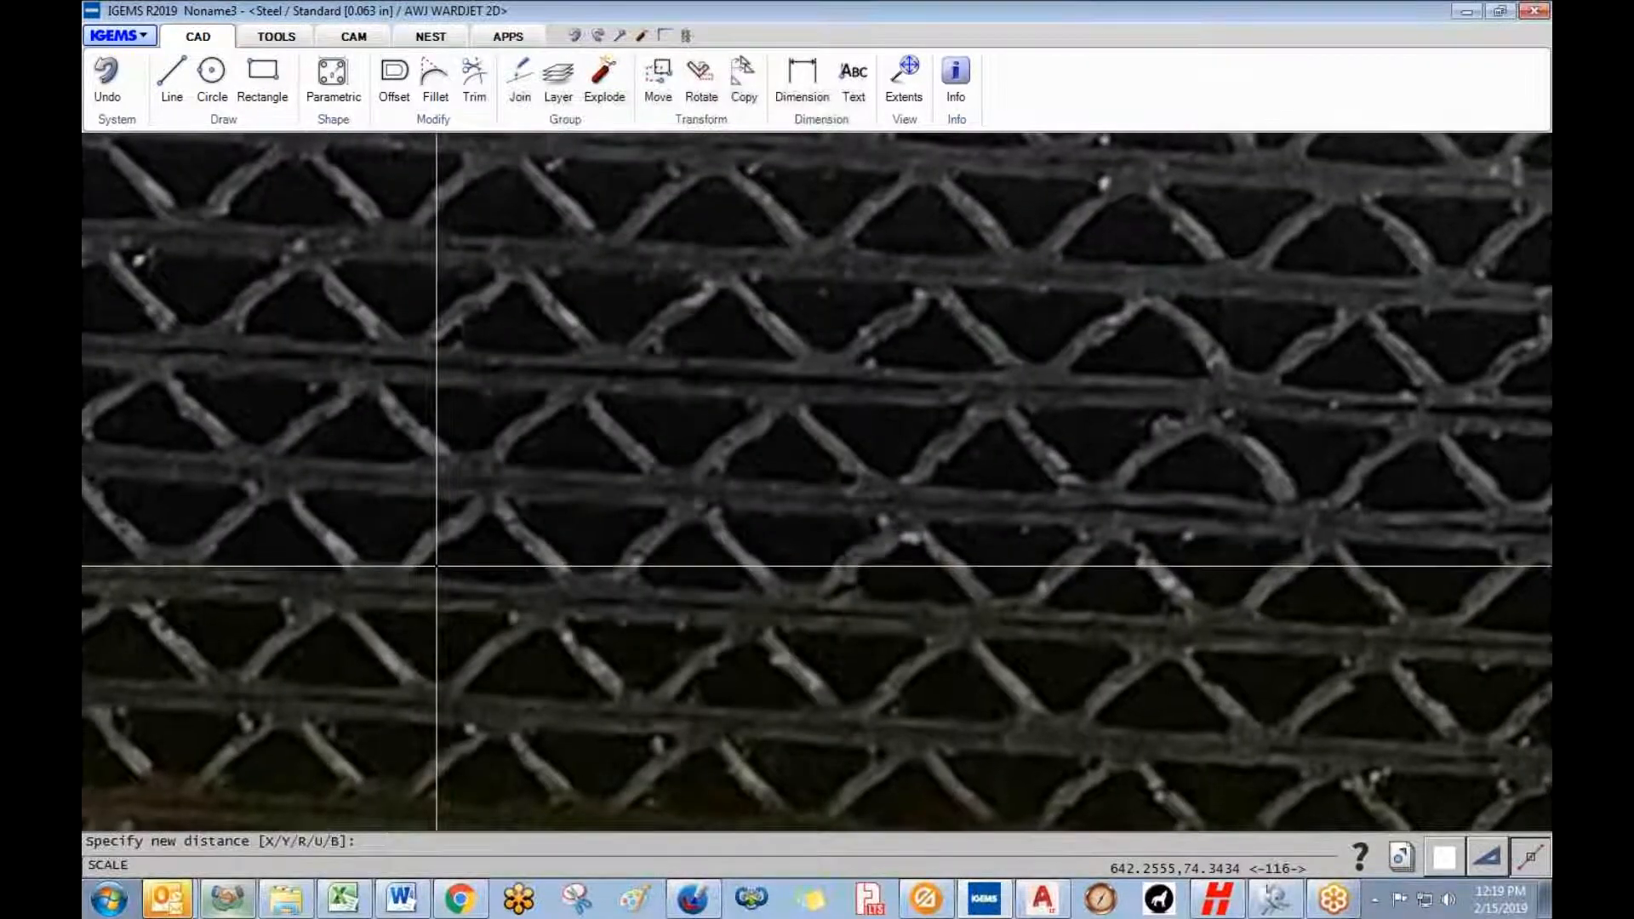
pyautogui.click(432, 566)
pyautogui.scroll(-5, 442, 553)
pyautogui.scroll(6, 463, 540)
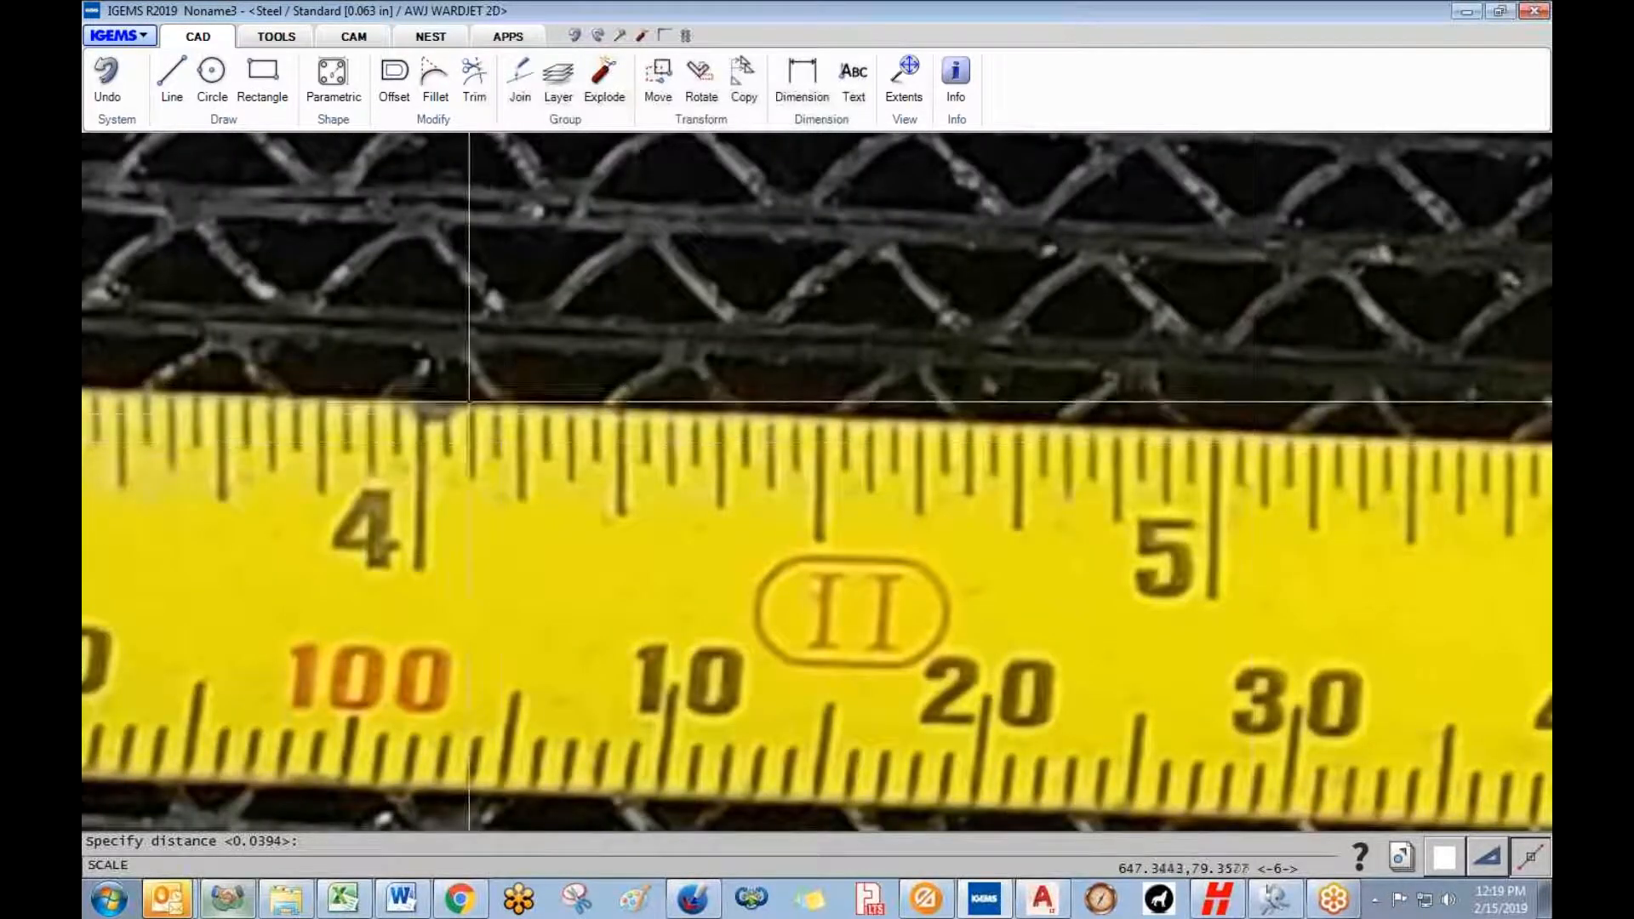
pyautogui.click(1214, 584)
pyautogui.write('1')
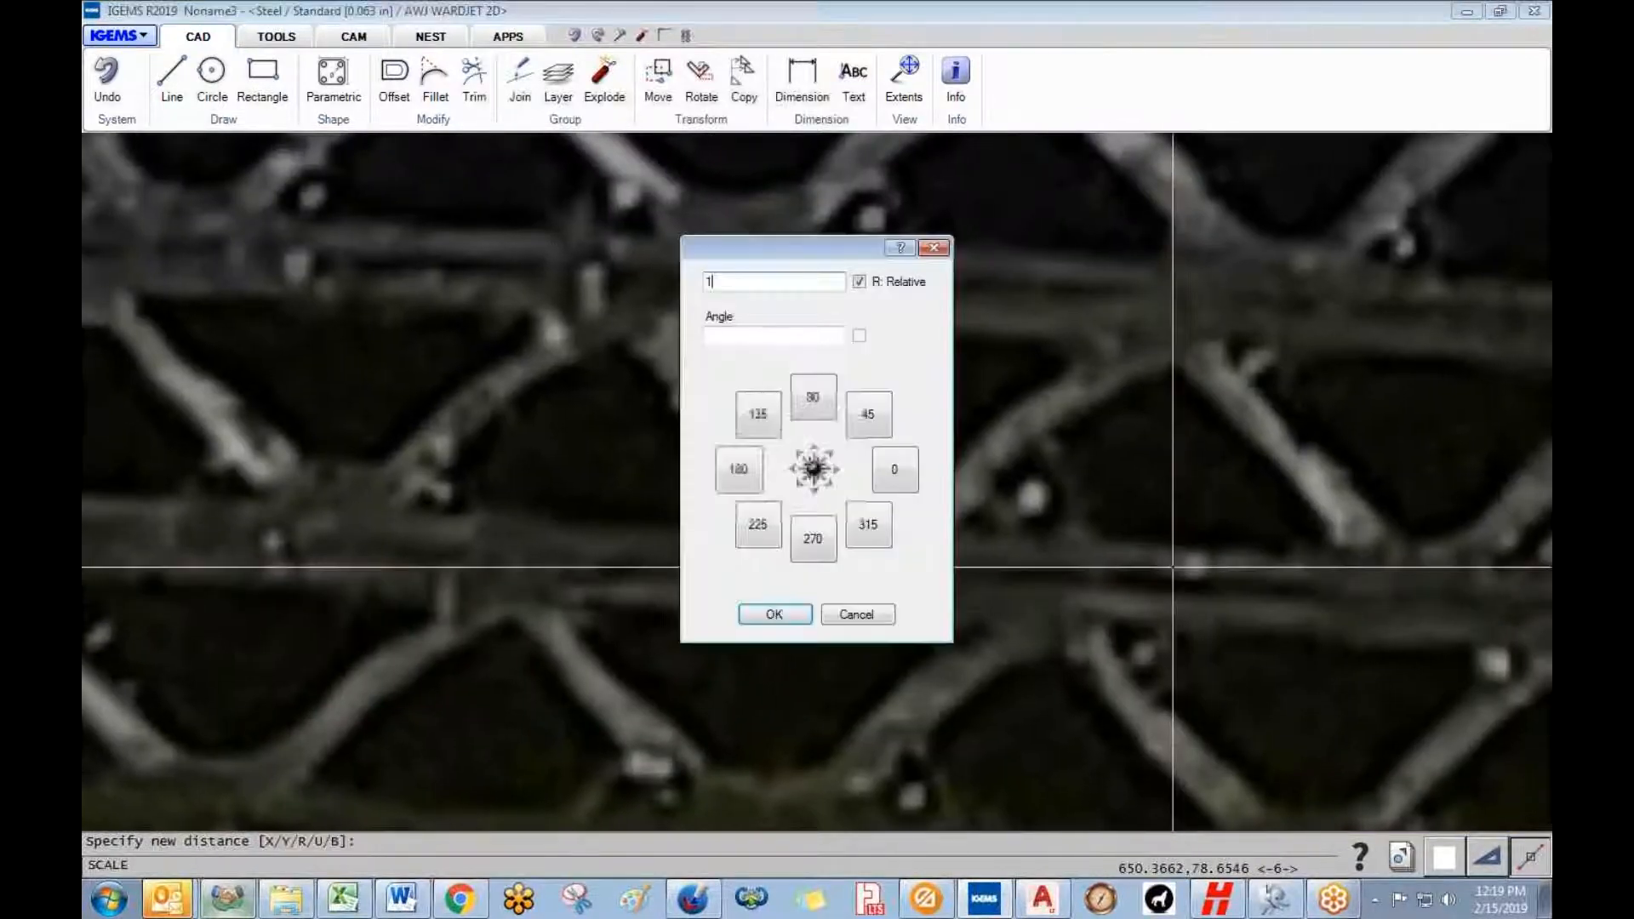
pyautogui.press('Return')
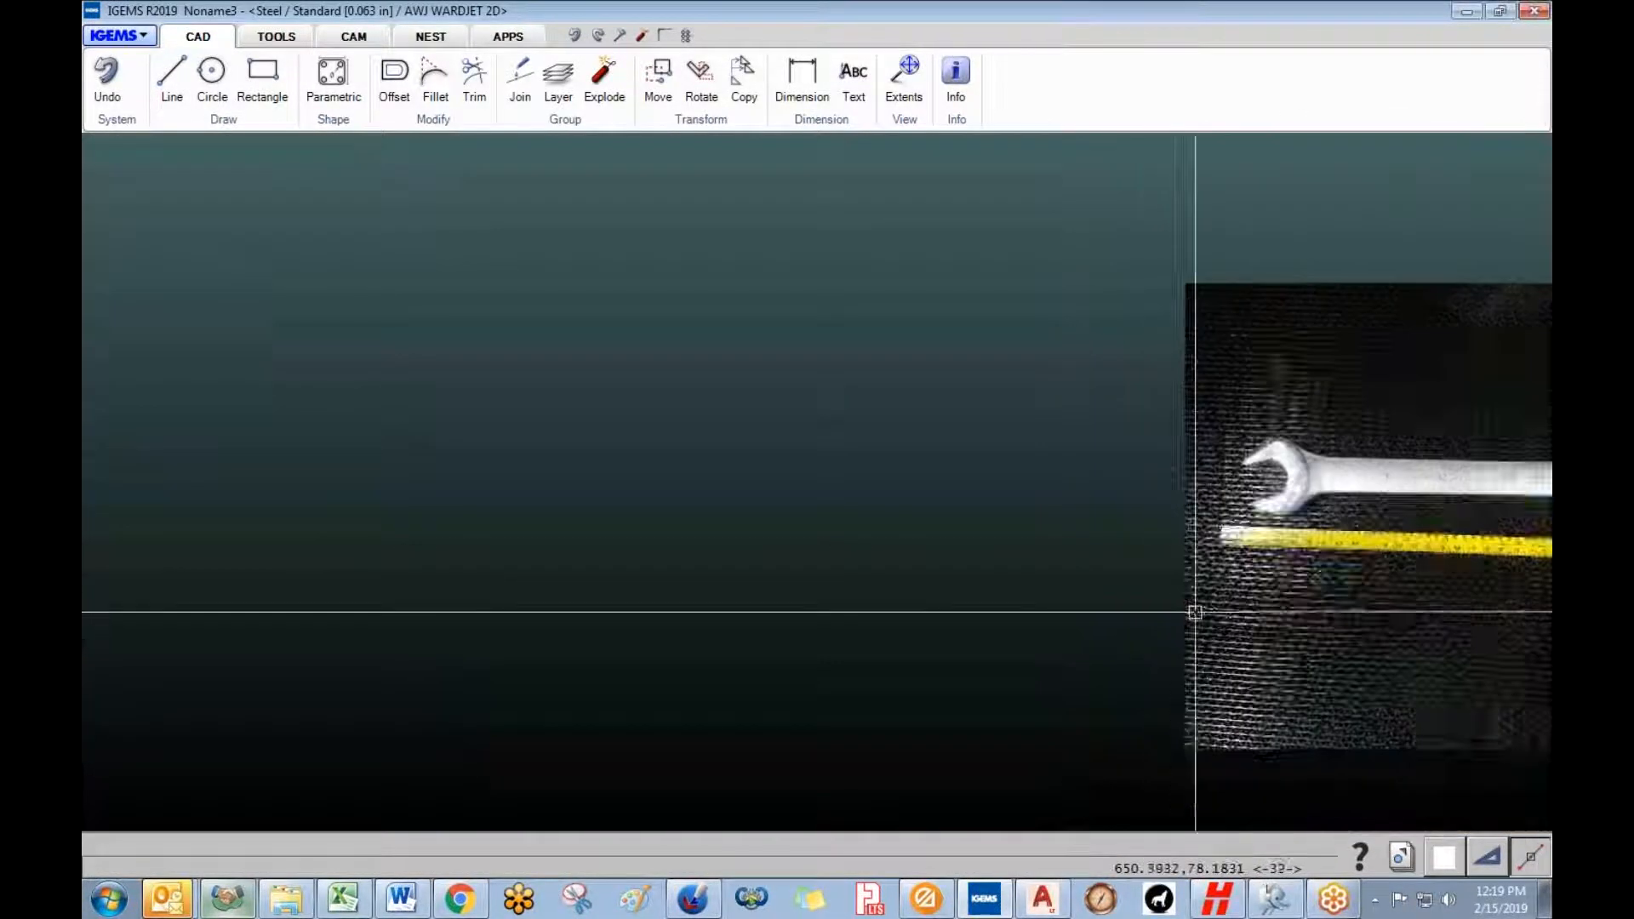
# - Measure the wrench's overall length from the open jaw's tip to the ring's outer edge
pyautogui.click(791, 89)
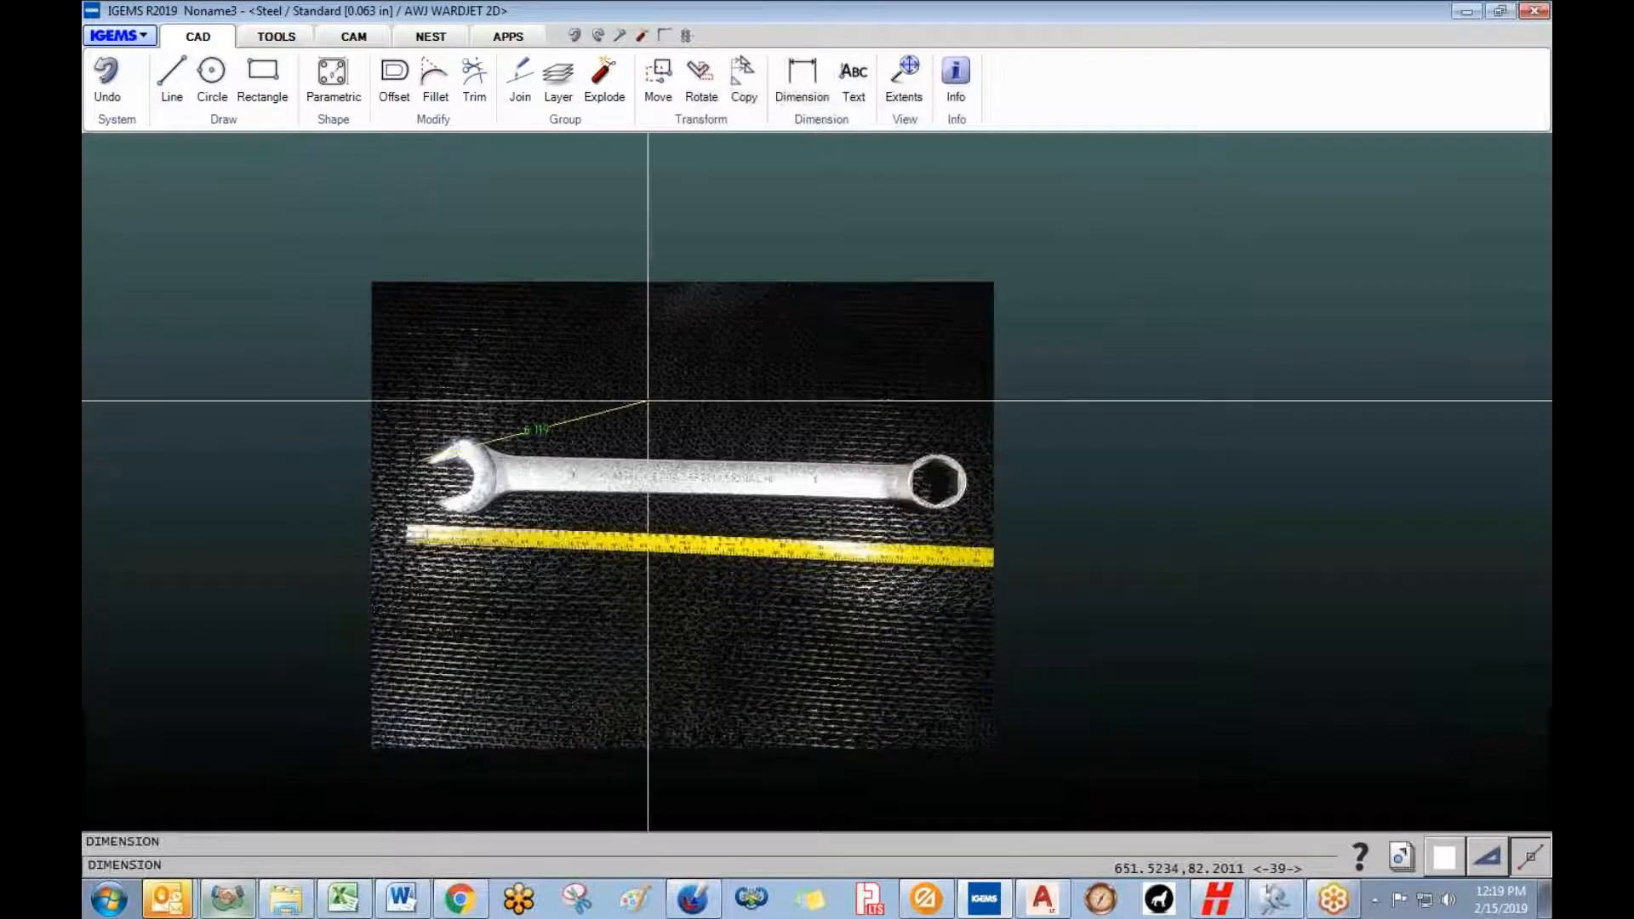
pyautogui.click(969, 479)
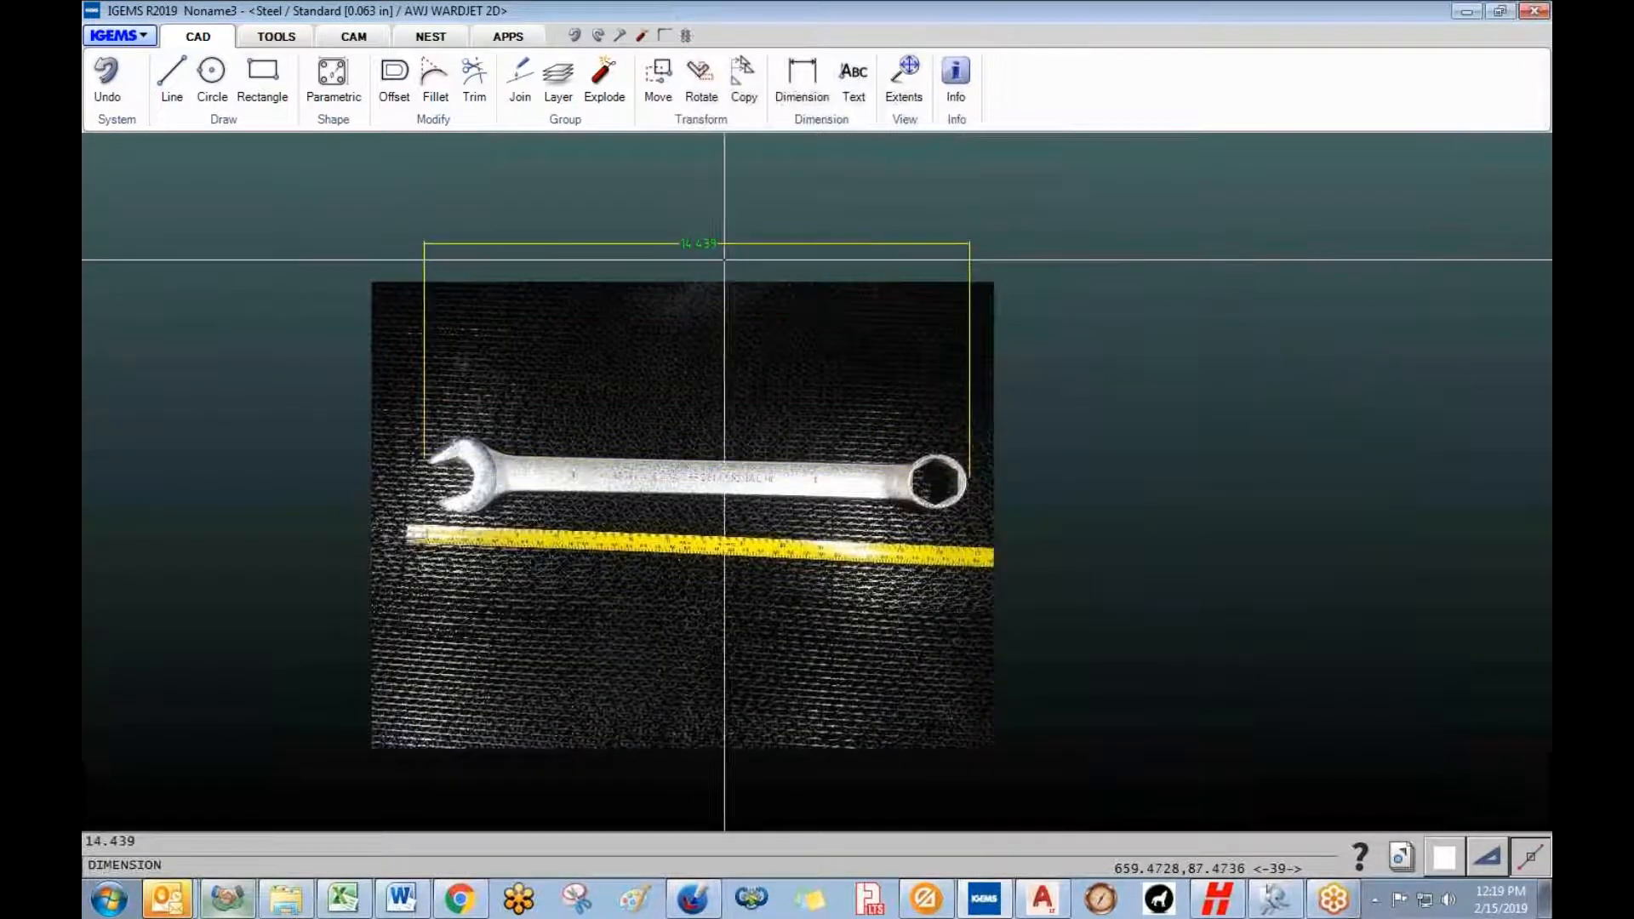
pyautogui.scroll(1, 727, 261)
pyautogui.press('Escape')
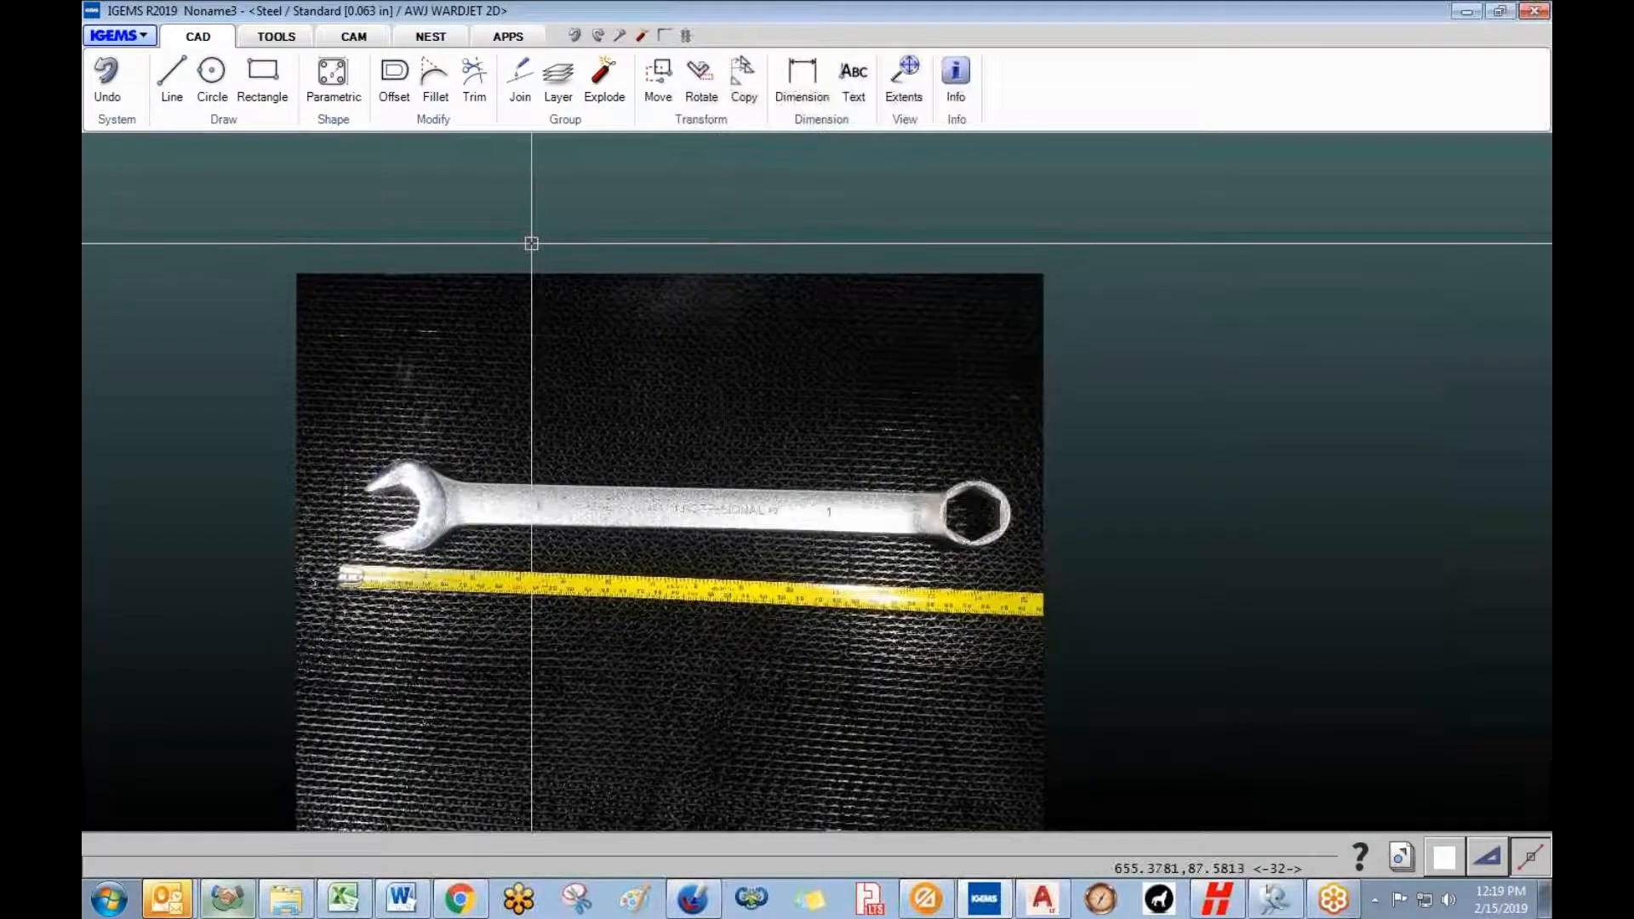
# - Start a spline on the handle's lower edge near the open jaw and trace it around the jaw's lower outer side
pyautogui.click(226, 119)
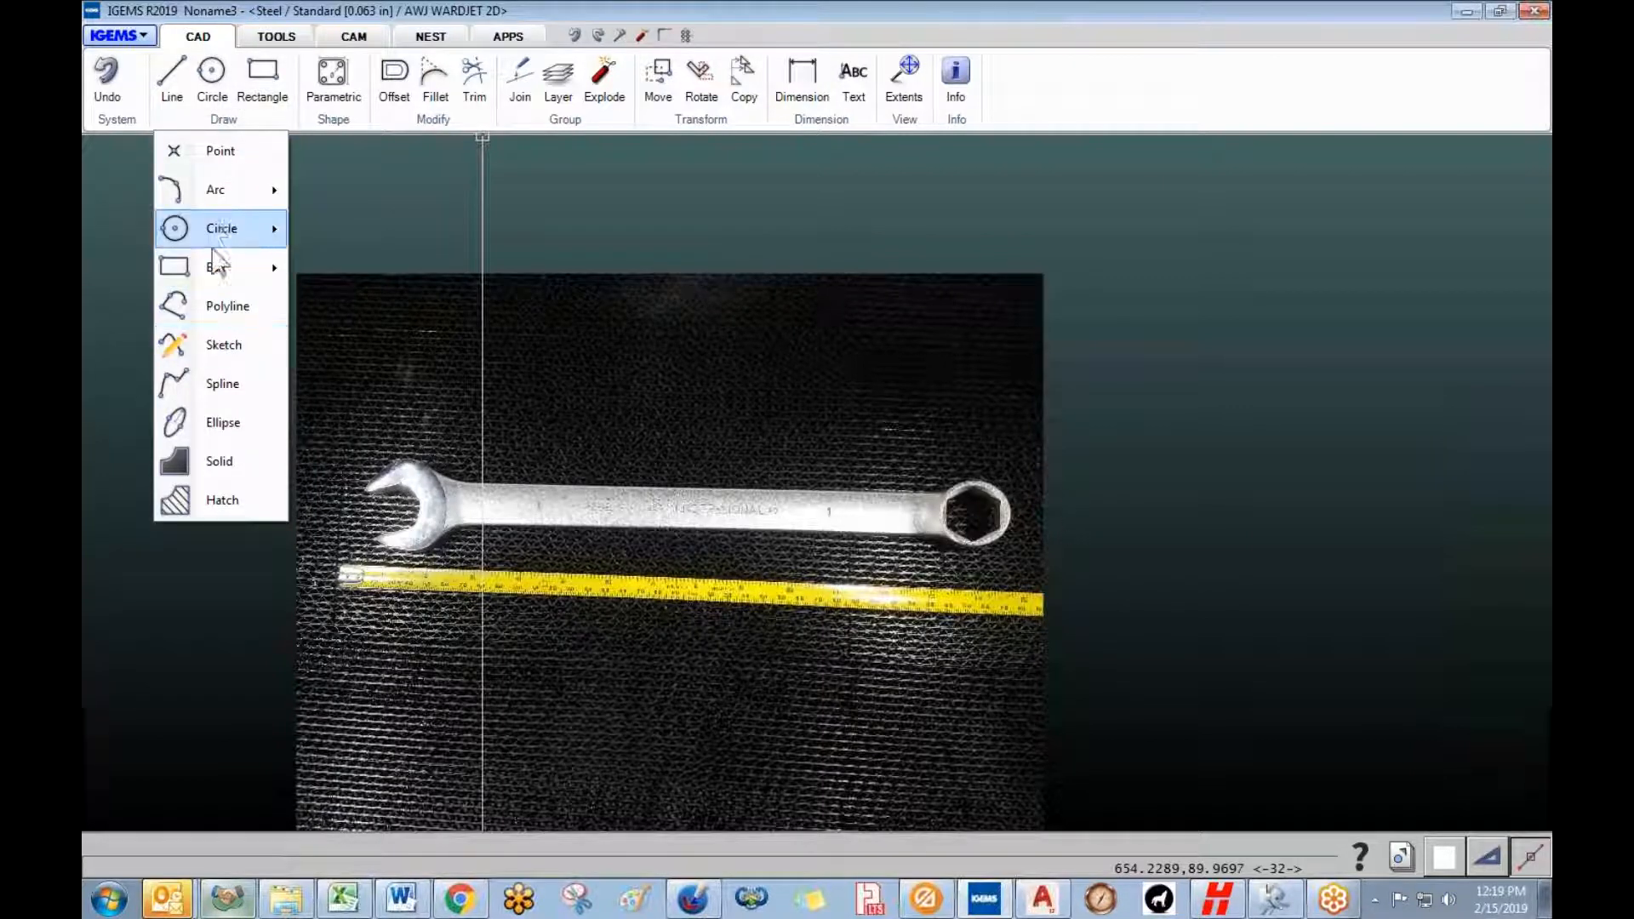
pyautogui.click(216, 384)
pyautogui.scroll(5, 479, 547)
pyautogui.scroll(3, 471, 520)
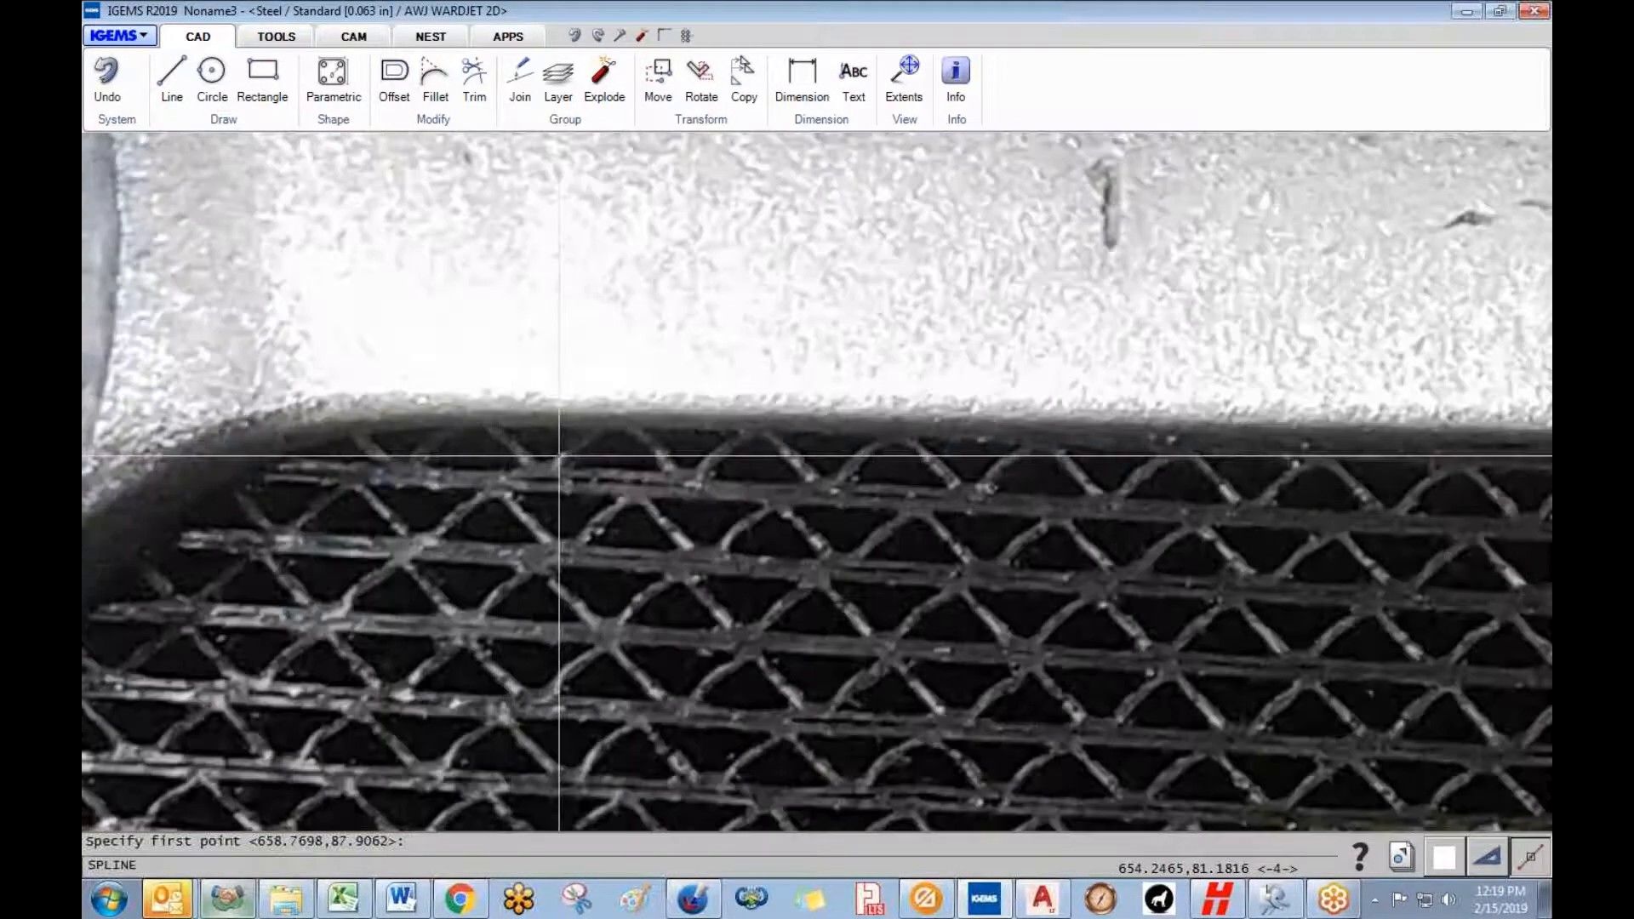
pyautogui.click(611, 434)
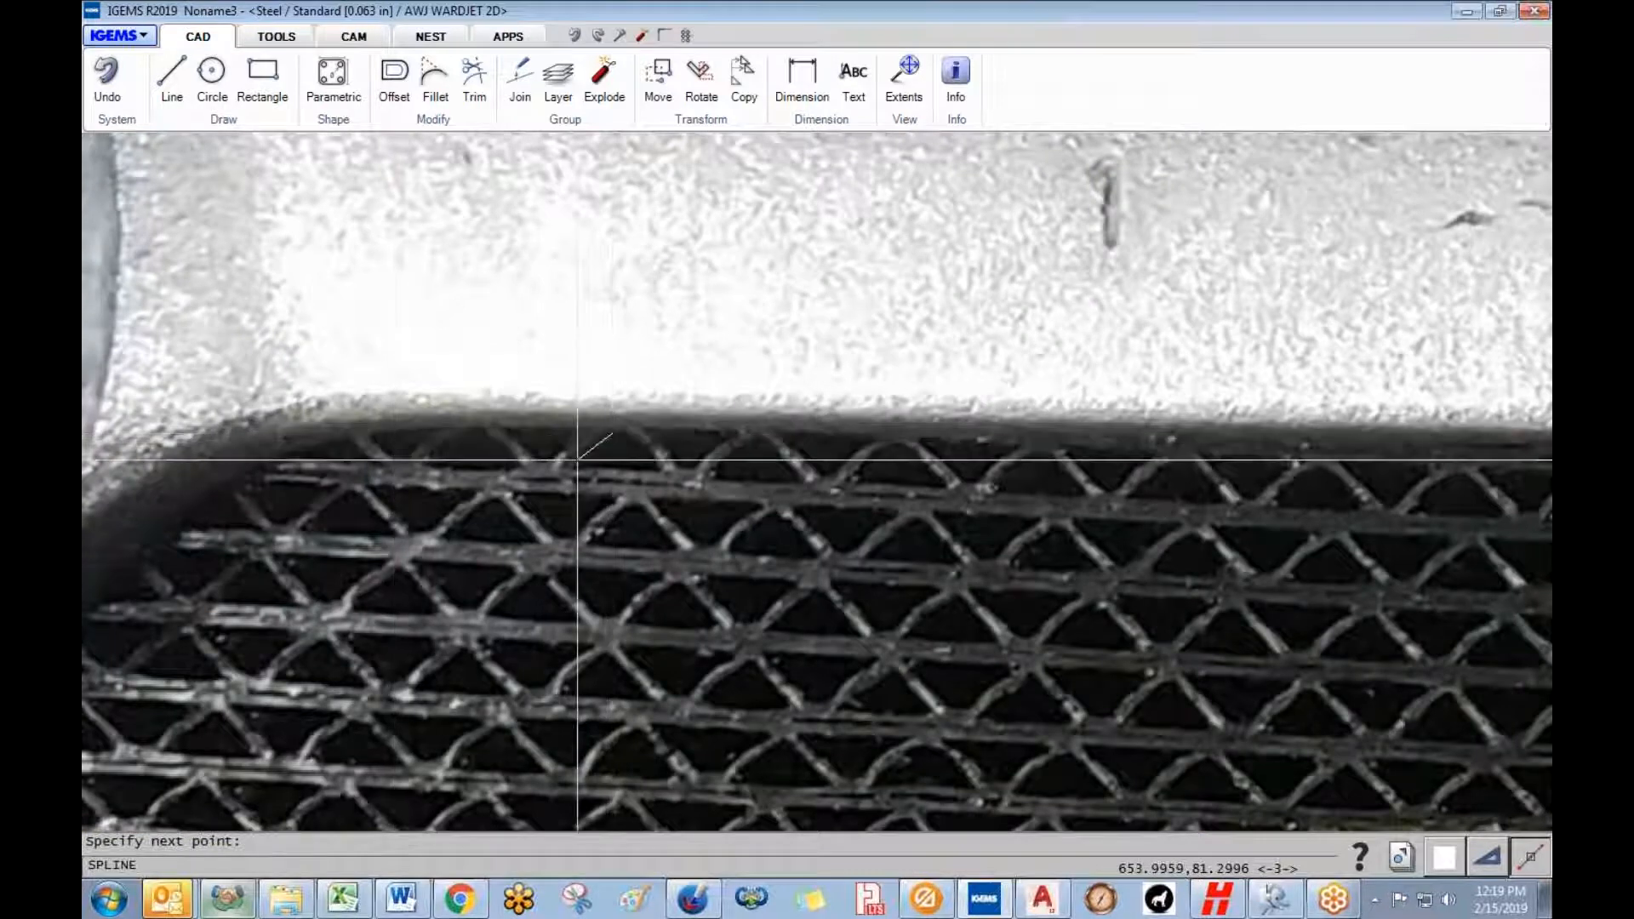
pyautogui.click(390, 434)
pyautogui.click(228, 490)
pyautogui.scroll(-2, 203, 540)
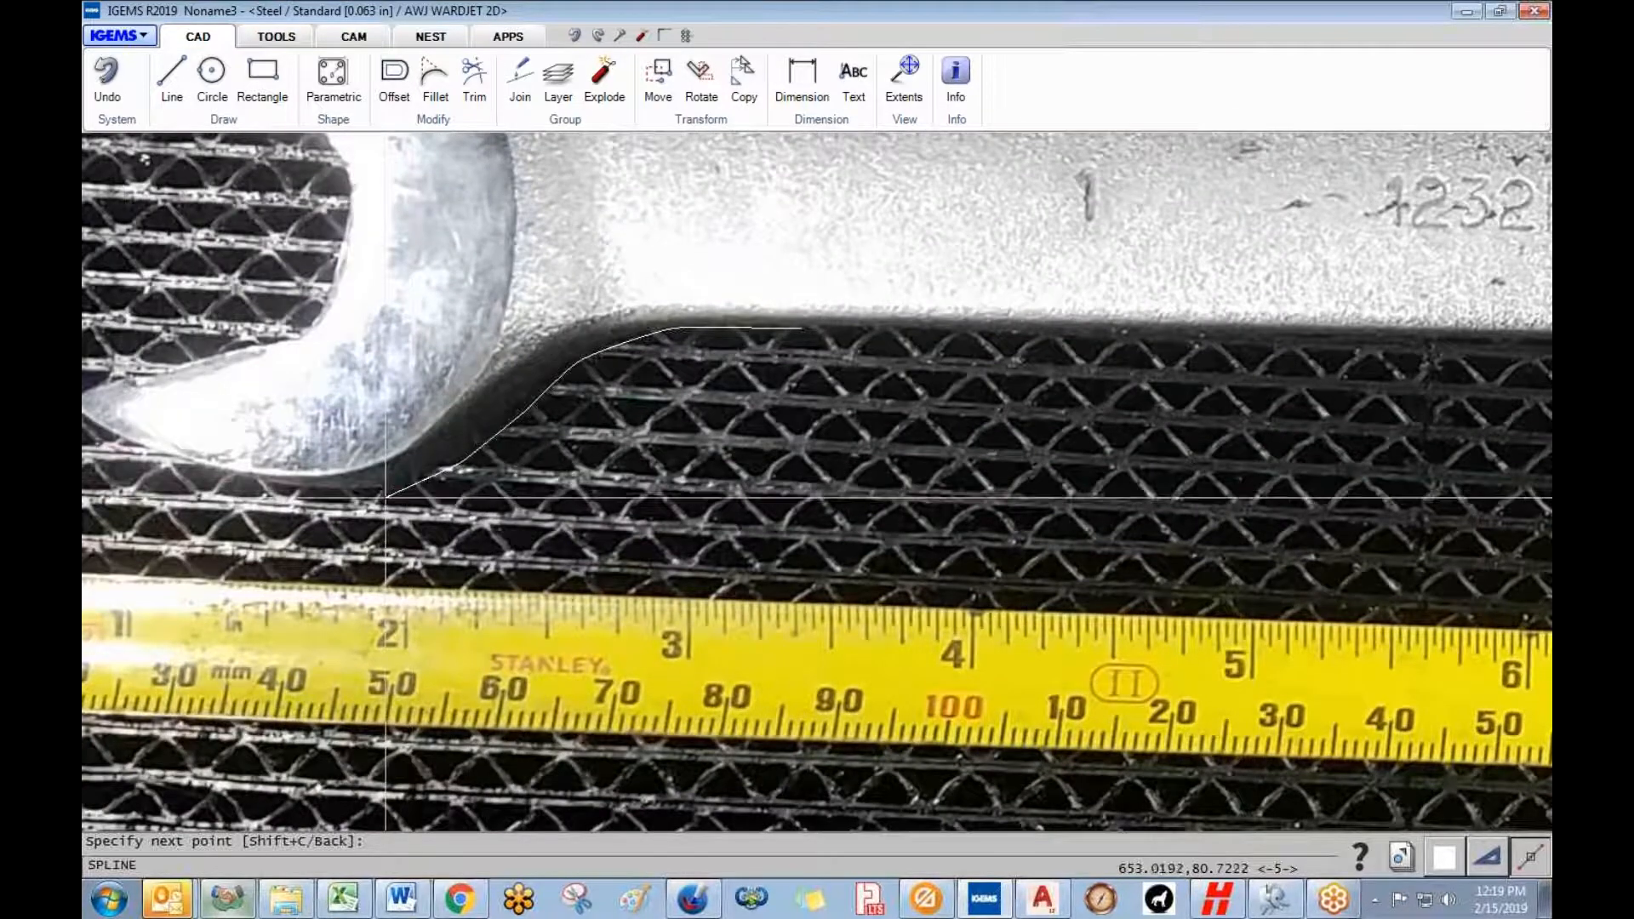
pyautogui.click(384, 494)
pyautogui.click(283, 491)
pyautogui.click(186, 473)
# - Continue the spline around the lower jaw tip, through the jaw opening and on to the upper jaw tip
pyautogui.moveTo(107, 442); pyautogui.dragTo(311, 532, button='middle')
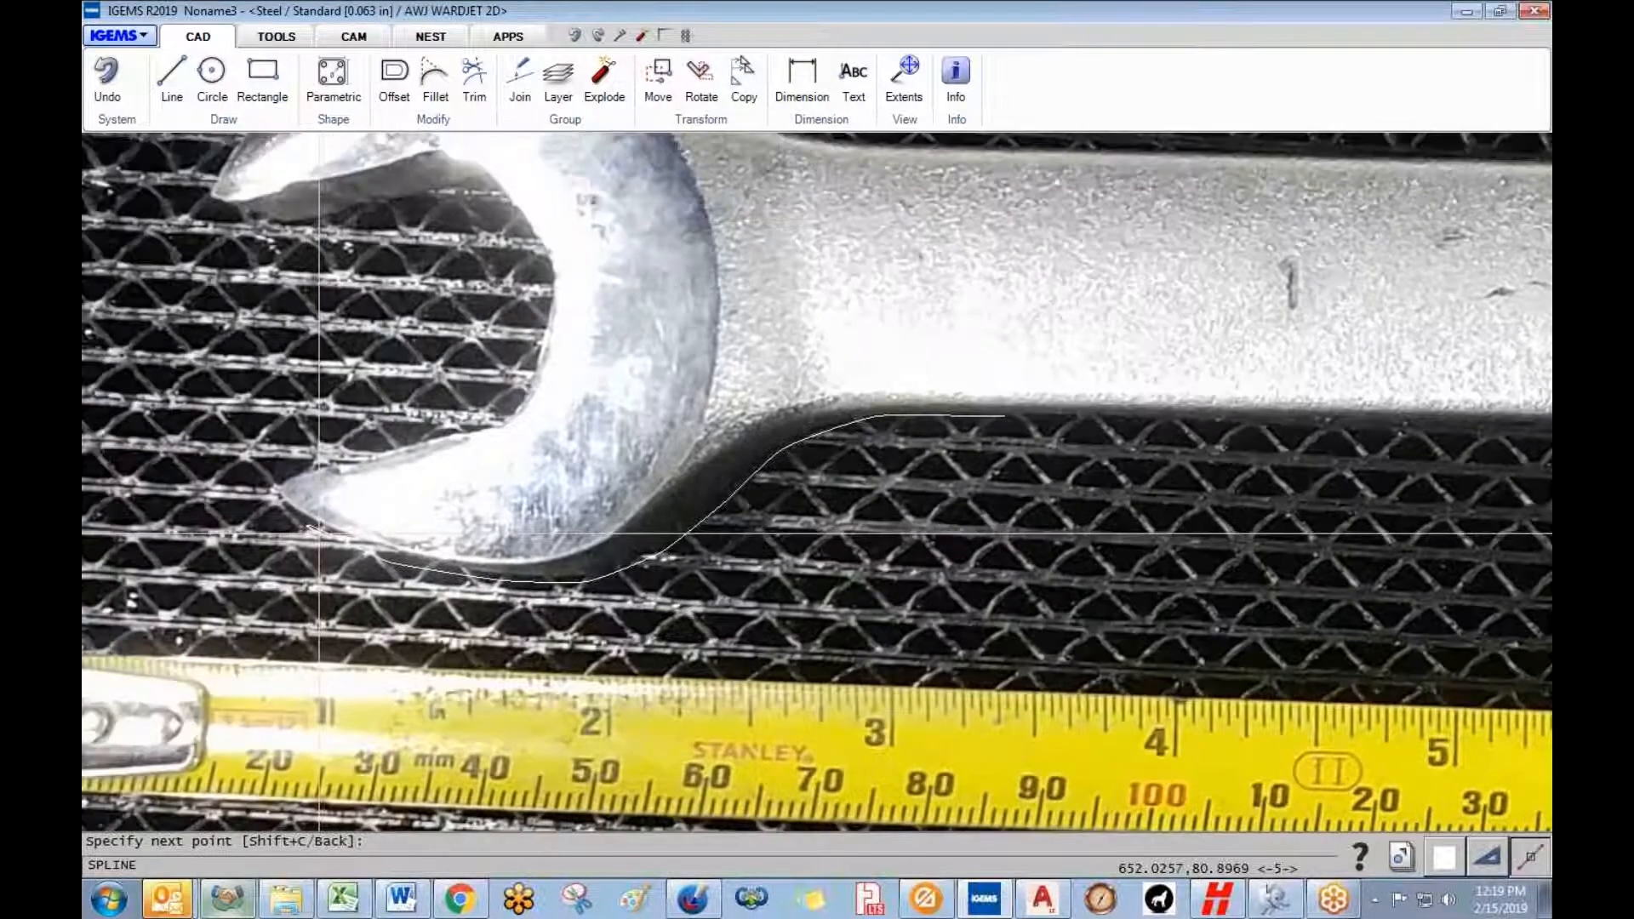
pyautogui.click(277, 496)
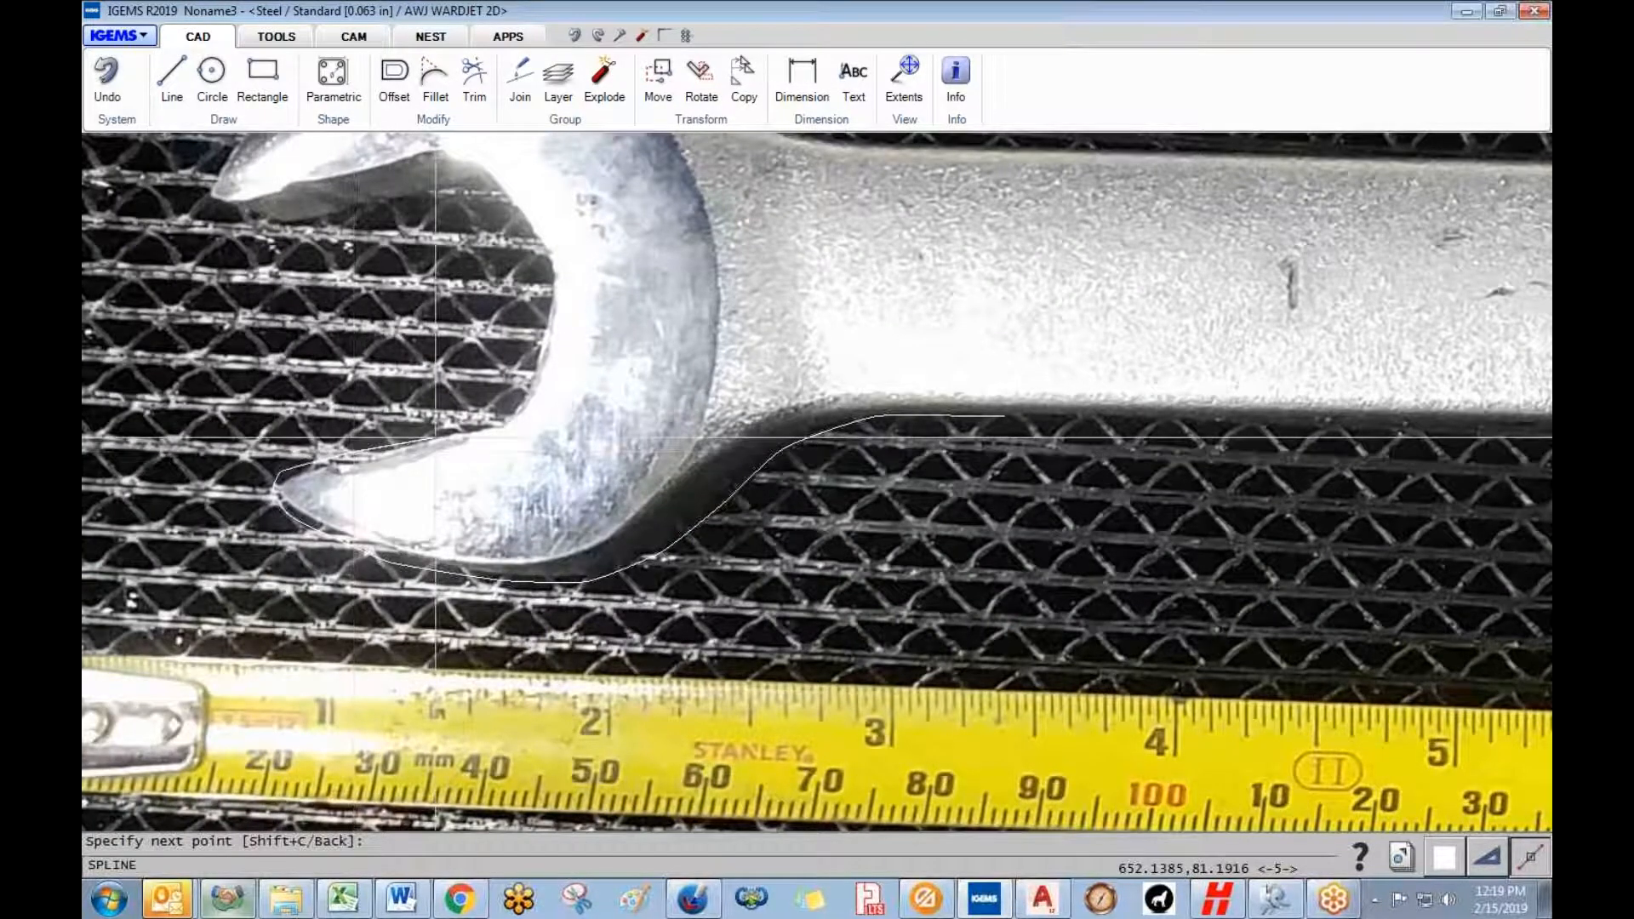
pyautogui.click(469, 417)
pyautogui.click(428, 192)
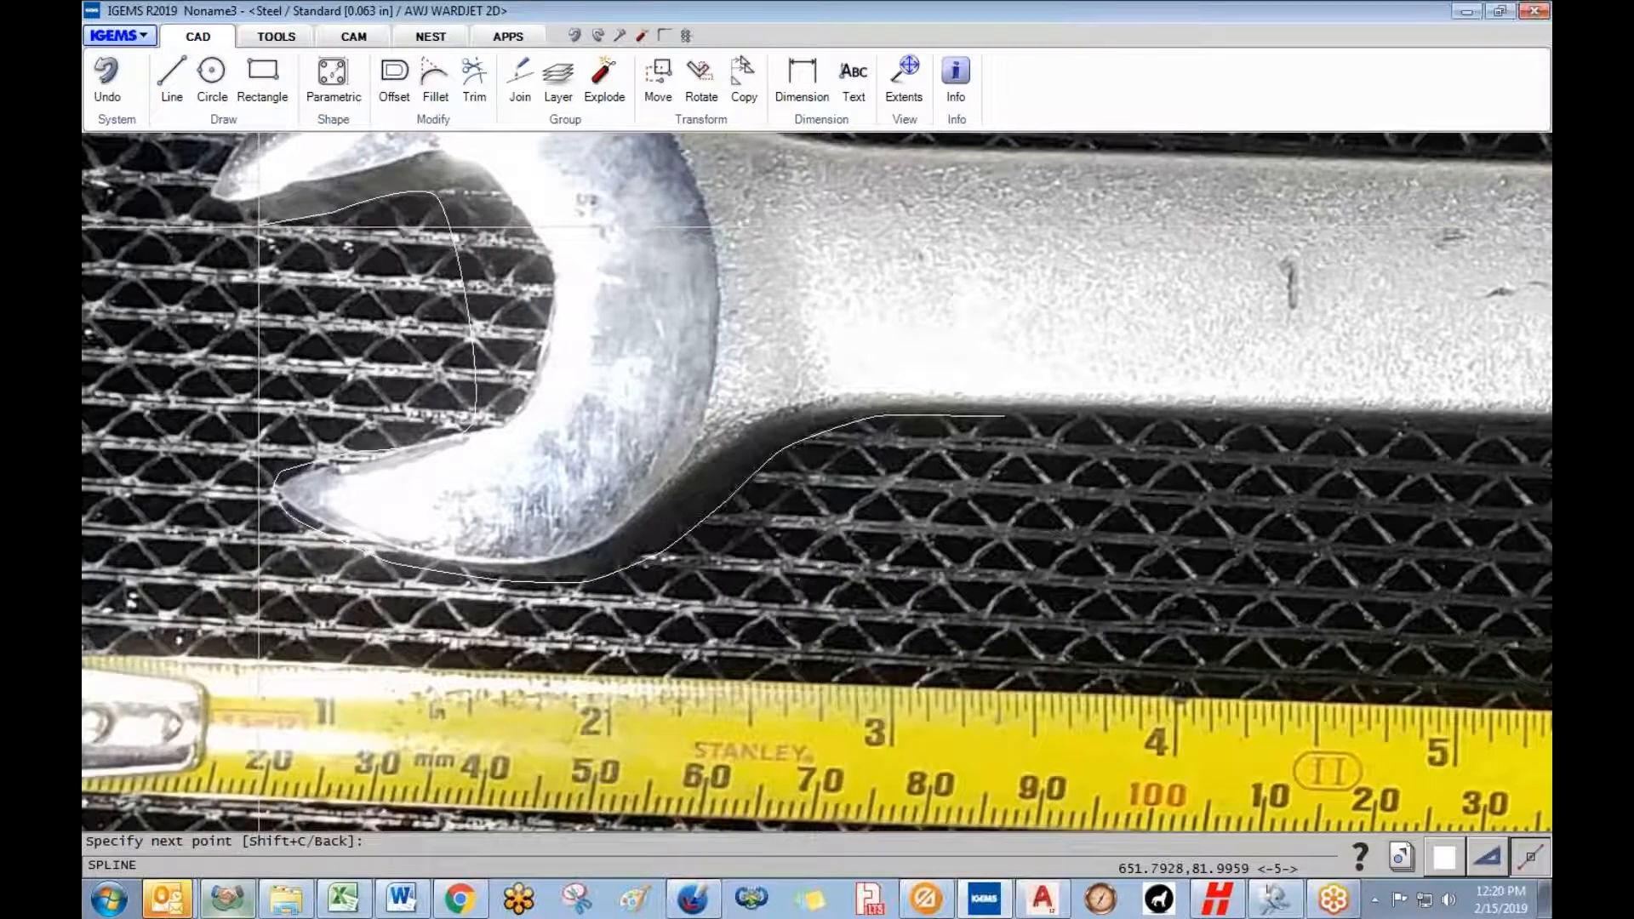
pyautogui.moveTo(258, 228); pyautogui.dragTo(258, 430, button='middle')
pyautogui.click(194, 393)
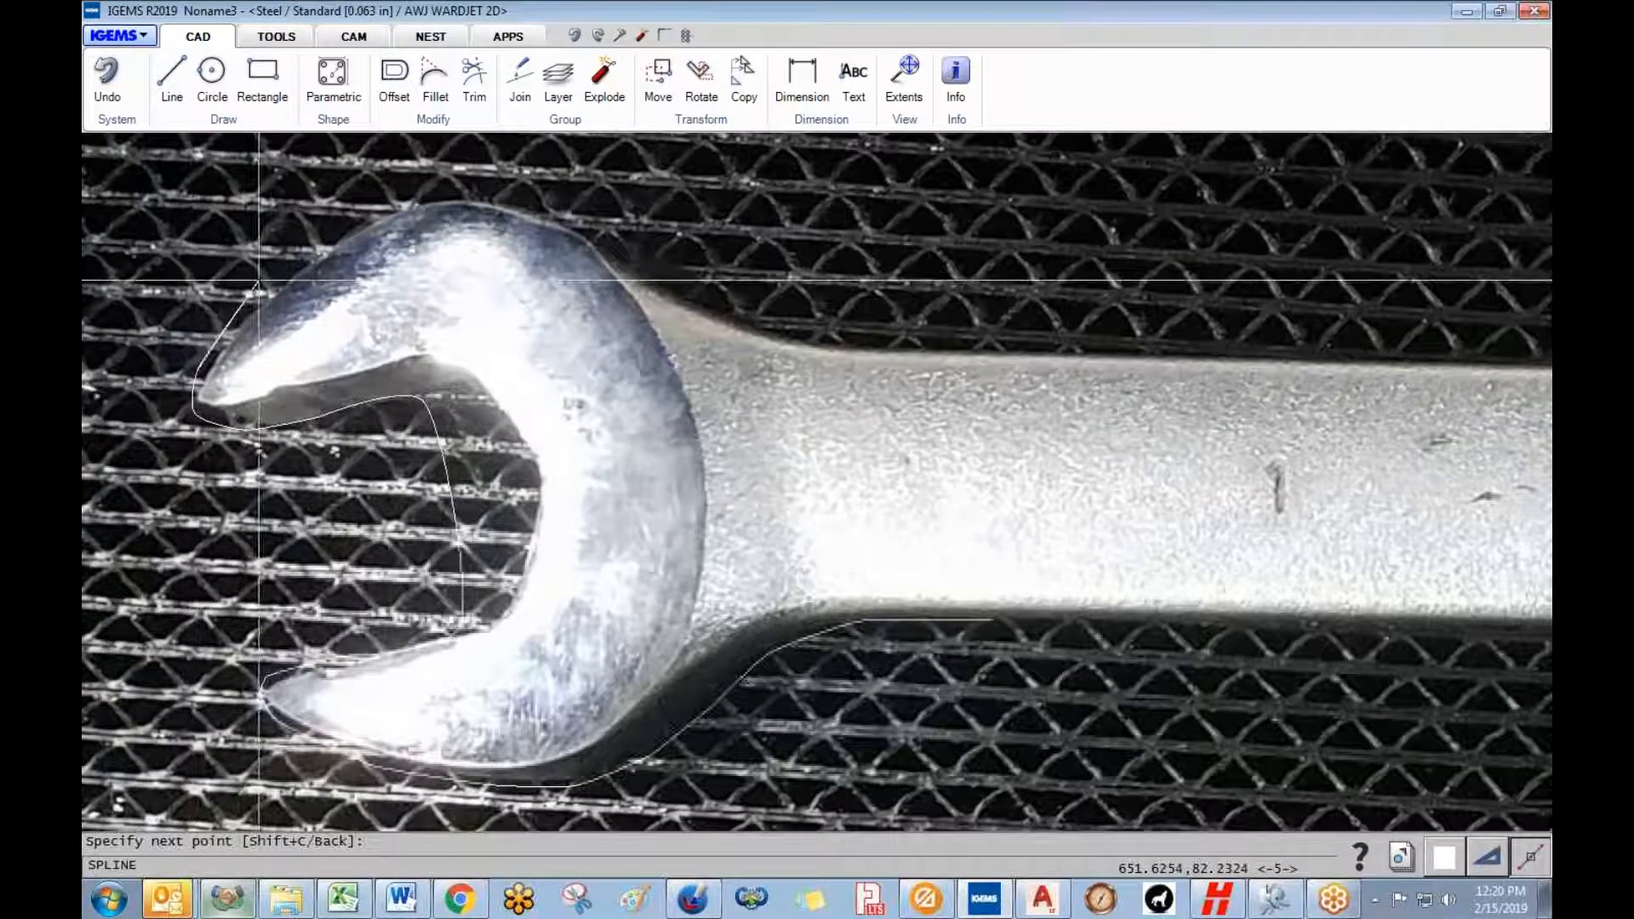
# - Continue the spline over the upper jaw's outer side, along the handle's upper edge and onto the top of the ring end
pyautogui.click(522, 193)
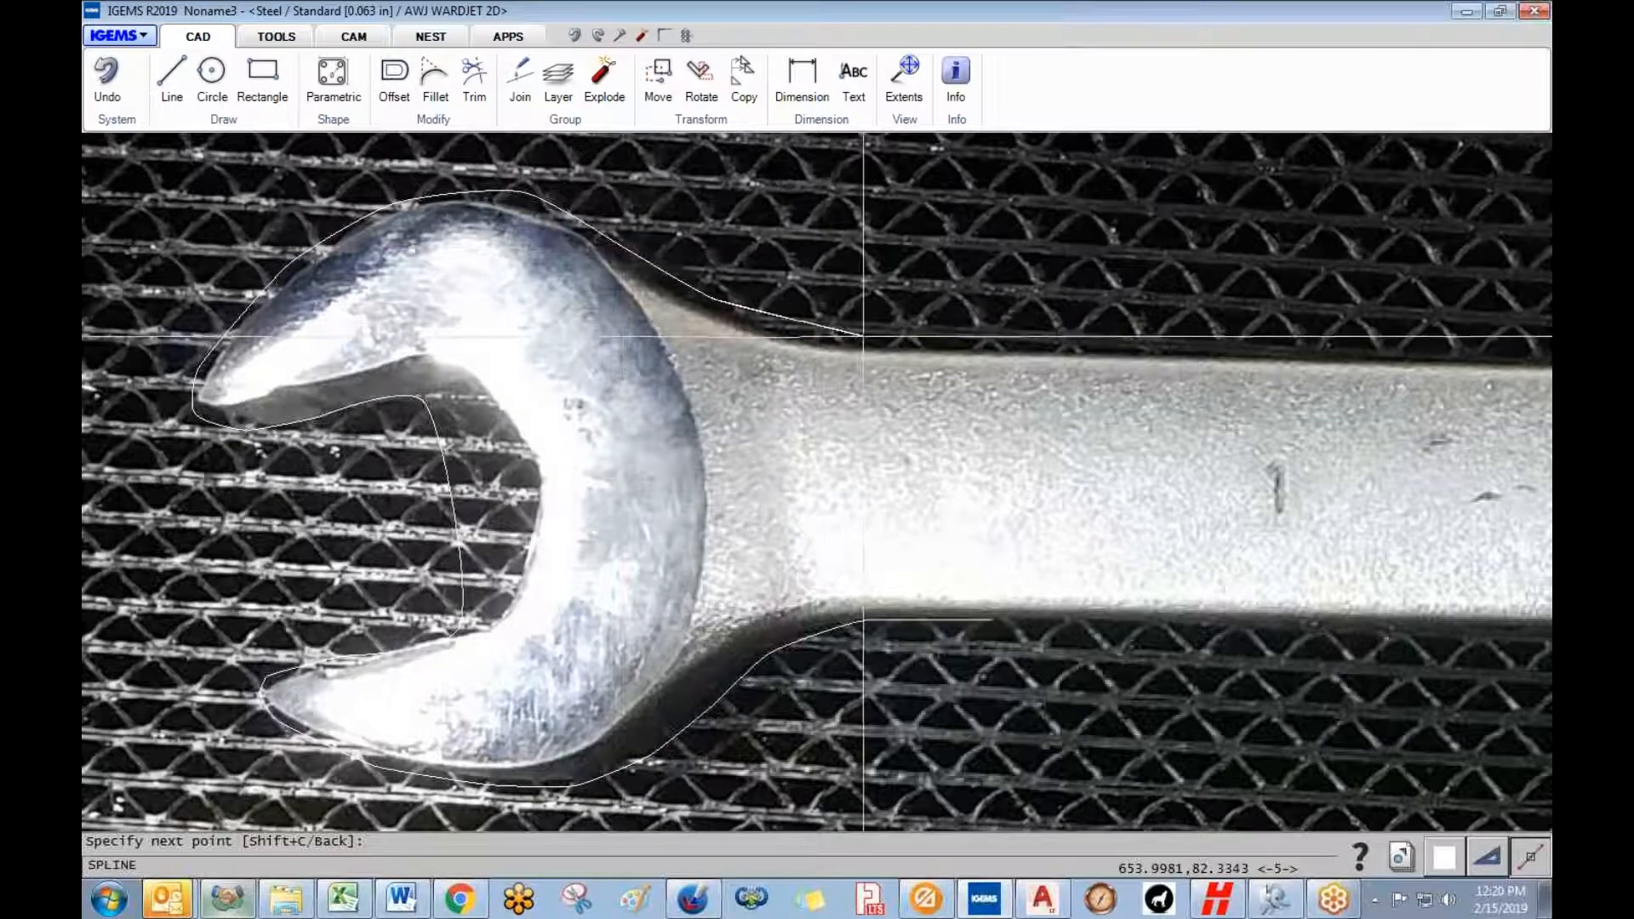
pyautogui.moveTo(840, 328); pyautogui.dragTo(721, 329, button='middle')
pyautogui.scroll(-3, 1309, 467)
pyautogui.moveTo(1309, 468); pyautogui.dragTo(730, 521, button='middle')
pyautogui.click(839, 509)
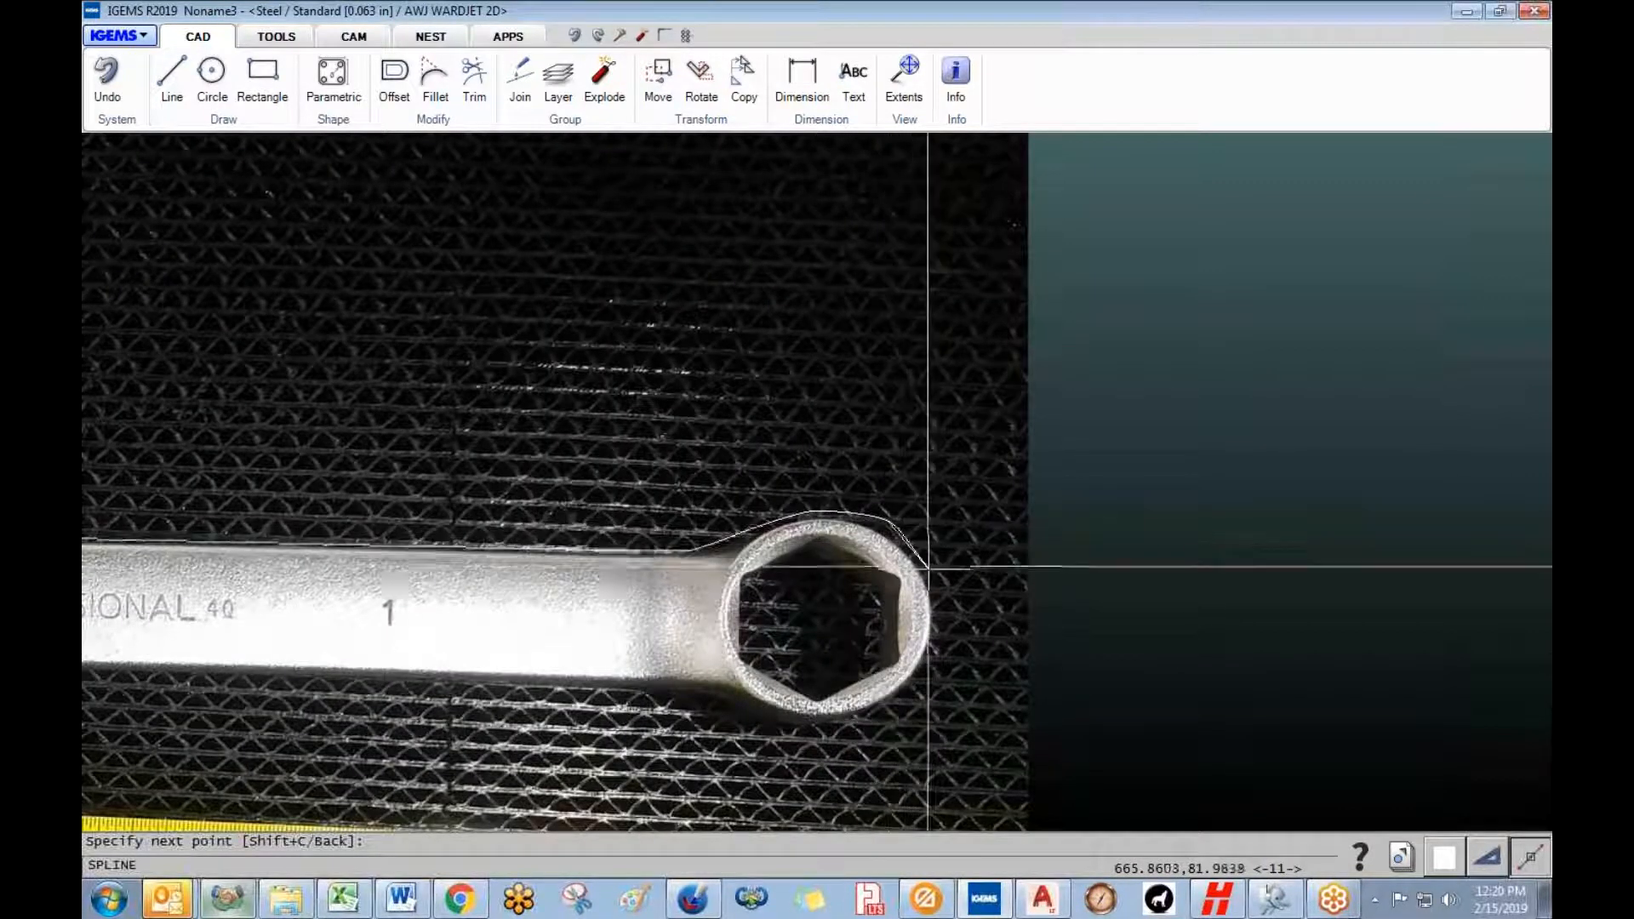
# - Trace the spline around the ring's outer edge and back onto the handle's lower edge
pyautogui.click(938, 634)
pyautogui.click(903, 706)
pyautogui.click(639, 696)
pyautogui.moveTo(672, 691); pyautogui.dragTo(1159, 629, button='middle')
pyautogui.scroll(-1, 907, 640)
pyautogui.moveTo(927, 630); pyautogui.dragTo(1364, 651, button='middle')
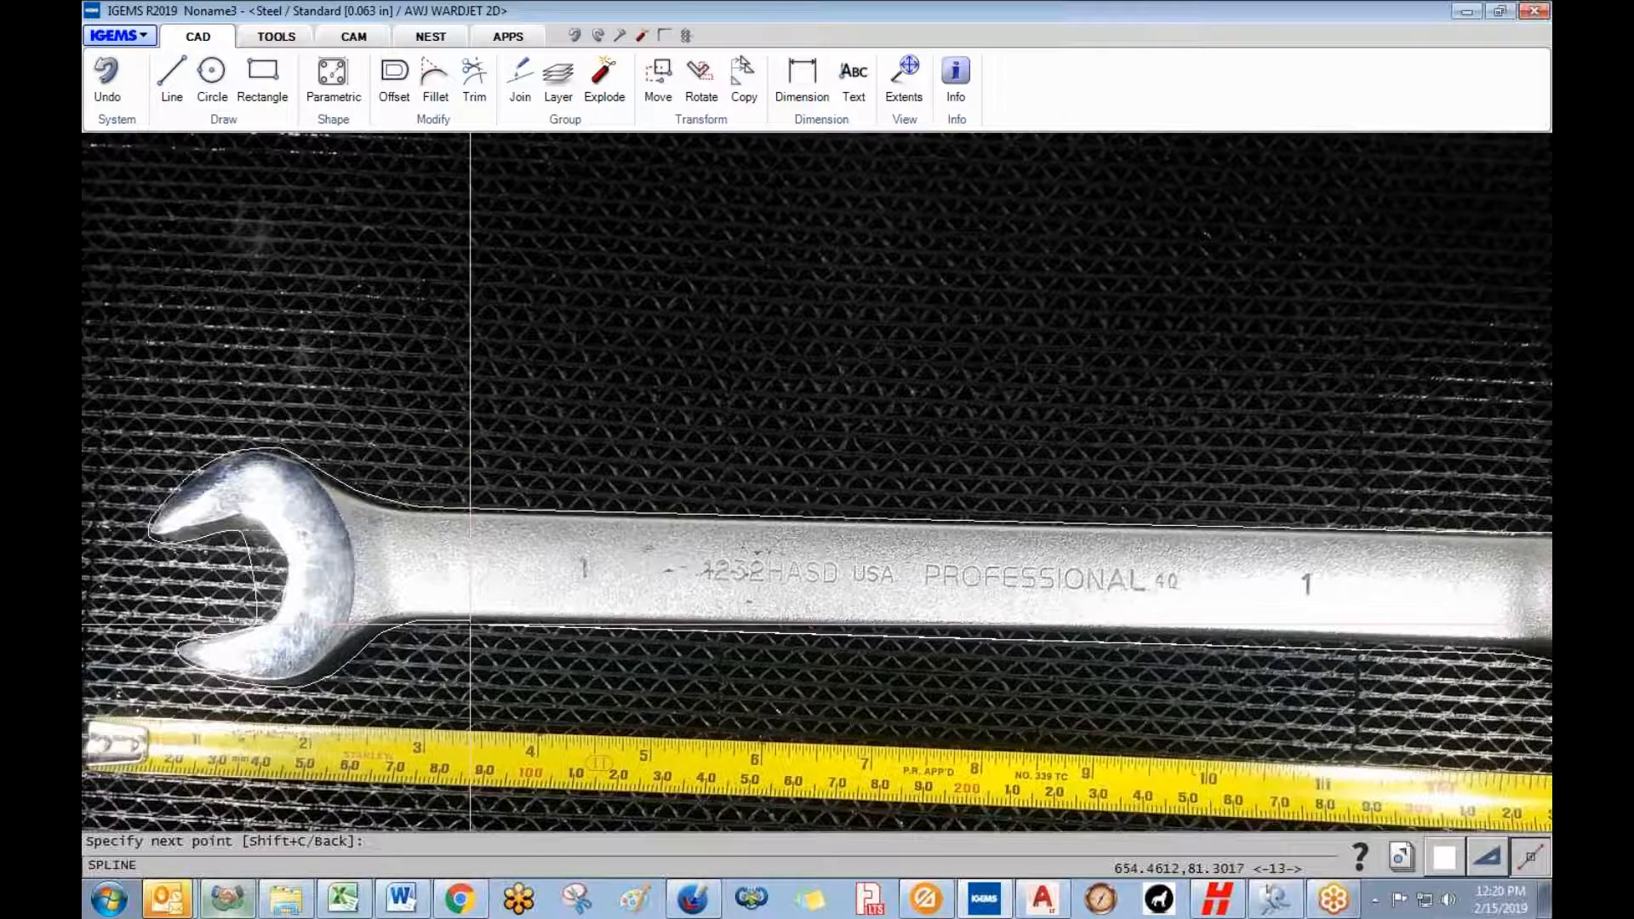
# - Bring the spline back along the handle's lower edge and end it just short of its start point
pyautogui.scroll(1, 470, 625)
pyautogui.scroll(2, 468, 613)
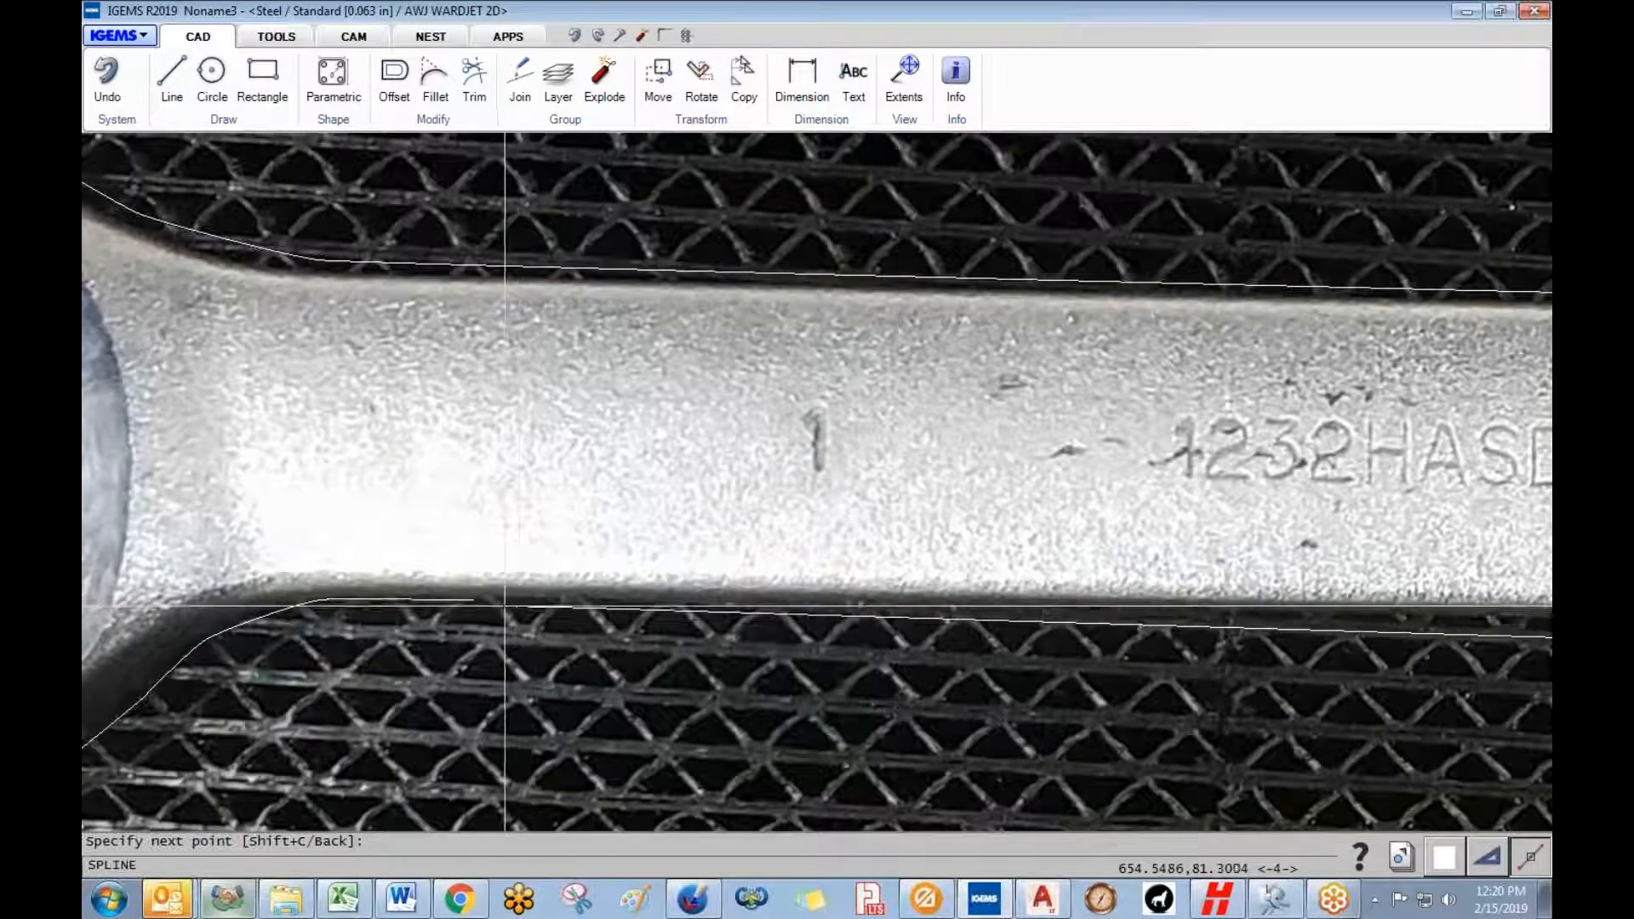
pyautogui.scroll(2, 502, 605)
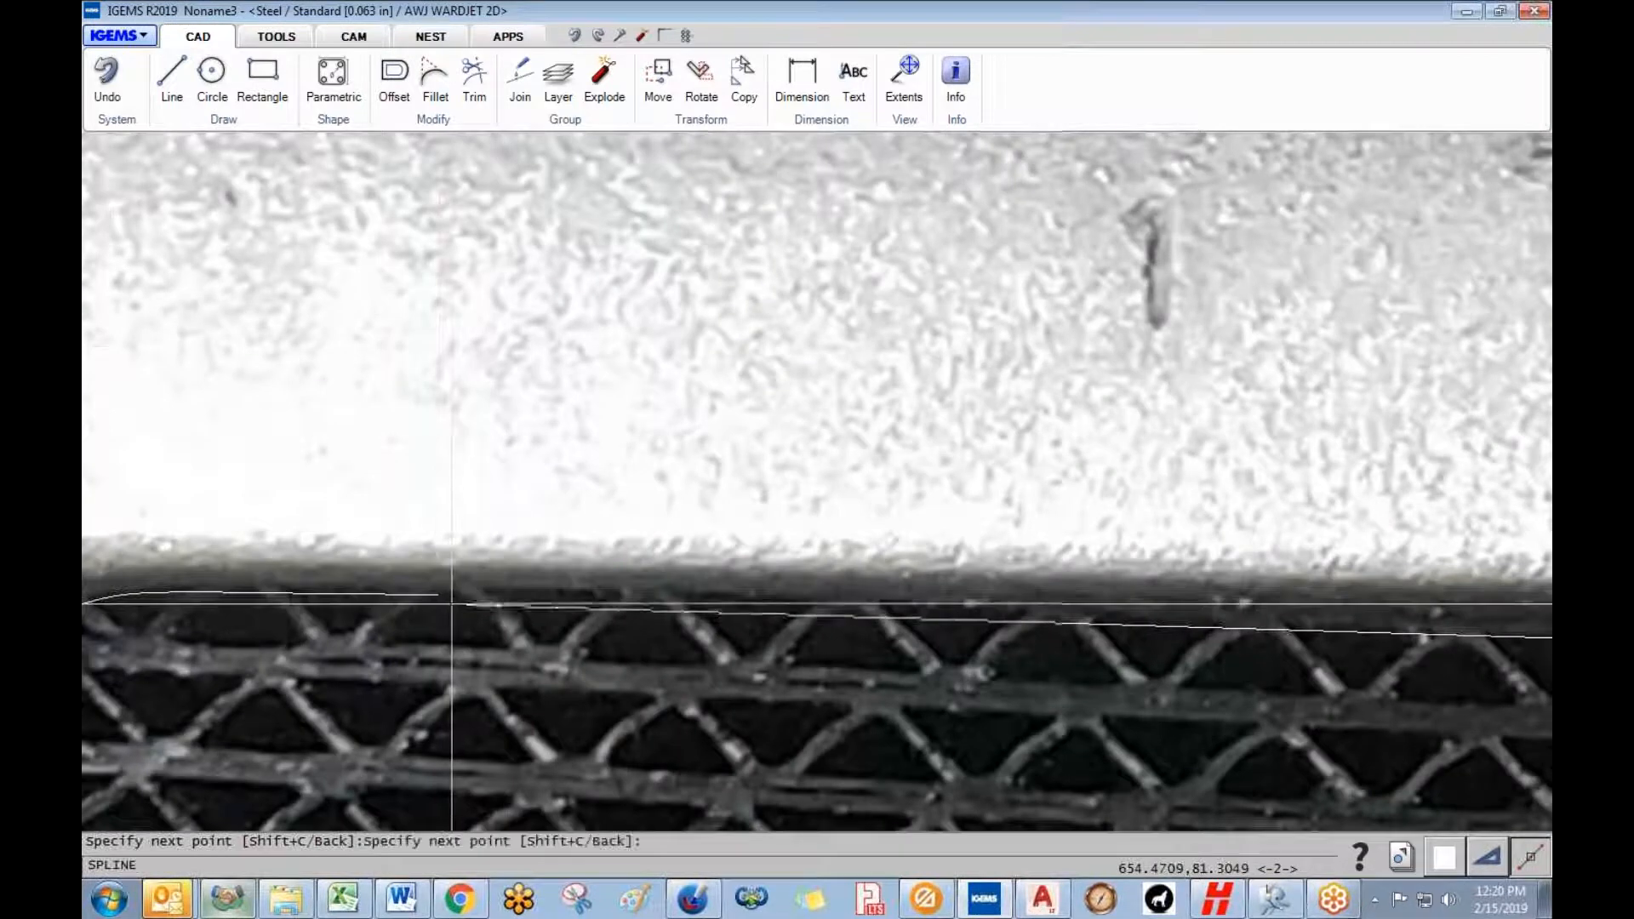
pyautogui.scroll(2, 490, 595)
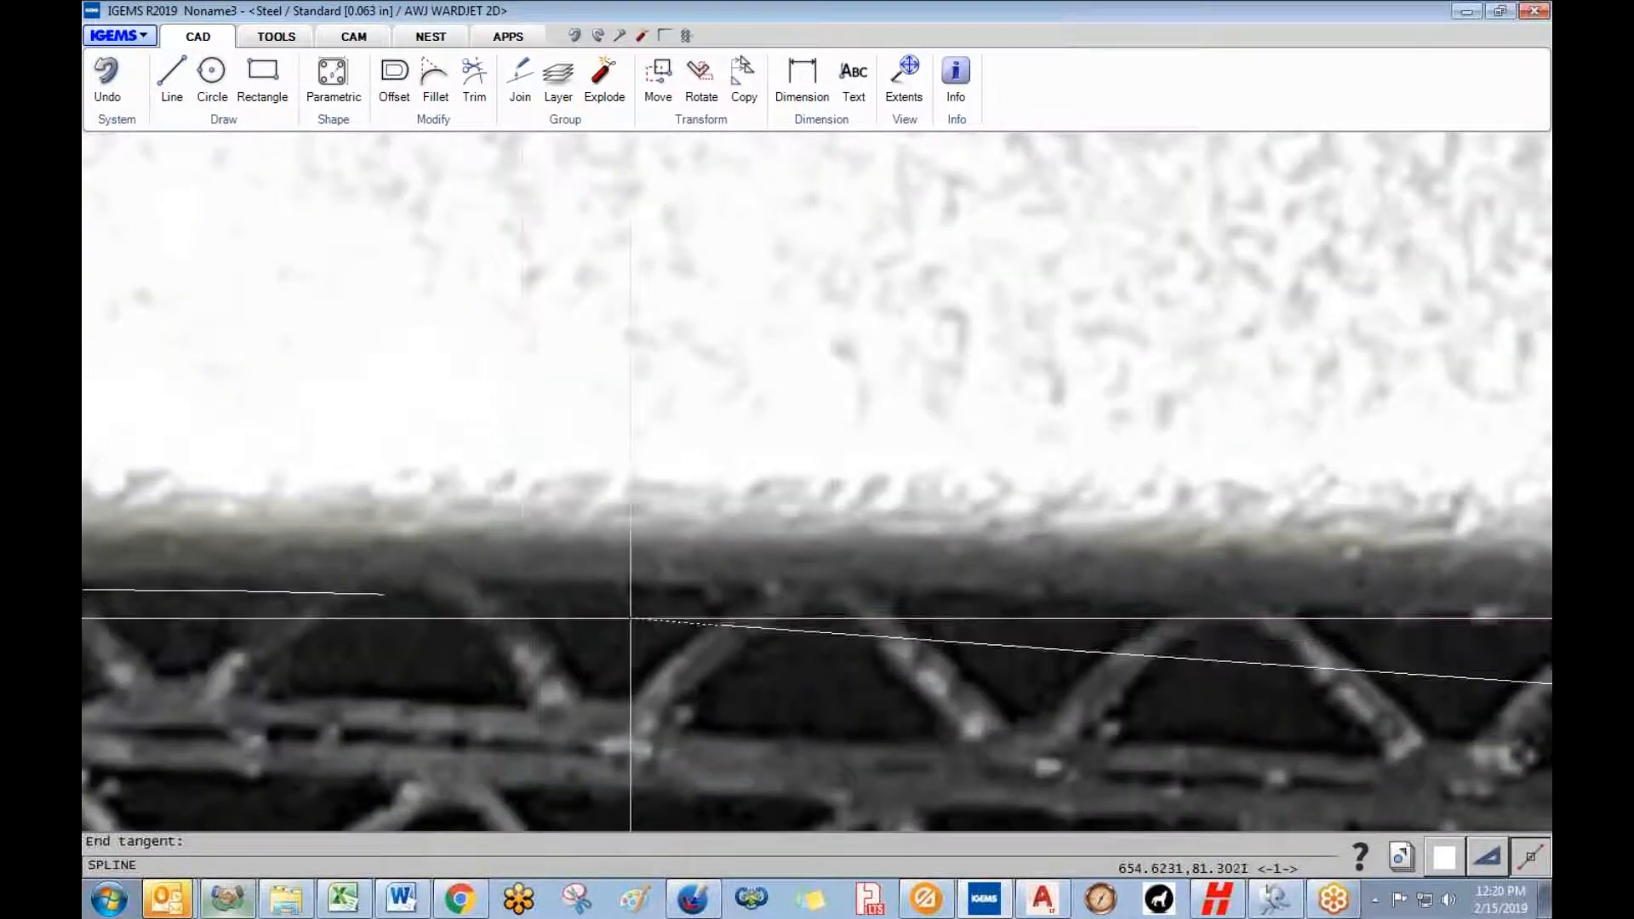
# - Move the spline's loose end point on the handle's lower edge onto its start point to close the wrench contour
pyautogui.scroll(-6, 630, 625)
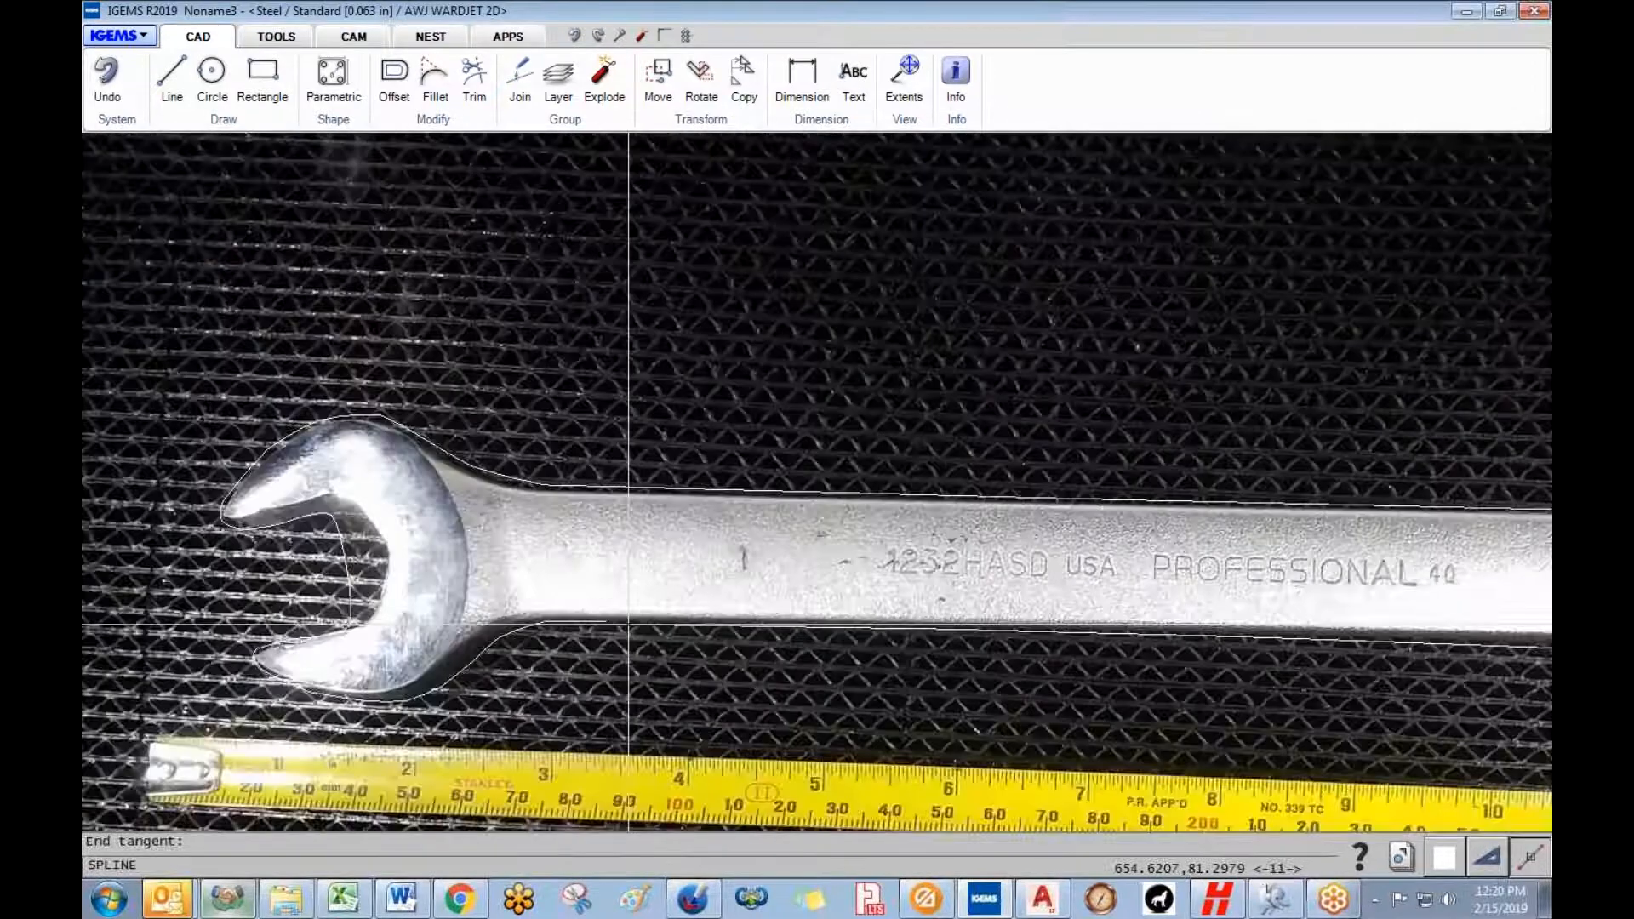
pyautogui.scroll(5, 628, 625)
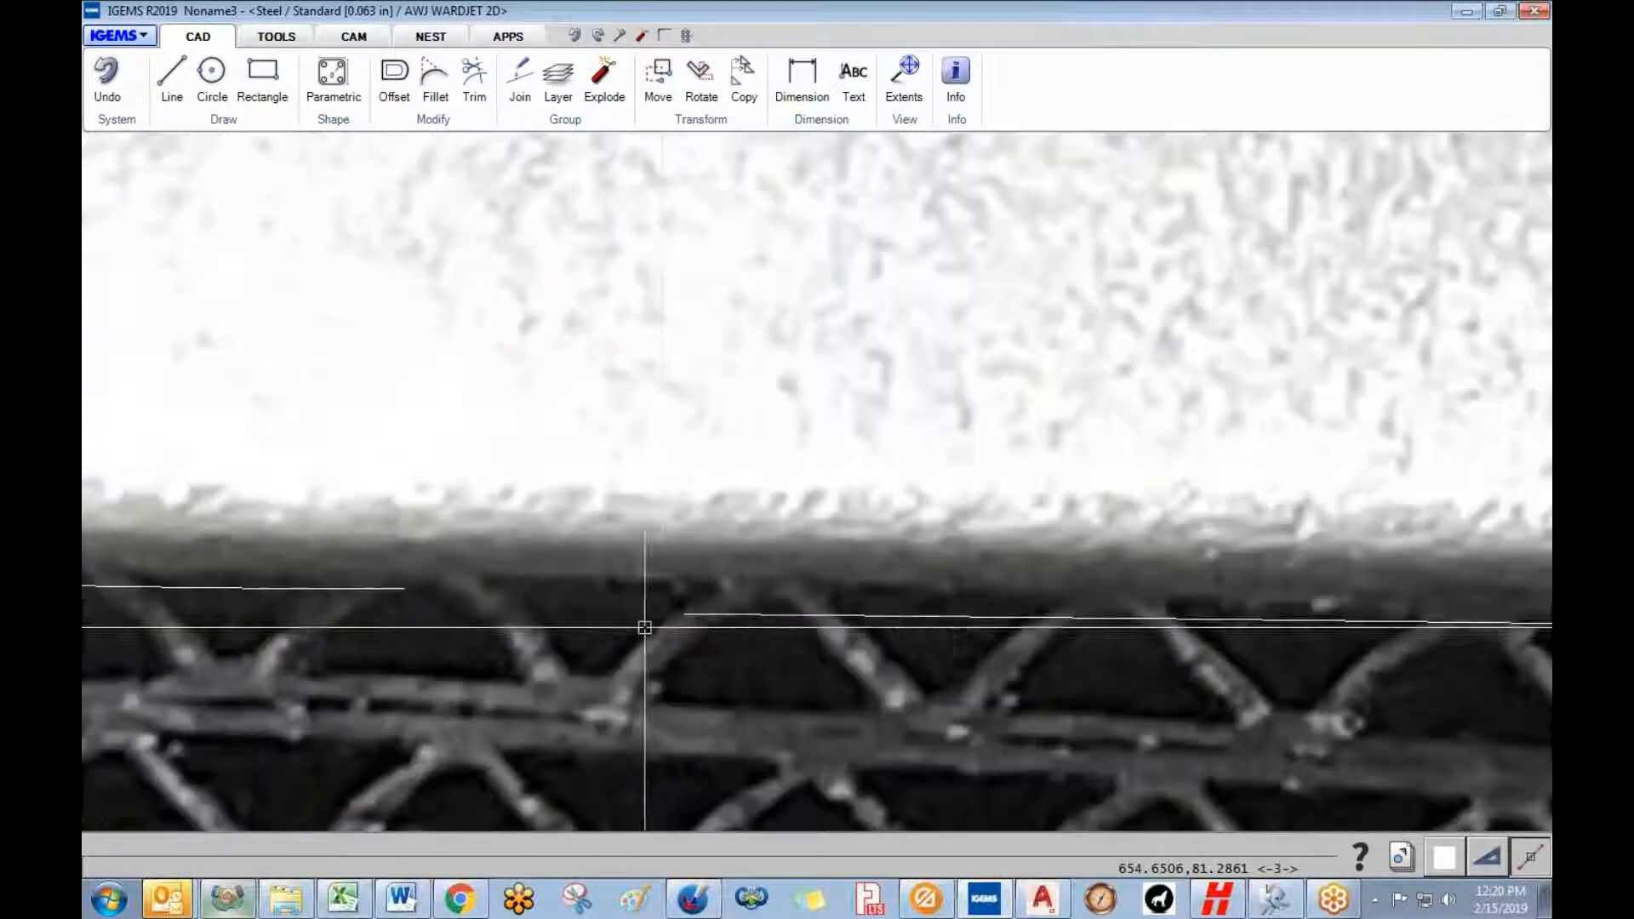
pyautogui.click(687, 616)
pyautogui.scroll(-5, 490, 630)
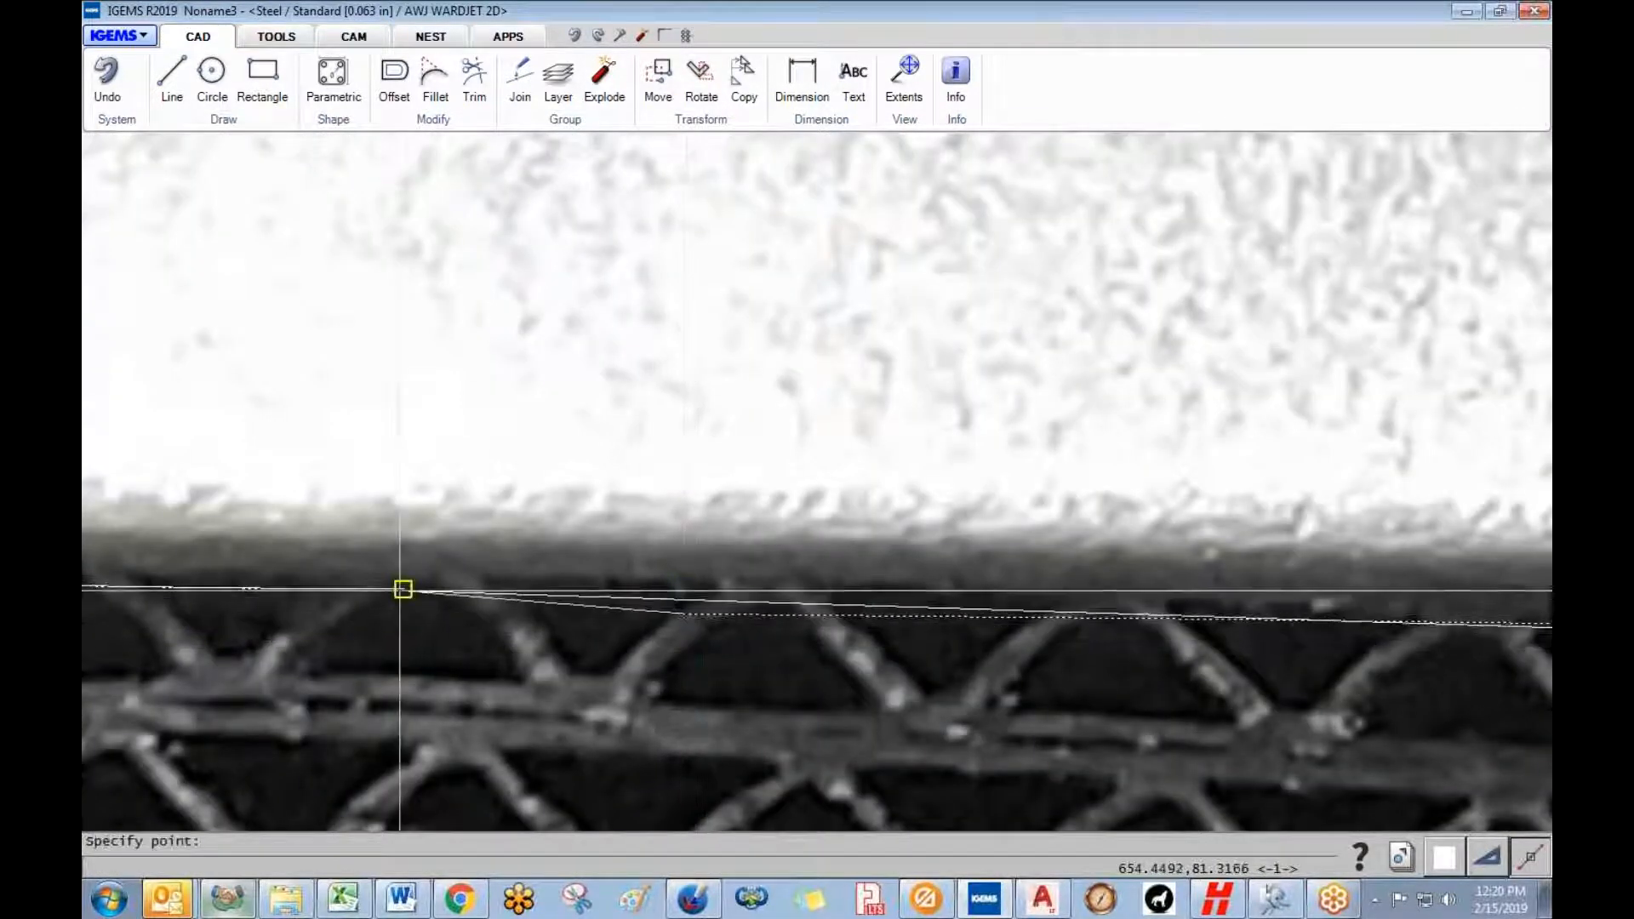
pyautogui.scroll(-8, 490, 666)
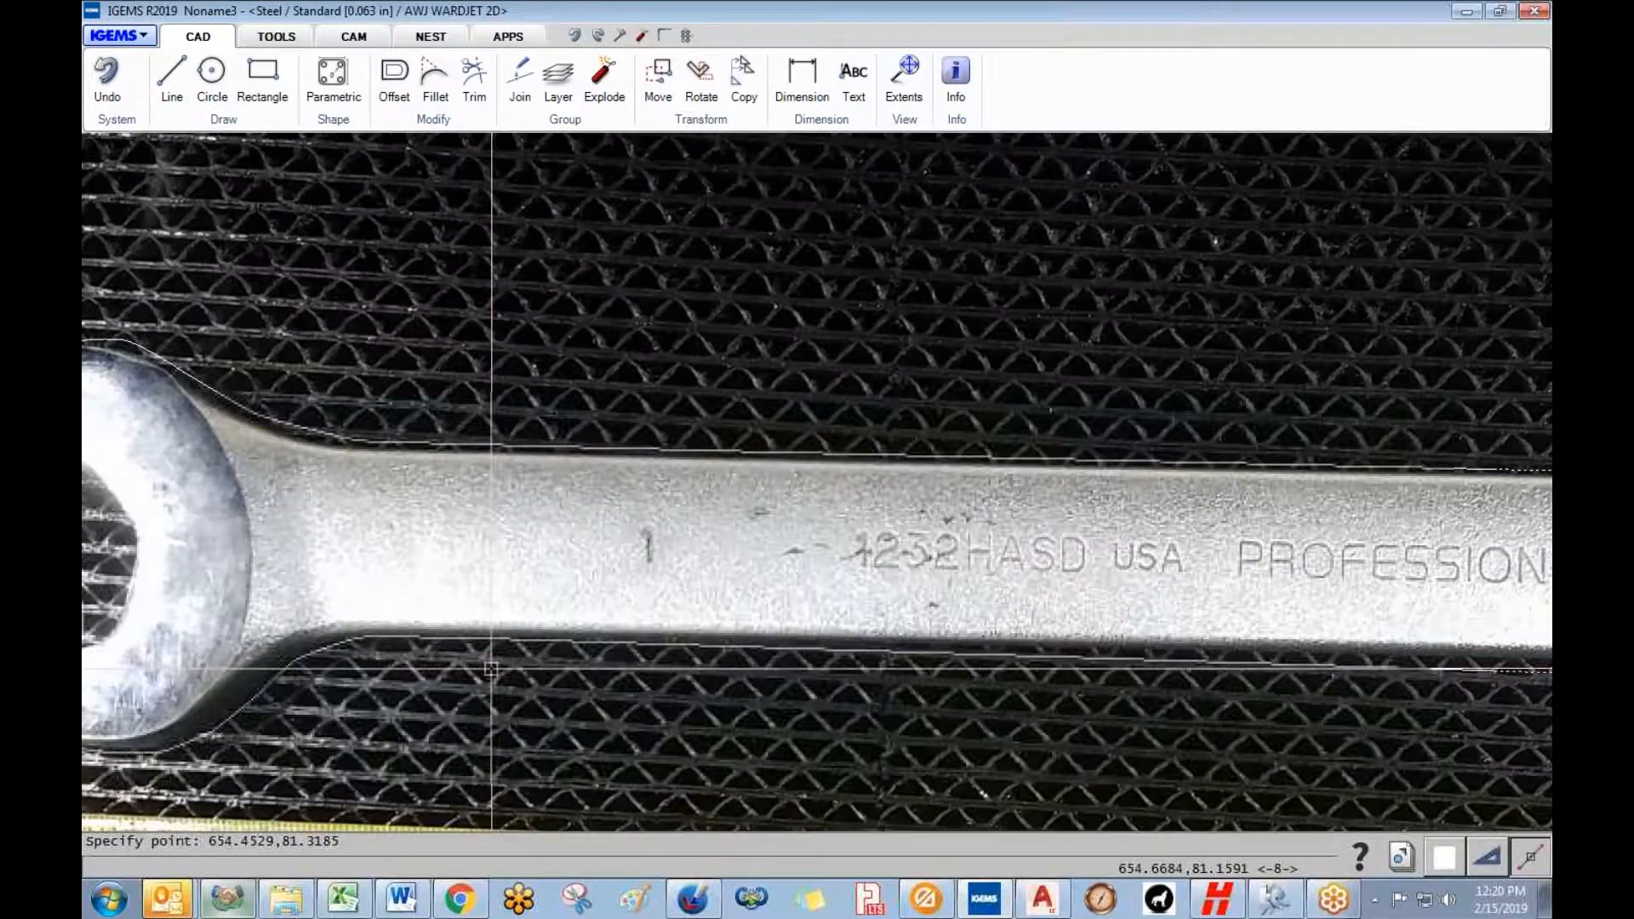
# - Select the traced wrench spline and check the whole contour with its control points
pyautogui.scroll(3, 510, 610)
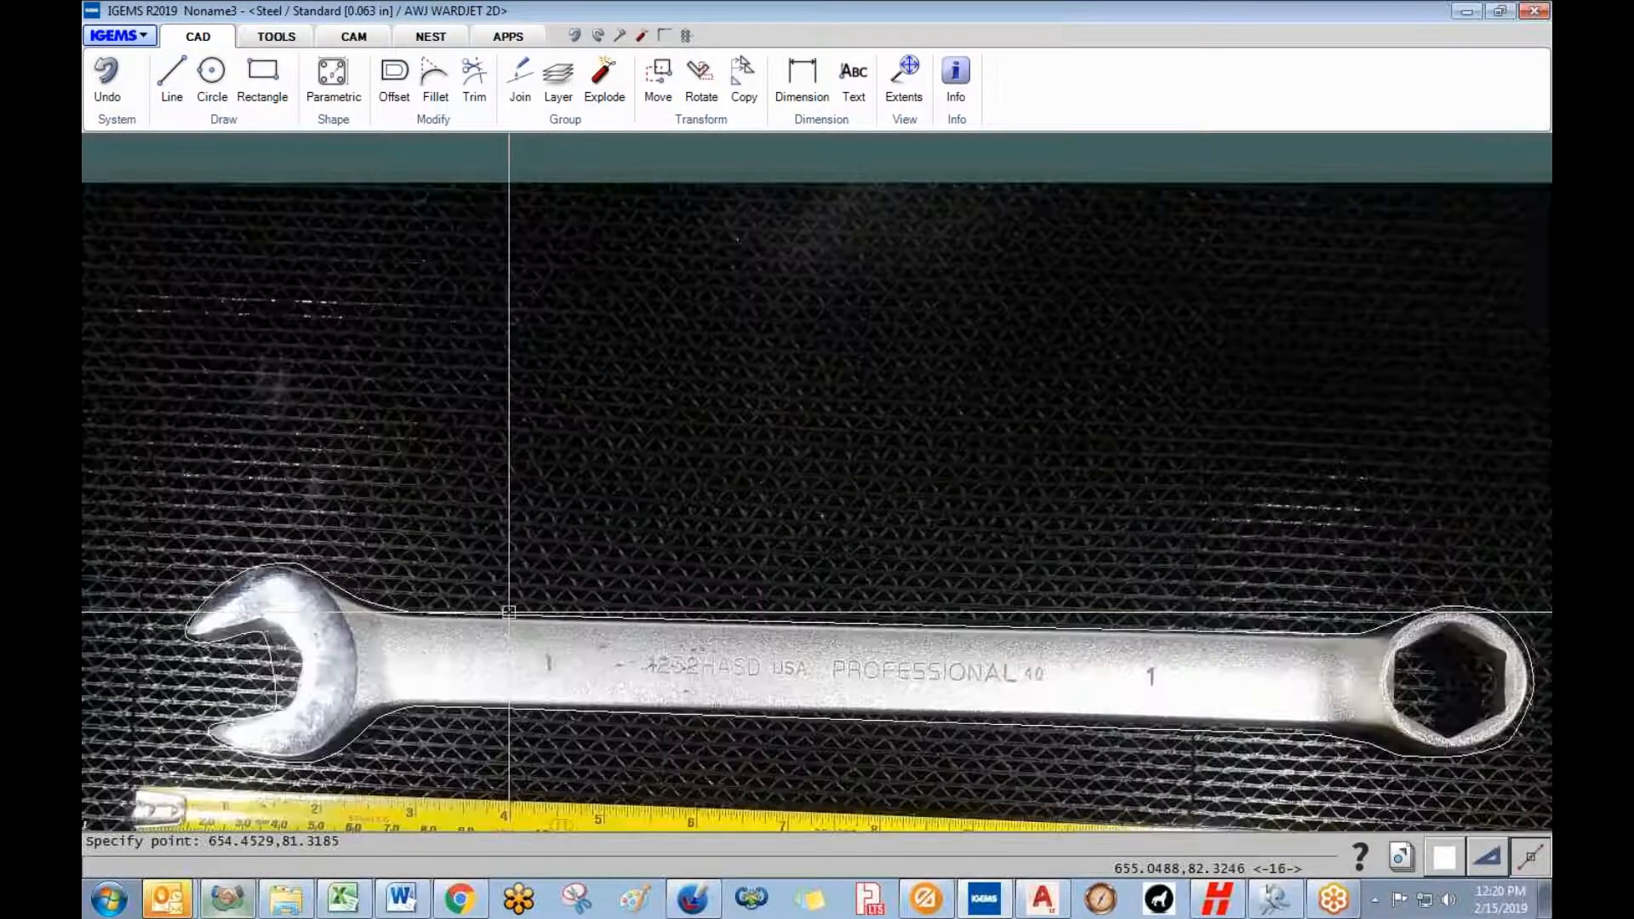
pyautogui.scroll(-1, 511, 606)
pyautogui.click(511, 608)
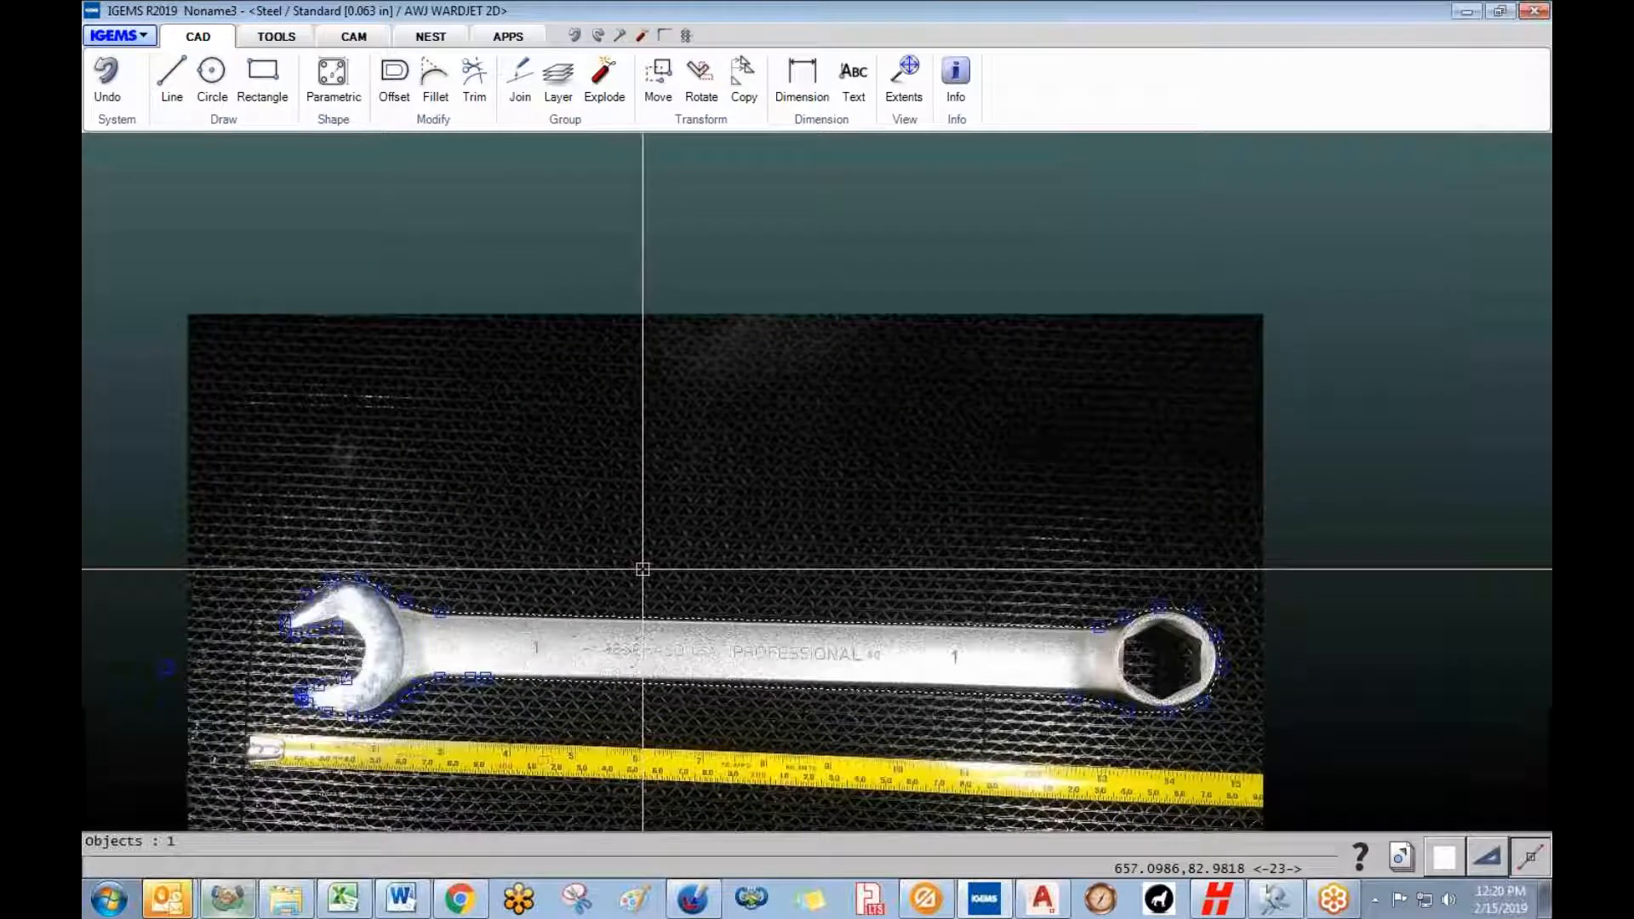
pyautogui.scroll(-3, 642, 569)
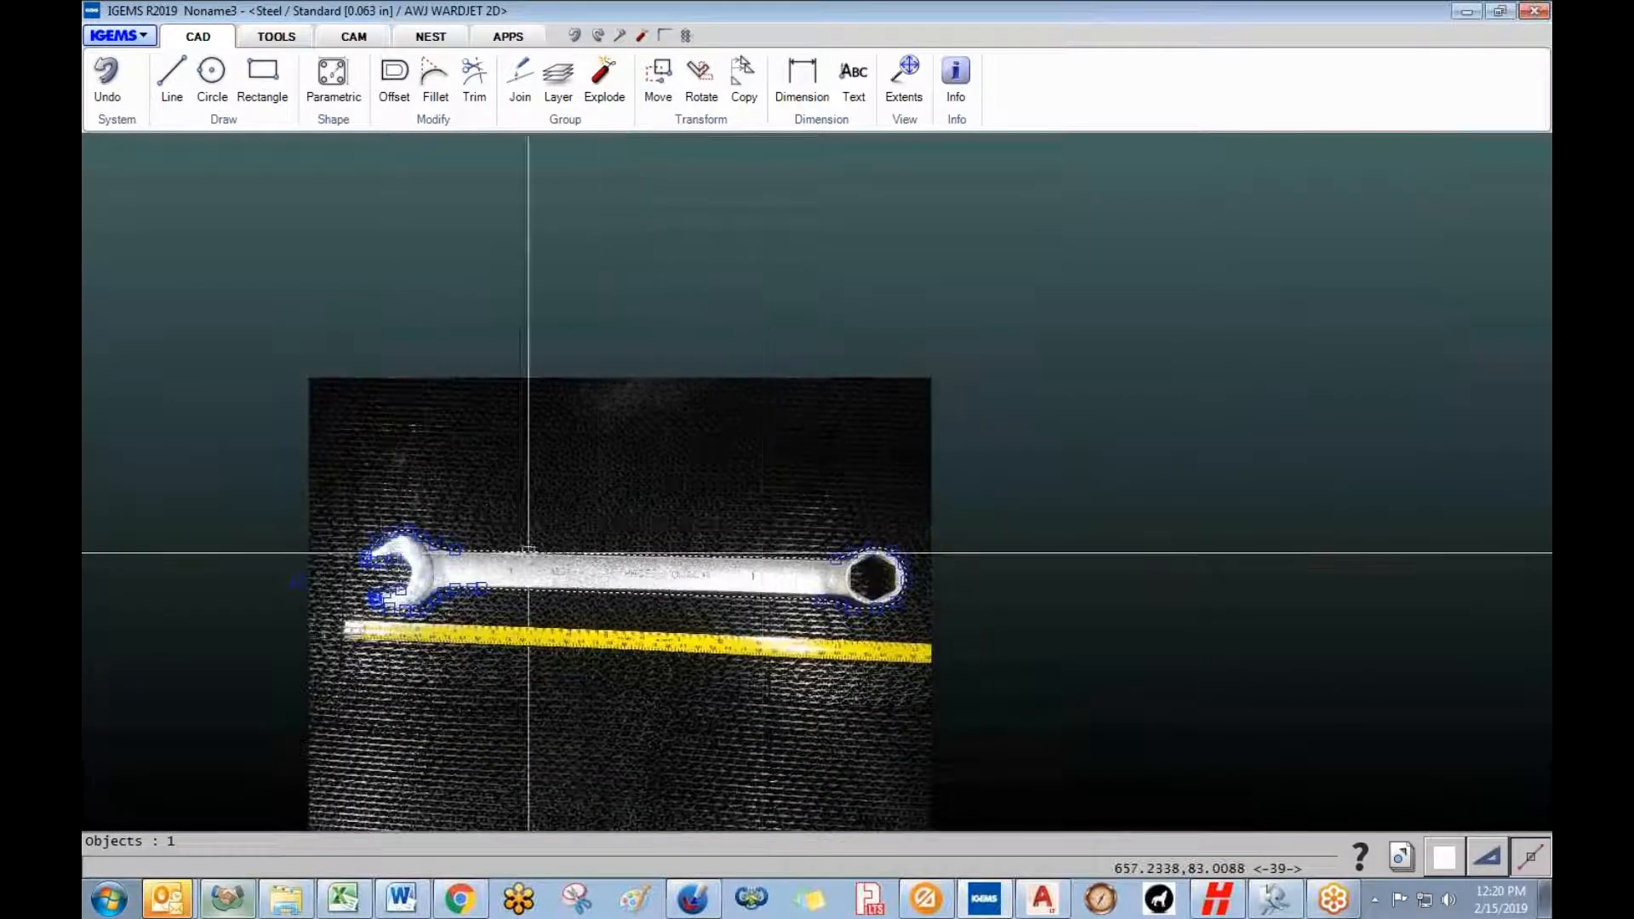
pyautogui.click(351, 38)
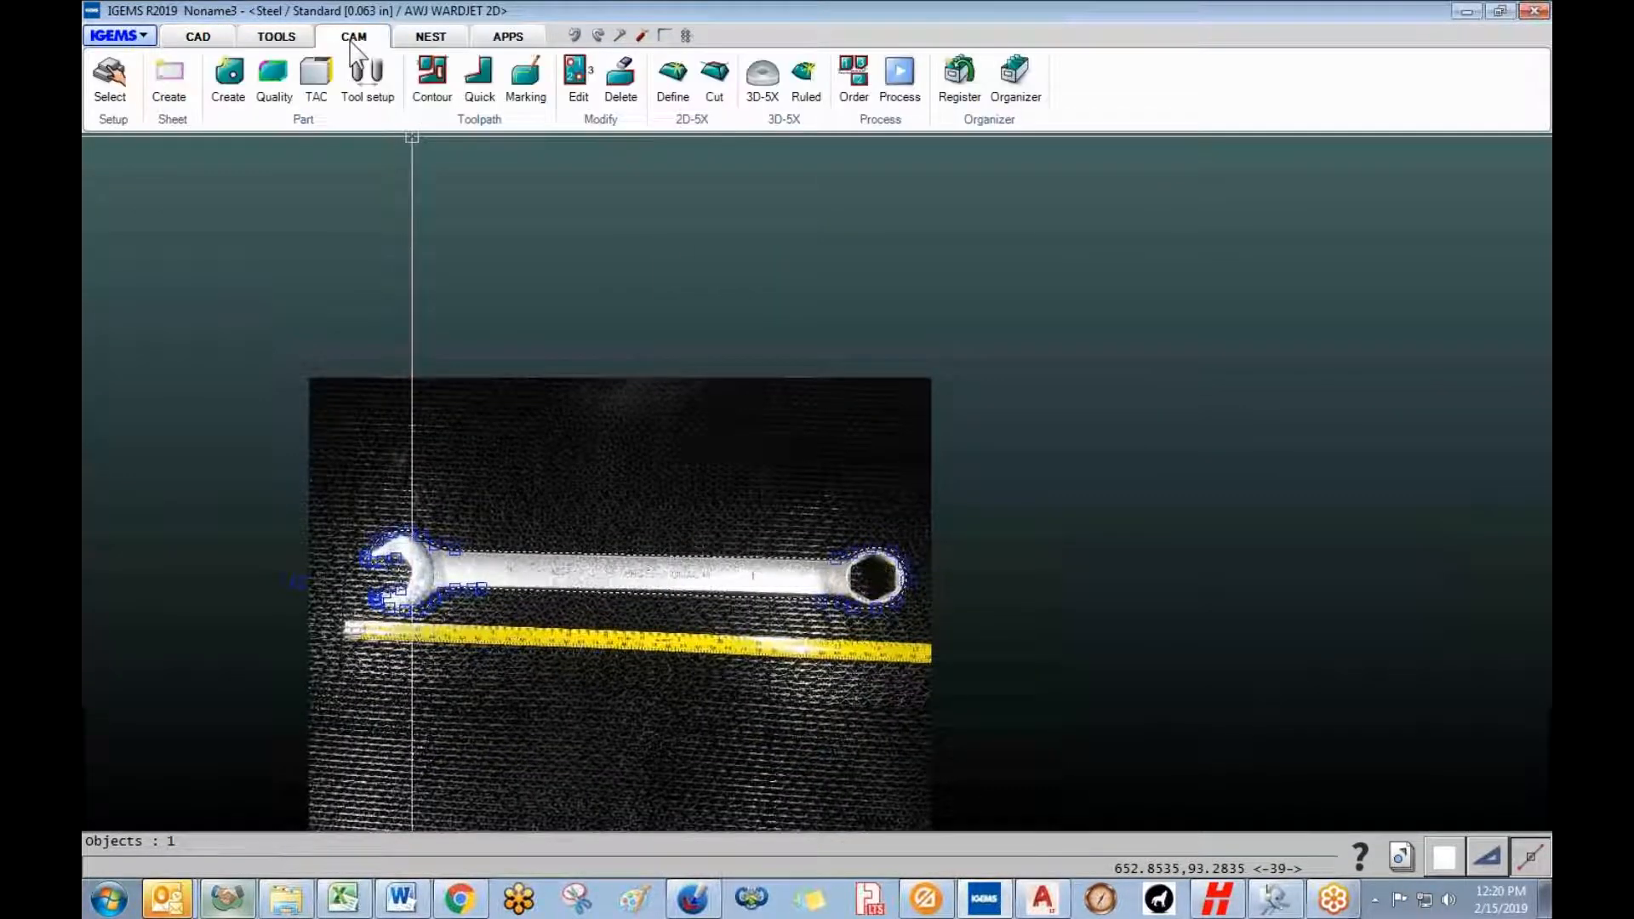
pyautogui.click(277, 37)
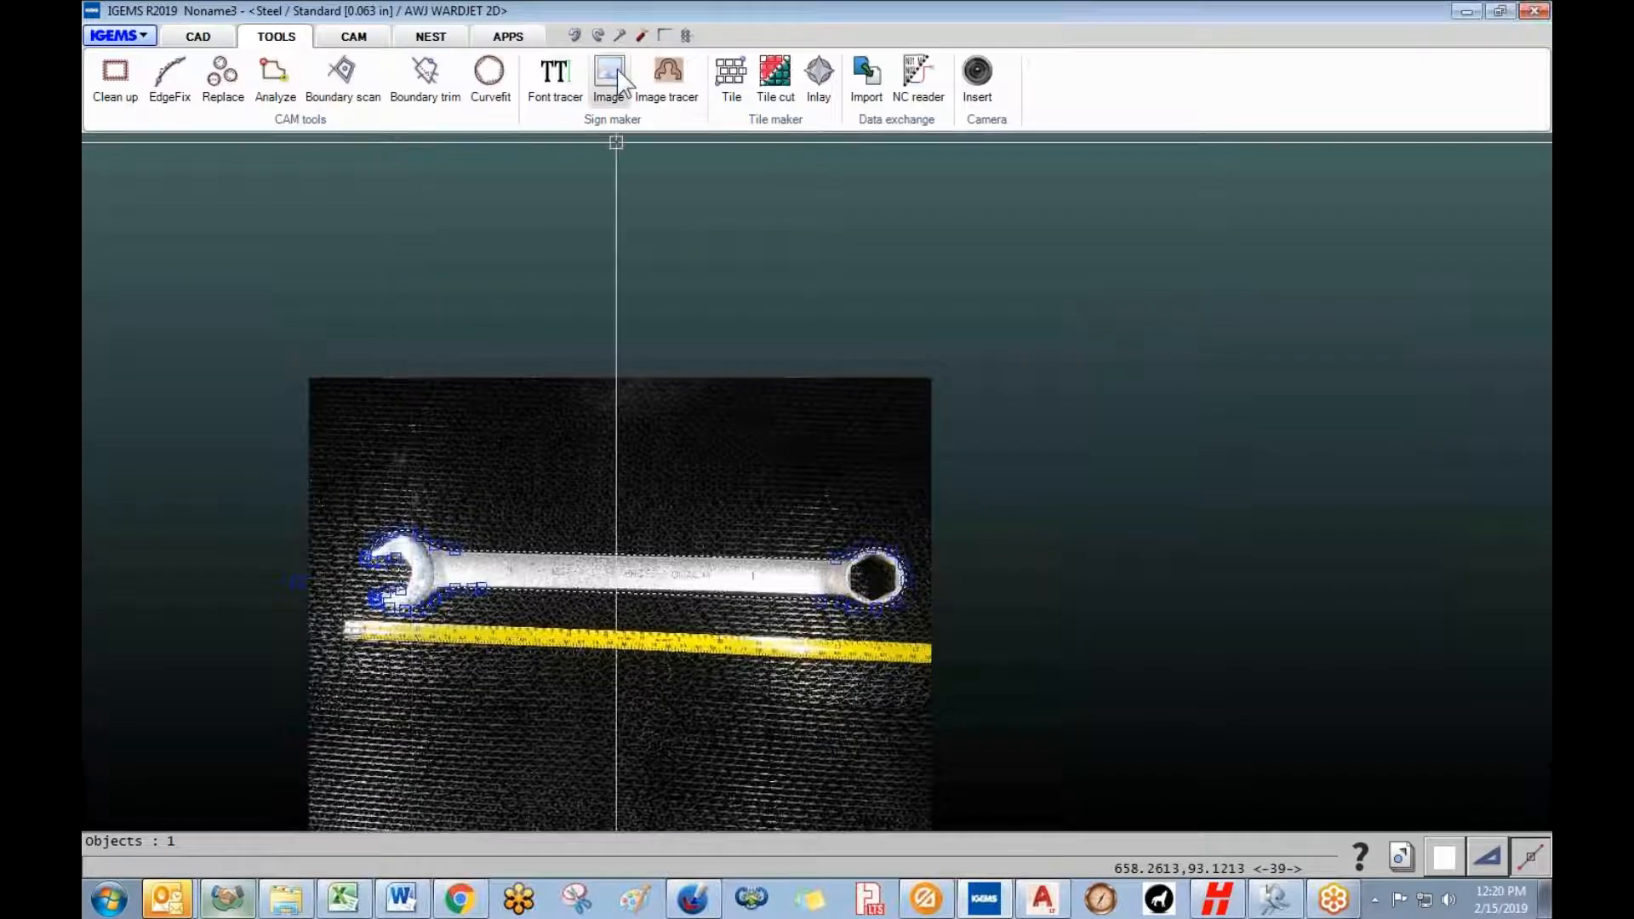
pyautogui.click(609, 77)
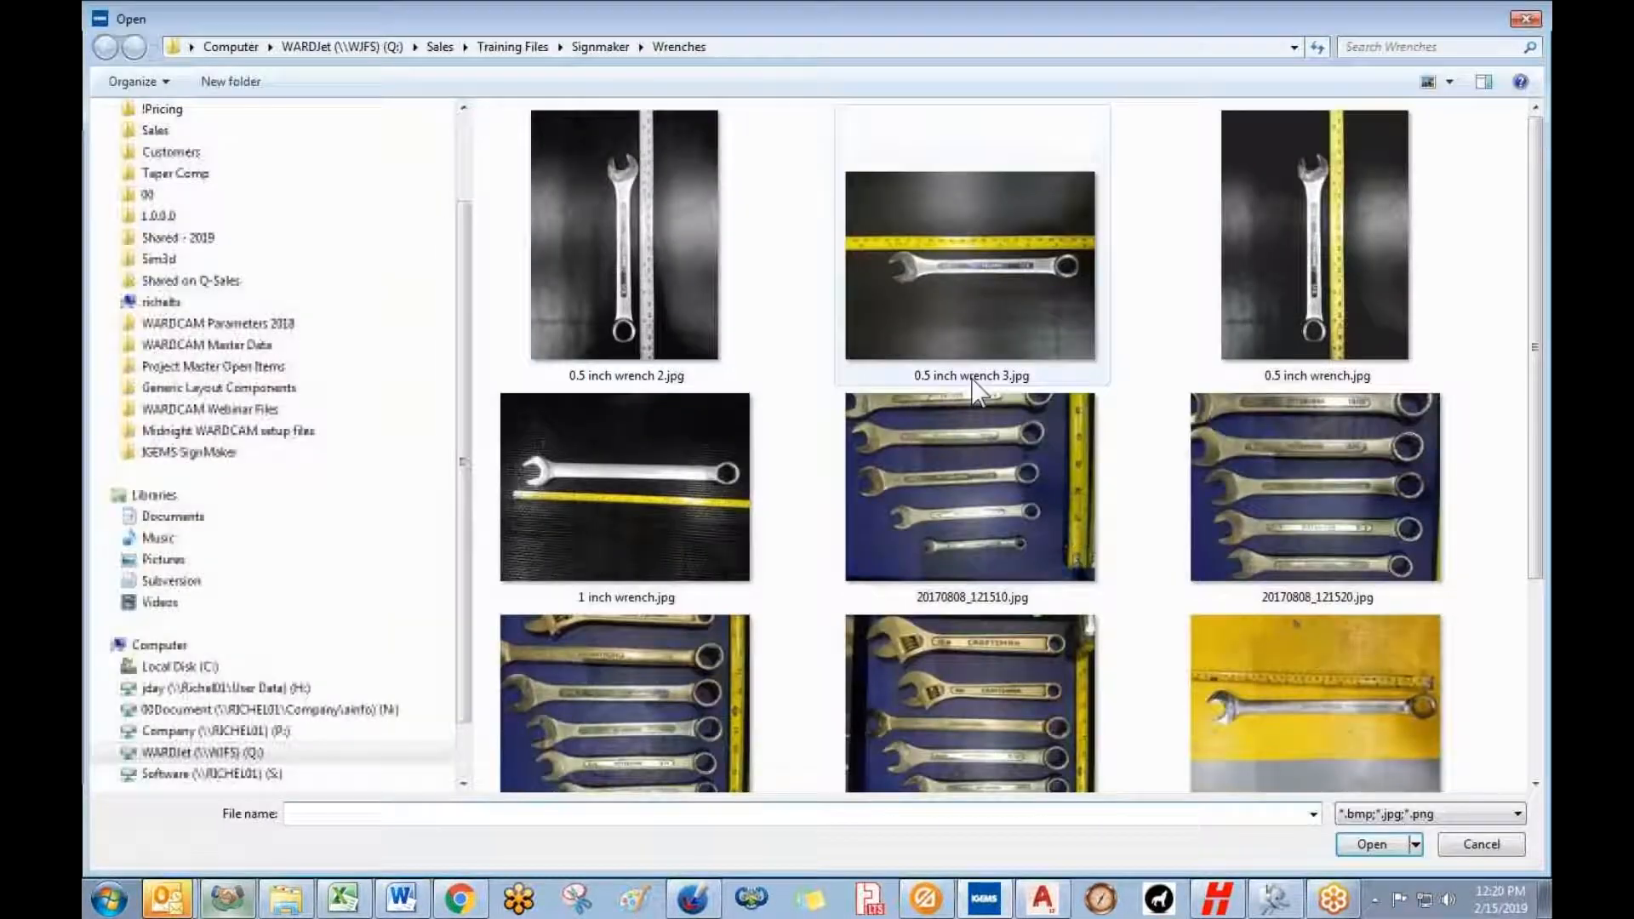
pyautogui.scroll(-3, 1543, 319)
pyautogui.scroll(3, 908, 171)
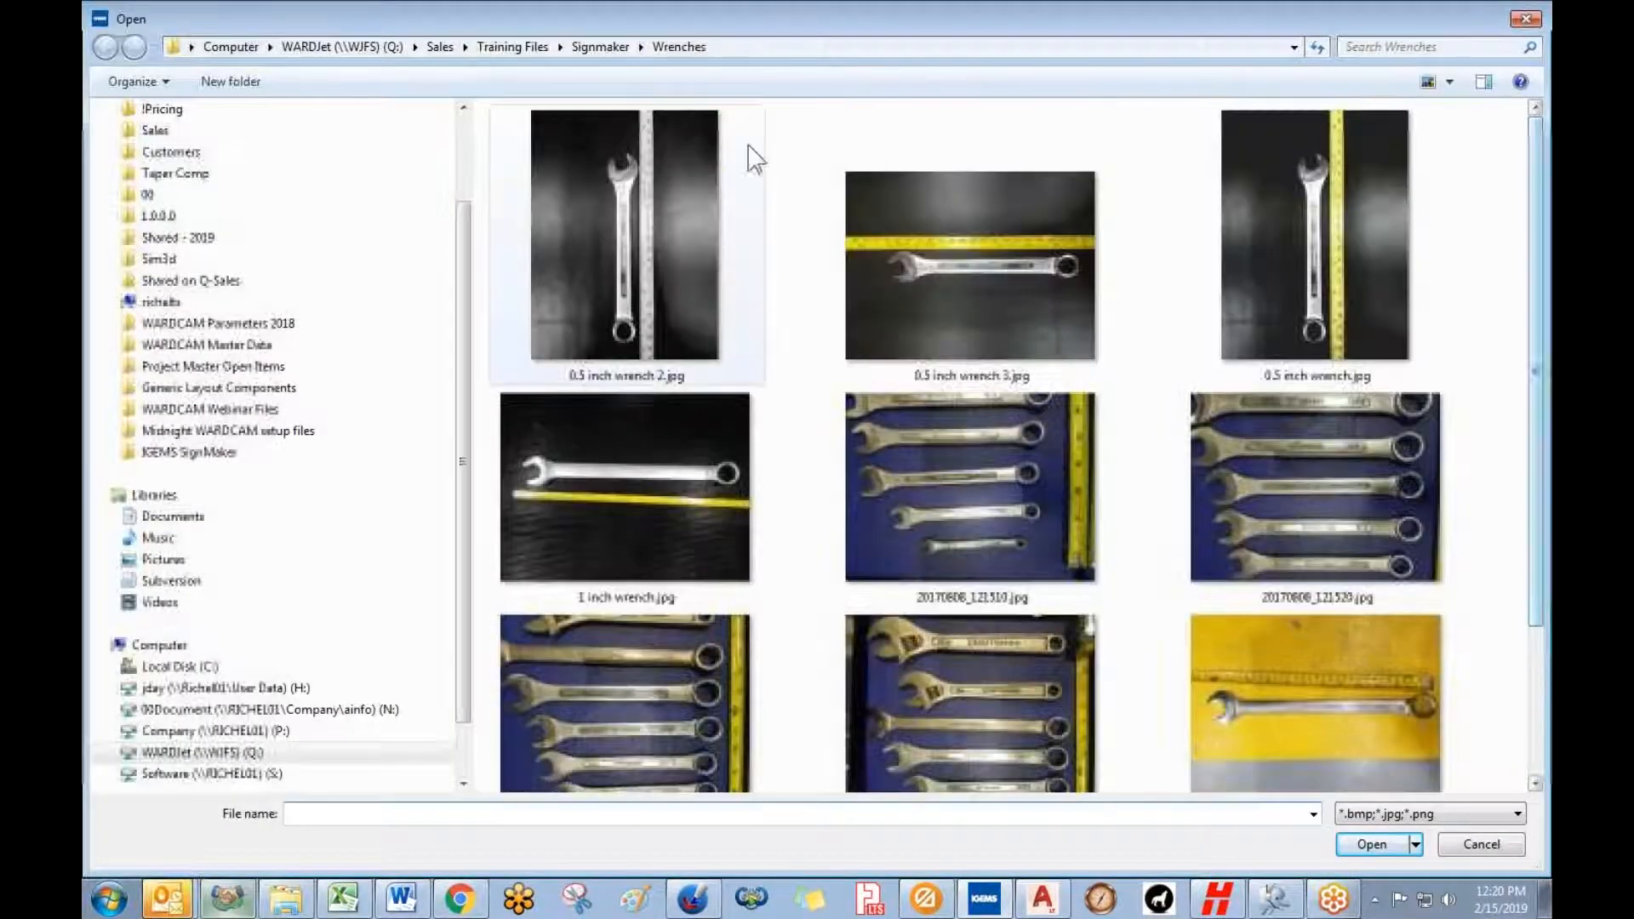
pyautogui.click(602, 48)
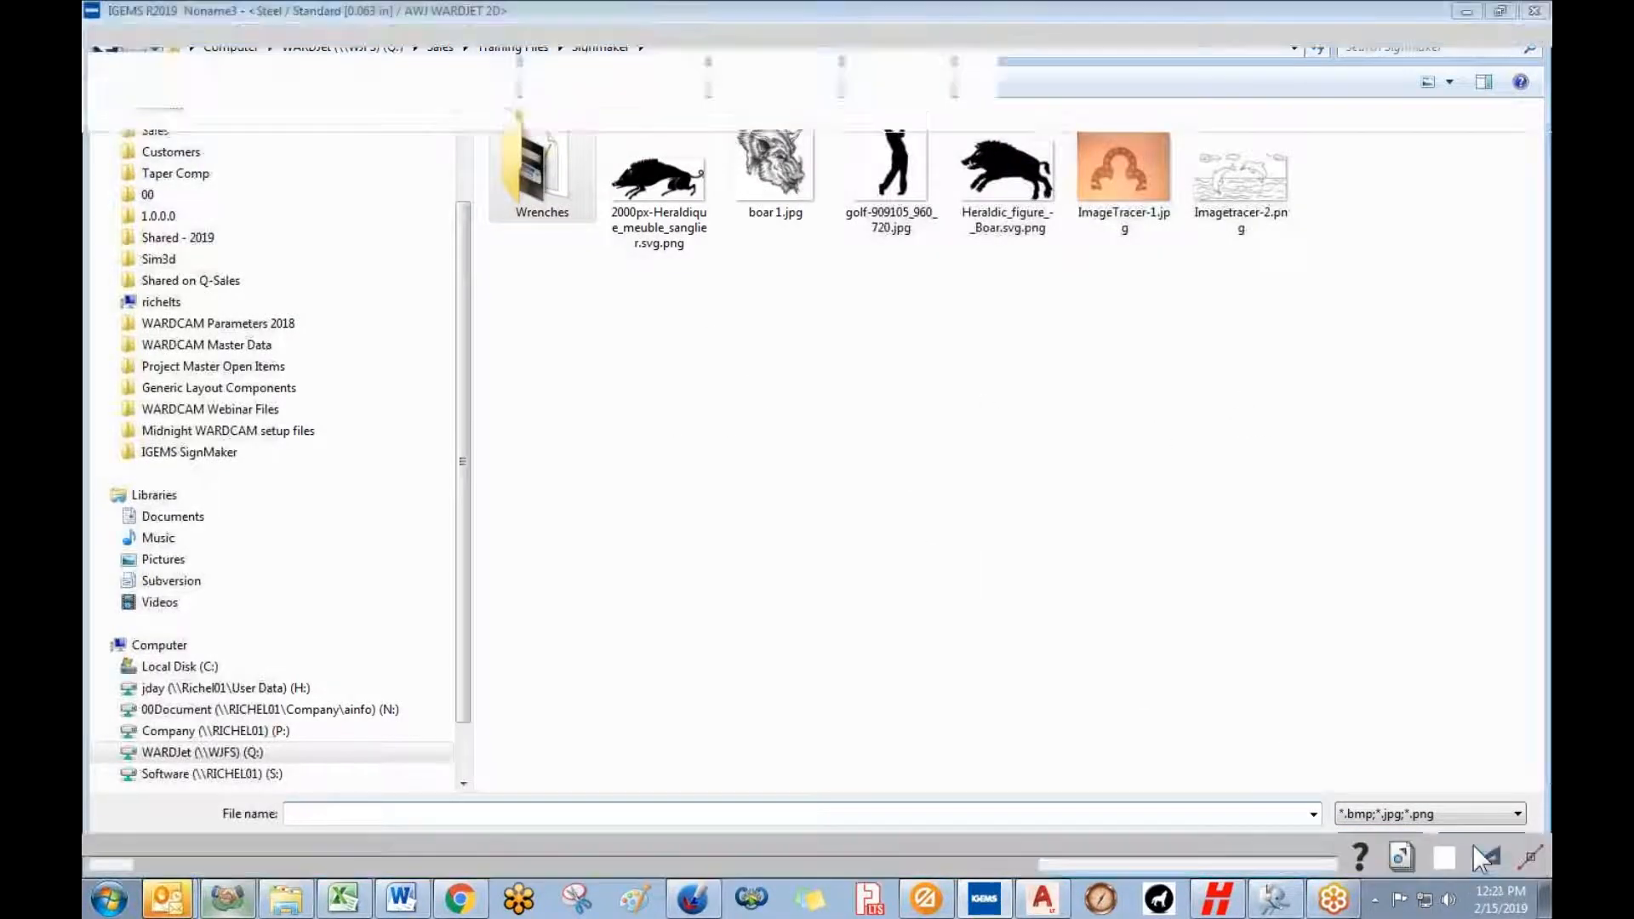
pyautogui.click(1481, 844)
pyautogui.scroll(-3, 453, 427)
# - Start opening an existing drawing and browse up from the Mexico folder to the Sales folder
pyautogui.click(120, 35)
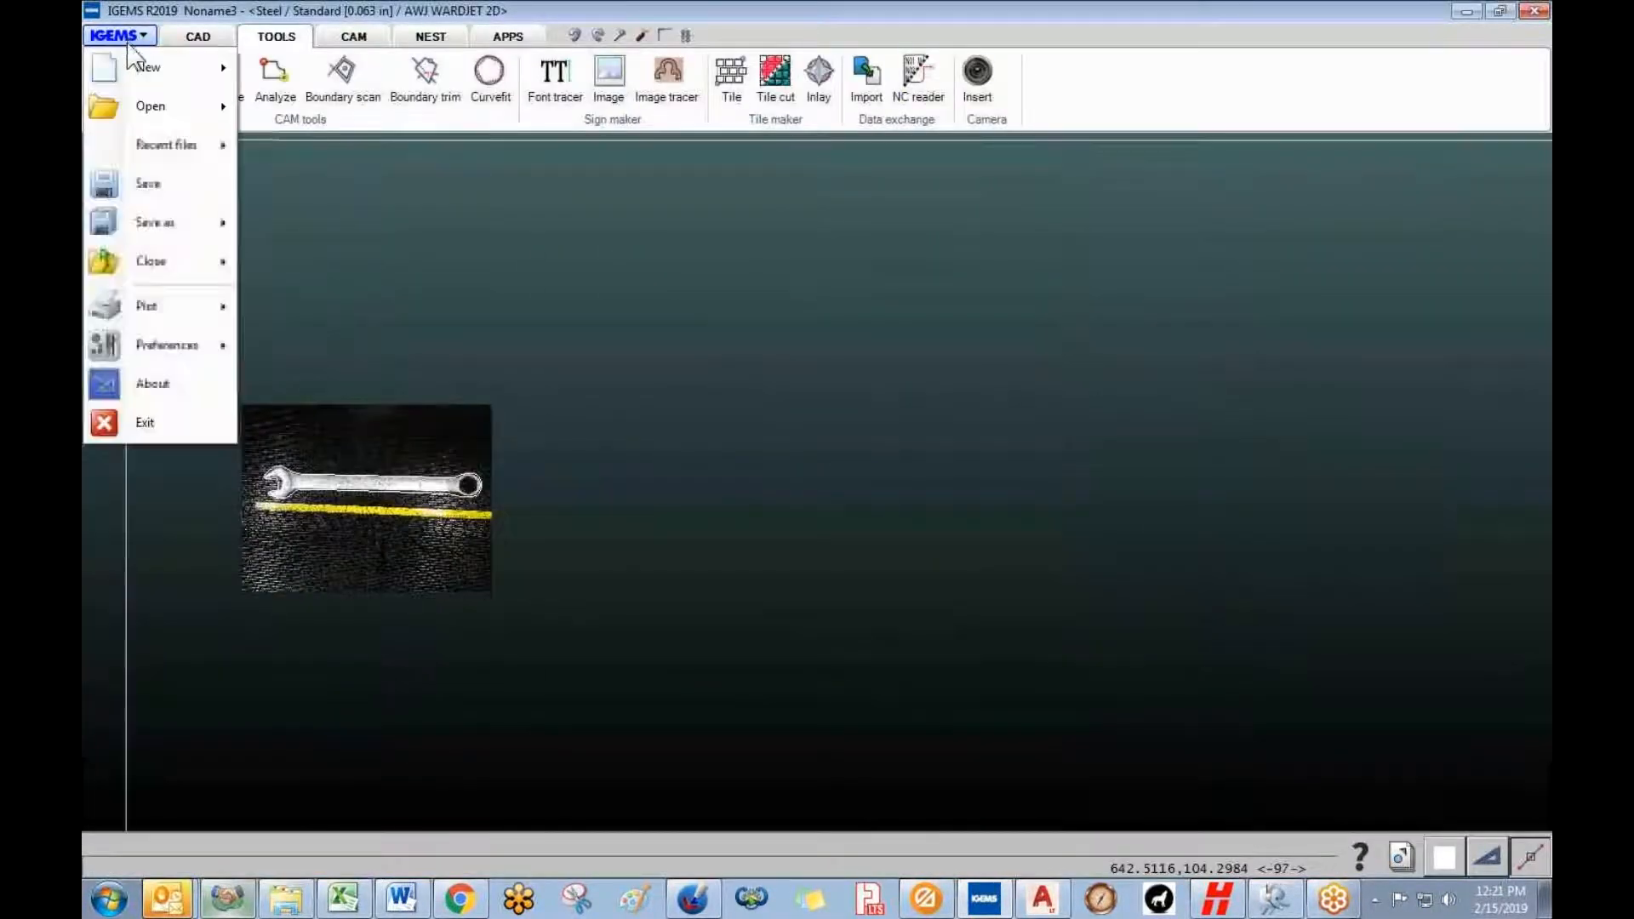
pyautogui.moveTo(146, 109)
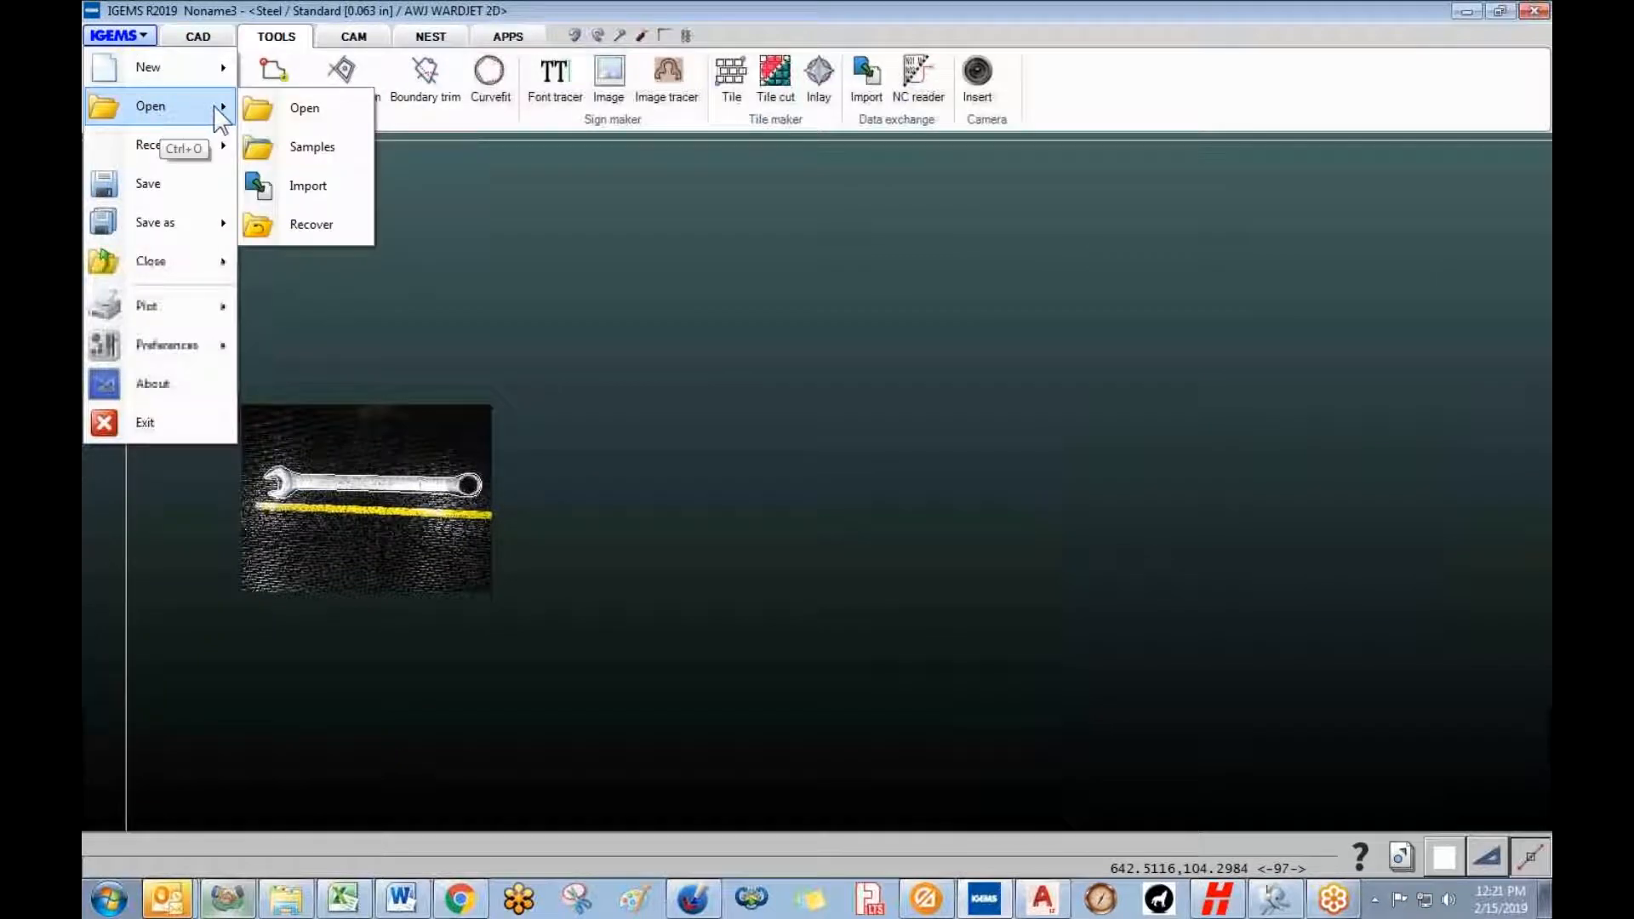
pyautogui.click(255, 109)
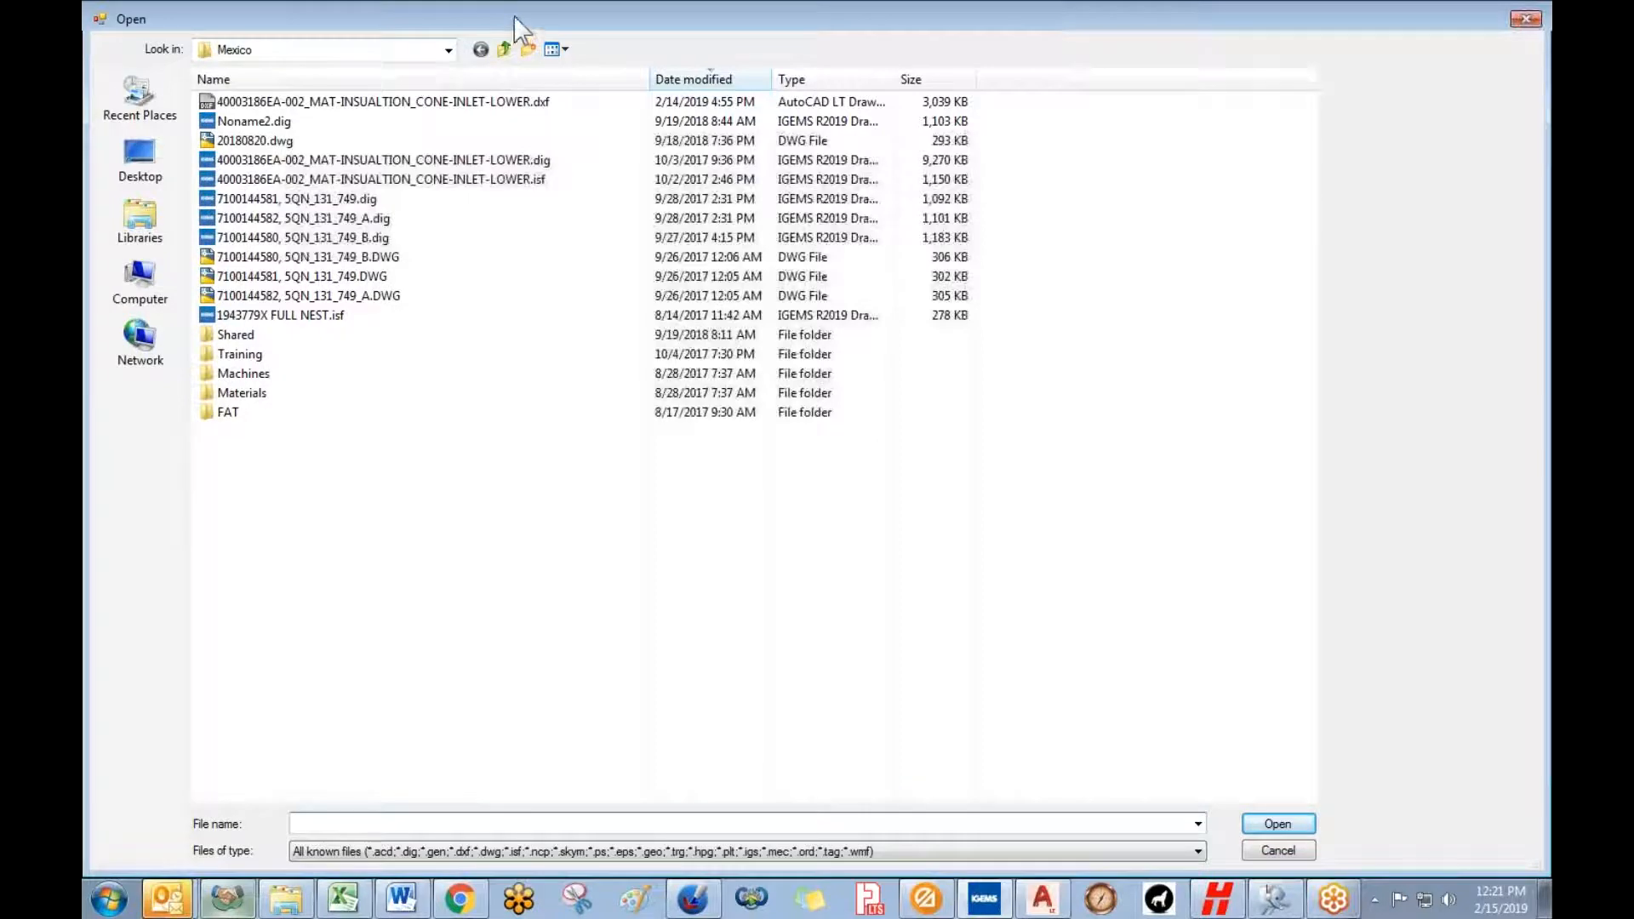
pyautogui.click(506, 49)
pyautogui.click(505, 50)
pyautogui.click(505, 49)
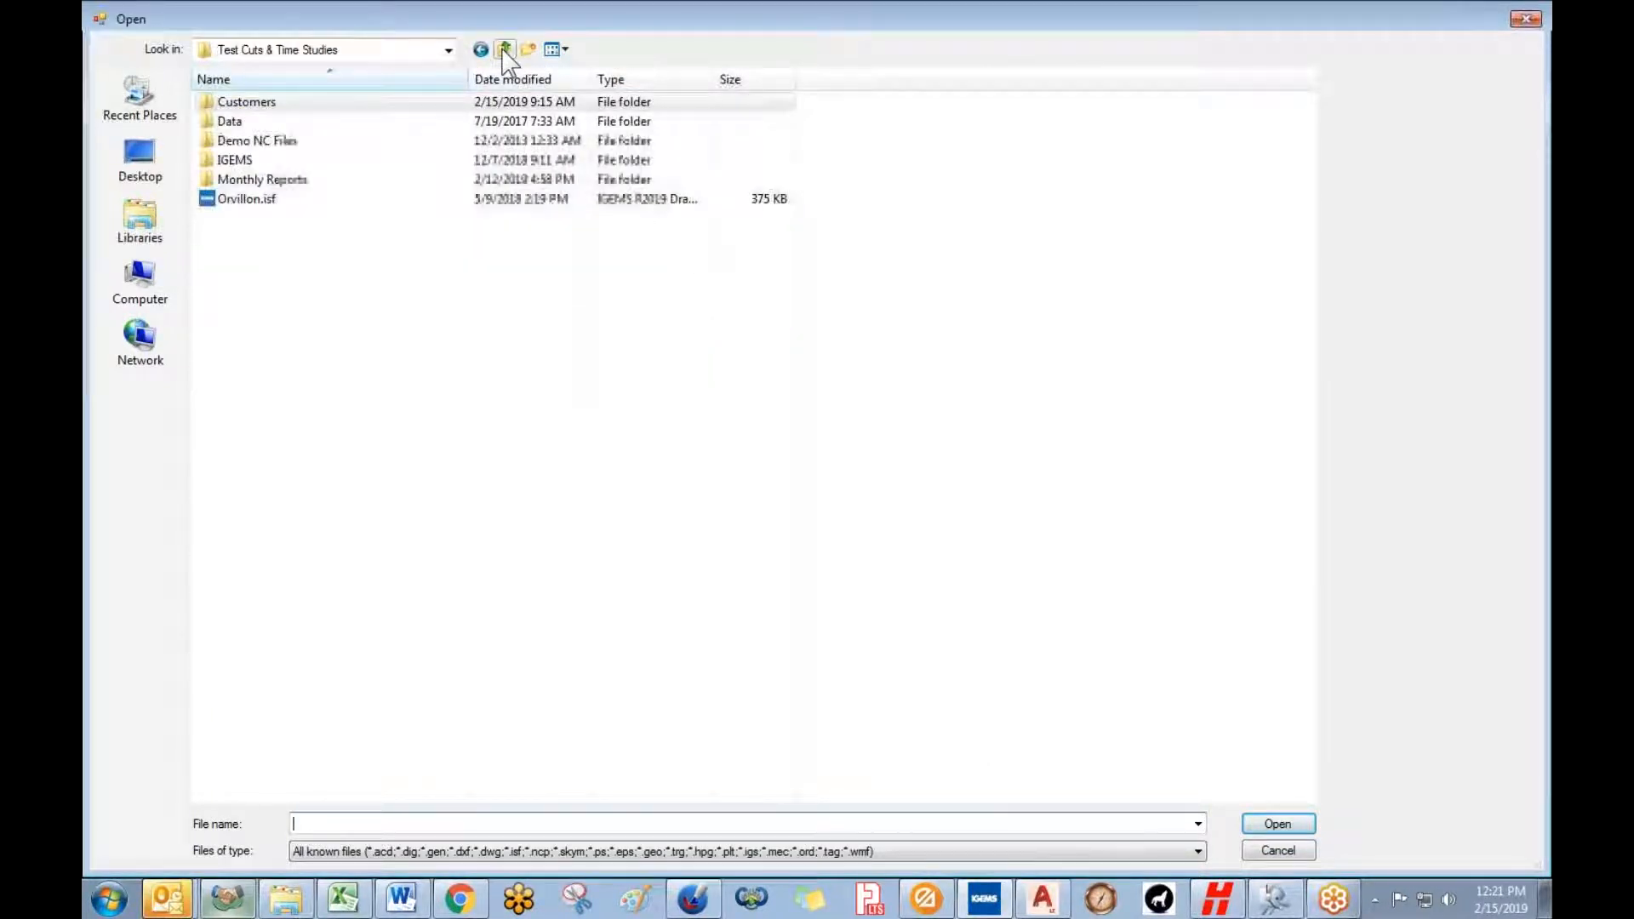
pyautogui.doubleClick(320, 159)
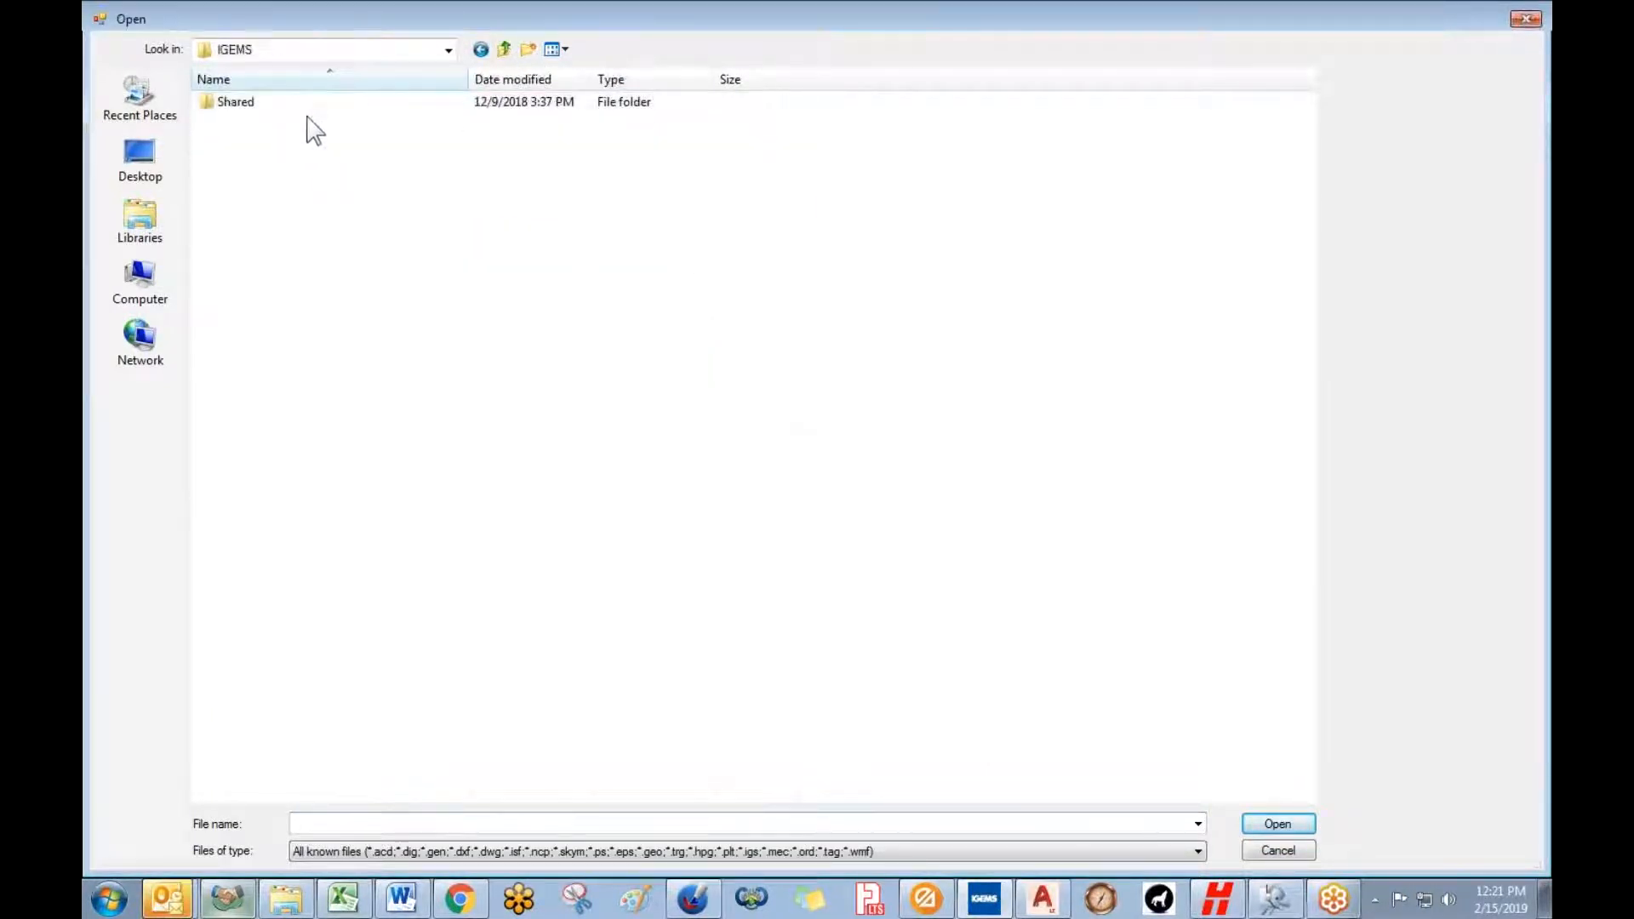
pyautogui.click(505, 49)
pyautogui.click(505, 49)
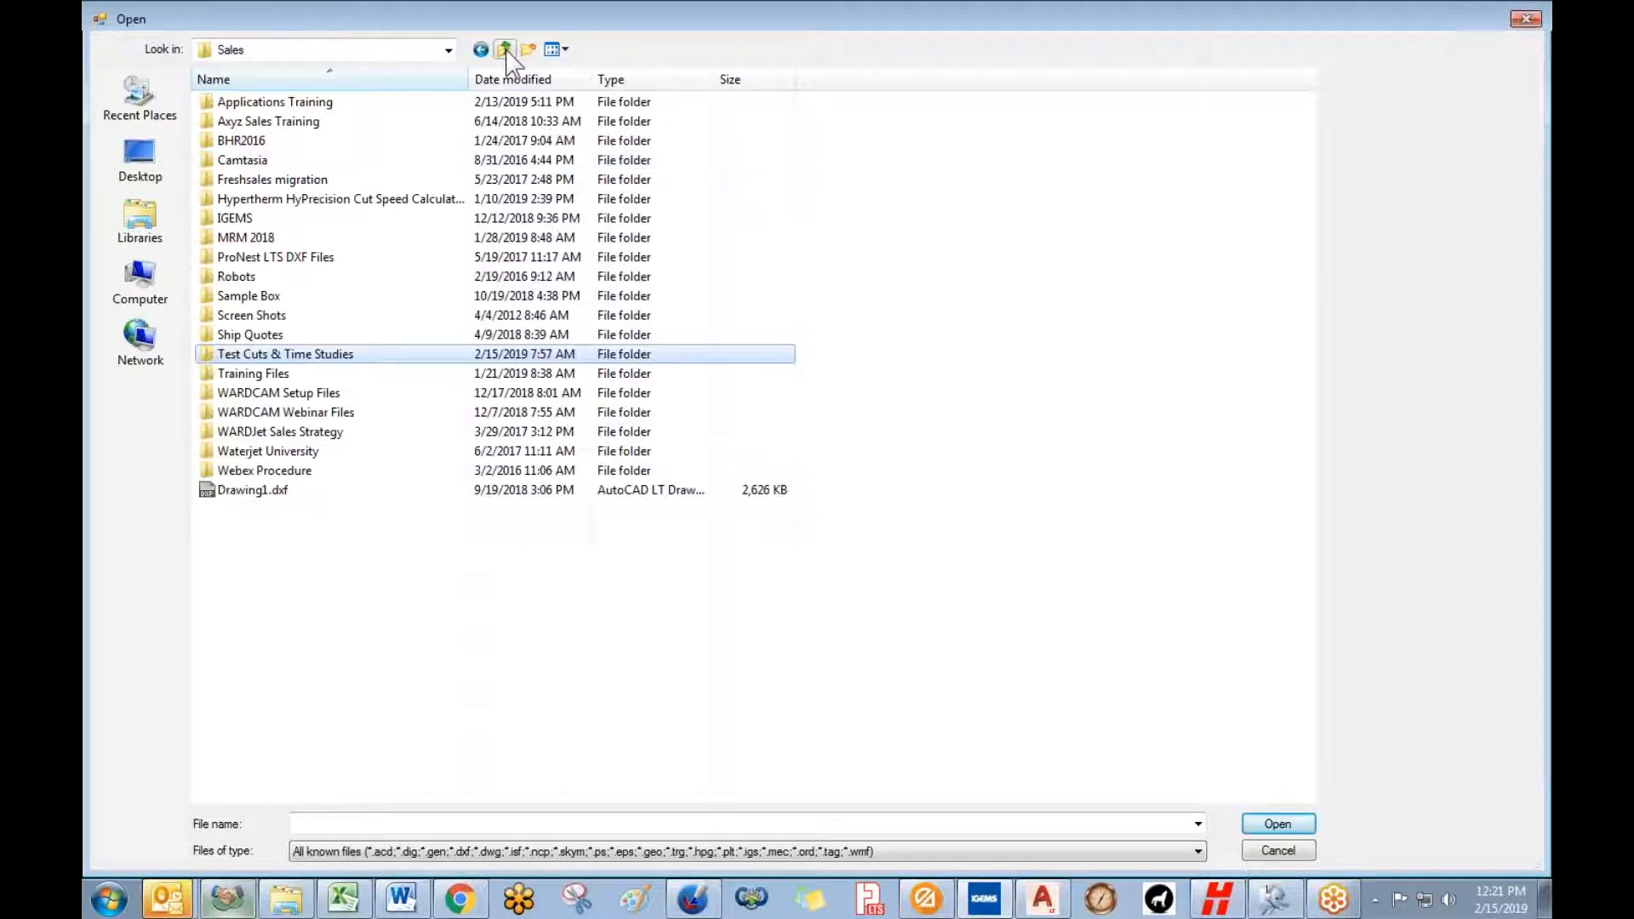
# - Open the drawing "6 - Blank and Fixture.dig" from the IGEMS SignMaker folder inside IGEMS > Webinar Files
pyautogui.doubleClick(292, 219)
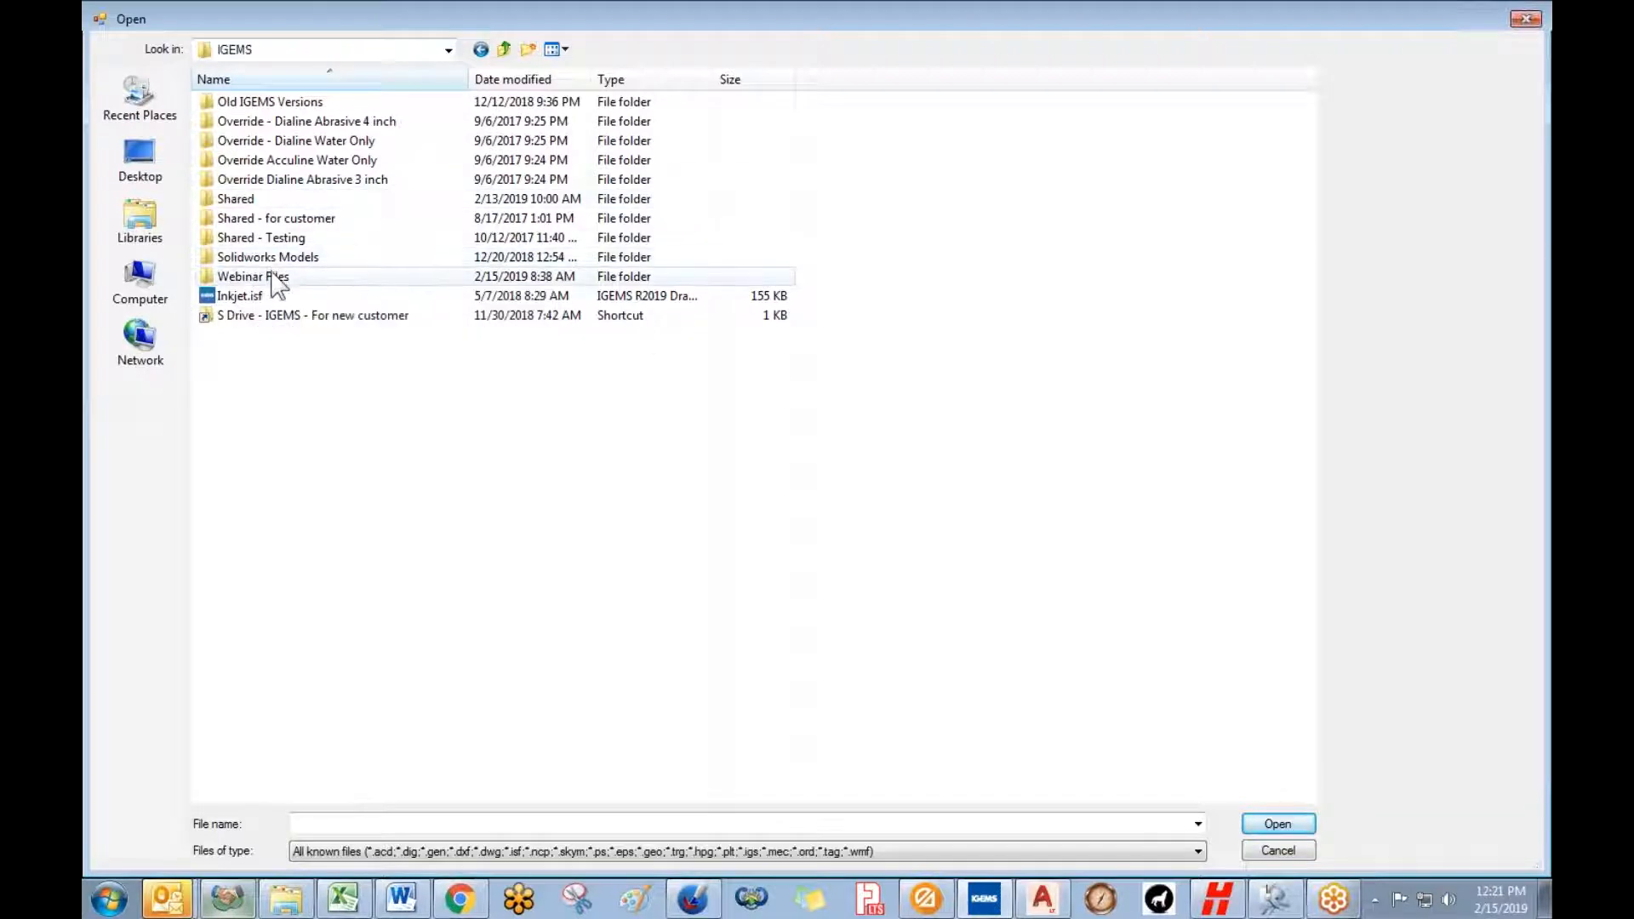
pyautogui.doubleClick(273, 277)
pyautogui.doubleClick(311, 180)
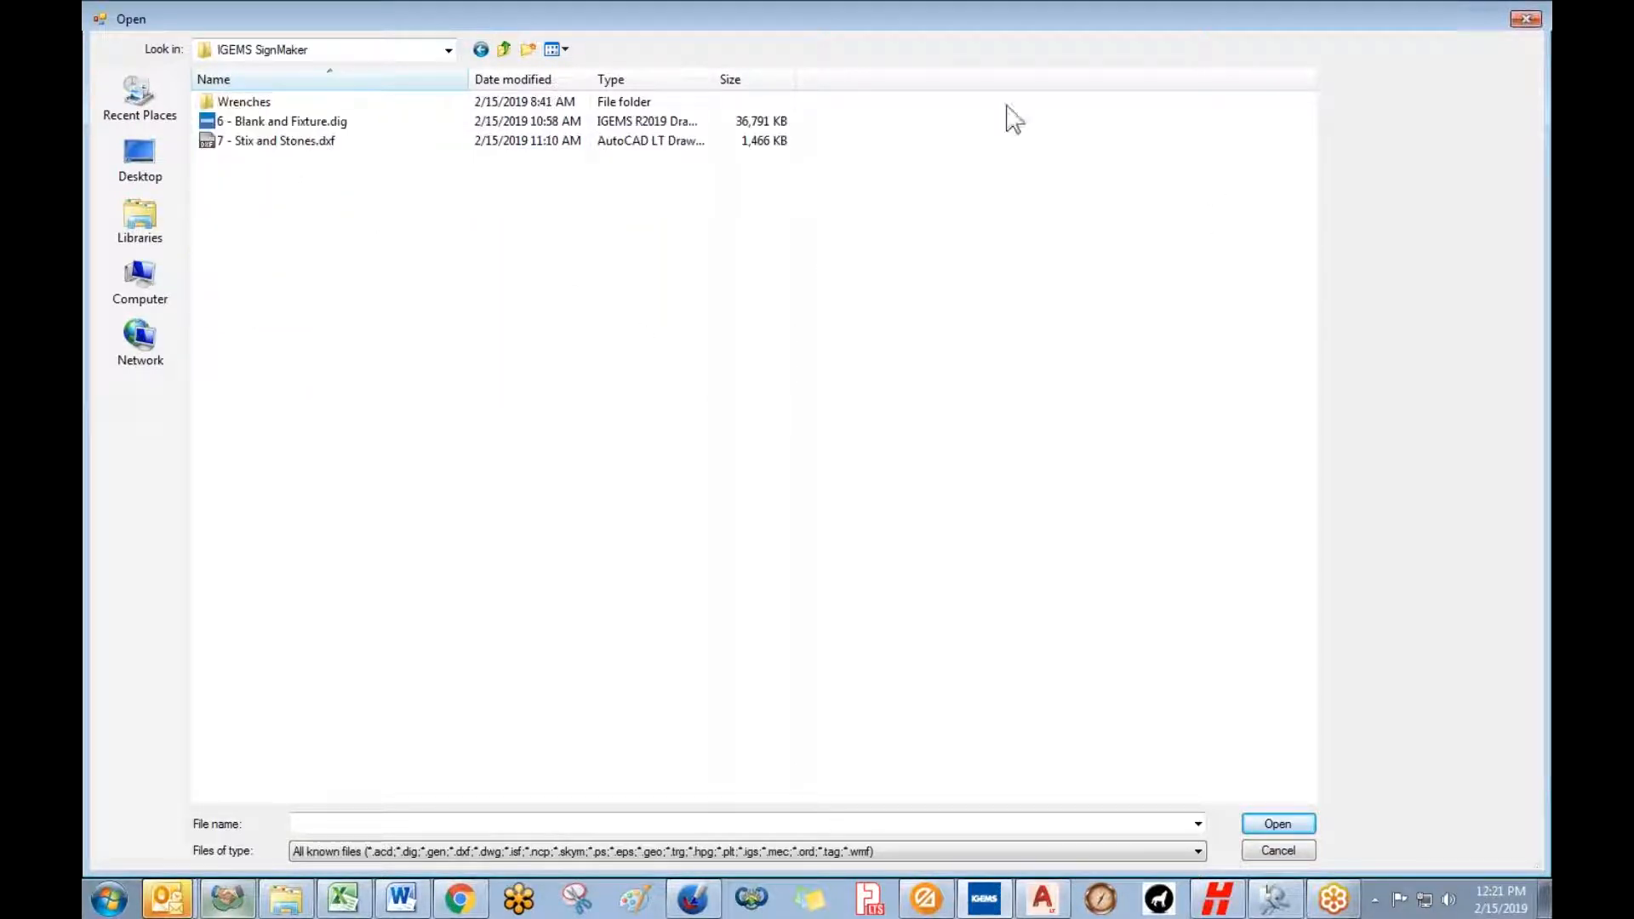
pyautogui.click(317, 124)
pyautogui.click(1272, 824)
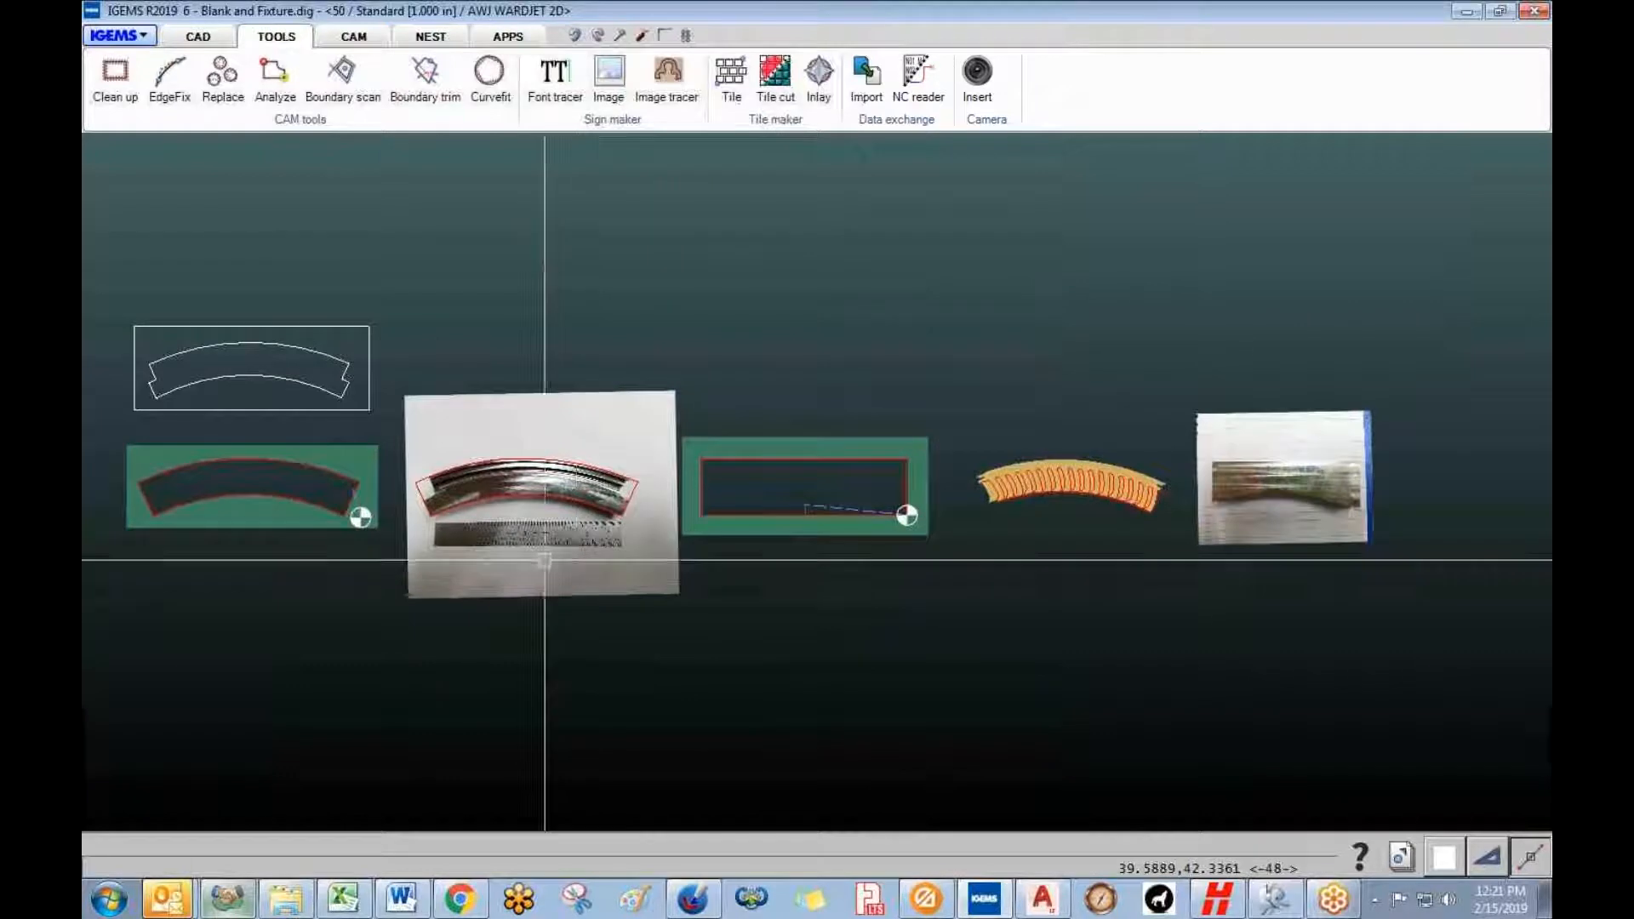
# - Examine how the red outline follows the photographed curved metal part above the ruler
pyautogui.scroll(2, 545, 520)
pyautogui.scroll(3, 1397, 763)
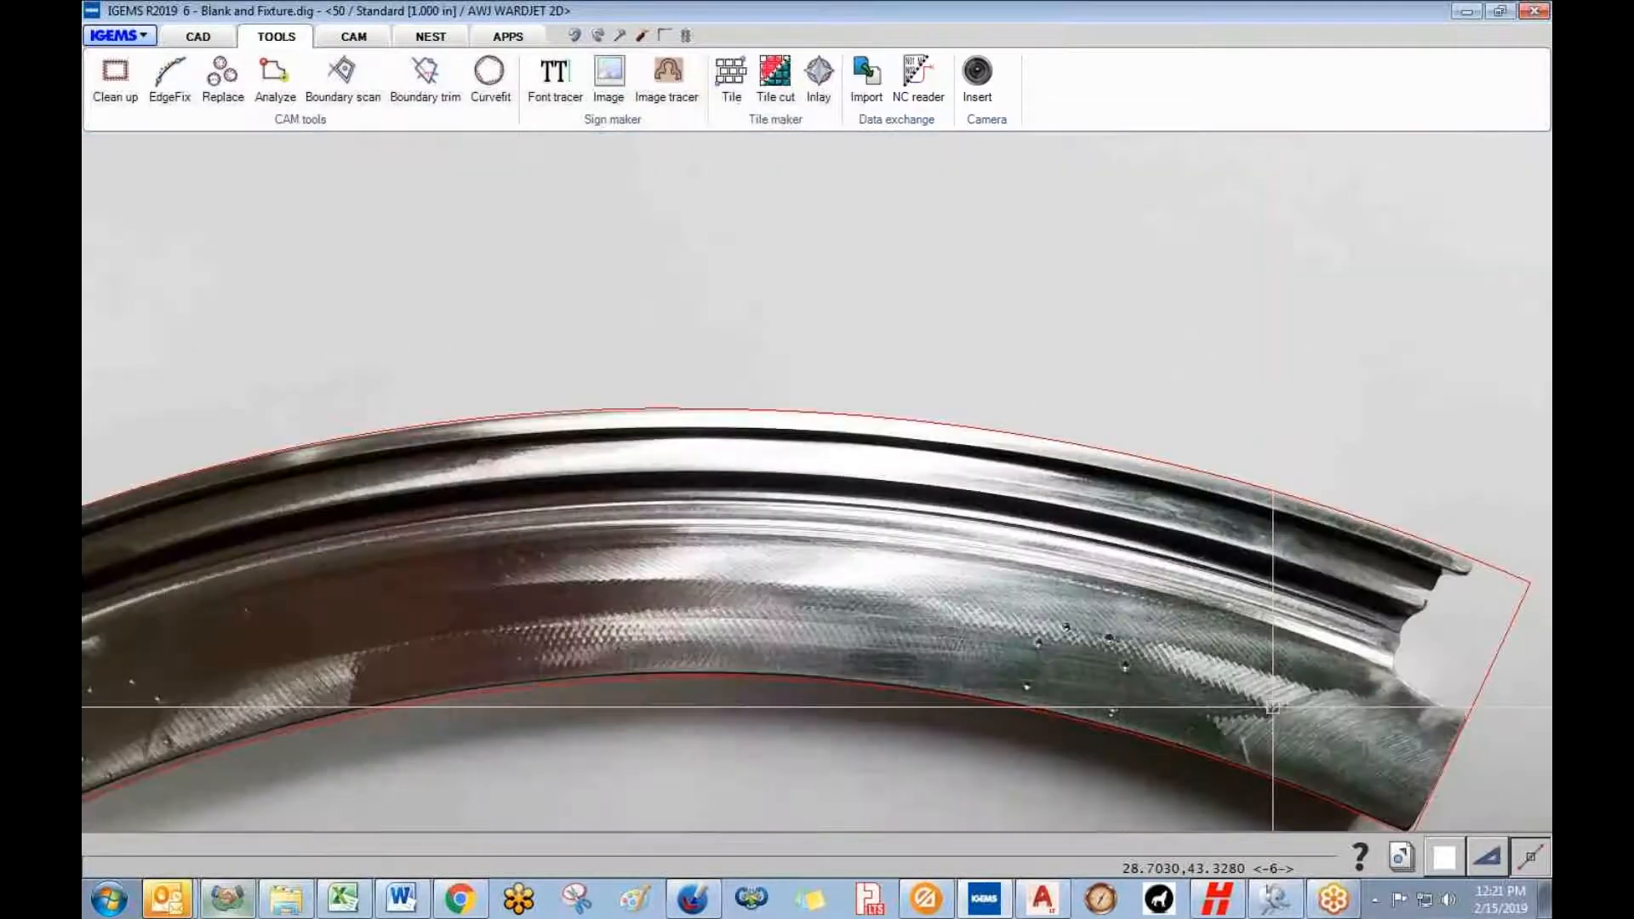
pyautogui.scroll(-3, 237, 474)
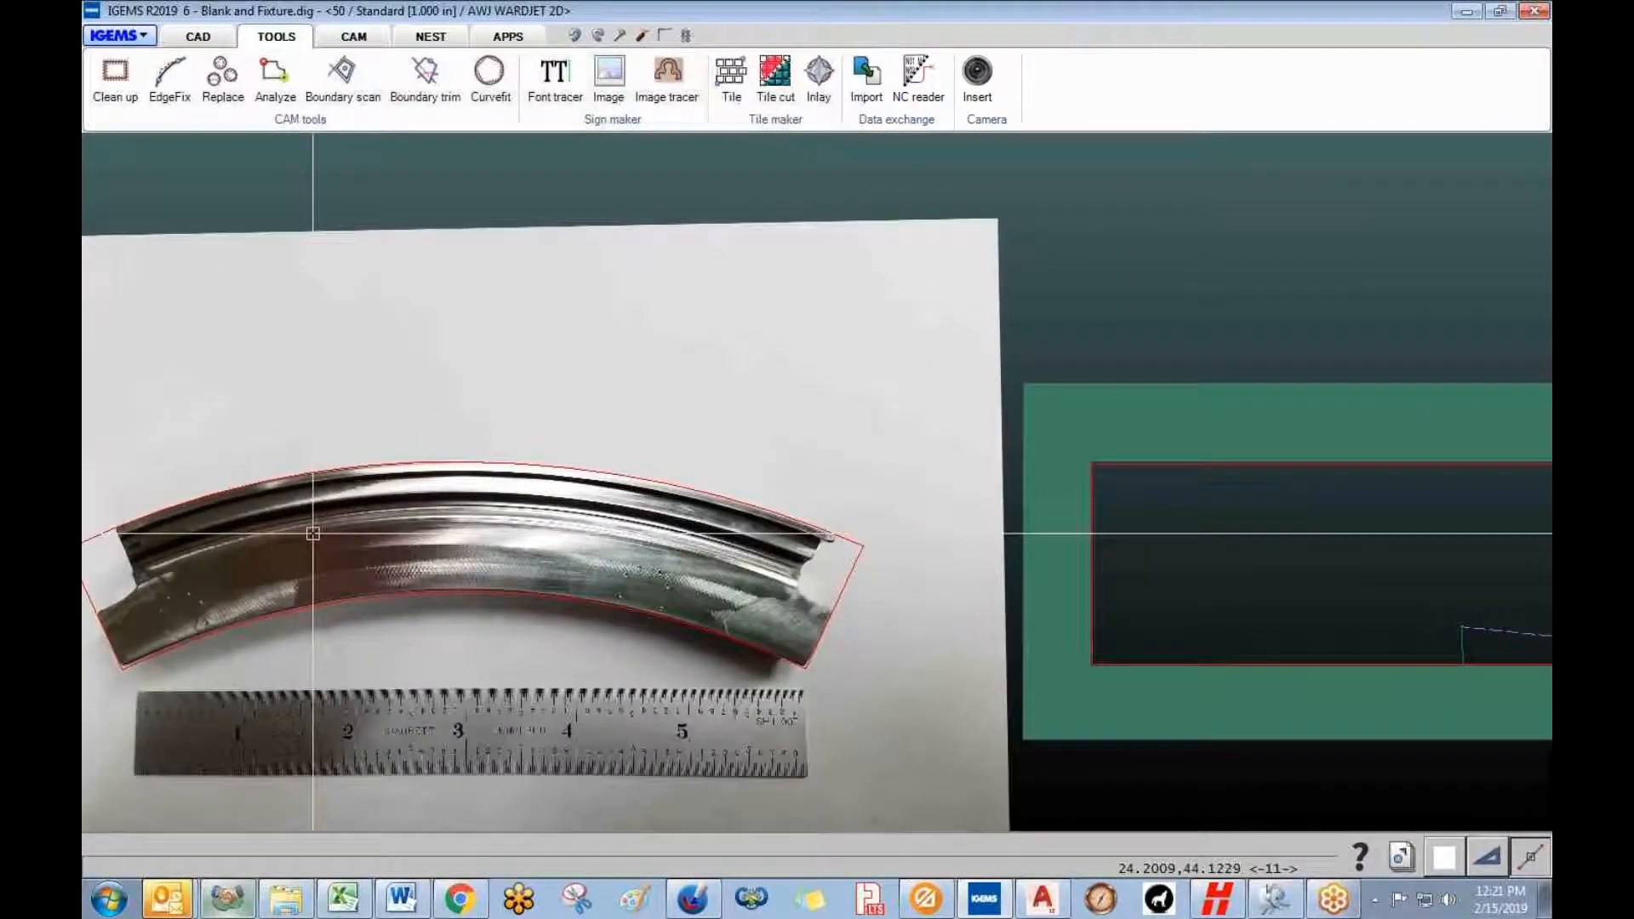
pyautogui.scroll(-3, 1433, 571)
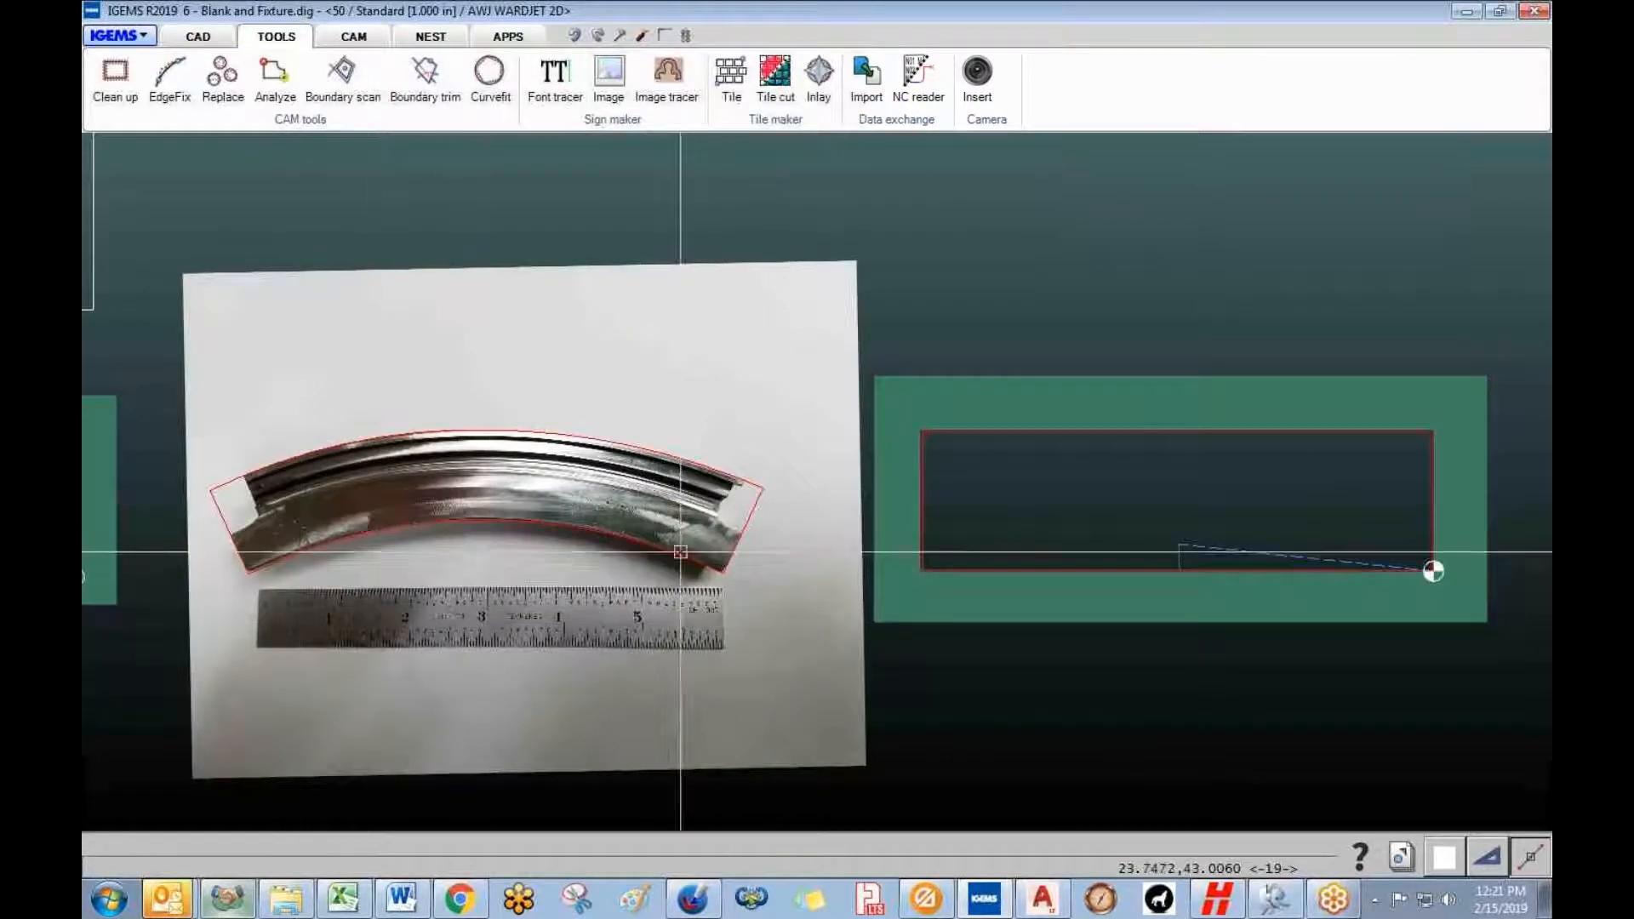
pyautogui.scroll(4, 680, 552)
pyautogui.scroll(-2, 217, 433)
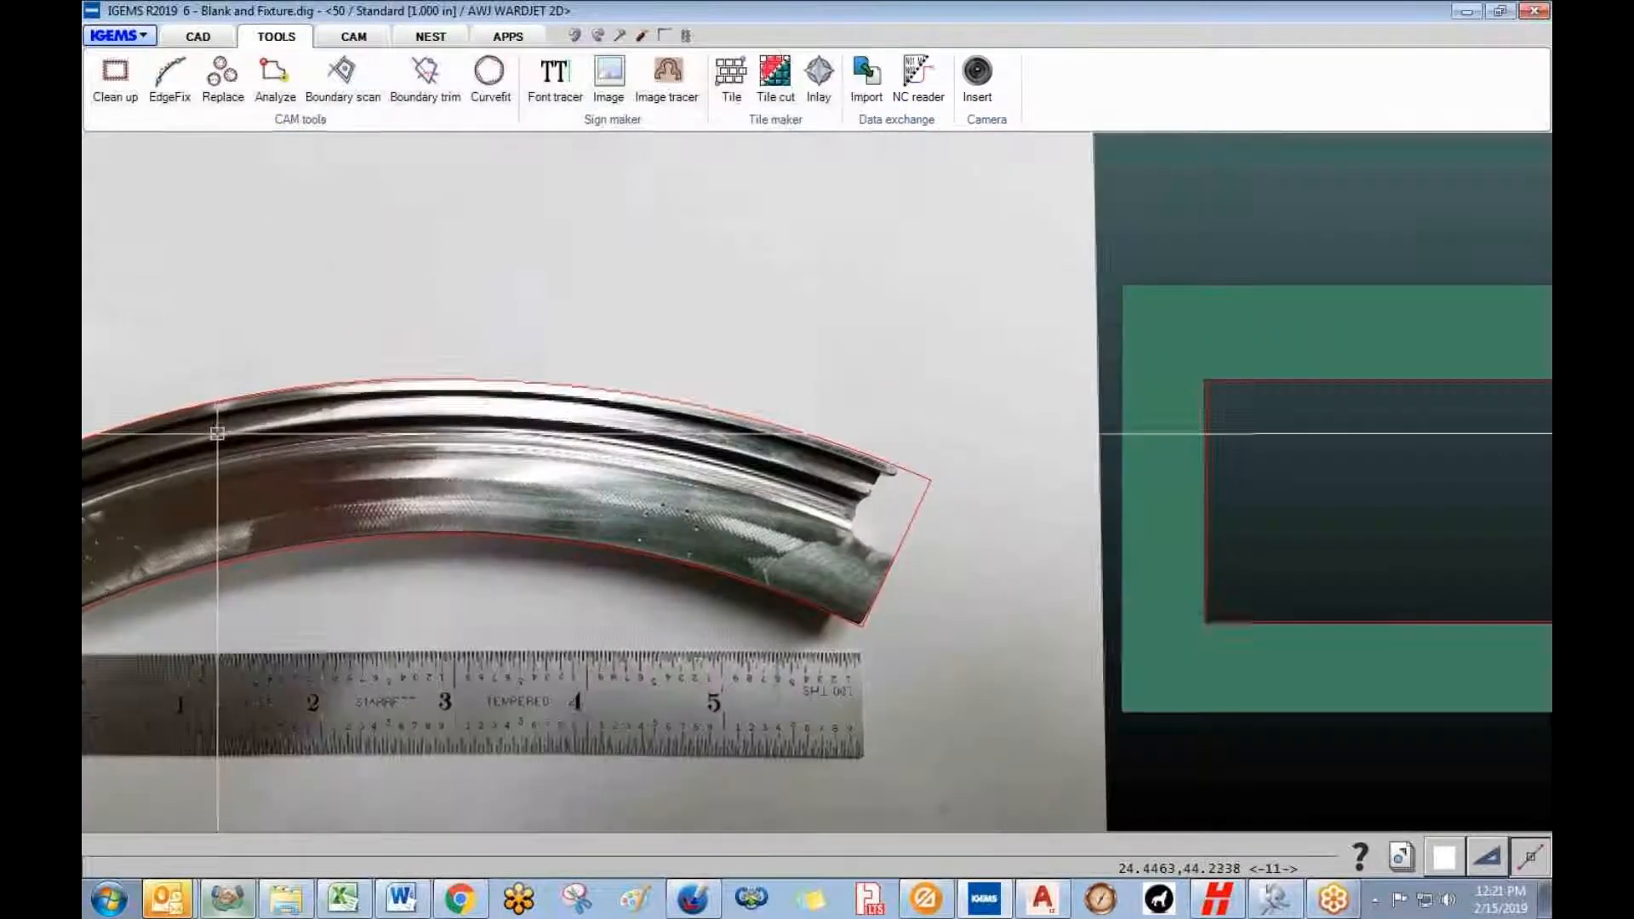
pyautogui.moveTo(217, 433); pyautogui.dragTo(509, 433, button='middle')
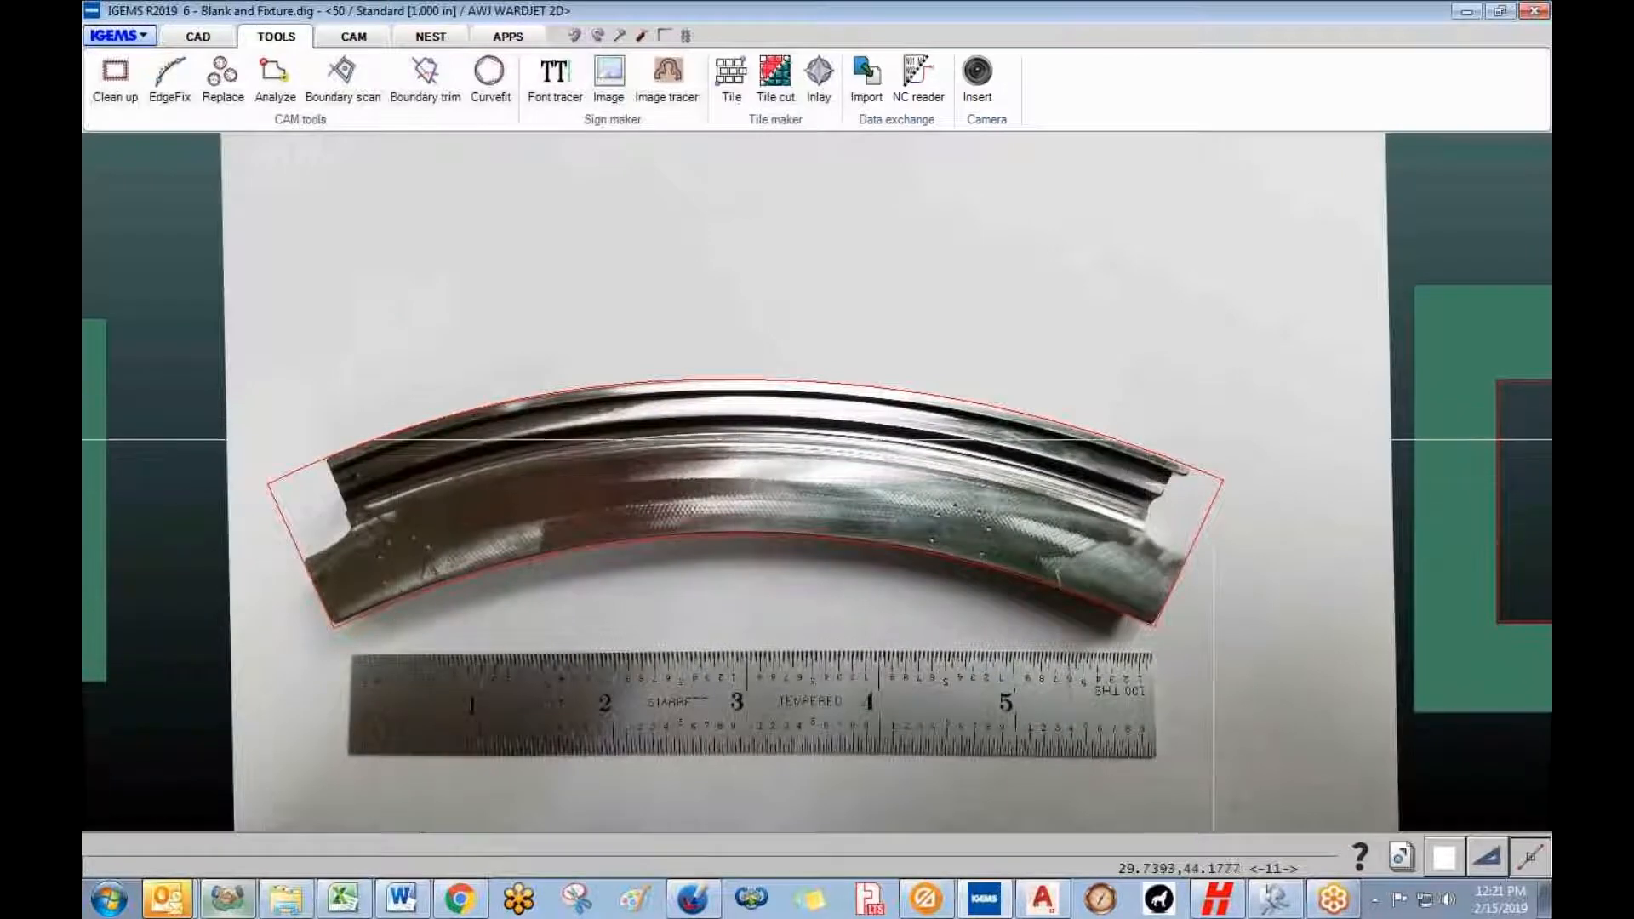
# - Compare the curved blank part with the photo, and inspect the rectangular part and the tan curved part with its red contours
pyautogui.scroll(-3, 684, 568)
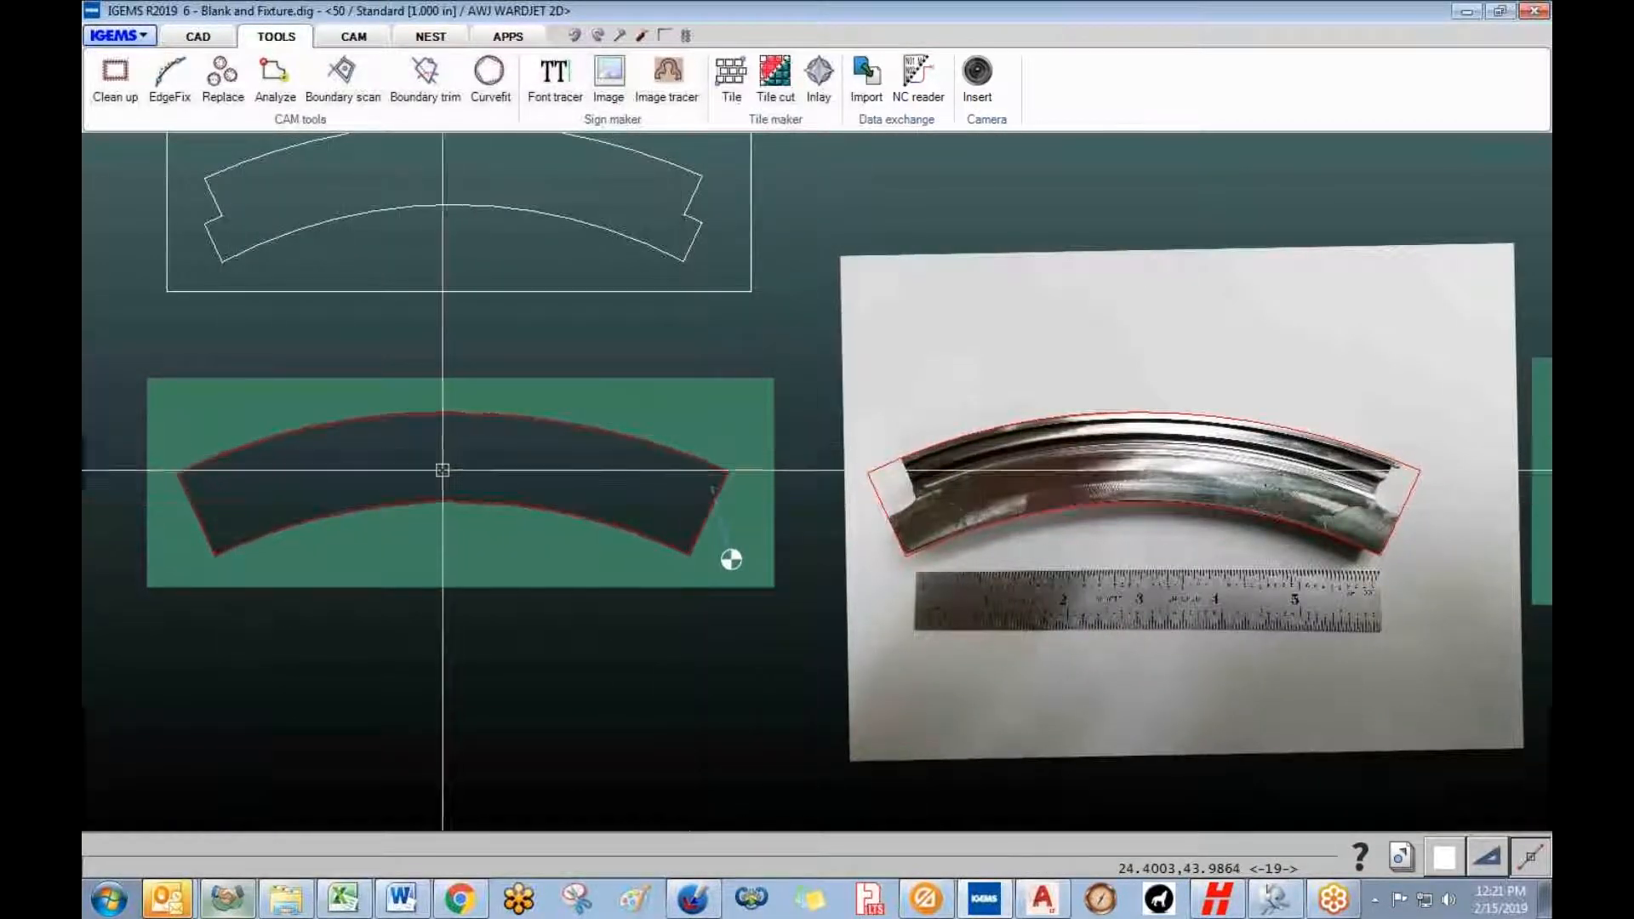
pyautogui.scroll(-2, 781, 515)
pyautogui.scroll(1, 1274, 525)
pyautogui.moveTo(1273, 525); pyautogui.dragTo(397, 452, button='middle')
pyautogui.scroll(-2, 1119, 471)
pyautogui.scroll(-1, 1120, 472)
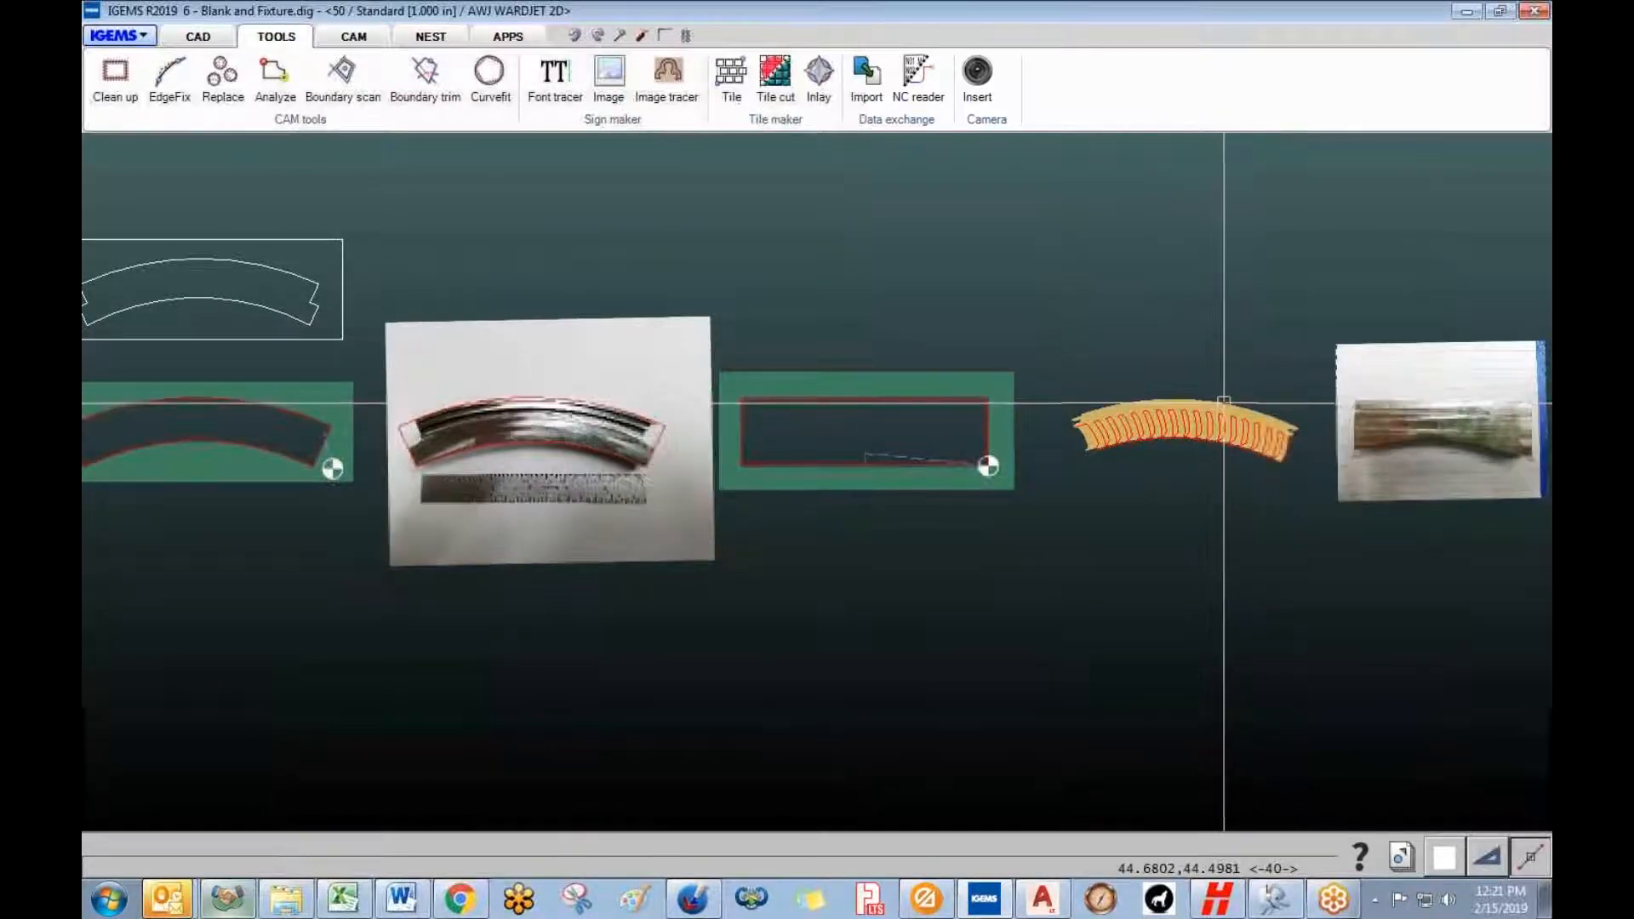
pyautogui.scroll(5, 1219, 401)
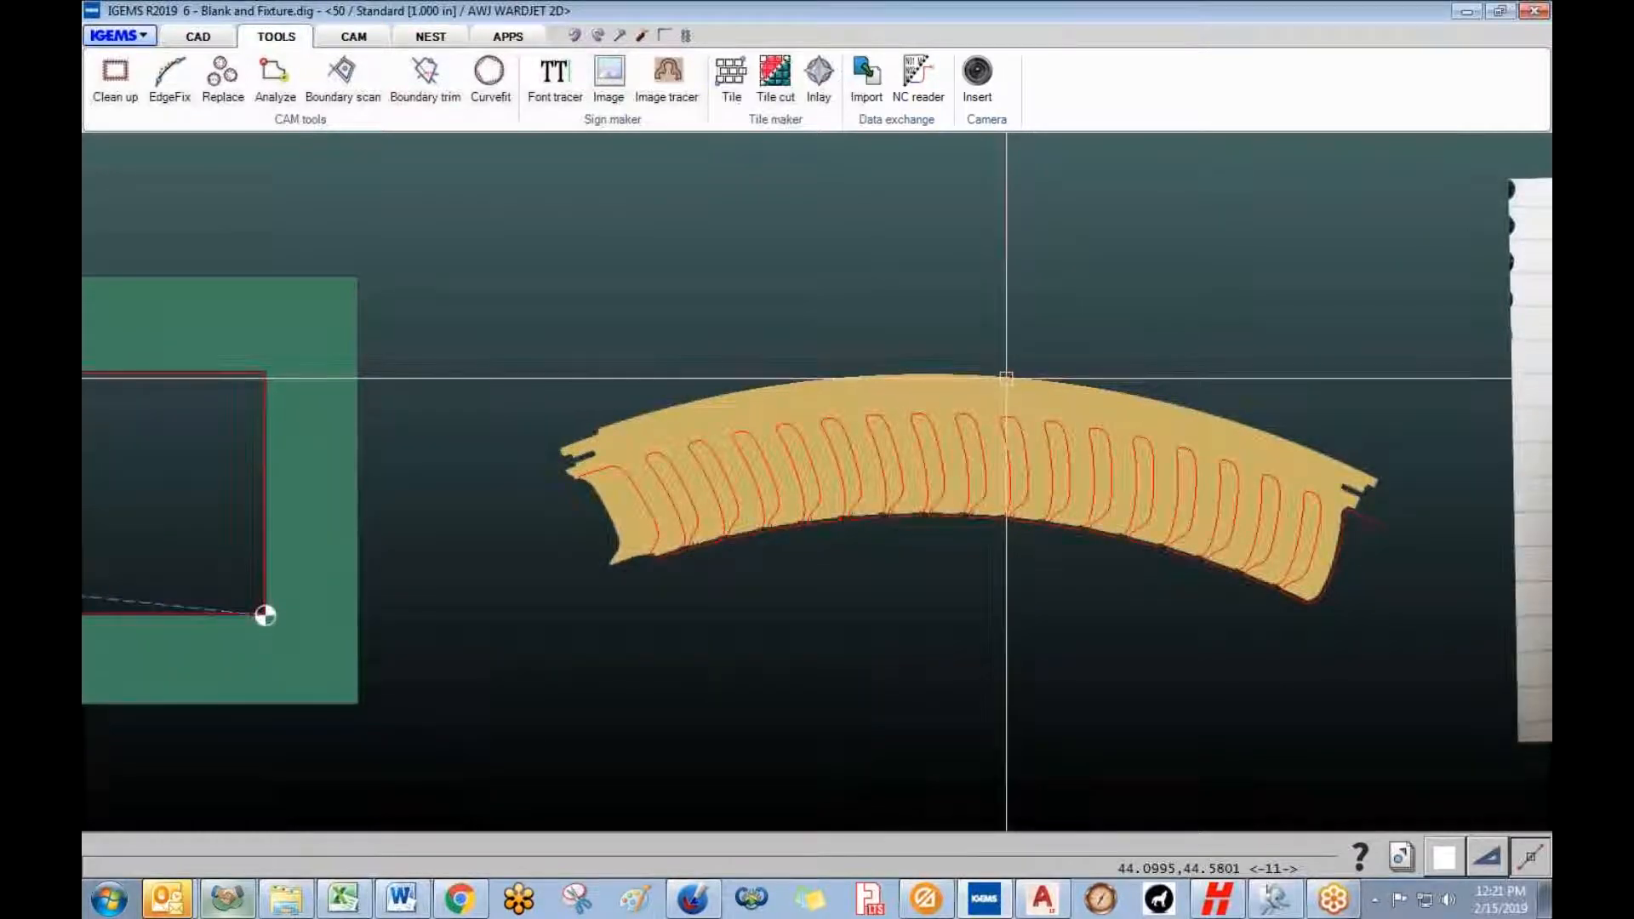
# - Move the tan curved part with the red contours onto the photographed curved metal part above the ruler
pyautogui.click(1010, 372)
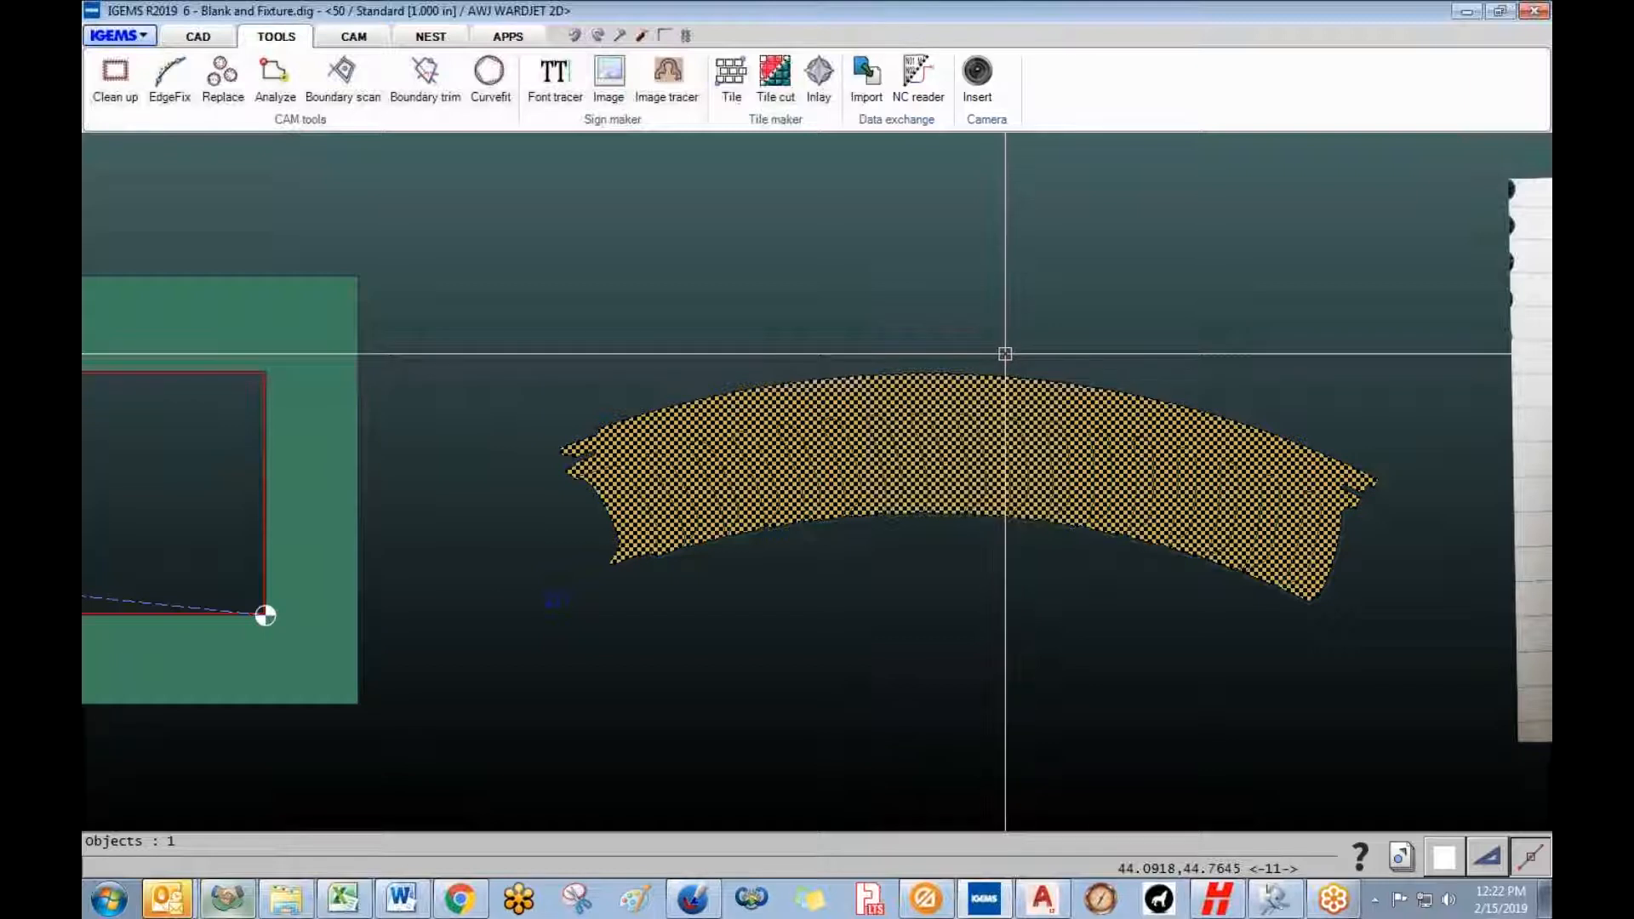
pyautogui.press('m')
pyautogui.click(960, 354)
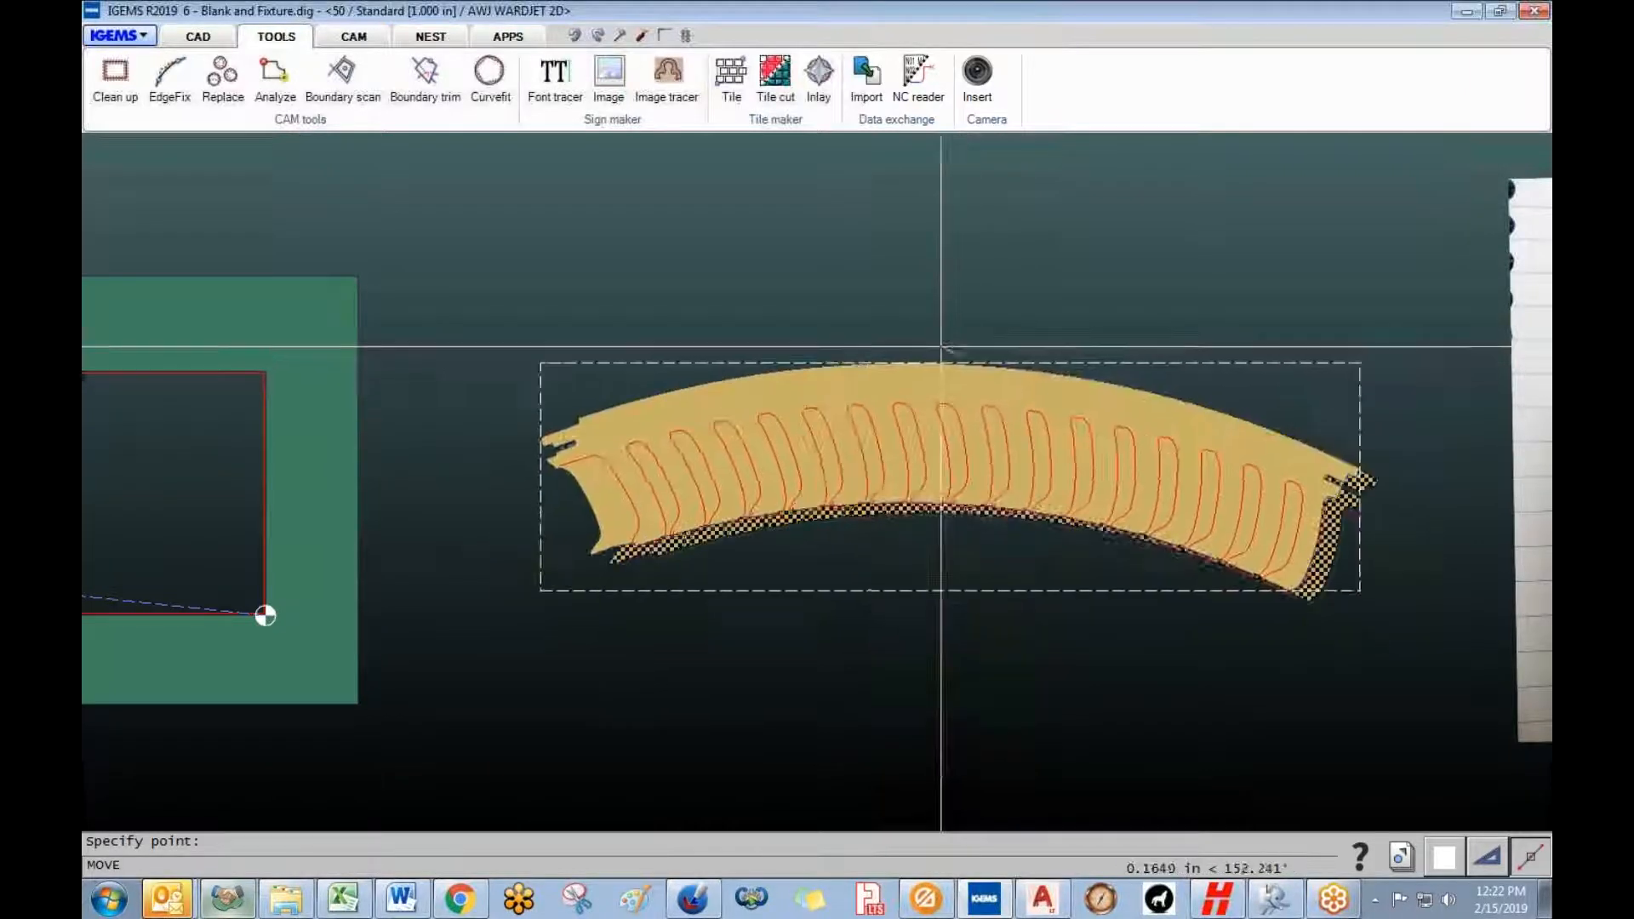
pyautogui.scroll(-2, 865, 374)
pyautogui.moveTo(877, 377); pyautogui.dragTo(1528, 383, button='middle')
pyautogui.moveTo(420, 380); pyautogui.dragTo(806, 445, button='middle')
pyautogui.scroll(4, 806, 445)
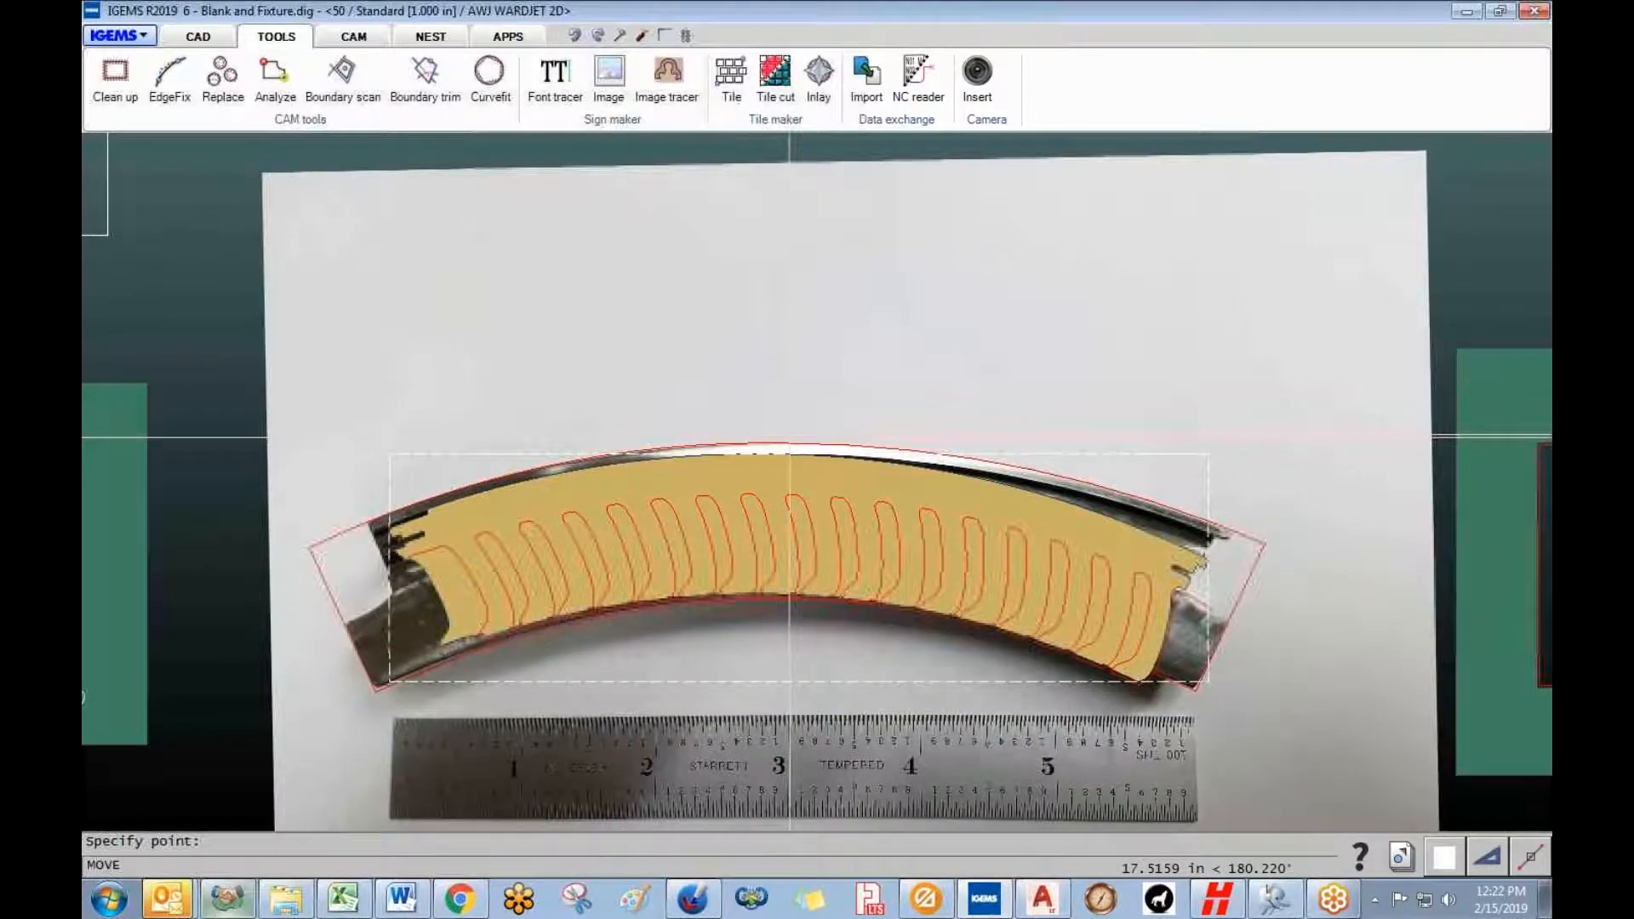
pyautogui.scroll(2, 792, 436)
pyautogui.scroll(-2, 793, 429)
pyautogui.scroll(2, 770, 425)
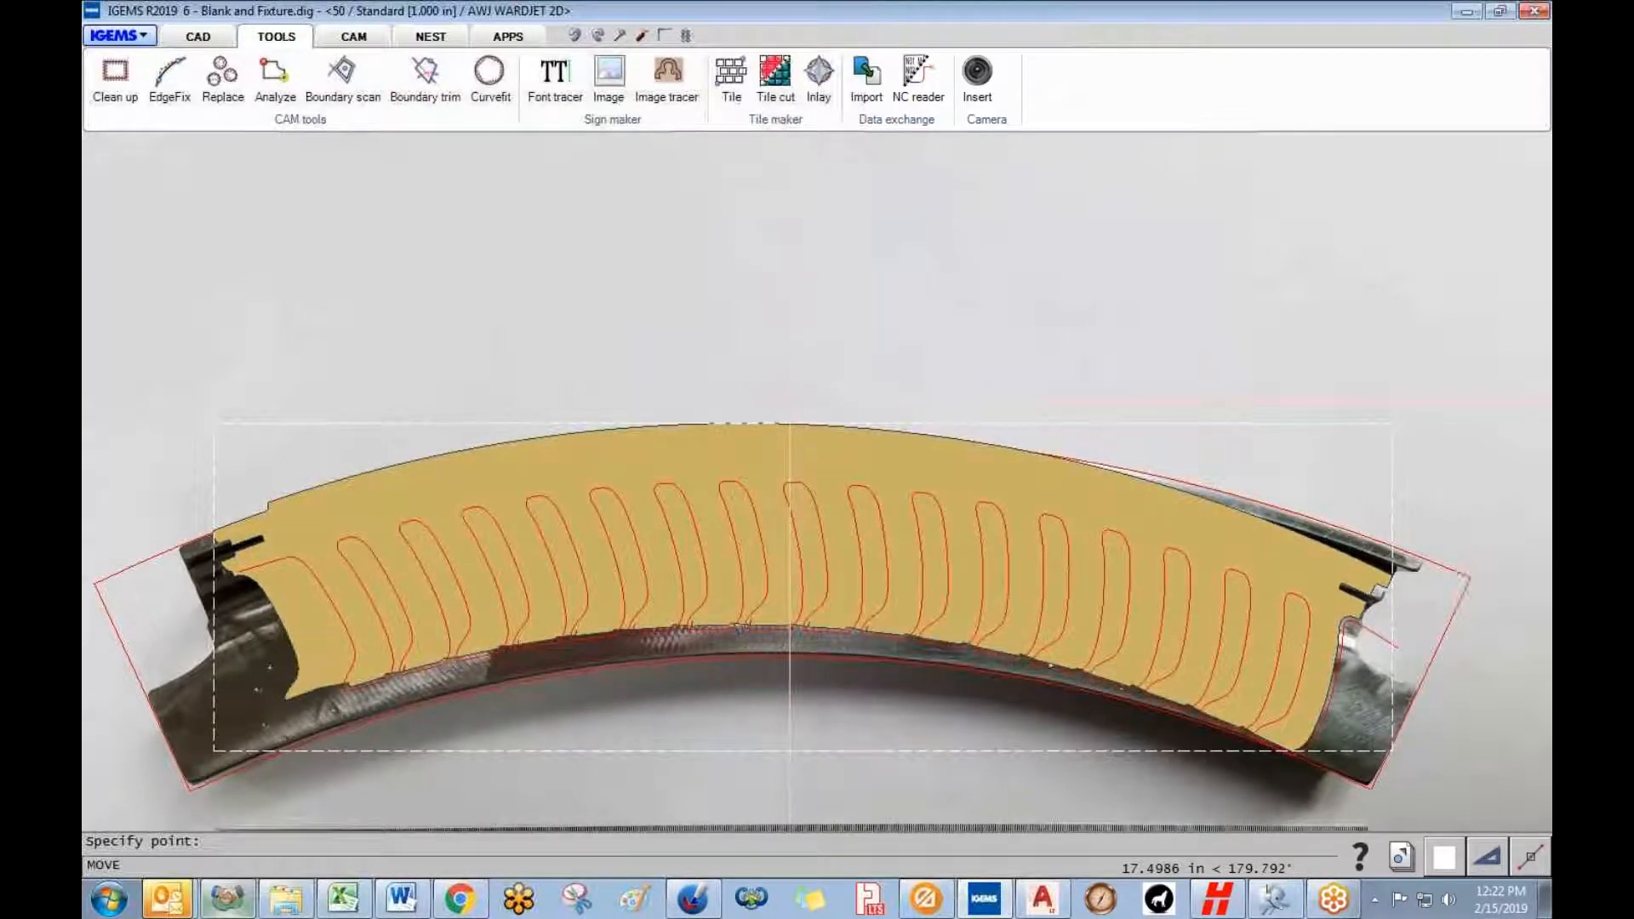
pyautogui.press('Escape')
# - Send the photo of the curved metal part to the back, behind the tan part
pyautogui.scroll(-4, 792, 413)
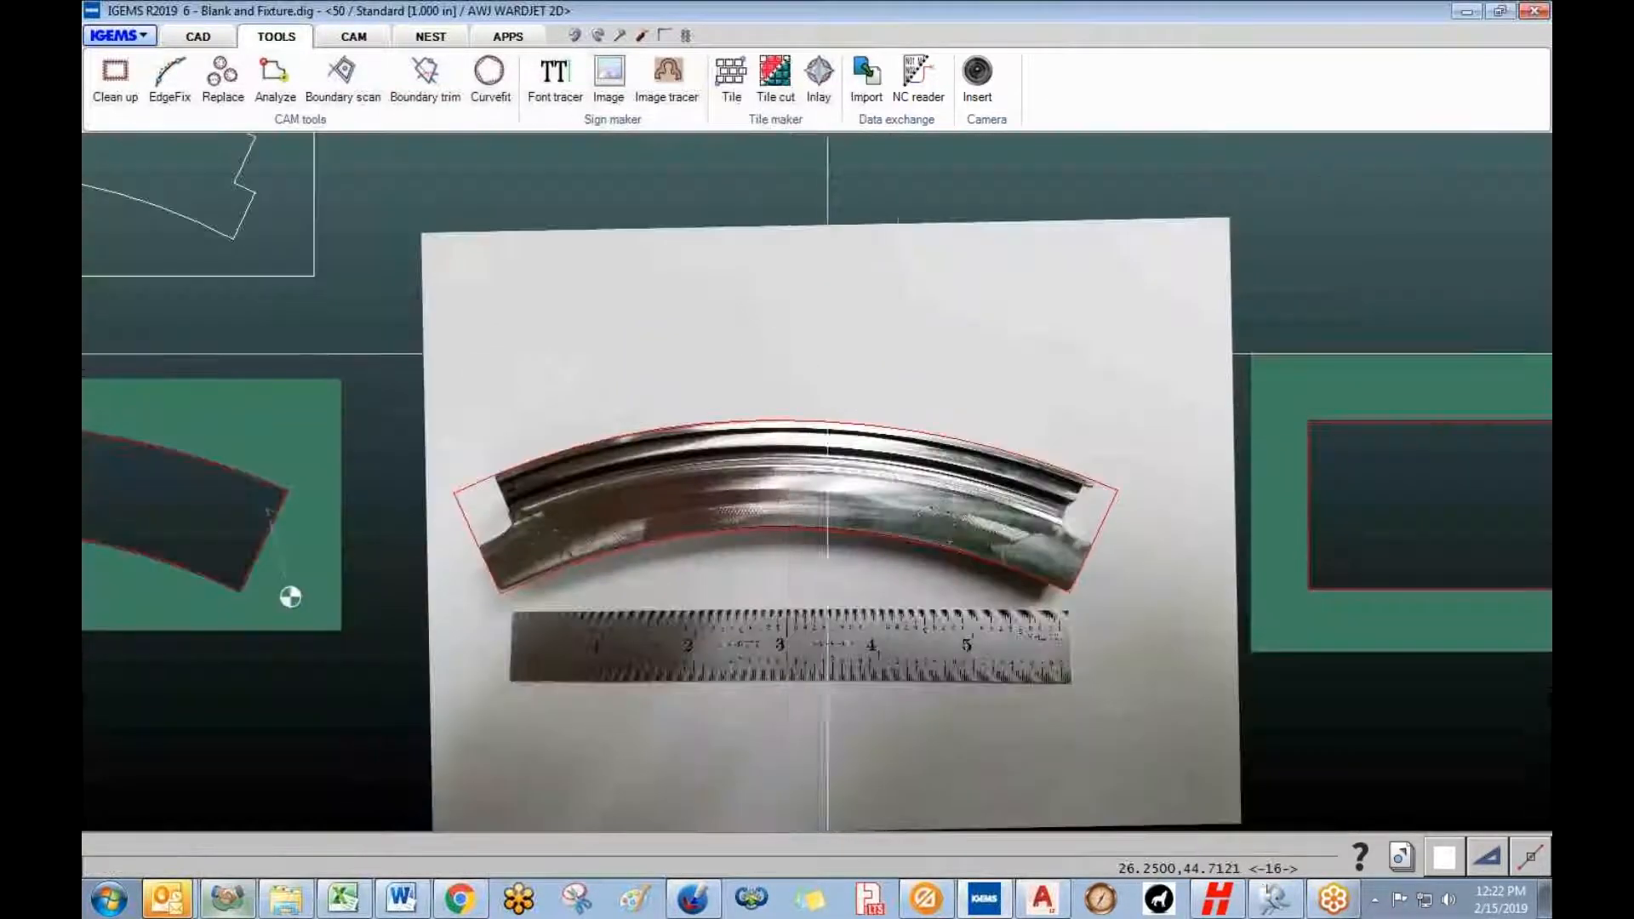
pyautogui.moveTo(889, 356); pyautogui.dragTo(525, 498, button='middle')
pyautogui.scroll(-3, 587, 549)
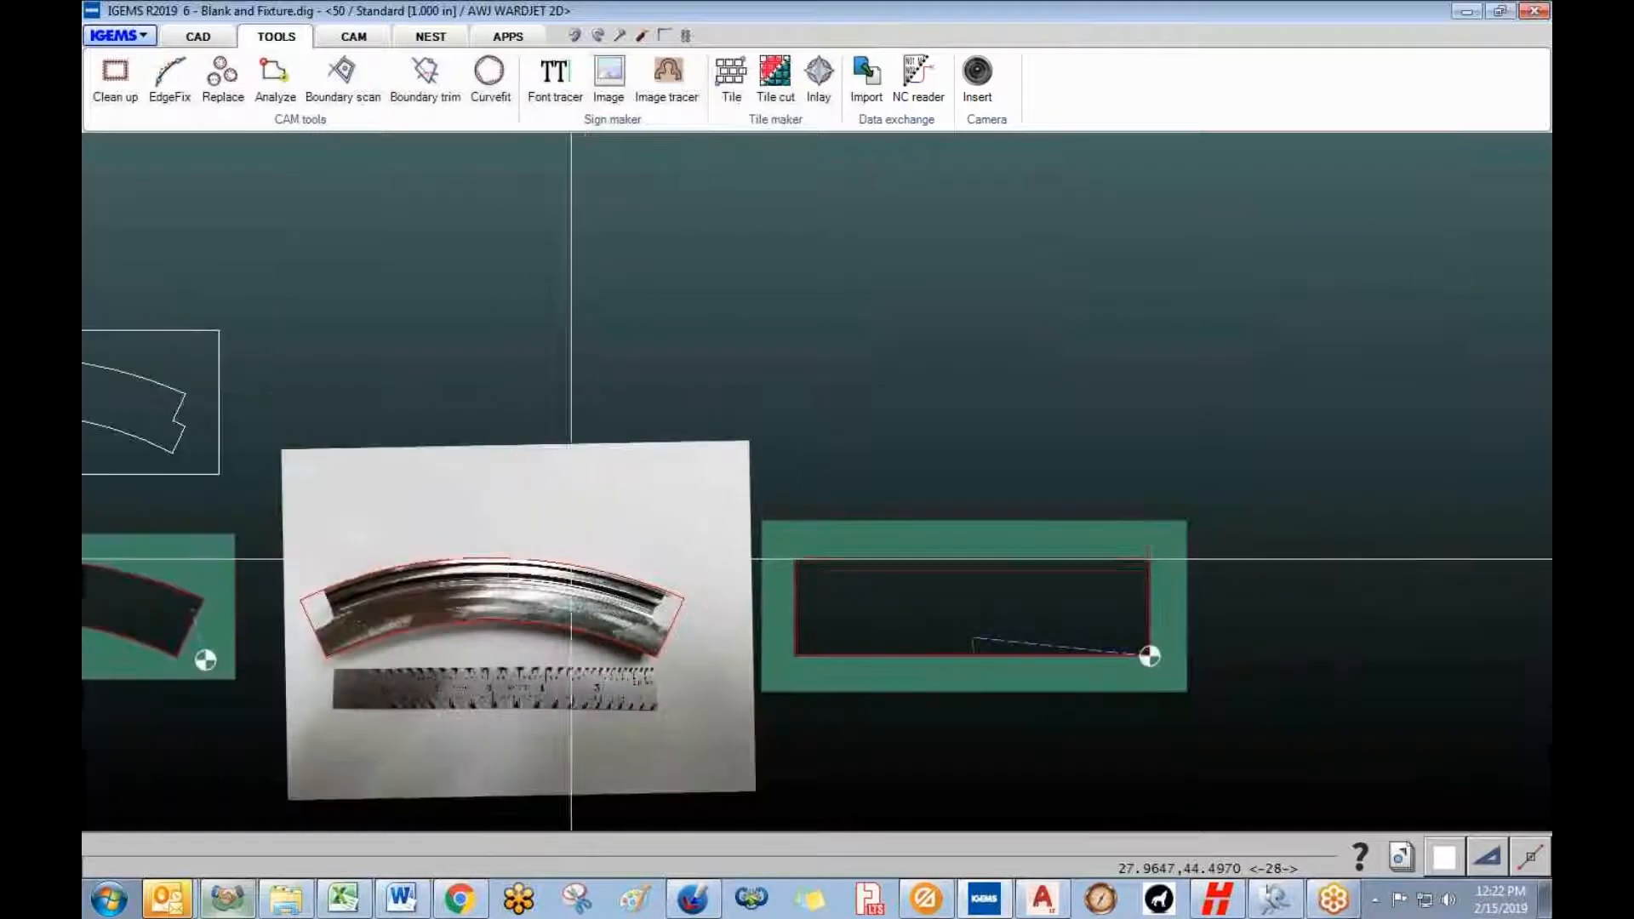
pyautogui.click(203, 37)
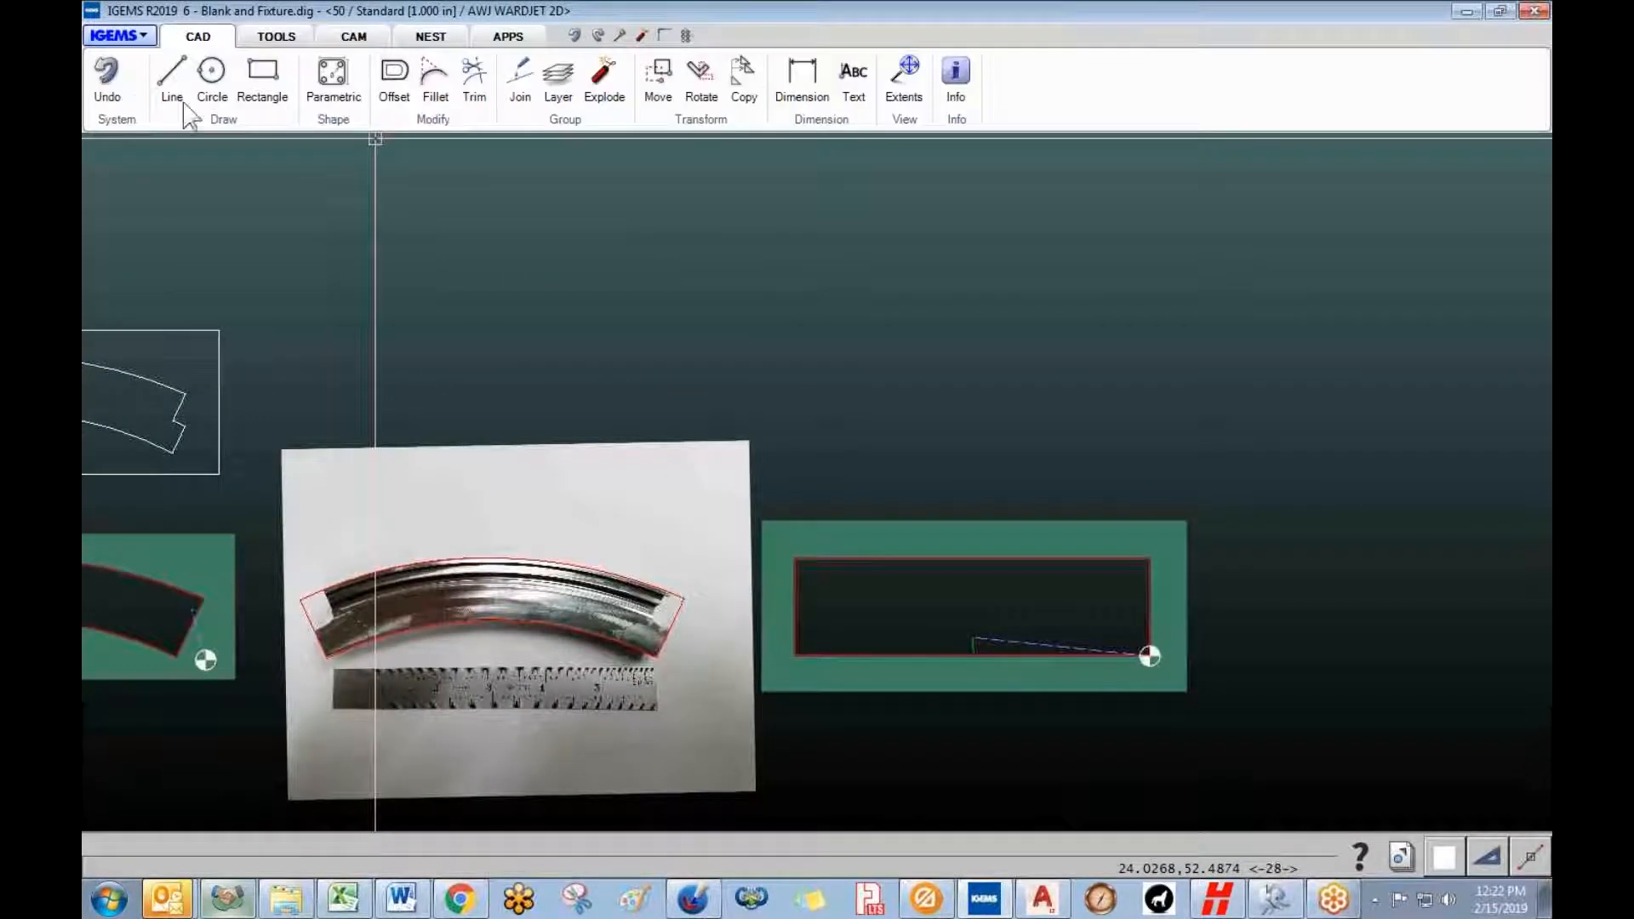
pyautogui.click(904, 120)
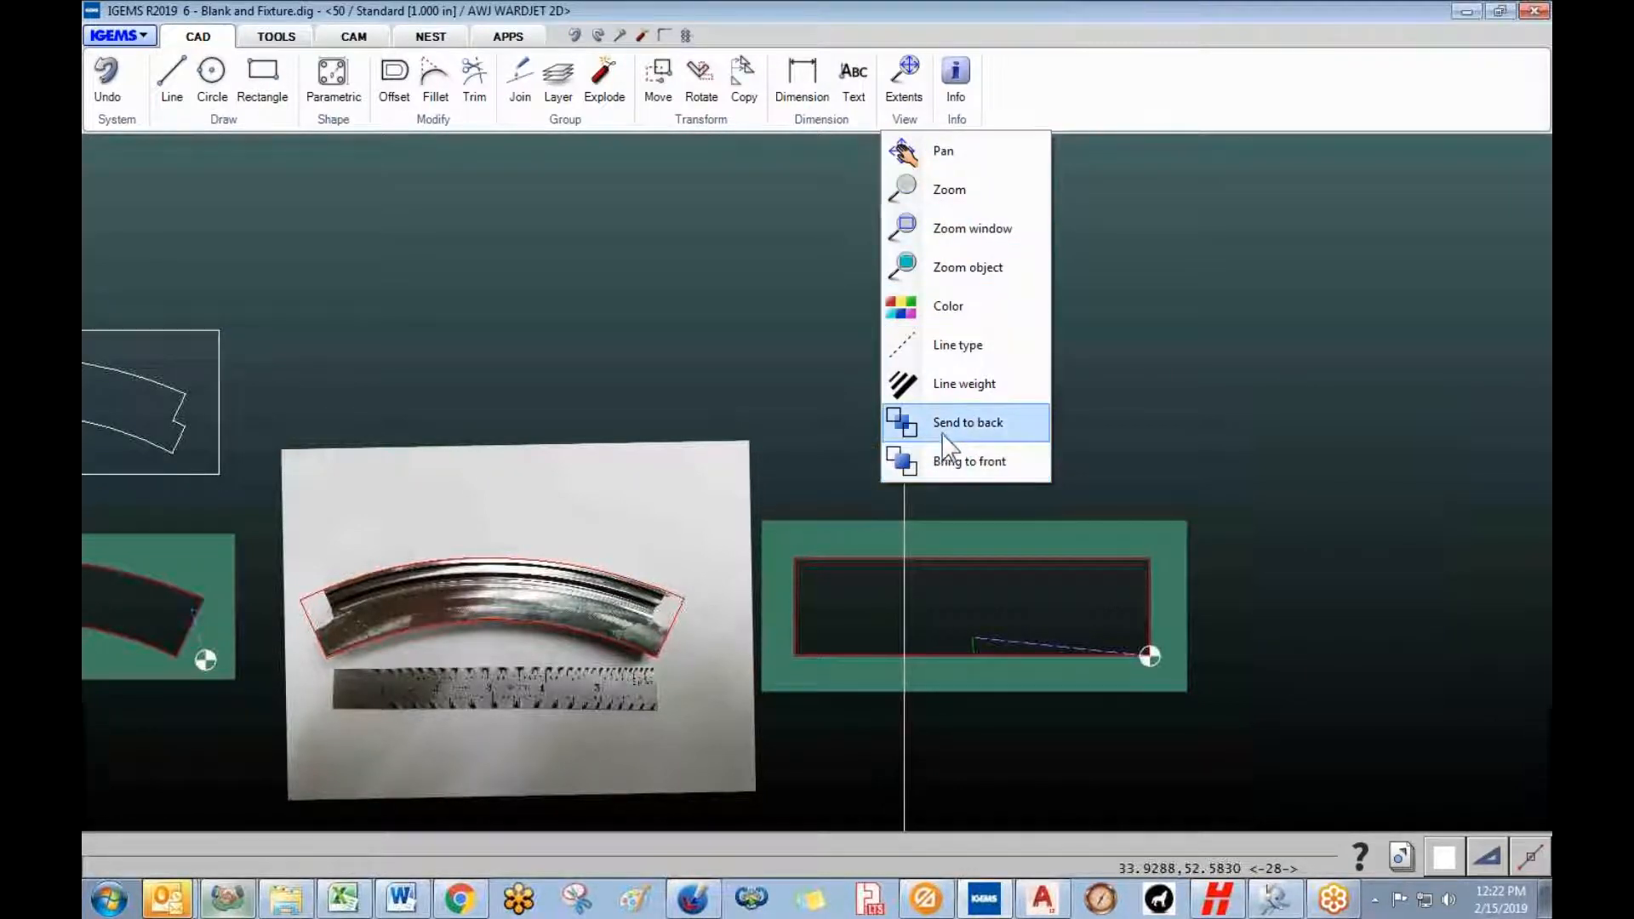
pyautogui.click(945, 424)
pyautogui.click(746, 443)
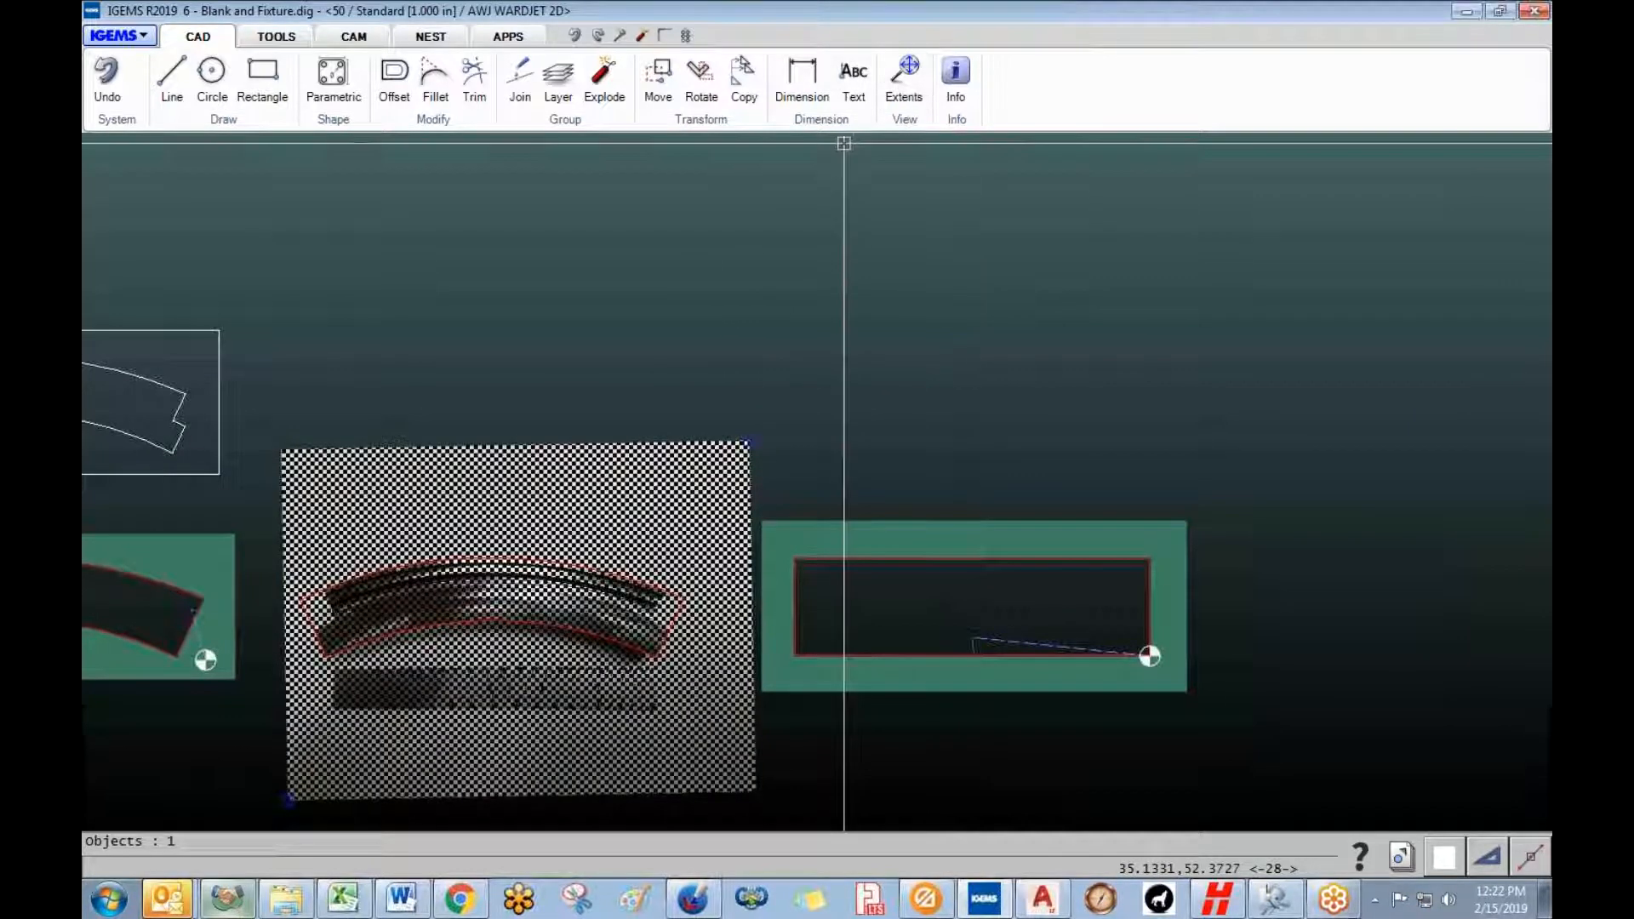
pyautogui.click(910, 118)
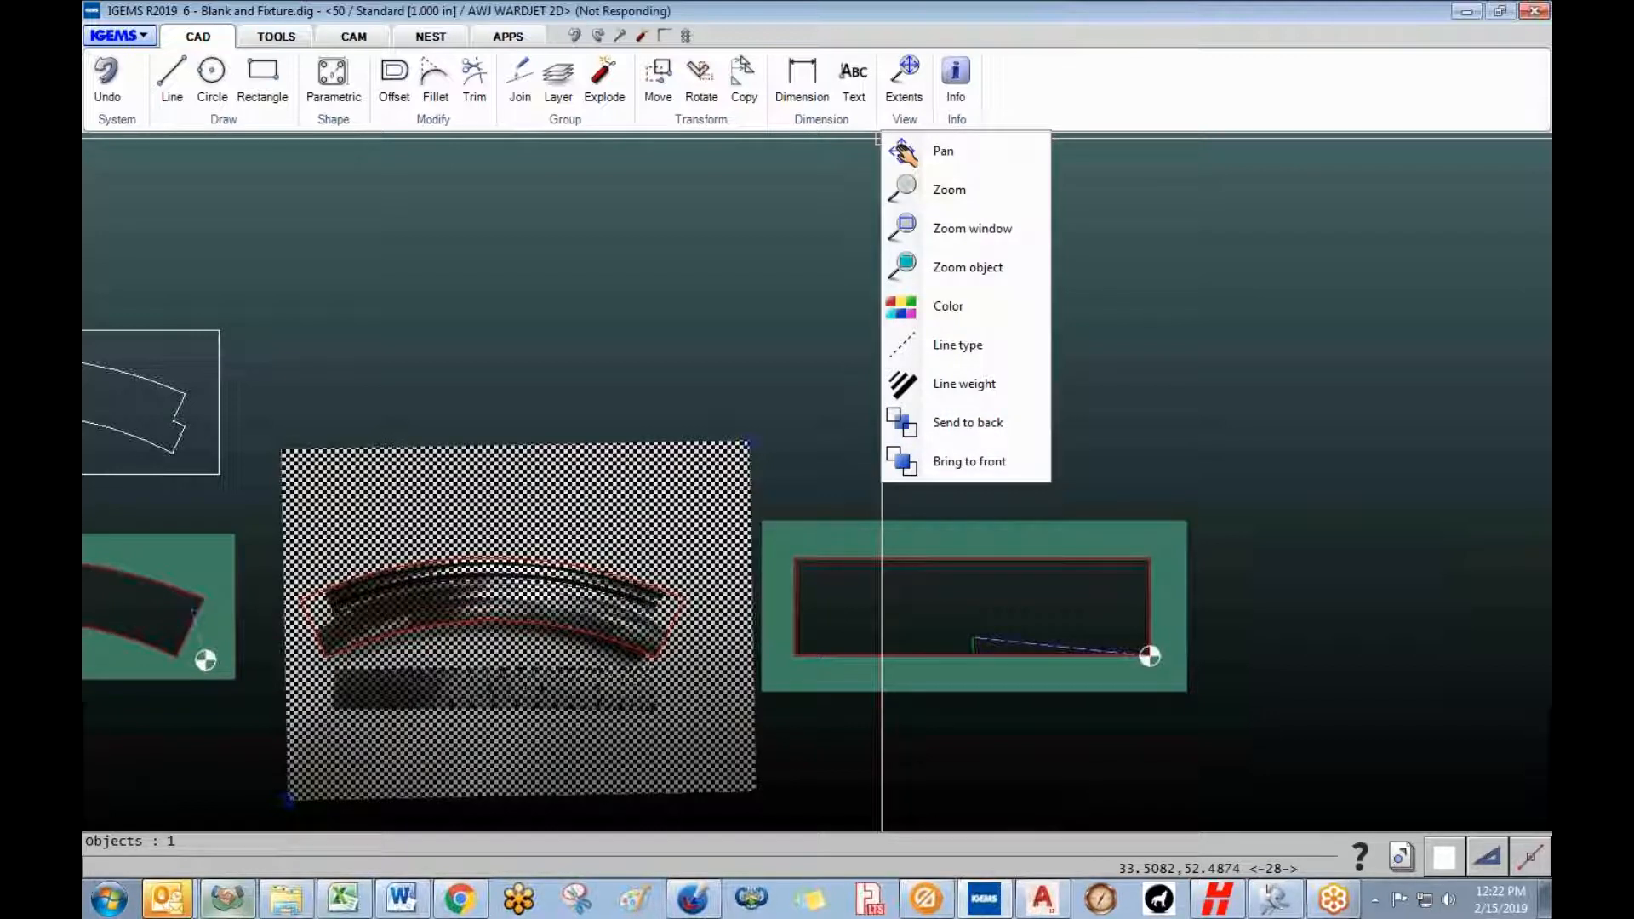
# - Rotate the tan curved part by about 1.6° around its default base point to align it with the photographed part
pyautogui.scroll(3, 458, 643)
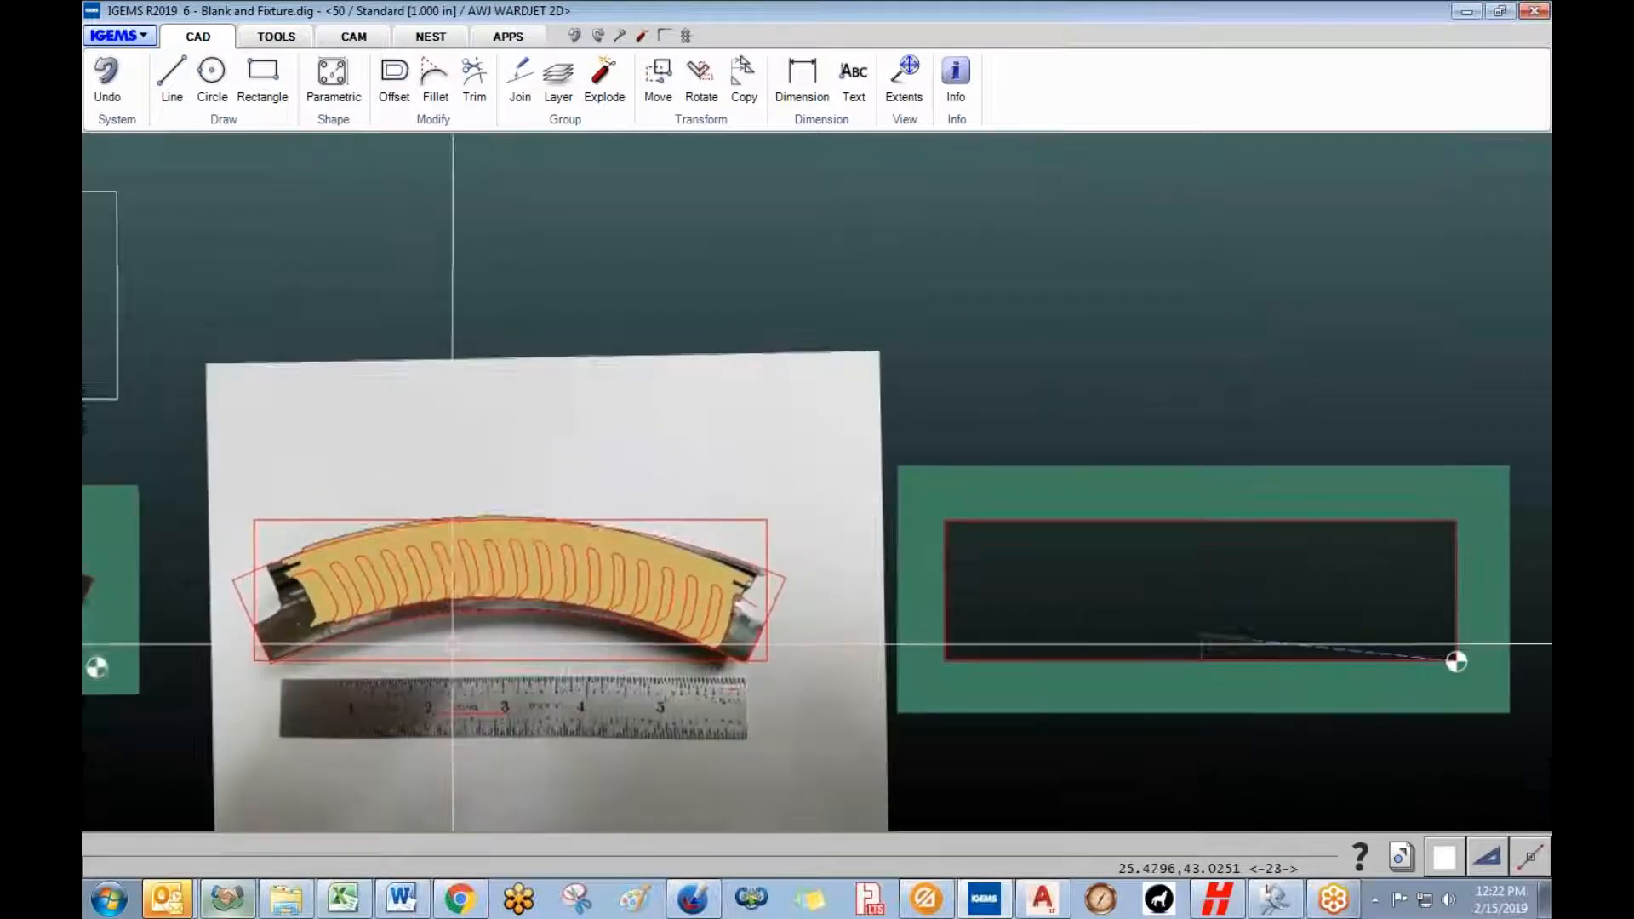
pyautogui.scroll(2, 457, 642)
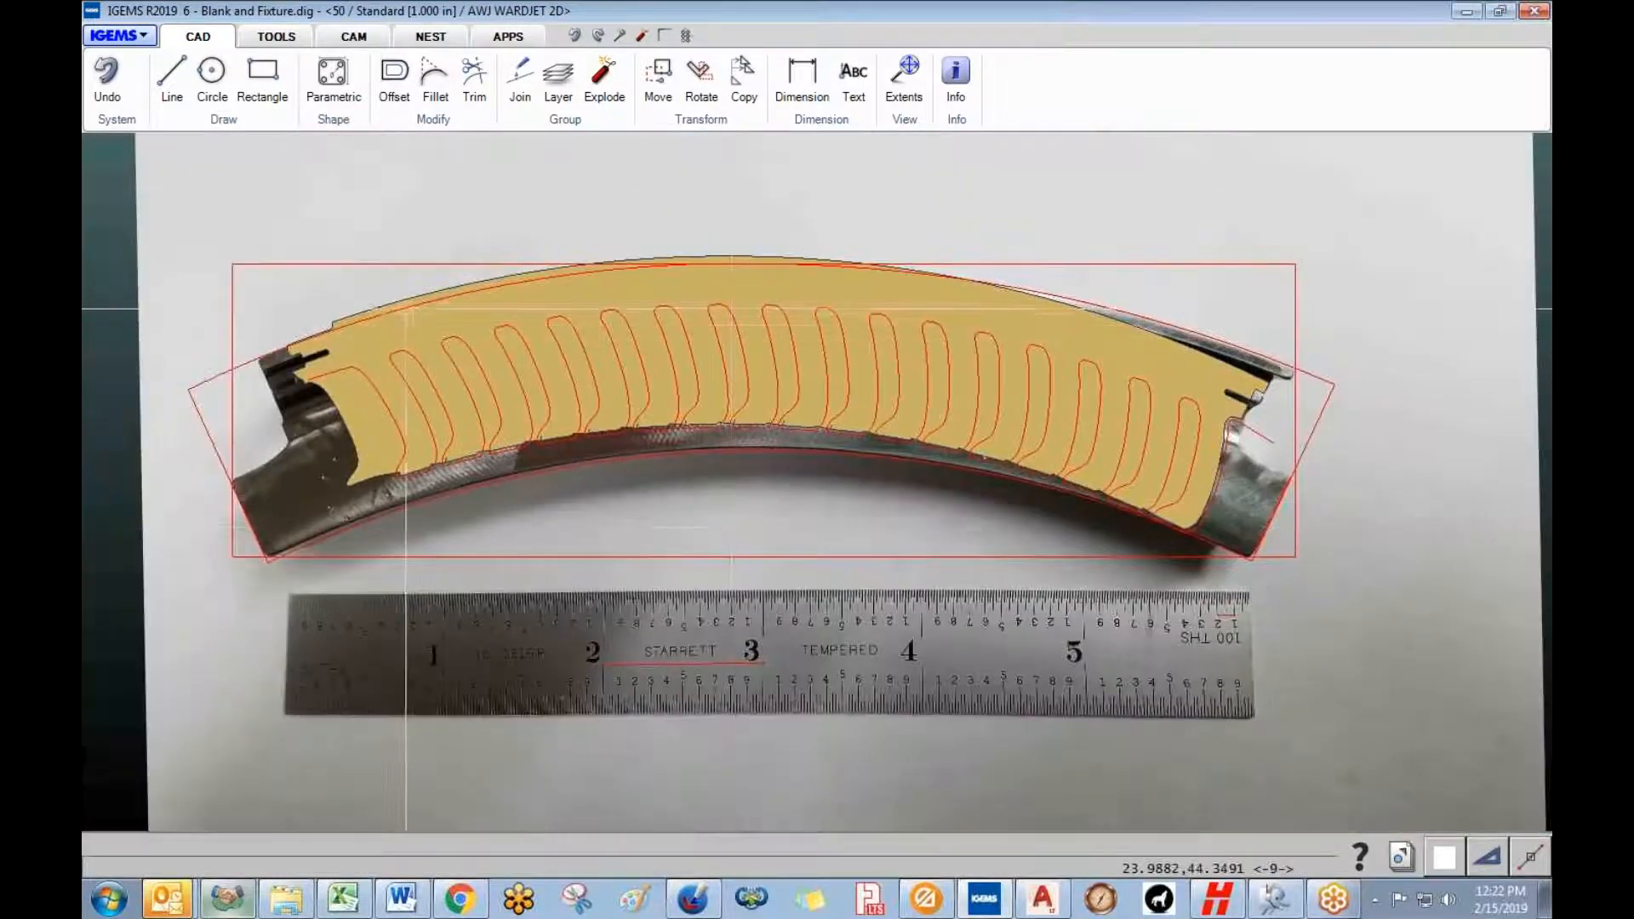
pyautogui.click(407, 299)
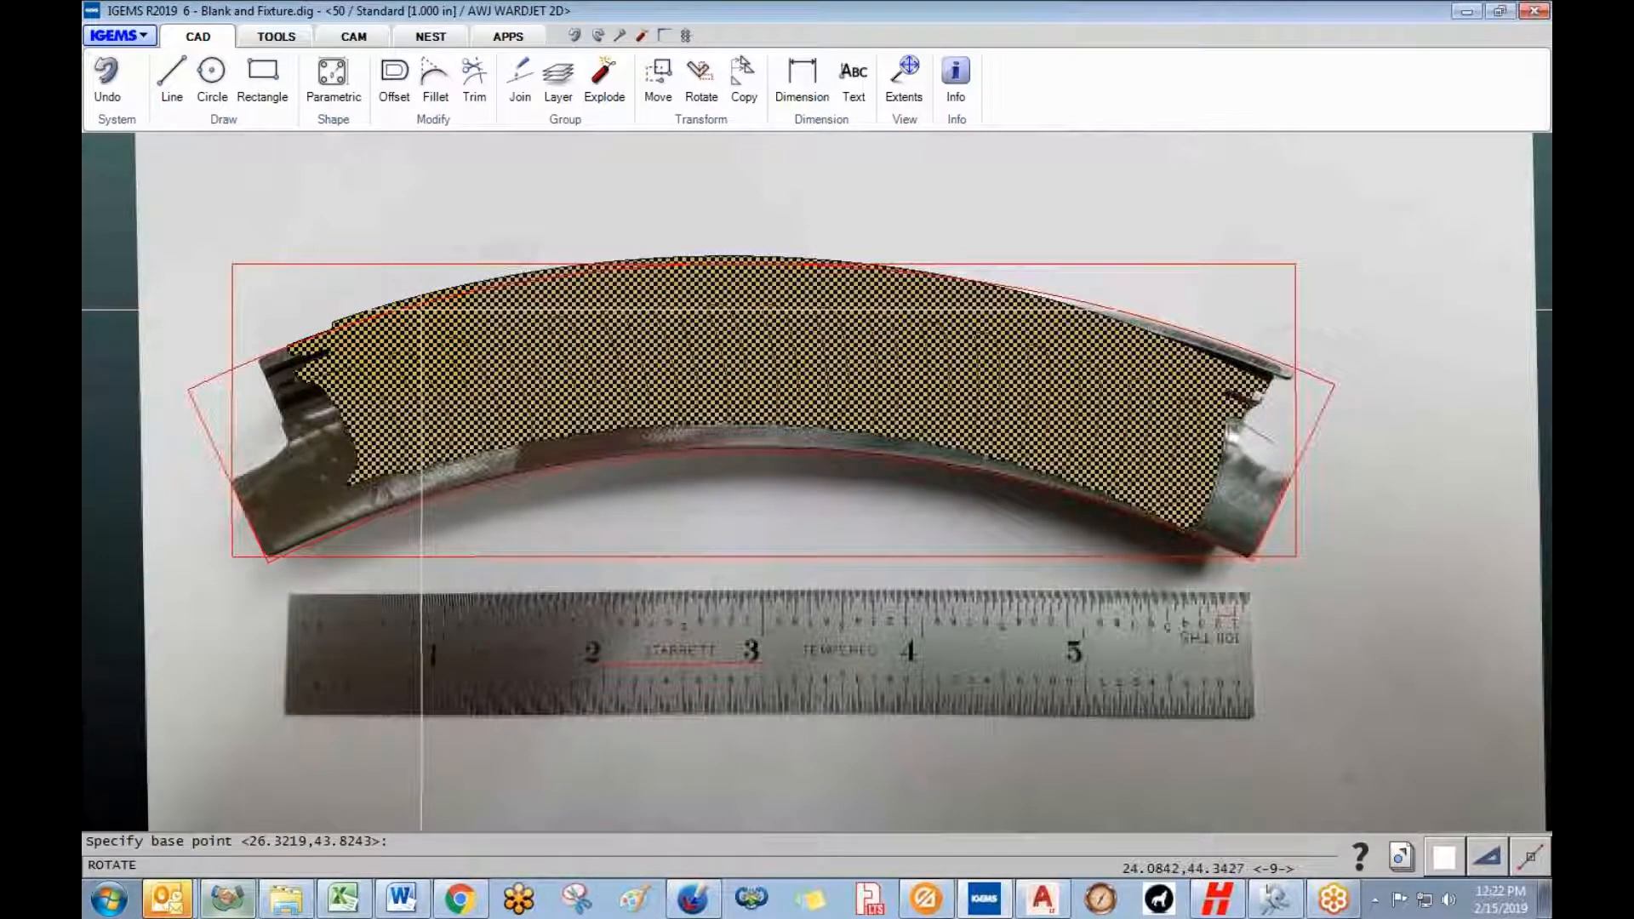
pyautogui.press('Return')
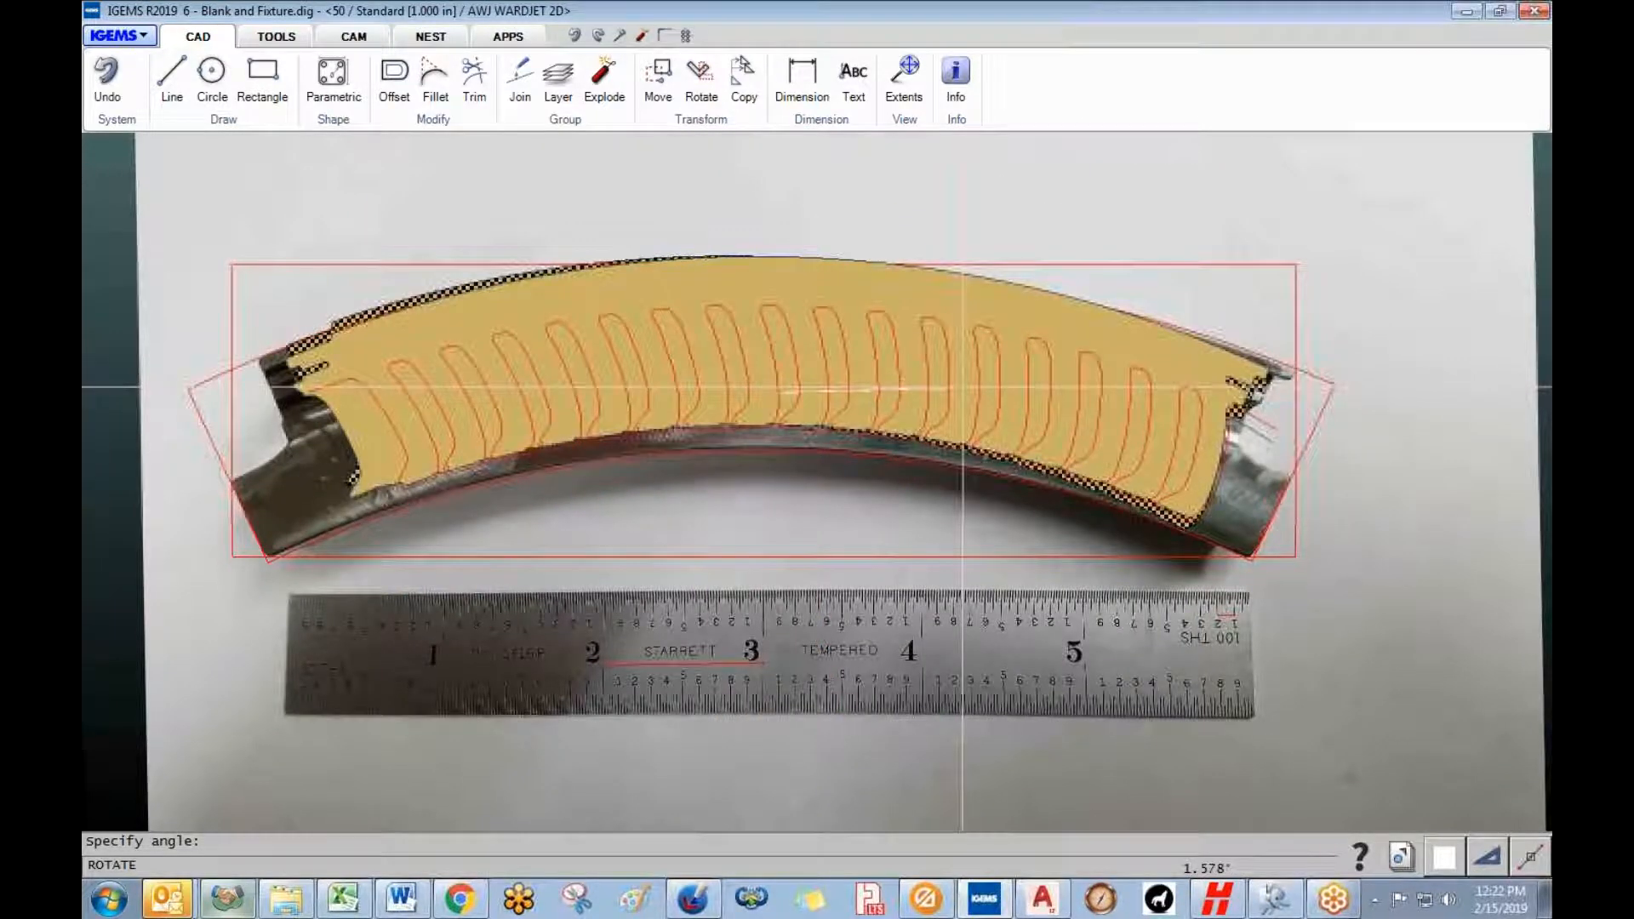
pyautogui.click(961, 387)
pyautogui.click(854, 515)
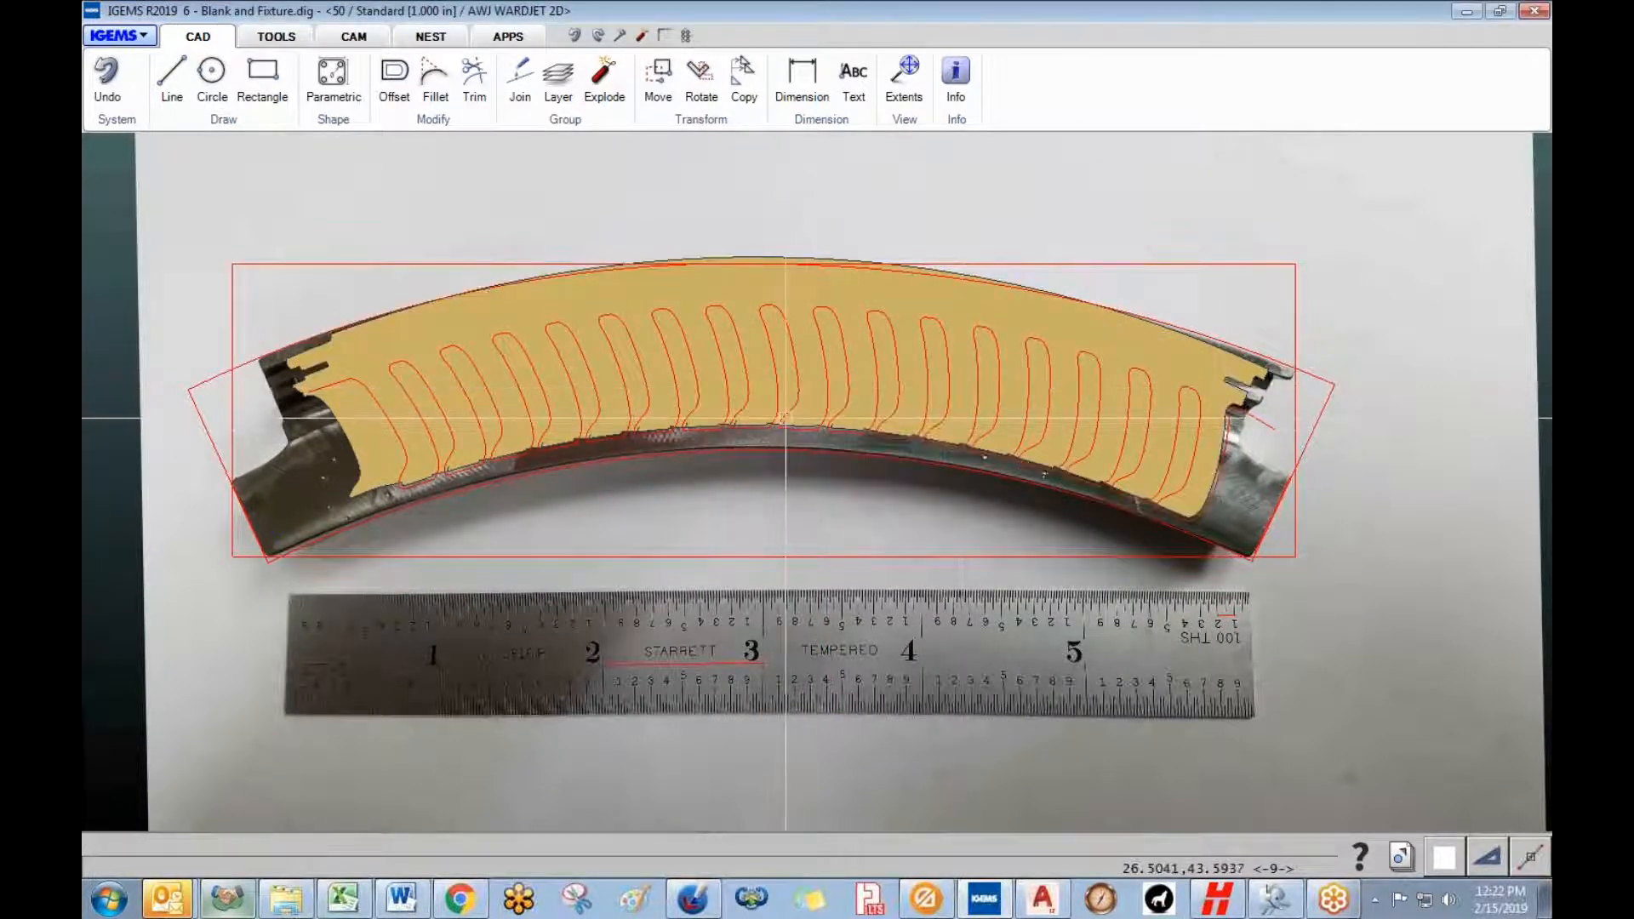
# - Move the tan curved part down by about 0.1 in, towards the lower edge of the photographed part
pyautogui.click(727, 419)
pyautogui.press('Return')
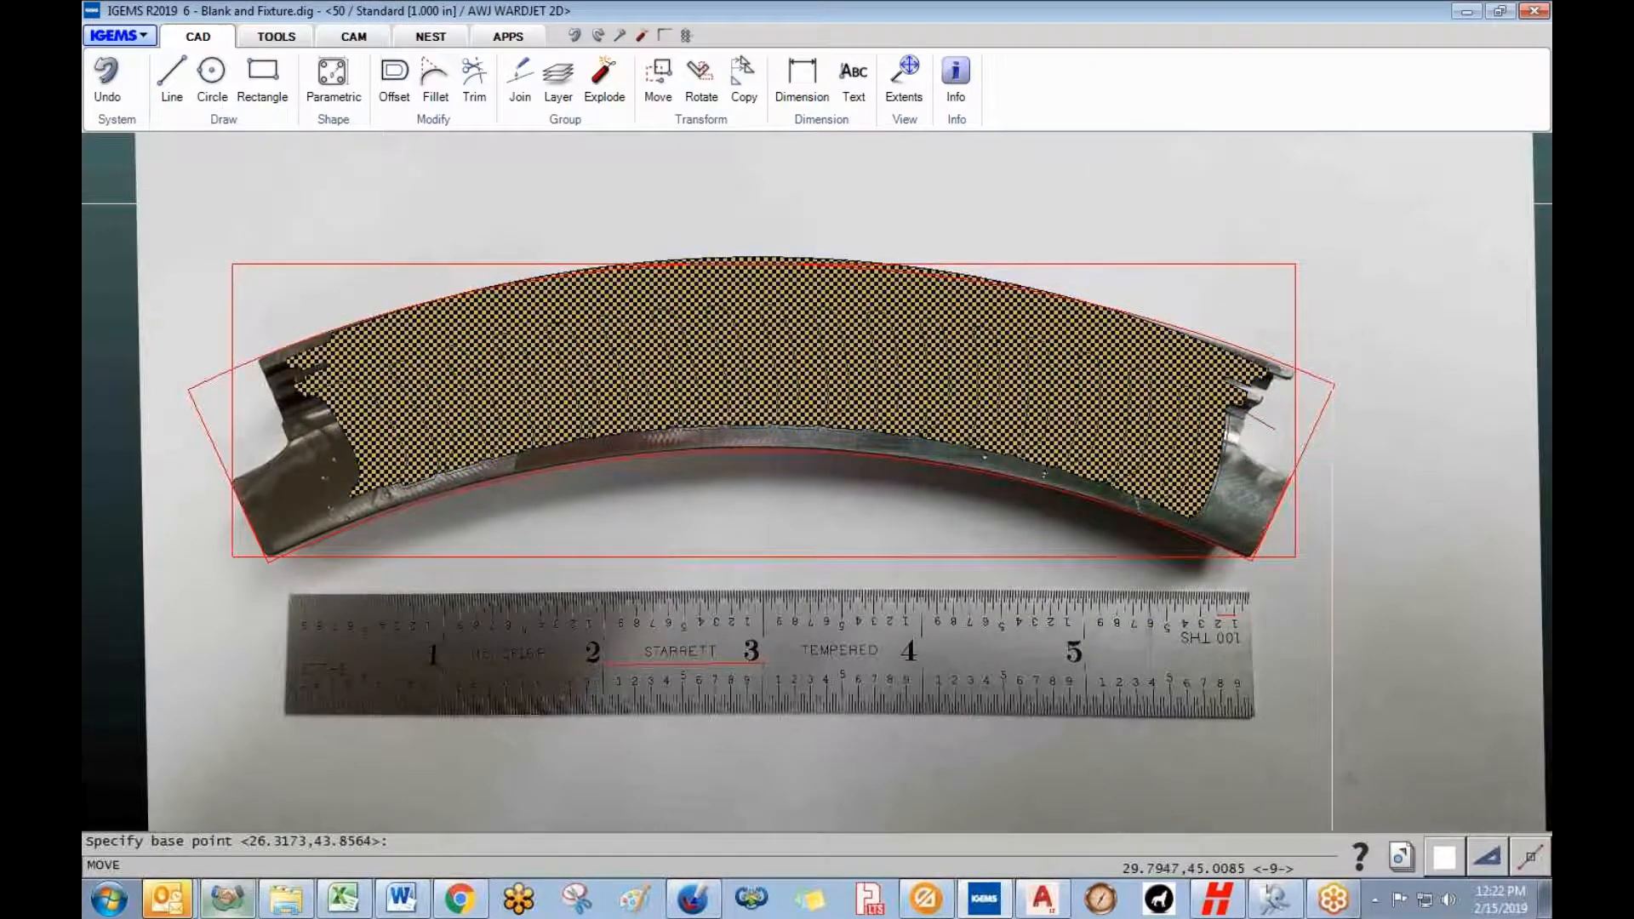
pyautogui.click(1353, 213)
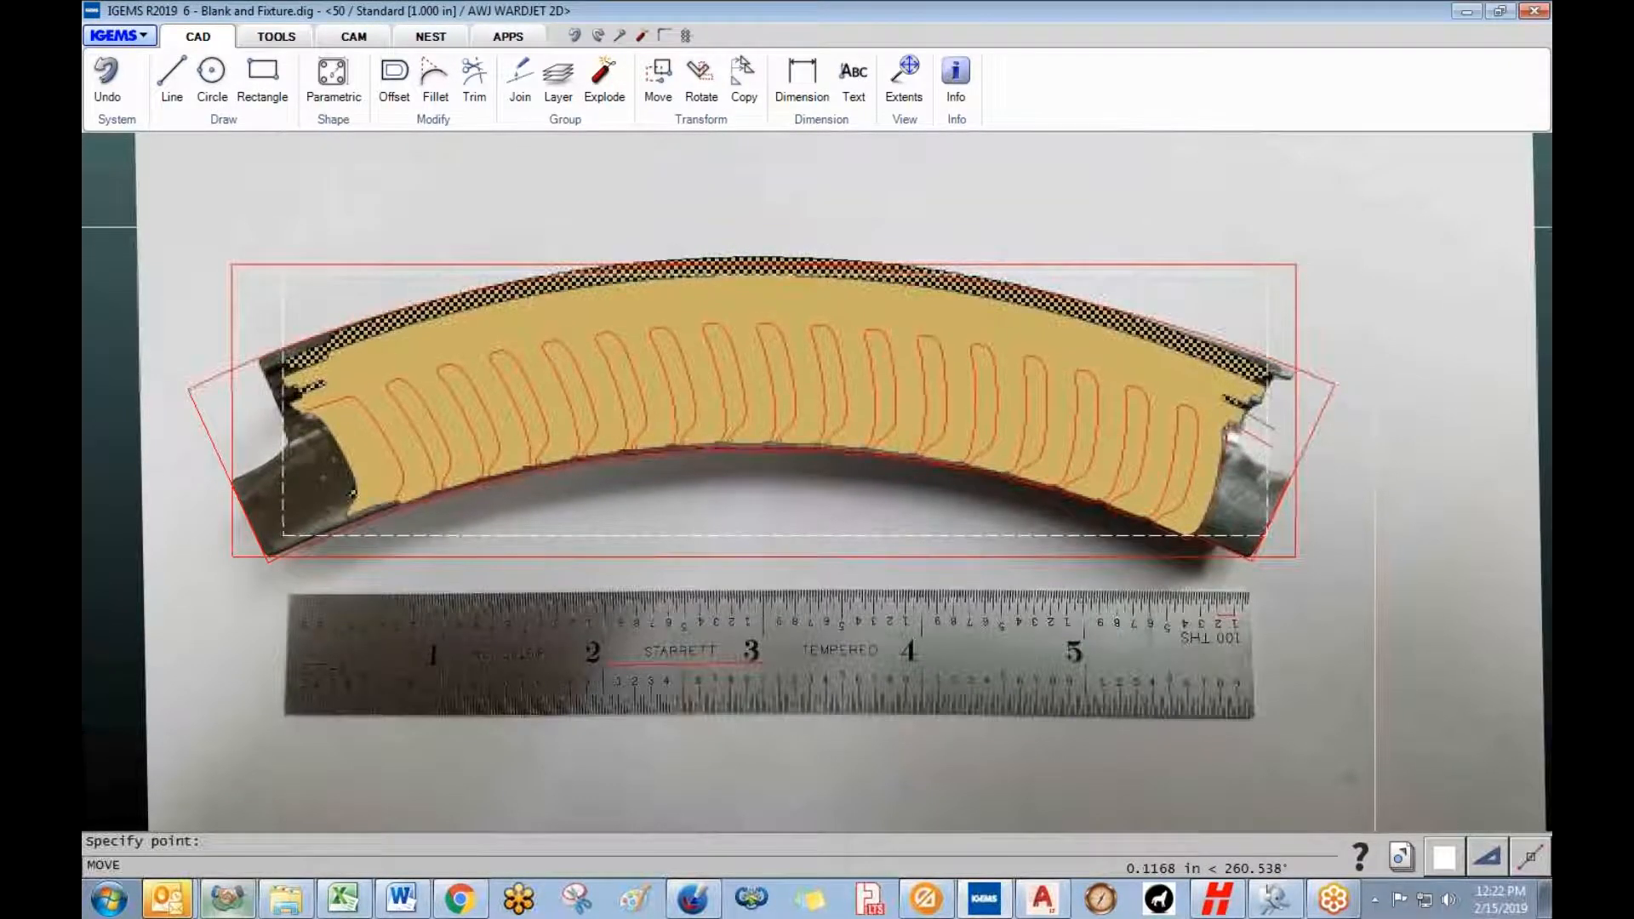
pyautogui.click(1372, 223)
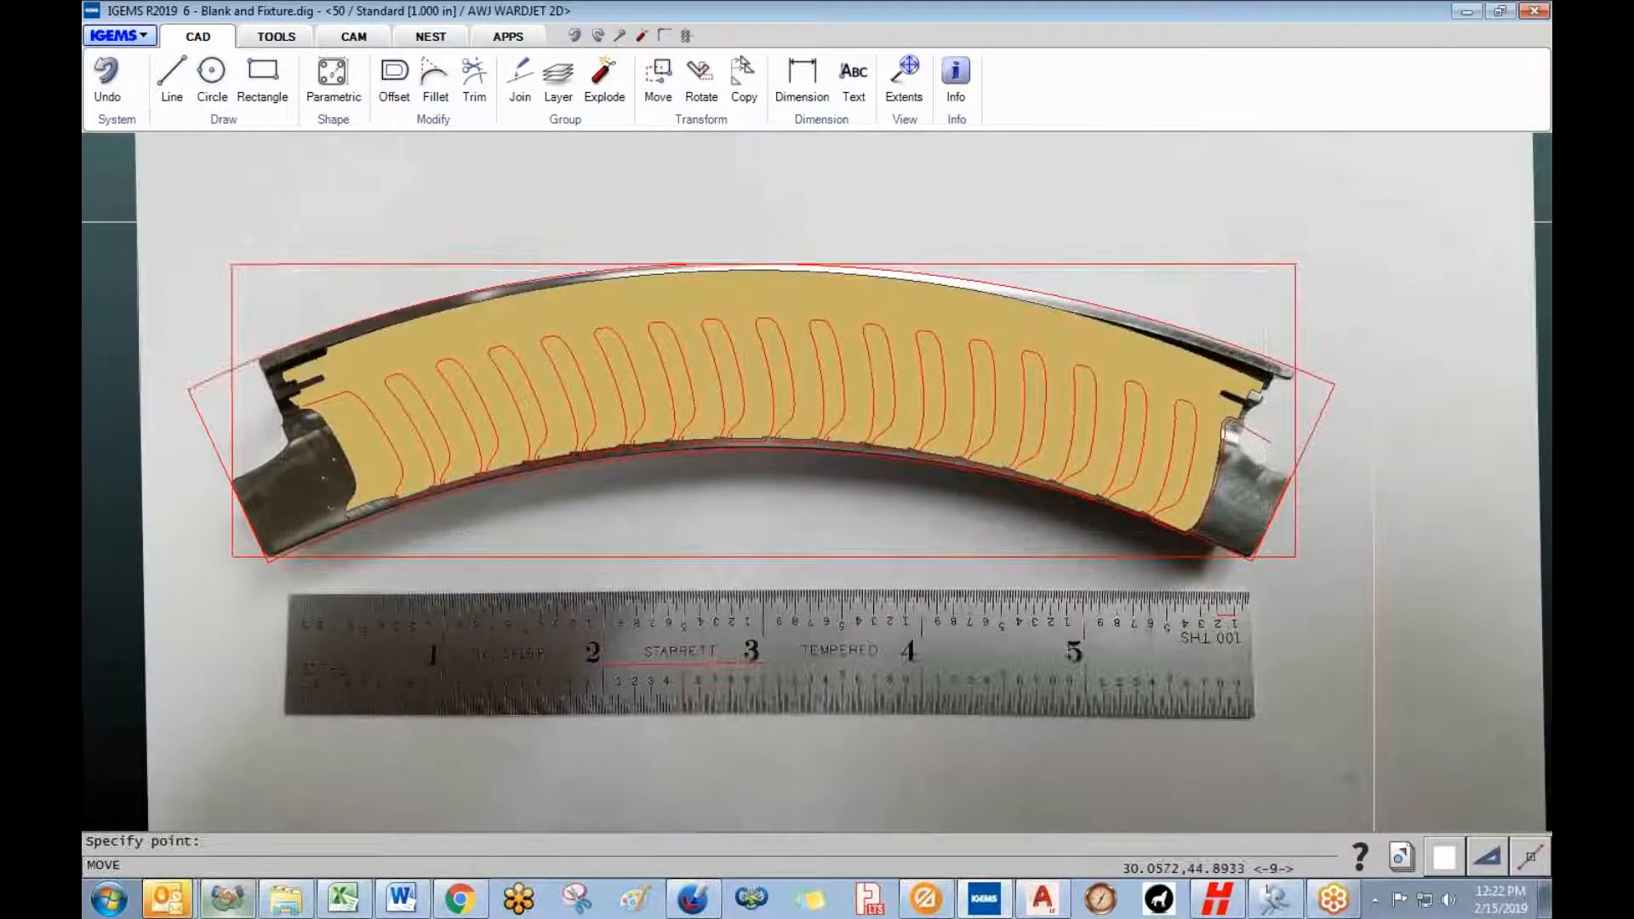
pyautogui.scroll(-5, 1325, 292)
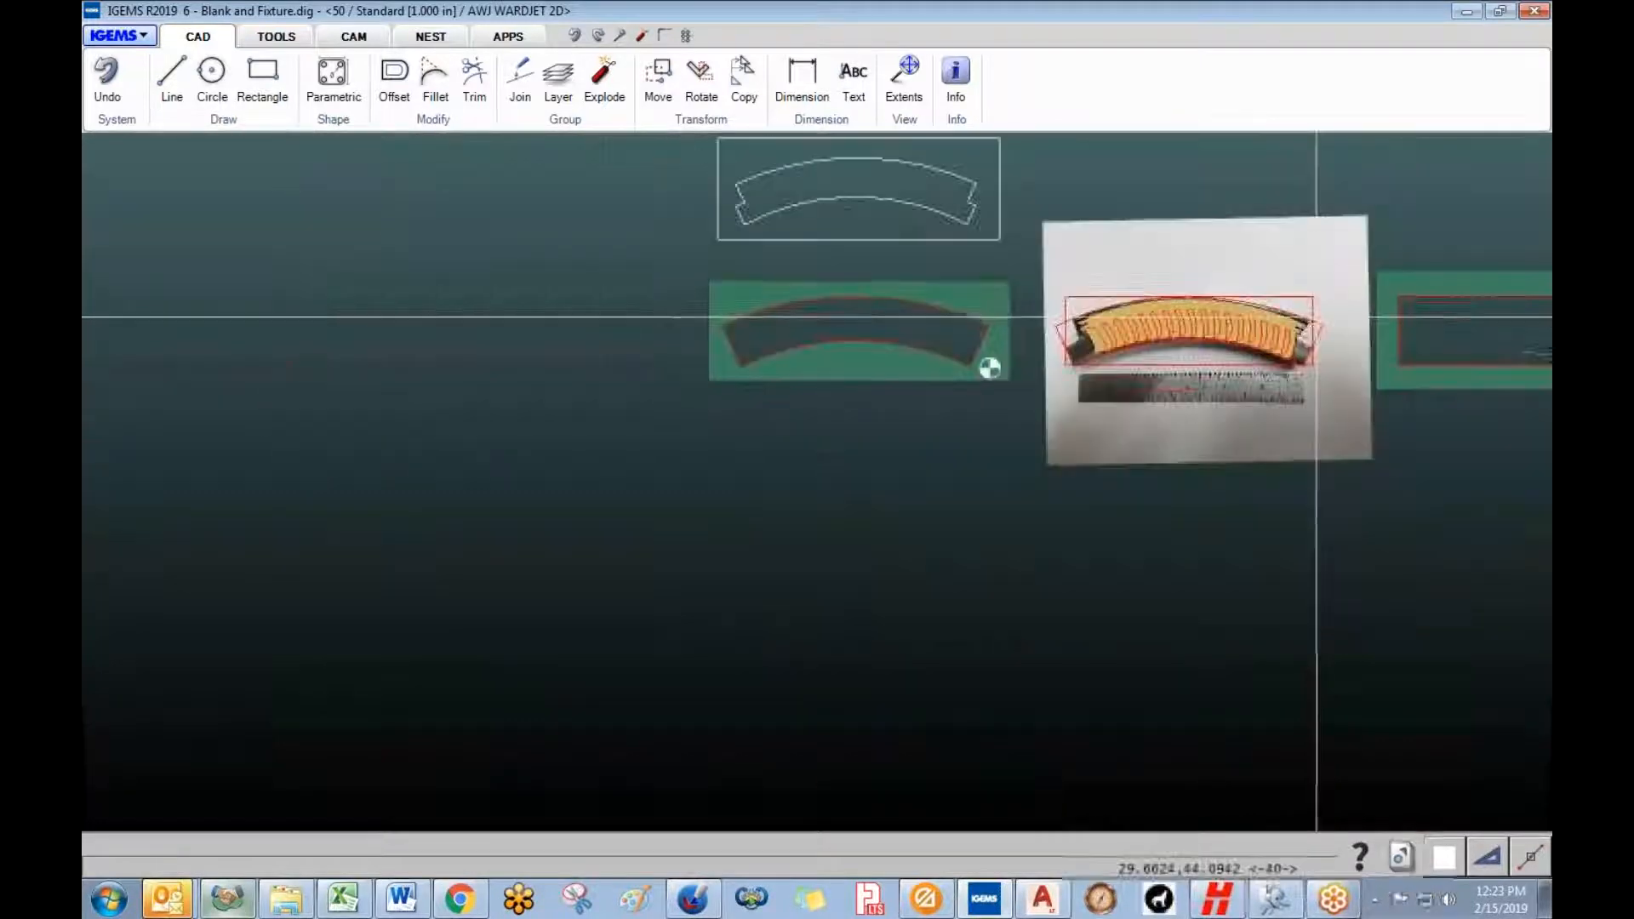
pyautogui.moveTo(980, 417); pyautogui.dragTo(740, 427, button='middle')
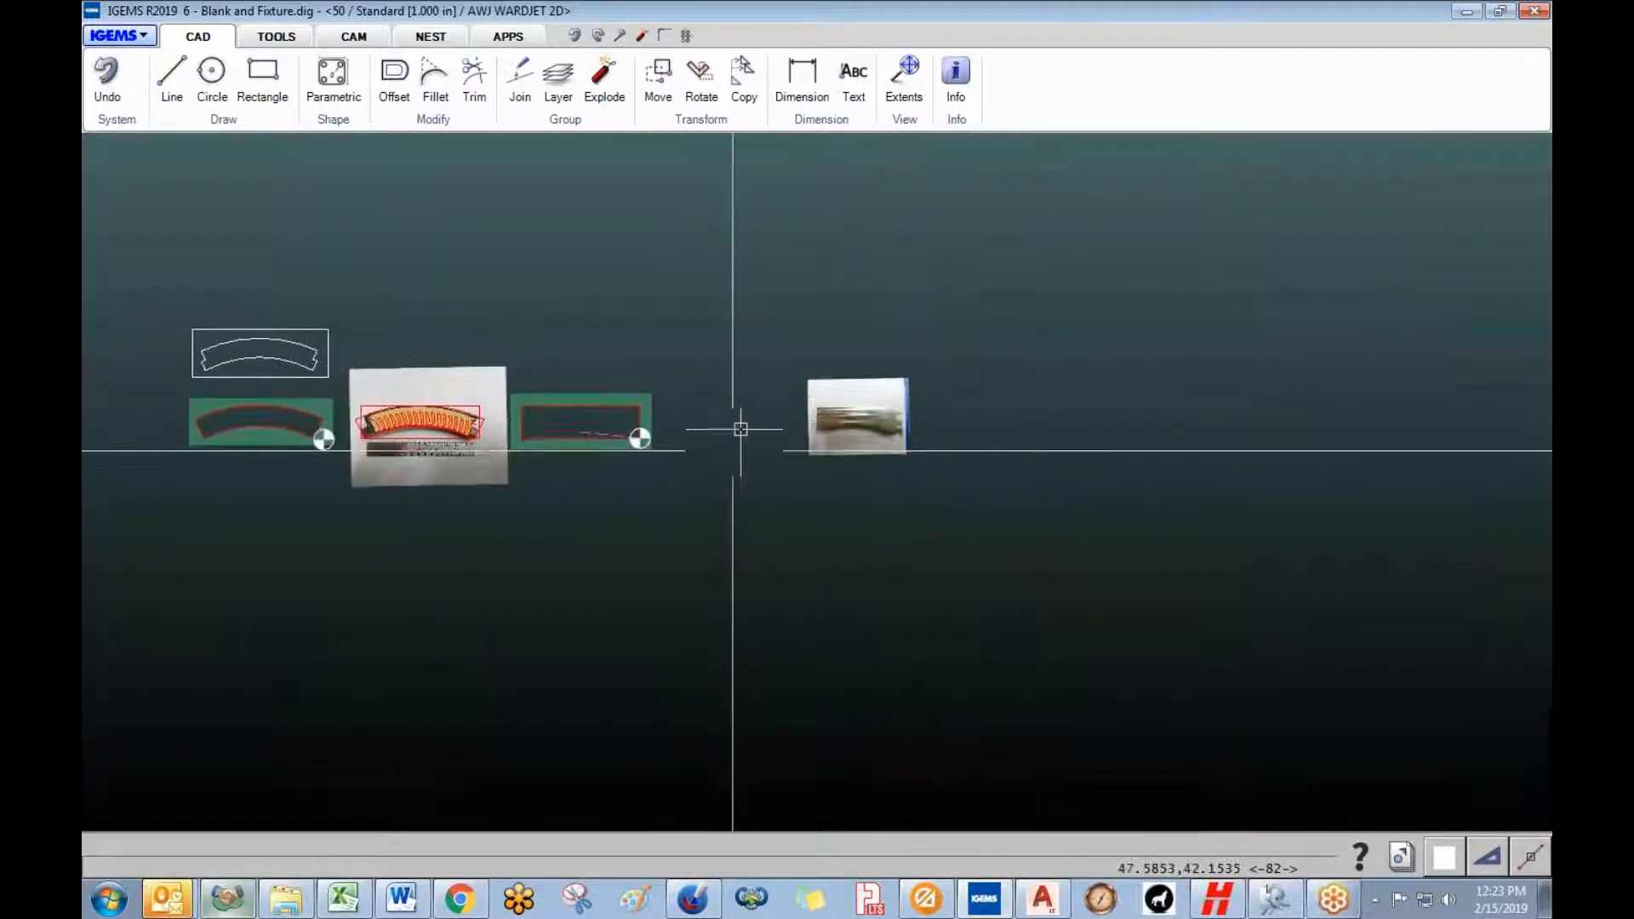
pyautogui.click(354, 38)
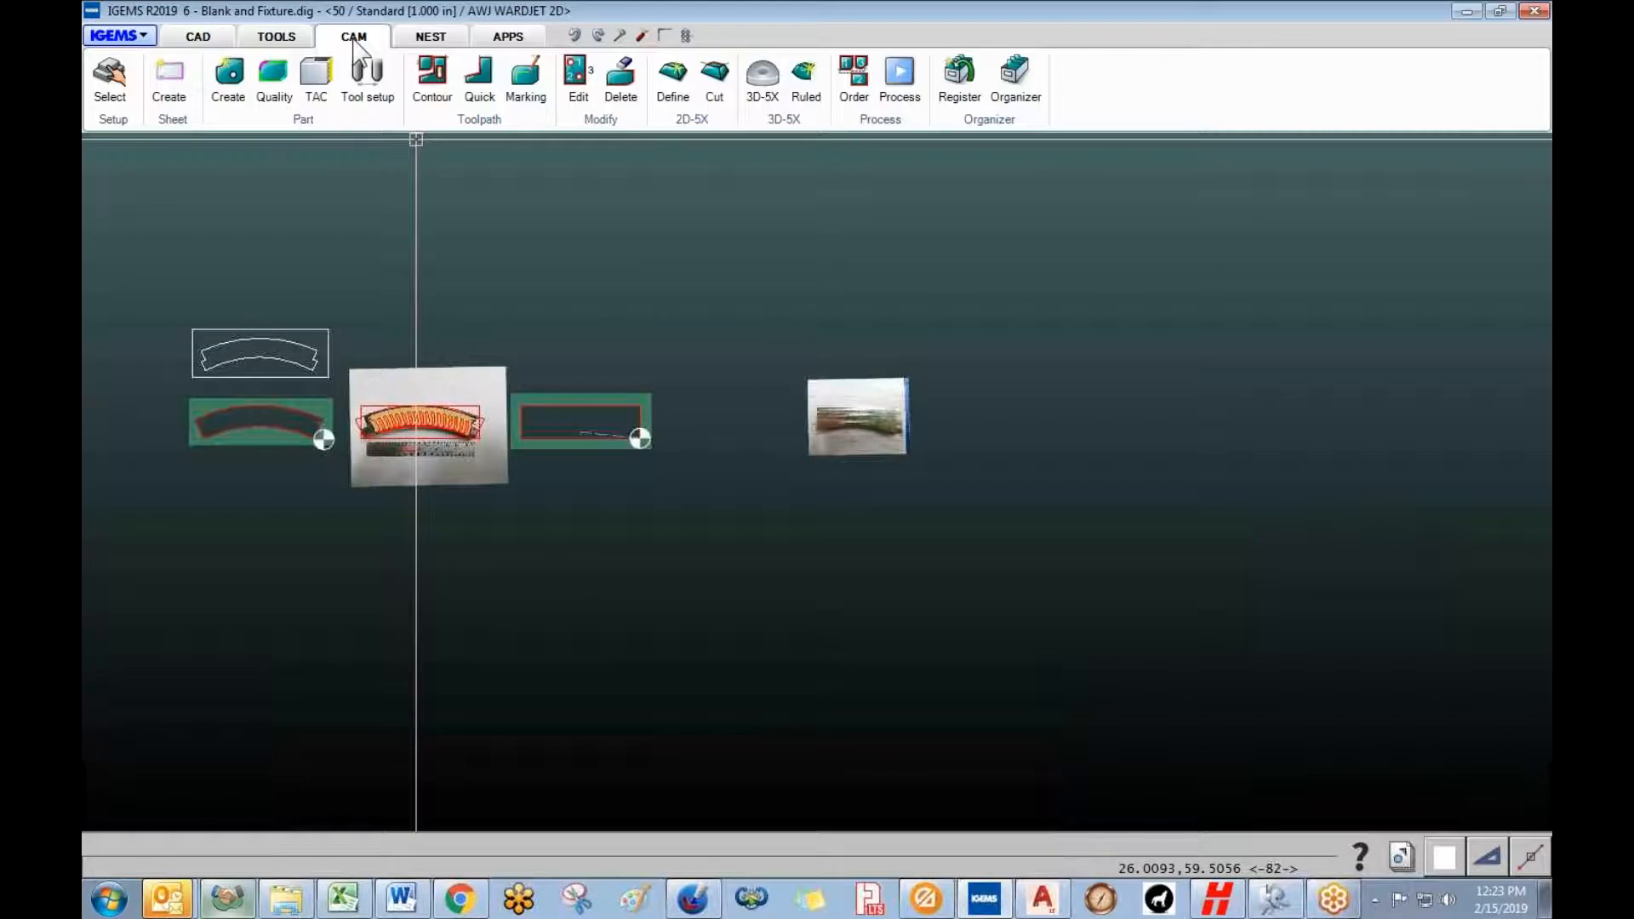
pyautogui.moveTo(627, 230); pyautogui.dragTo(562, 272, button='middle')
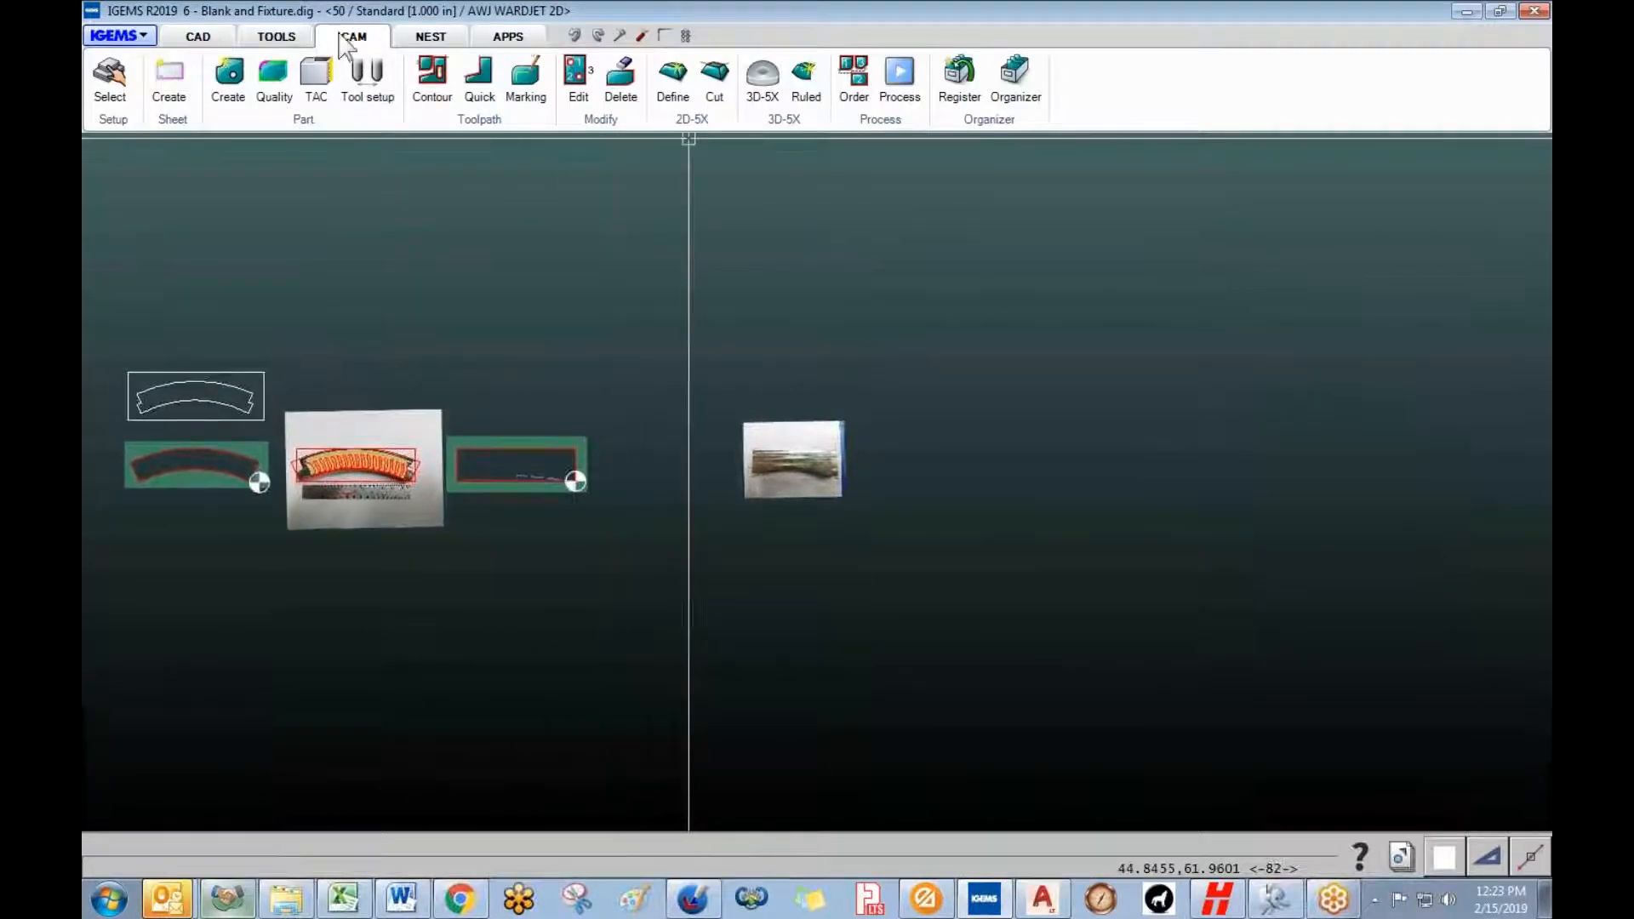
pyautogui.click(274, 39)
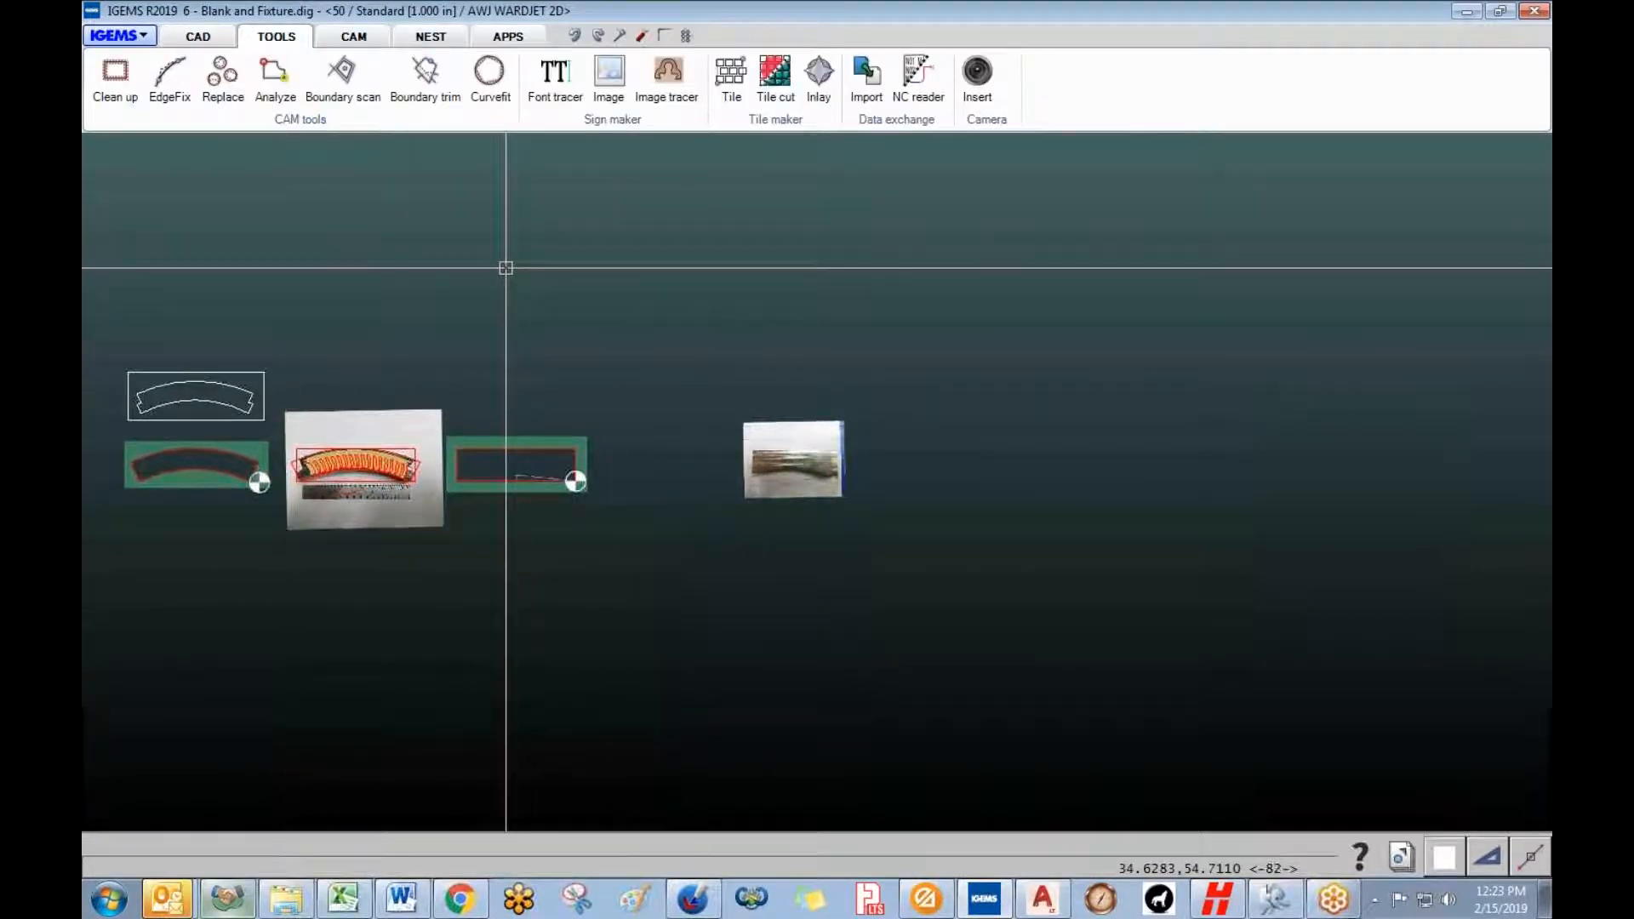
pyautogui.scroll(-2, 506, 268)
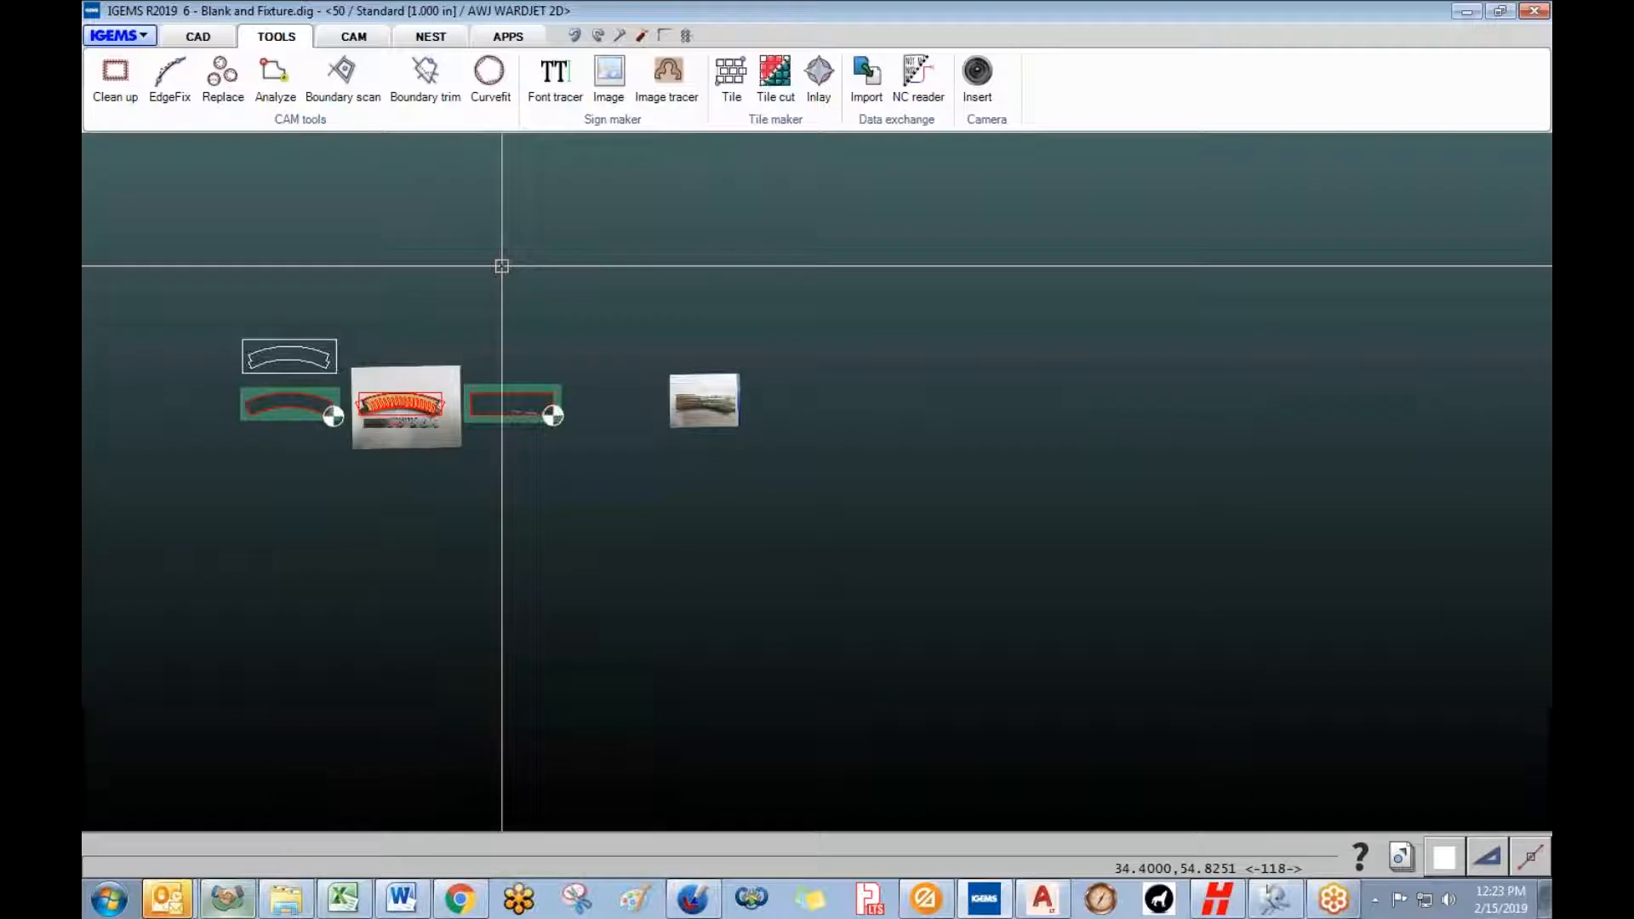
# - Open the drawing "7 - Stix and Stones.dxf" from the IGEMS SignMaker folder
pyautogui.click(115, 36)
pyautogui.click(149, 106)
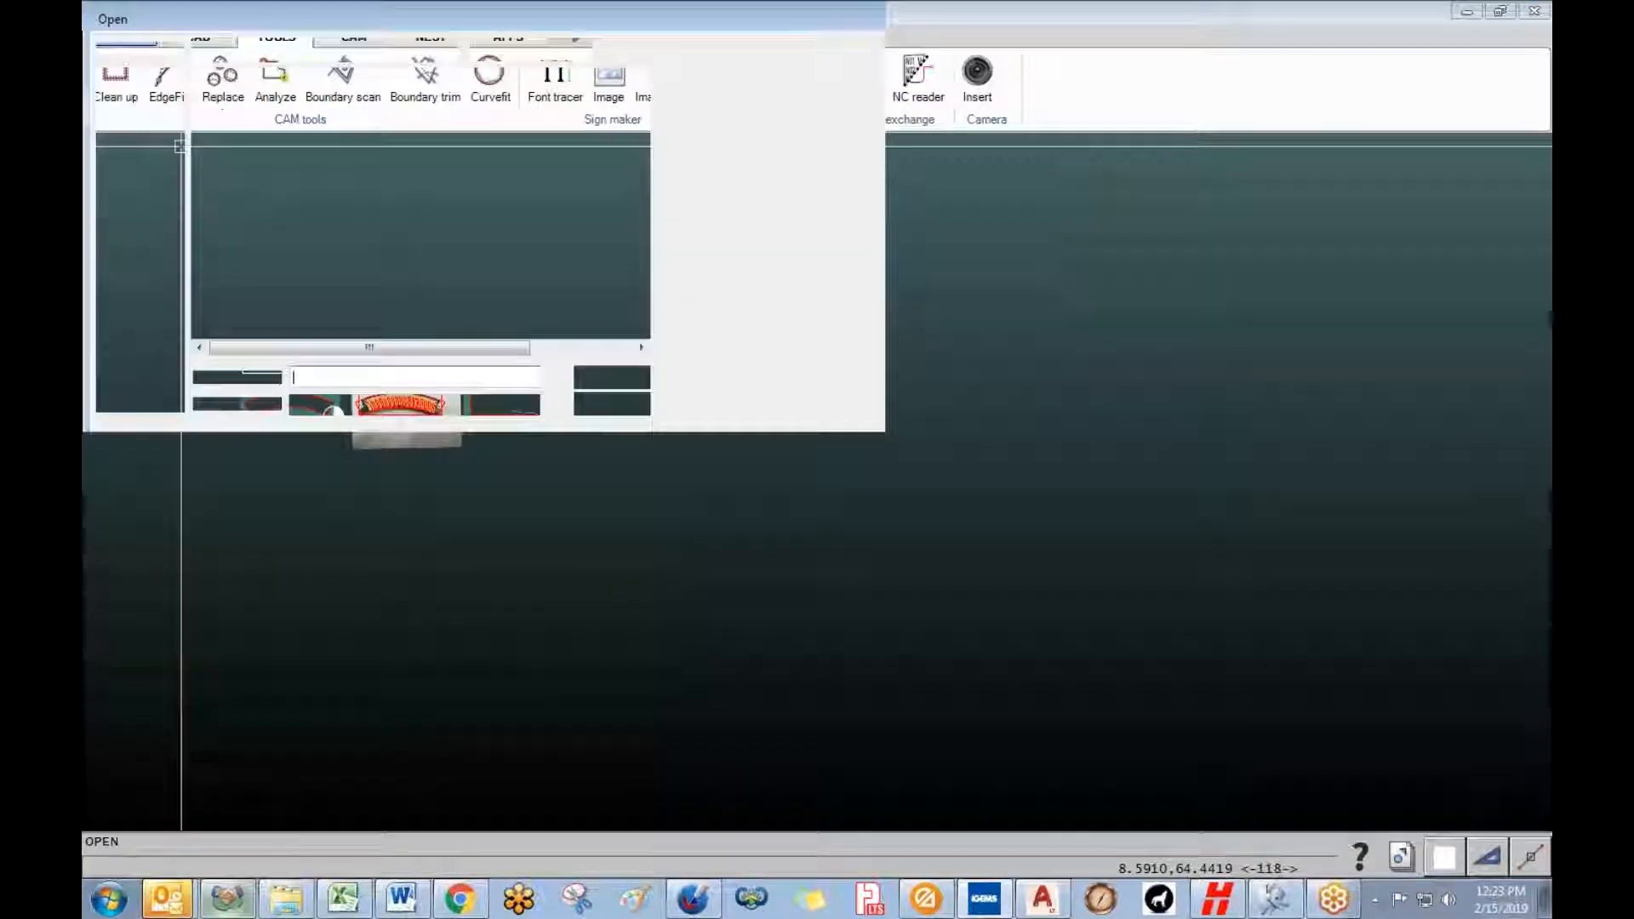
pyautogui.click(304, 143)
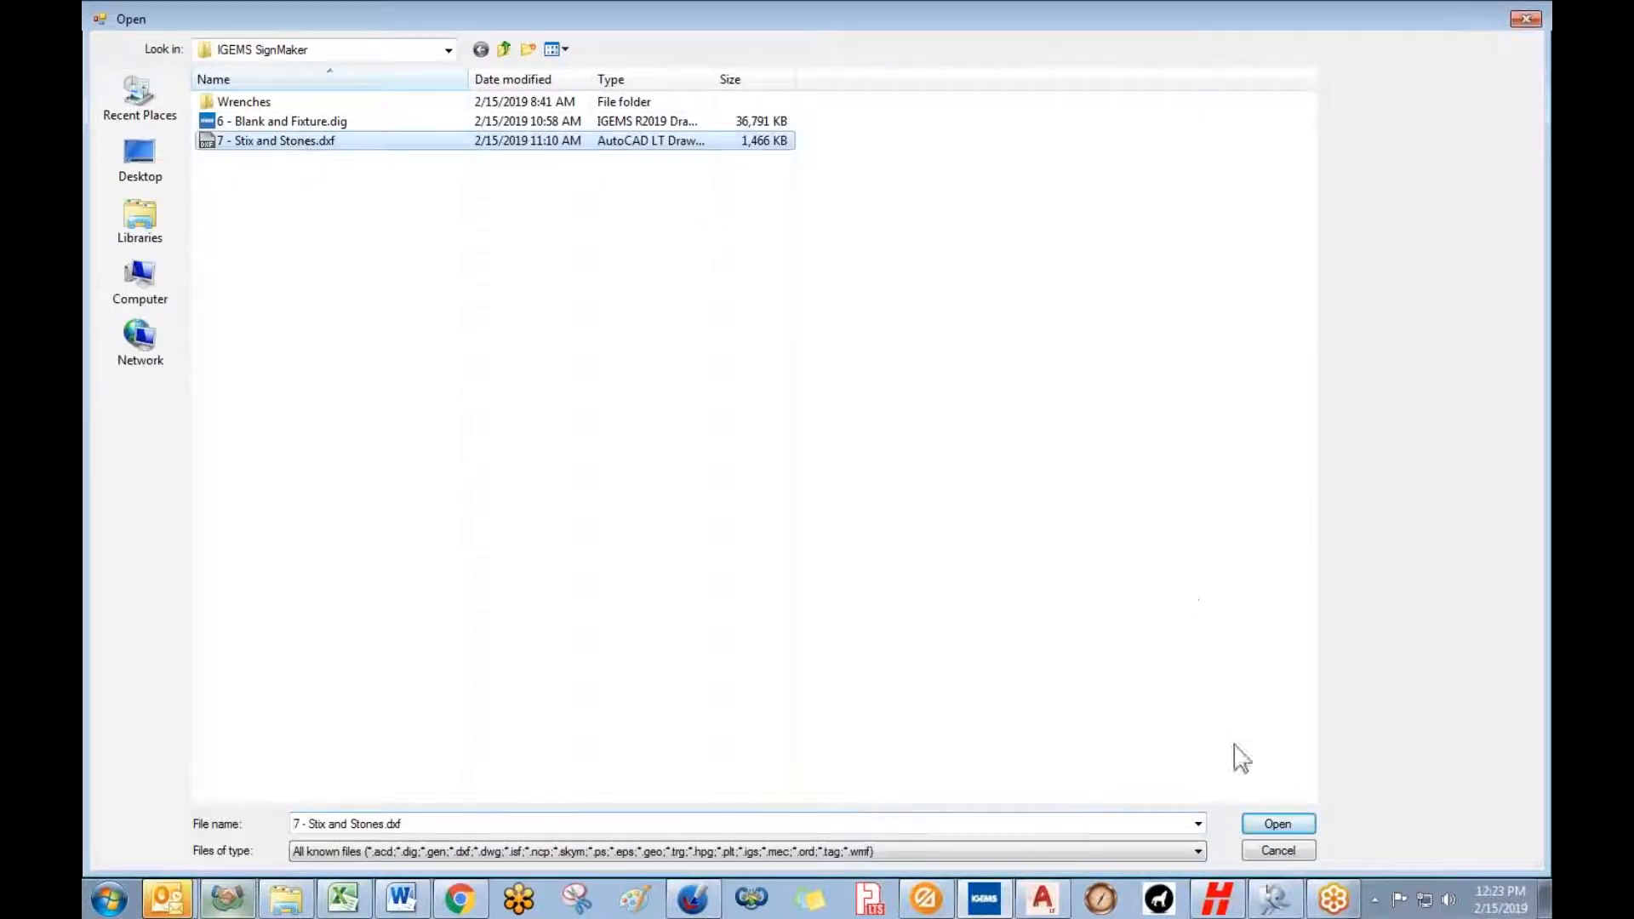
pyautogui.click(1276, 824)
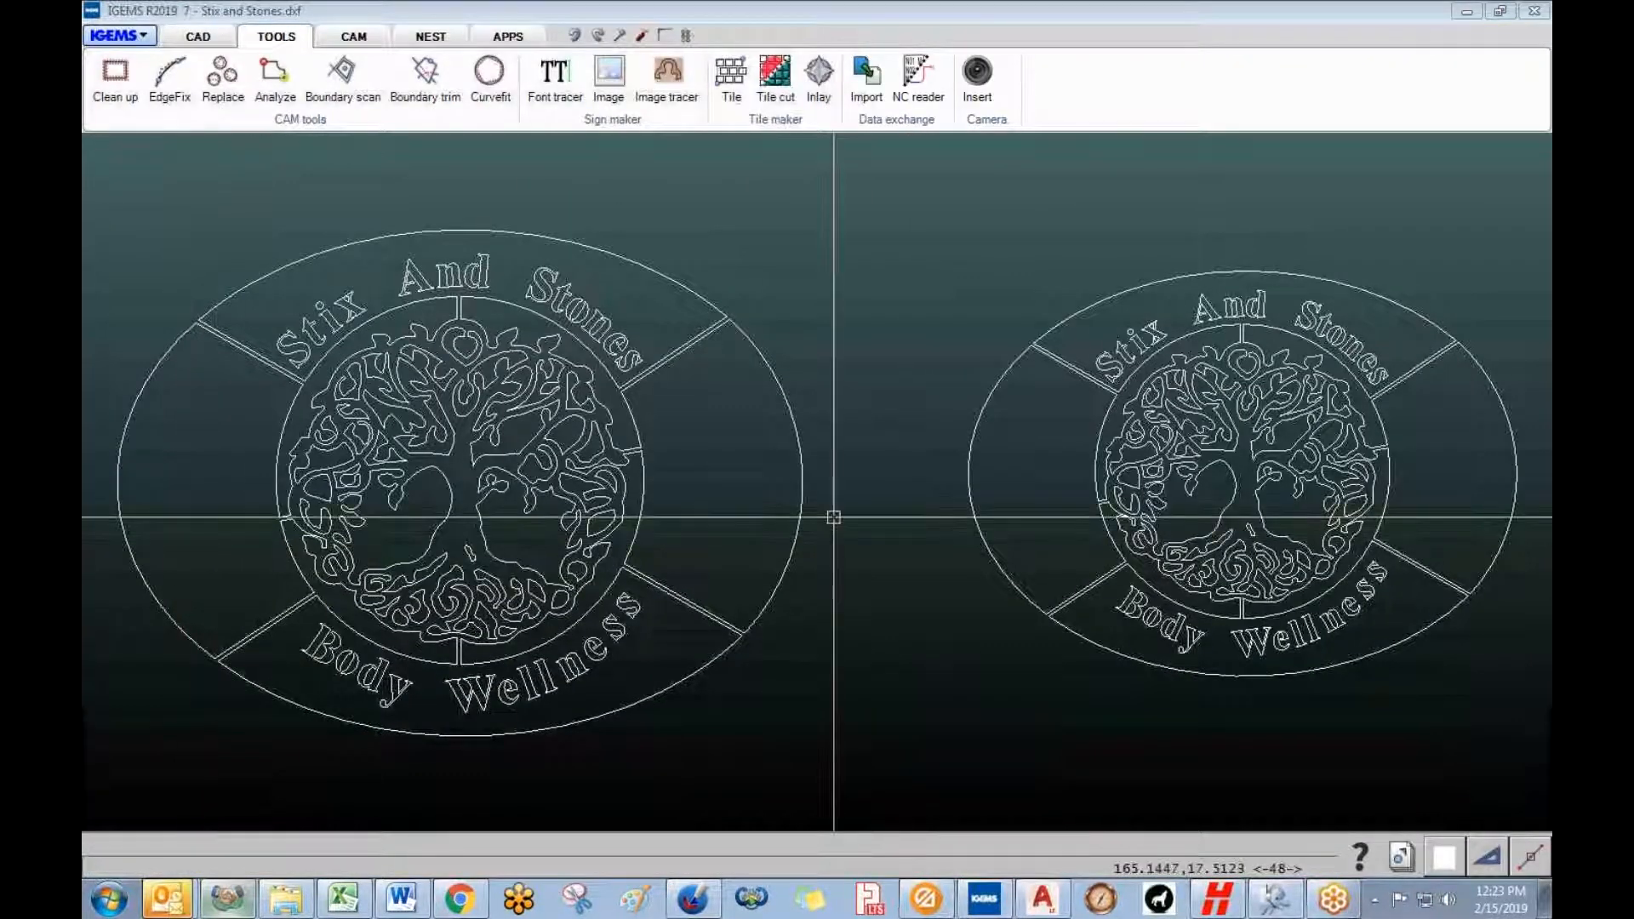
# - Examine the overall Stix and Stones sign and the smoothness of its tree contours up close
pyautogui.moveTo(886, 573)
pyautogui.mouseDown(button='middle')
pyautogui.moveTo(868, 543)
pyautogui.moveTo(1055, 581)
pyautogui.mouseUp(button='middle')
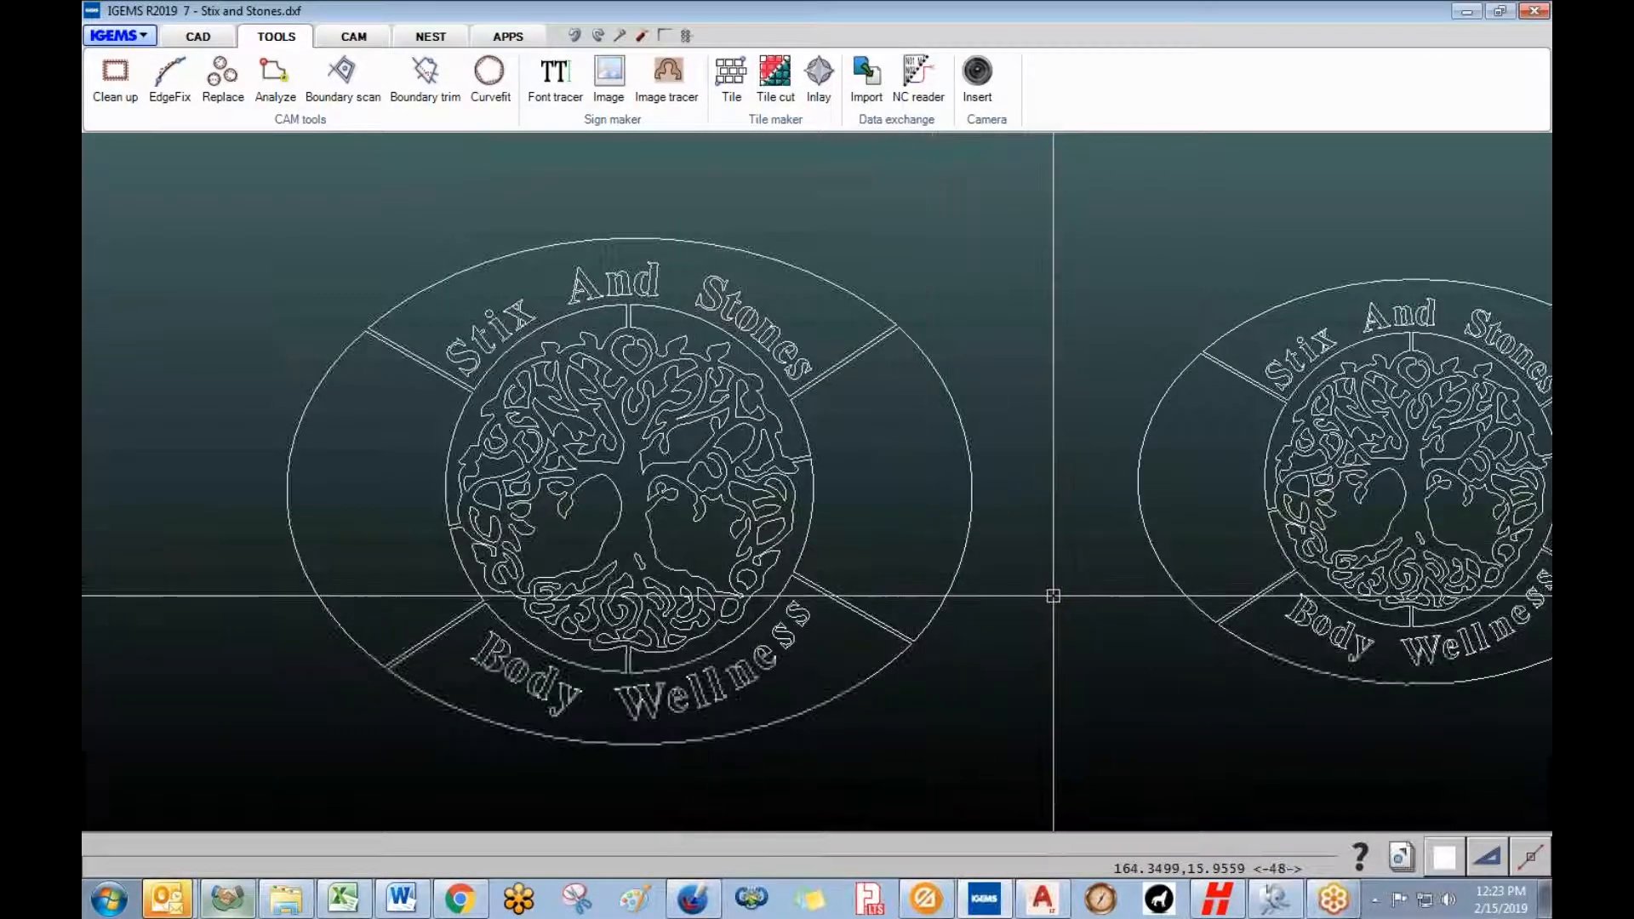
pyautogui.scroll(1, 962, 618)
pyautogui.scroll(-2, 962, 618)
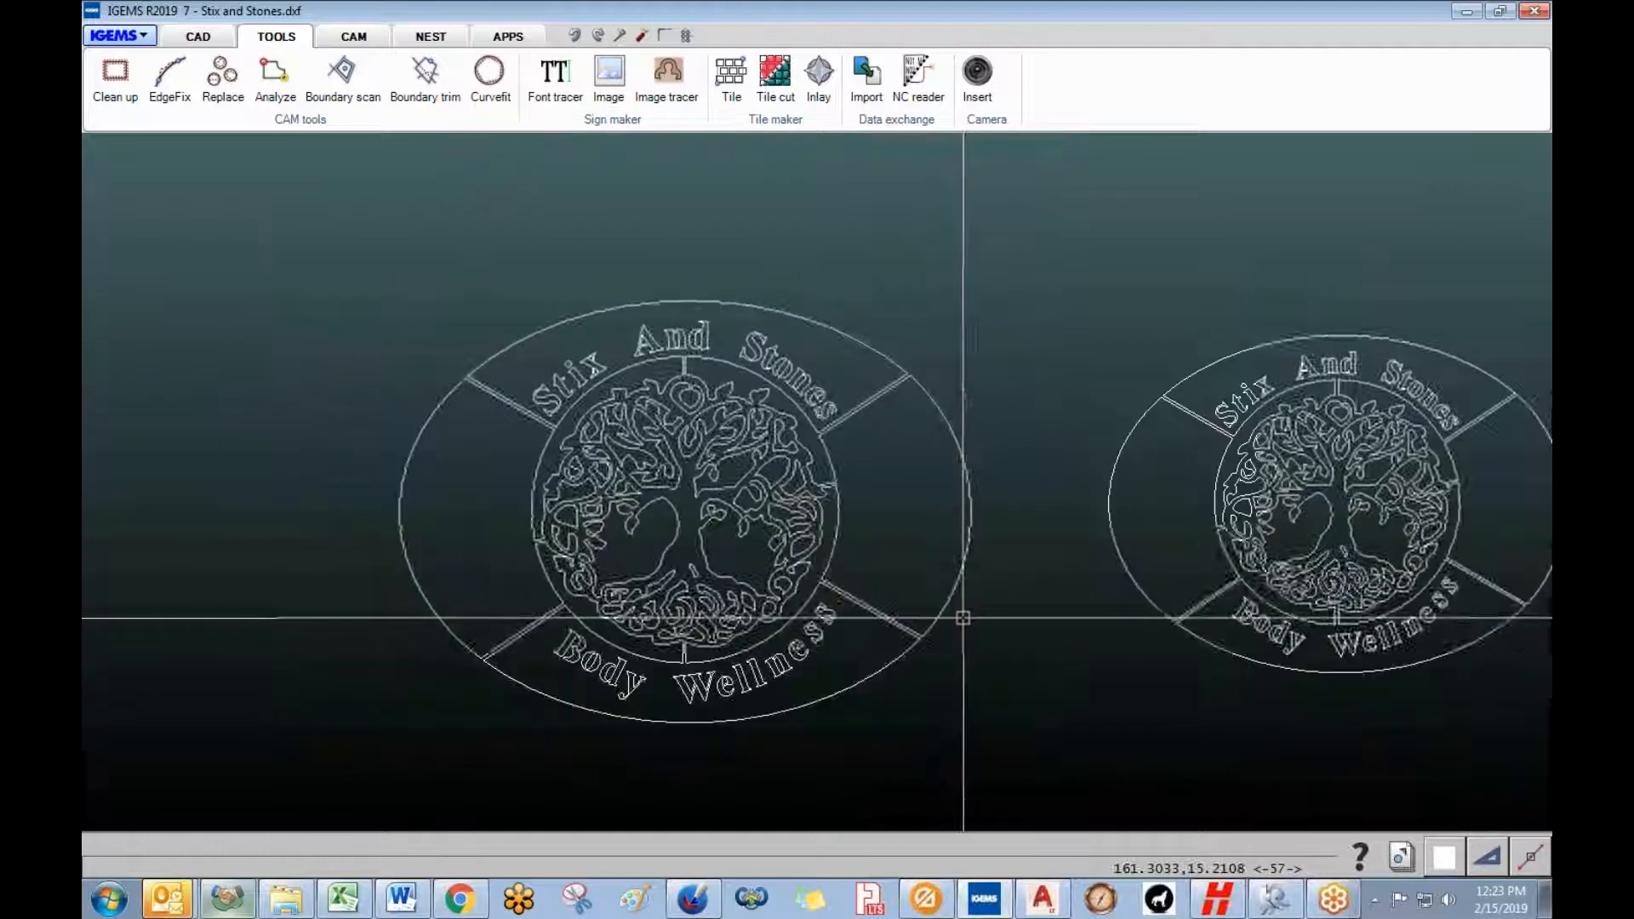
pyautogui.moveTo(963, 613); pyautogui.dragTo(879, 559, button='middle')
pyautogui.scroll(2, 579, 431)
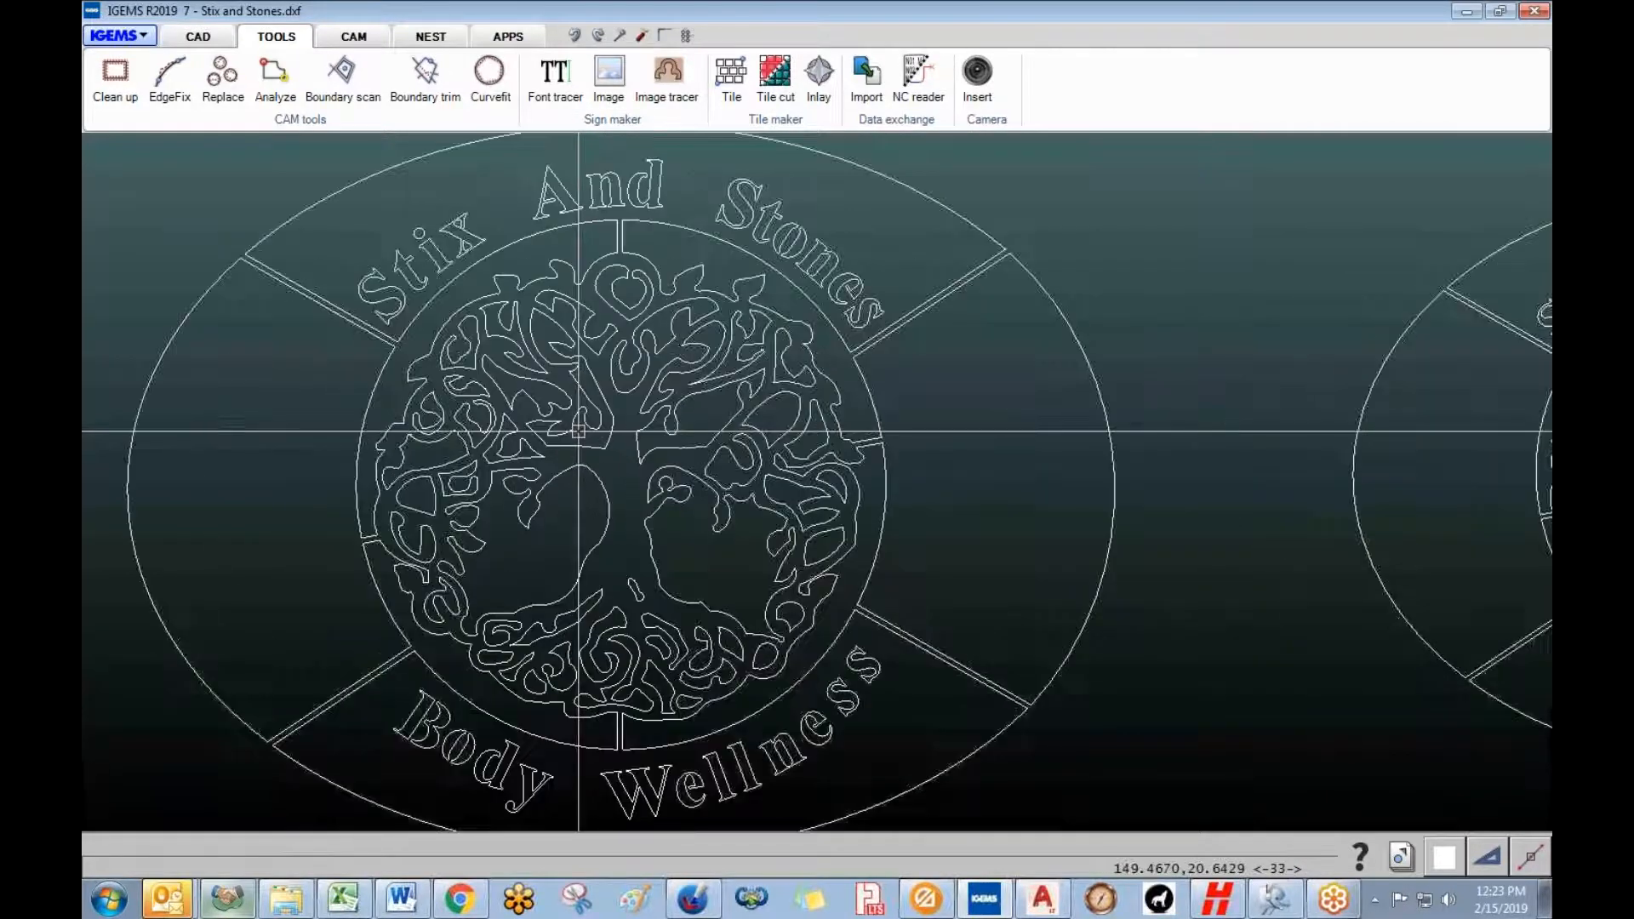
pyautogui.scroll(3, 602, 437)
pyautogui.scroll(2, 876, 517)
pyautogui.scroll(3, 893, 517)
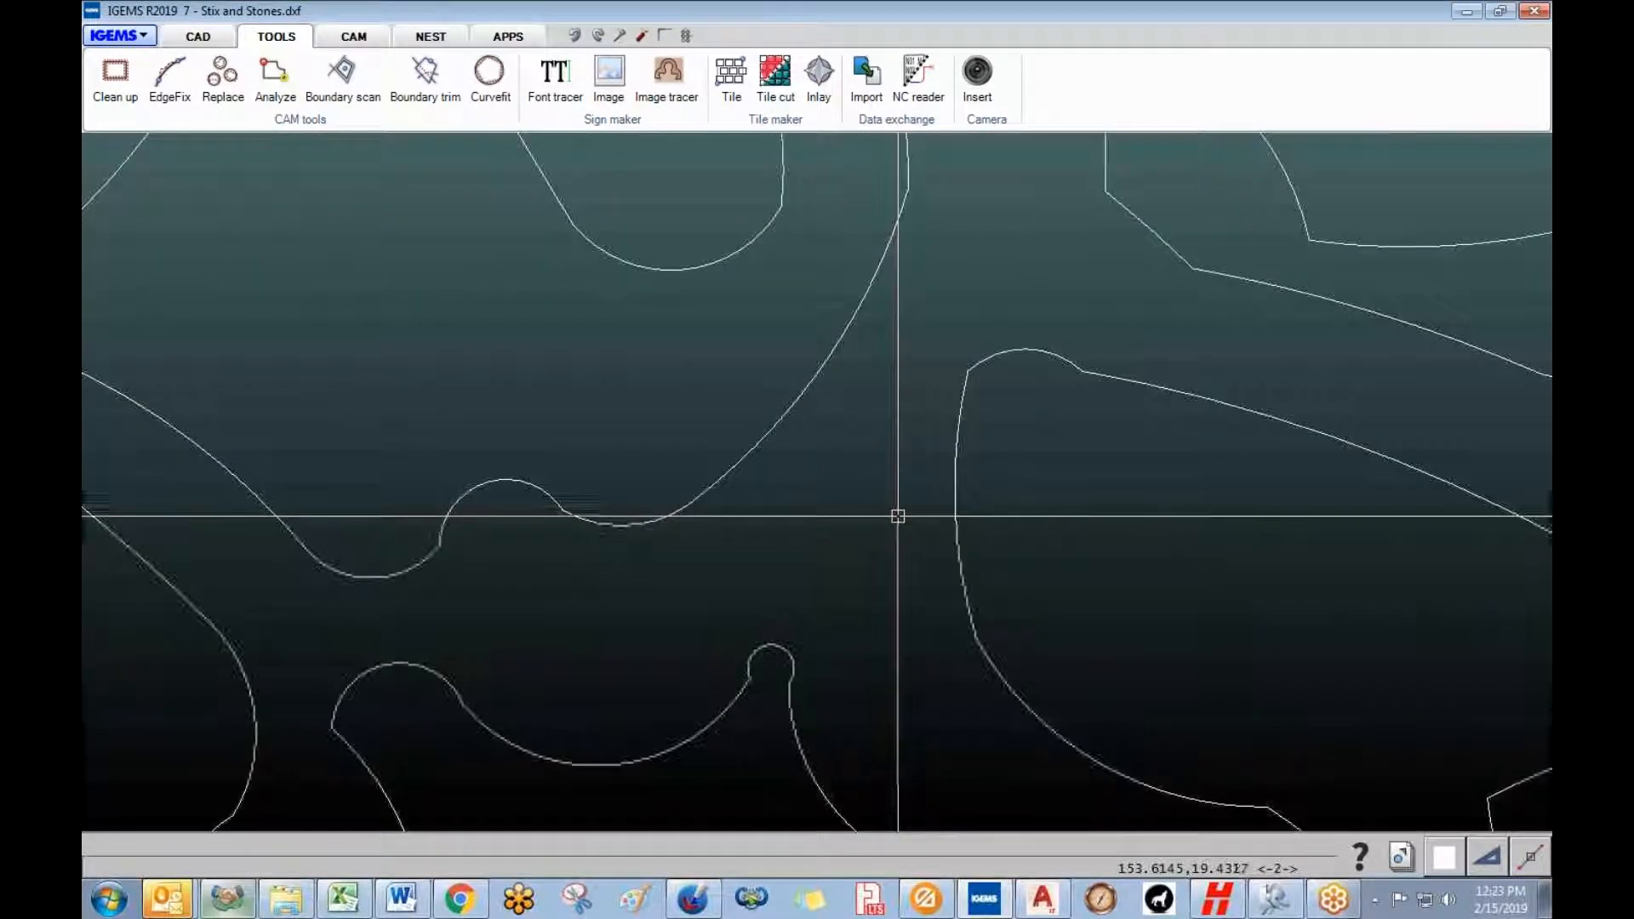
pyautogui.scroll(-4, 892, 521)
pyautogui.scroll(-5, 890, 523)
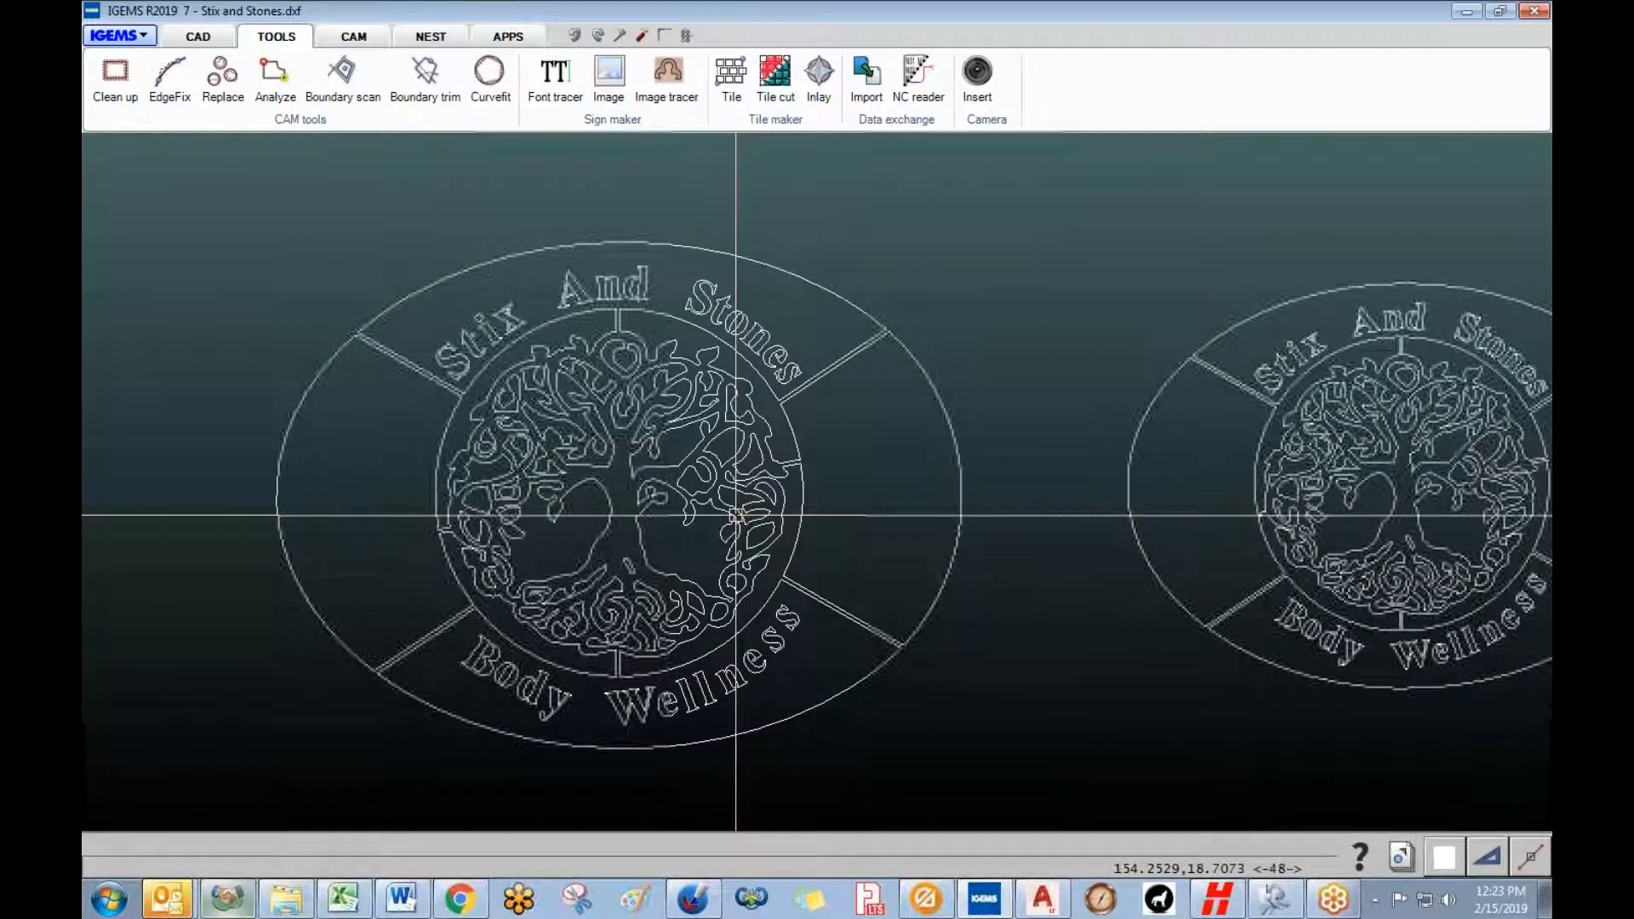
# - Create a part with toolpaths from the larger sign, using AWJ WARDJET 2D, 10-30 55K, Steel Standard 0.063 in, curvefit, geometry optimization and Medium quality
pyautogui.click(357, 39)
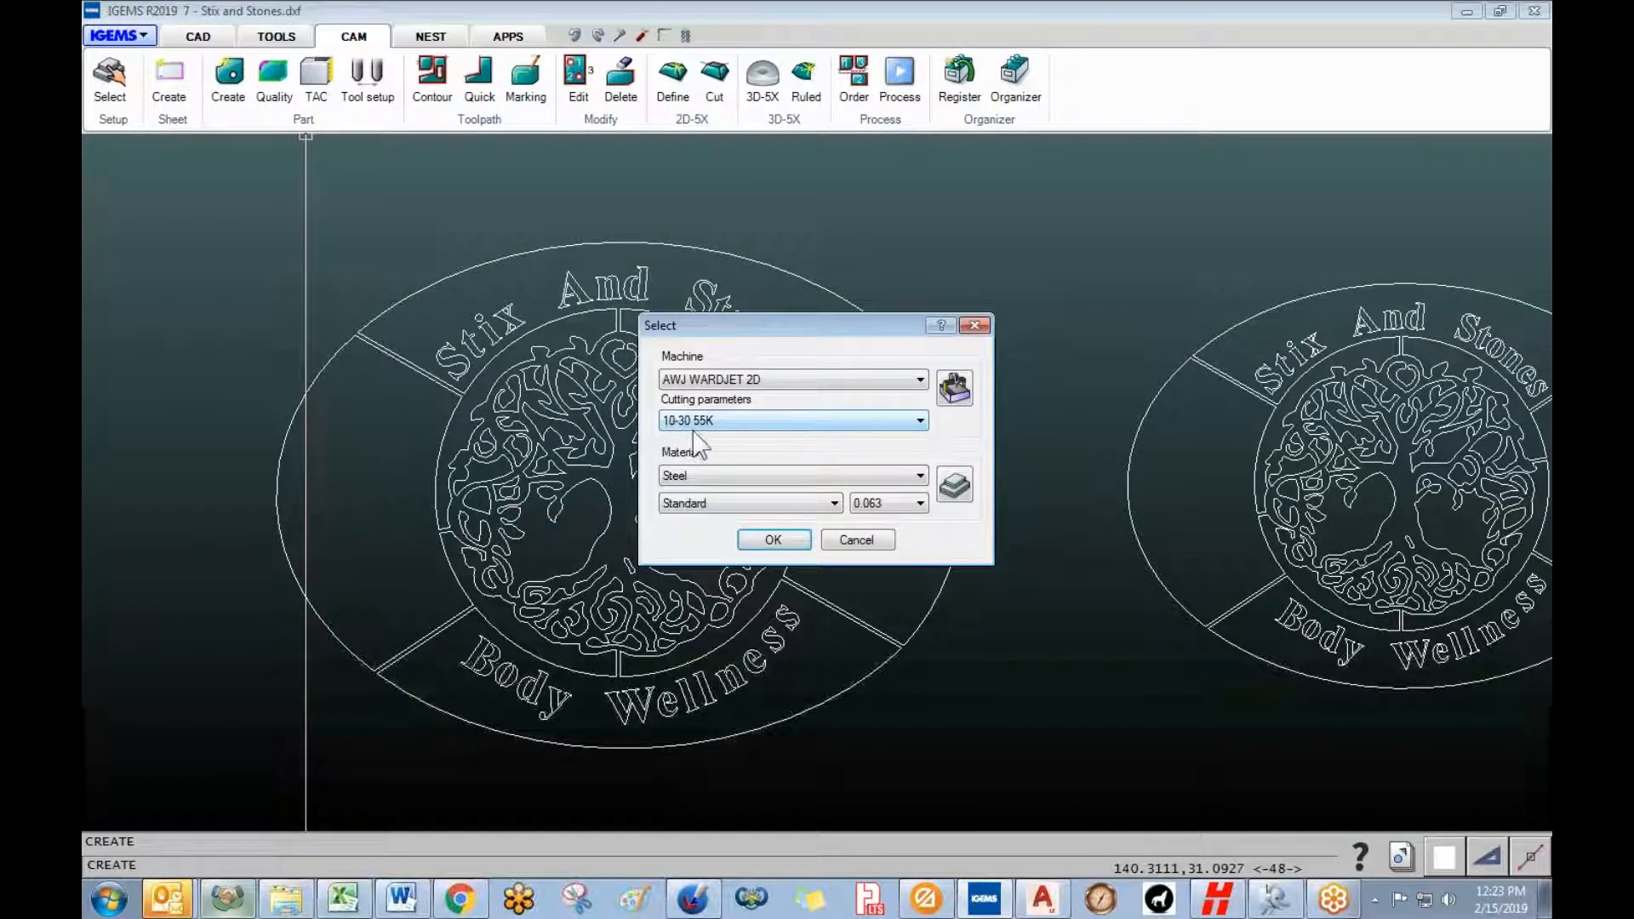
pyautogui.click(784, 541)
pyautogui.moveTo(232, 205); pyautogui.dragTo(1007, 788)
pyautogui.rightClick(1011, 792)
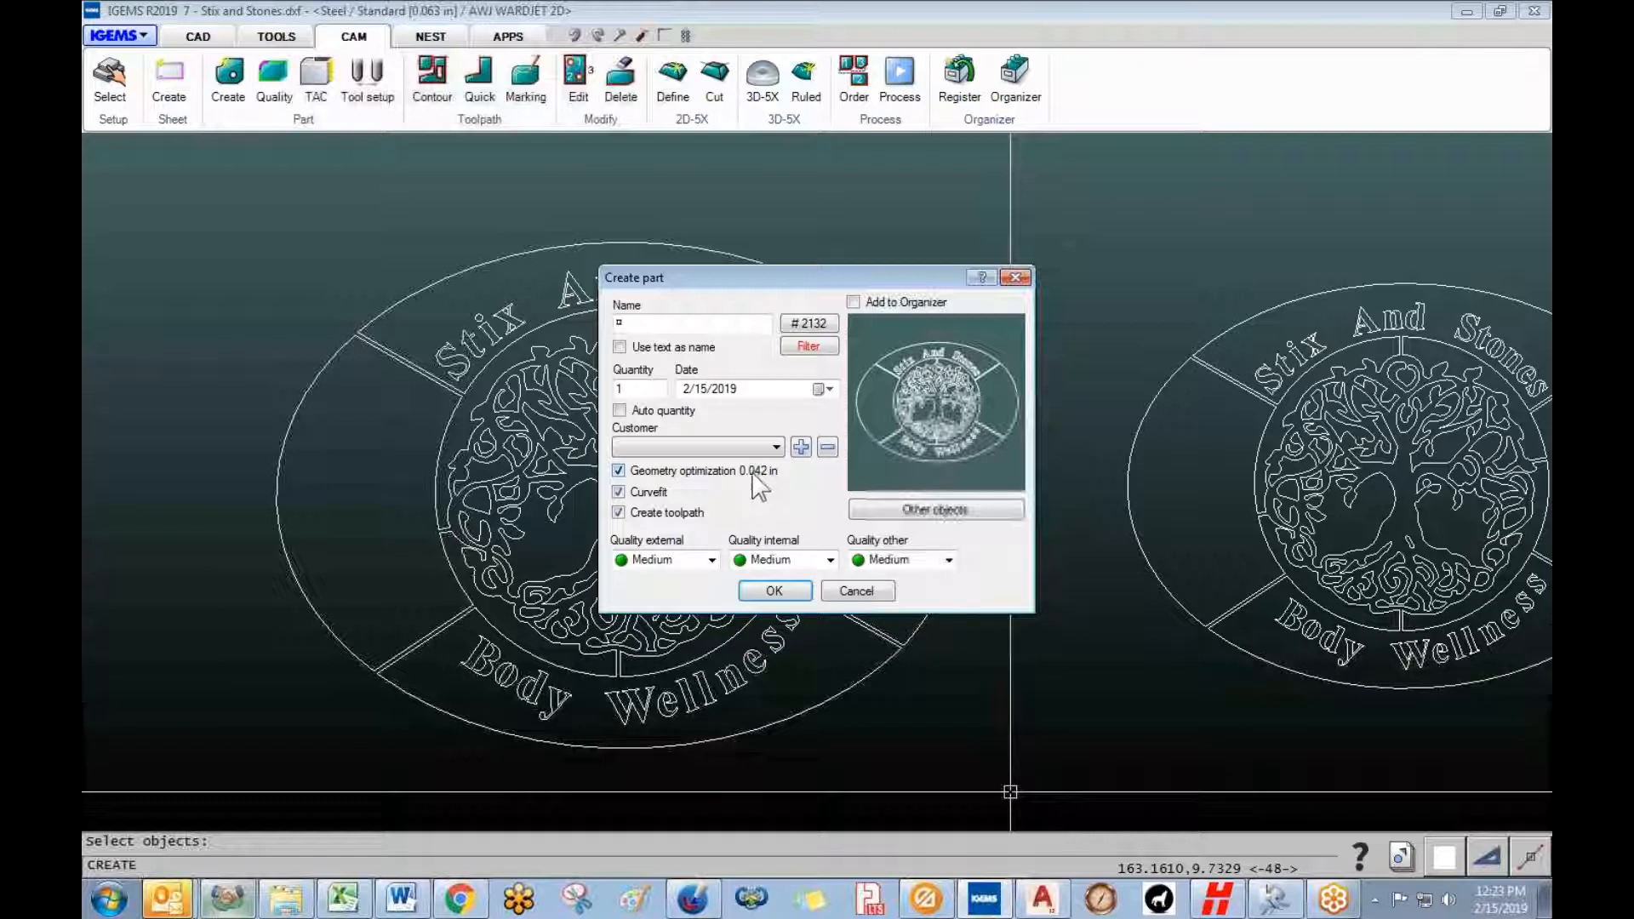
pyautogui.click(774, 591)
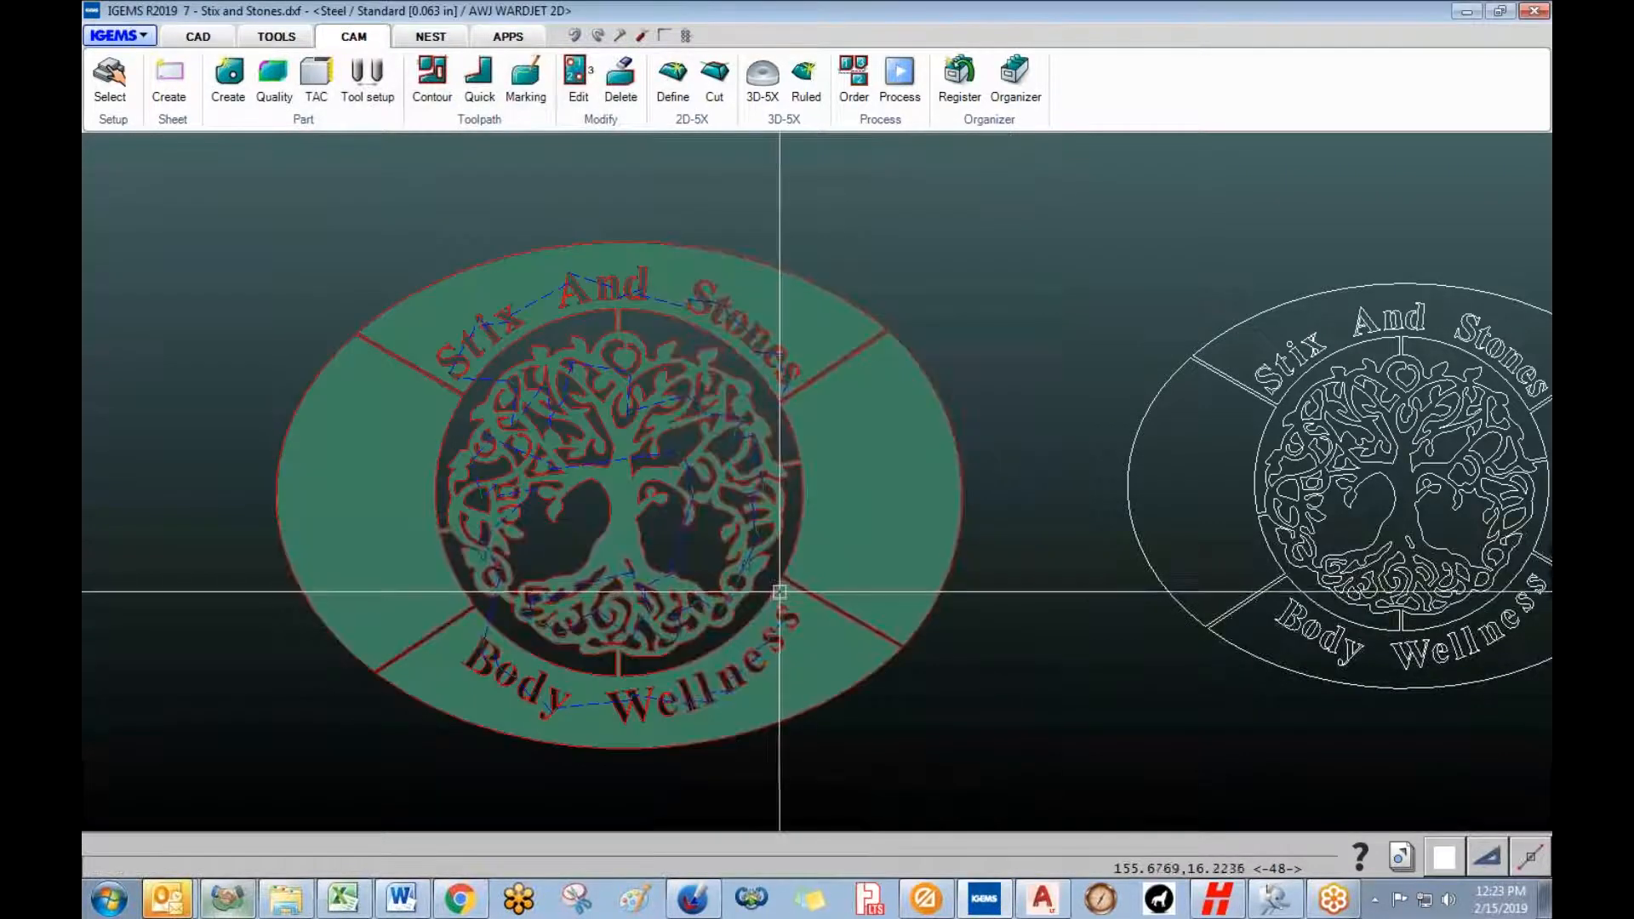
# - Examine where the toolpath ends at the narrow channel near the tree's lower-right edge, and undo the larger sign's part creation
pyautogui.scroll(10, 749, 553)
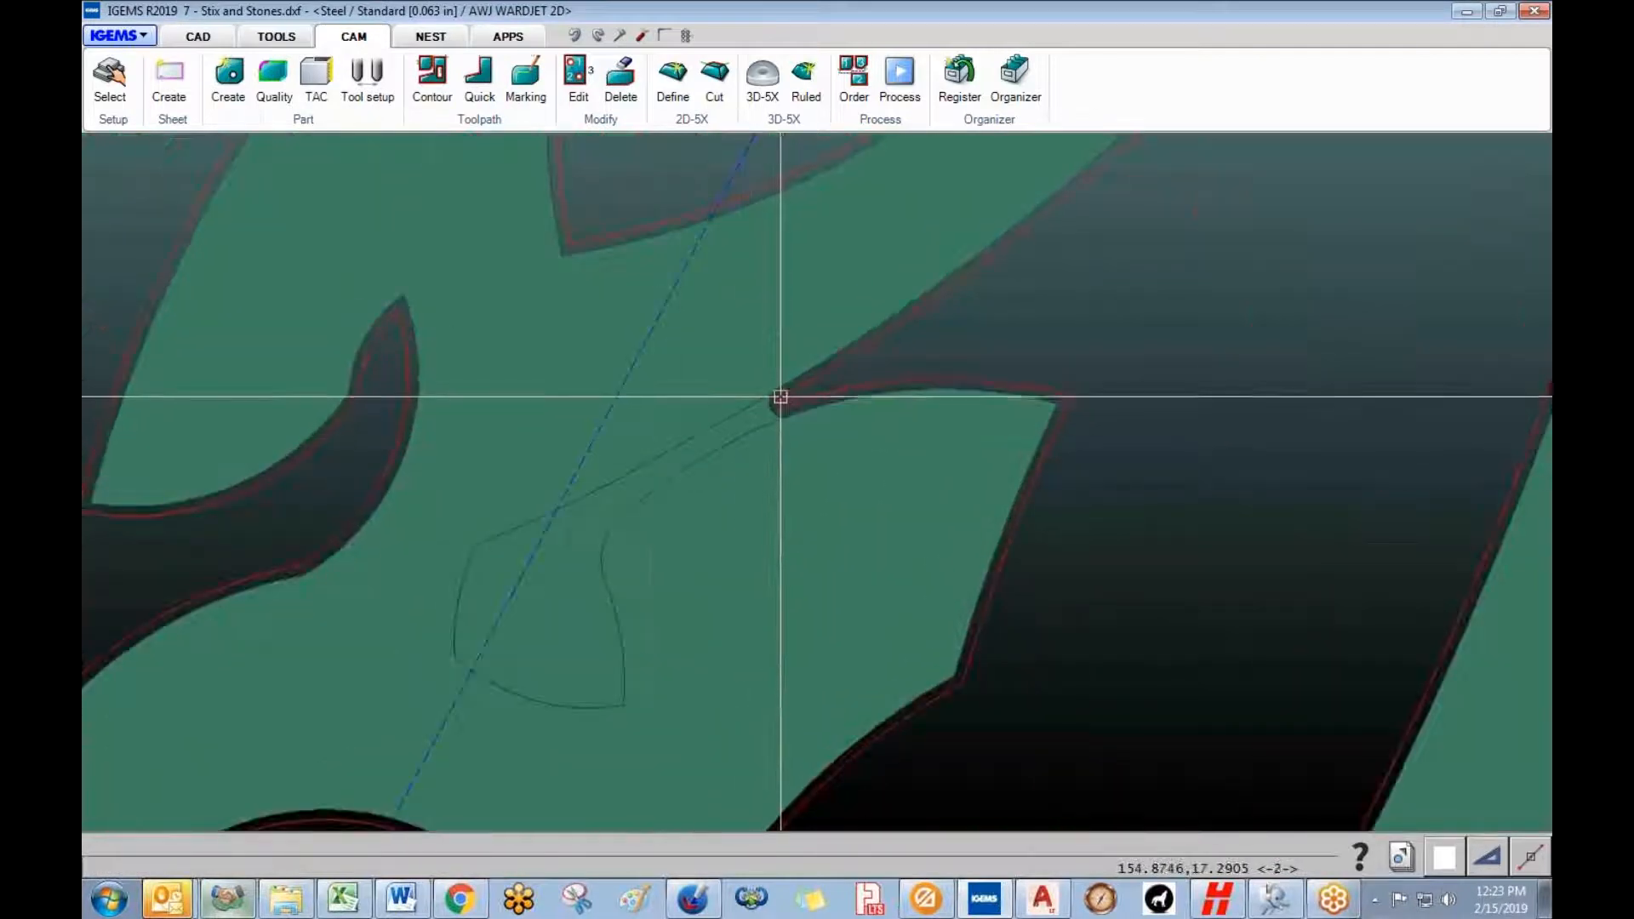
pyautogui.scroll(3, 766, 417)
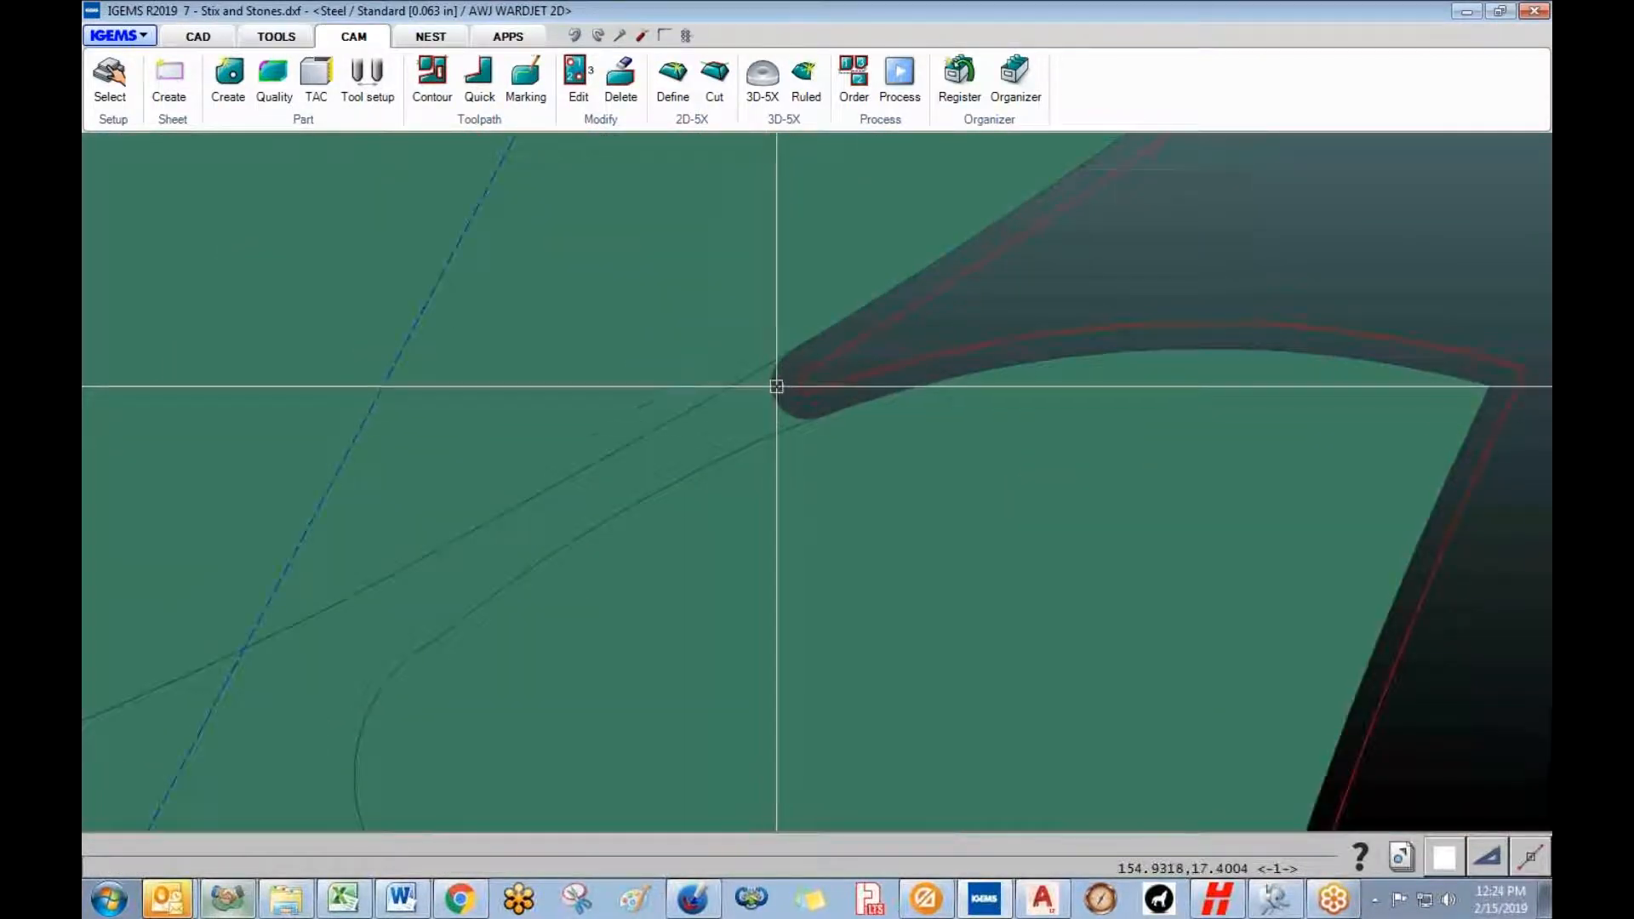
pyautogui.scroll(4, 790, 364)
pyautogui.scroll(-3, 923, 314)
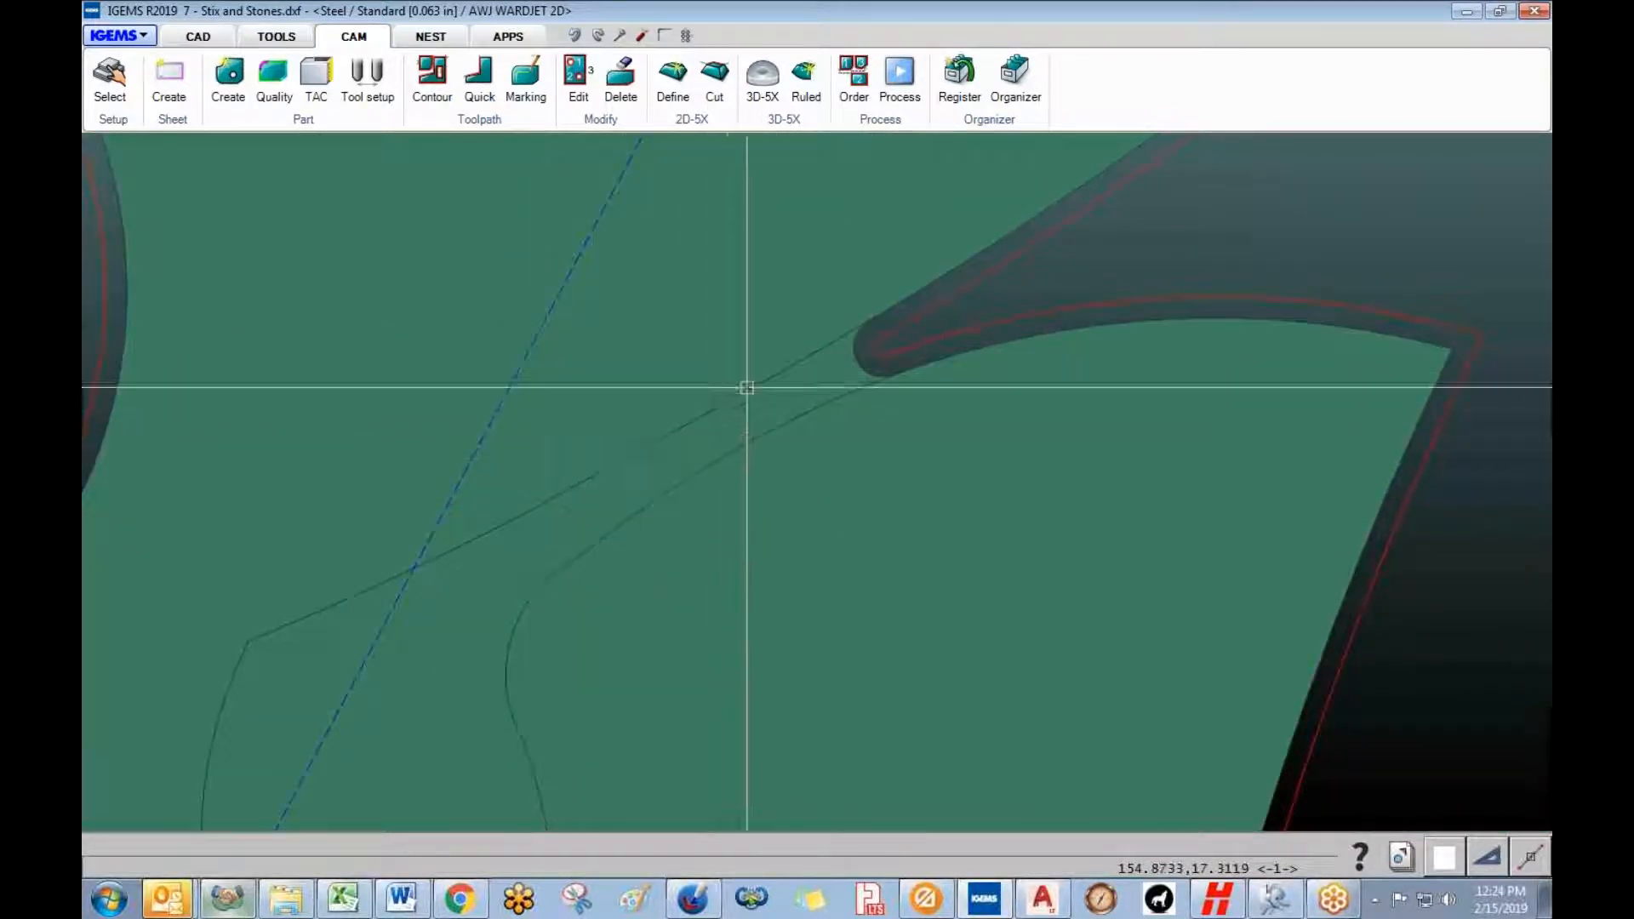
pyautogui.click(576, 35)
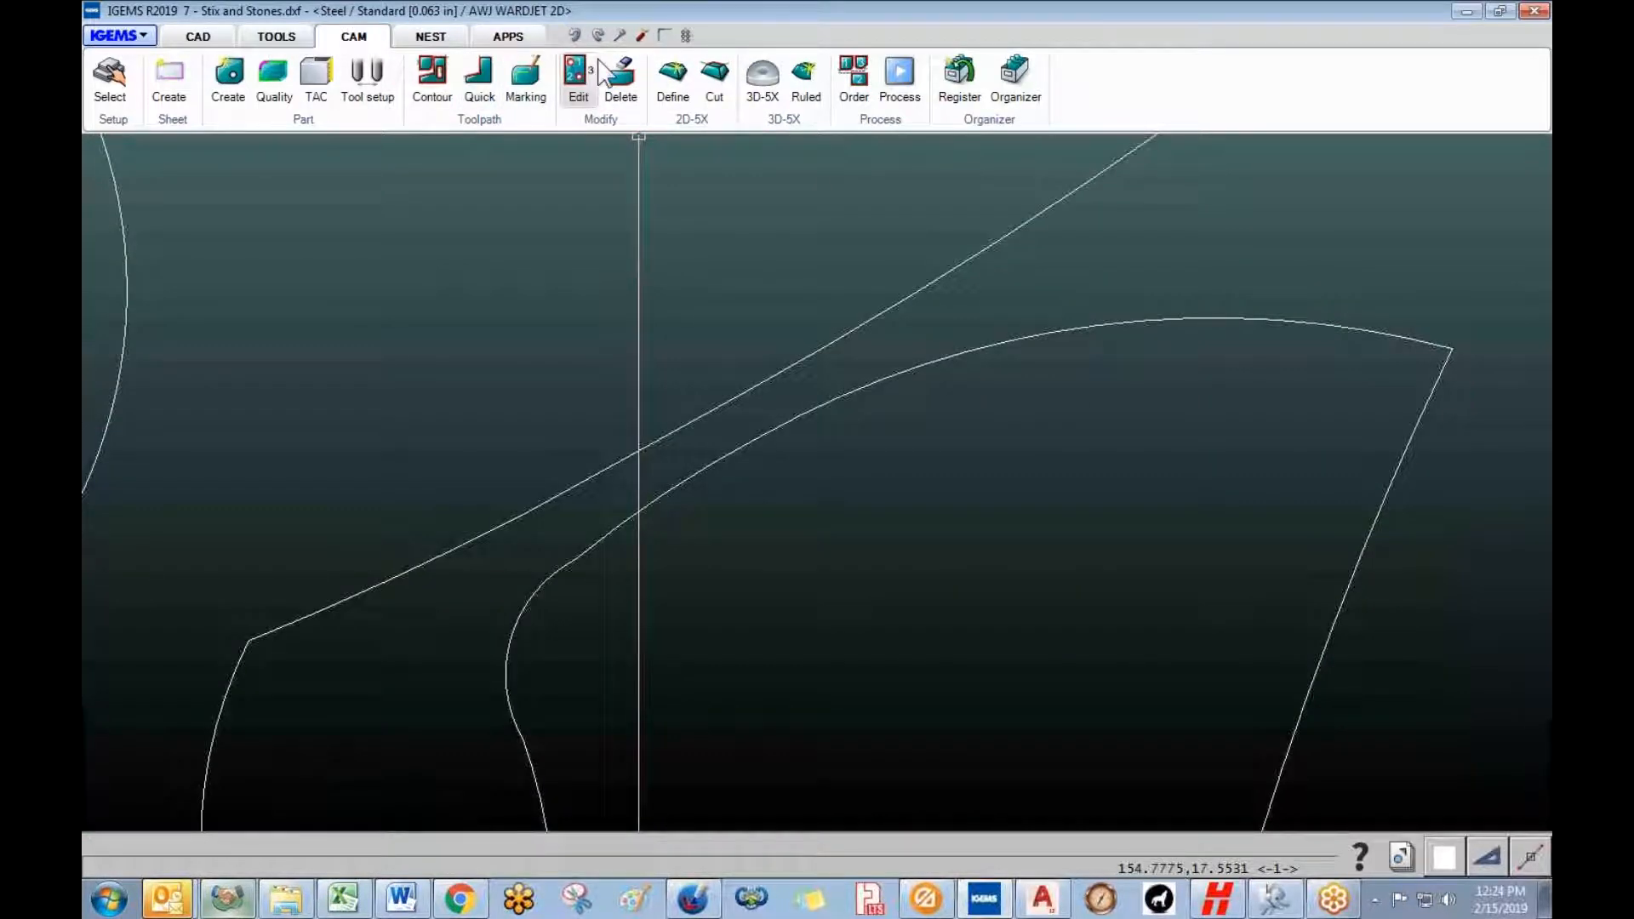
# - Measure the distance across the narrow channel between its two contour lines near the tree's lower-right edge
pyautogui.scroll(2, 748, 408)
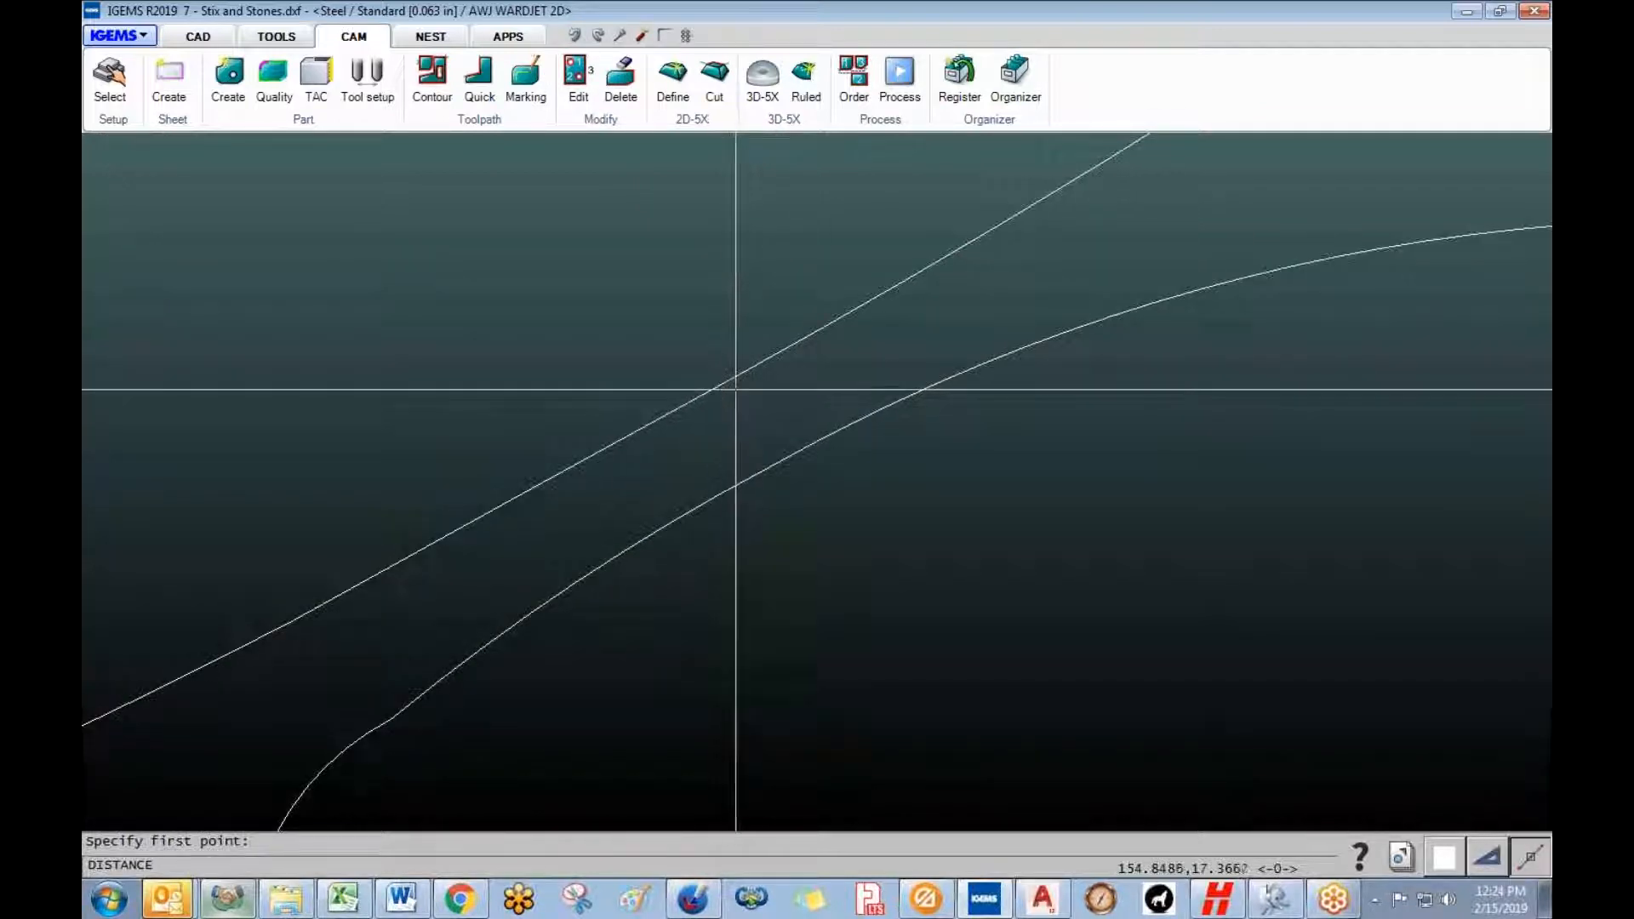
pyautogui.click(729, 381)
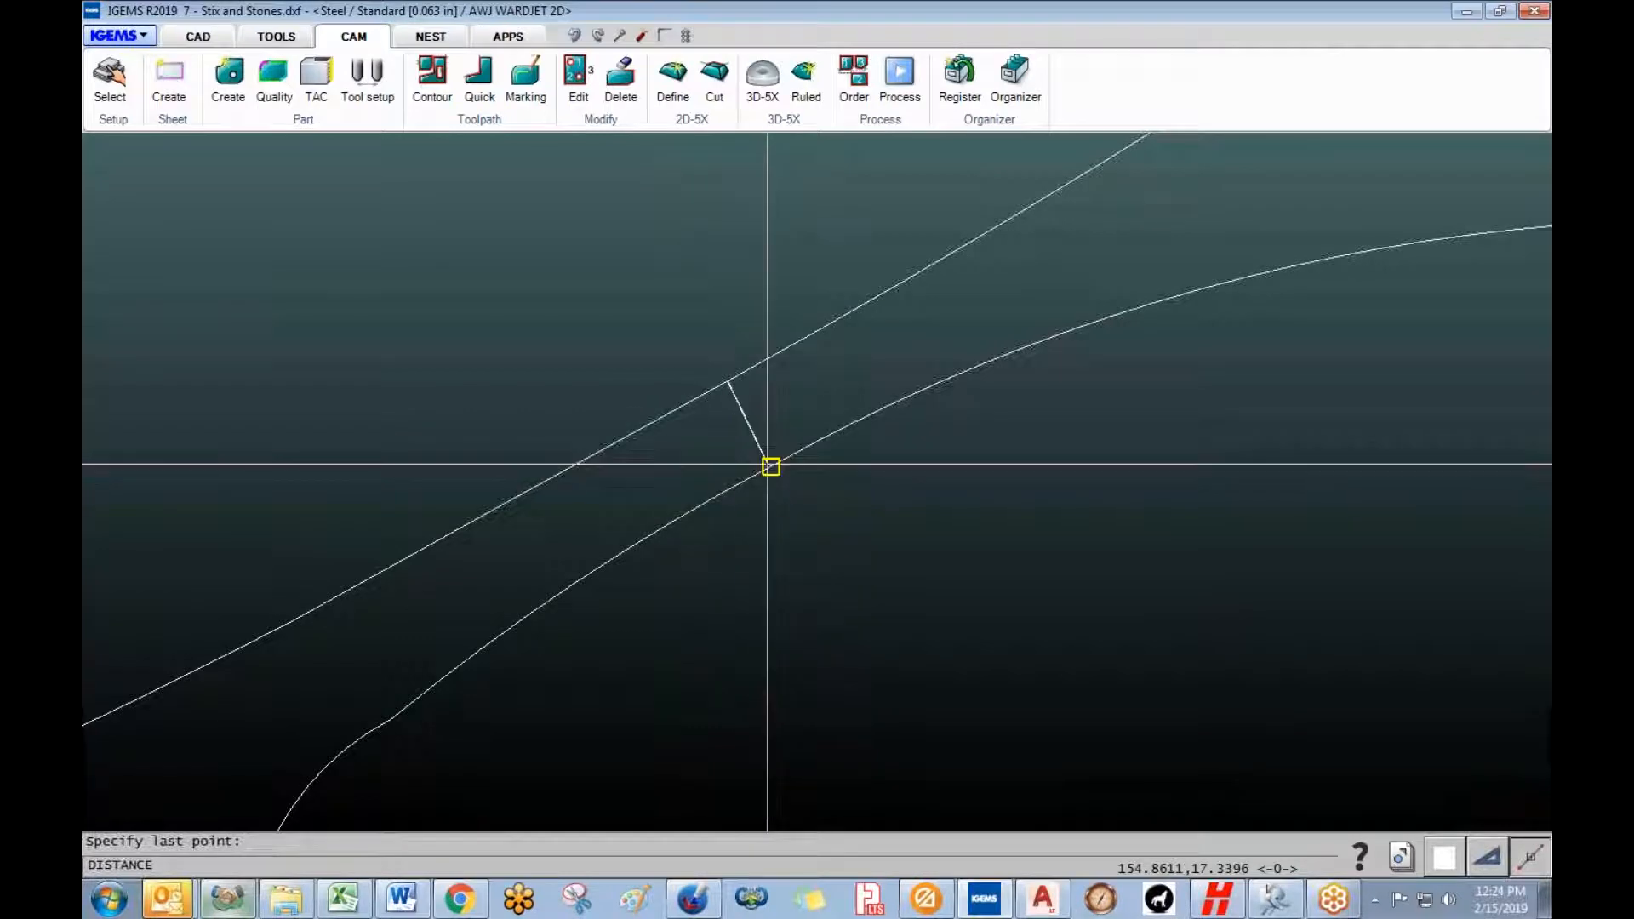
pyautogui.click(770, 467)
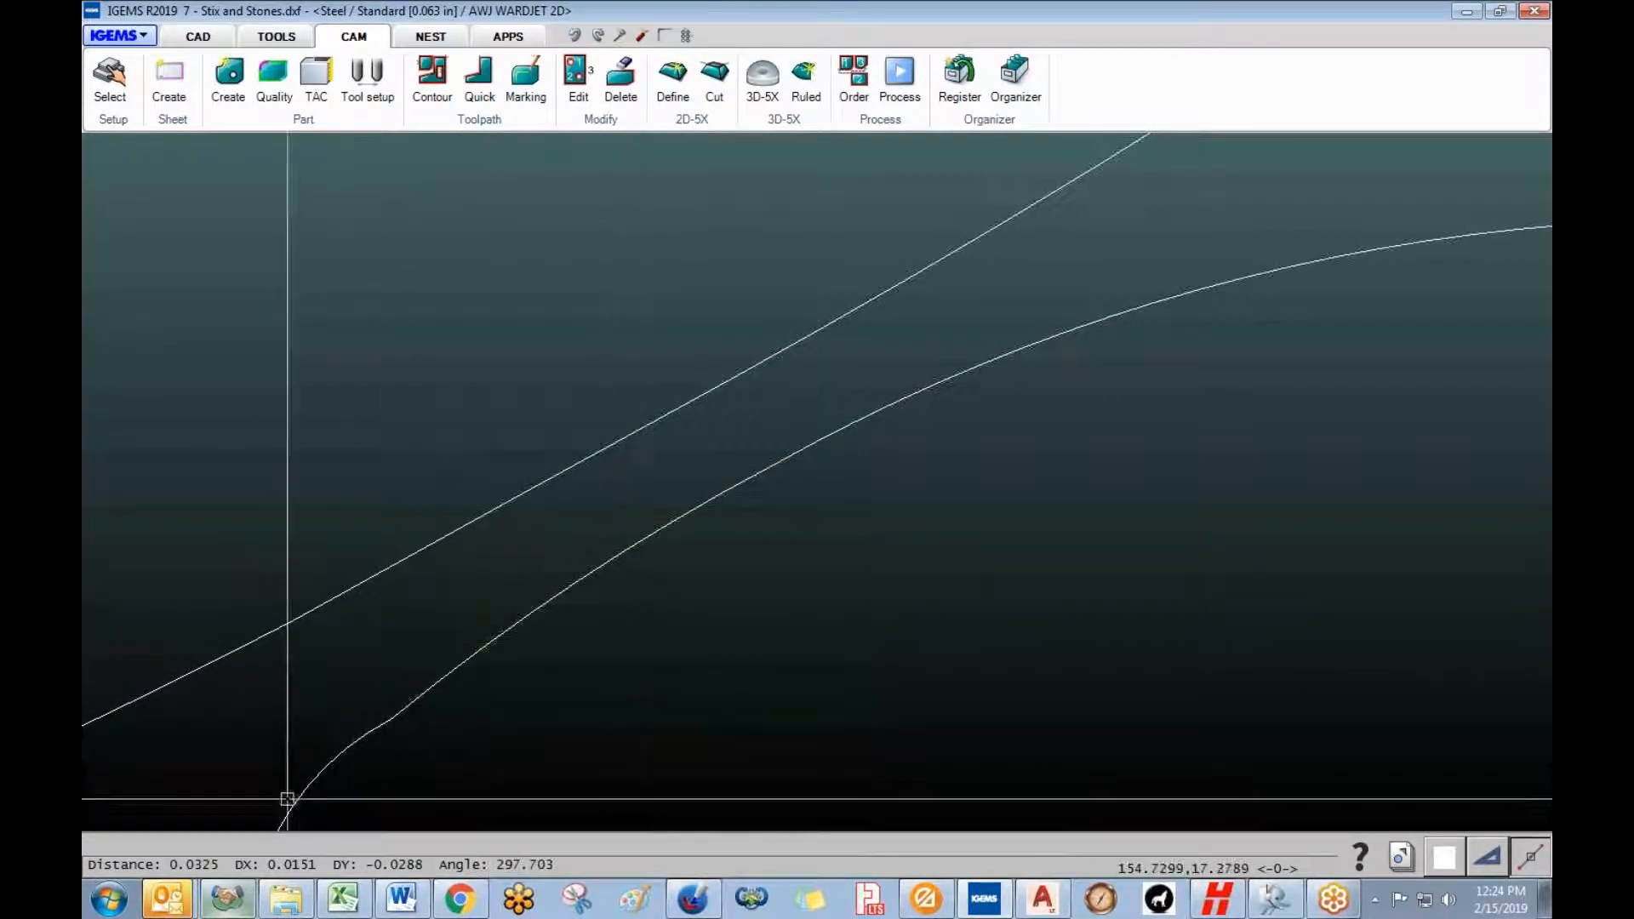
# - Create a part with toolpaths from the larger sign, with geometry optimization off, curvefit on and Medium quality
pyautogui.scroll(-10, 1047, 478)
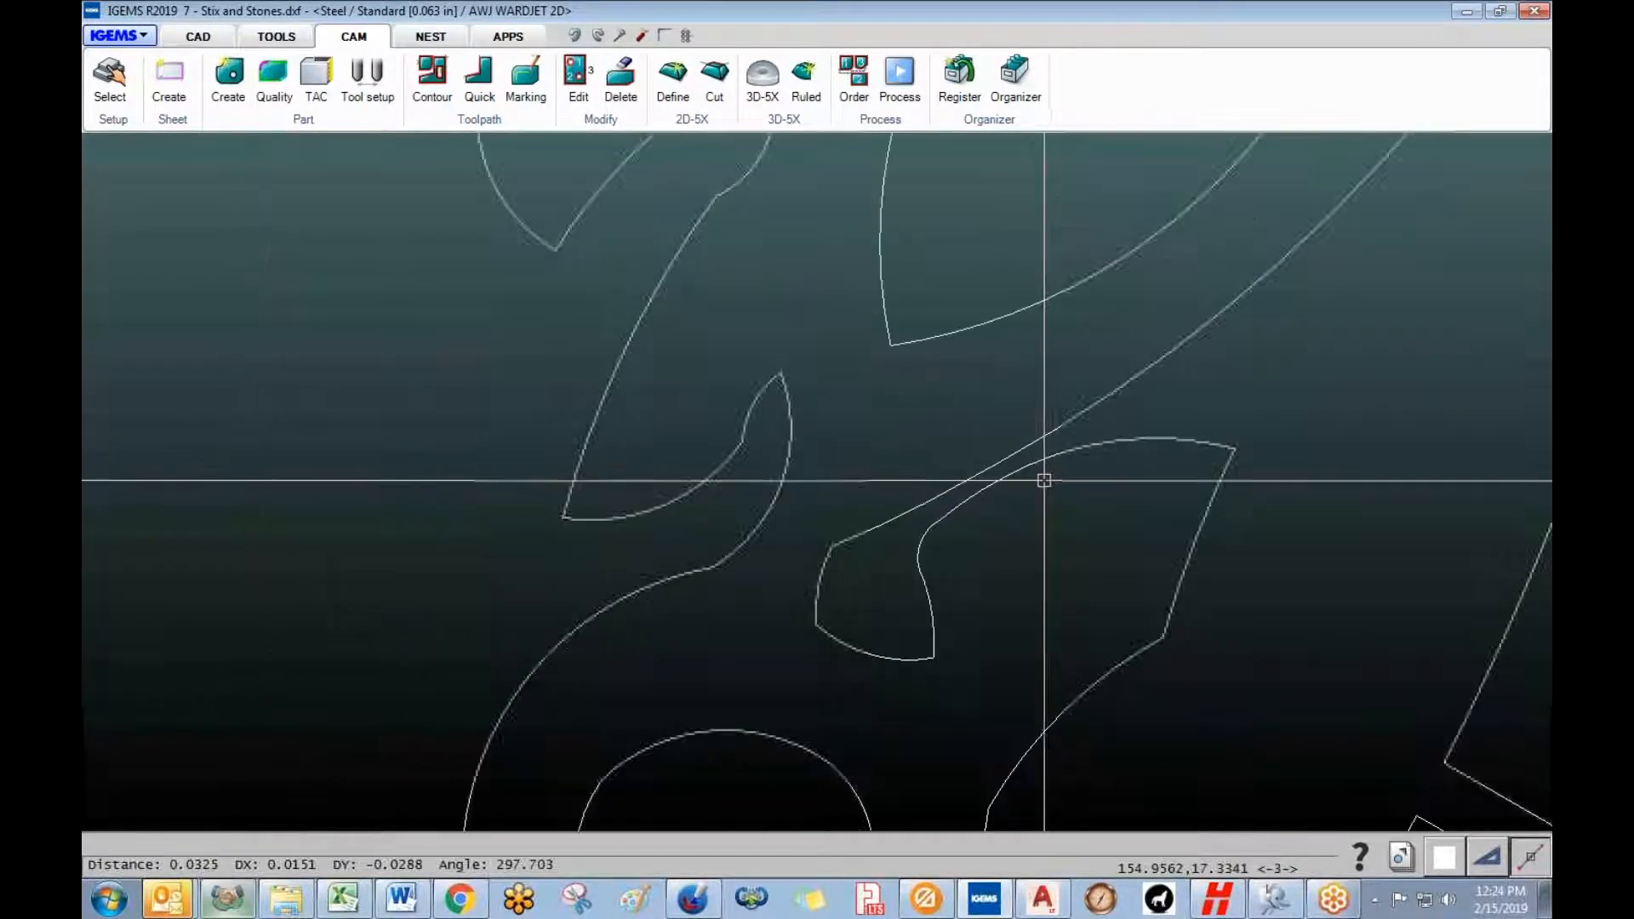
pyautogui.scroll(-2, 547, 449)
pyautogui.scroll(6, 474, 441)
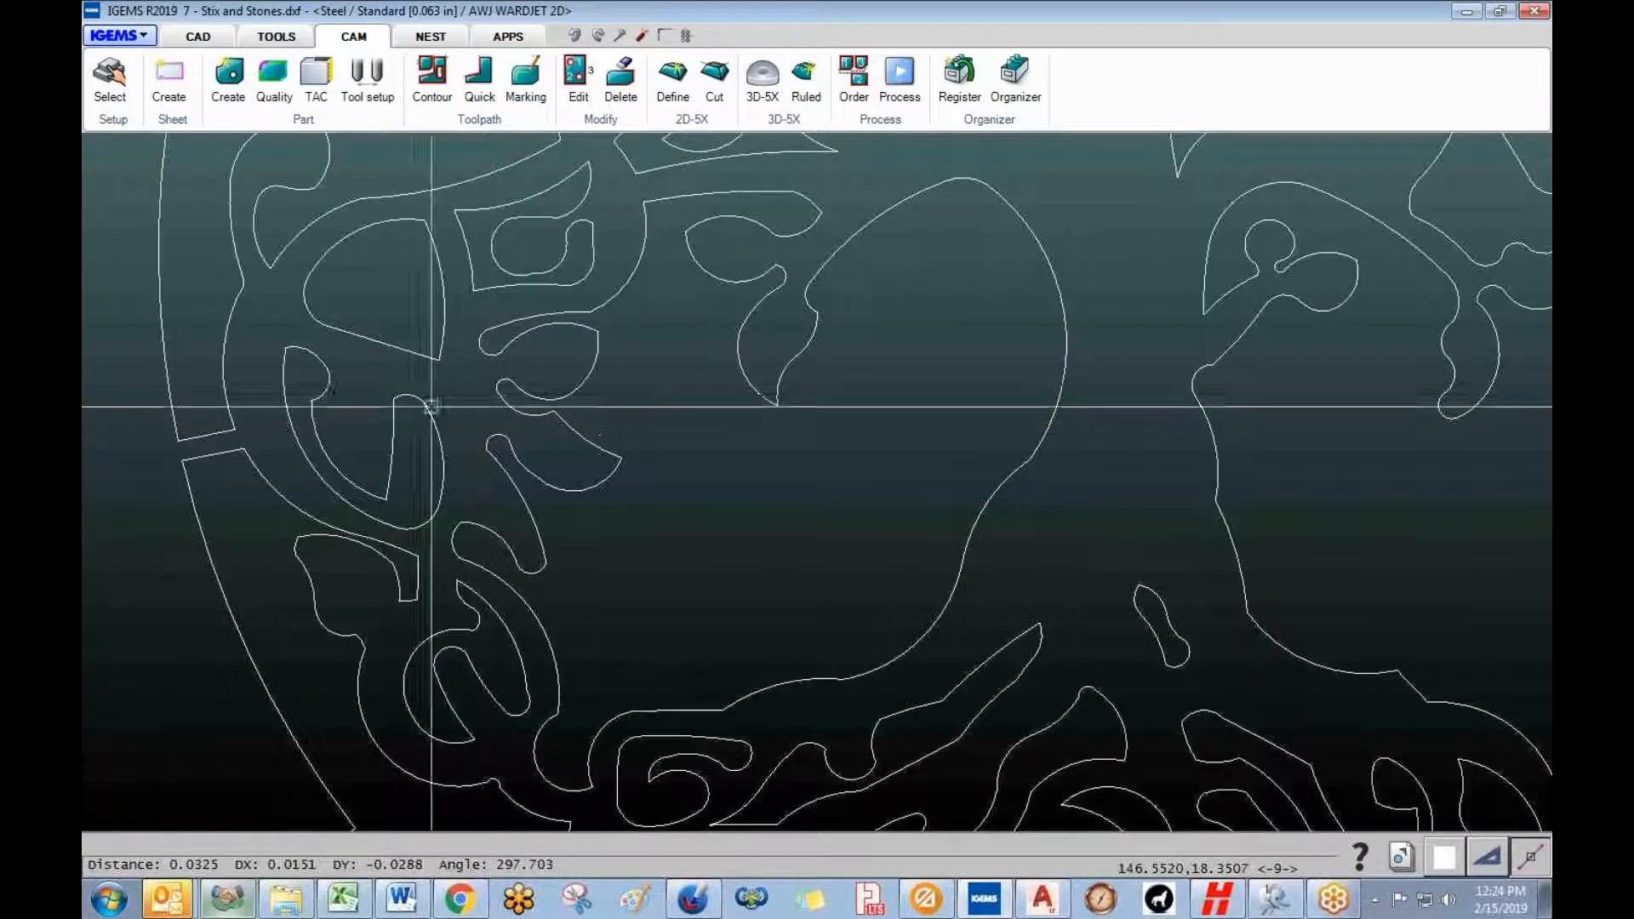
pyautogui.scroll(-6, 340, 526)
pyautogui.scroll(2, 511, 523)
pyautogui.scroll(-2, 505, 524)
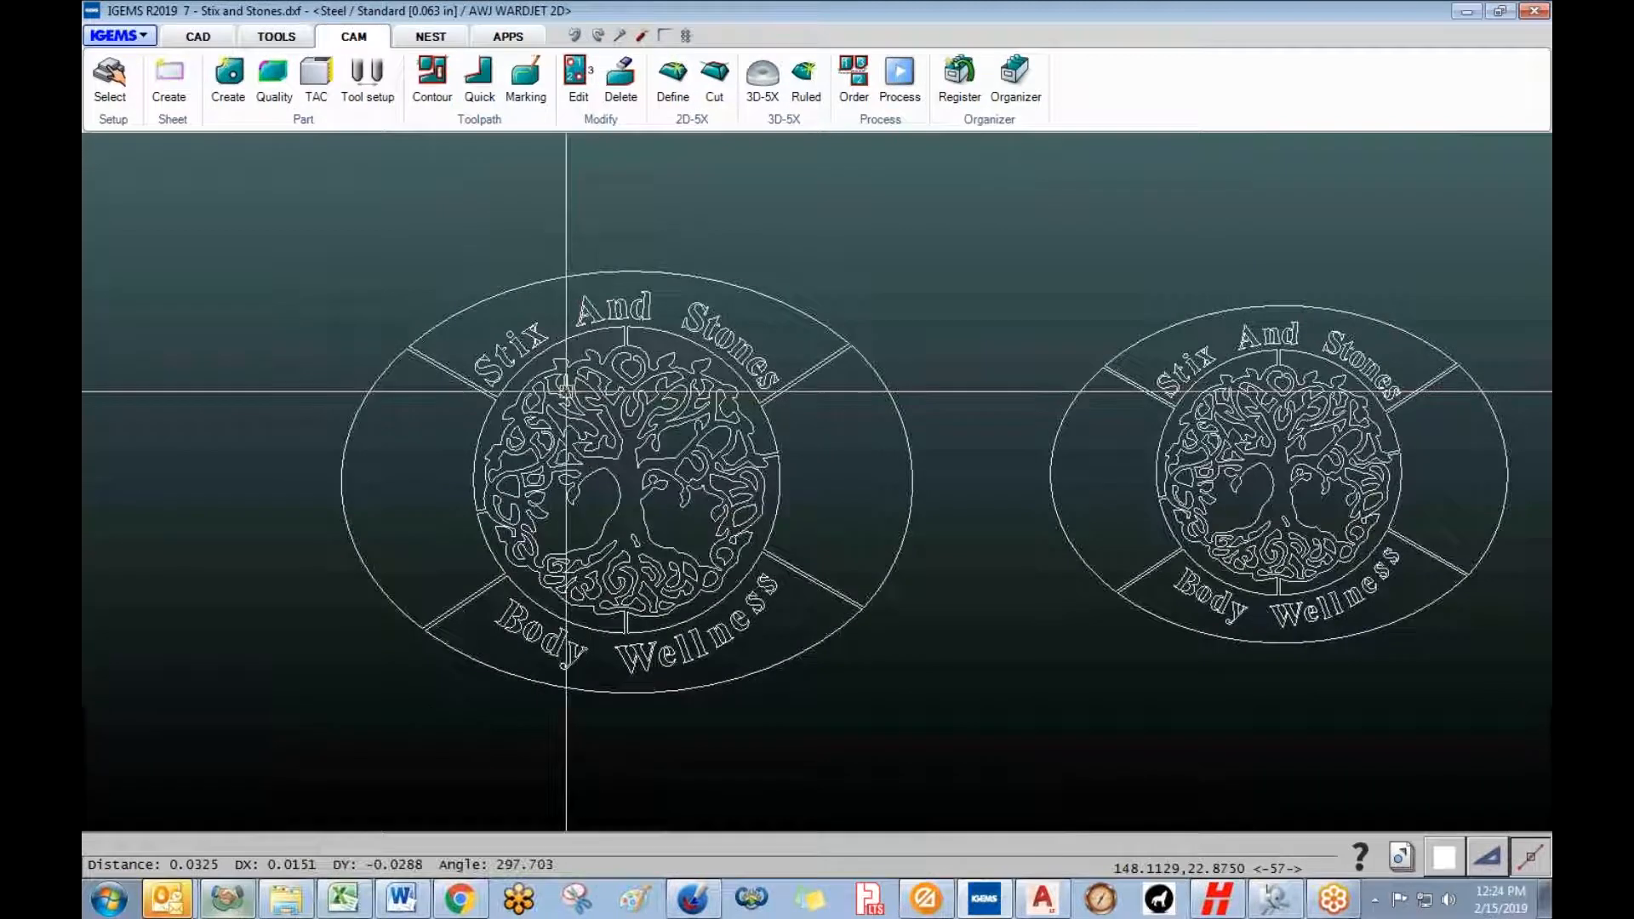
pyautogui.click(229, 81)
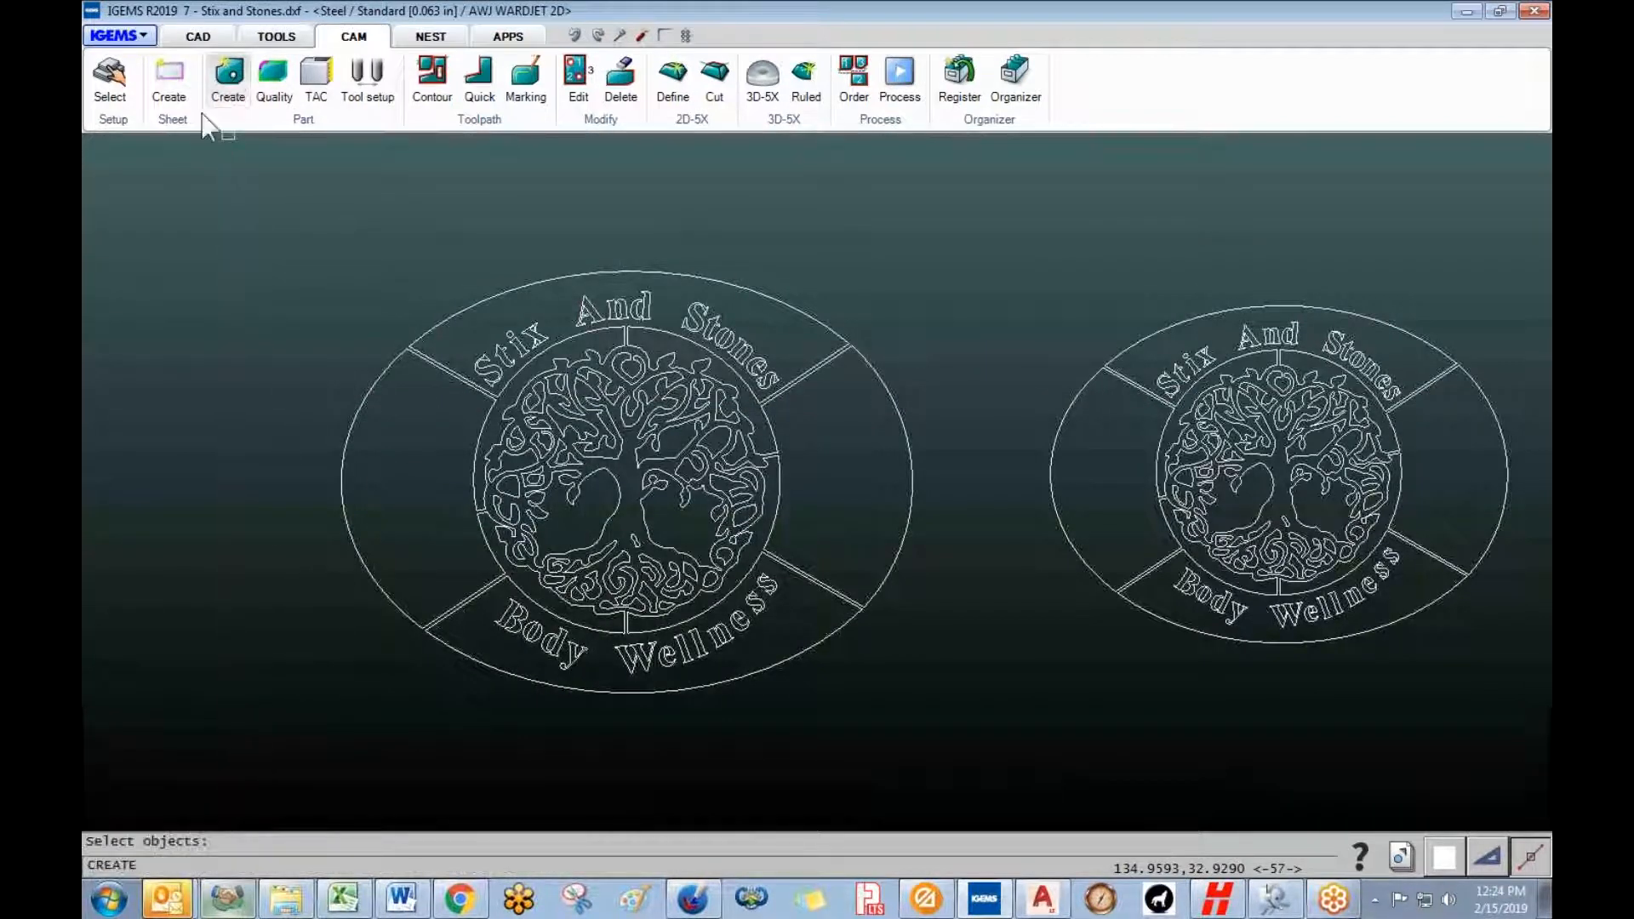
pyautogui.moveTo(263, 198); pyautogui.dragTo(936, 726)
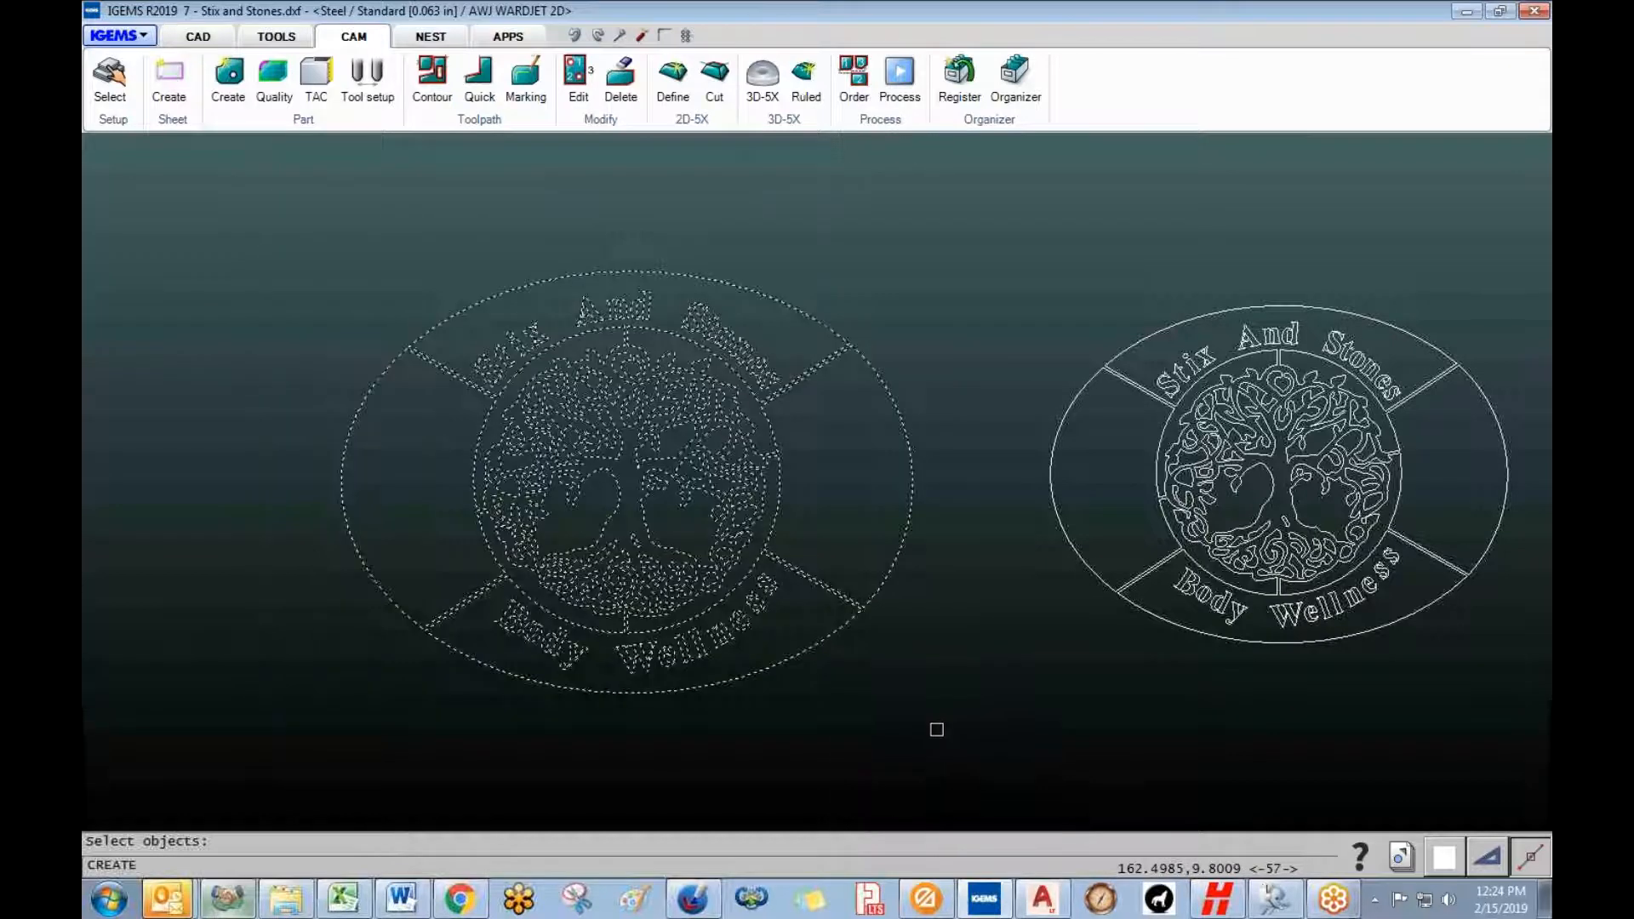
pyautogui.rightClick(932, 723)
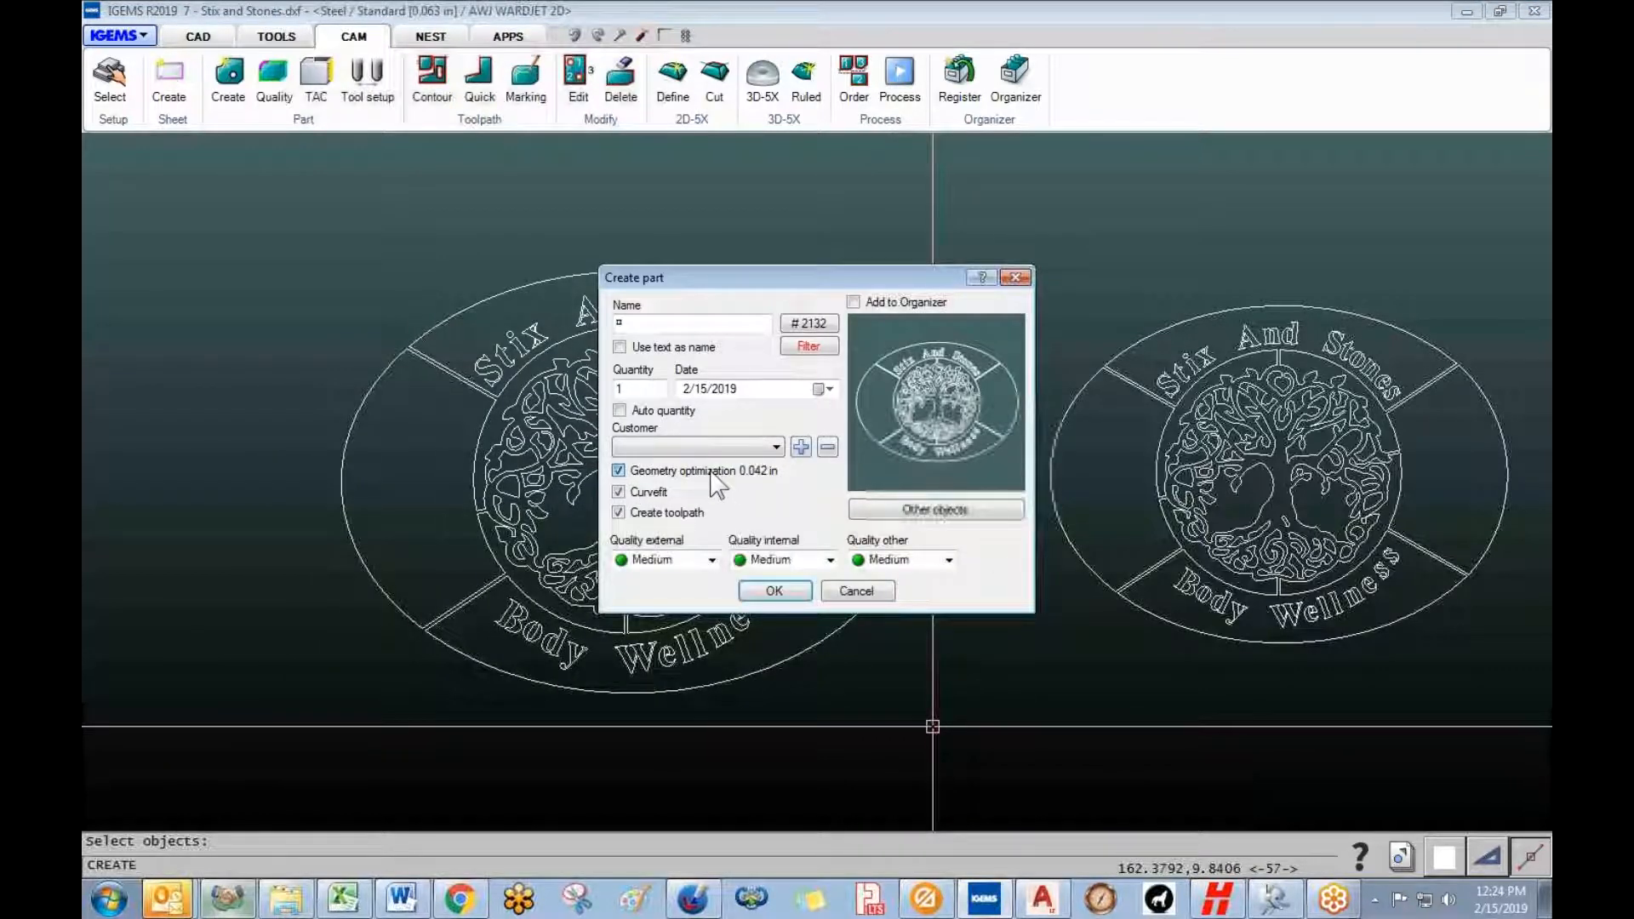
pyautogui.click(774, 590)
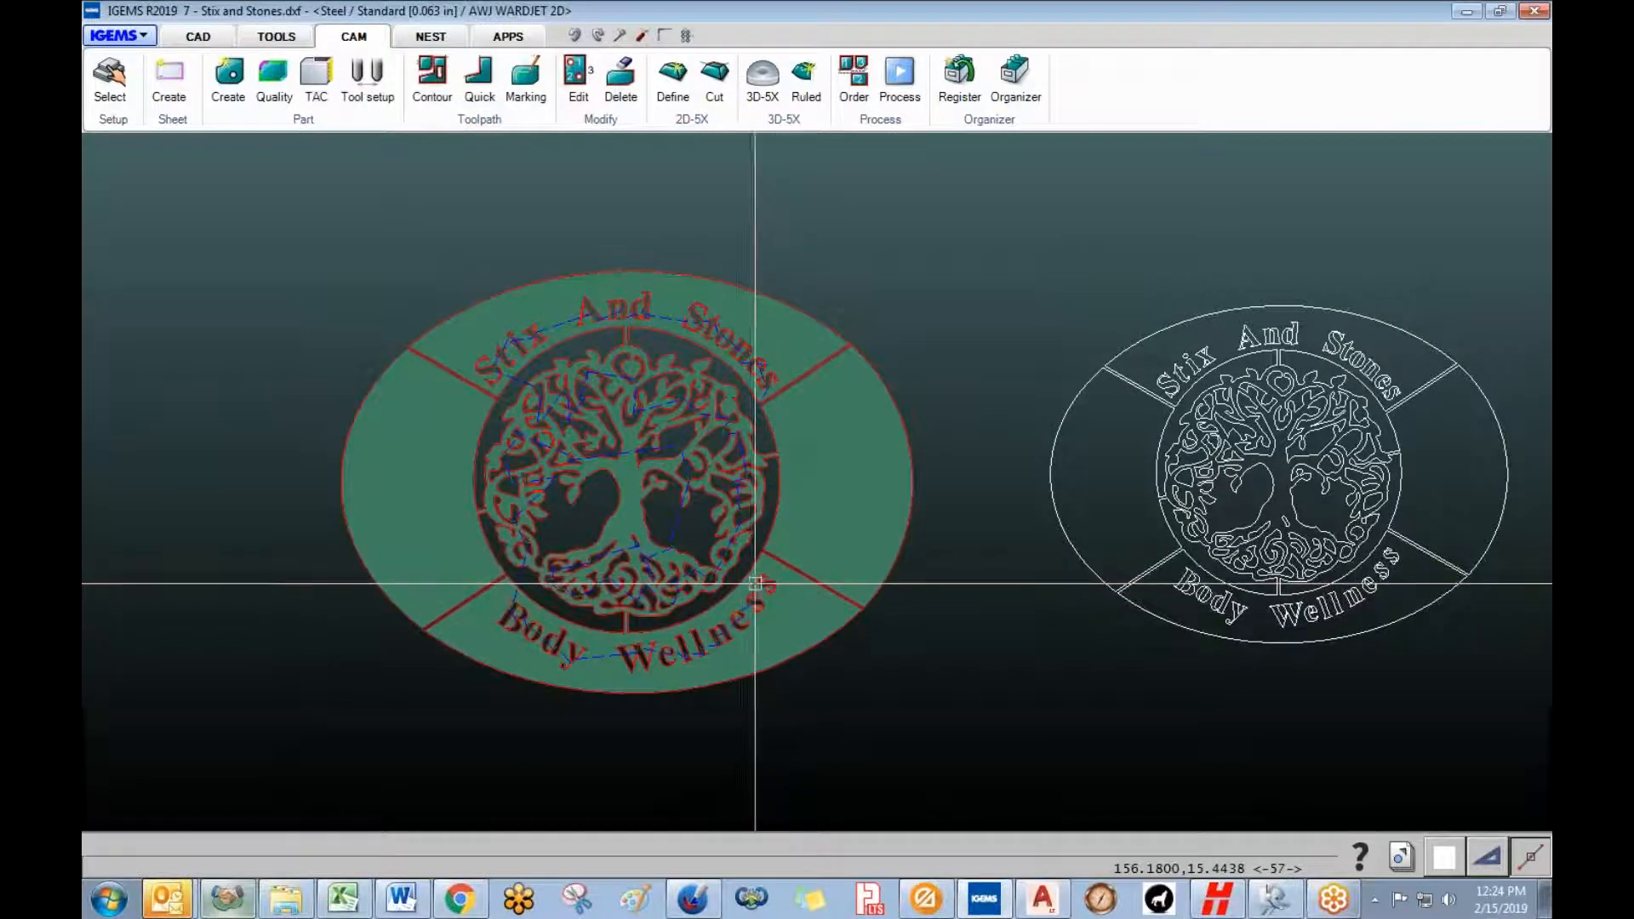
# - Examine how the toolpath lines run through the narrow channel near the tree's lower-right edge
pyautogui.scroll(5, 749, 570)
pyautogui.scroll(6, 751, 486)
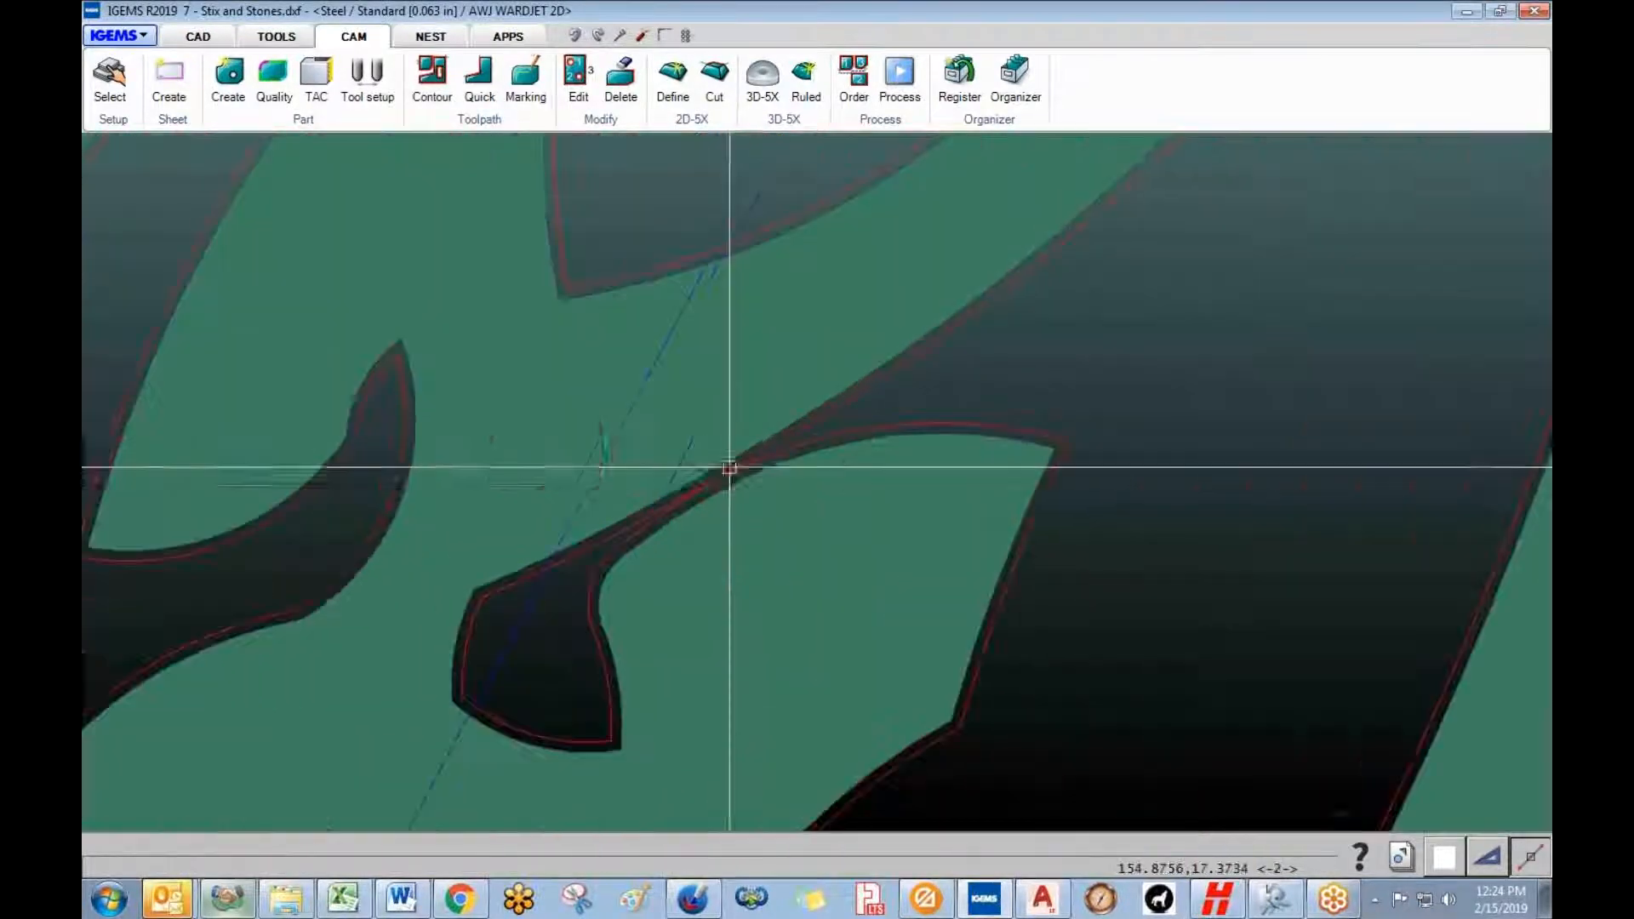
pyautogui.scroll(3, 721, 478)
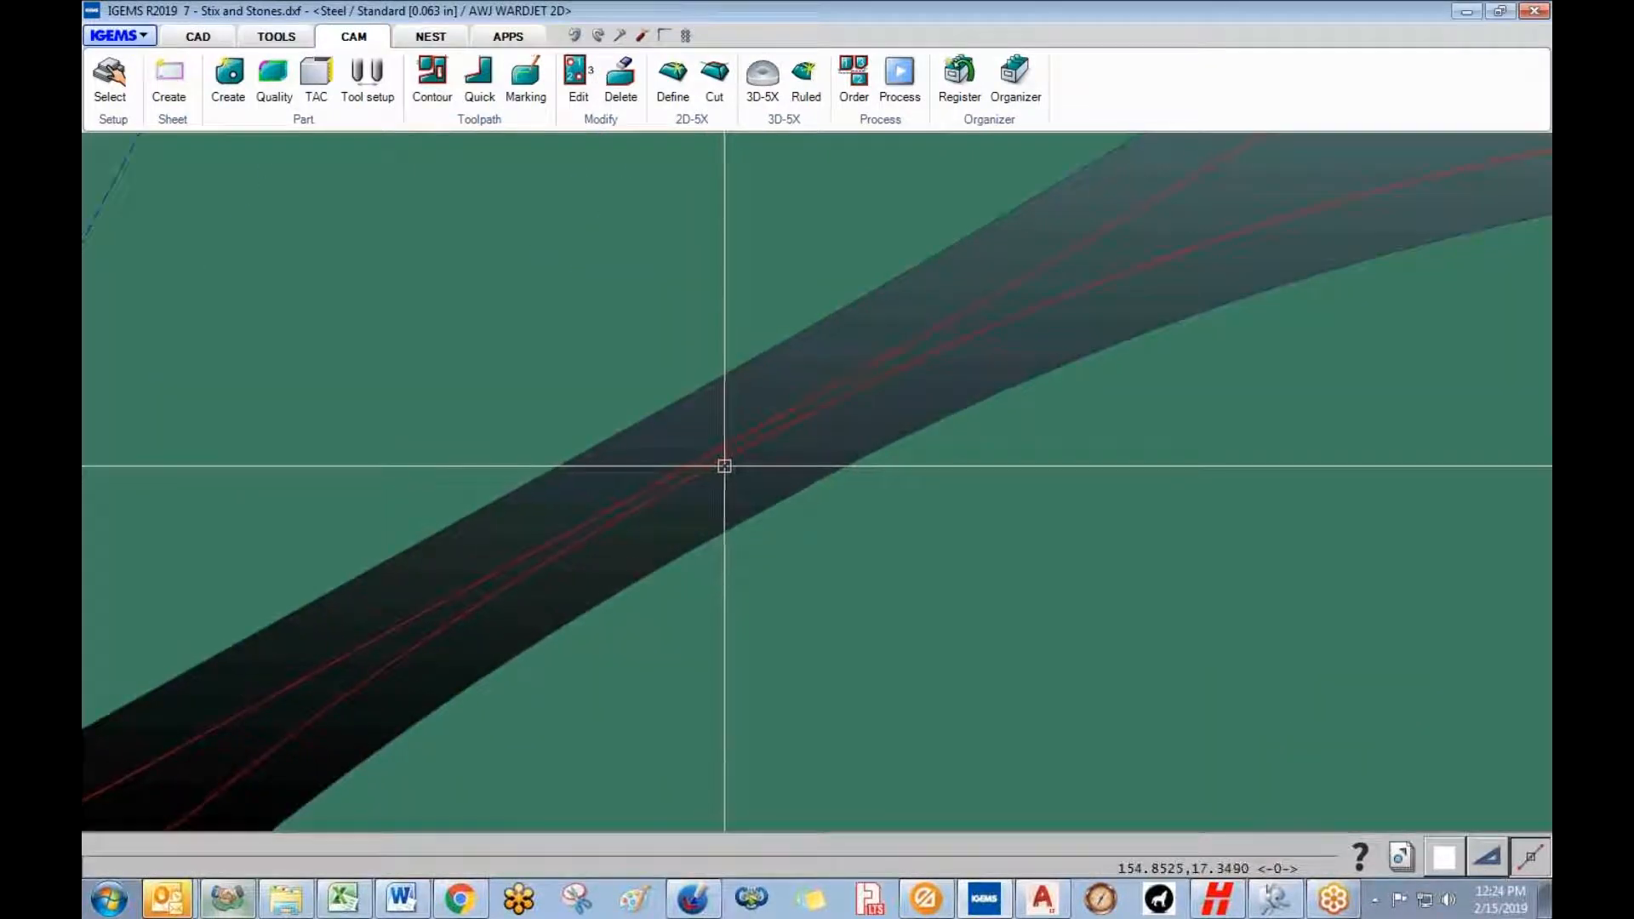
pyautogui.scroll(-2, 810, 423)
pyautogui.scroll(2, 785, 428)
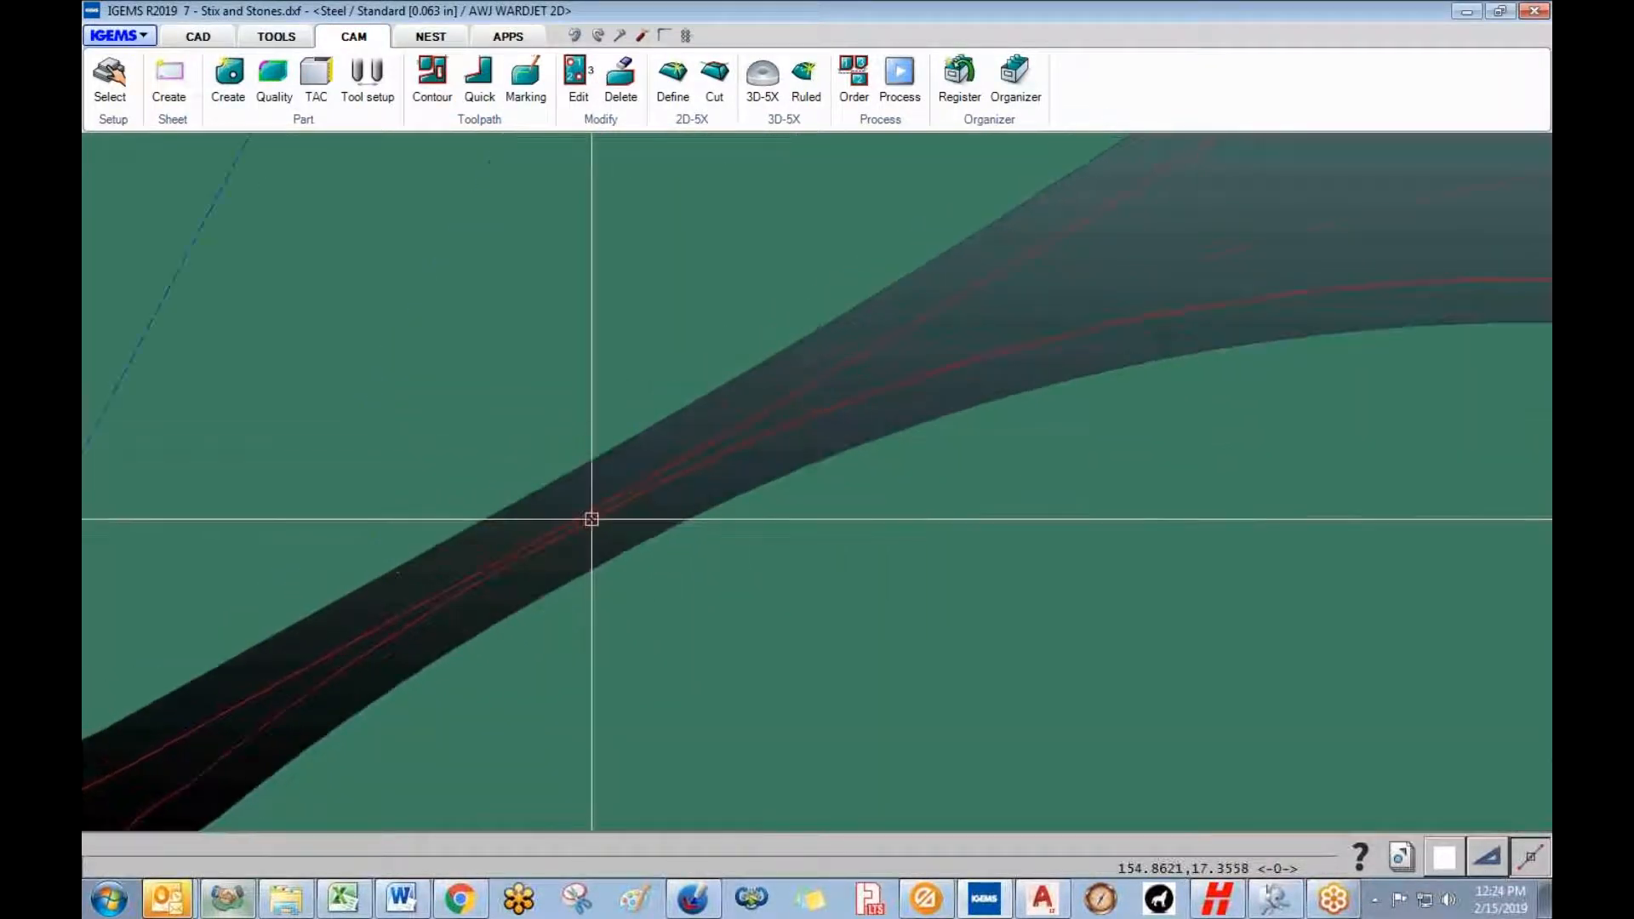
pyautogui.scroll(-5, 592, 524)
pyautogui.scroll(-4, 587, 537)
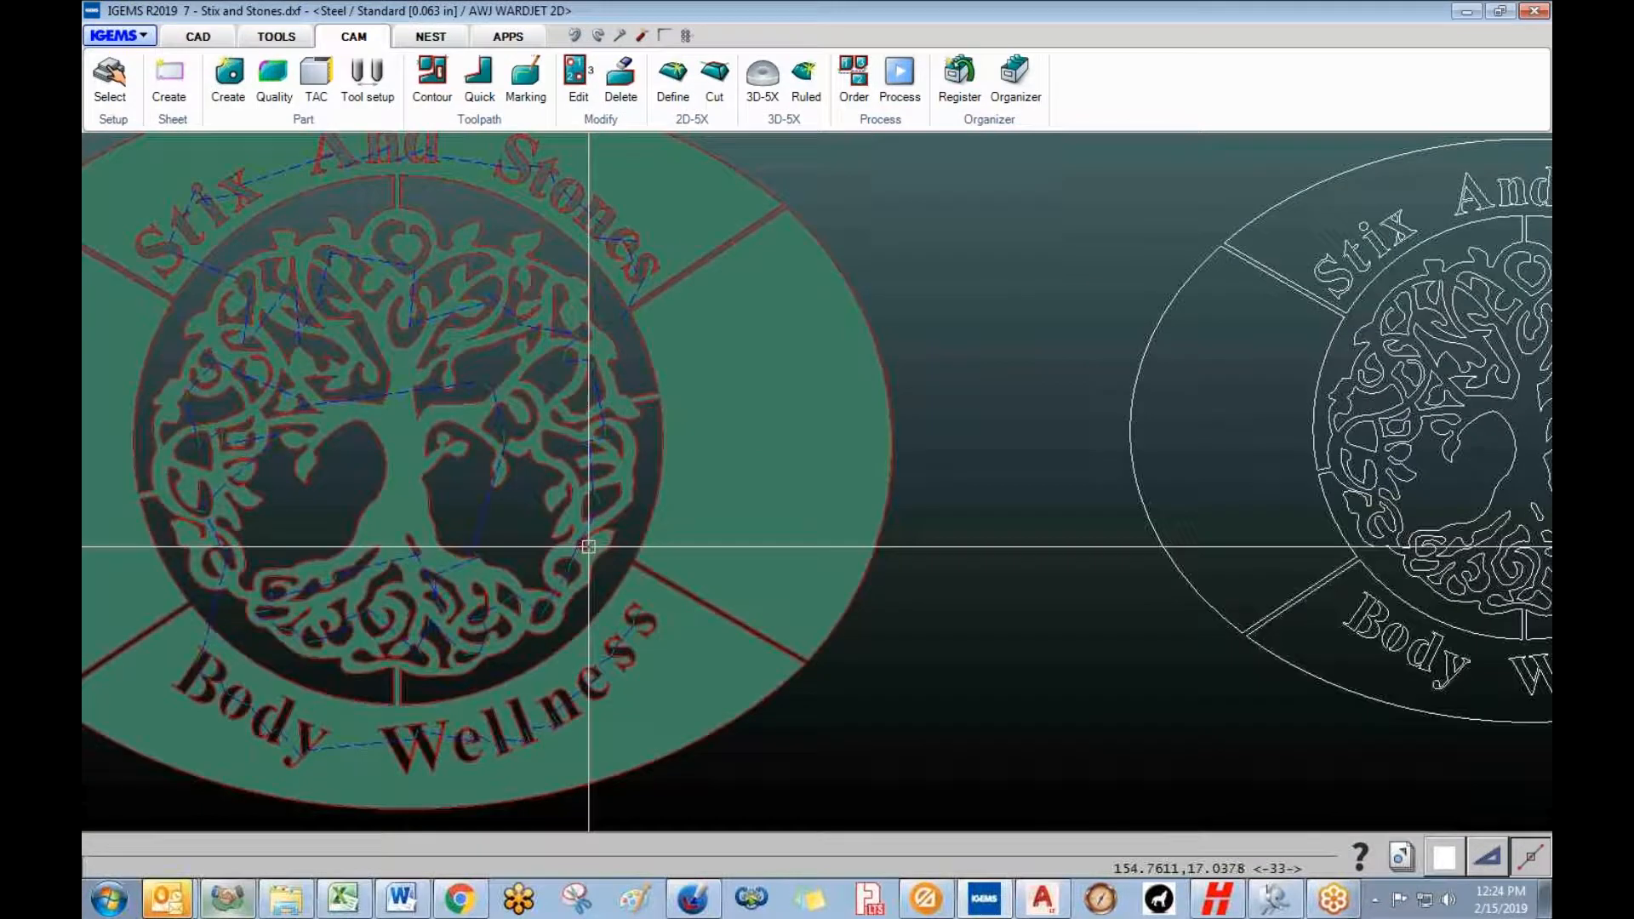
pyautogui.scroll(1, 511, 489)
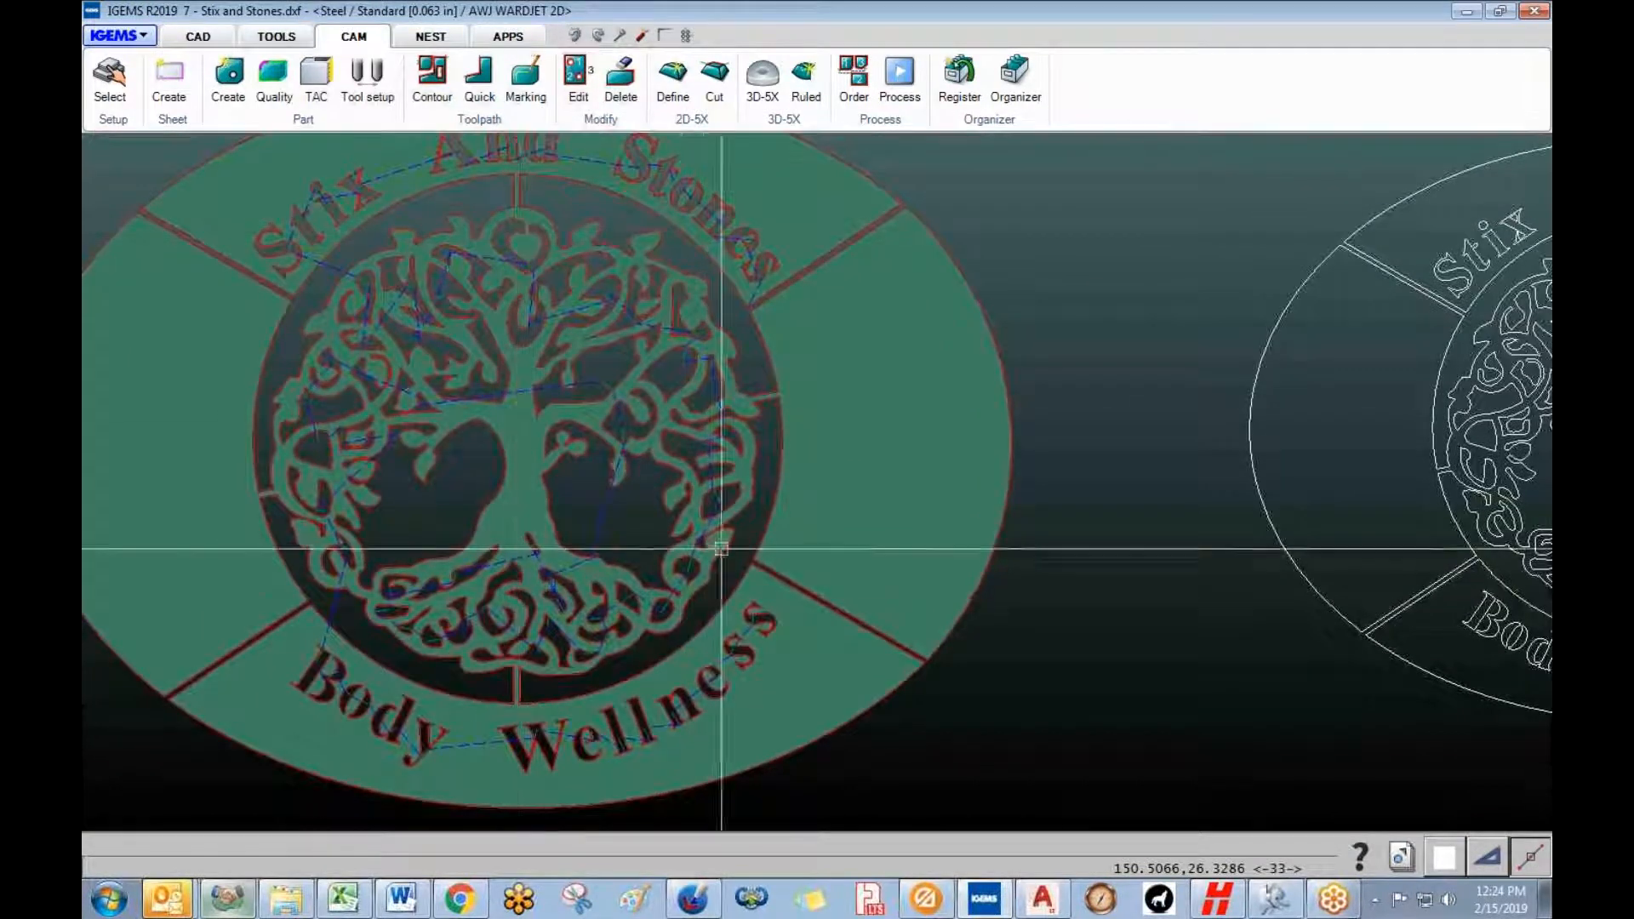
pyautogui.scroll(8, 740, 499)
pyautogui.scroll(-6, 731, 501)
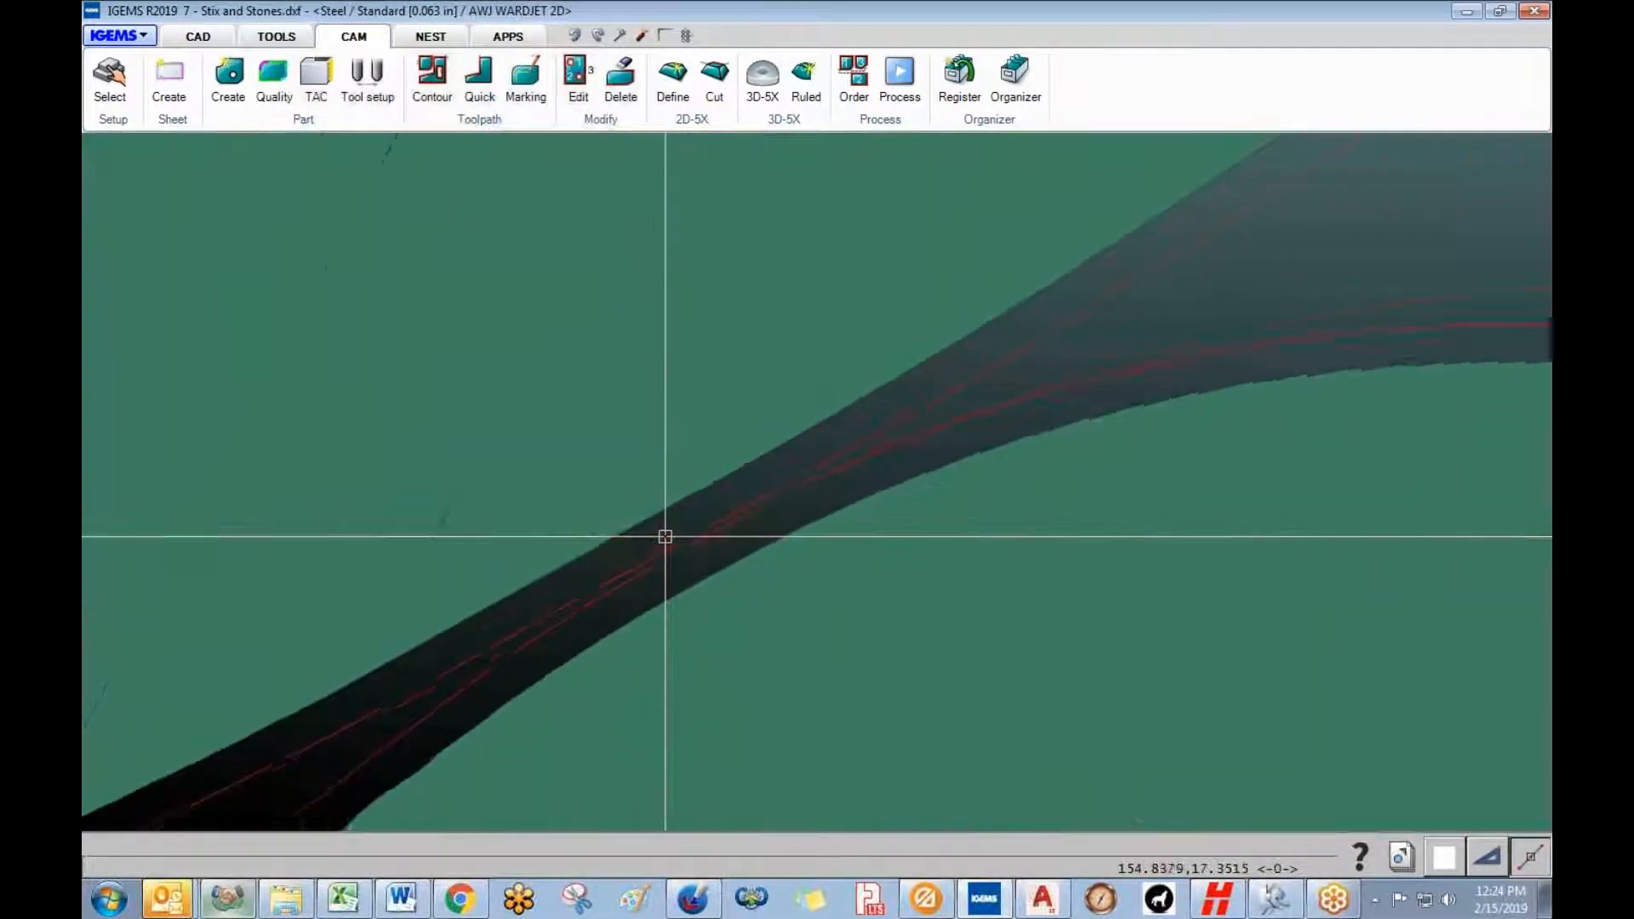
# - Set the cutting parameters to 14-40 55K and undo the larger sign's part
pyautogui.scroll(-6, 690, 556)
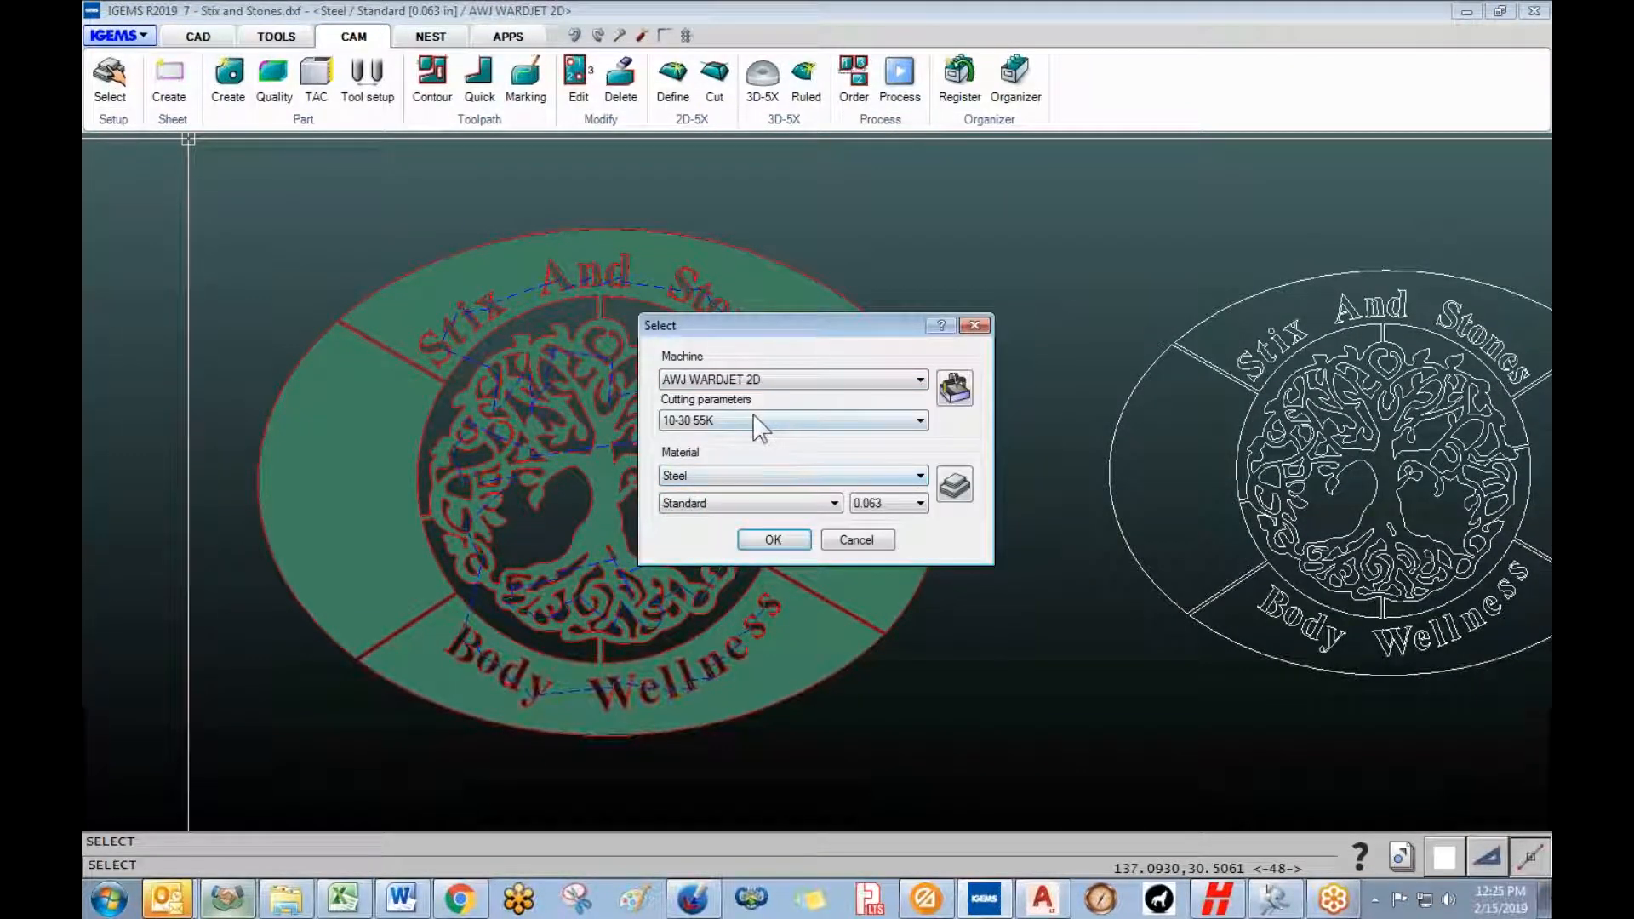
pyautogui.click(762, 426)
pyautogui.click(710, 437)
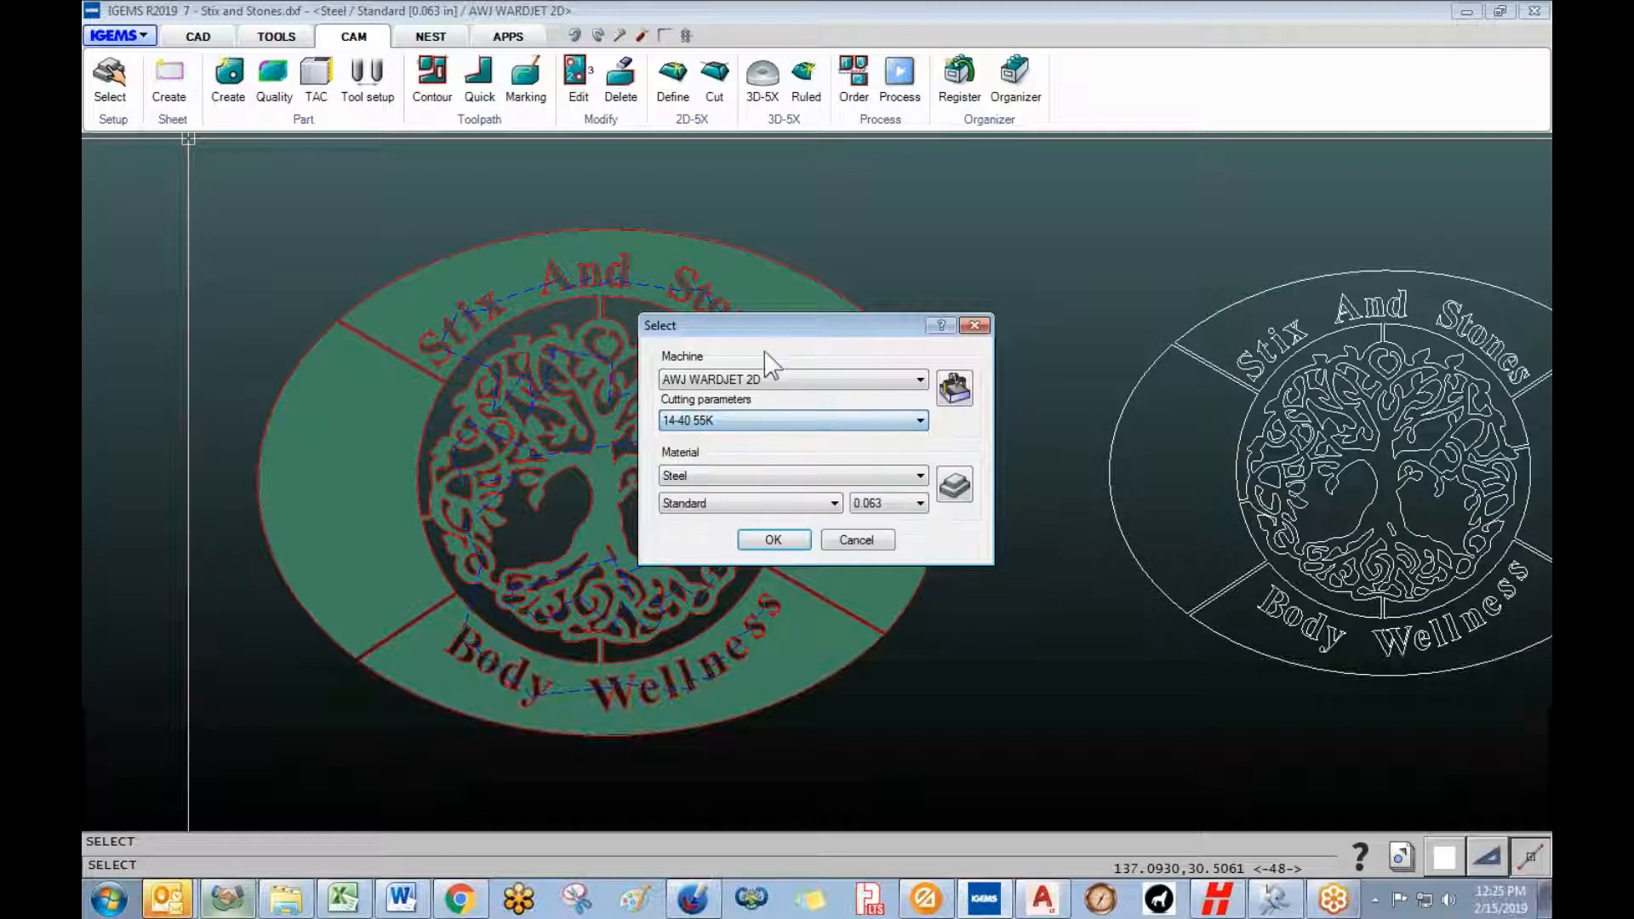
pyautogui.click(772, 540)
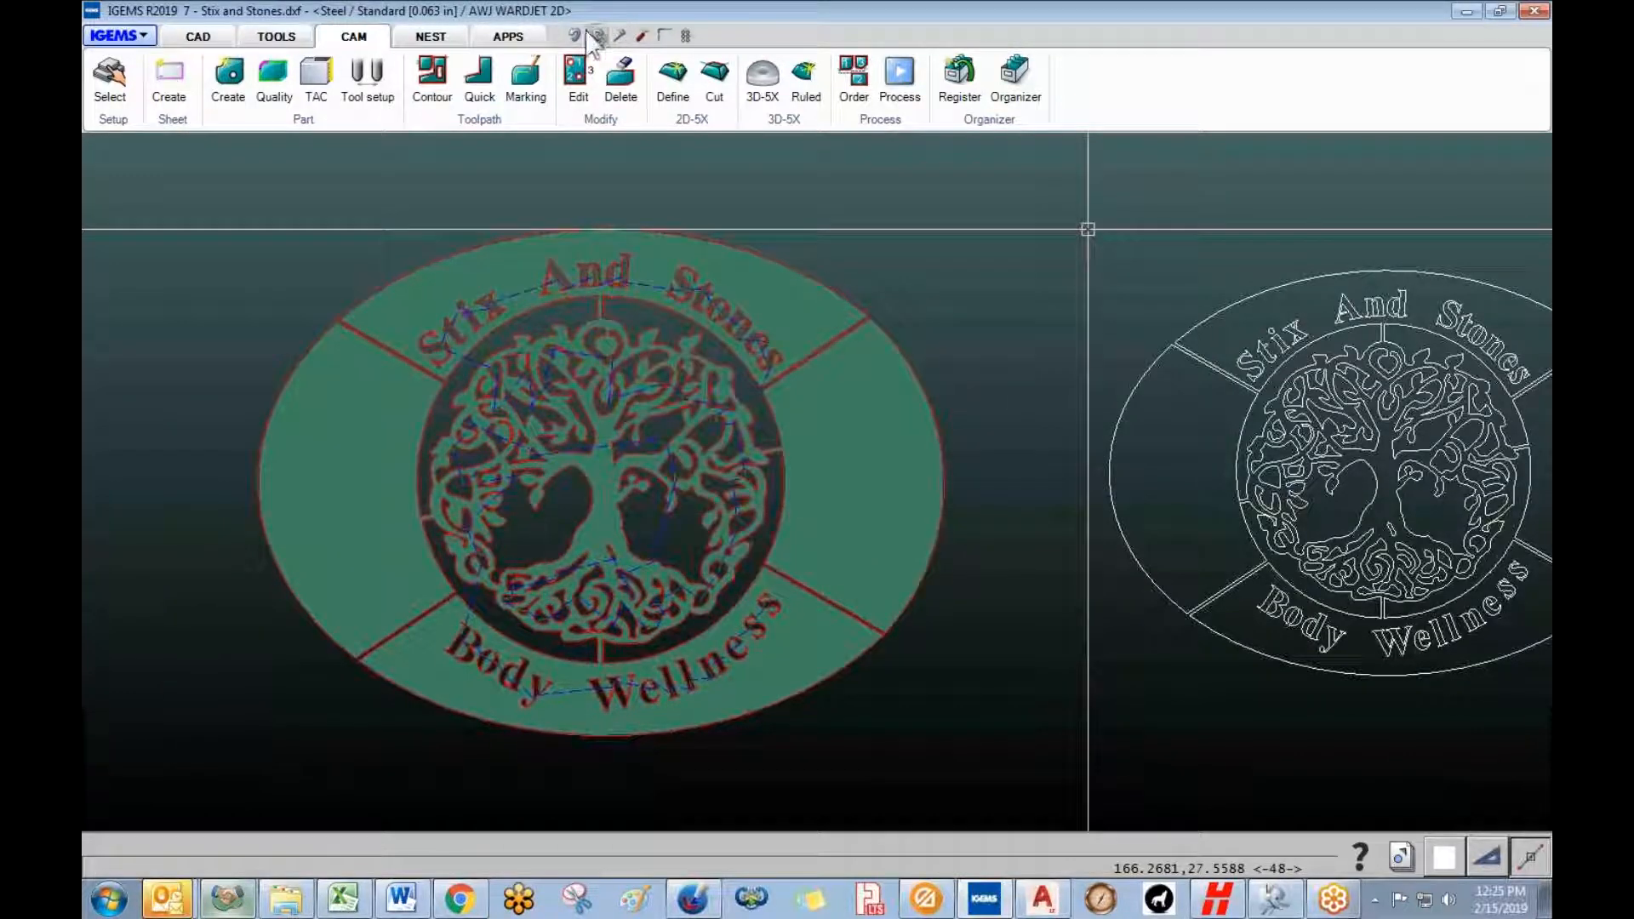
pyautogui.click(620, 81)
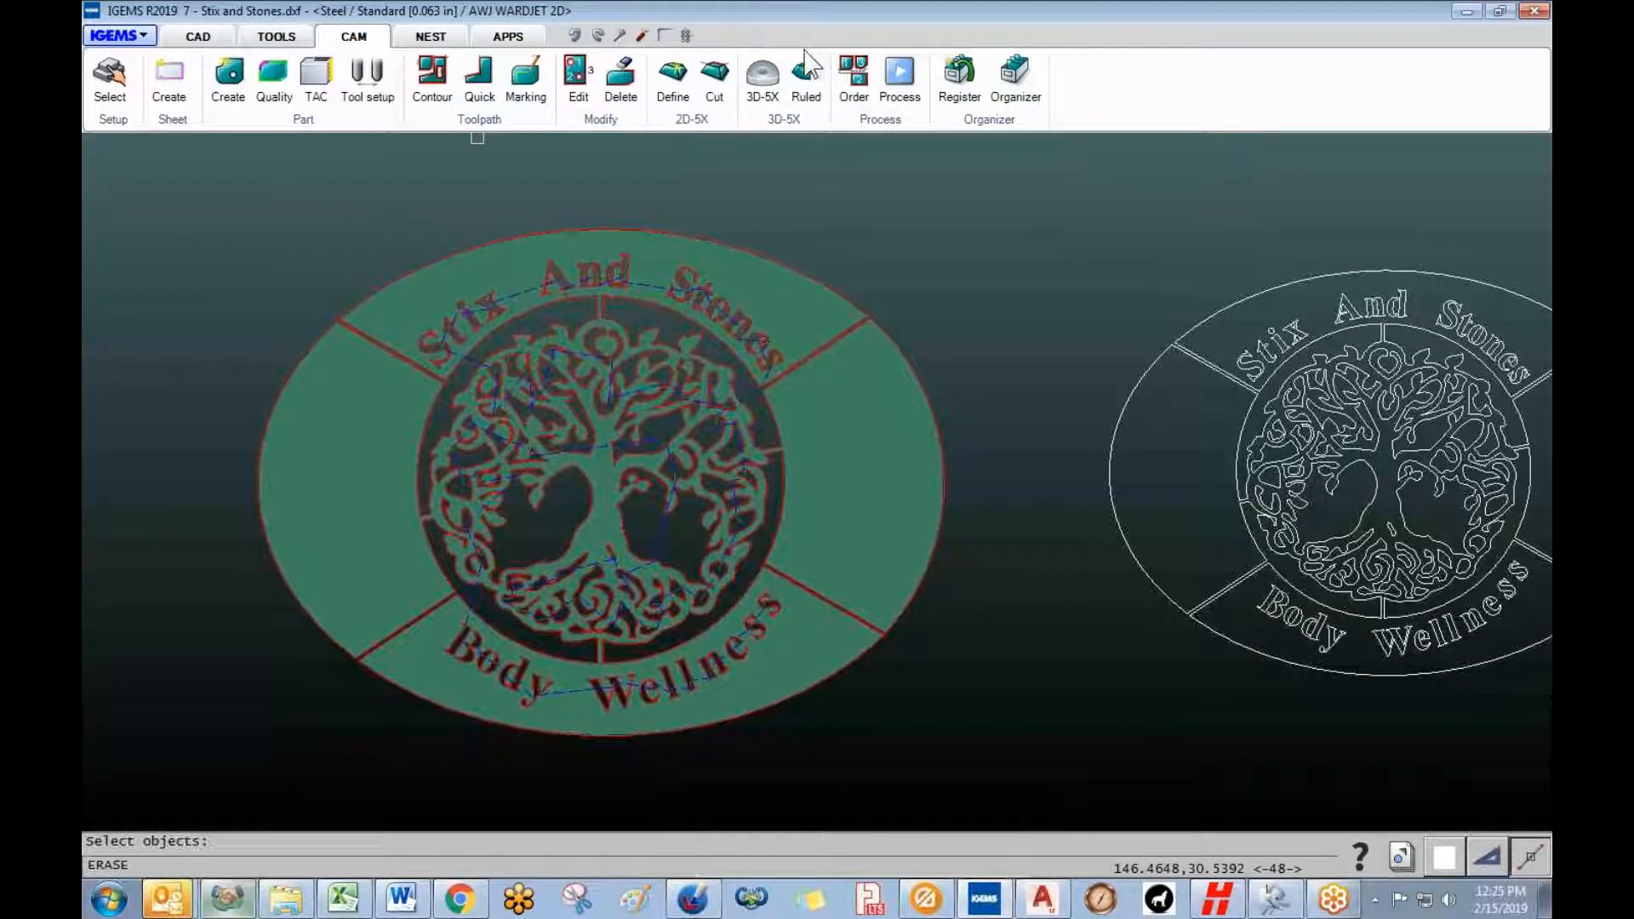
pyautogui.press('Escape')
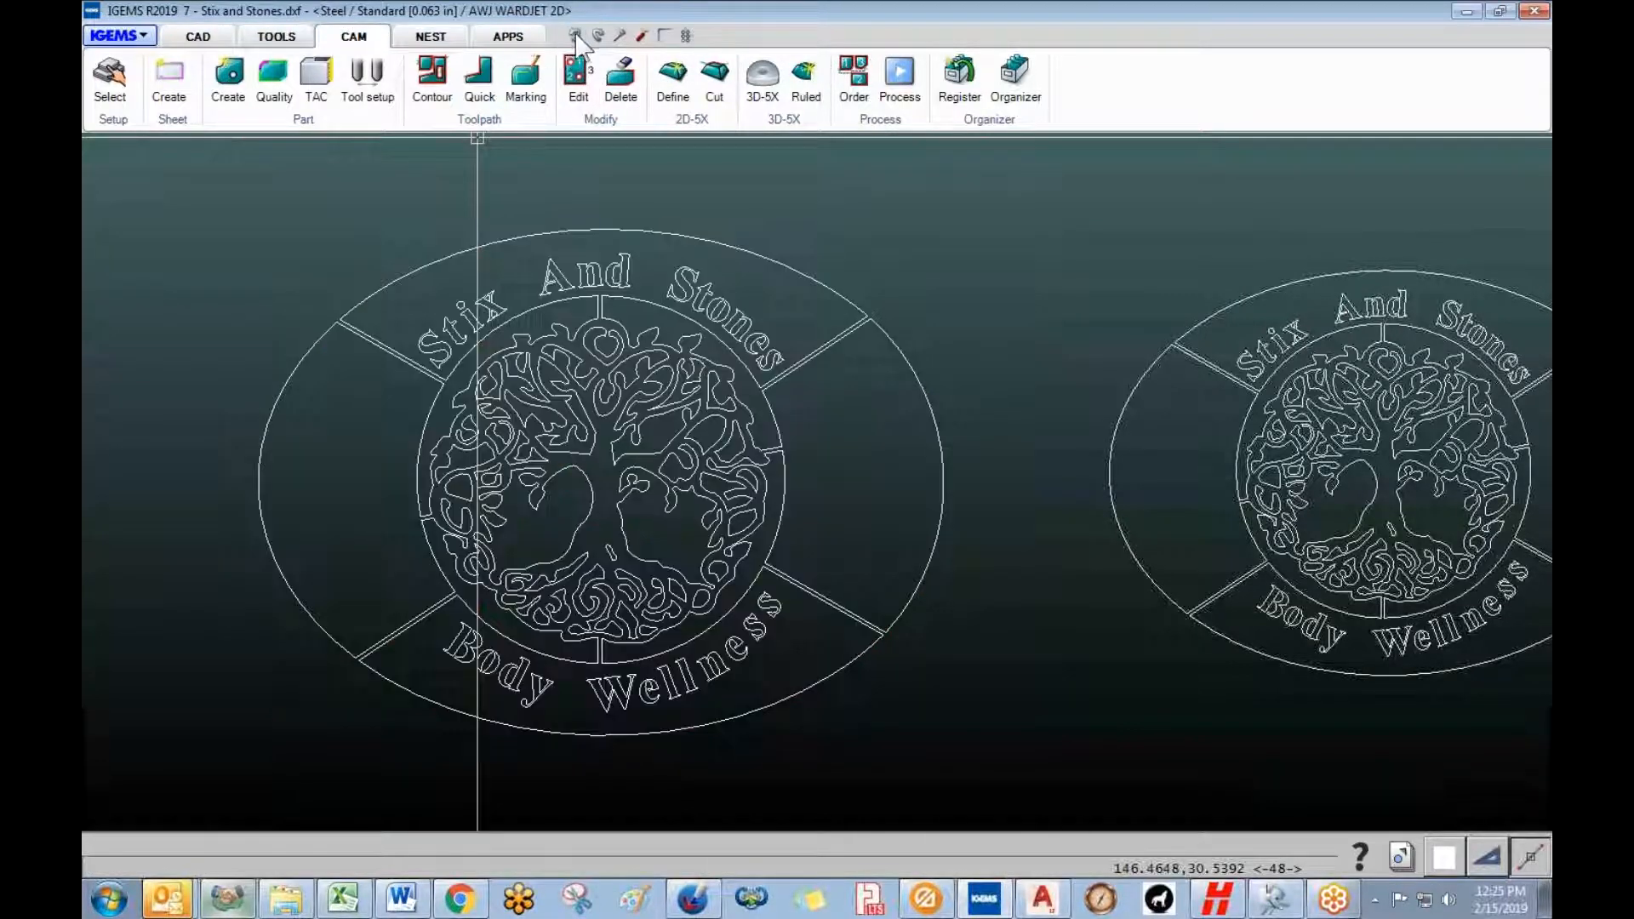
# - Recreate the larger sign's part with toolpaths using 14-40 55K, geometry optimization off, curvefit on and Medium quality
pyautogui.click(112, 89)
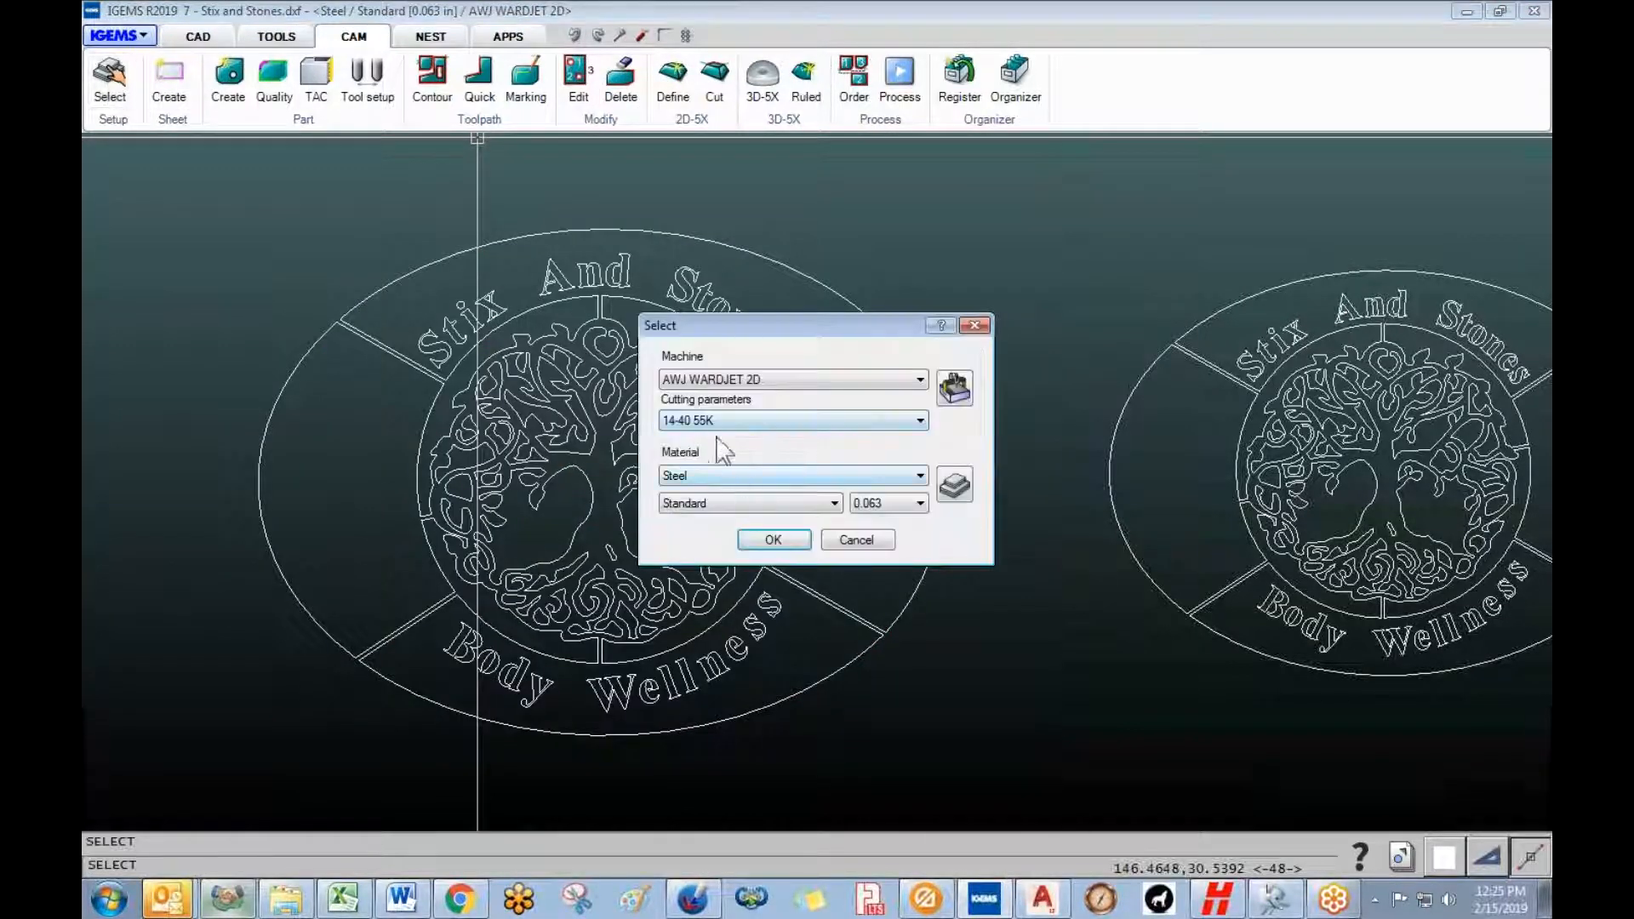
pyautogui.click(762, 540)
pyautogui.click(228, 77)
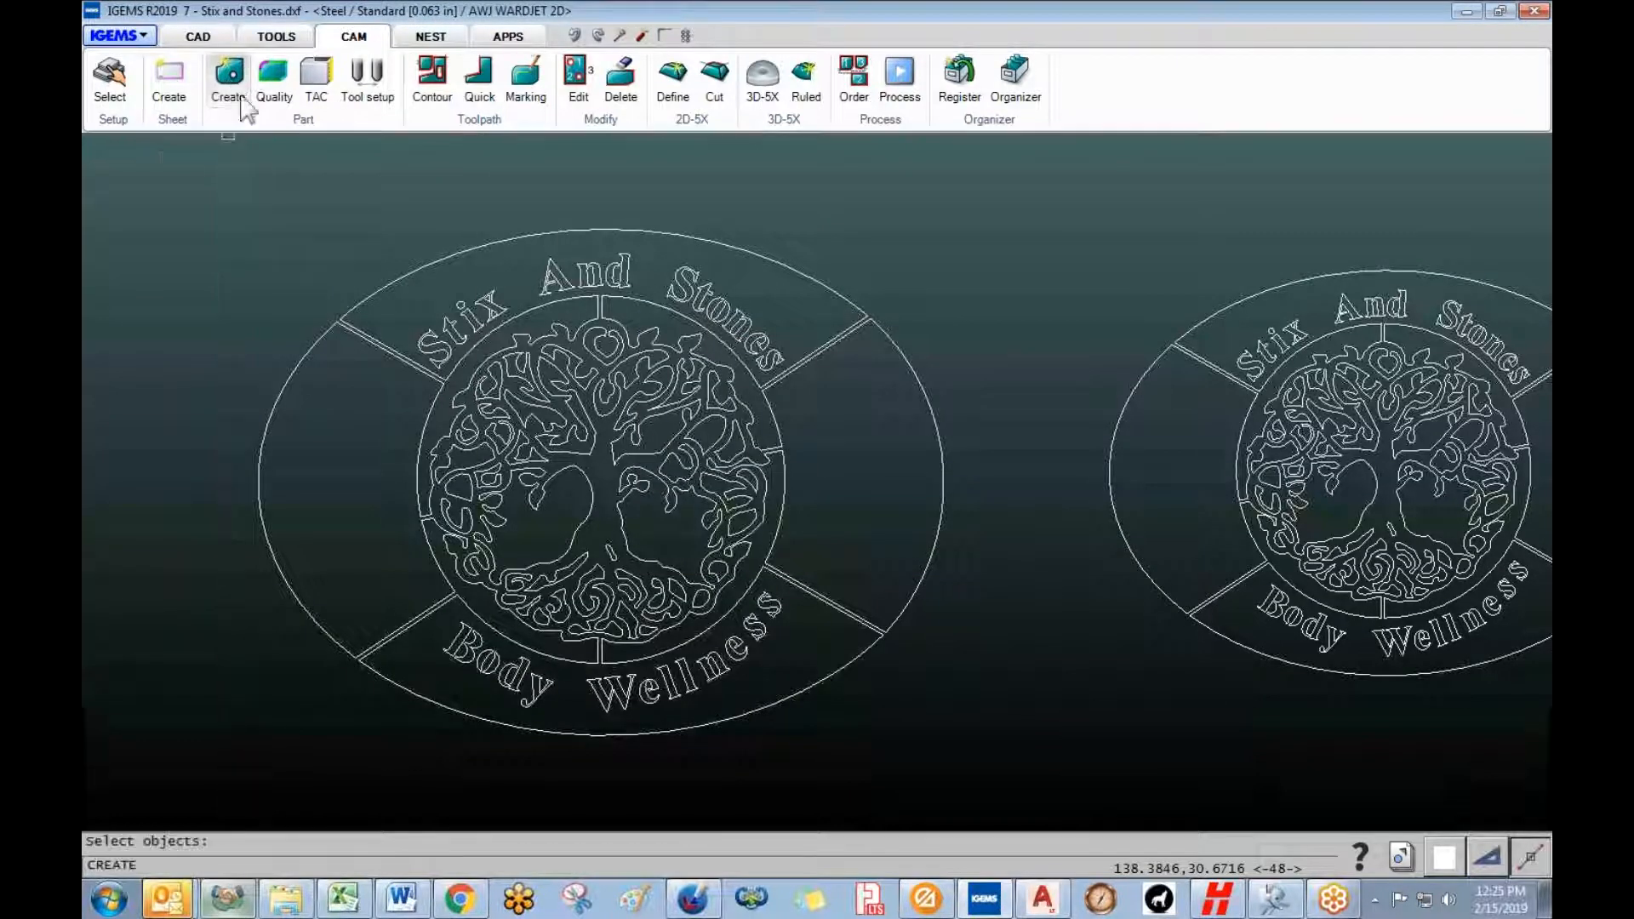
pyautogui.moveTo(164, 164); pyautogui.dragTo(971, 777)
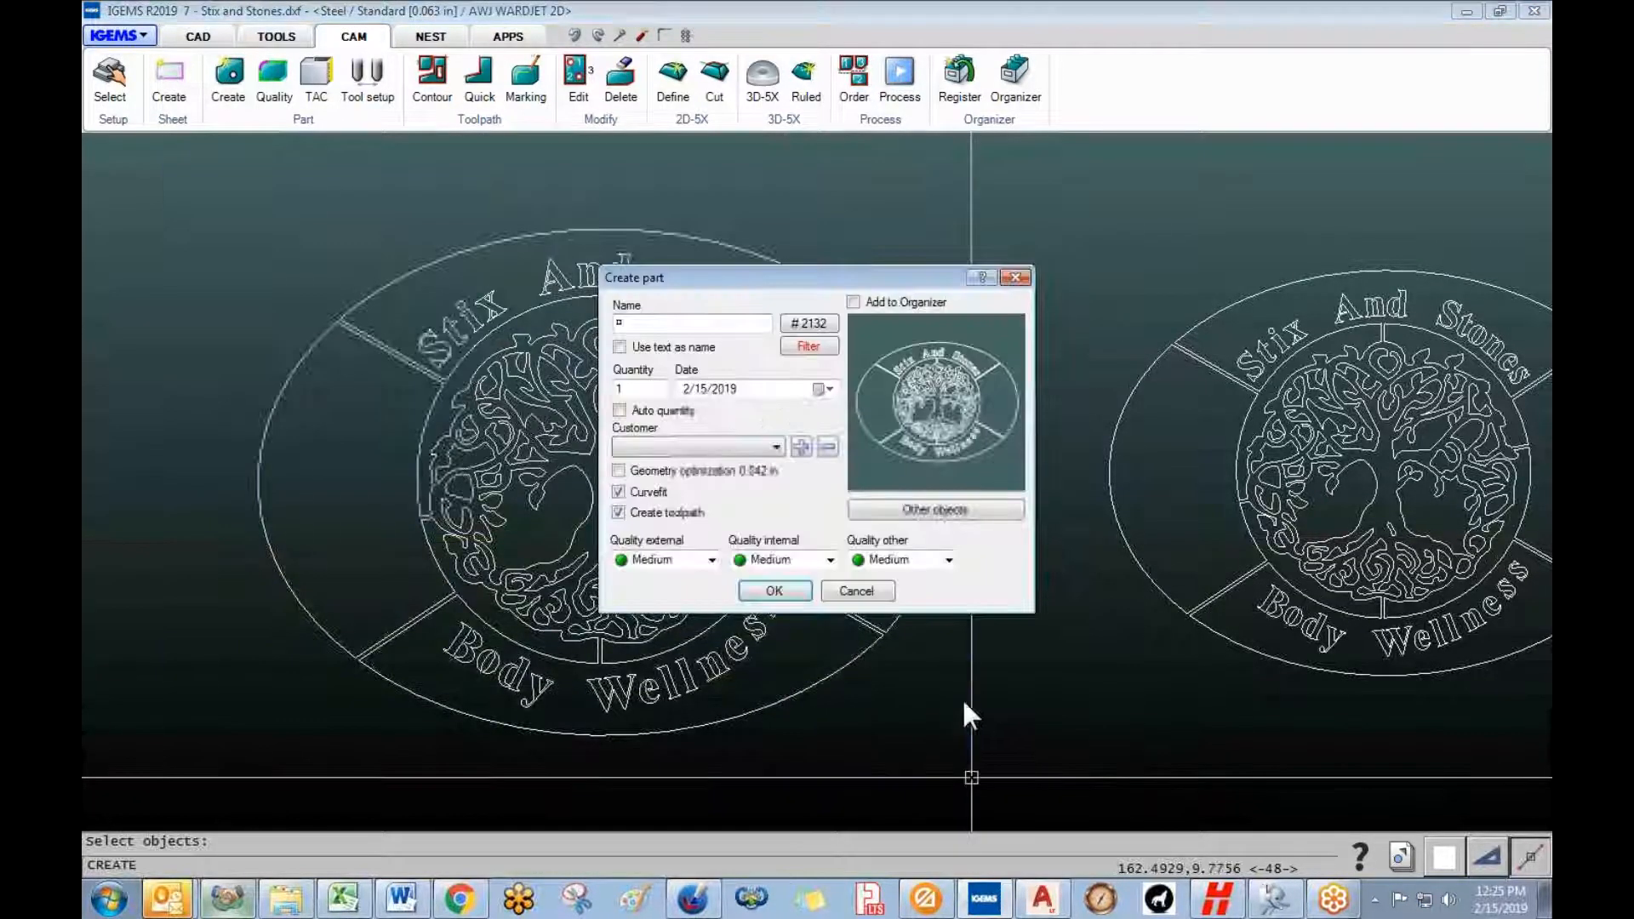
pyautogui.click(770, 593)
# - Draw a small circle in the narrow channel near the tree's lower-right edge, centred at about 154.852, 17.347
pyautogui.scroll(10, 729, 511)
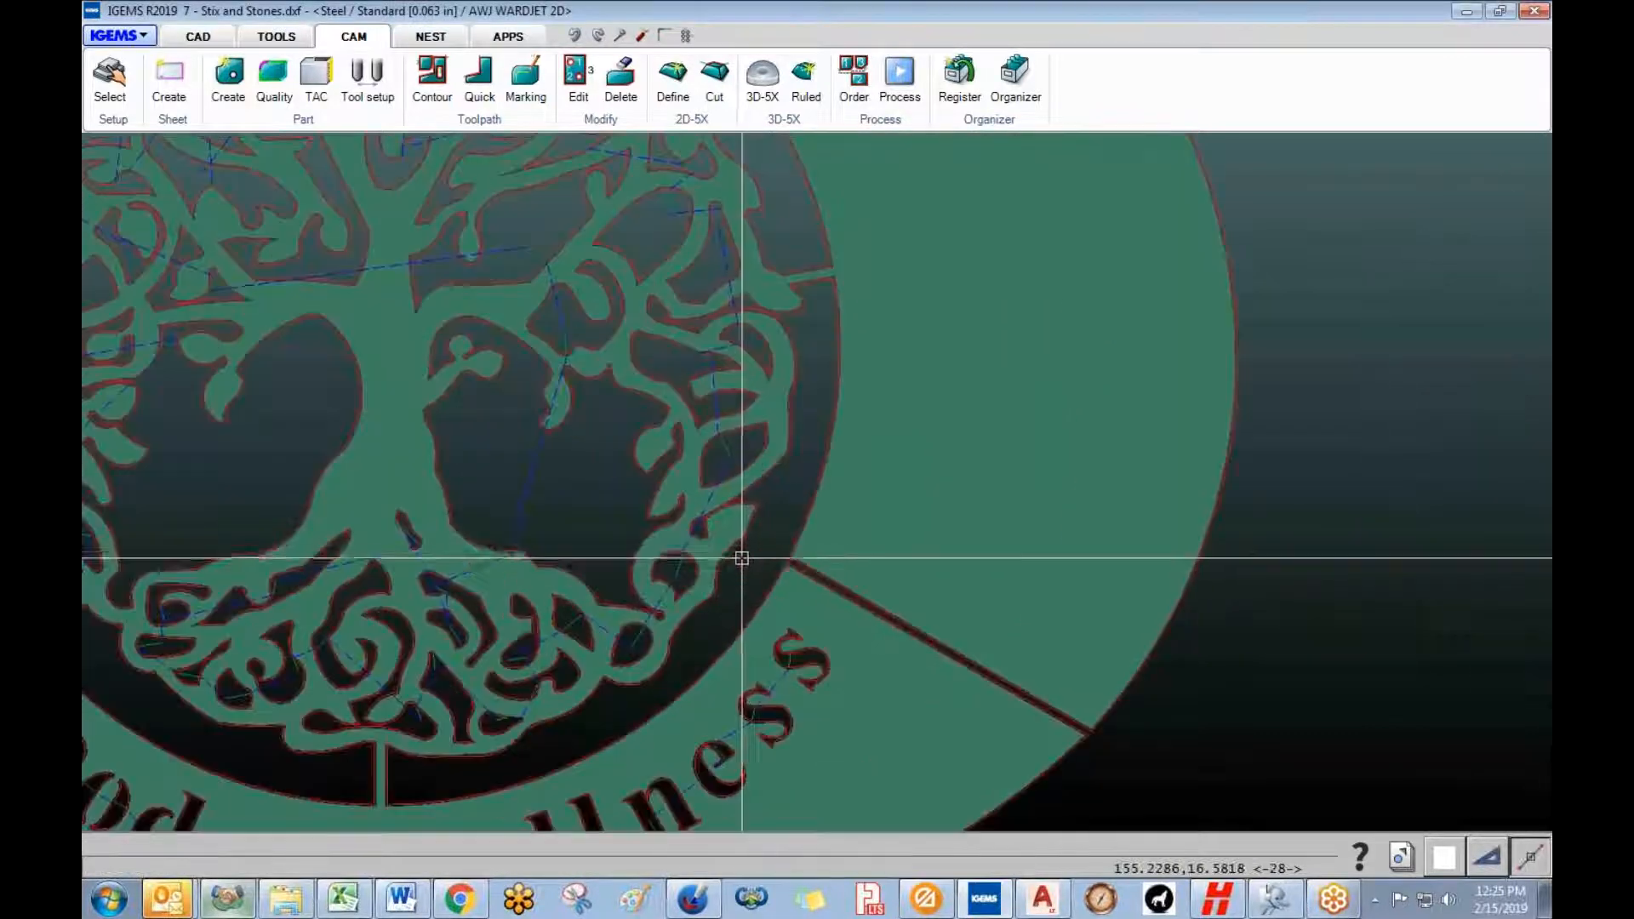
pyautogui.scroll(3, 710, 503)
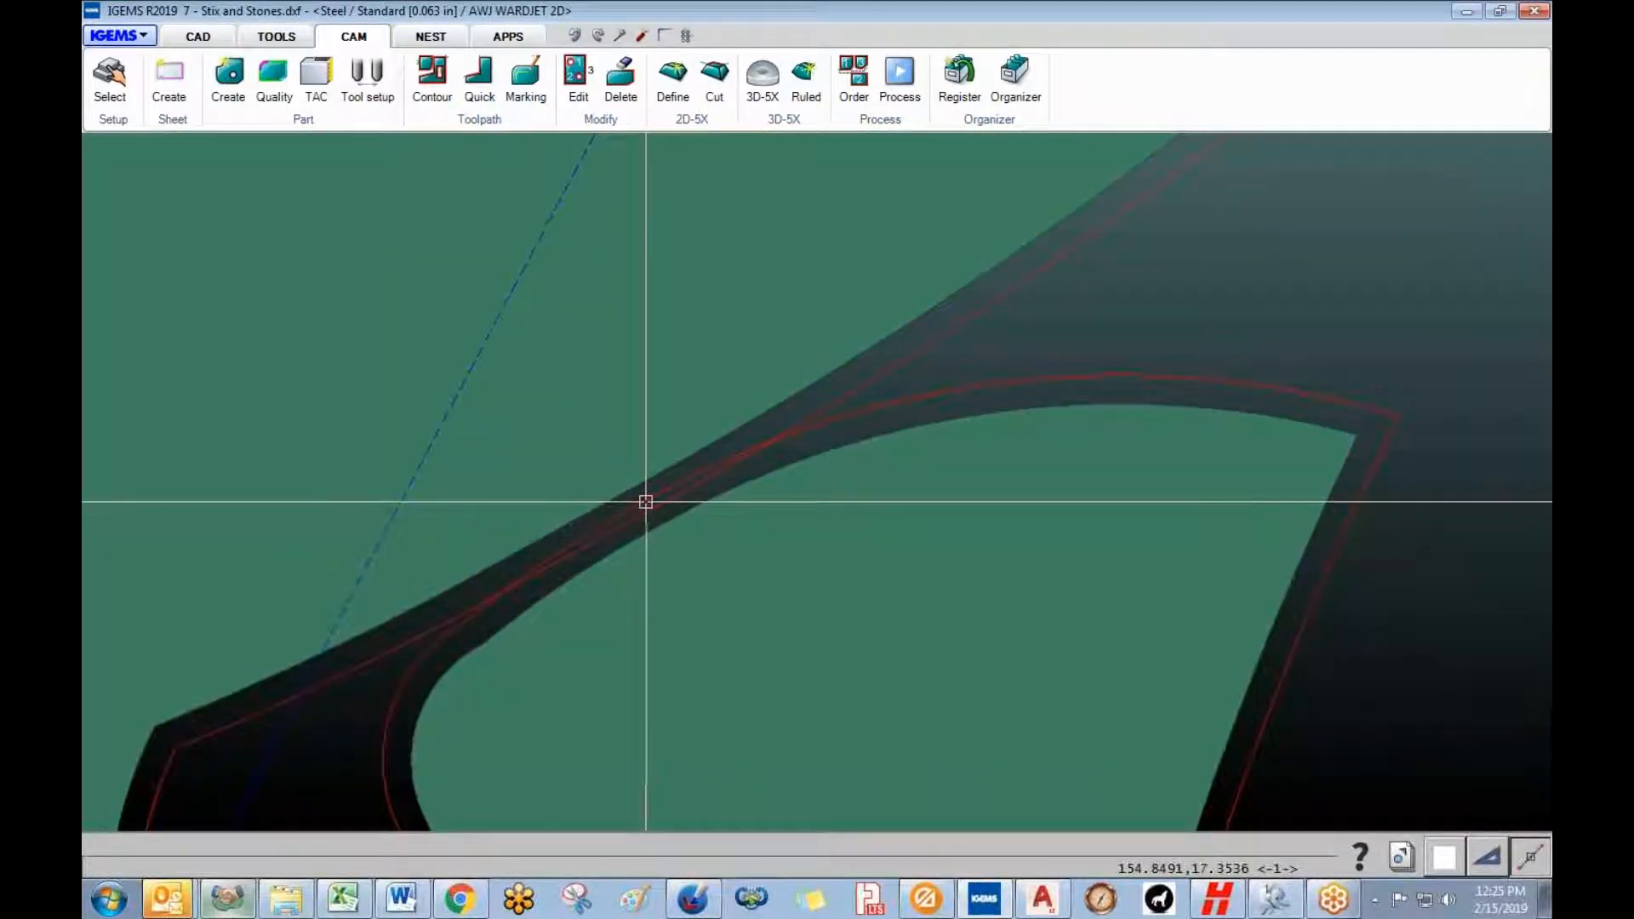
pyautogui.click(646, 508)
pyautogui.scroll(5, 646, 507)
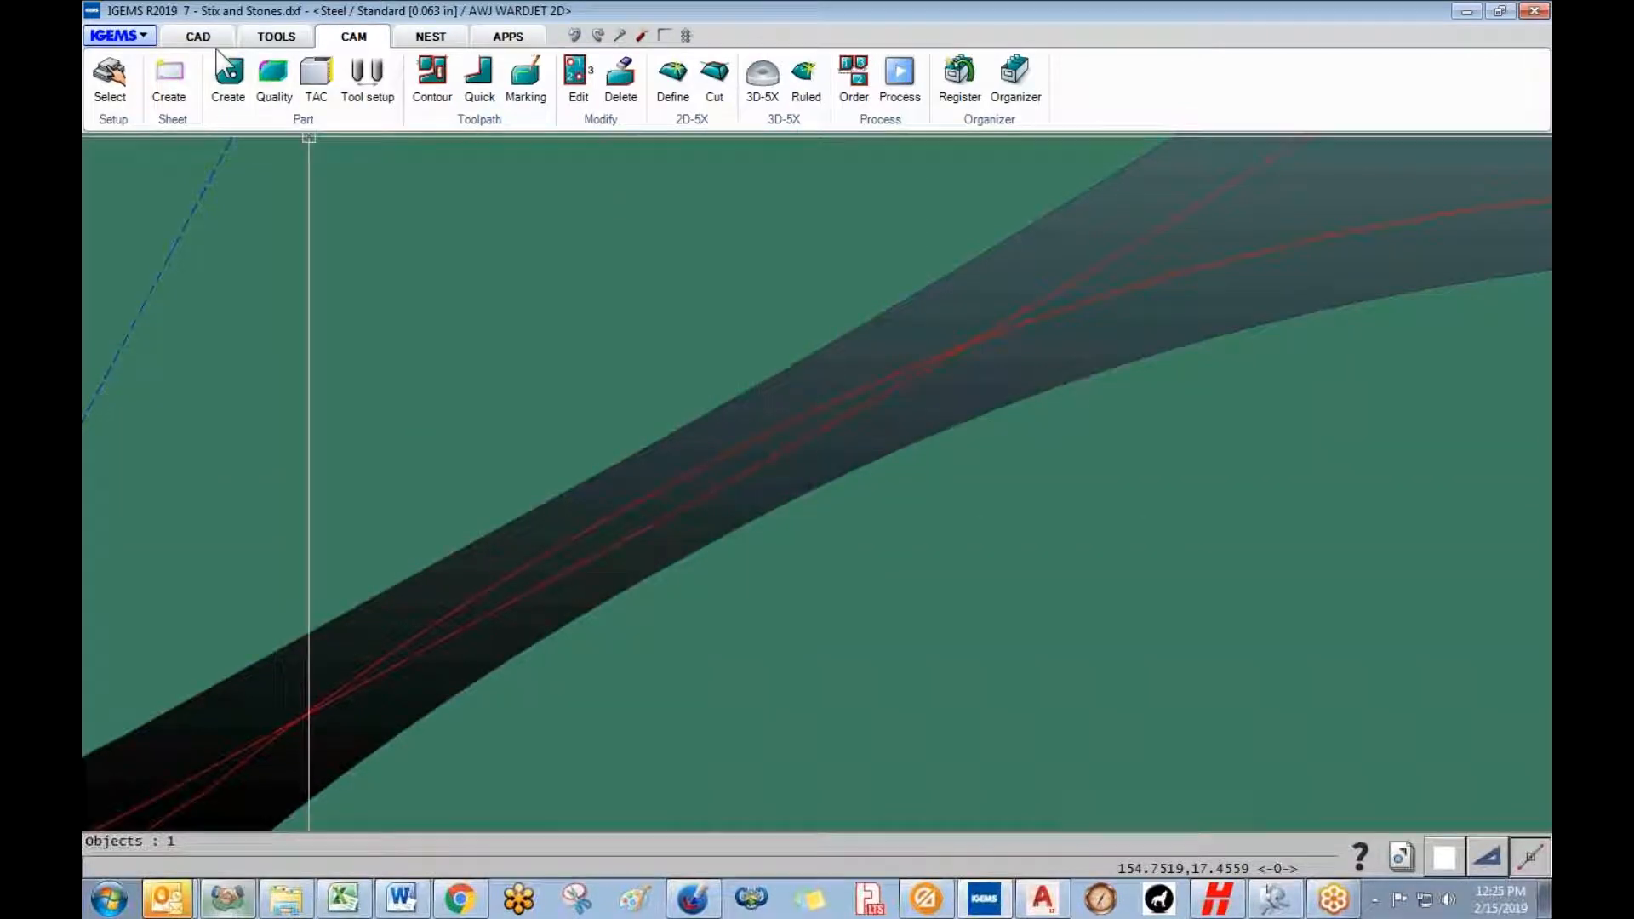
pyautogui.click(198, 36)
pyautogui.click(212, 75)
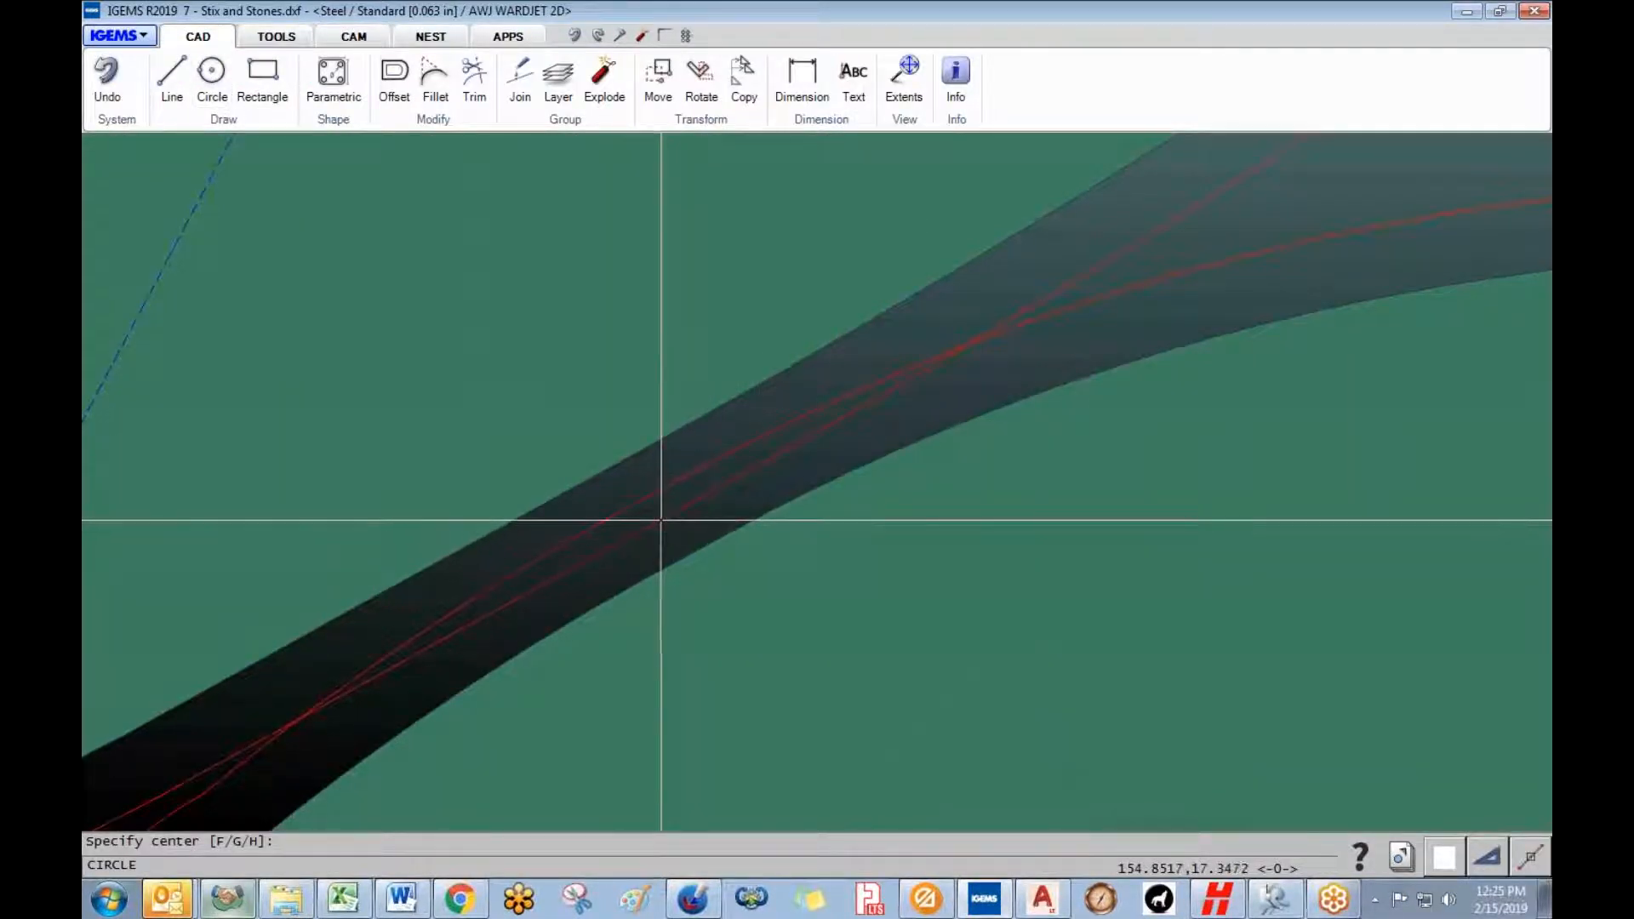
pyautogui.click(661, 520)
pyautogui.write('1')
pyautogui.press('Return')
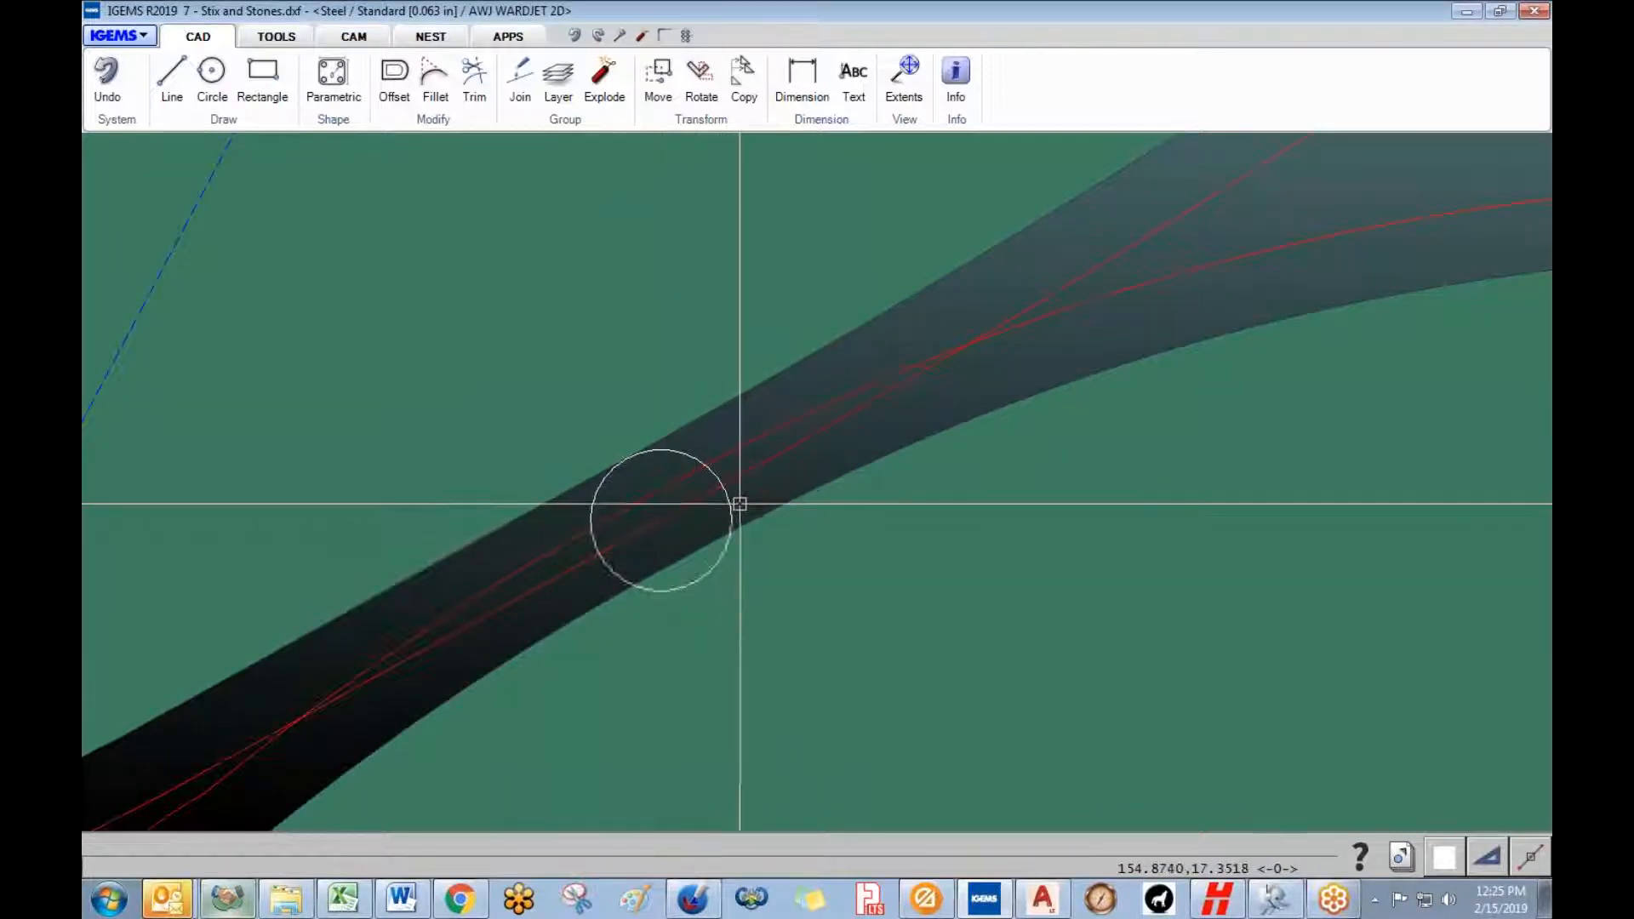
# - Compare the circle's size with the channel width and the toolpath lines running through it
pyautogui.scroll(-2, 626, 593)
pyautogui.scroll(-3, 627, 591)
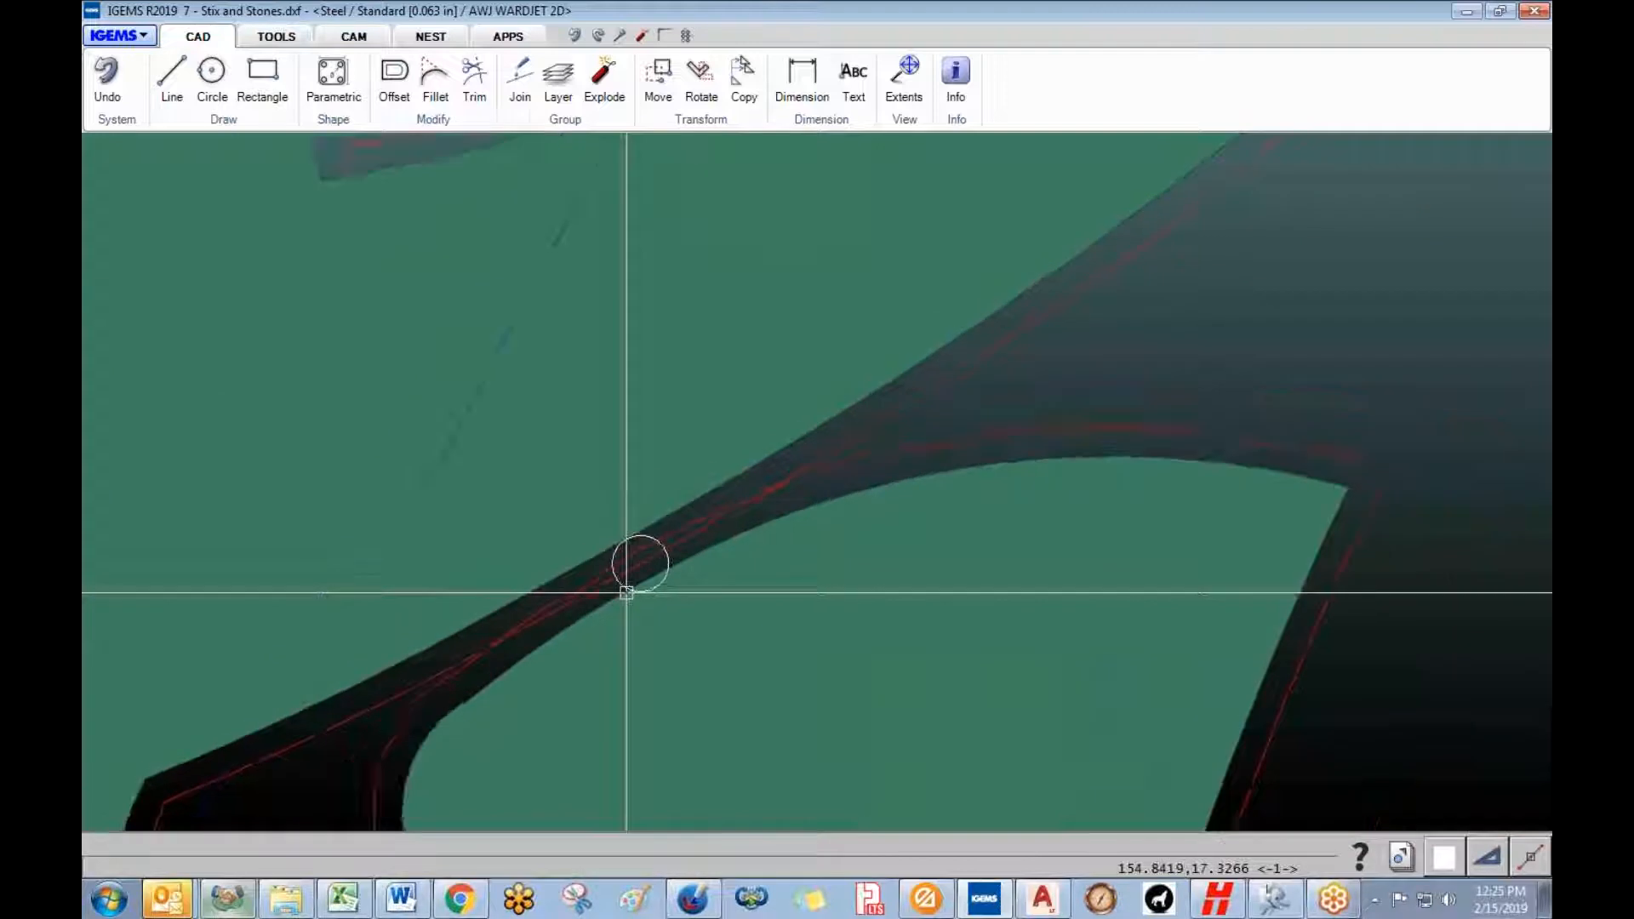
pyautogui.scroll(3, 650, 571)
pyautogui.scroll(4, 647, 572)
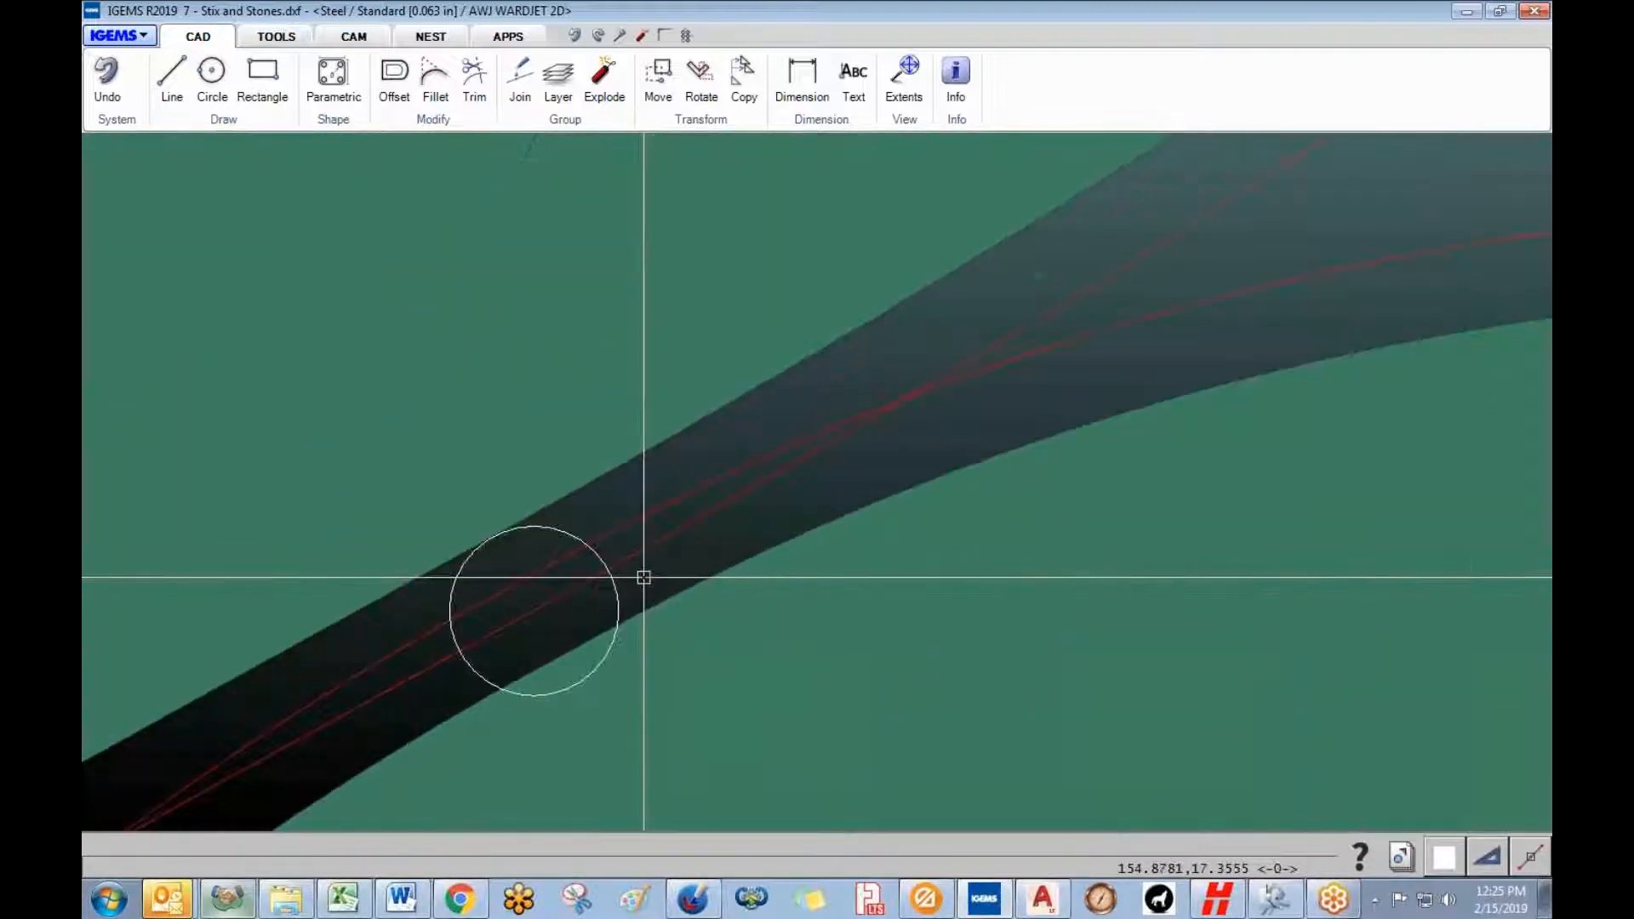
# - Delete the small test circle from the narrow channel near the tree's lower-right edge
pyautogui.click(599, 598)
pyautogui.press('Delete')
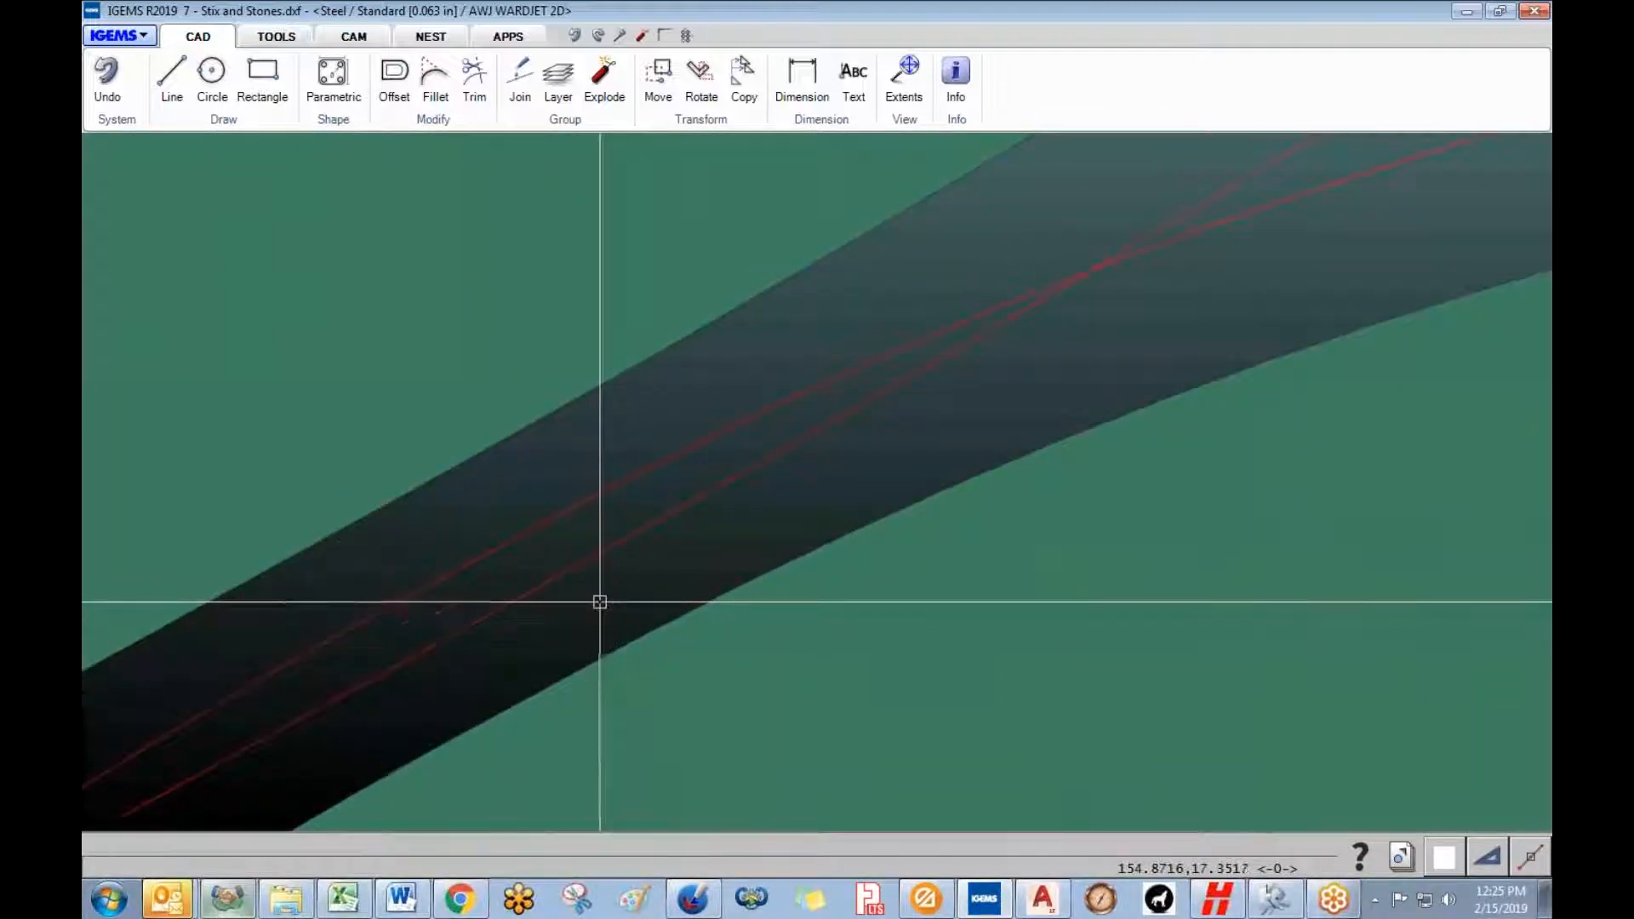
pyautogui.scroll(-5, 600, 603)
pyautogui.scroll(-4, 602, 615)
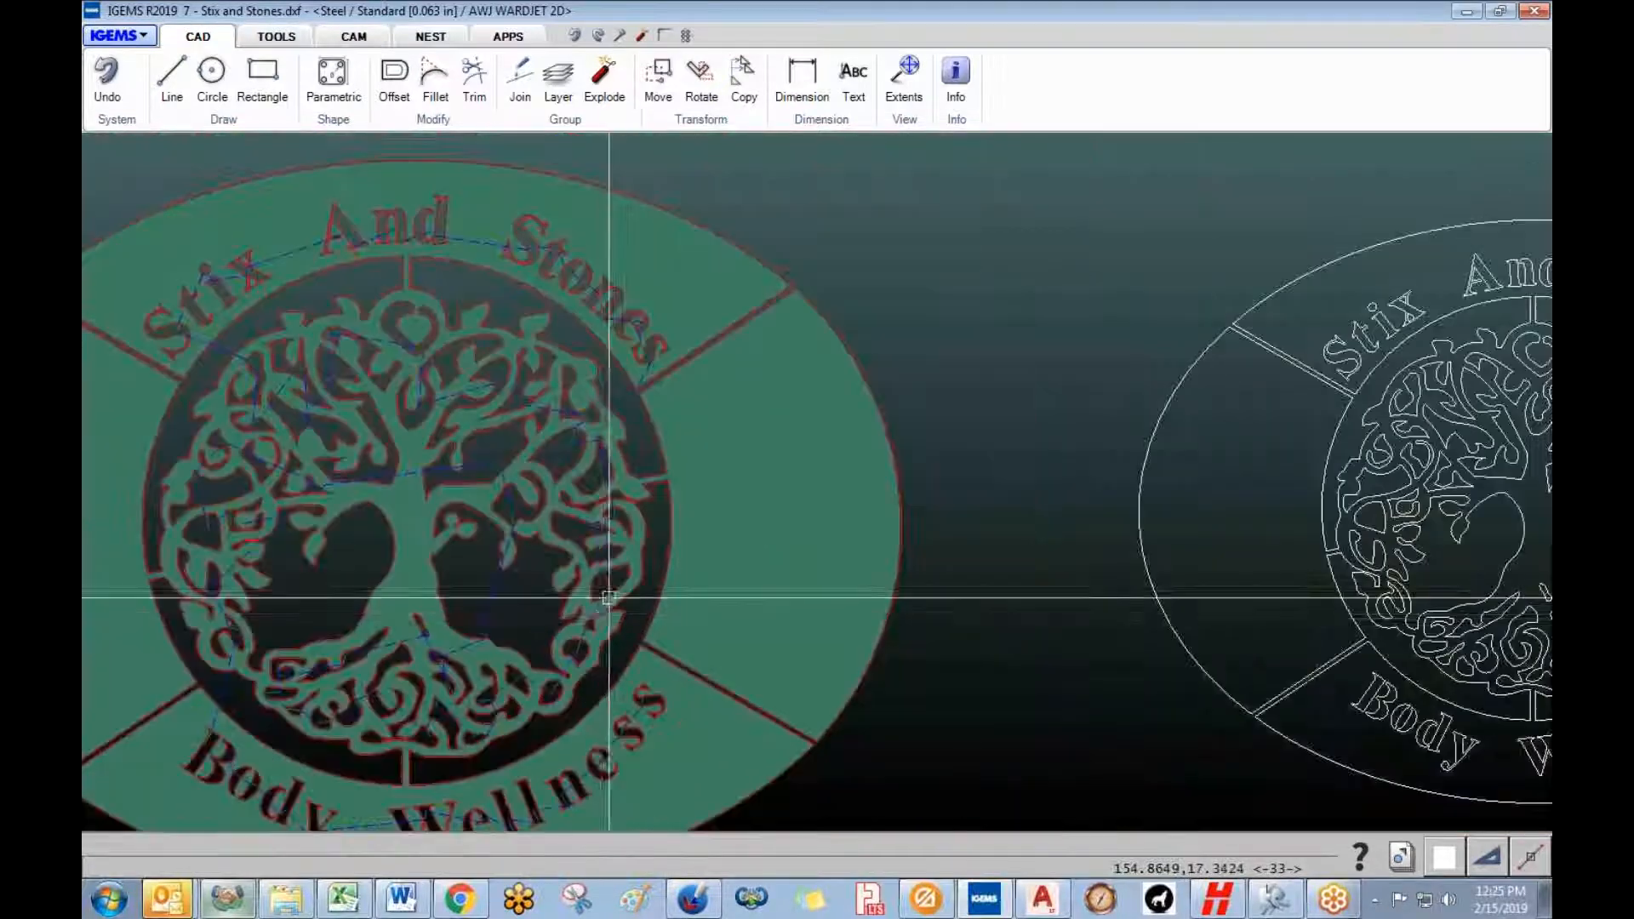
pyautogui.scroll(-2, 674, 493)
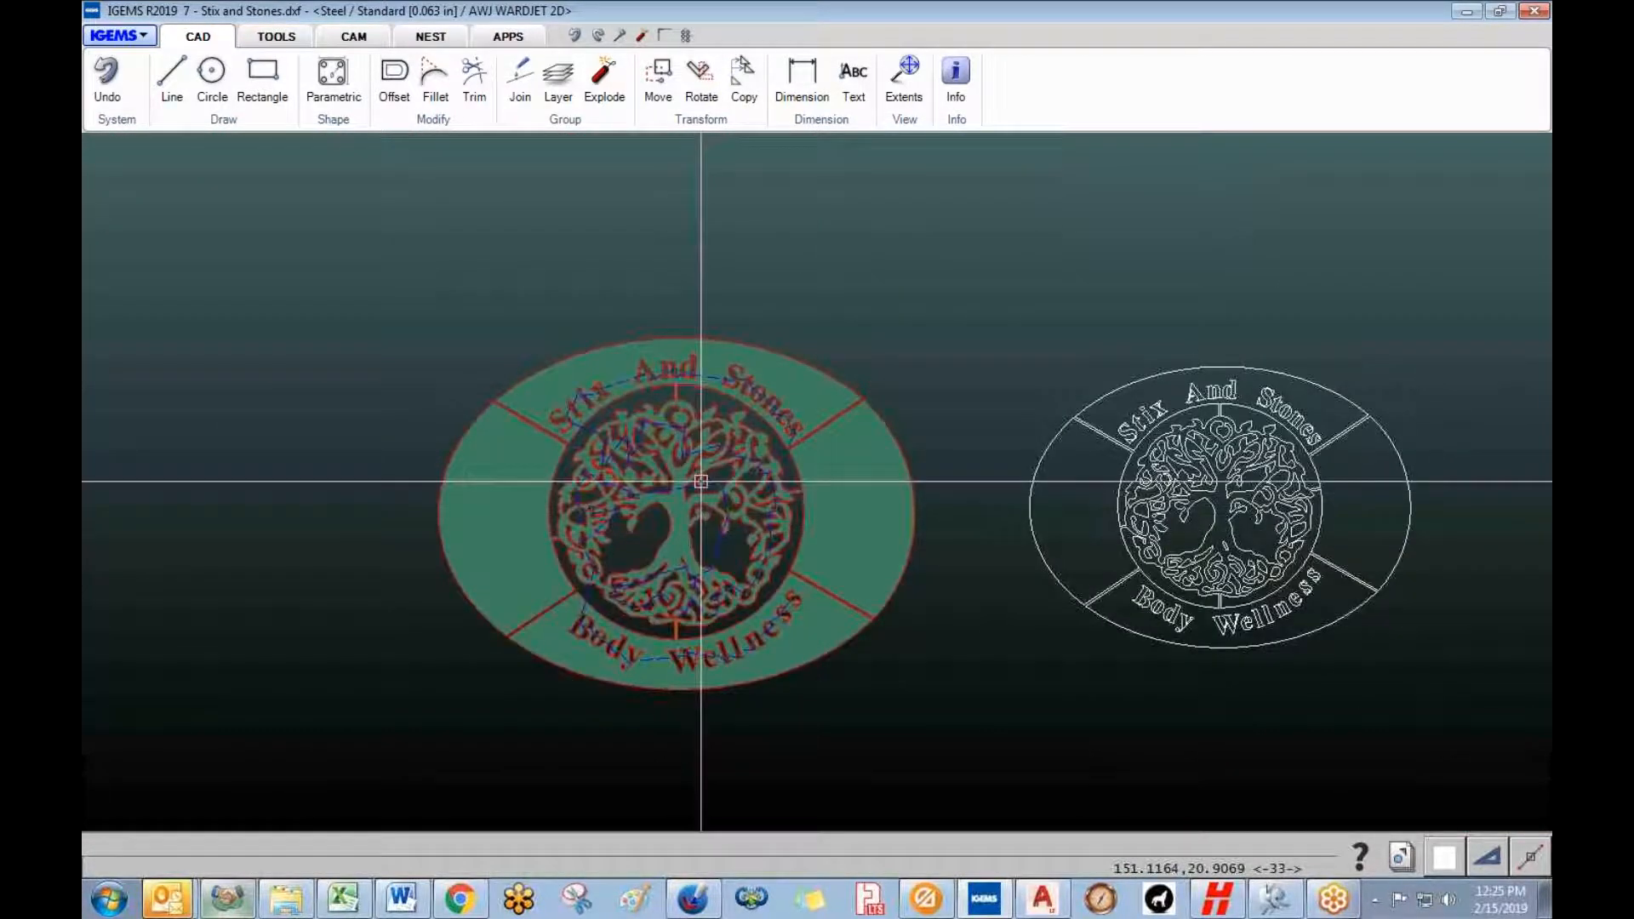
# - Undo the larger sign's part and set the cutting parameters to 10-30 55K
pyautogui.click(353, 36)
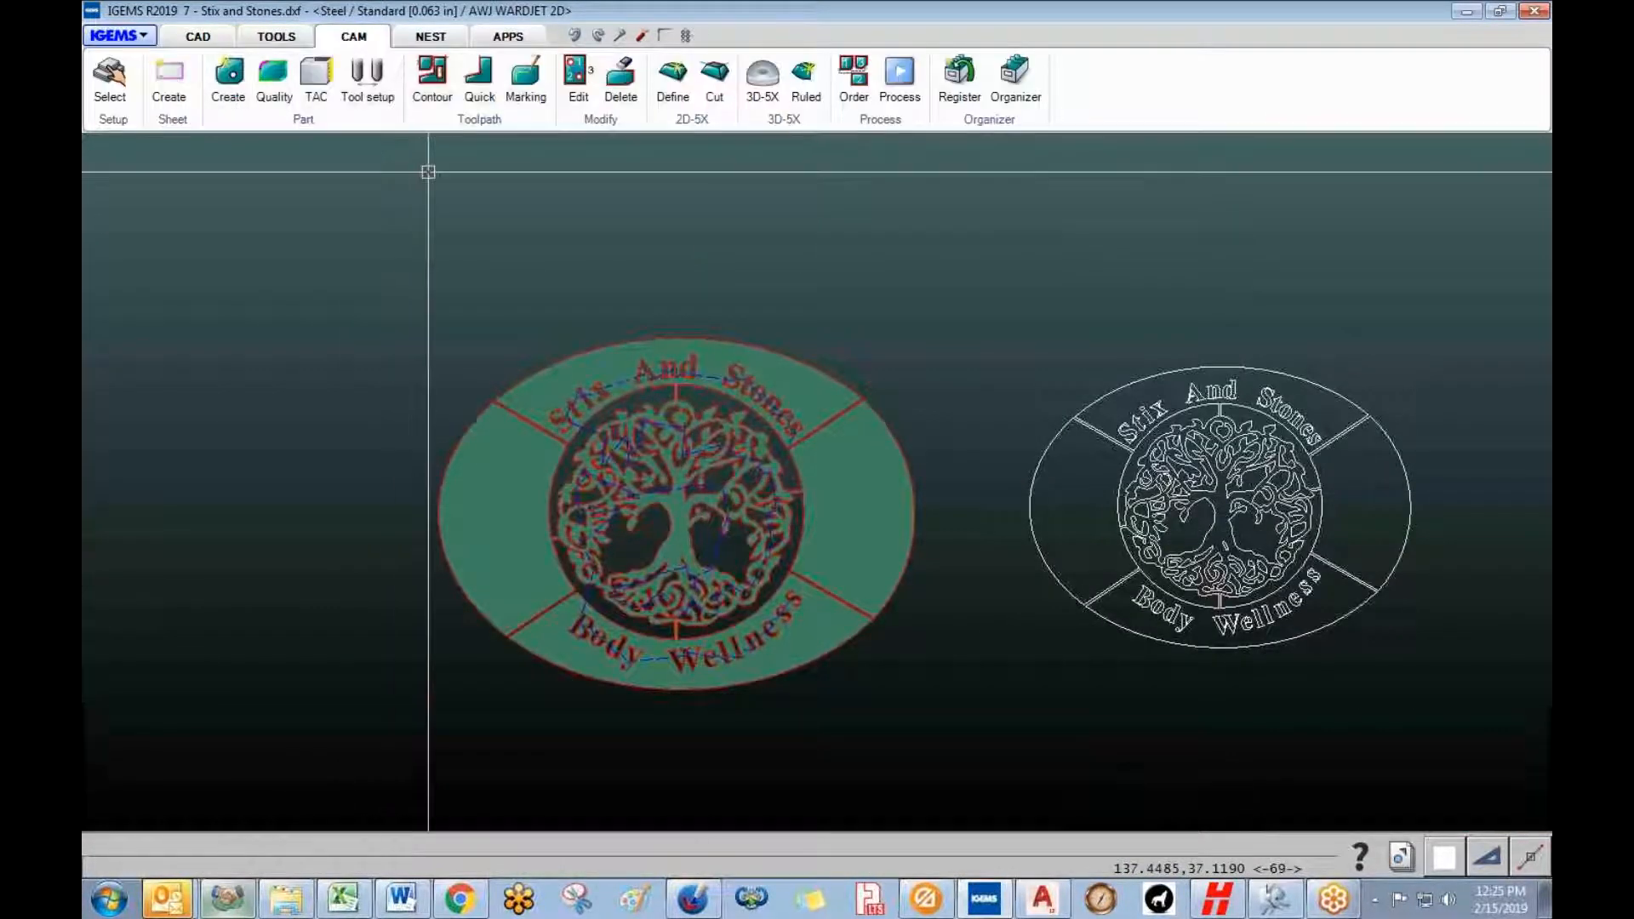
pyautogui.click(575, 36)
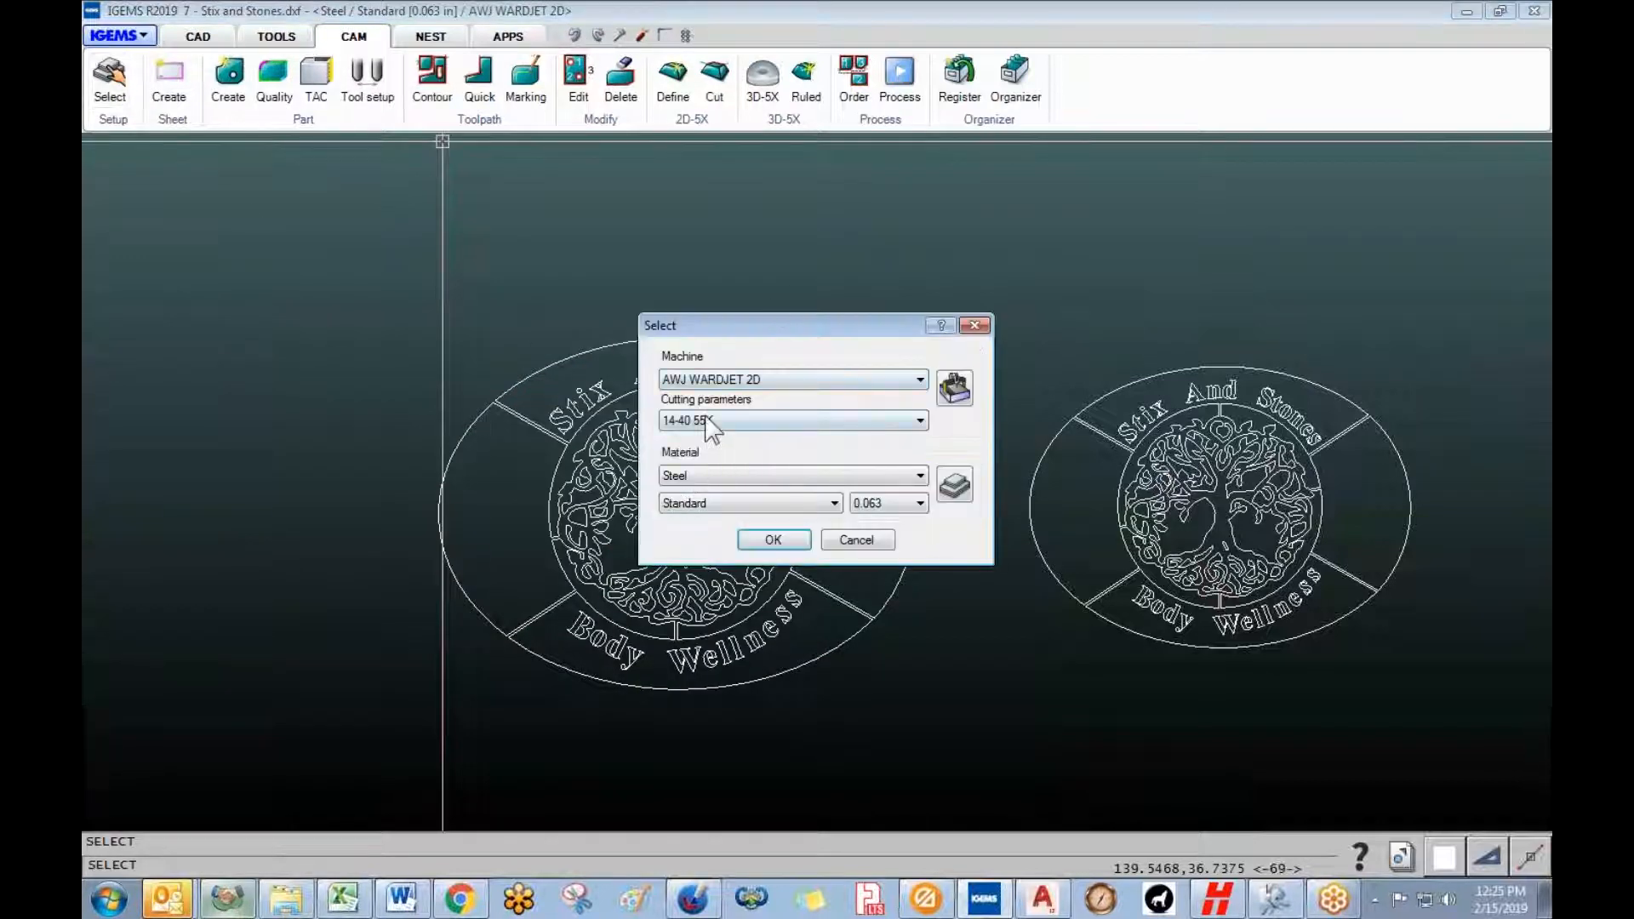
pyautogui.click(711, 420)
pyautogui.click(703, 451)
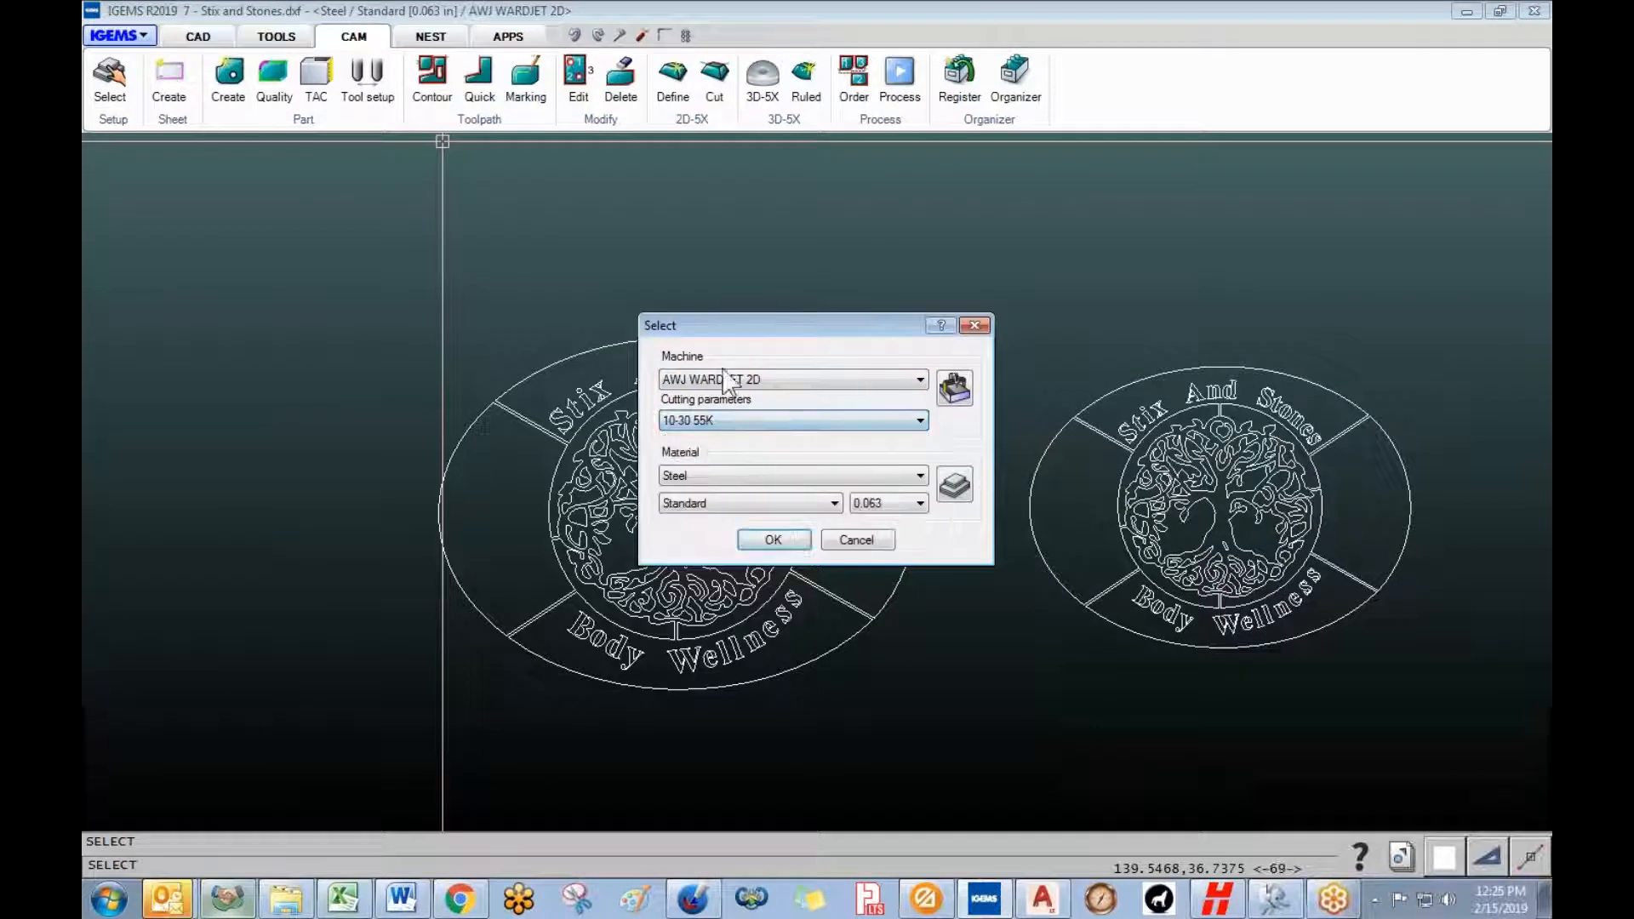
pyautogui.click(778, 543)
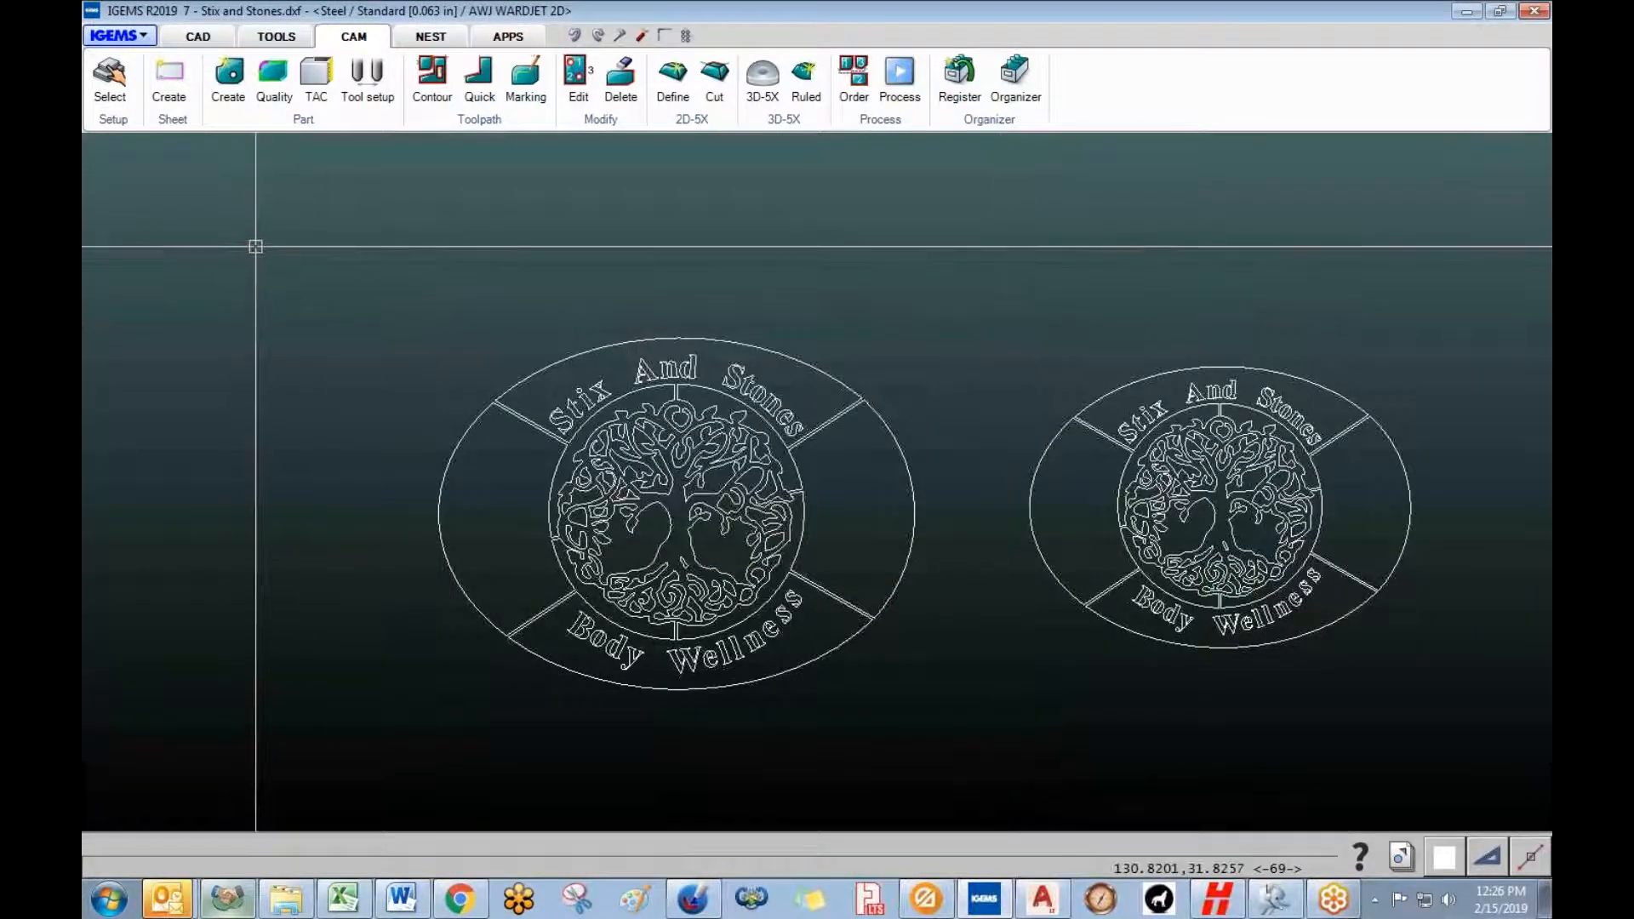
# - Set the max tool diameter to 0.03 in in the AWJ WARDJET 2D machine's geometry settings and save the machine
pyautogui.click(109, 85)
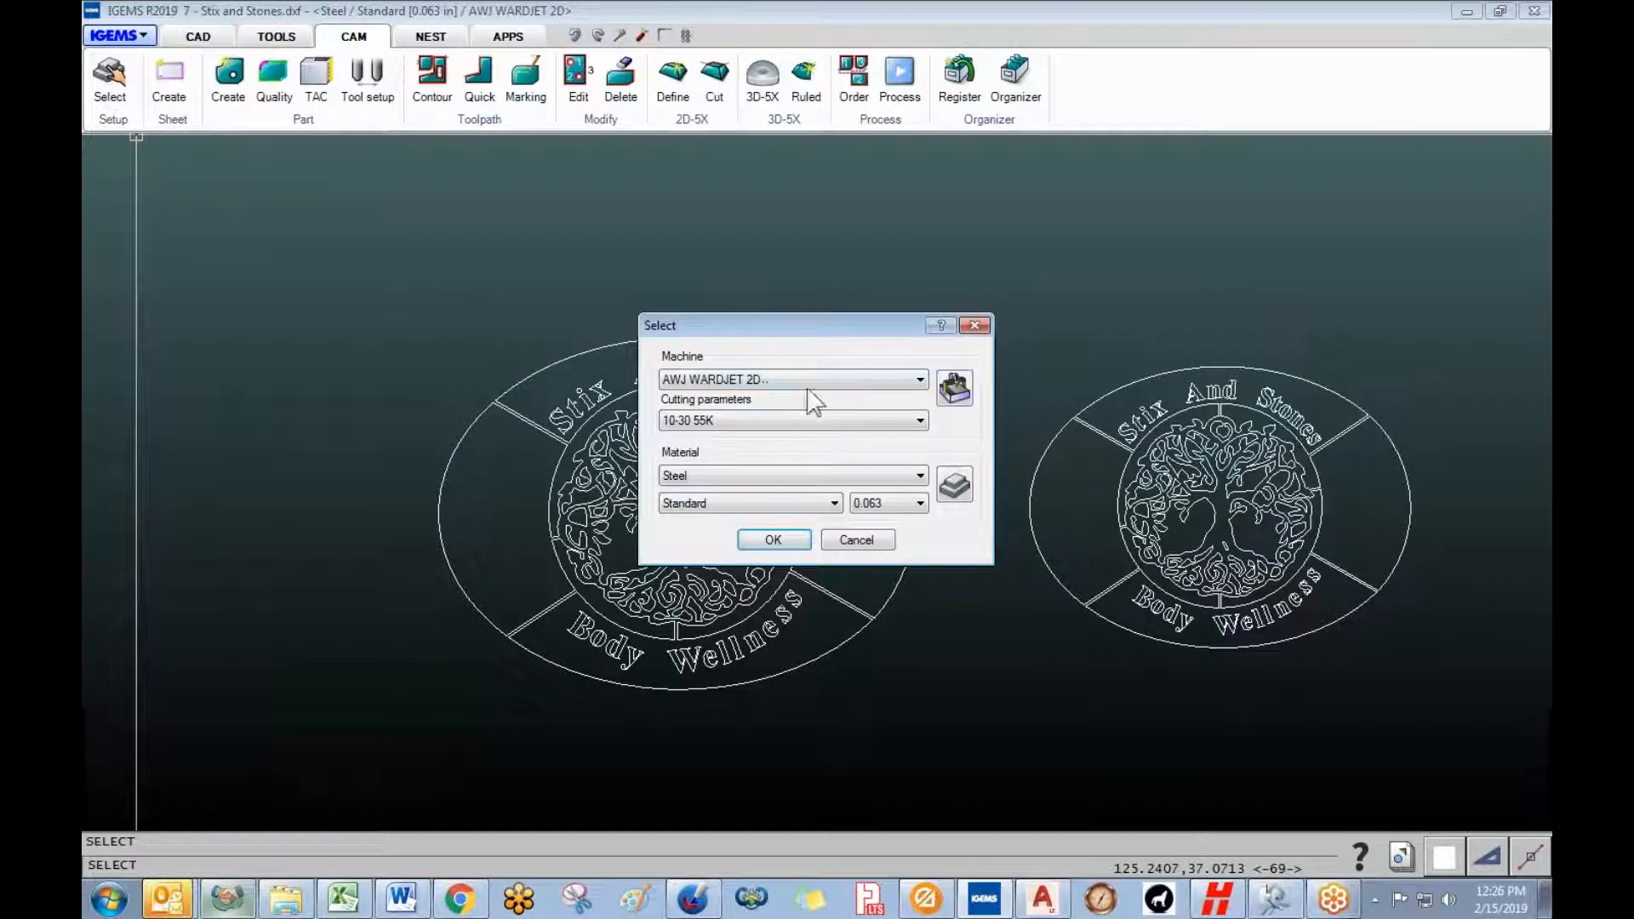
pyautogui.click(951, 393)
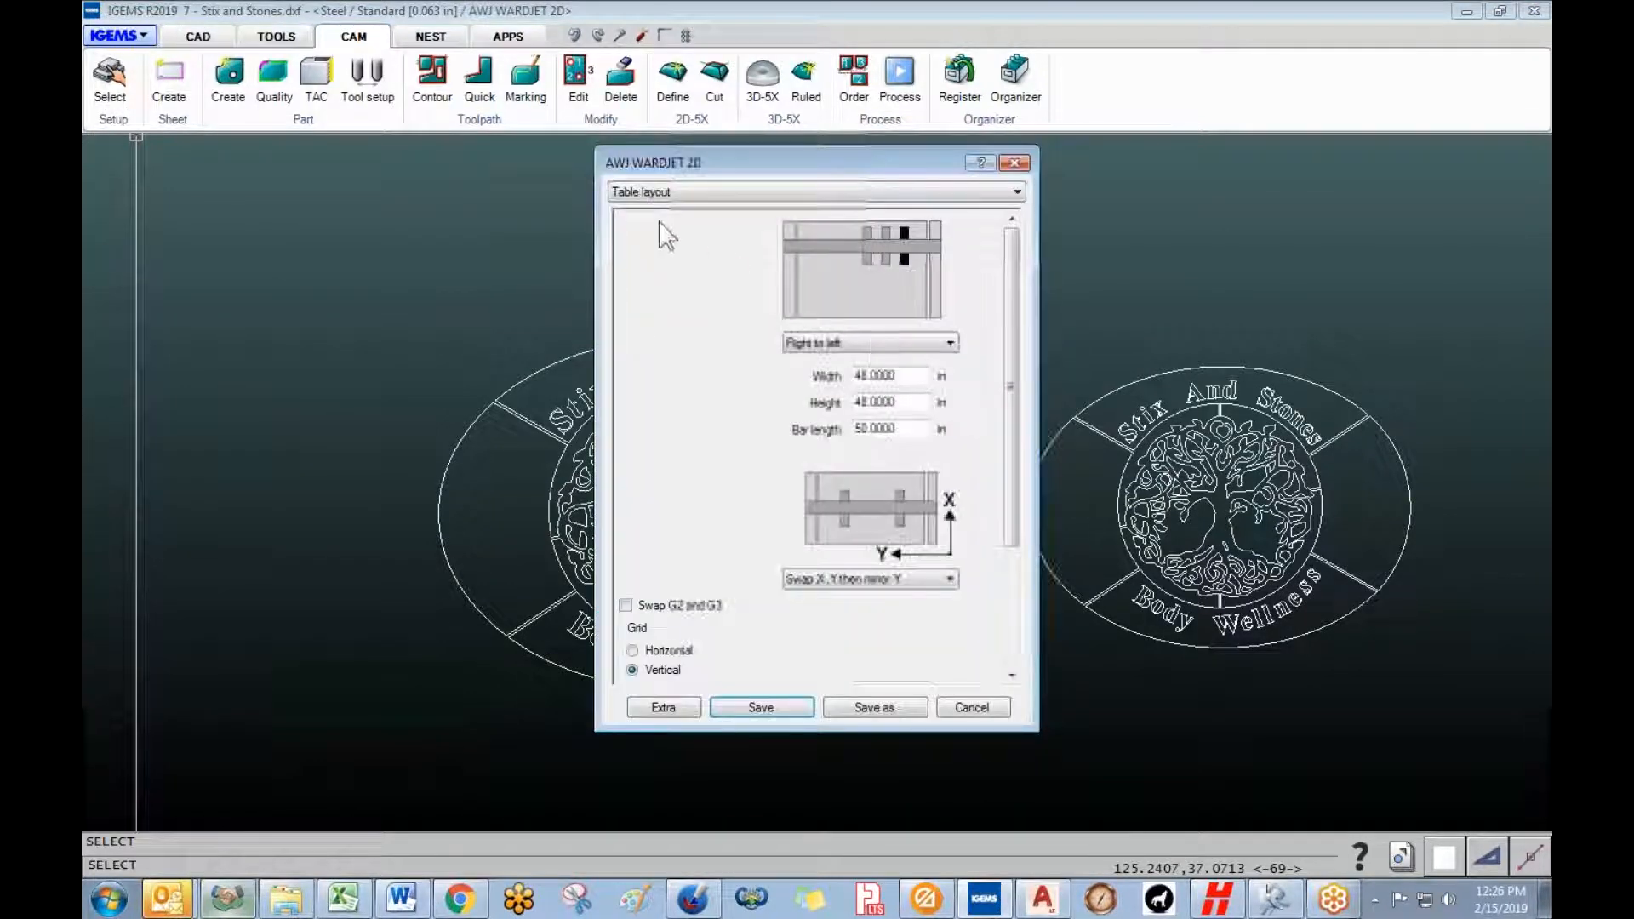
pyautogui.click(648, 194)
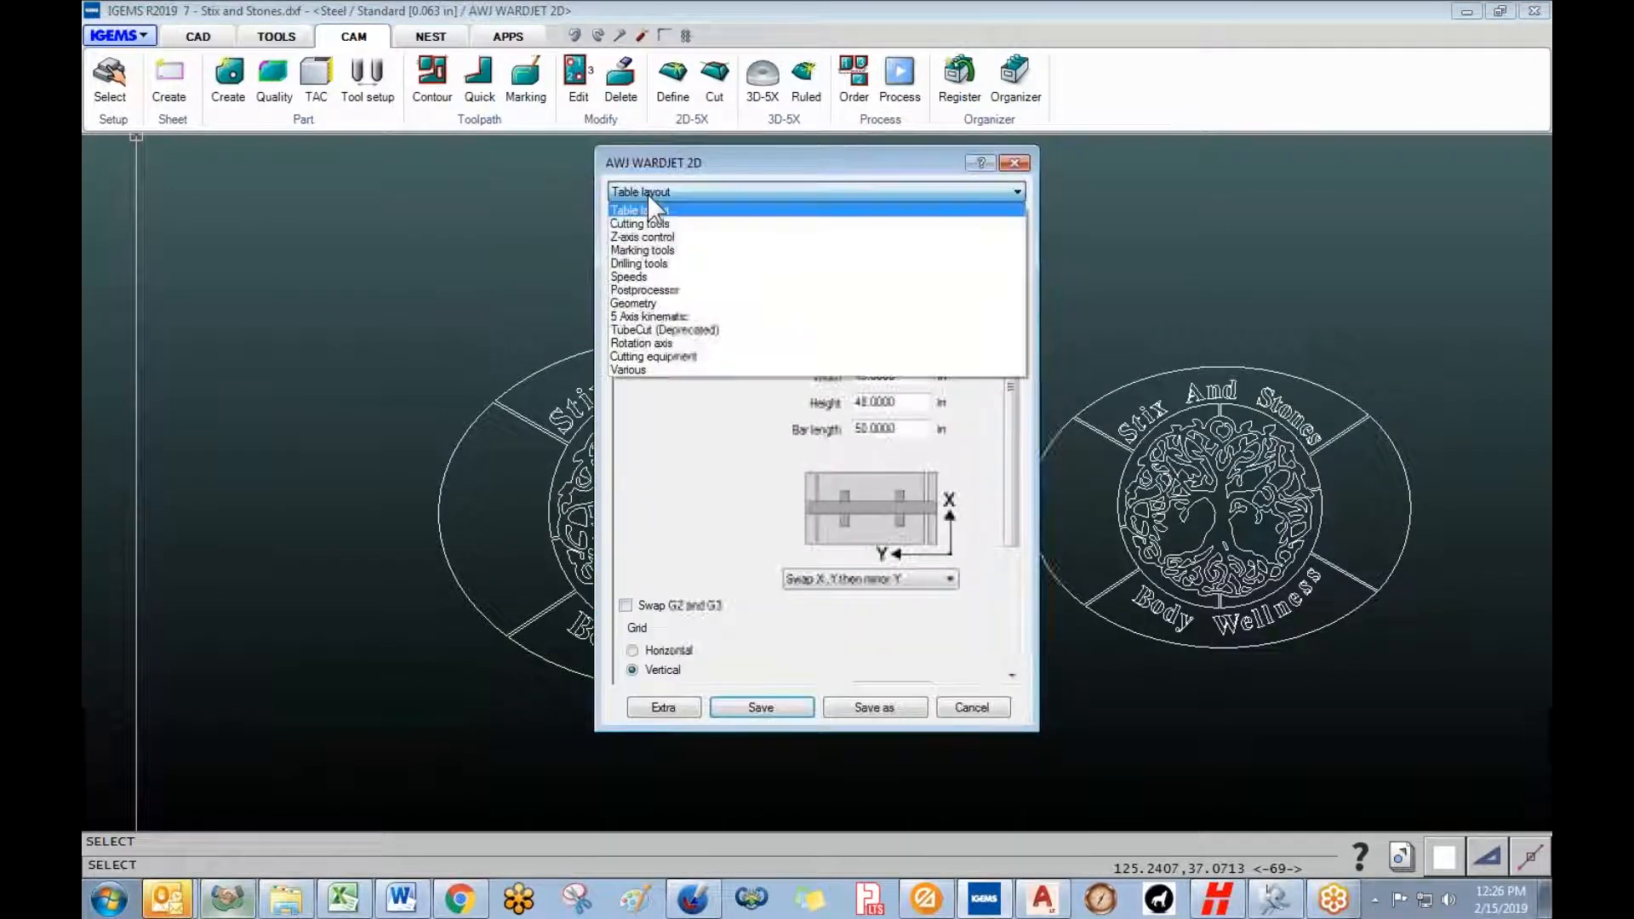
pyautogui.click(649, 303)
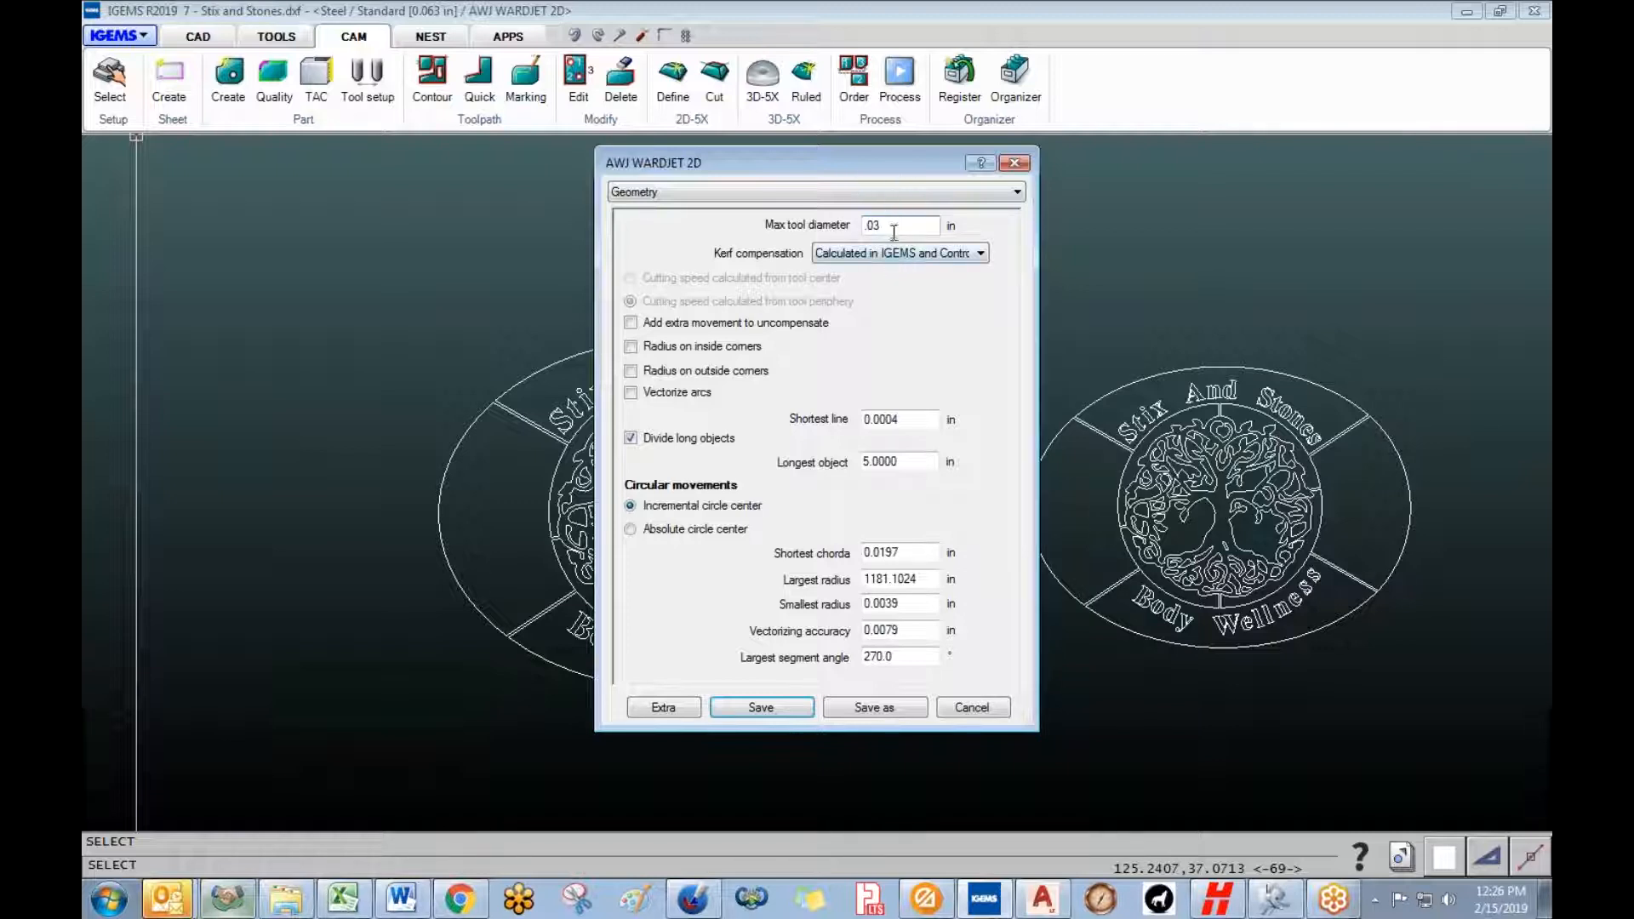
pyautogui.click(782, 706)
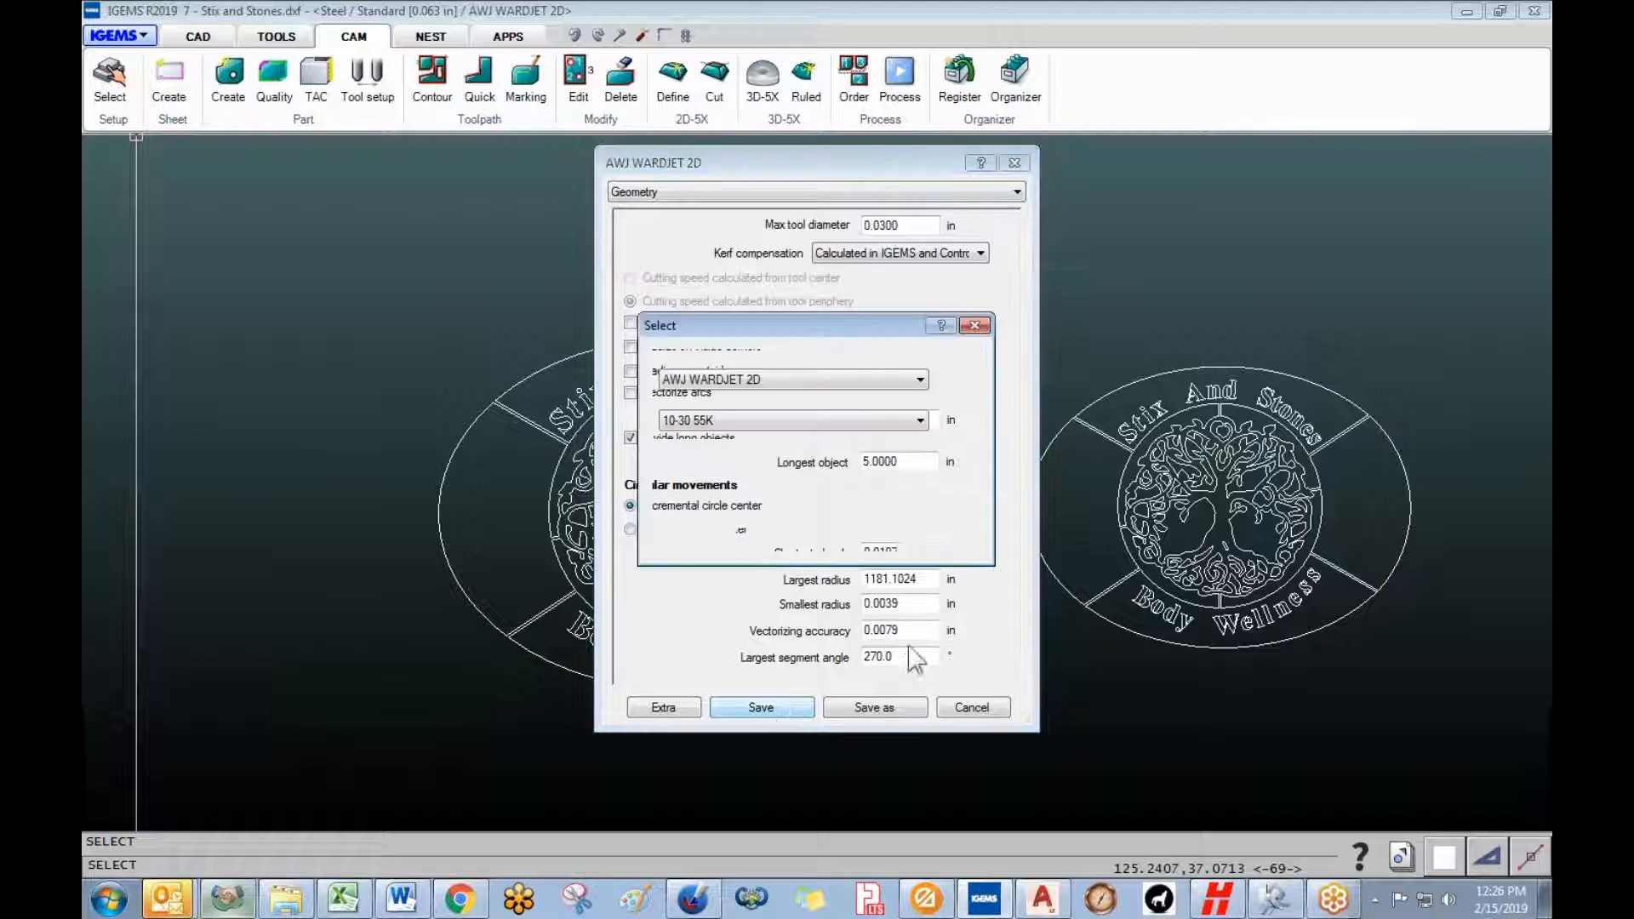
pyautogui.click(780, 538)
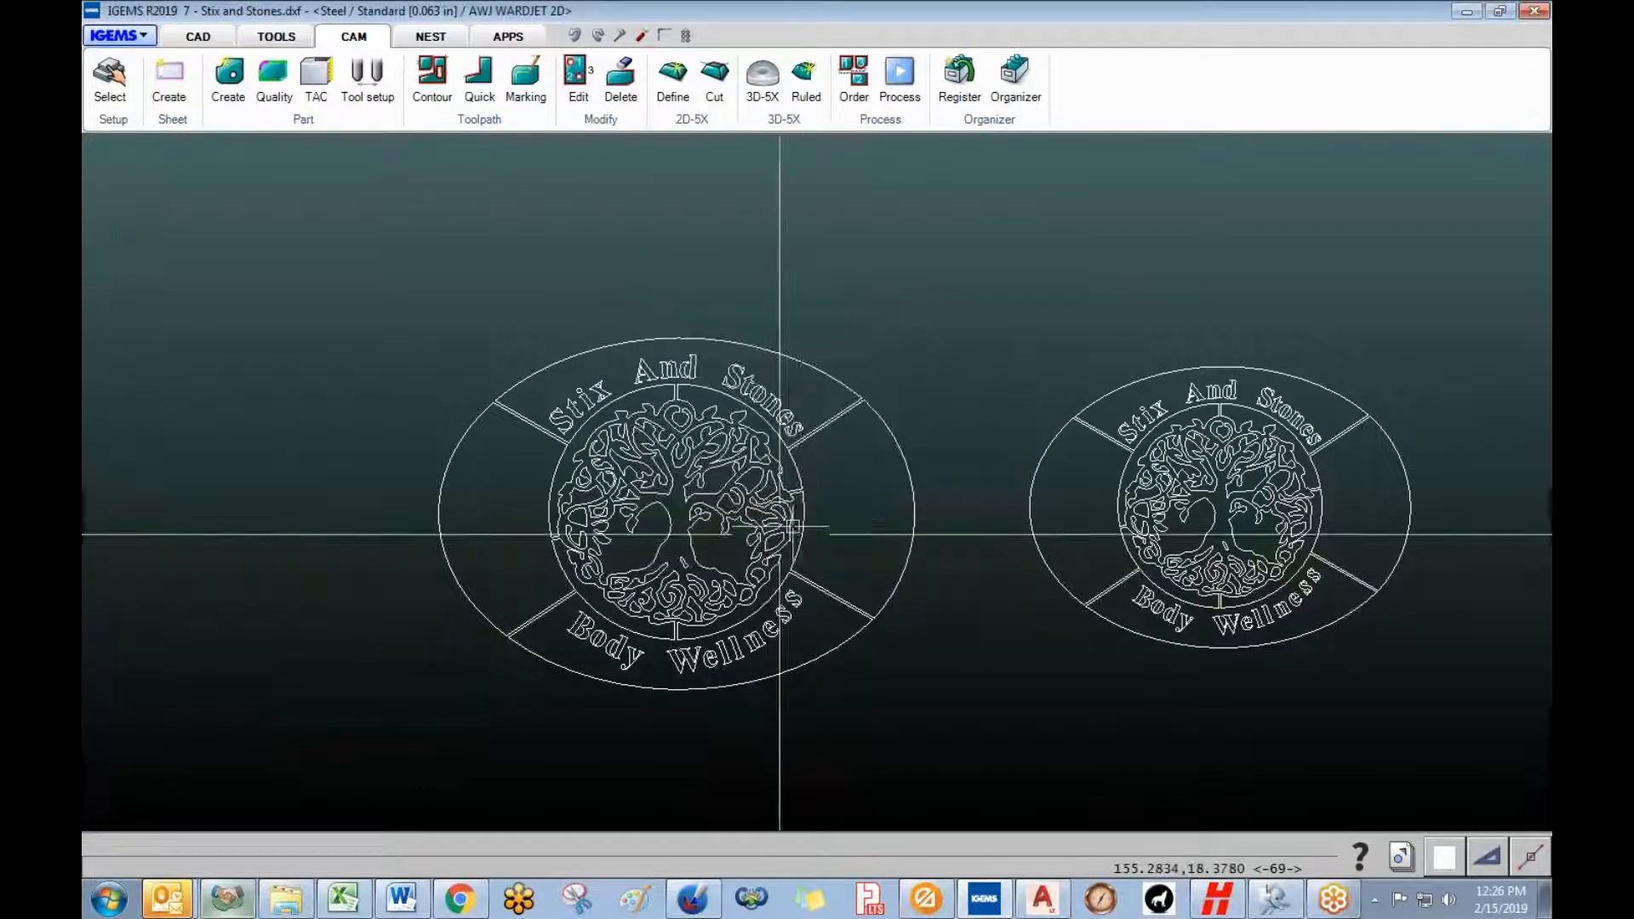
# - Recreate the larger sign's part with toolpaths, using 0.03 in geometry optimization, curvefit and Medium quality
pyautogui.click(228, 85)
pyautogui.moveTo(365, 266); pyautogui.dragTo(881, 630)
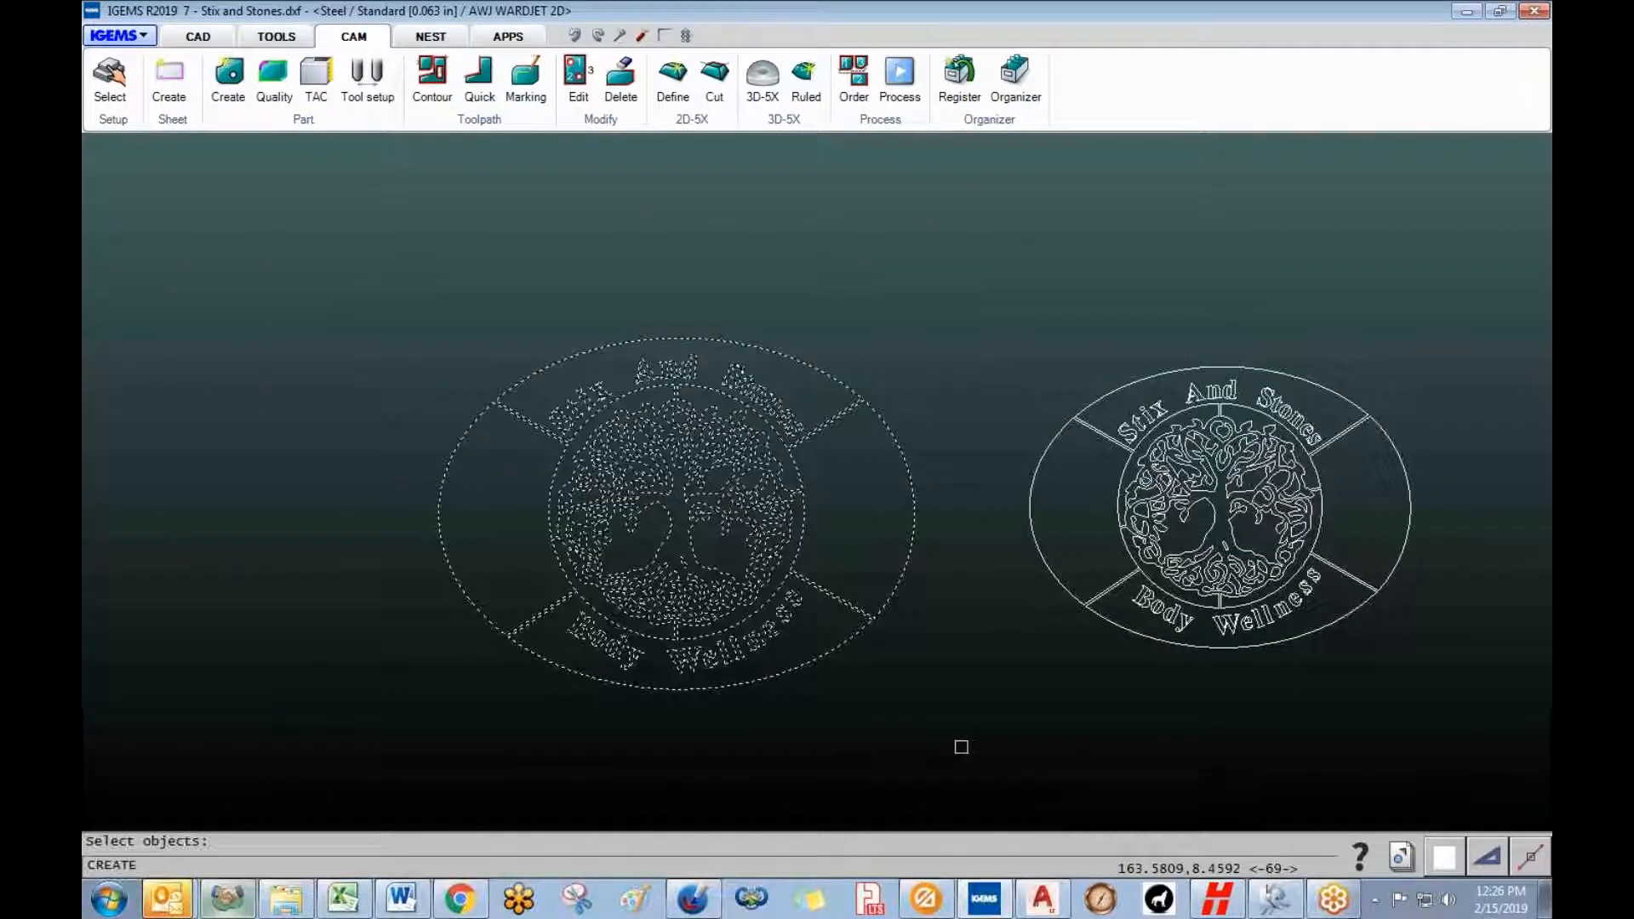
pyautogui.rightClick(957, 746)
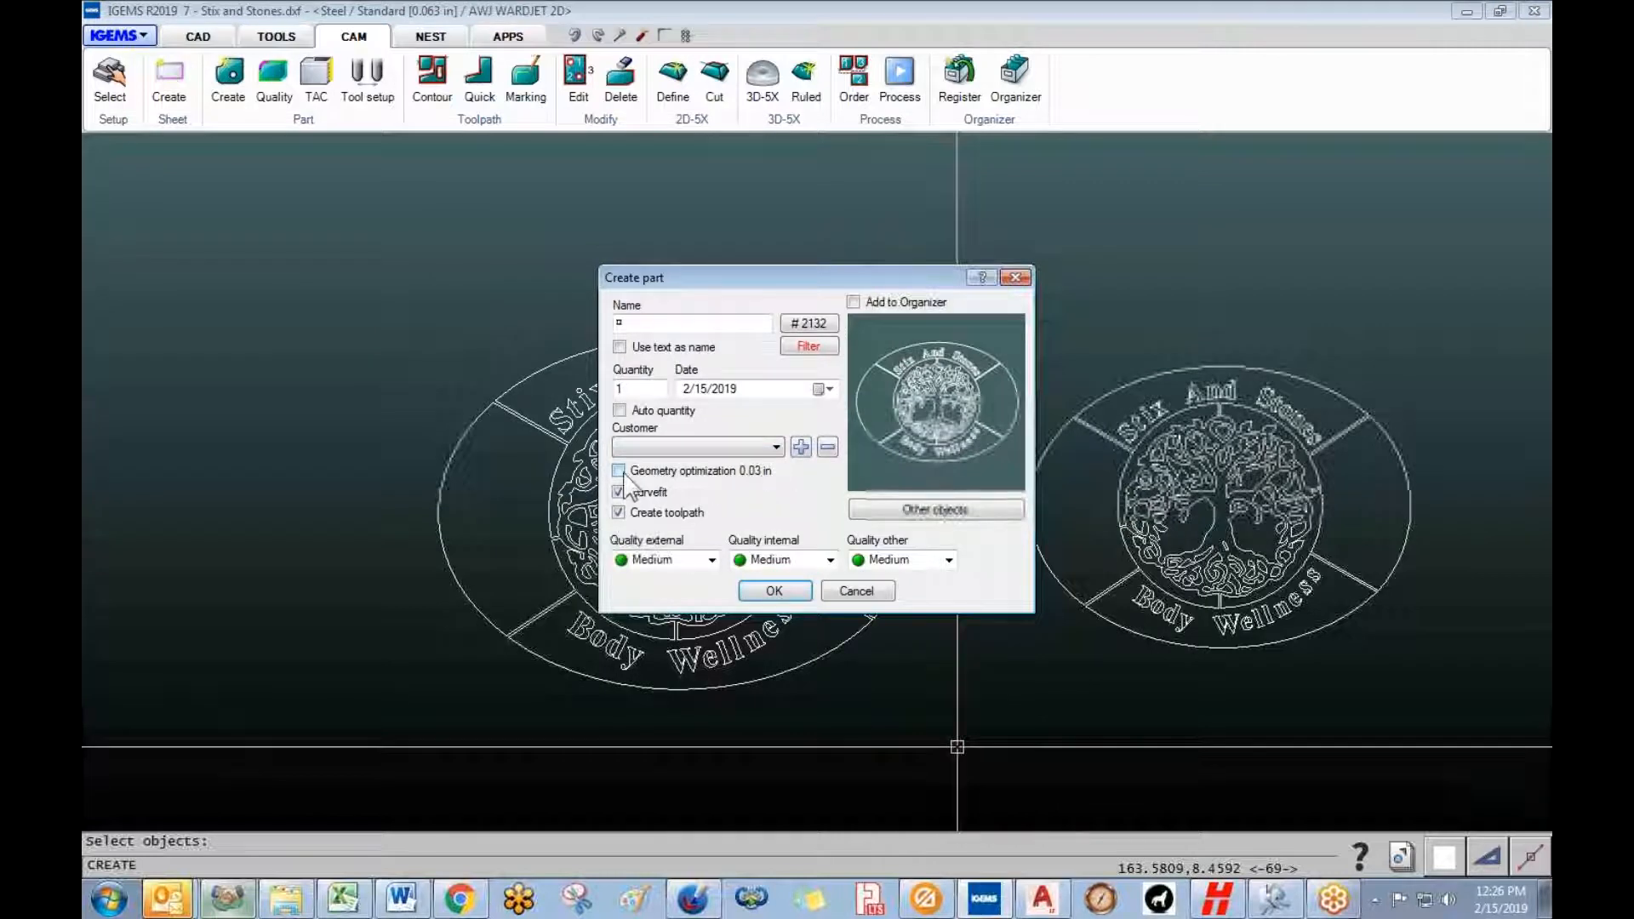
pyautogui.click(779, 592)
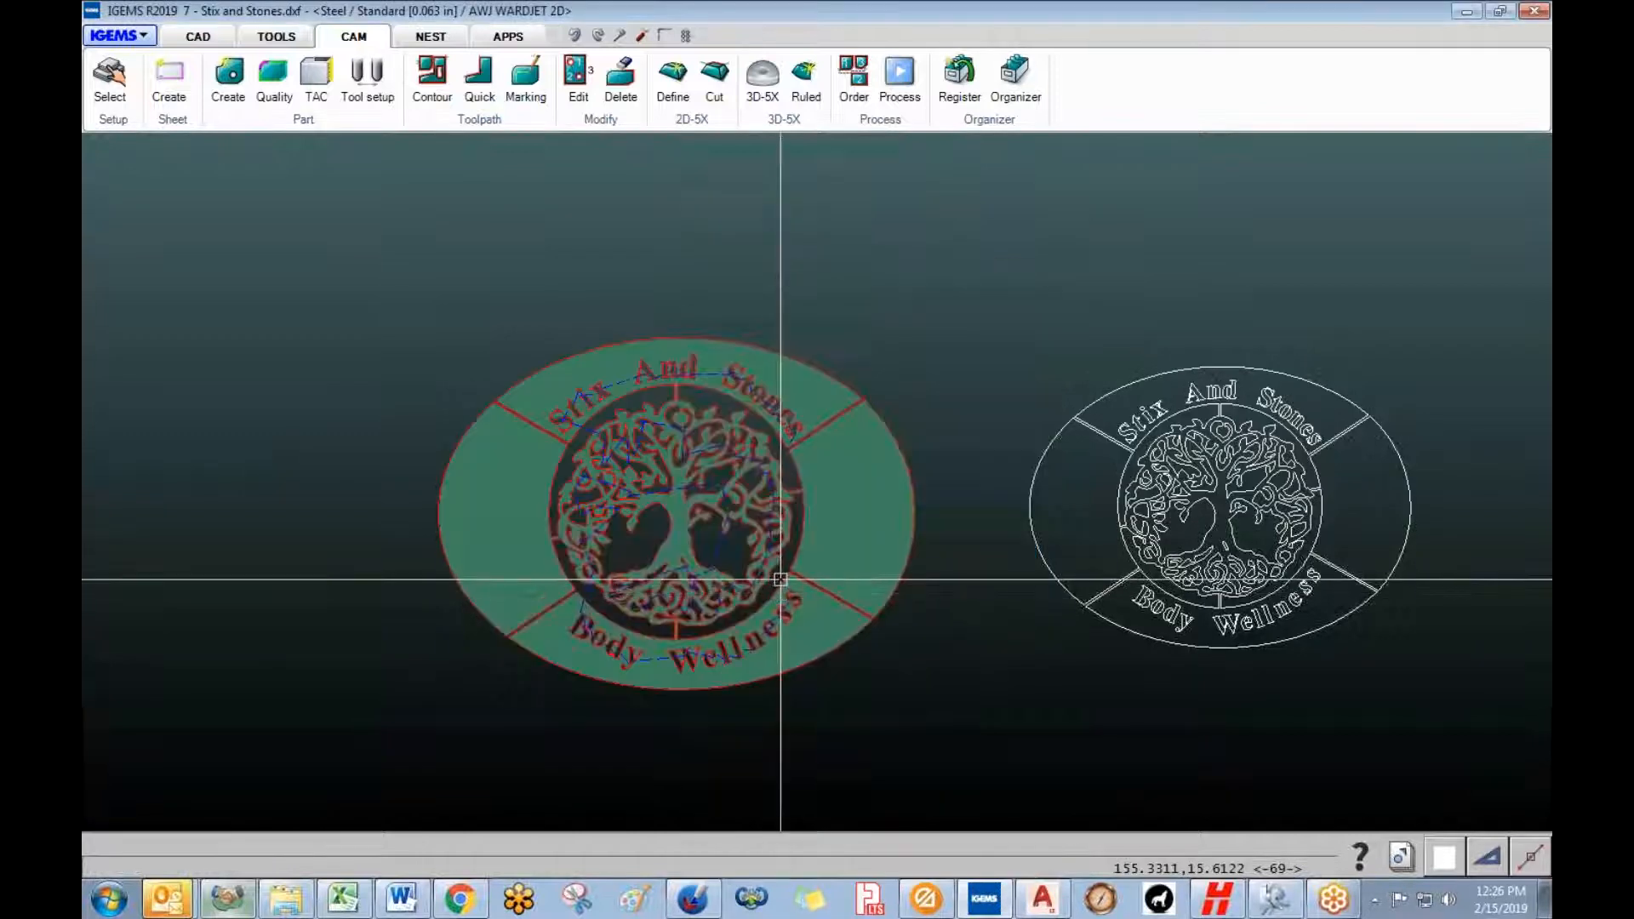
pyautogui.scroll(6, 760, 537)
pyautogui.scroll(-5, 758, 524)
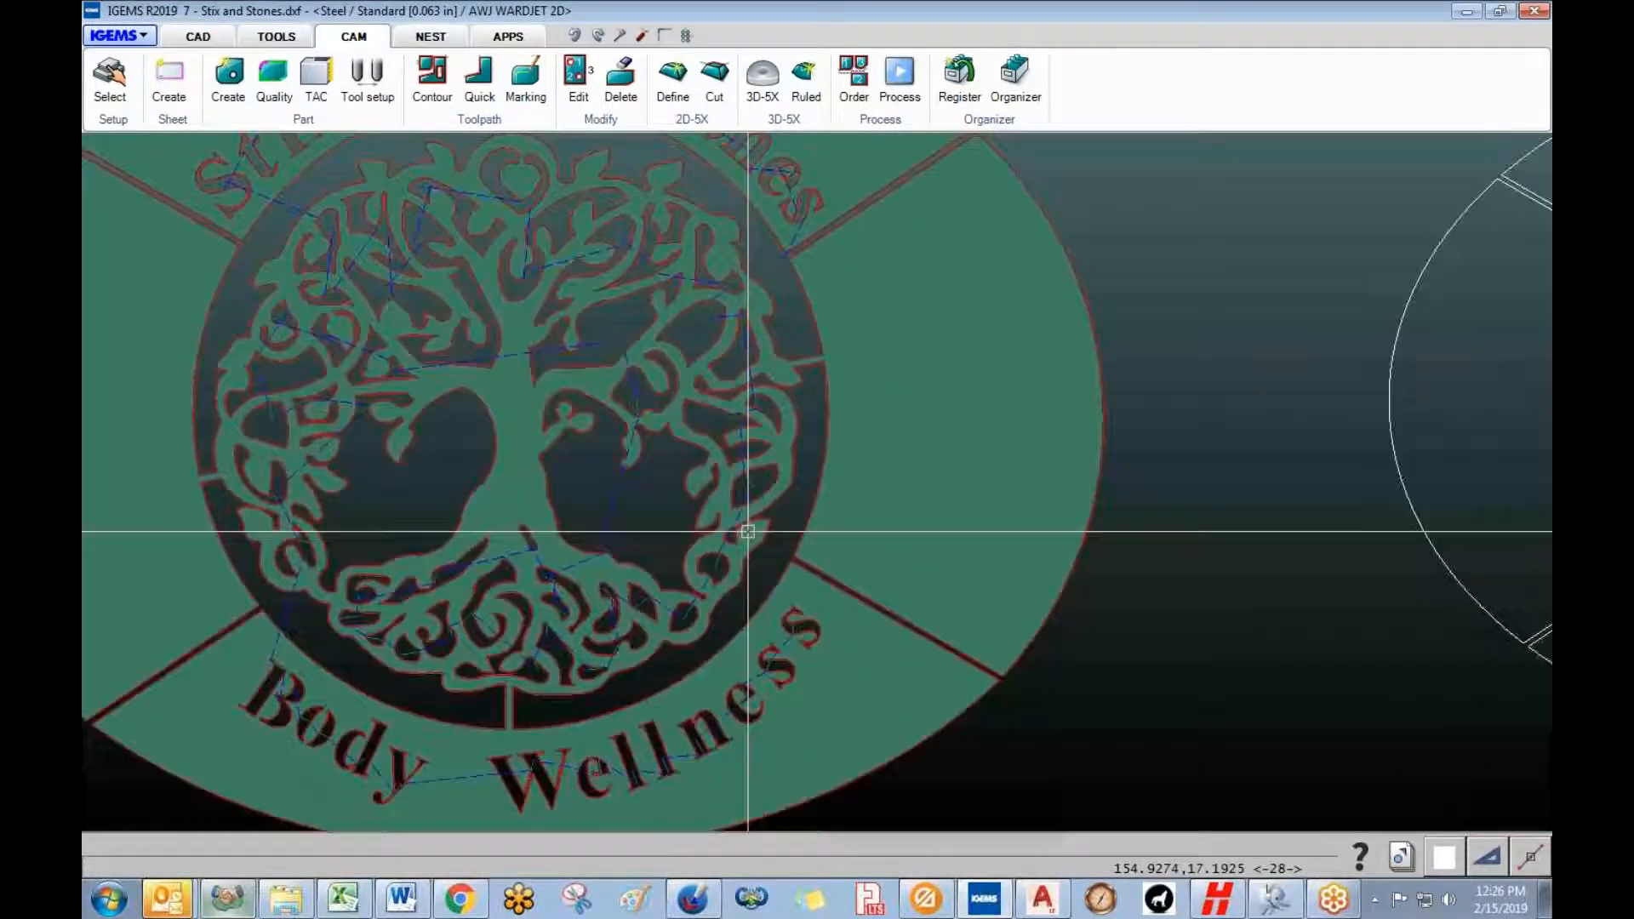
pyautogui.scroll(-4, 749, 532)
# - Create the smaller sign's part with toolpaths, using 0.03 in geometry optimization, curvefit and Medium quality
pyautogui.moveTo(705, 477); pyautogui.dragTo(508, 483, button='middle')
pyautogui.moveTo(870, 549); pyautogui.dragTo(662, 537, button='middle')
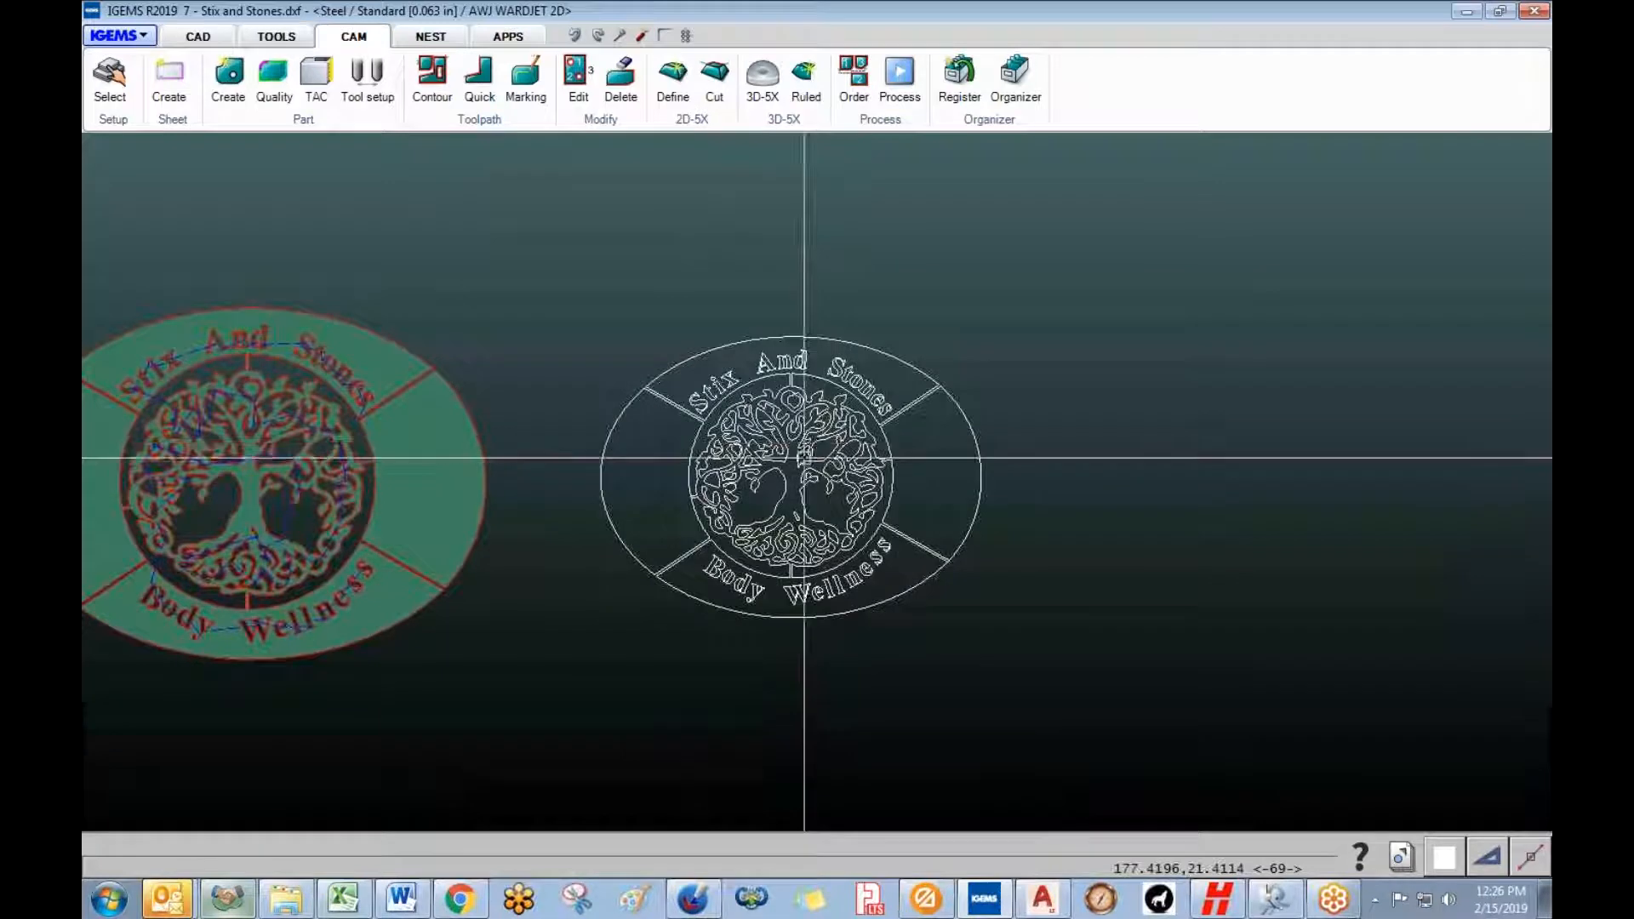
pyautogui.scroll(1, 766, 451)
pyautogui.scroll(2, 839, 468)
pyautogui.scroll(-2, 831, 504)
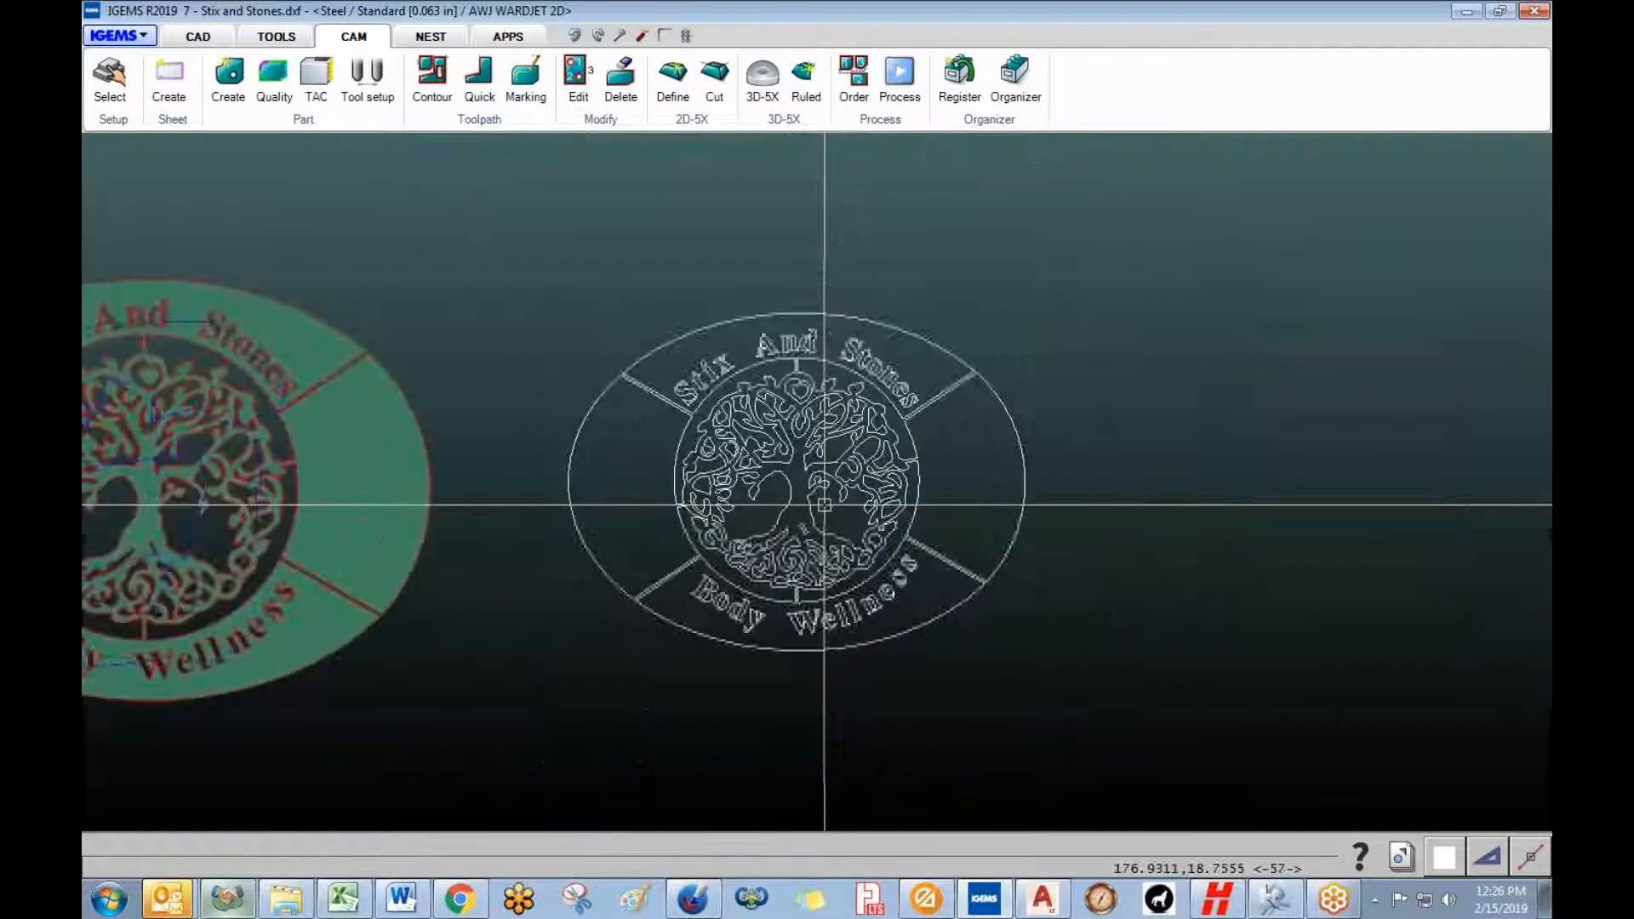
pyautogui.moveTo(831, 504); pyautogui.dragTo(596, 500, button='middle')
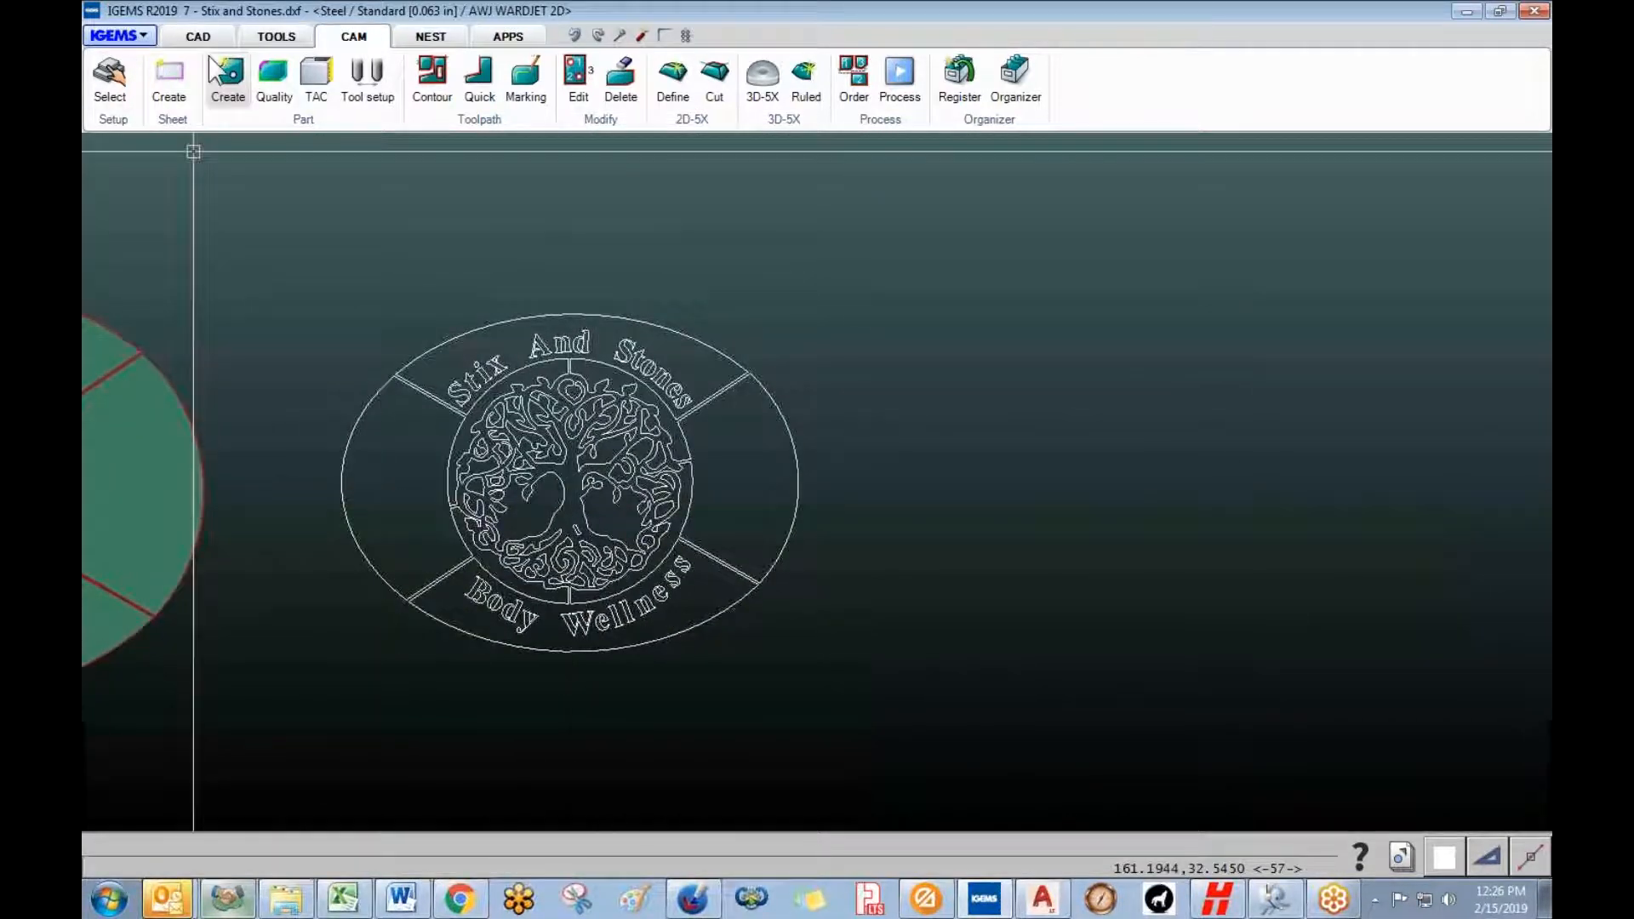
pyautogui.click(230, 86)
pyautogui.moveTo(274, 248); pyautogui.dragTo(931, 765)
pyautogui.rightClick(931, 765)
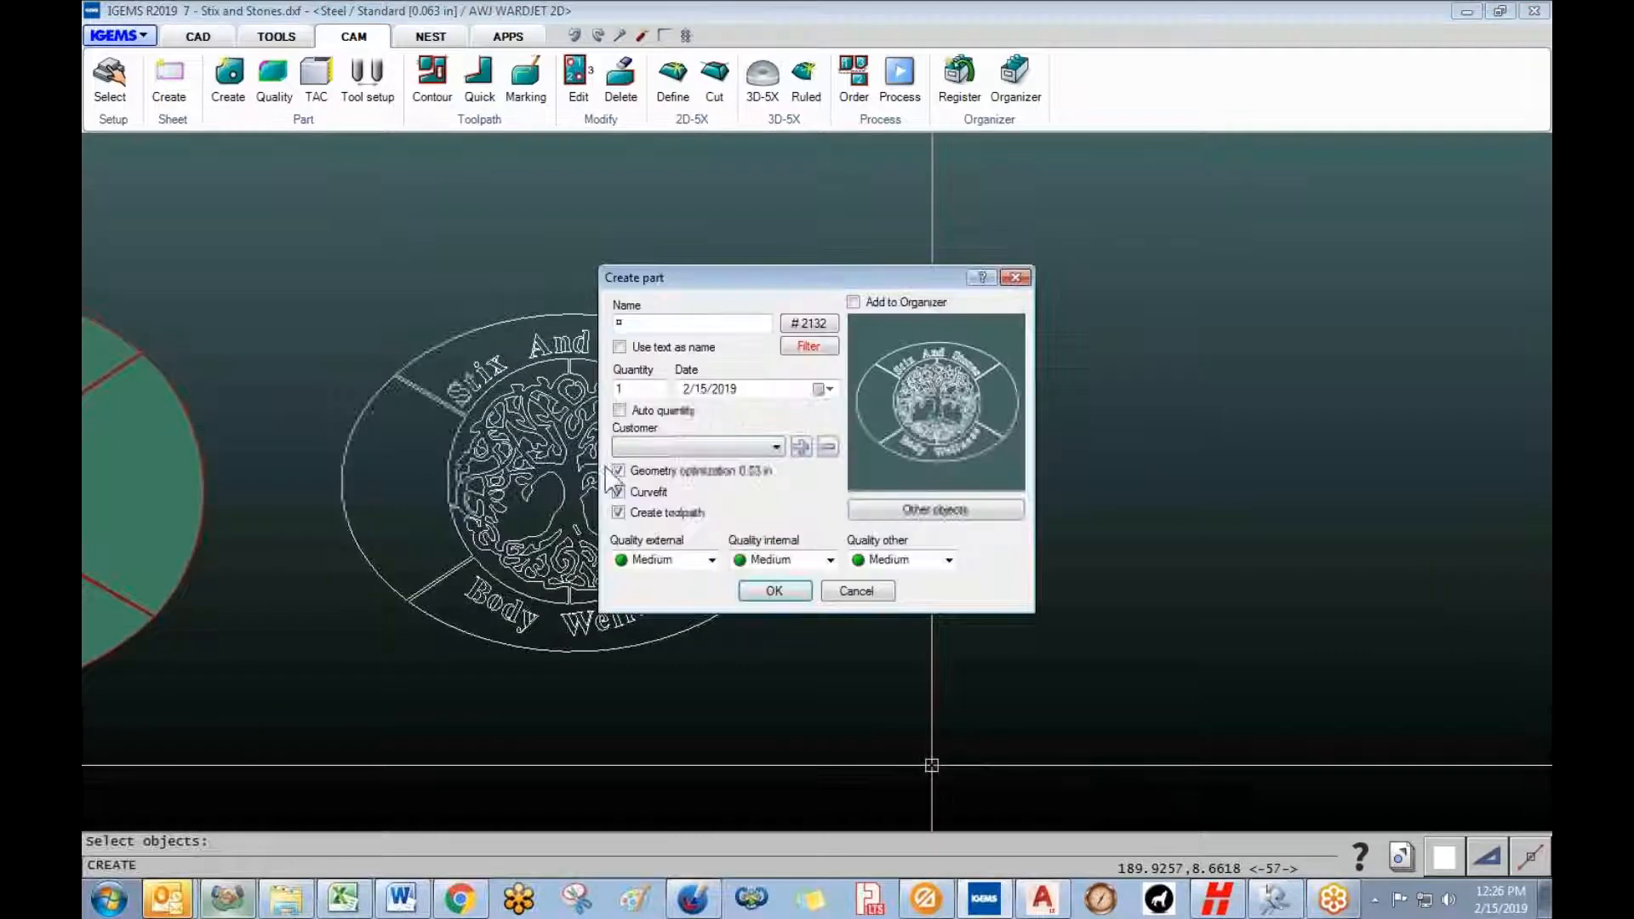
pyautogui.click(754, 582)
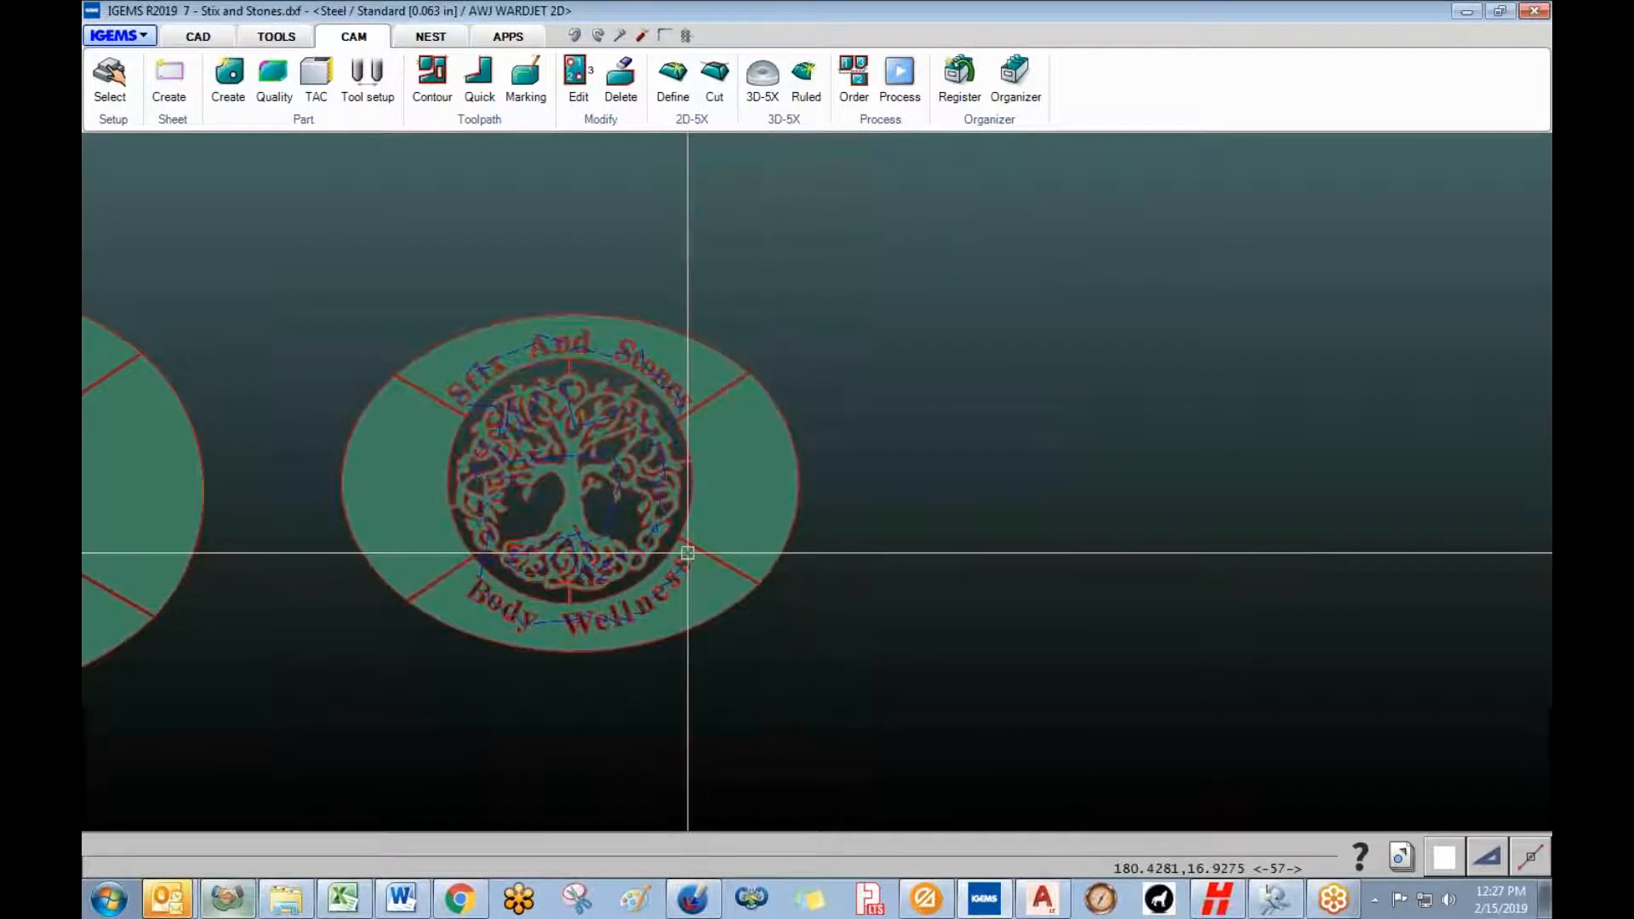
# - Examine the toolpath in the narrow channel at the lower-right edge of the smaller sign's tree and undo that part
pyautogui.scroll(6, 646, 497)
pyautogui.scroll(2, 650, 502)
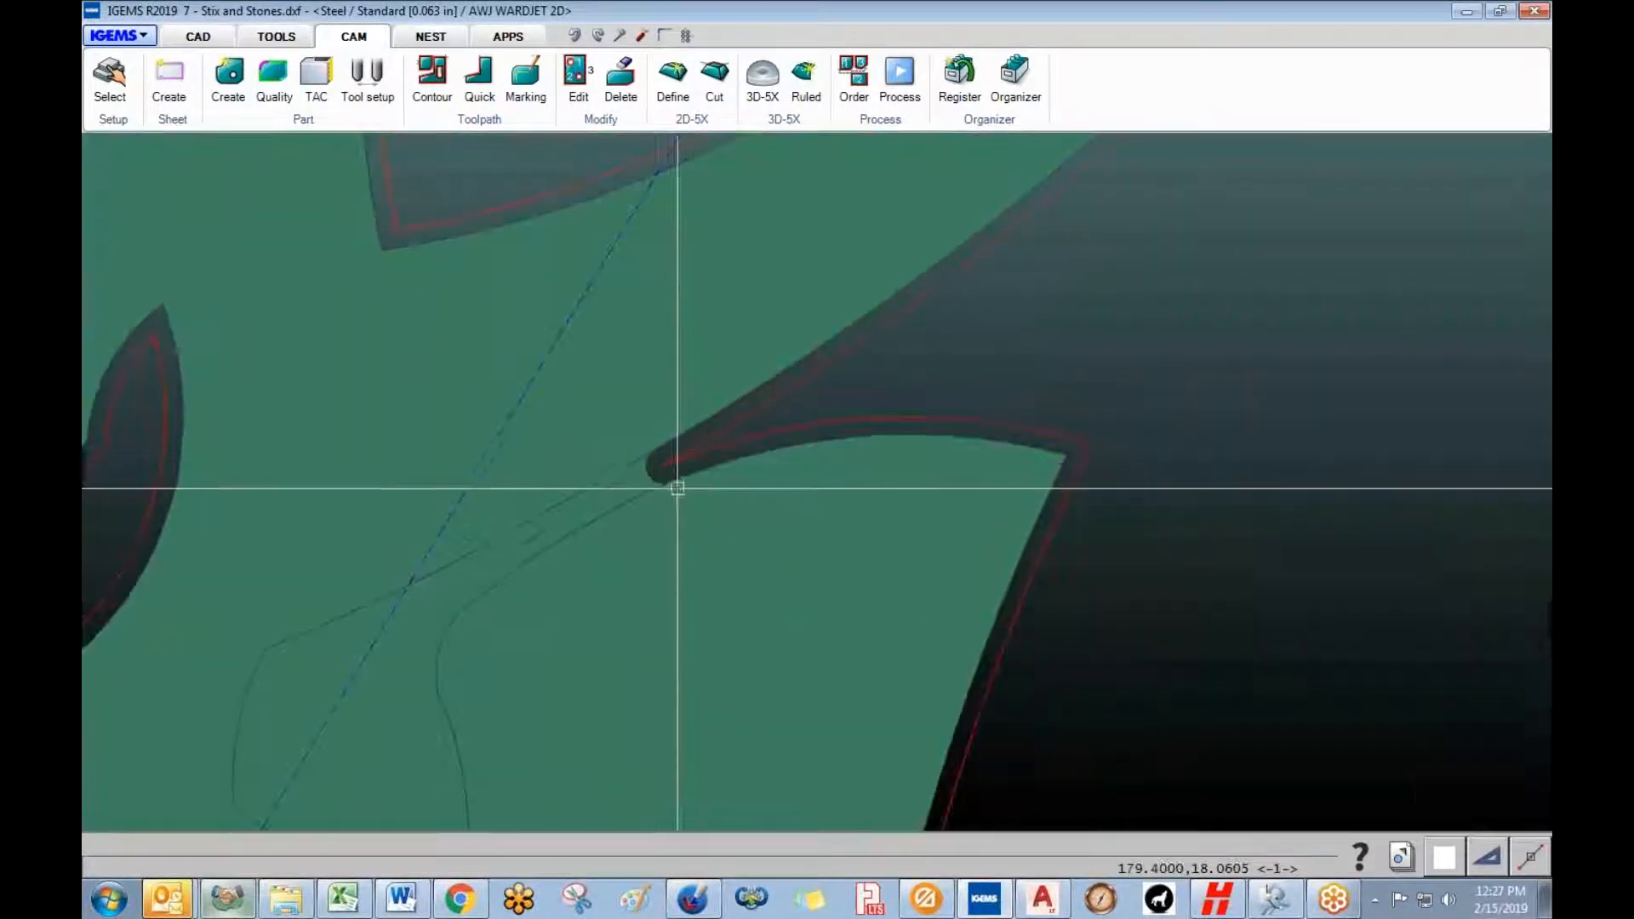
pyautogui.scroll(2, 653, 488)
pyautogui.scroll(-3, 646, 459)
pyautogui.scroll(-8, 645, 483)
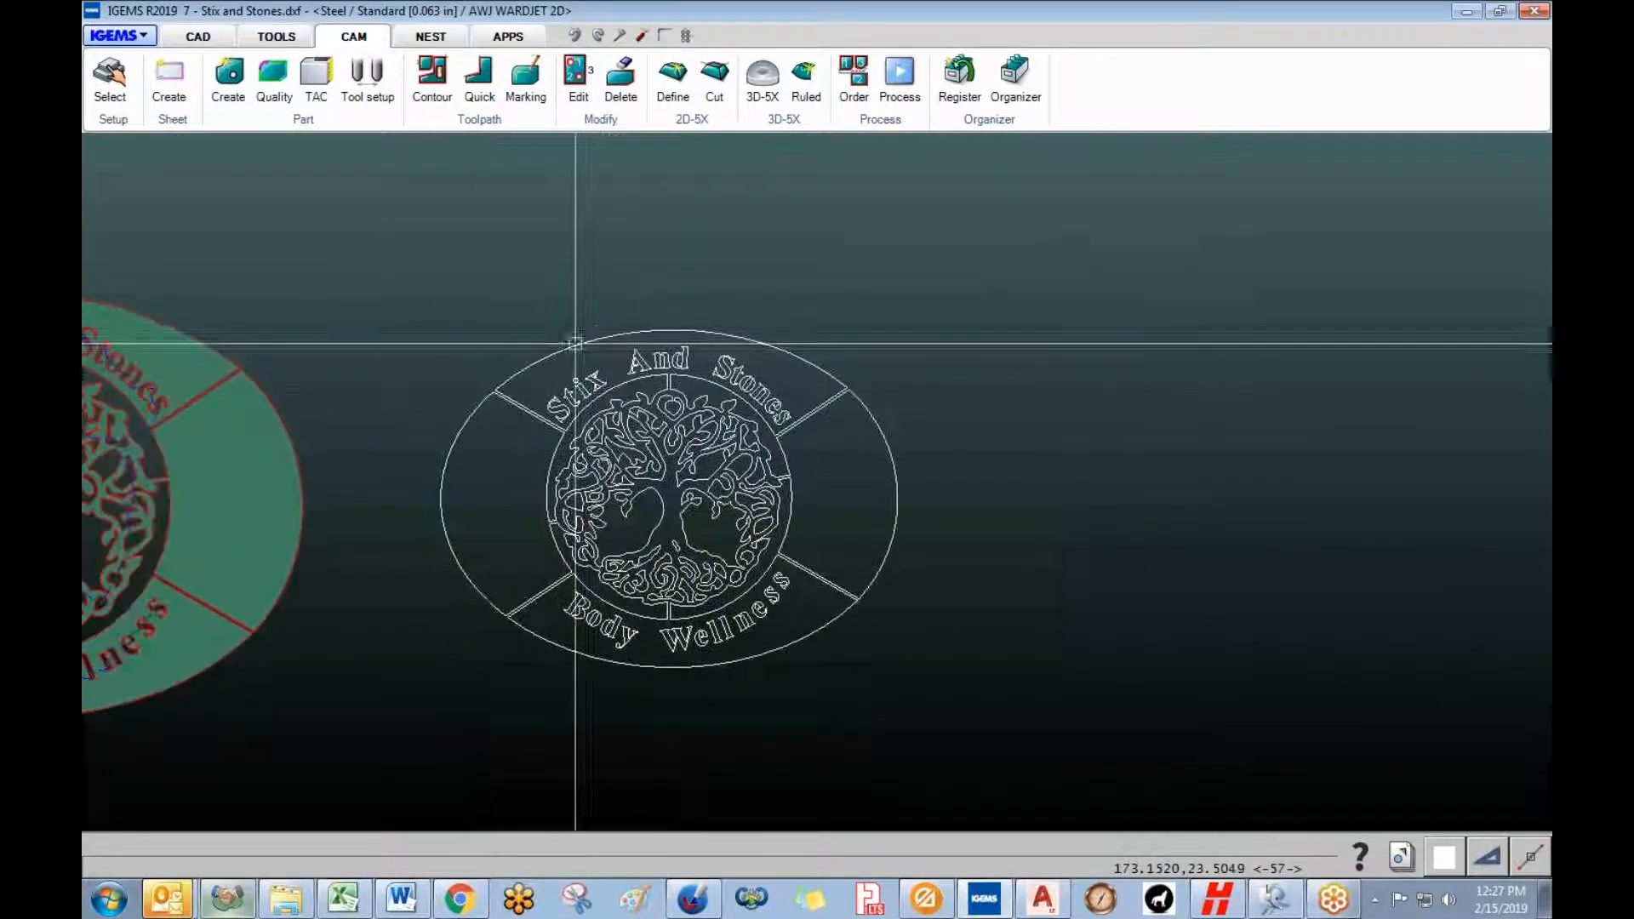
# - Set the AWJ WARDJET 2D machine's max tool diameter to 0.025 in in its geometry settings and save the machine
pyautogui.click(111, 94)
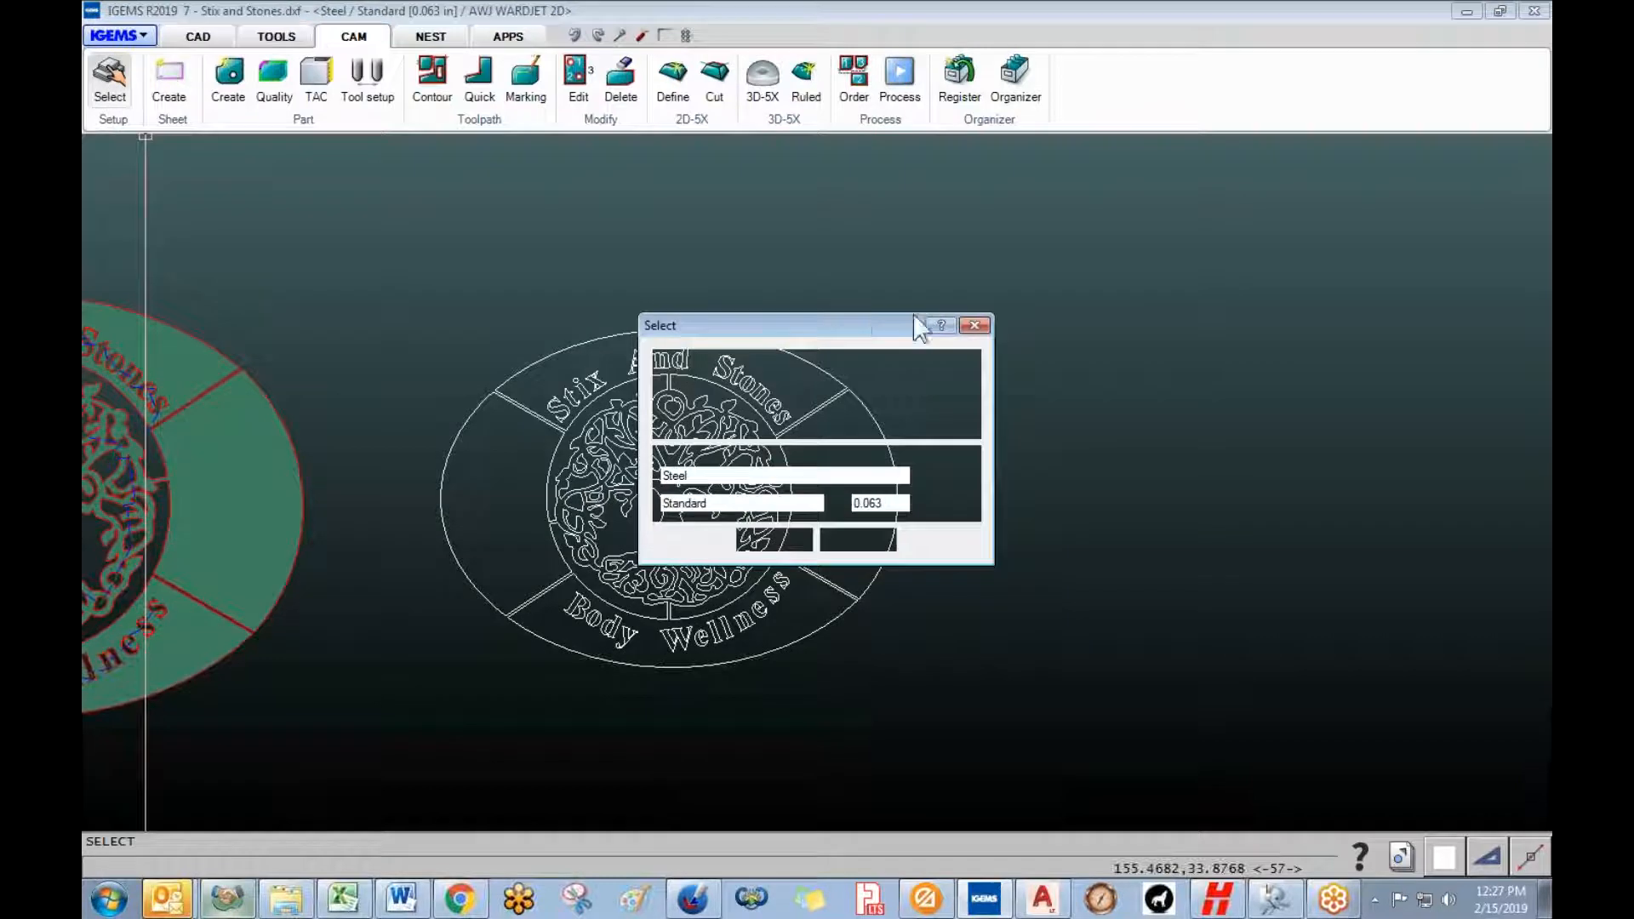
pyautogui.click(964, 396)
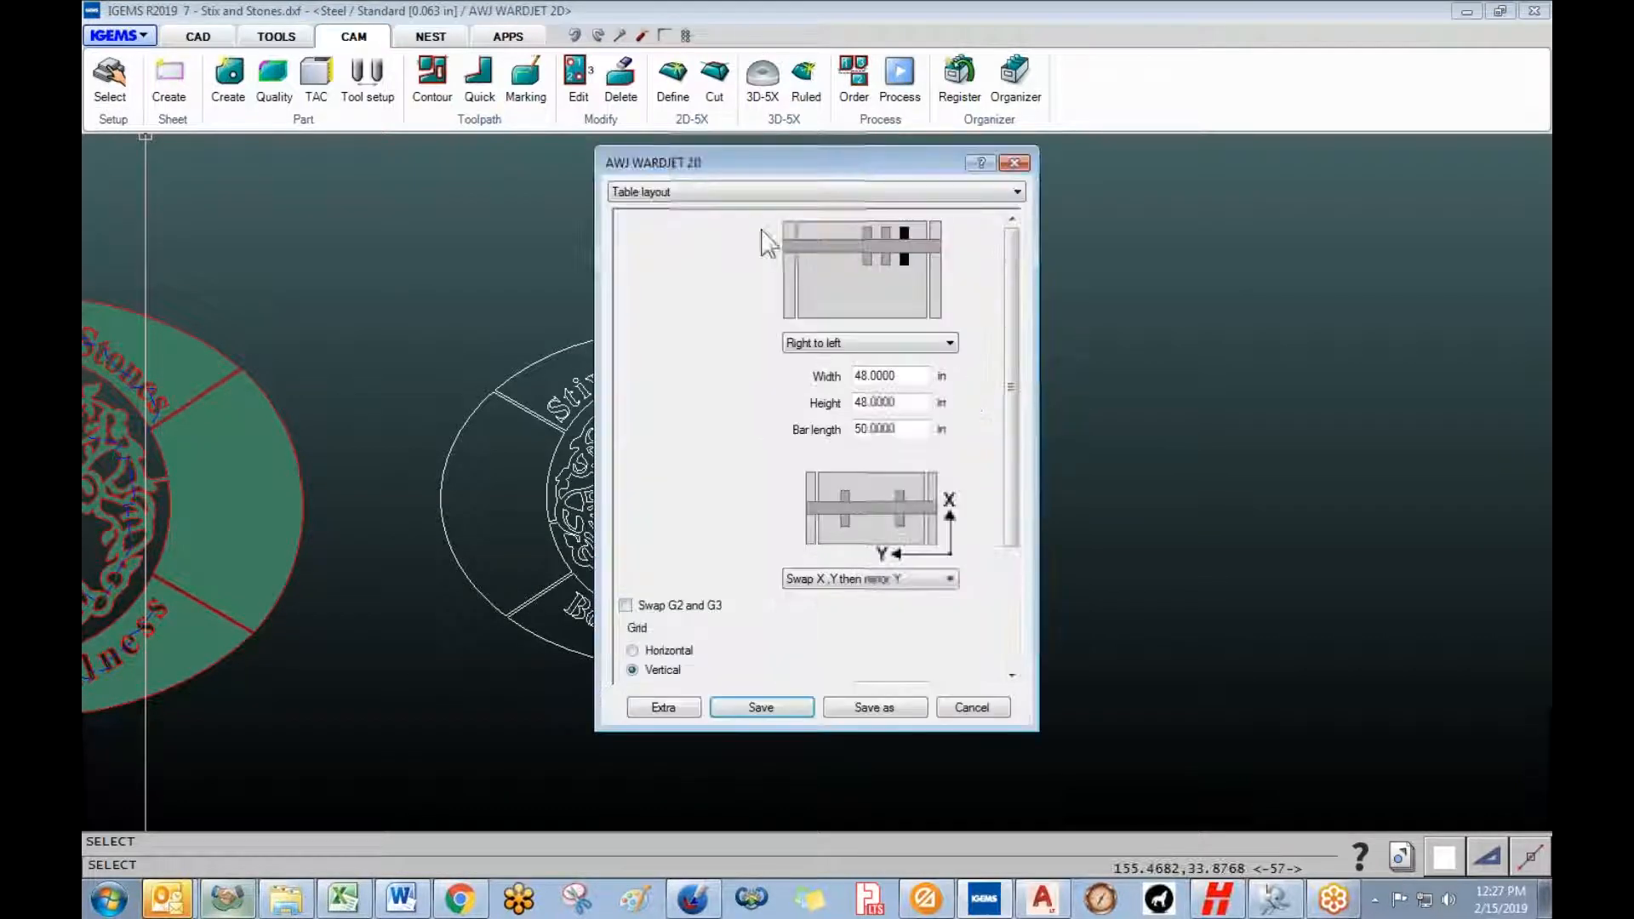
pyautogui.click(766, 192)
pyautogui.click(673, 305)
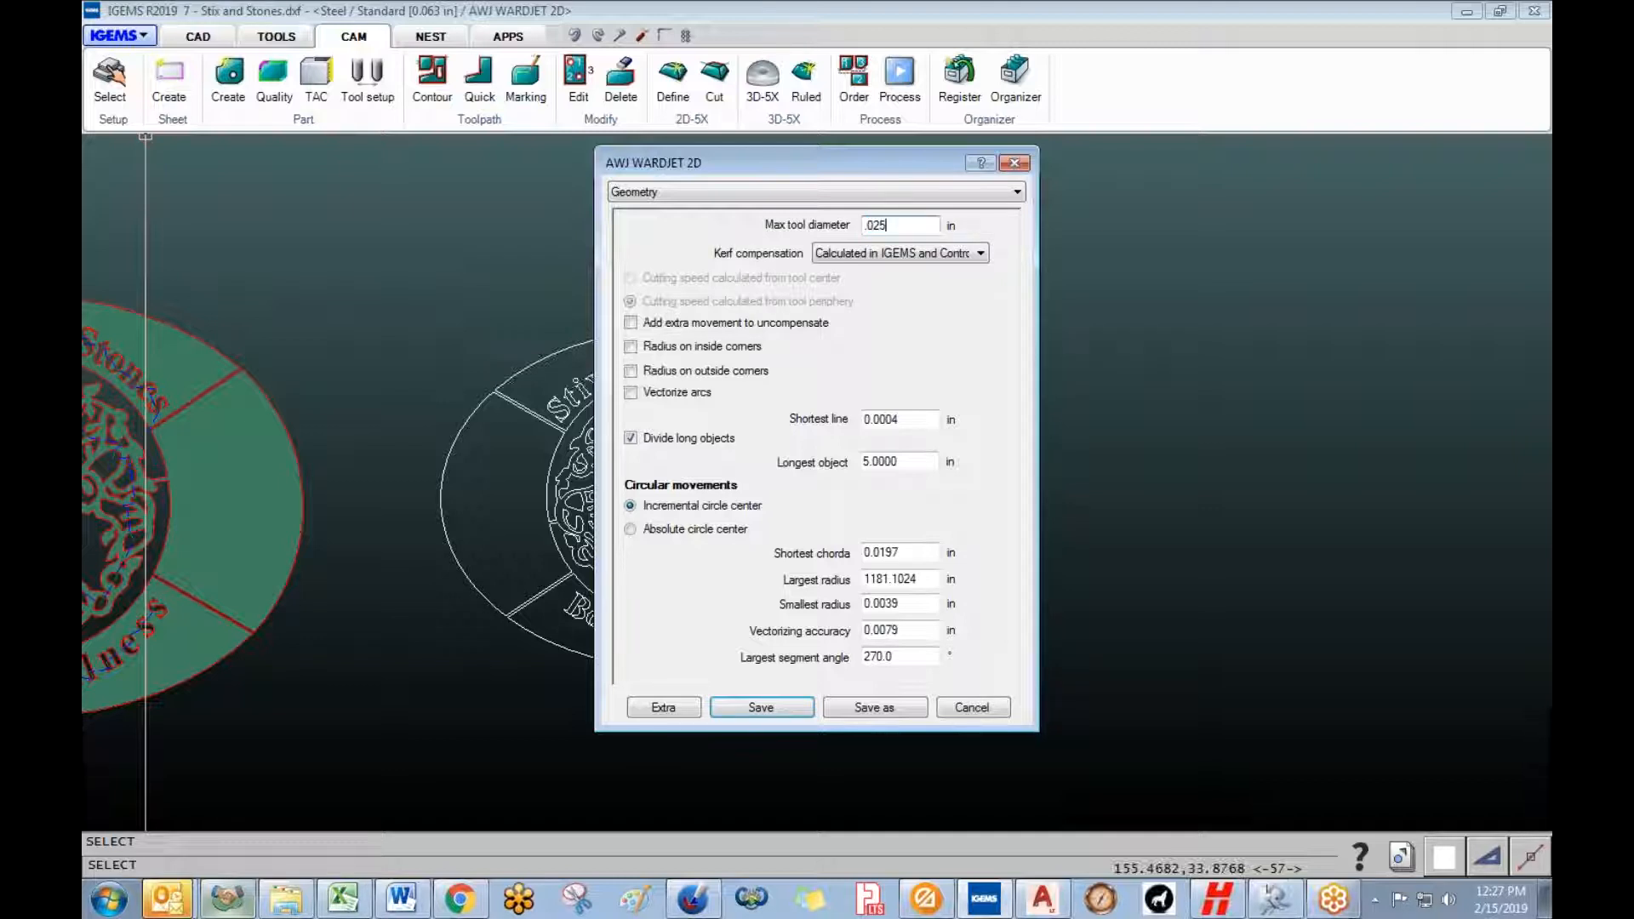
pyautogui.click(760, 708)
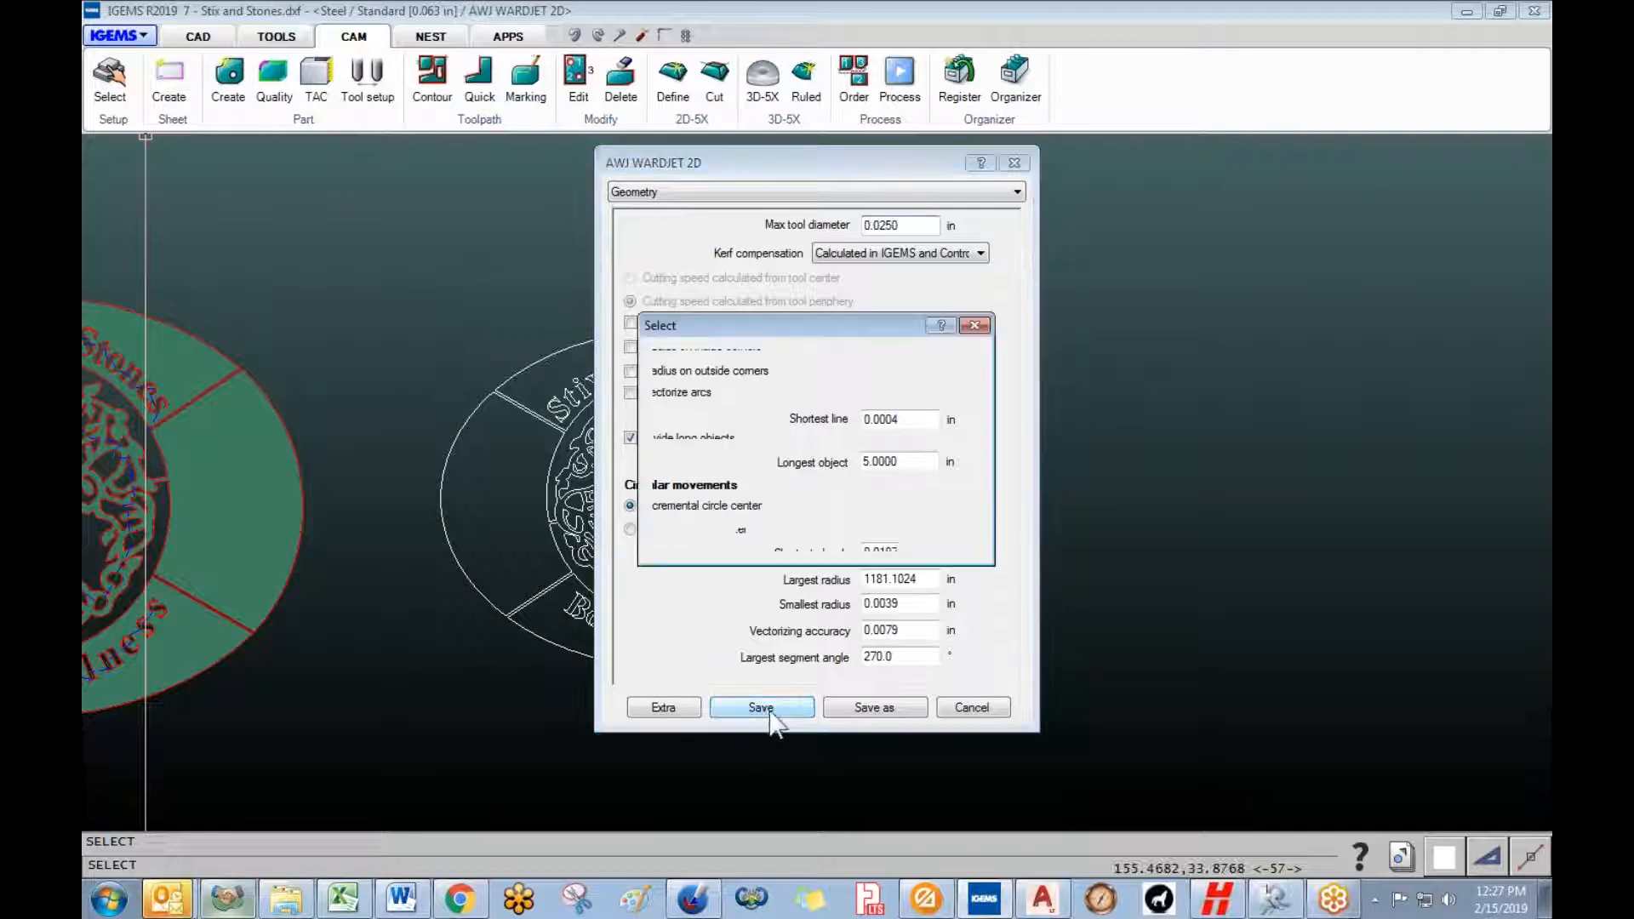
pyautogui.click(774, 540)
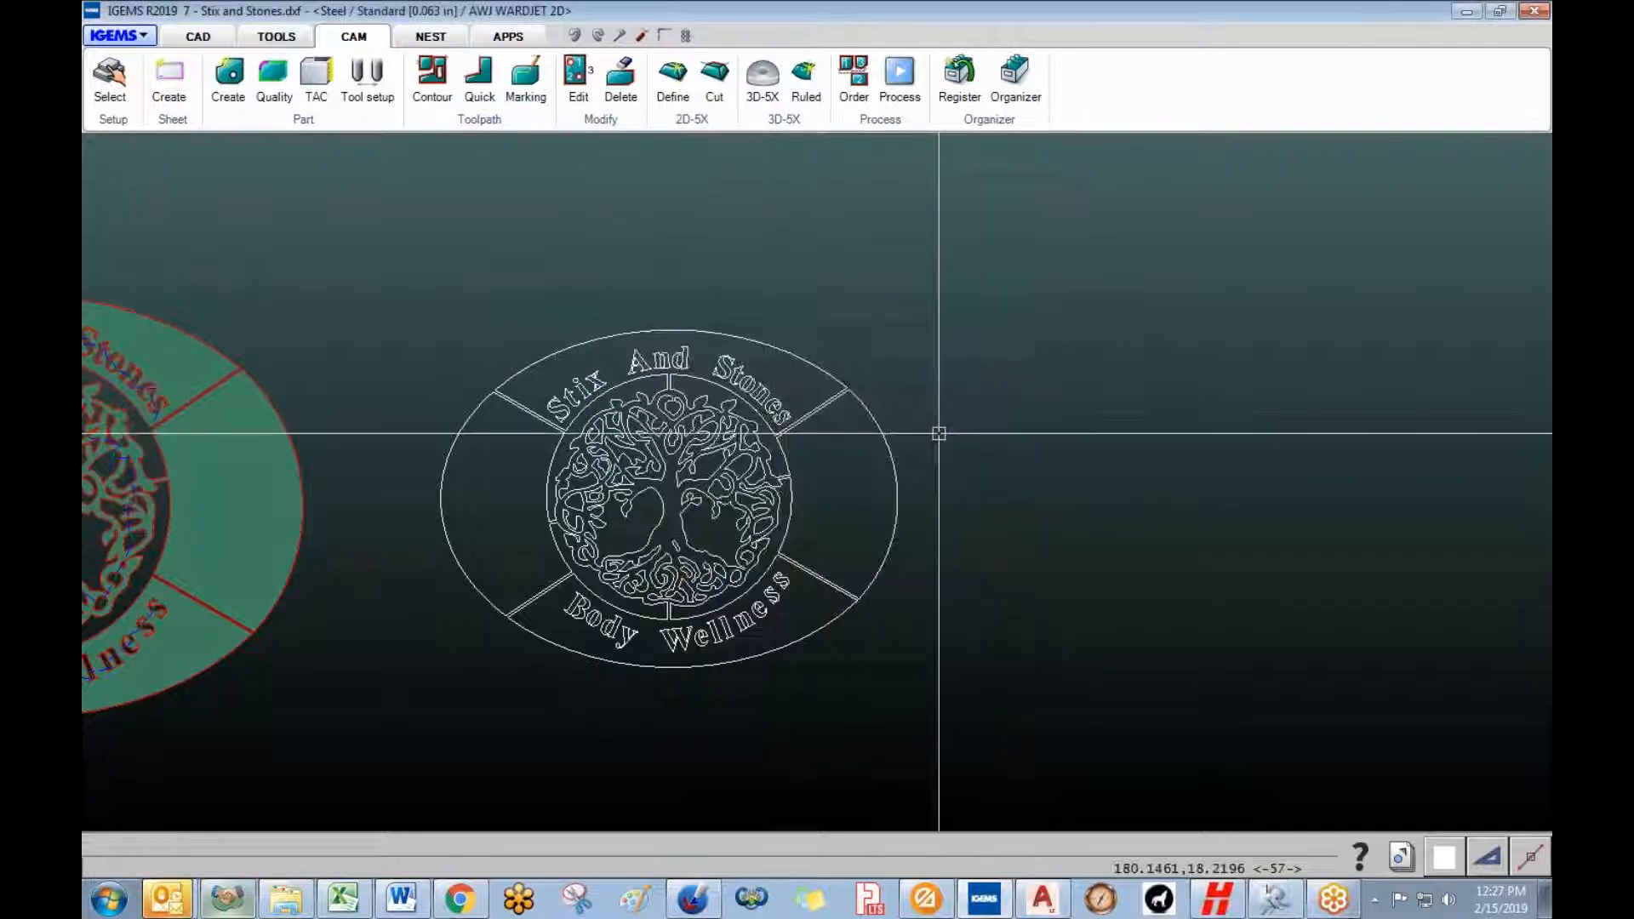
pyautogui.click(228, 75)
pyautogui.moveTo(417, 281)
pyautogui.mouseDown()
pyautogui.moveTo(932, 685)
pyautogui.moveTo(1057, 728)
pyautogui.mouseUp()
pyautogui.rightClick(1056, 728)
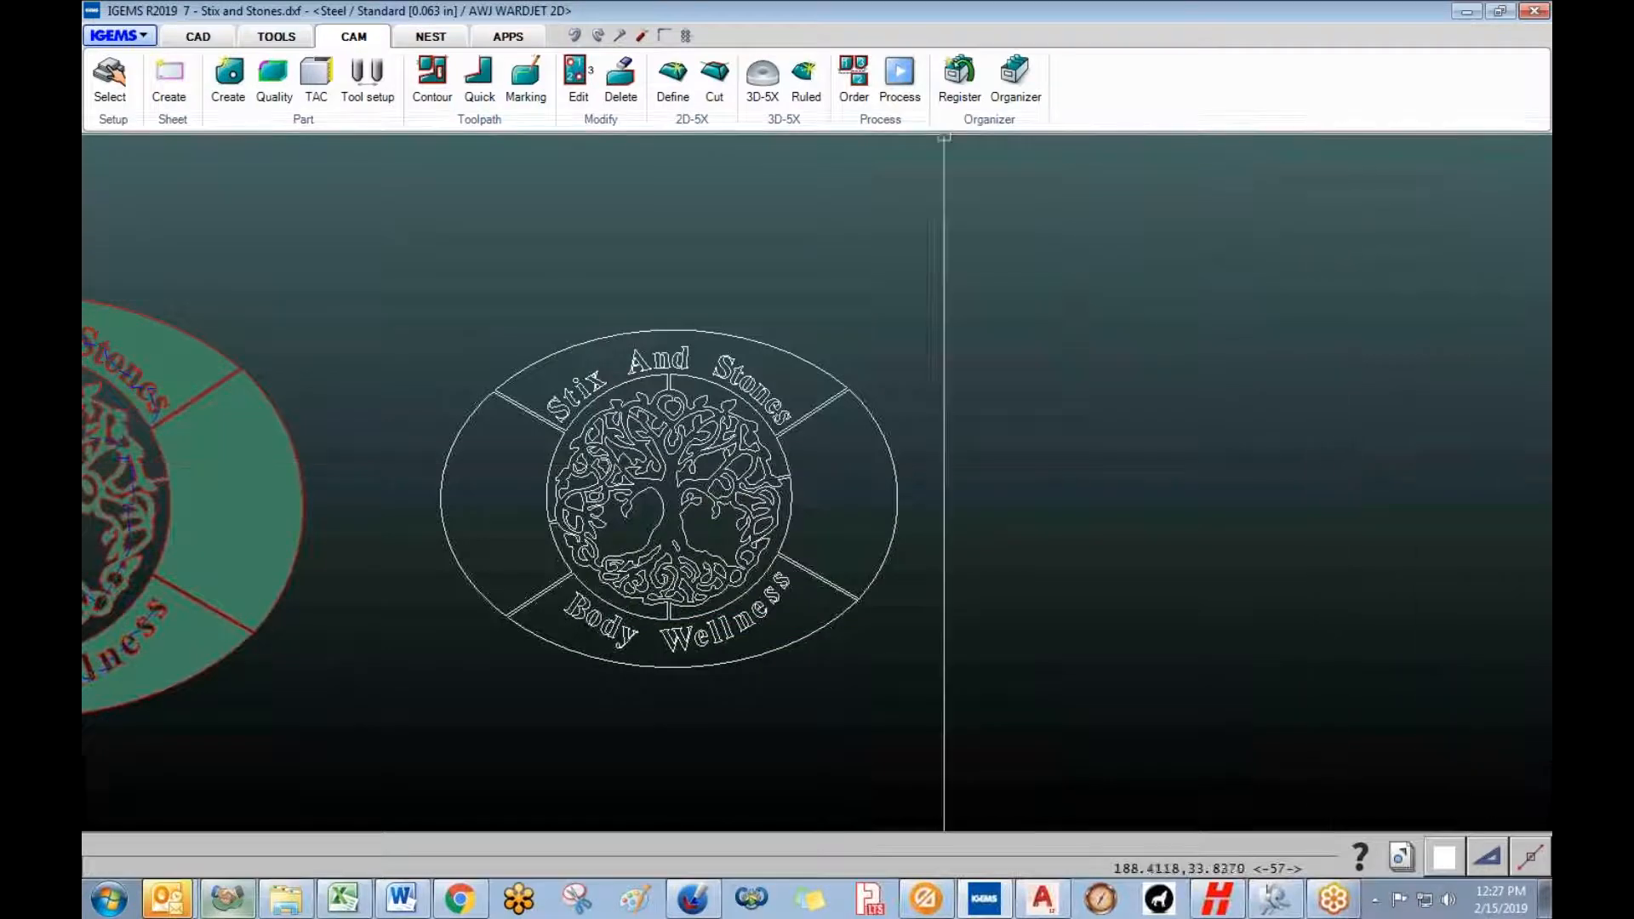
# - Turn off Use mixing tube in the 10-30 55K cutting parameters and apply a tool diameter of 0.025 in
pyautogui.click(885, 121)
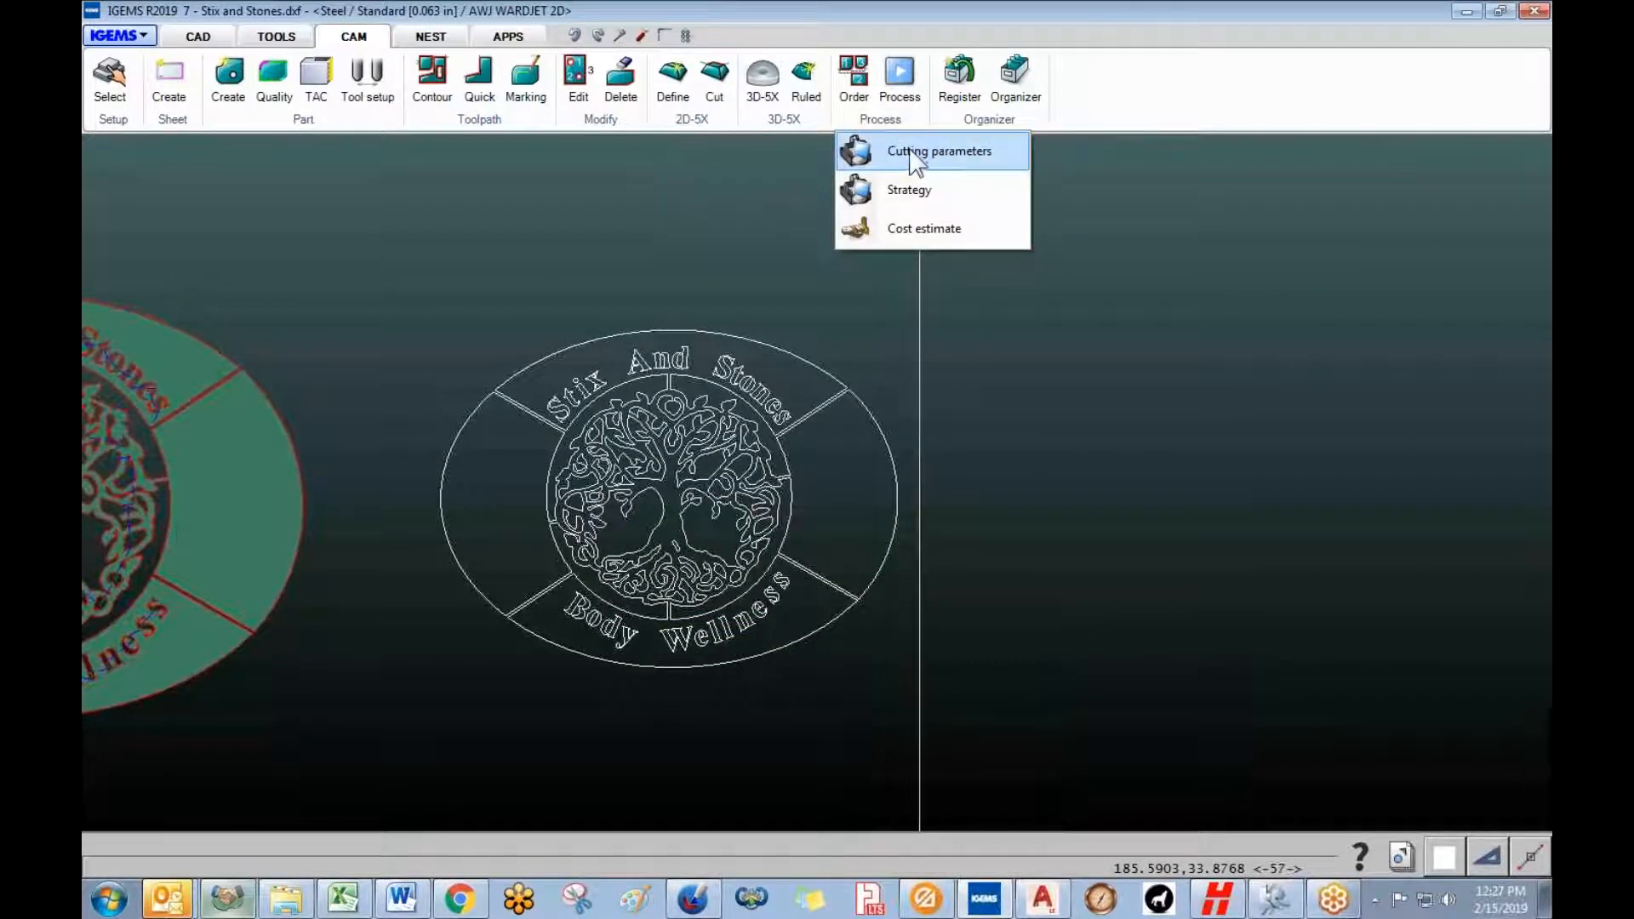
pyautogui.click(909, 151)
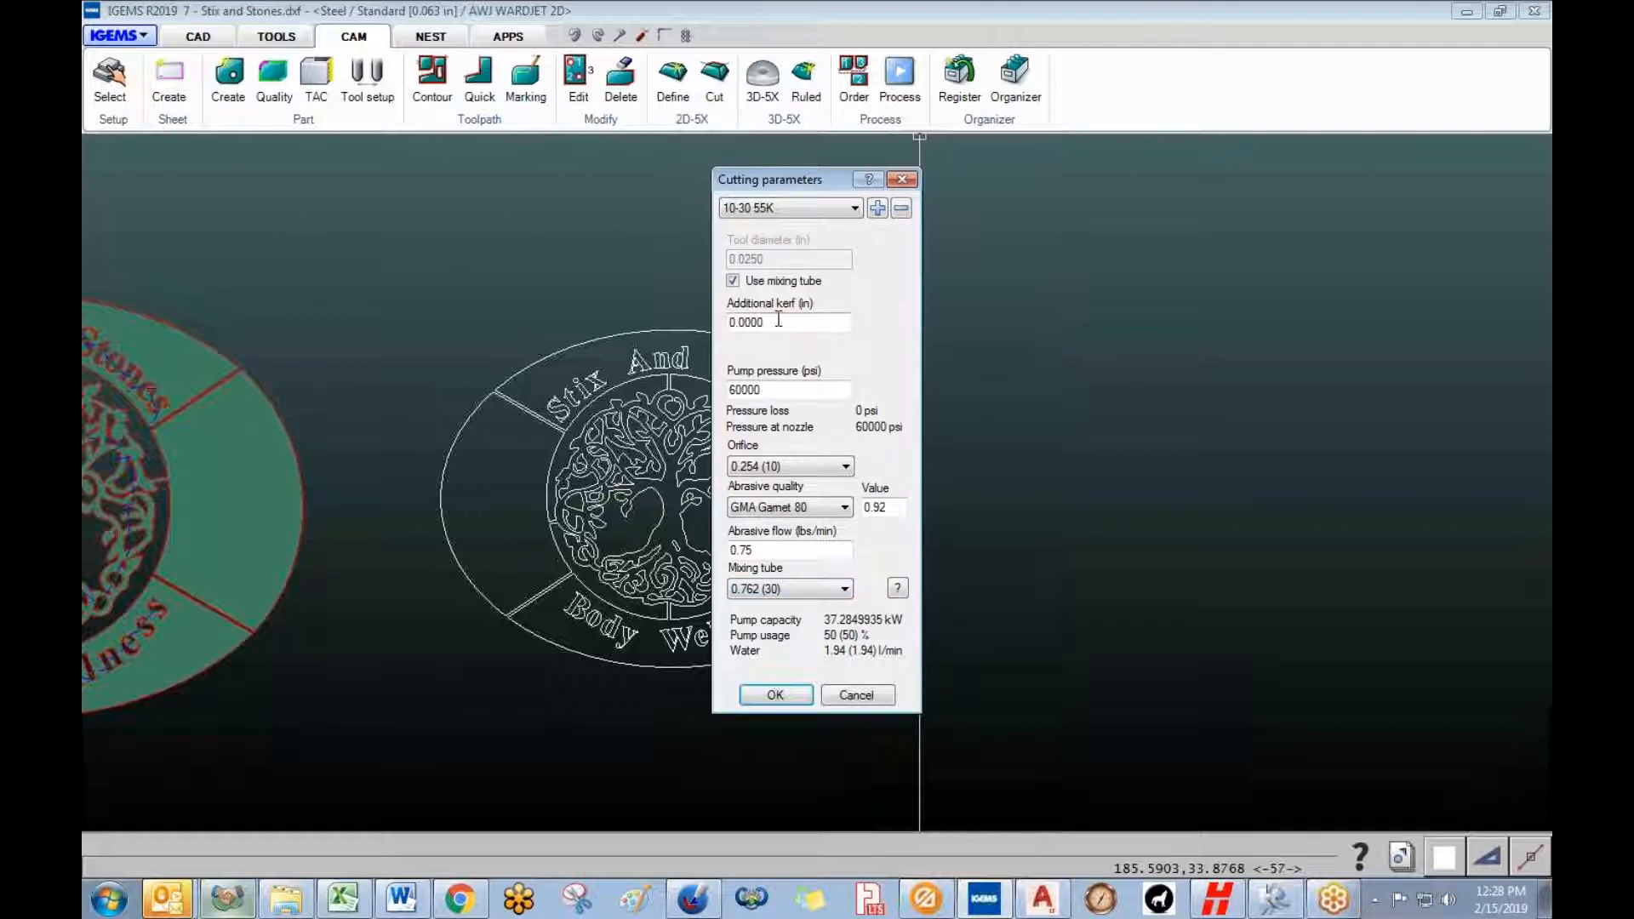
pyautogui.click(732, 281)
pyautogui.moveTo(781, 260); pyautogui.dragTo(693, 260)
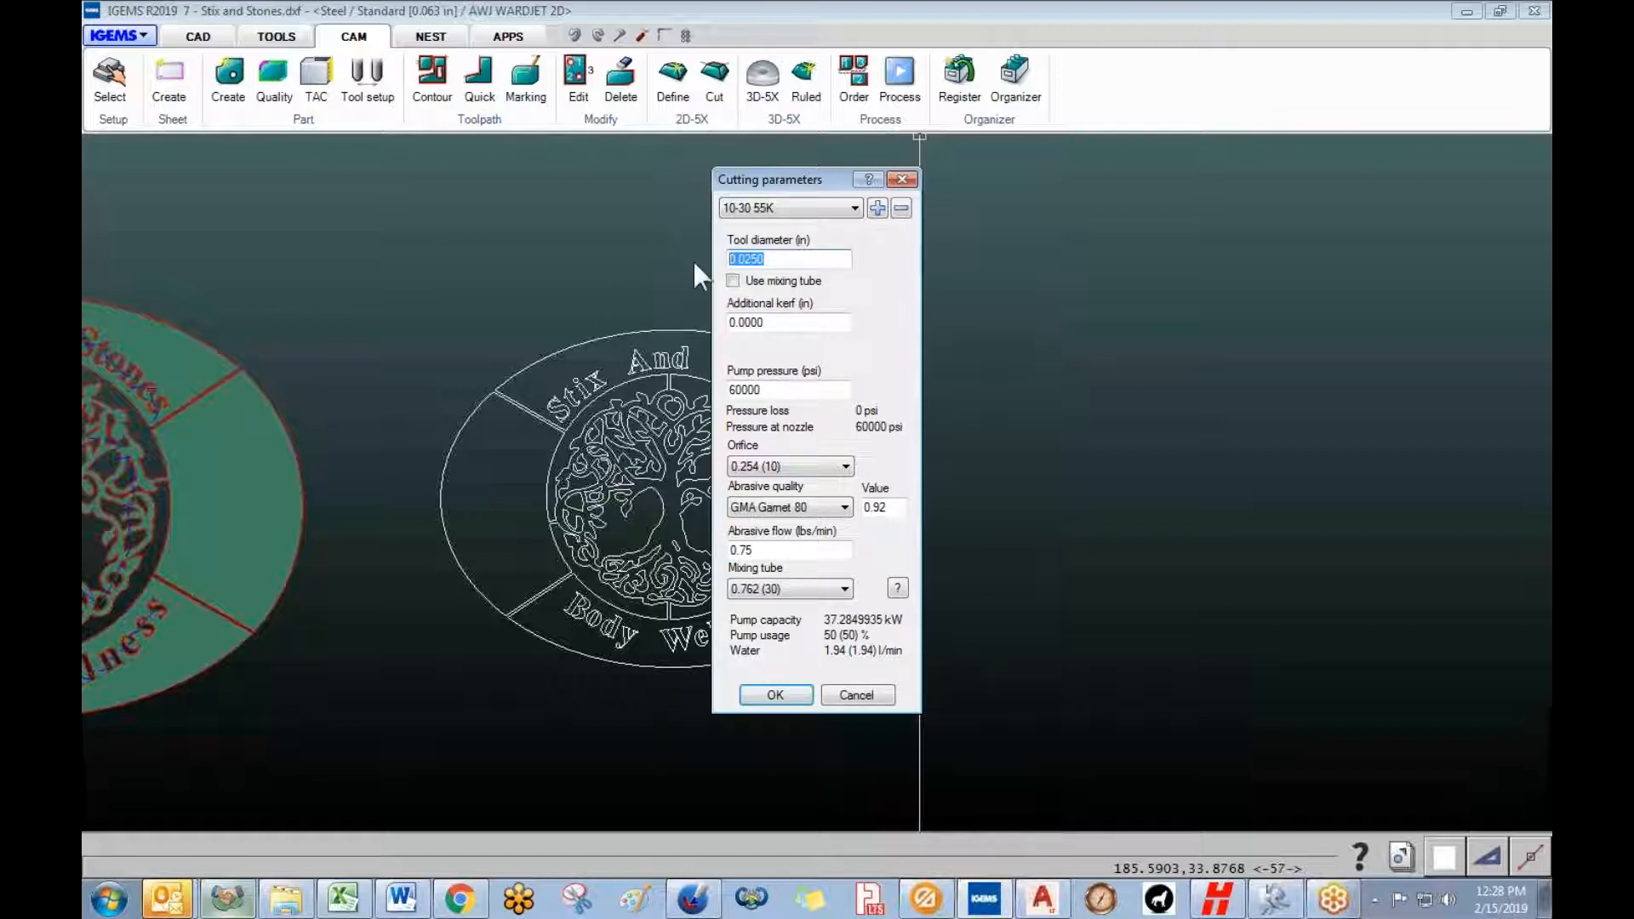
pyautogui.click(774, 695)
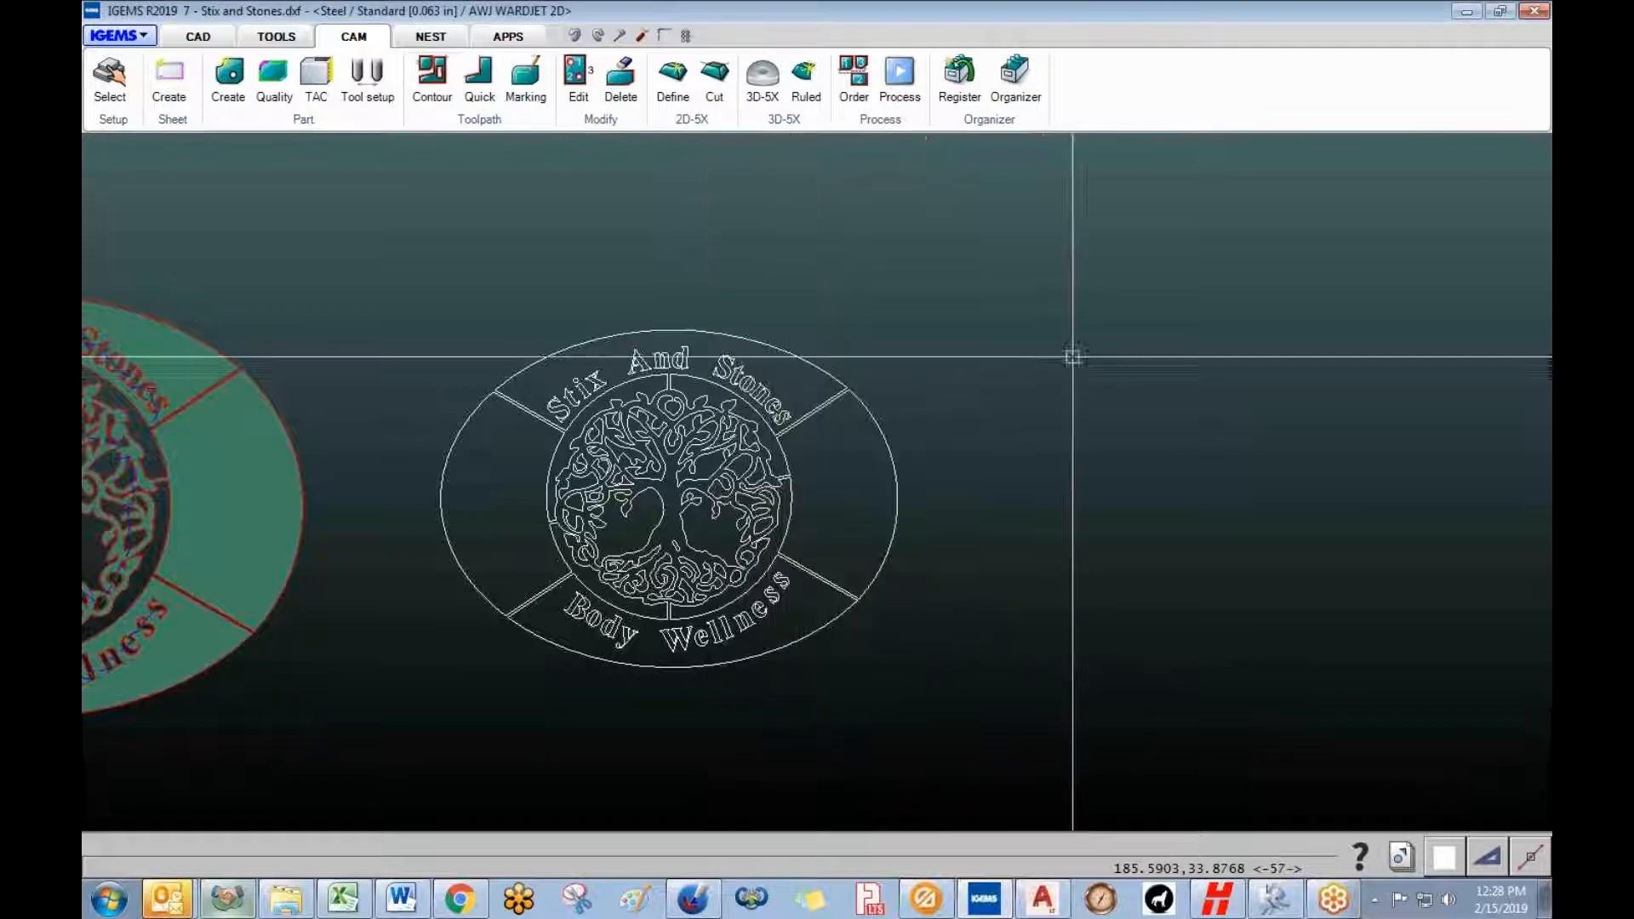
# - Create the smaller sign's part with toolpaths, using 0.025 in geometry optimization, curvefit and Medium quality
pyautogui.click(228, 81)
pyautogui.moveTo(397, 257); pyautogui.dragTo(997, 724)
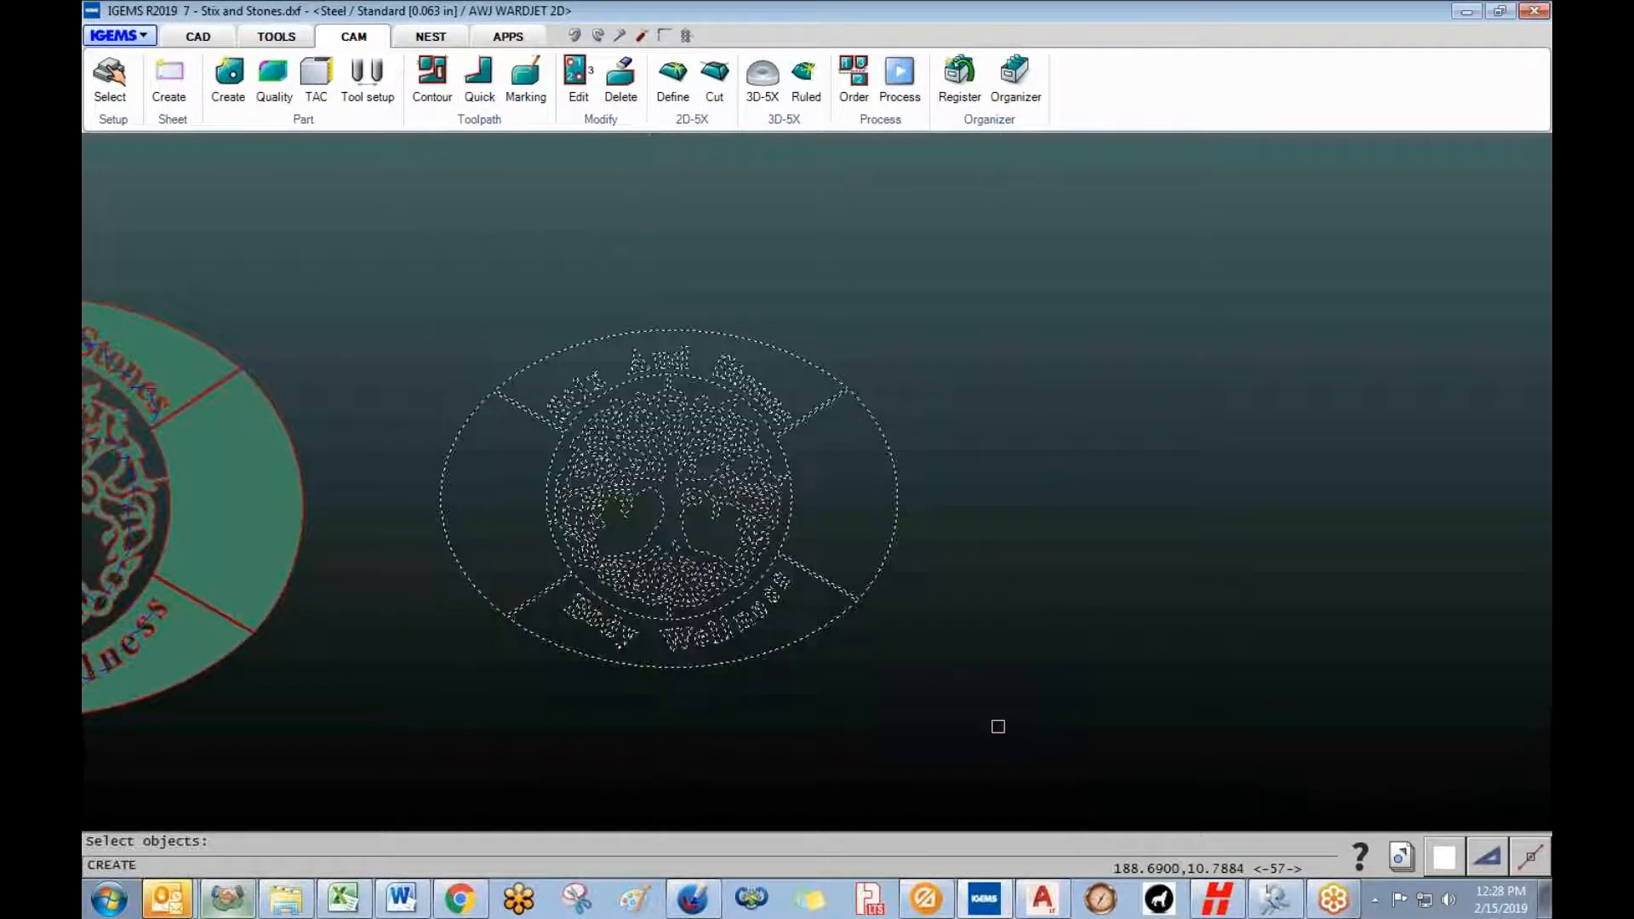
pyautogui.rightClick(998, 724)
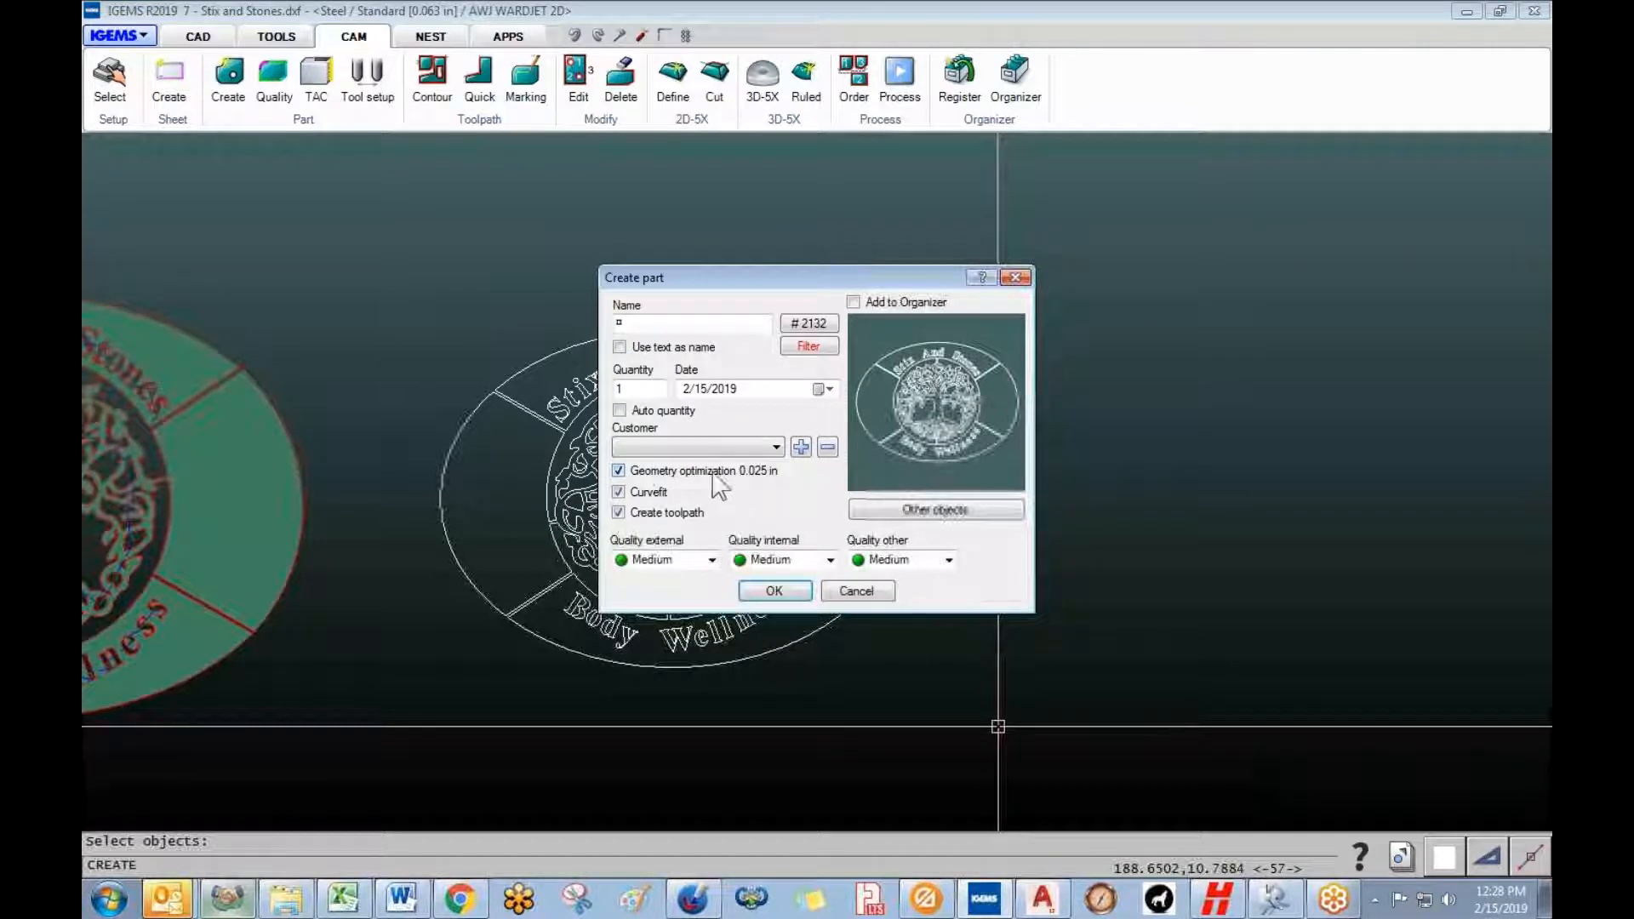
pyautogui.click(776, 593)
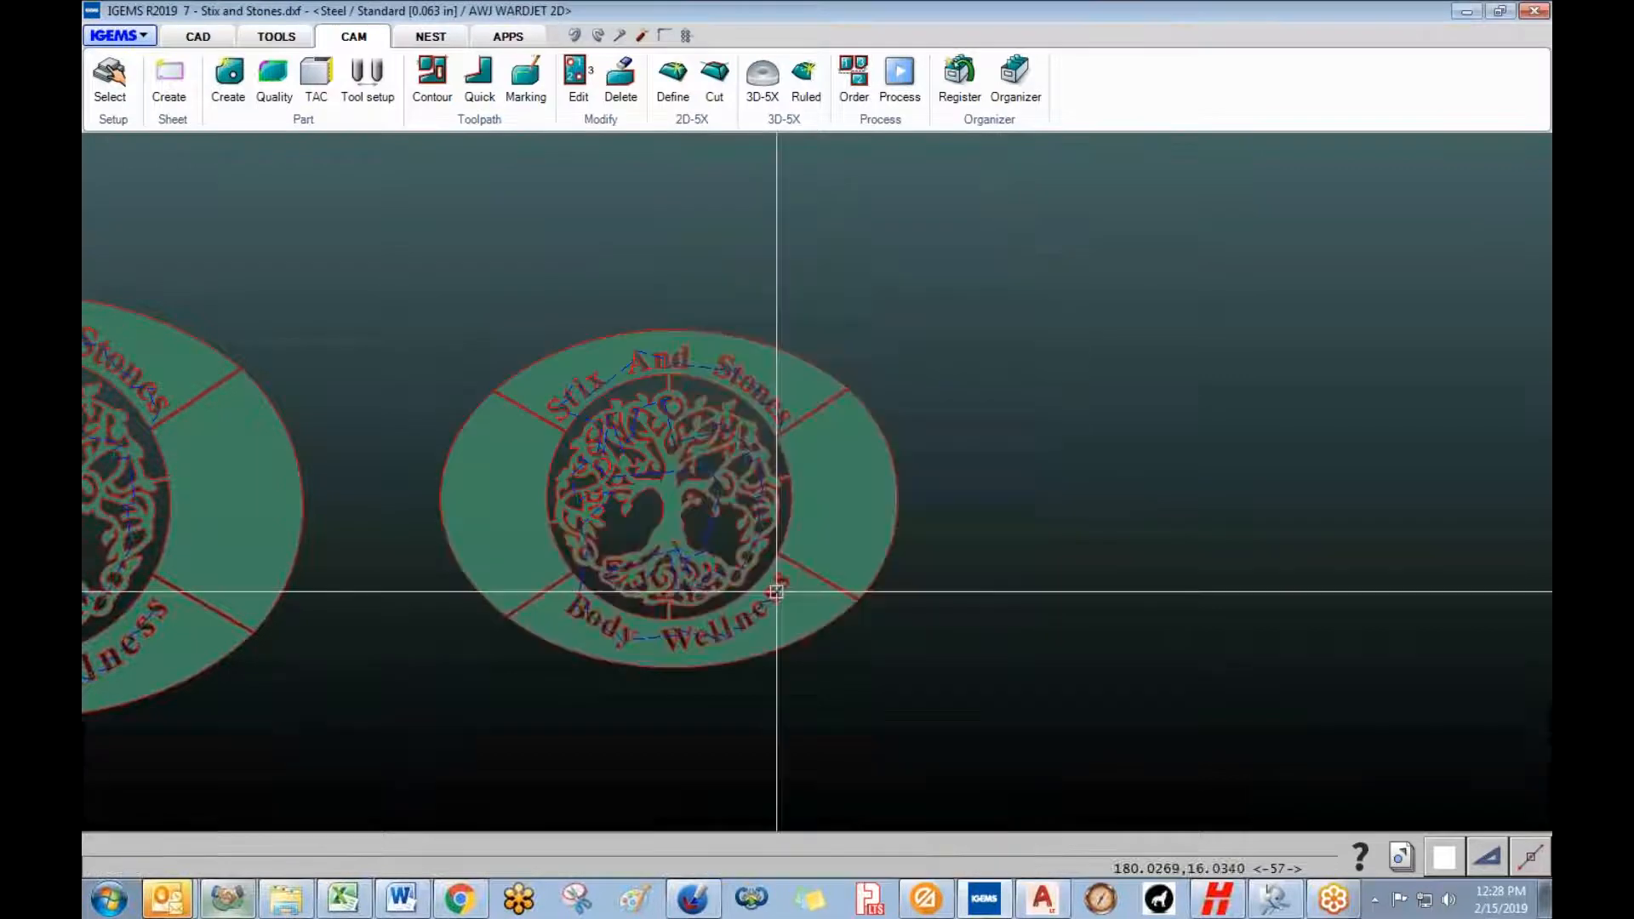
# - Examine how the new toolpath runs through the narrow channel at the lower-right of the smaller sign's tree, then view both signs together
pyautogui.scroll(6, 747, 553)
pyautogui.scroll(-5, 824, 387)
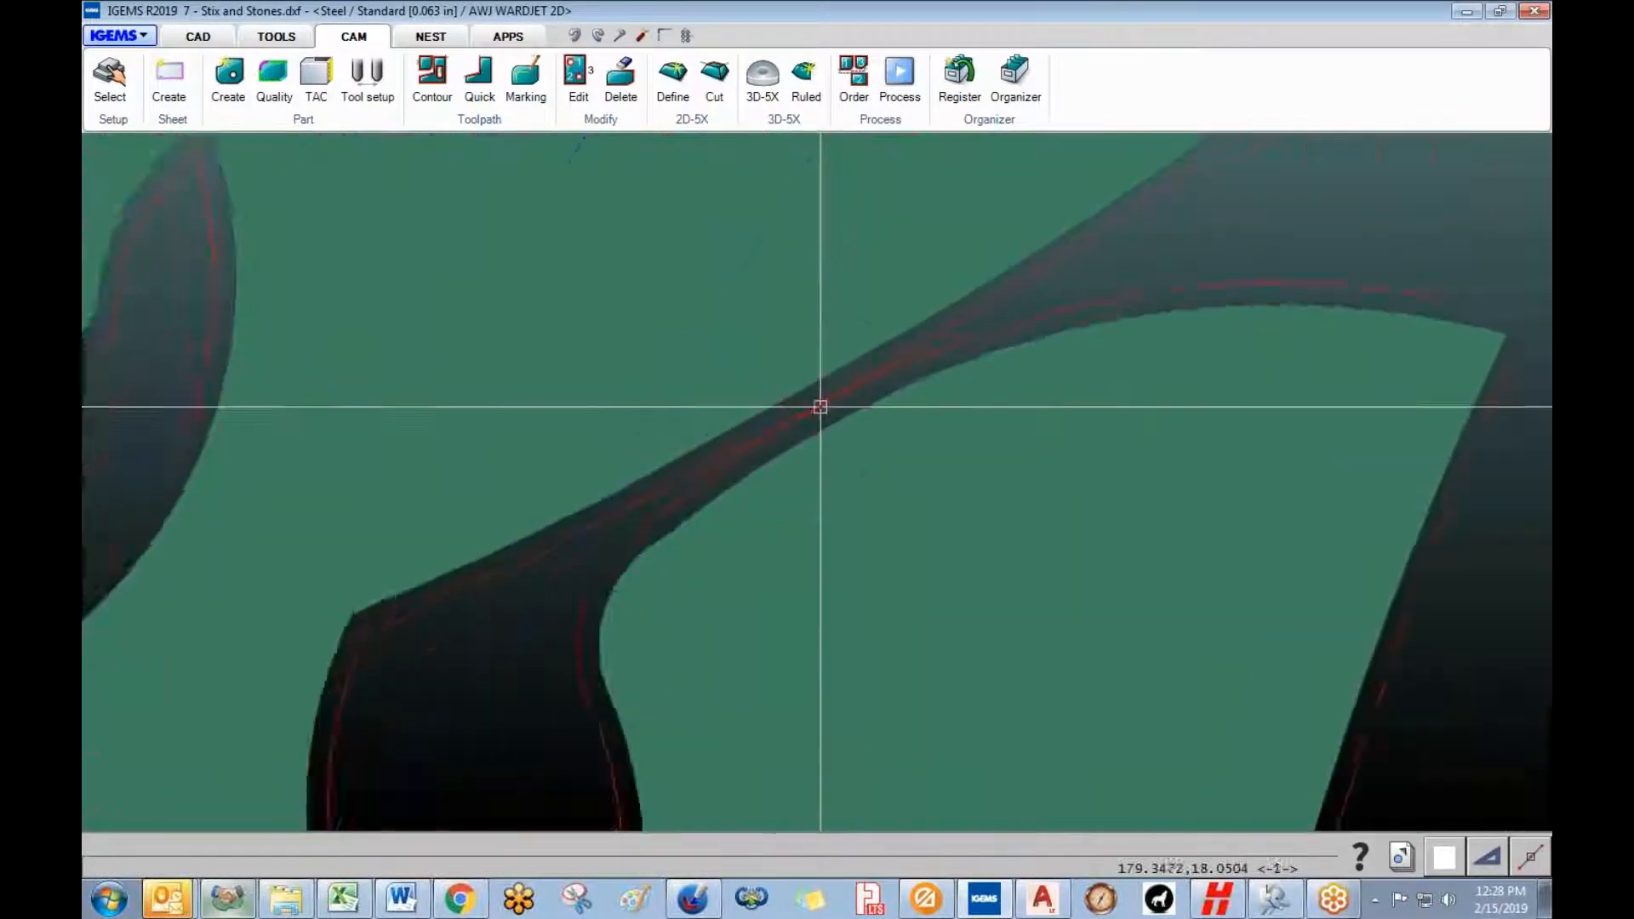
pyautogui.scroll(-4, 820, 407)
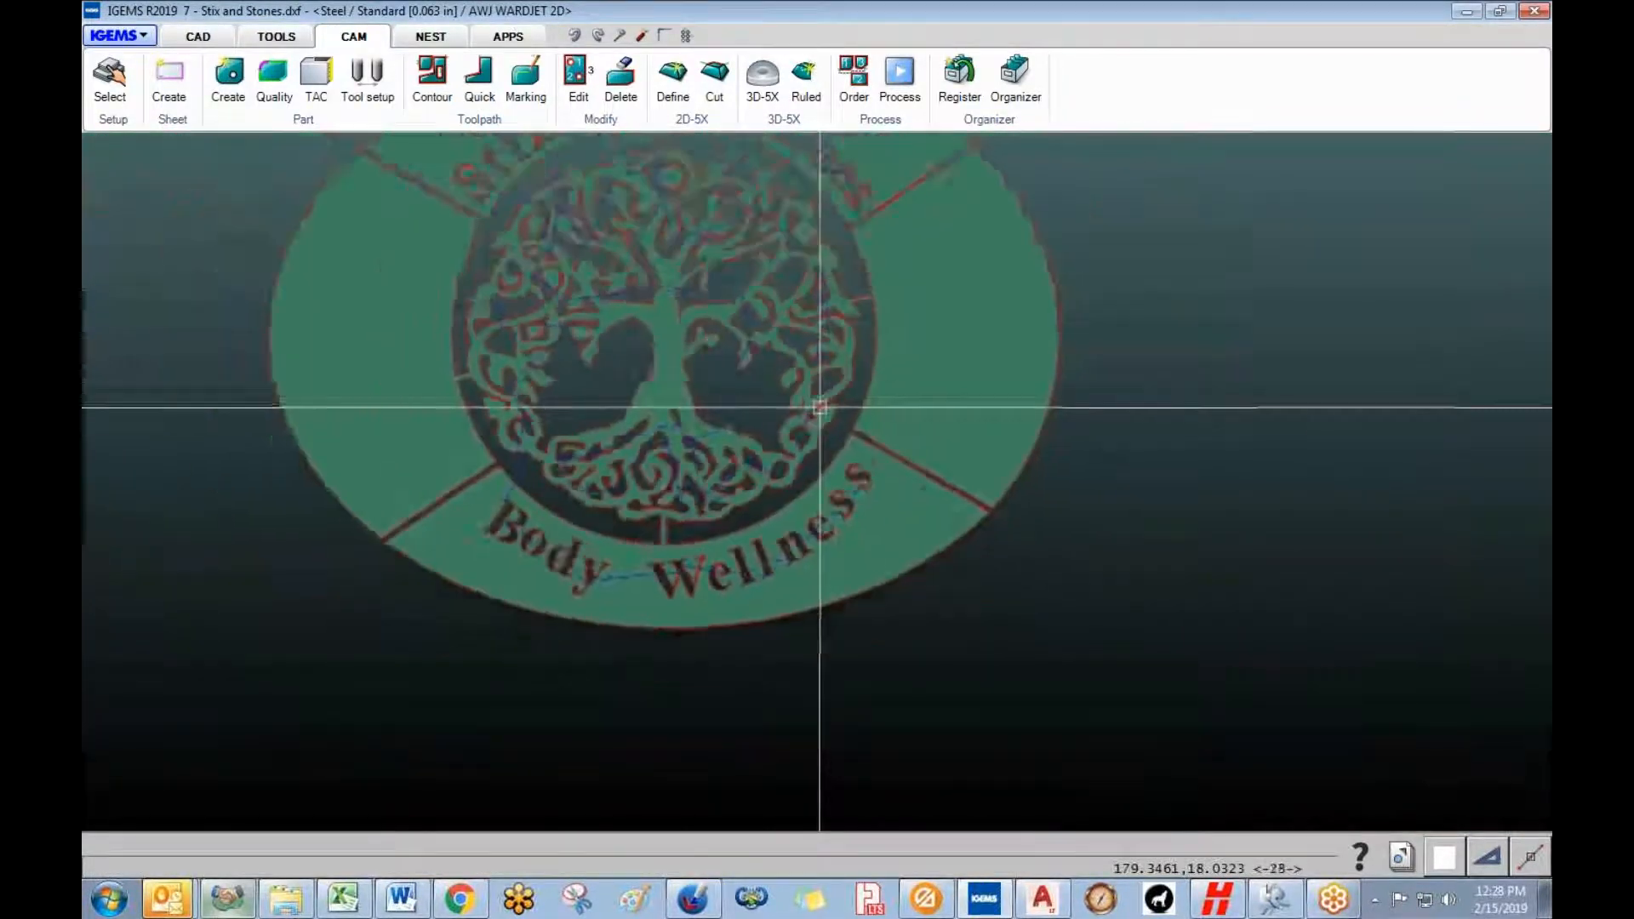
pyautogui.scroll(2, 886, 431)
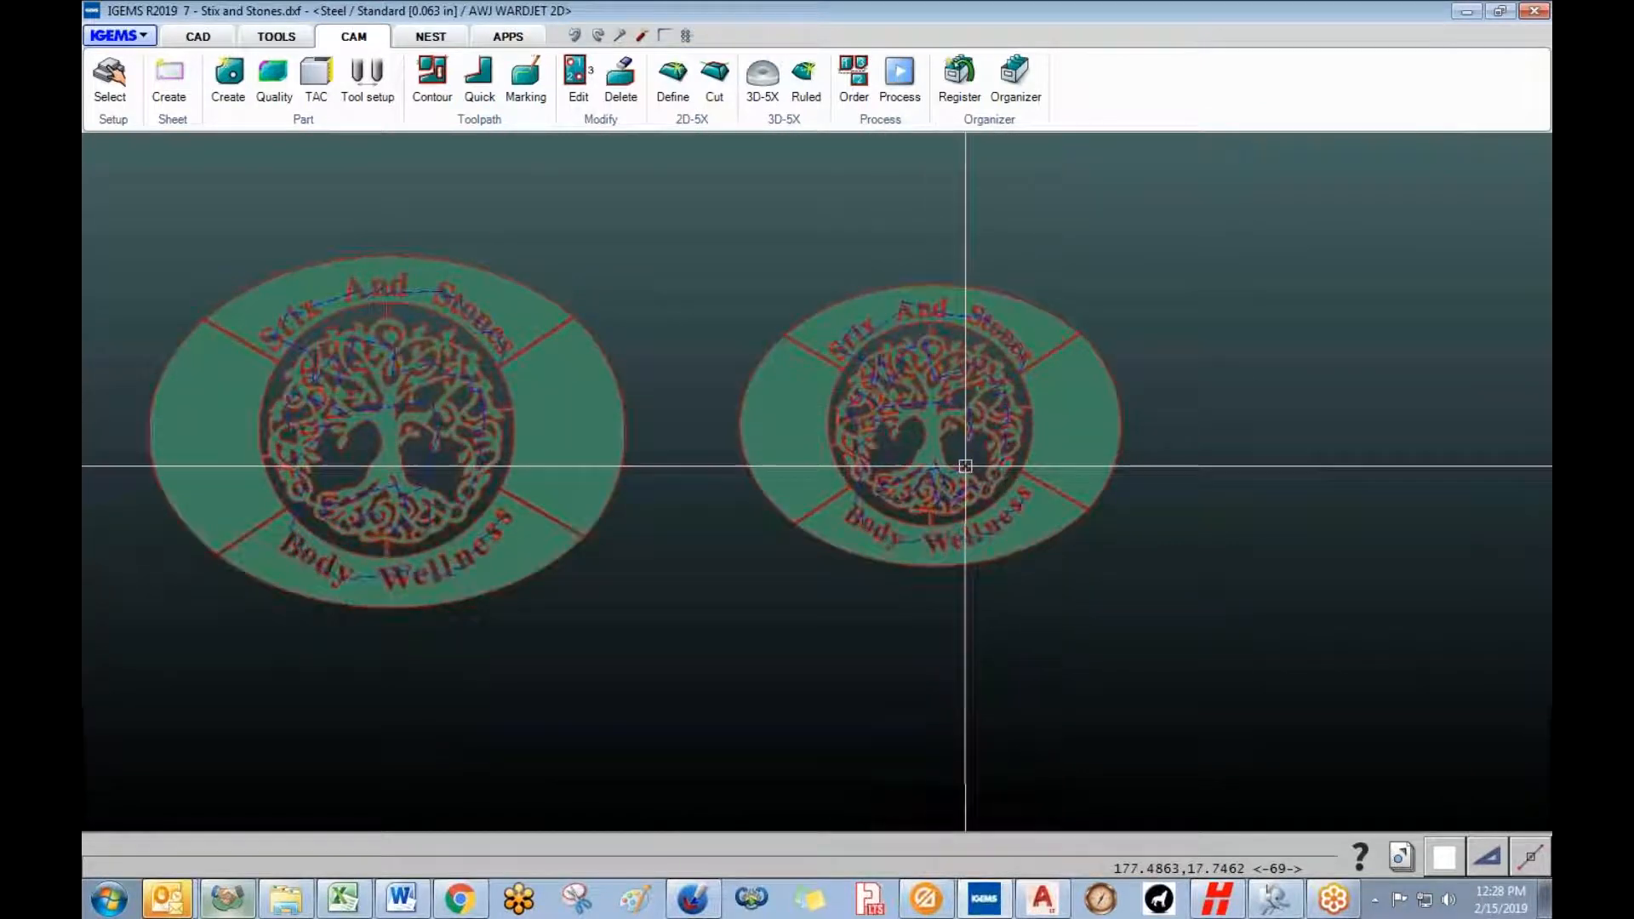
pyautogui.moveTo(1050, 485); pyautogui.dragTo(1152, 500, button='middle')
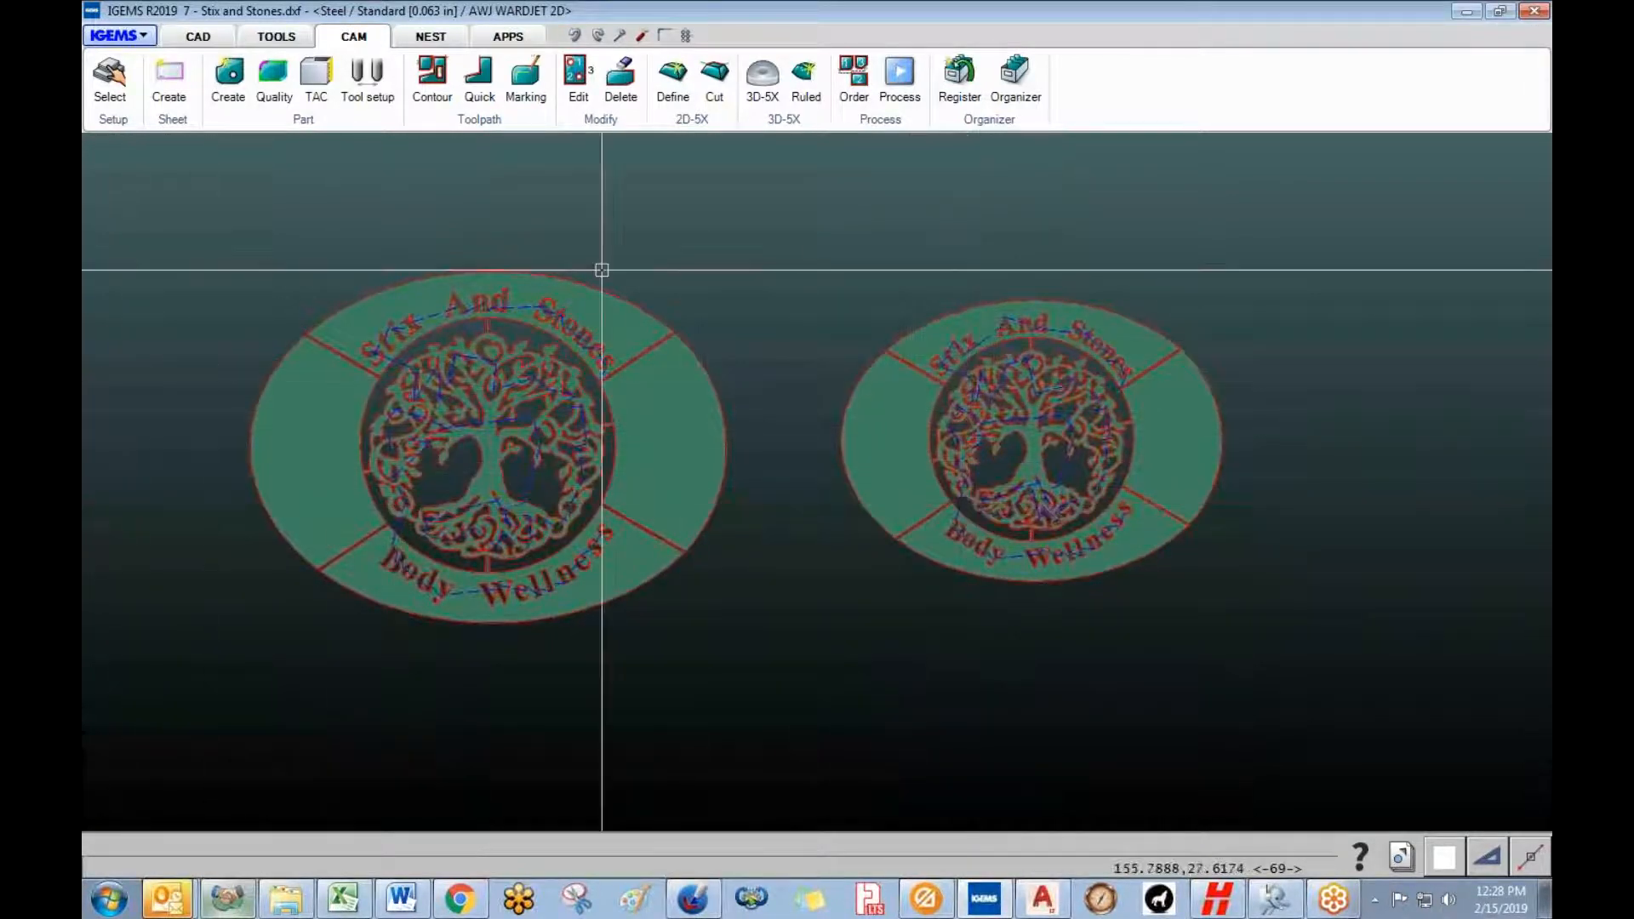
pyautogui.click(276, 35)
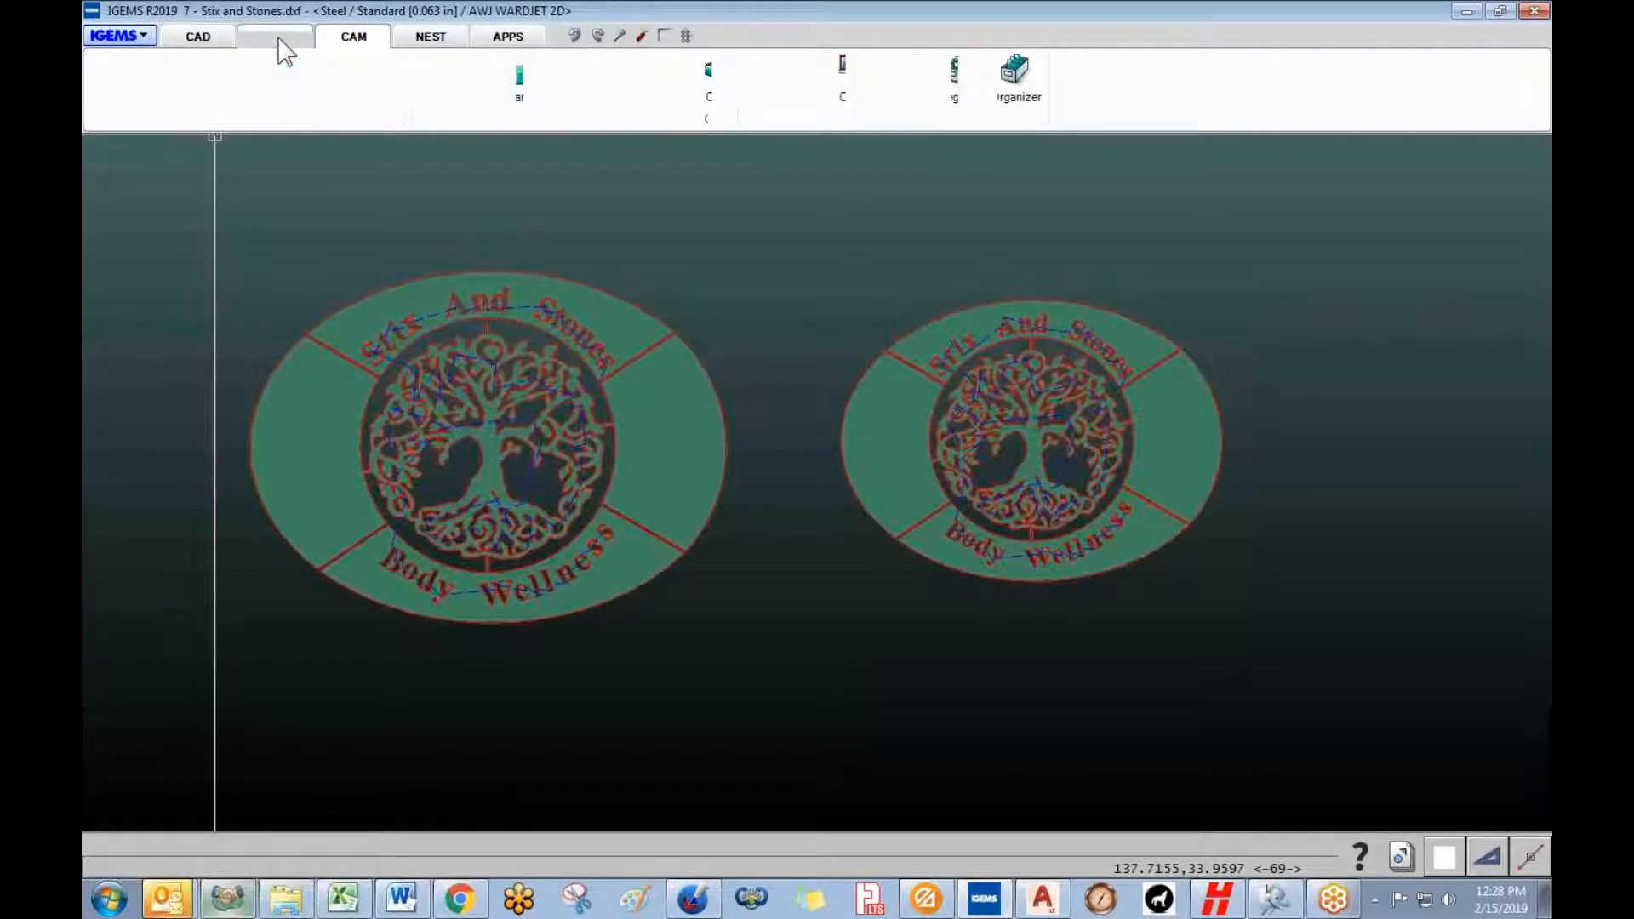